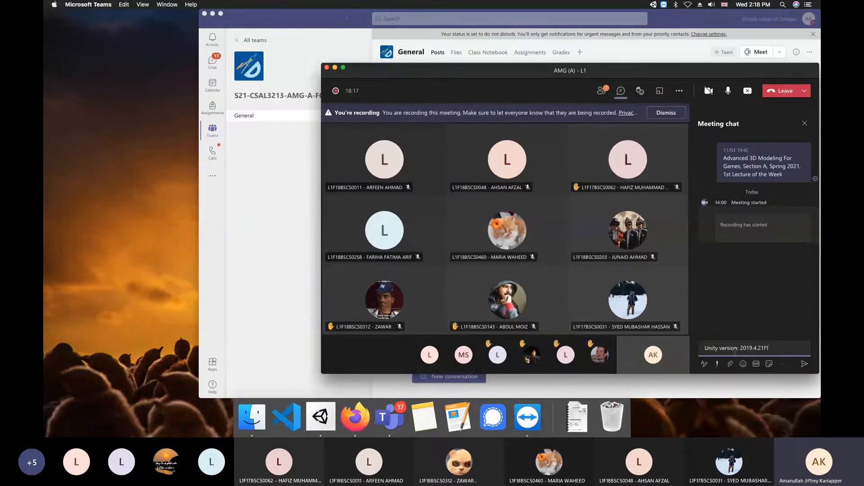
Post Unity version 2019.4.21f1 (LTS) in the meeting chat, check participants, then bring General forward
type("(LTS)")
key("Return")
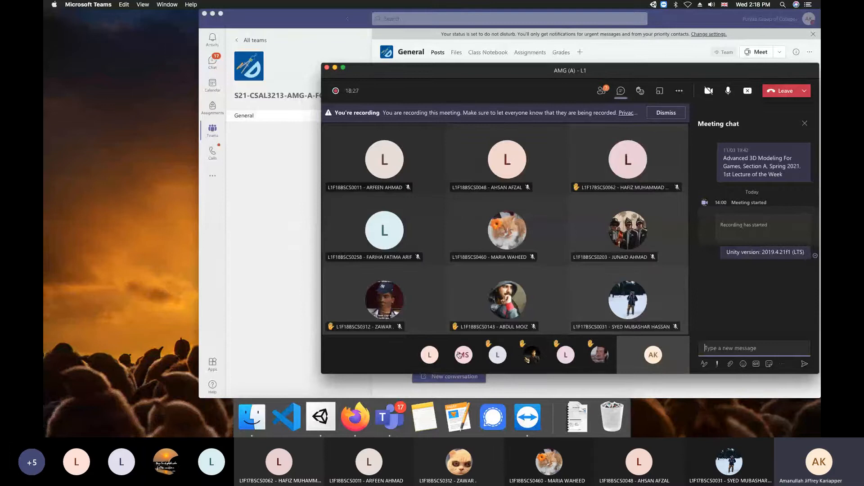
left_click(605, 91)
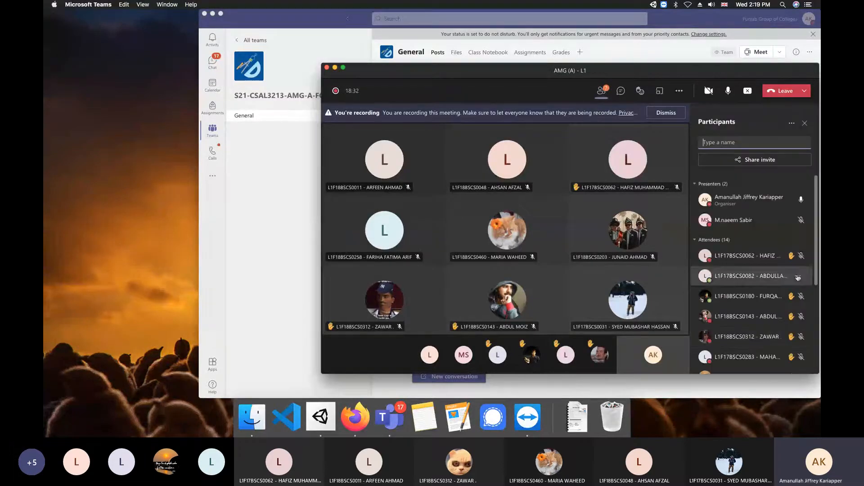
scroll(813, 349, "down", 1)
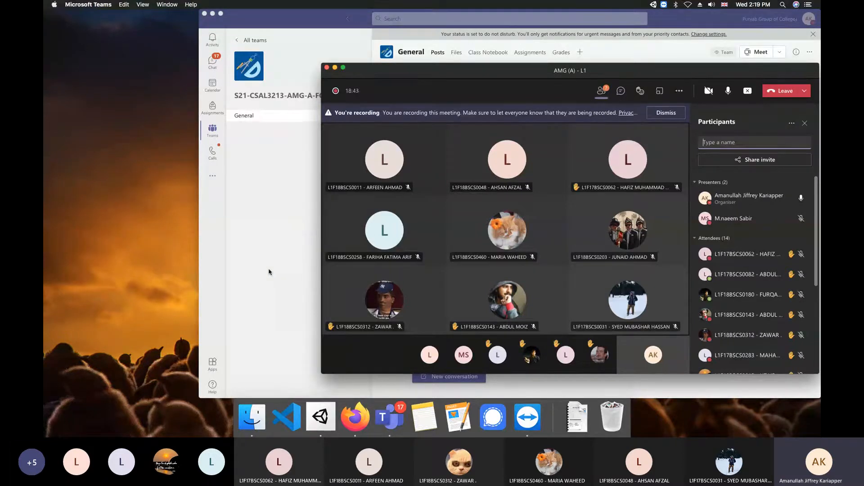
left_click(309, 297)
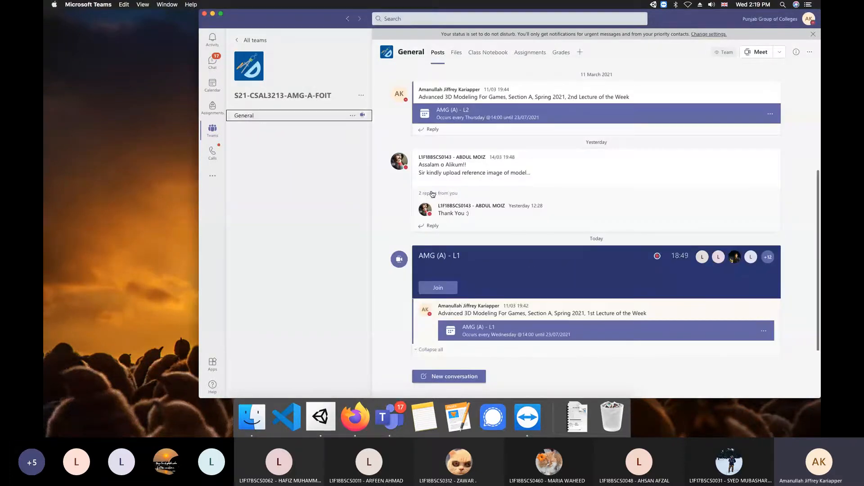
Switch to Firefox, search 'unity hub download' in a new tab, and open unity3d.com/get-unity/download
left_click(166, 5)
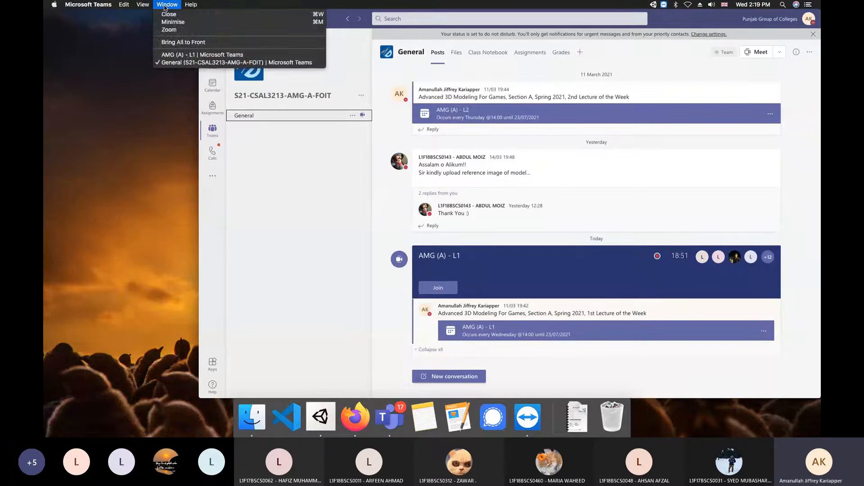
left_click(366, 418)
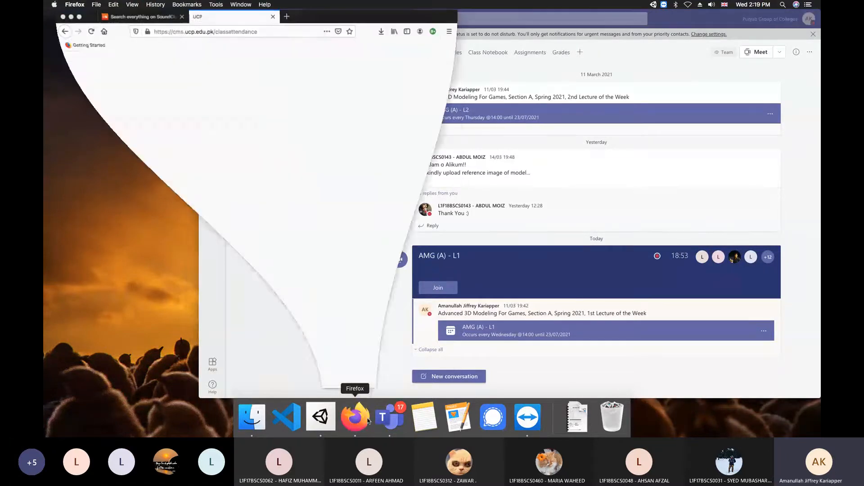
left_click(287, 17)
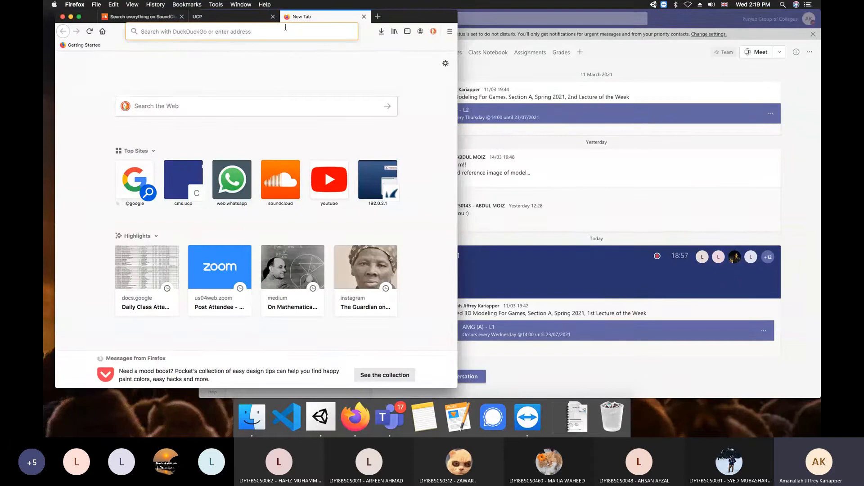
type("unity hub")
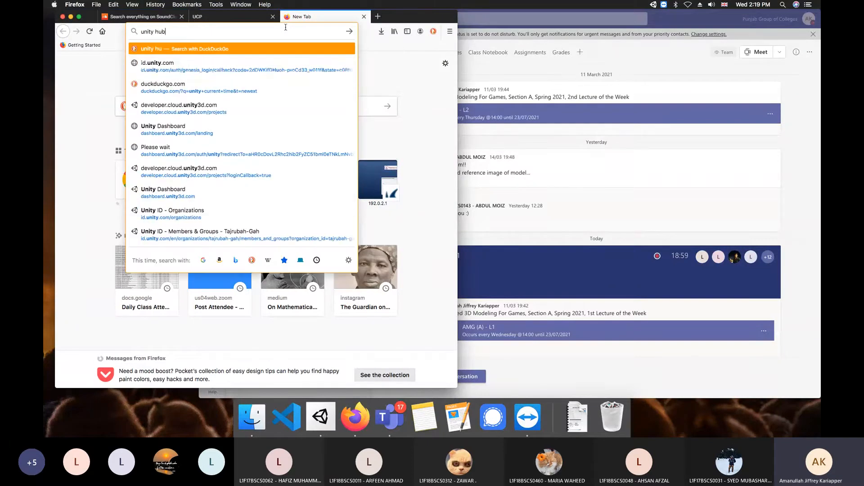
type(" download")
key("Return")
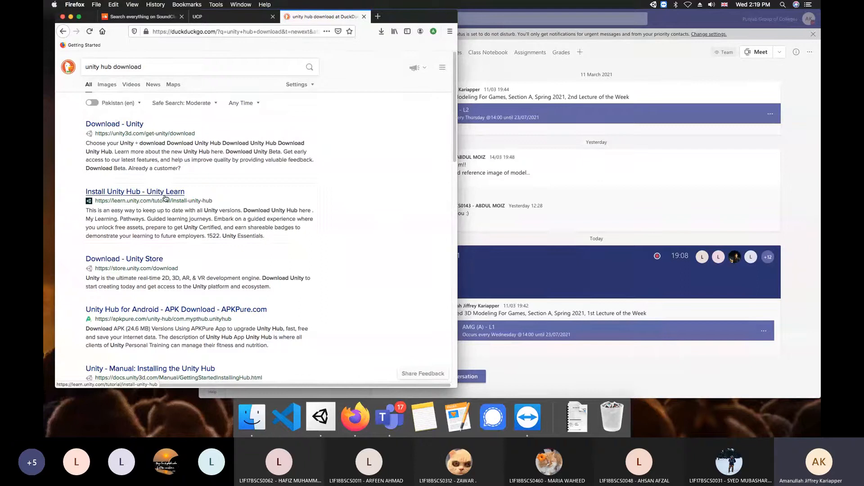
left_click(114, 124)
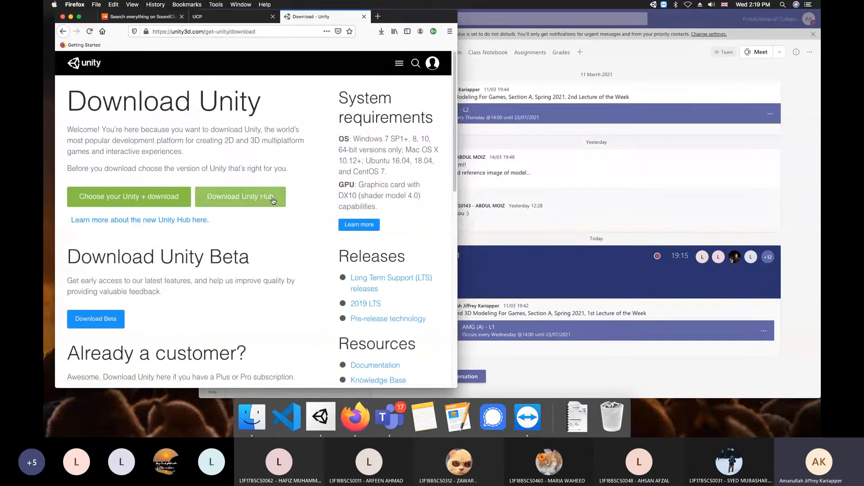
Start the UnityHubSetup.dmg download, cancel it, and launch the installed Unity Hub 2.4.2
left_click(273, 201)
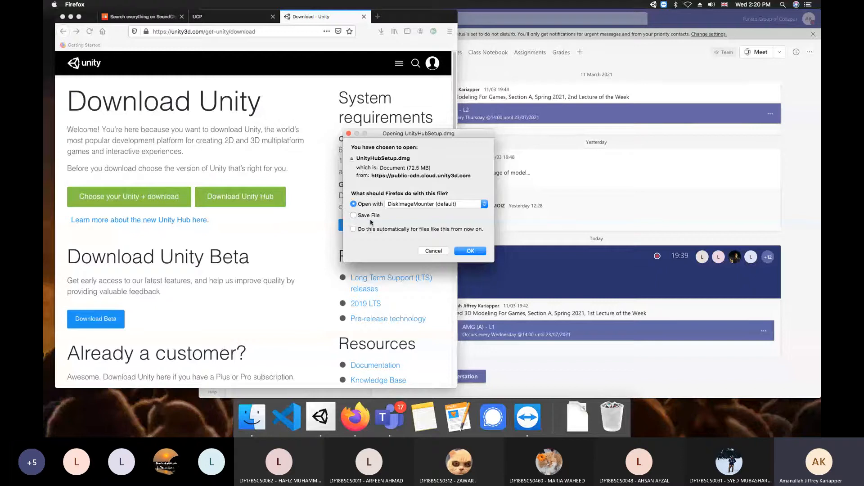
left_click(434, 251)
left_click(320, 416)
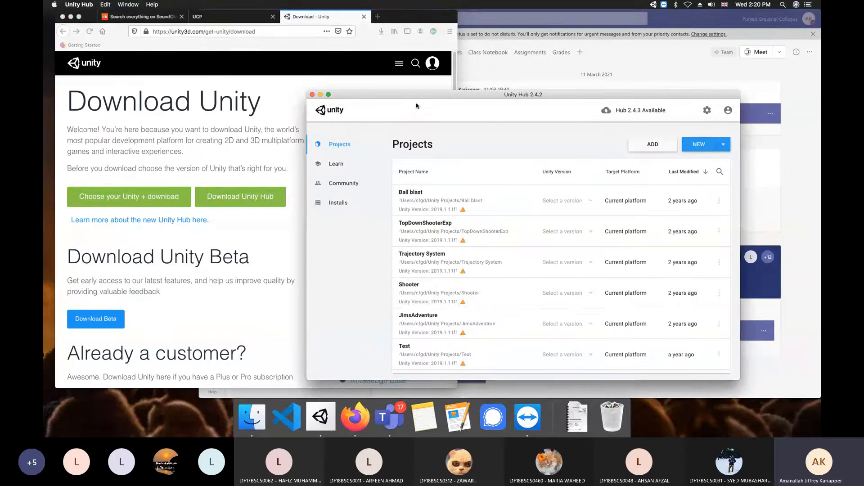
Shift the Hub window left and choose Sign in from the account menu
left_click_drag(417, 98, 364, 99)
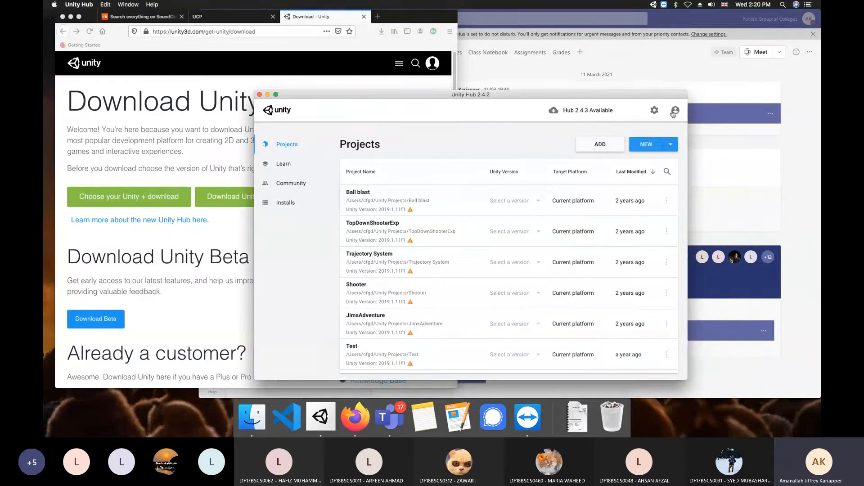
left_click(675, 112)
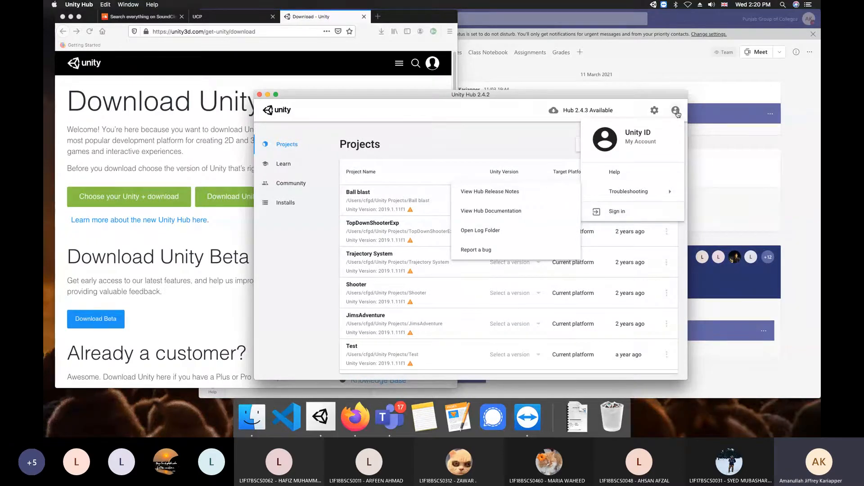
left_click(627, 215)
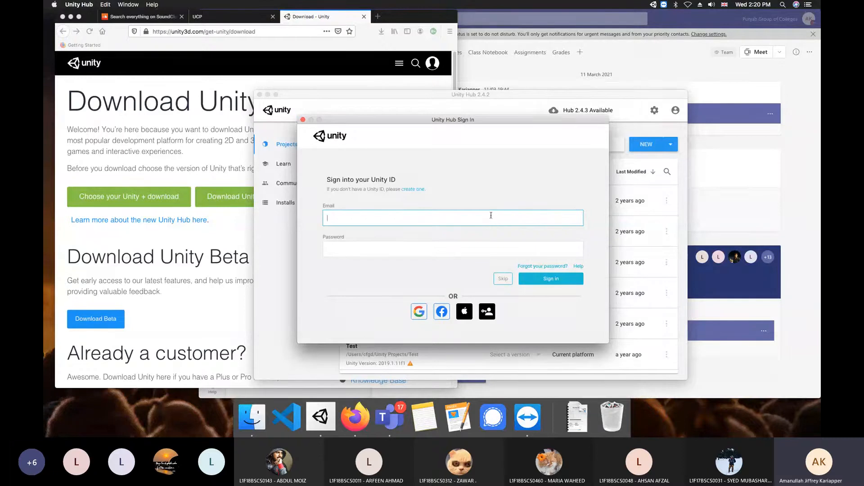
Browse the Create a Unity ID fields, tick Terms of Service and Privacy Policy, then close the window
left_click(413, 189)
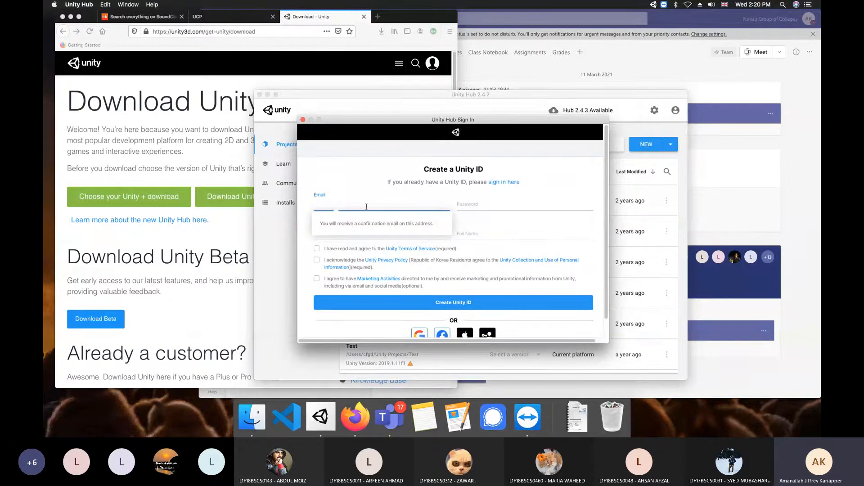
left_click(470, 205)
key("Tab")
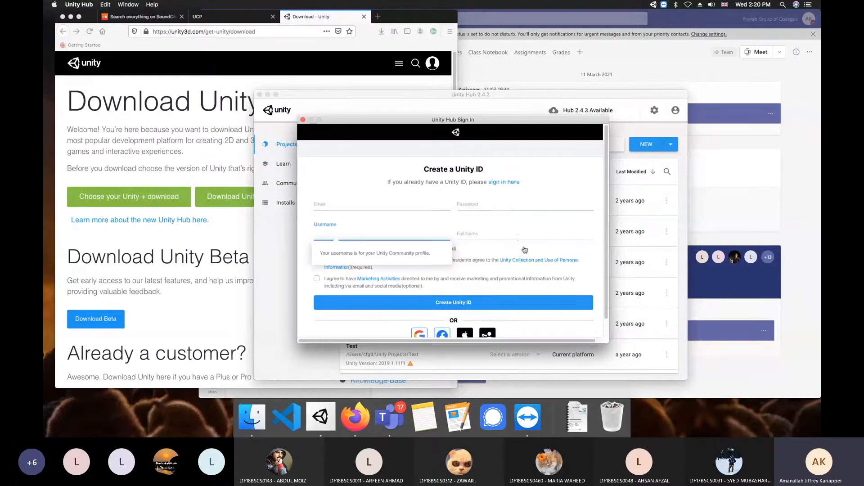
key("Tab")
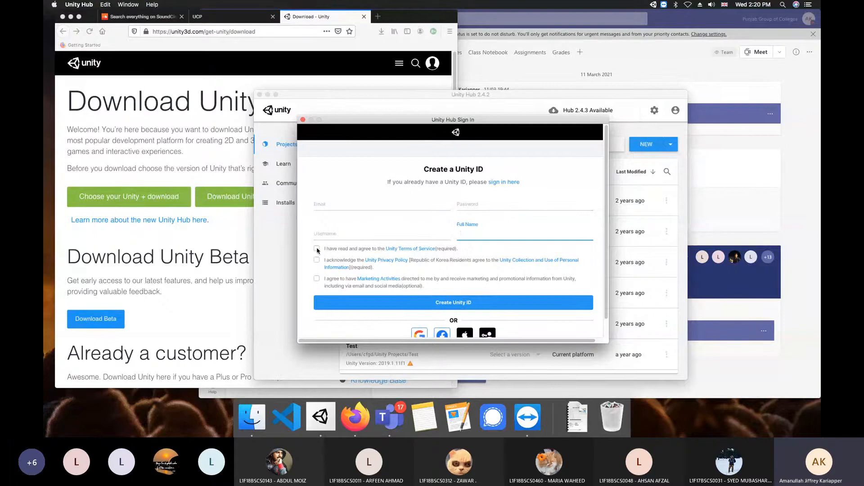
left_click(317, 249)
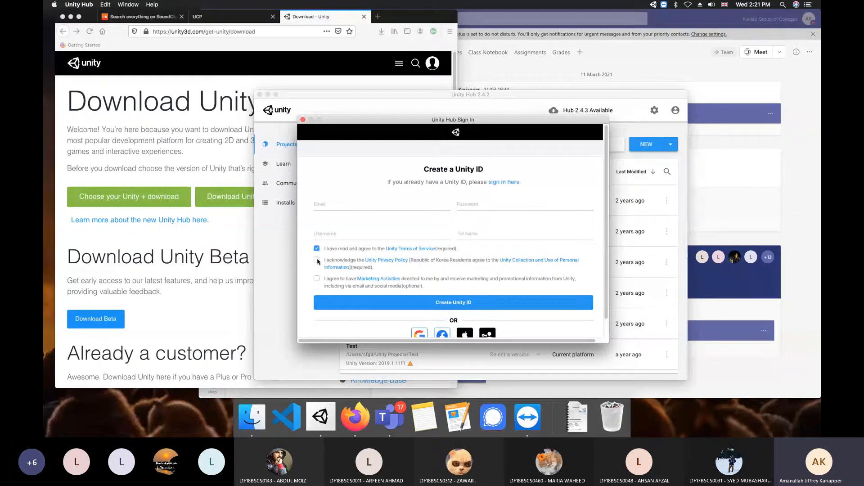
left_click(317, 260)
left_click(303, 120)
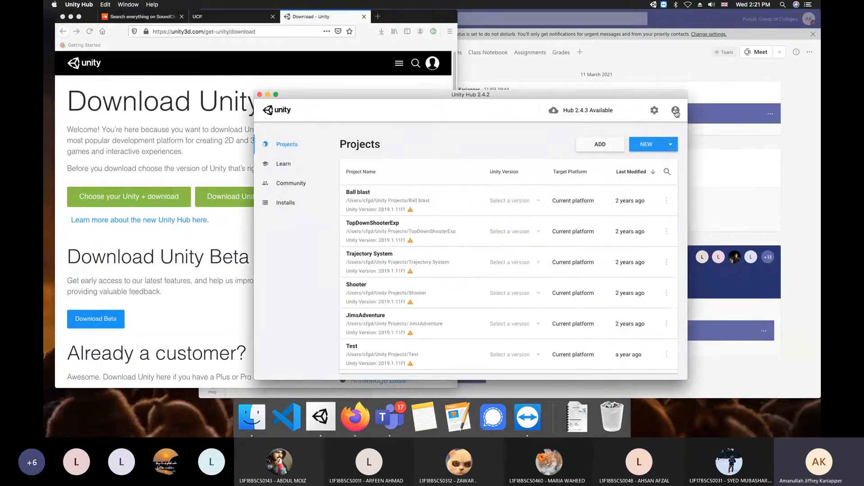
Try signing in with the account email and password, retrying the password once
left_click(675, 112)
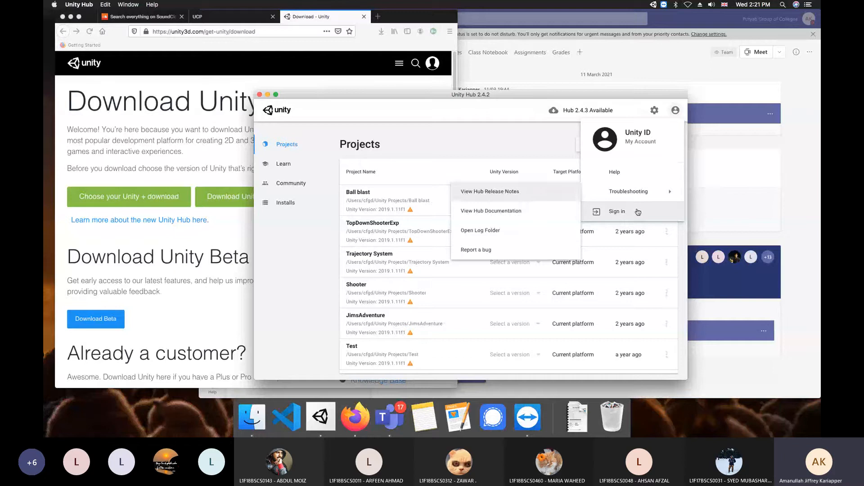
left_click(622, 209)
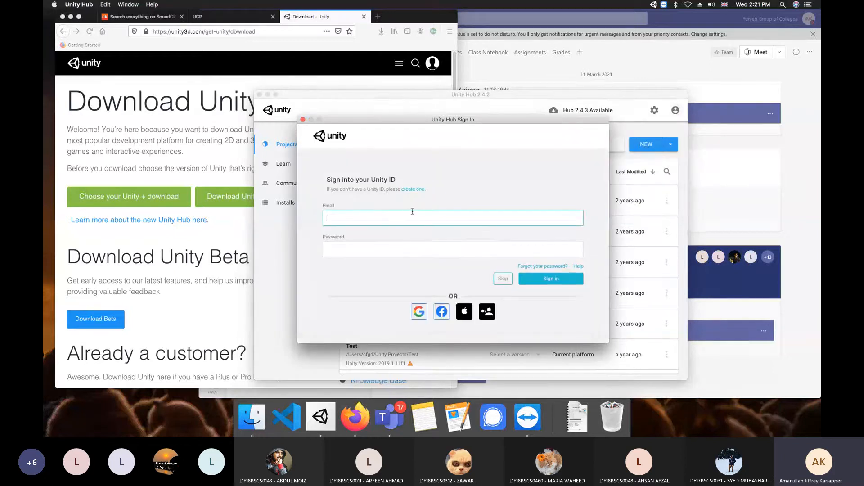
key("Tab")
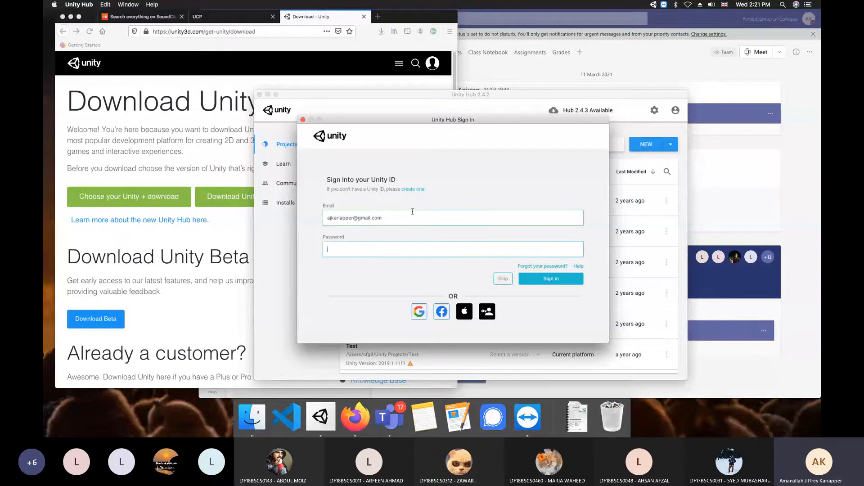
type("••••••••••••••")
key("Return")
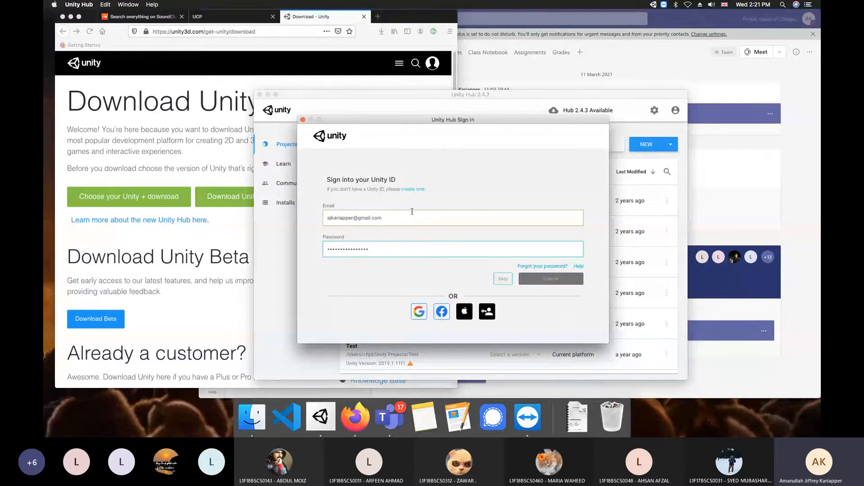
left_click(360, 250)
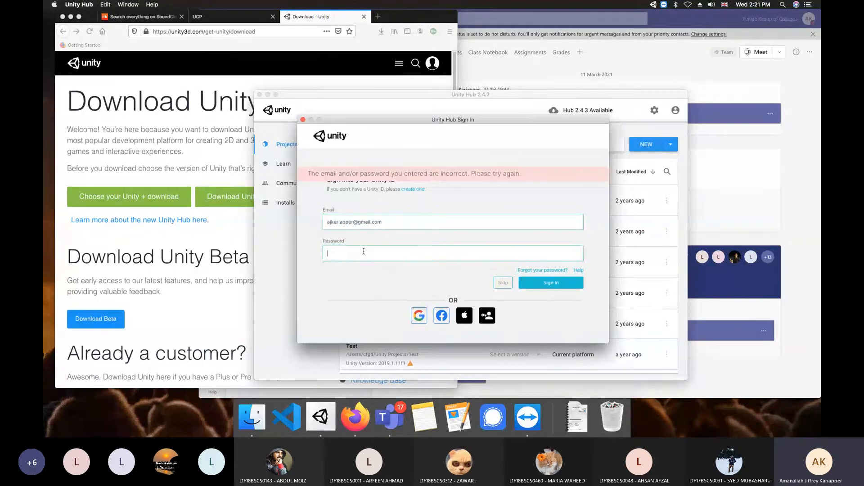
type("••••••••••••••••")
key("Return")
Request a password reset for the account's email, then switch to Microsoft Teams
left_click(546, 271)
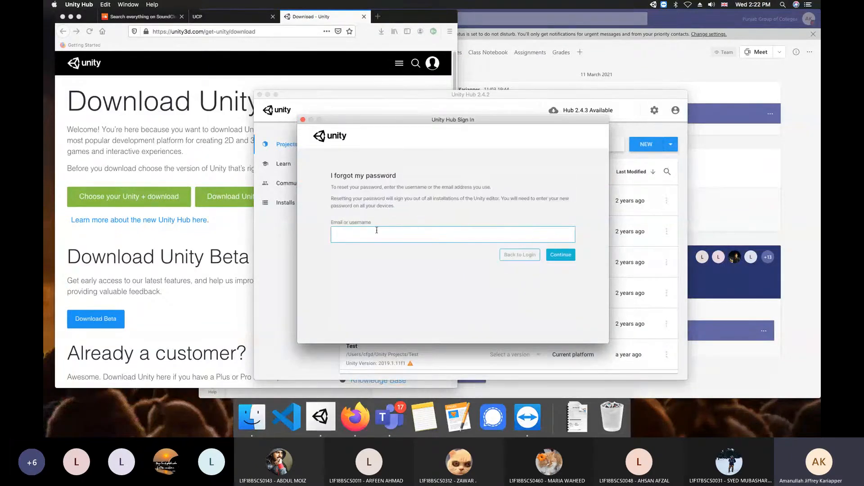
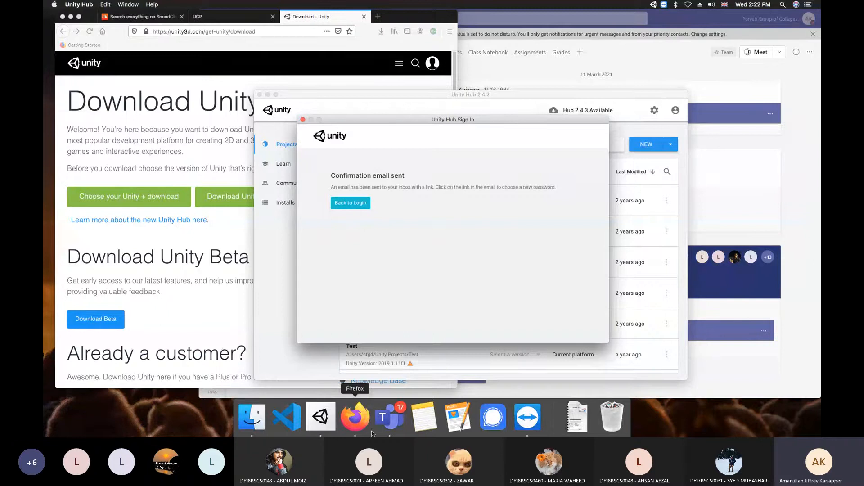
left_click(393, 417)
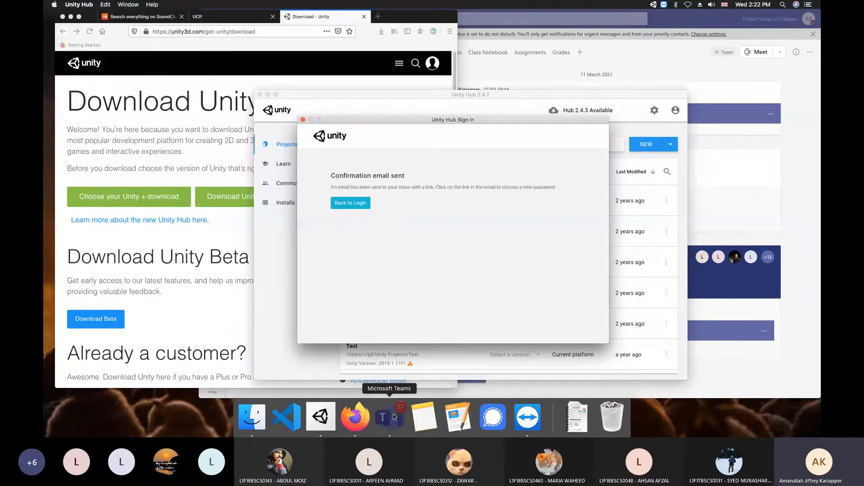
left_click(167, 5)
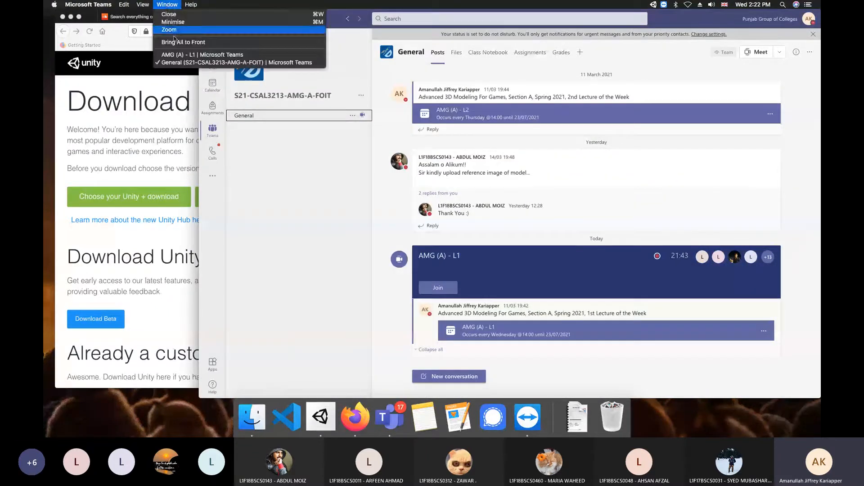
left_click(189, 54)
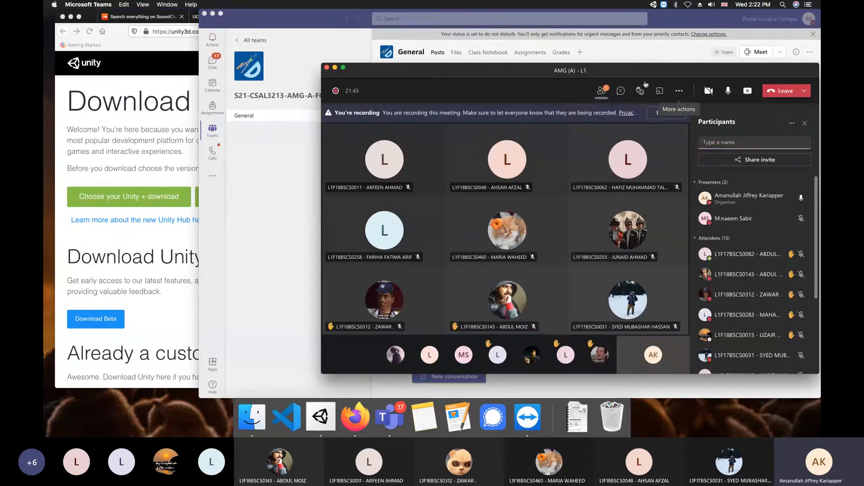
left_click(746, 93)
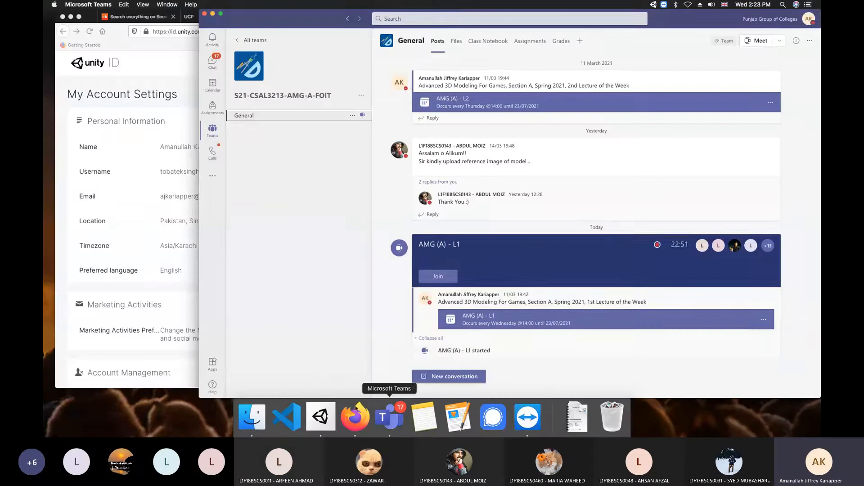
Bring Unity Hub forward and sign in with the account email and password
left_click(333, 416)
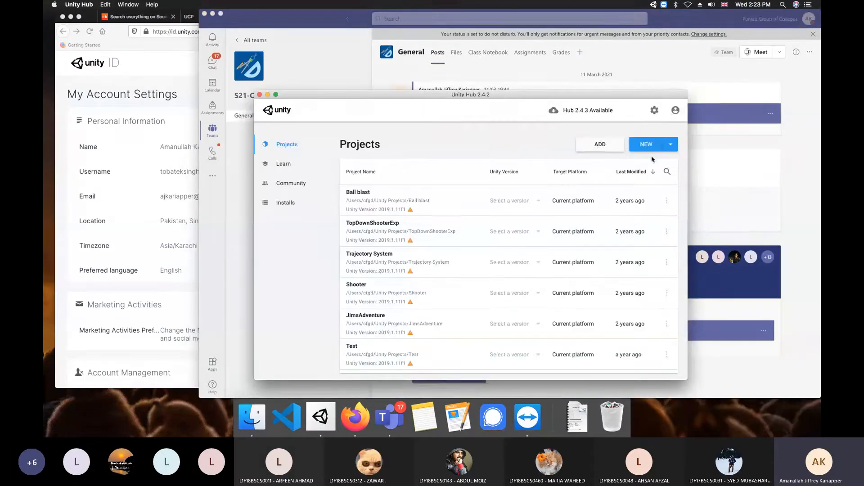
left_click(675, 111)
left_click(635, 210)
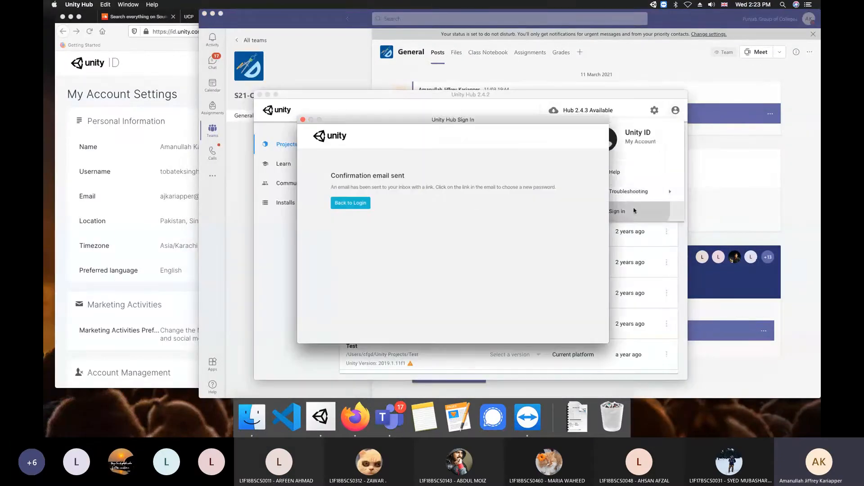
left_click(361, 208)
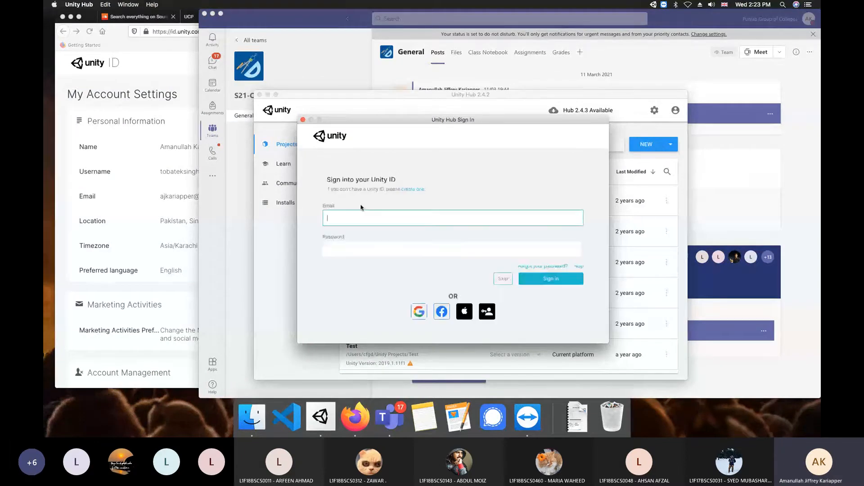
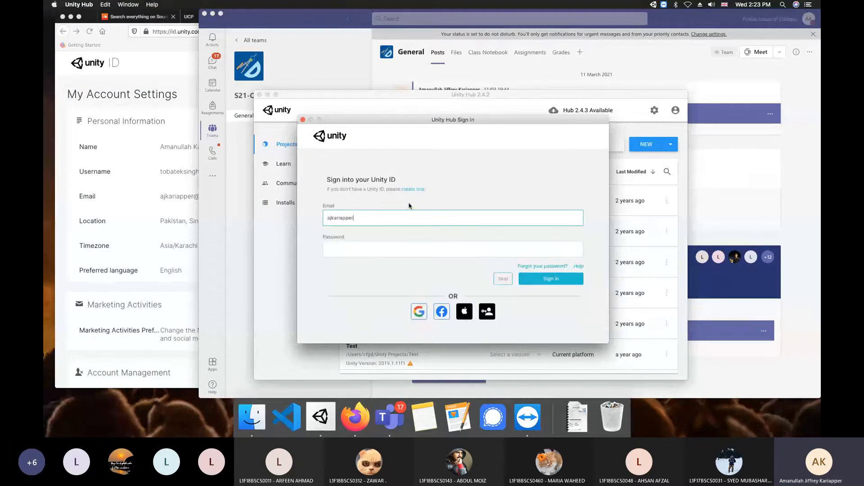
key("Tab")
type("•••••••")
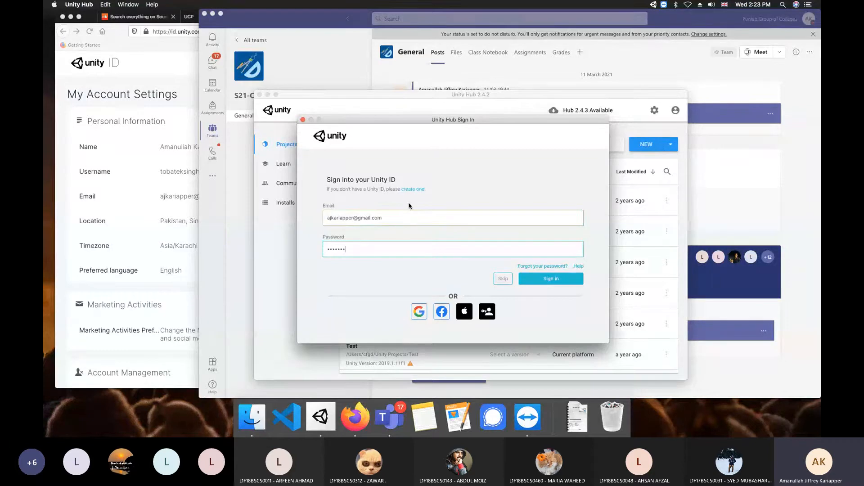
type("•••••••••••")
key("Return")
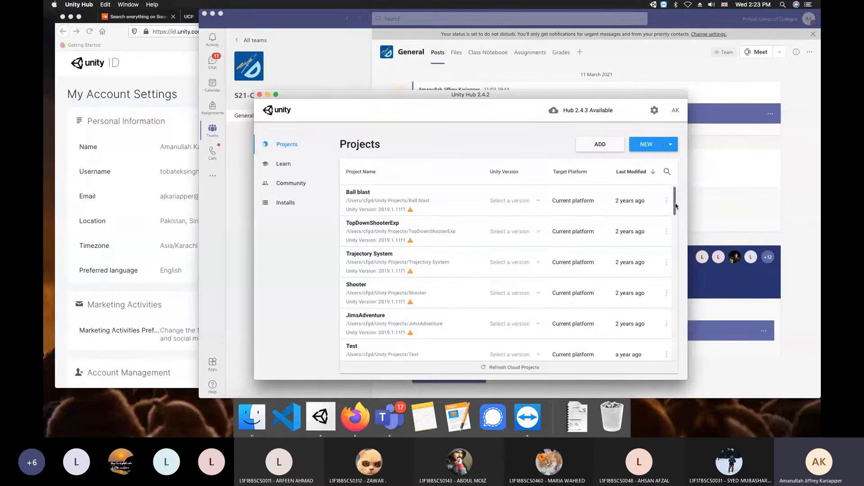
Refresh Cloud Projects so the list shows local and cloud projects
left_click_drag(675, 206, 676, 285)
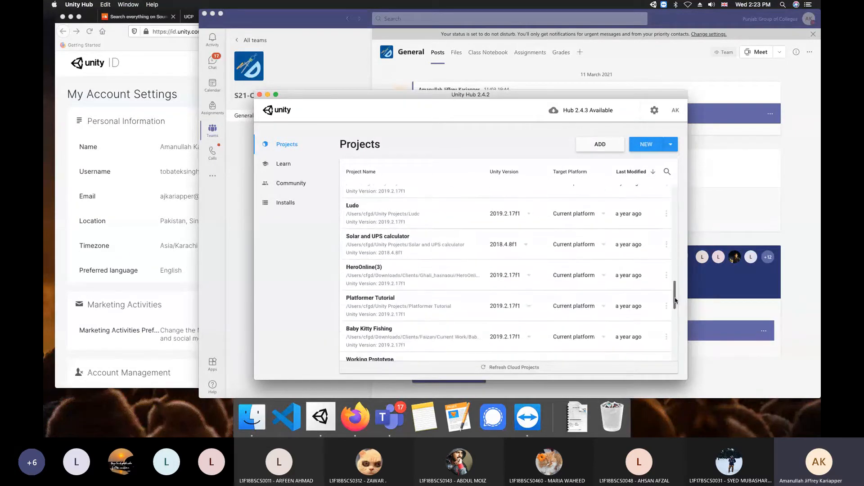
left_click(536, 369)
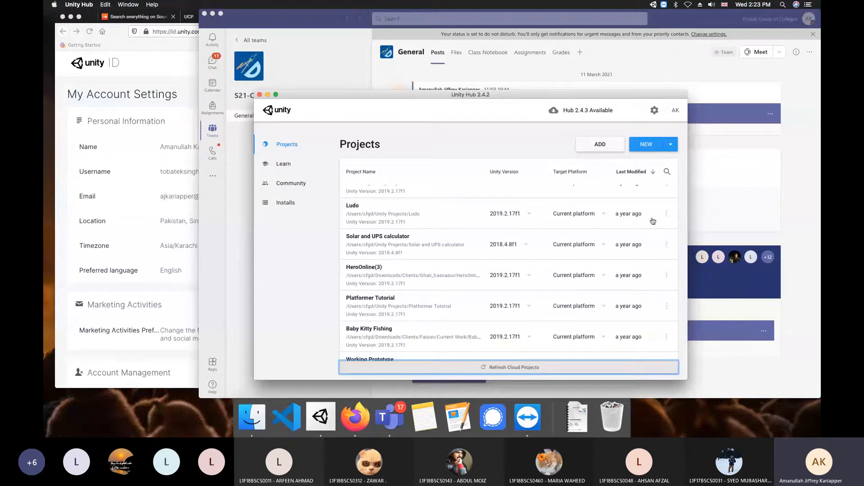
left_click(538, 368)
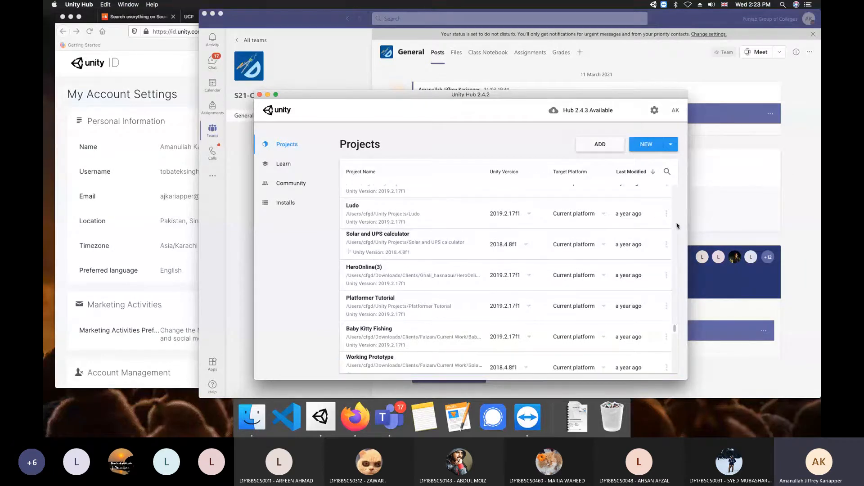
left_click_drag(675, 328, 675, 219)
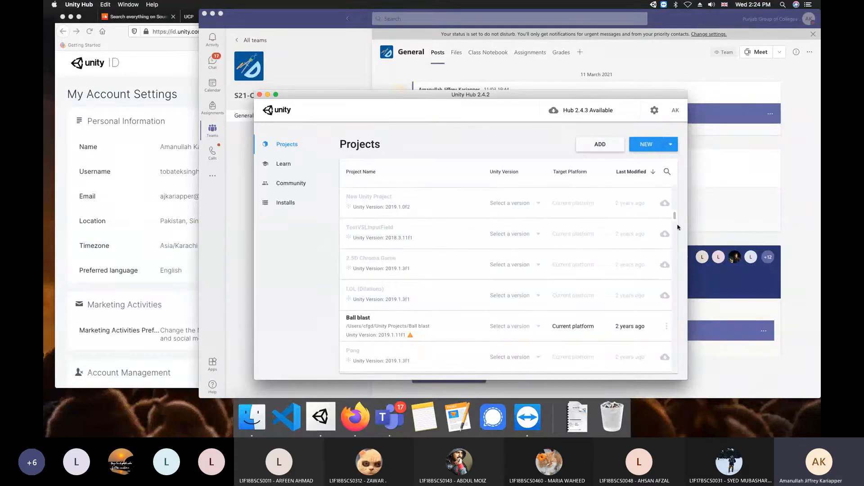
scroll(675, 217, "down", 4)
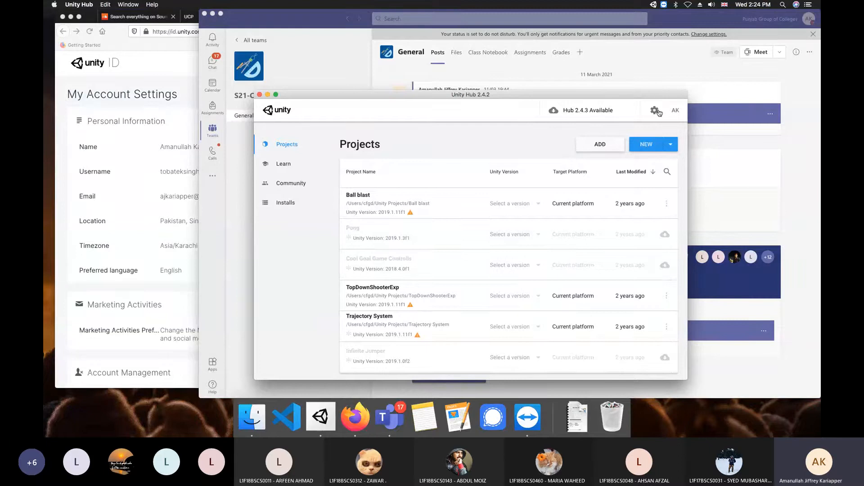
In Preferences > License Management, activate Unity Personal for non-professional use and dismiss the notice
left_click(655, 112)
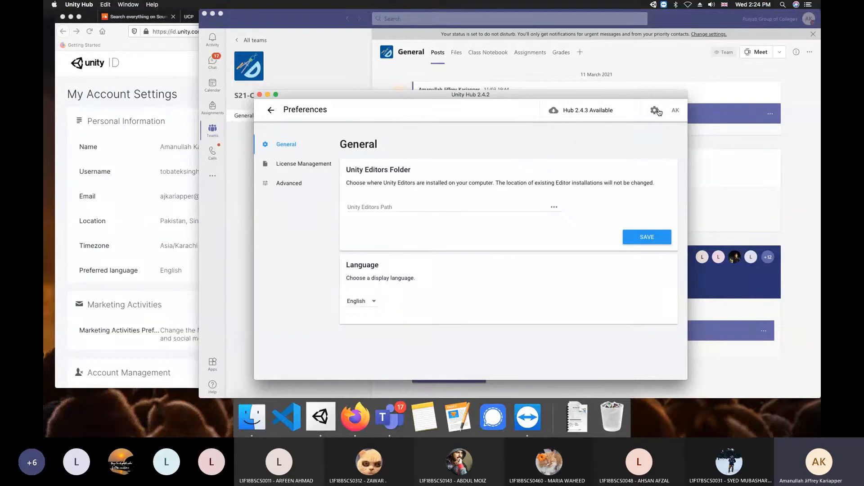
left_click(308, 163)
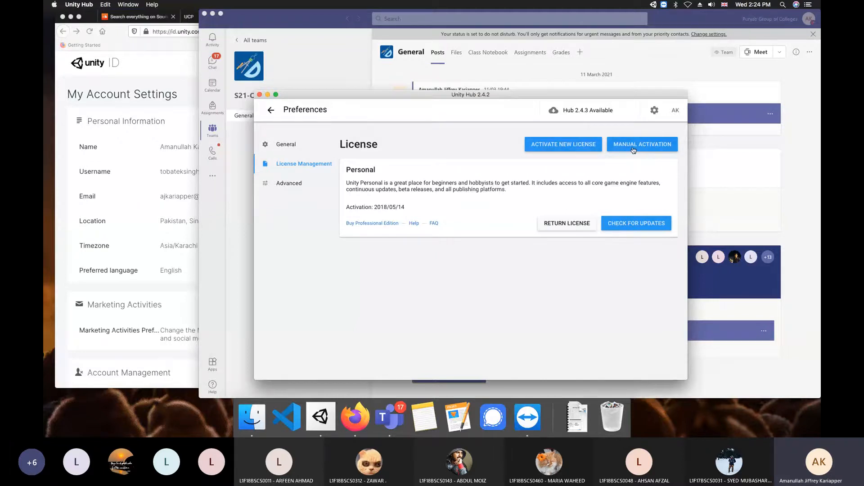
left_click(553, 146)
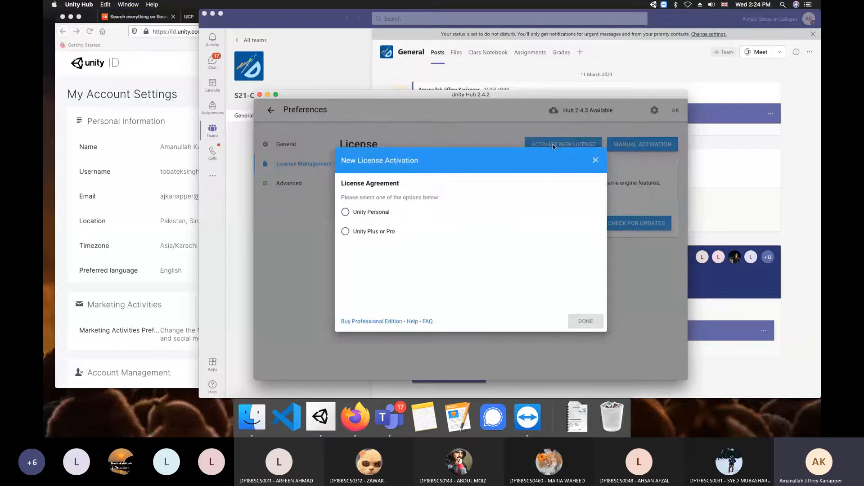
left_click(381, 213)
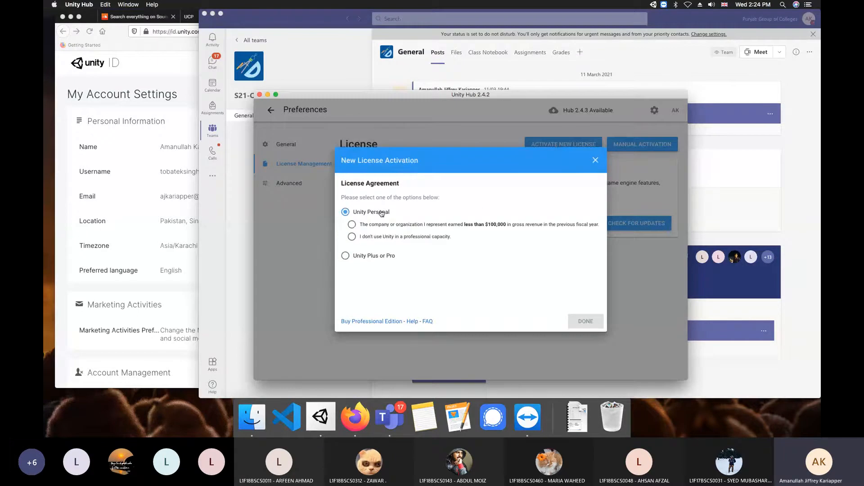
left_click(352, 237)
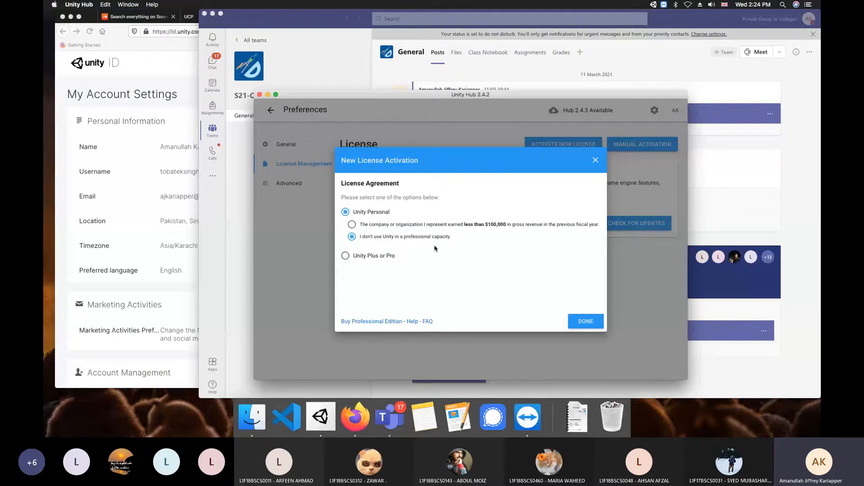
left_click(595, 323)
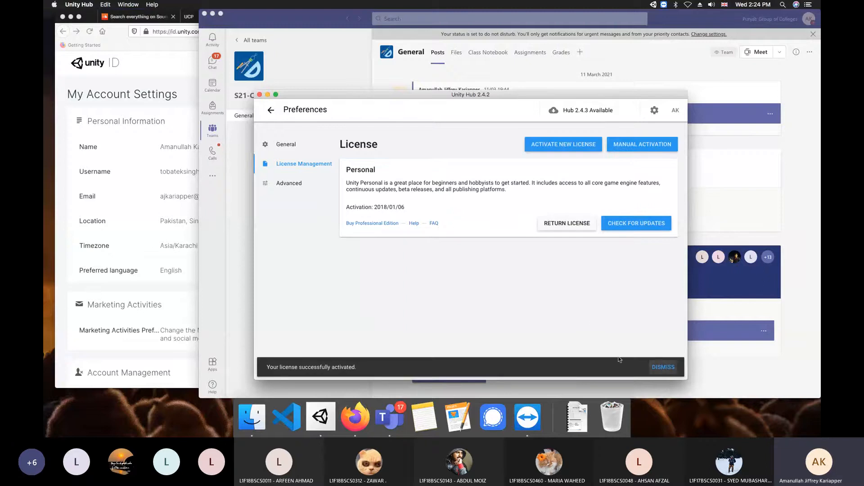
left_click(670, 368)
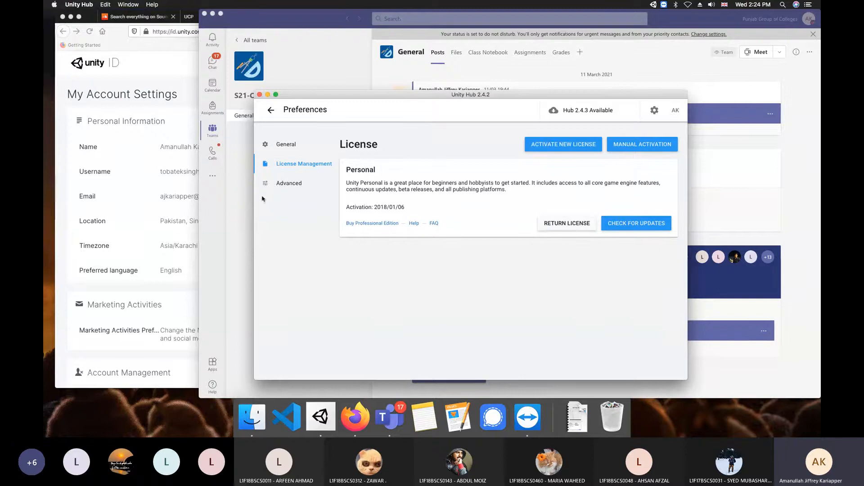
Leave Preferences and open Installs, listing 2019.4.8f1, 2019.2.17f1 and 2018.4.8f1
left_click(270, 113)
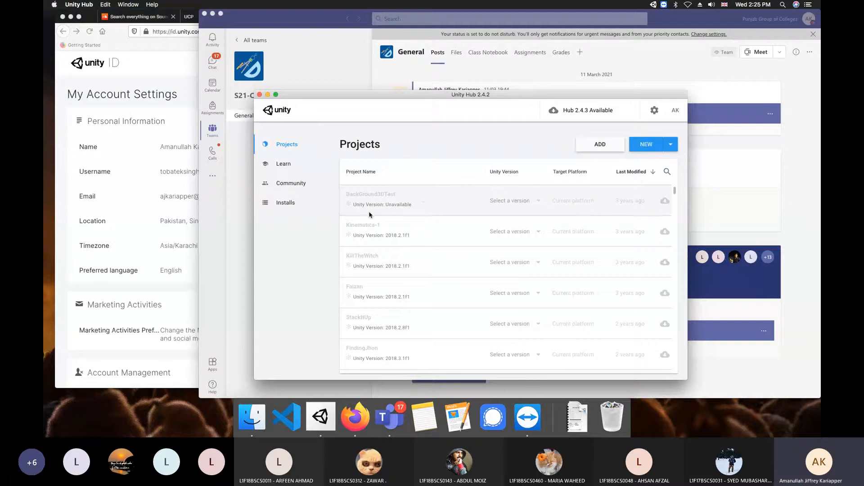
left_click(317, 208)
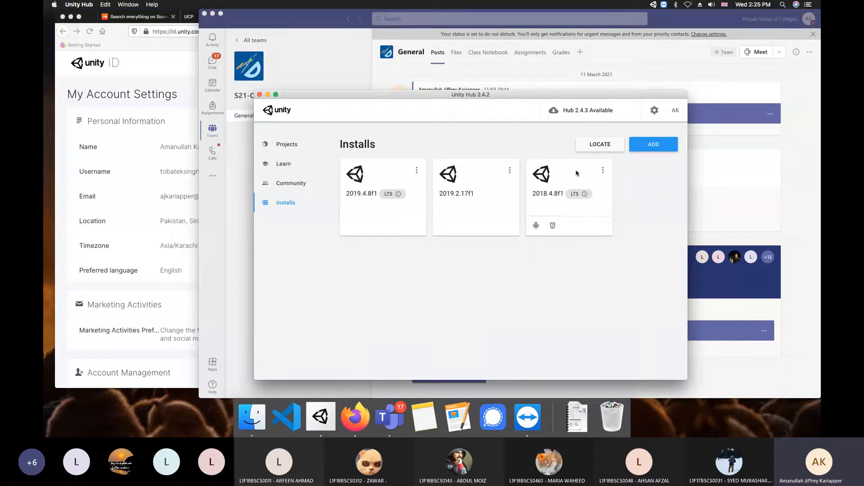
Open Add Unity Version, browse the list, and follow the long-term support link into Firefox
left_click(642, 150)
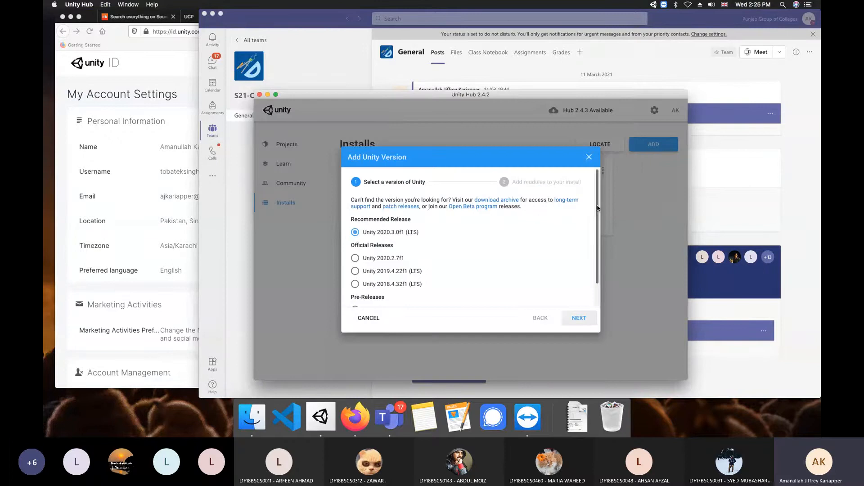
scroll(598, 207, "down", 1)
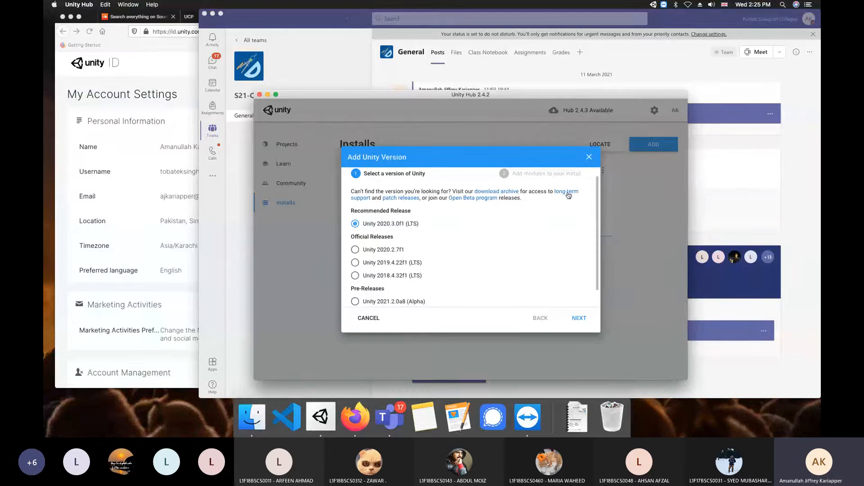
left_click_drag(598, 193, 599, 192)
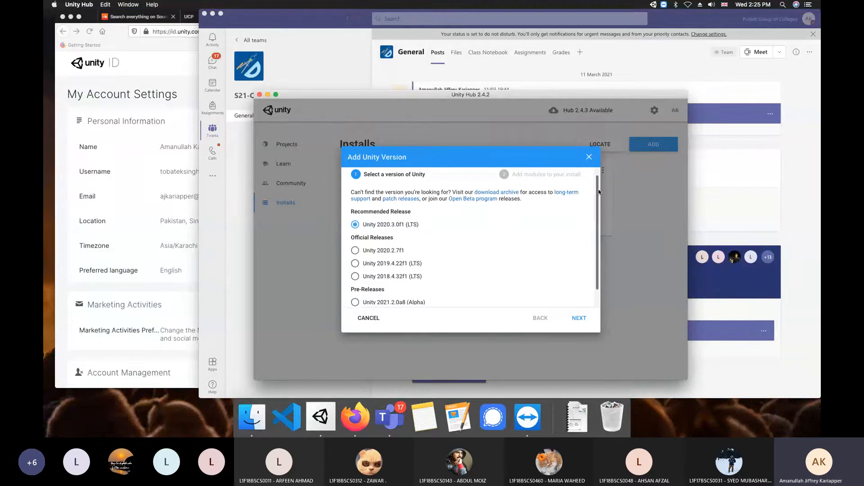
scroll(598, 191, "up", 1)
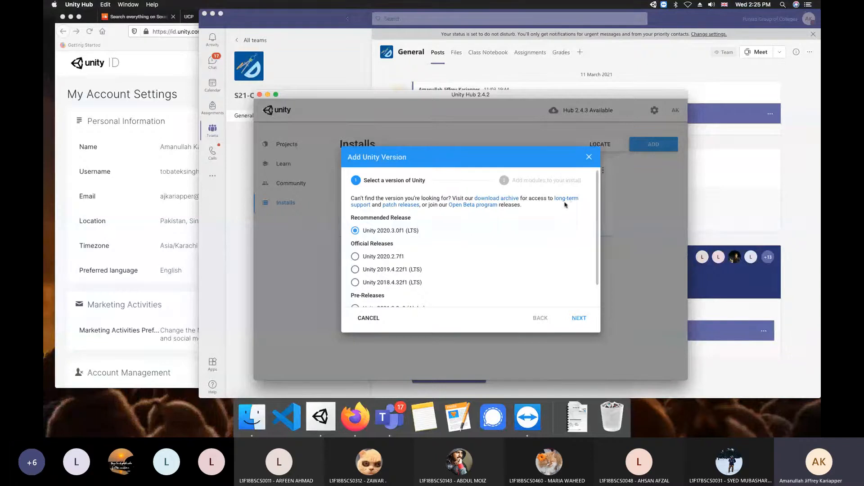
left_click(360, 206)
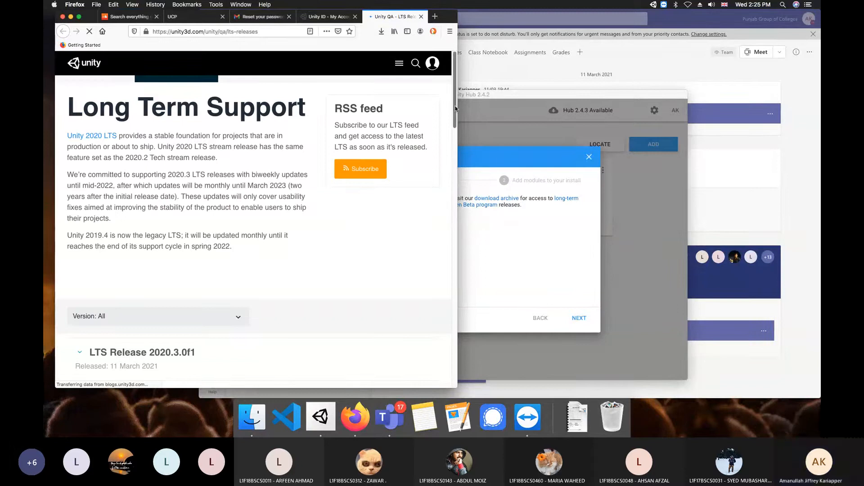
Filter the Long Term Support releases list to version 2019.4 only
scroll(216, 174, "down", 5)
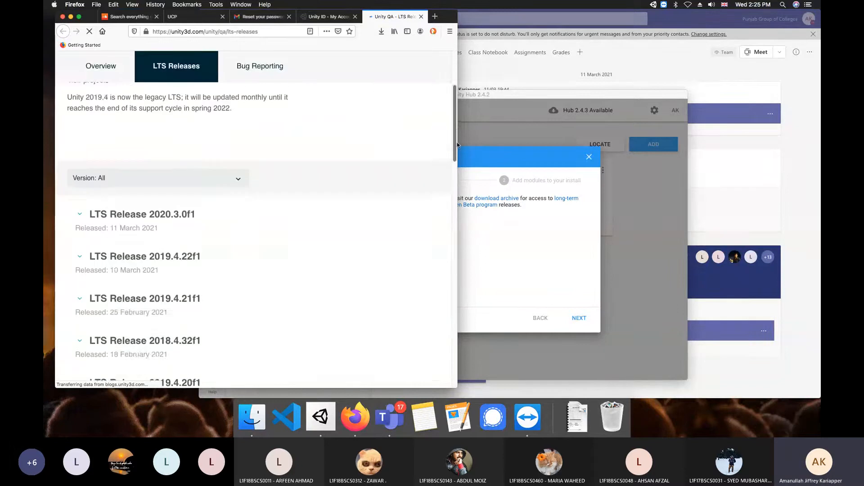
left_click(215, 175)
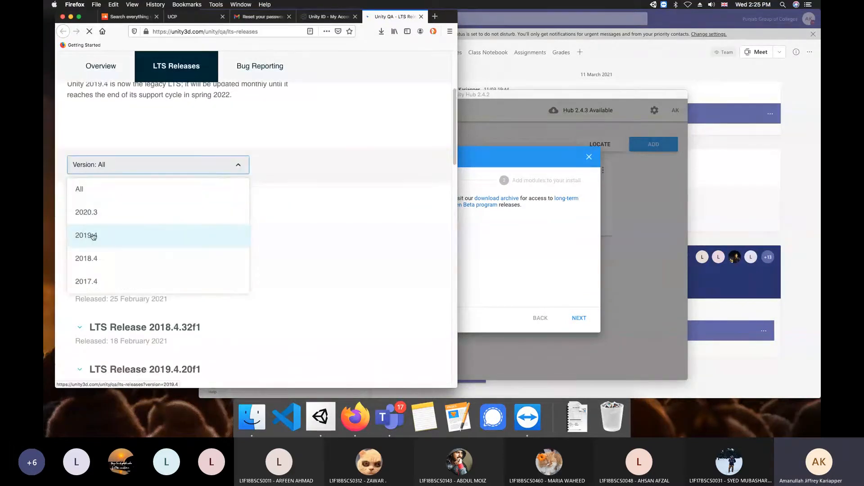
left_click(110, 242)
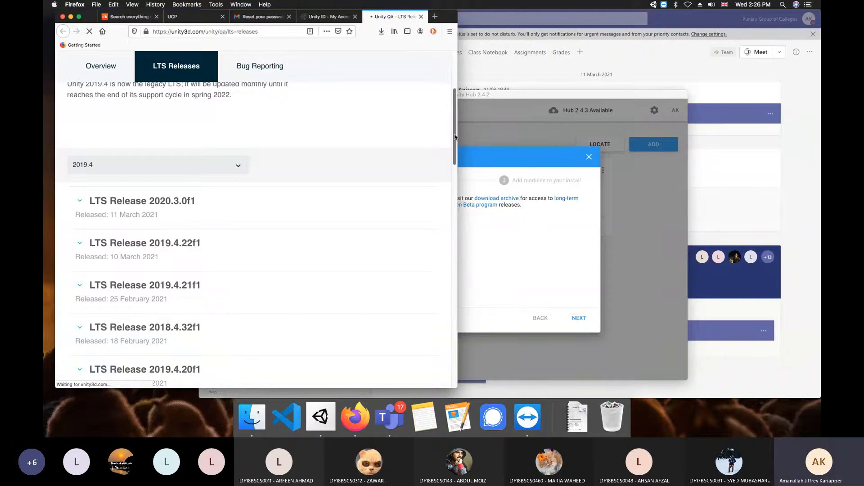
left_click_drag(455, 136, 453, 156)
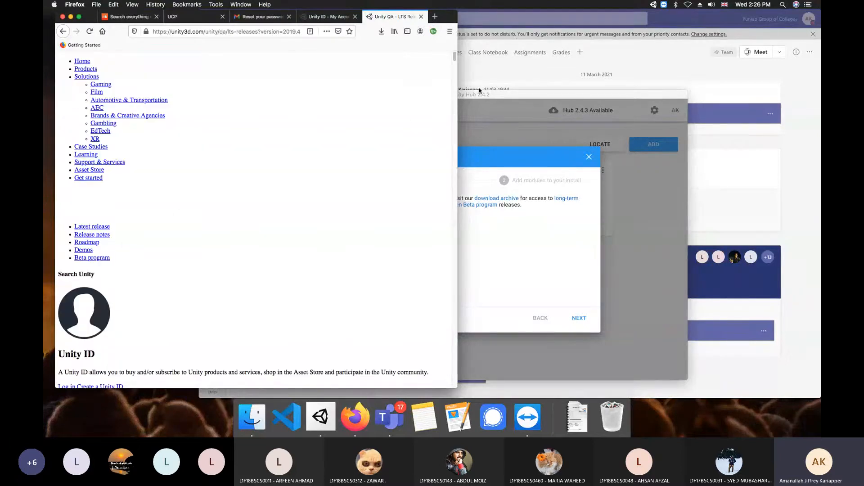
scroll(452, 79, "down", 7)
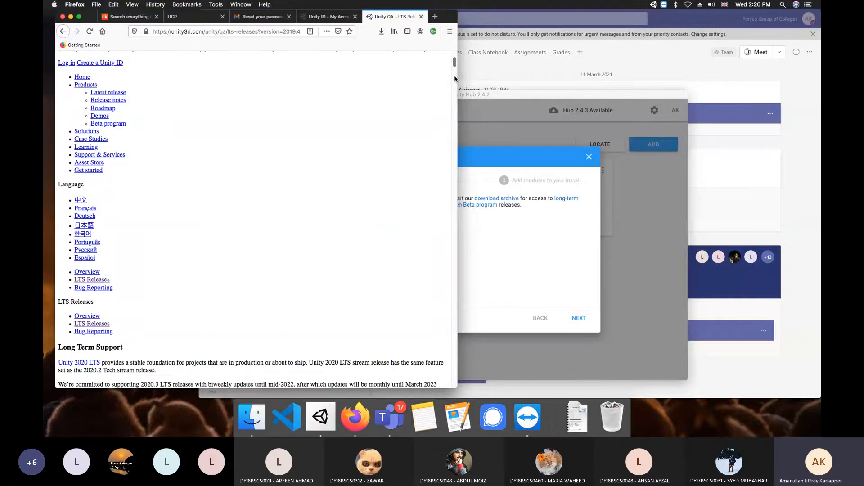
Reload the page, expand LTS Release 2019.4.21f1 and send it to Unity Hub
left_click(89, 32)
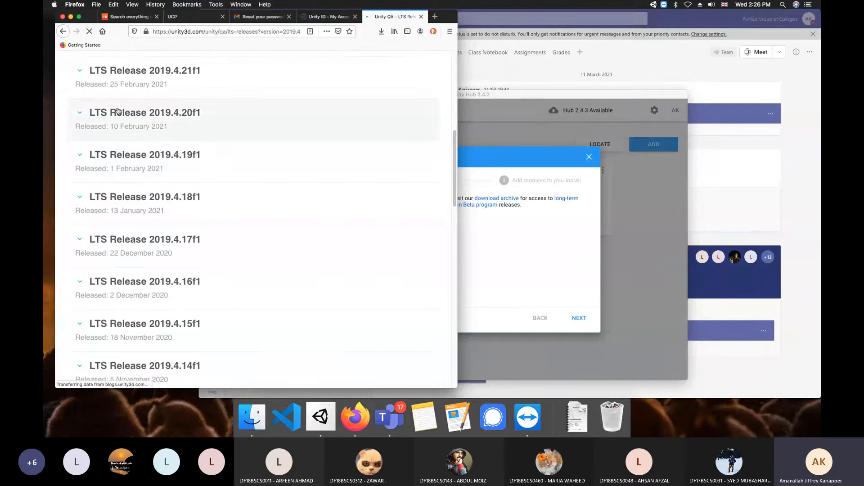
left_click(81, 73)
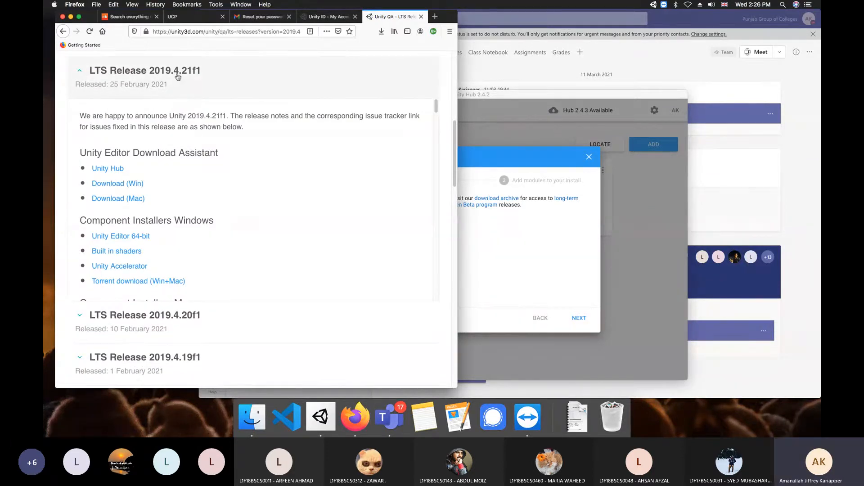
scroll(234, 85, "down", 1)
scroll(227, 86, "up", 3)
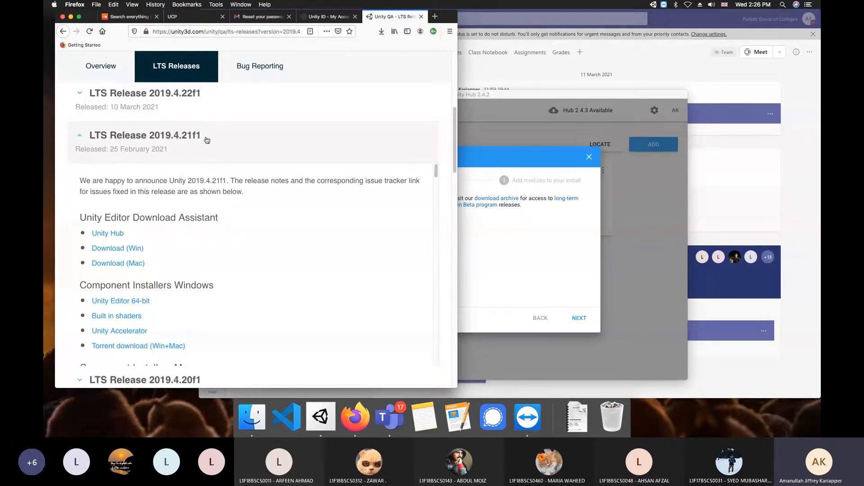
left_click_drag(89, 135, 202, 139)
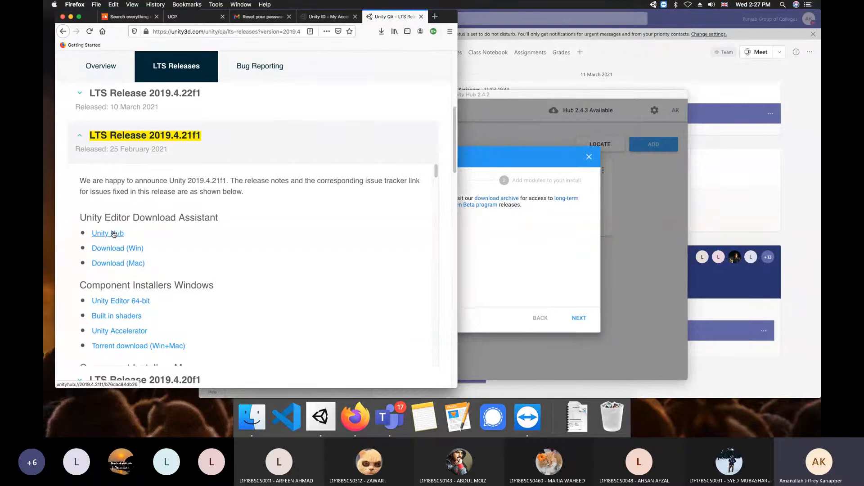
left_click(114, 233)
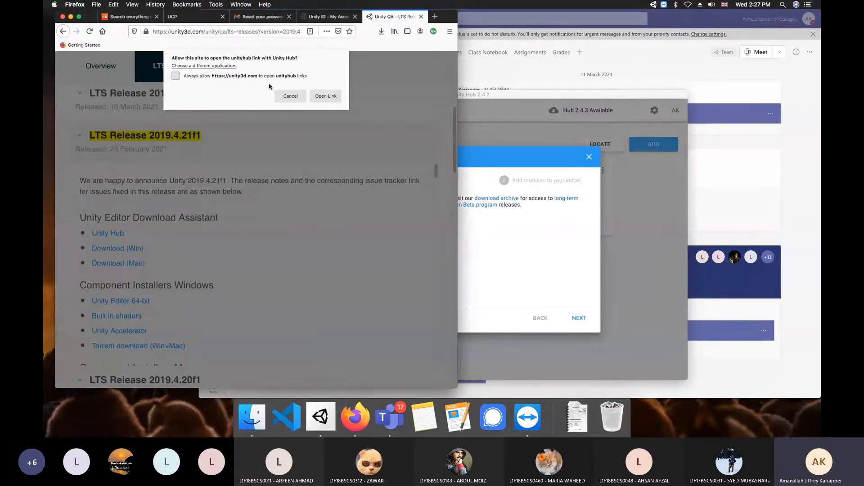
Let the link open in Unity Hub to list modules for 2019.4.21f1 (6.4 GB)
left_click(324, 96)
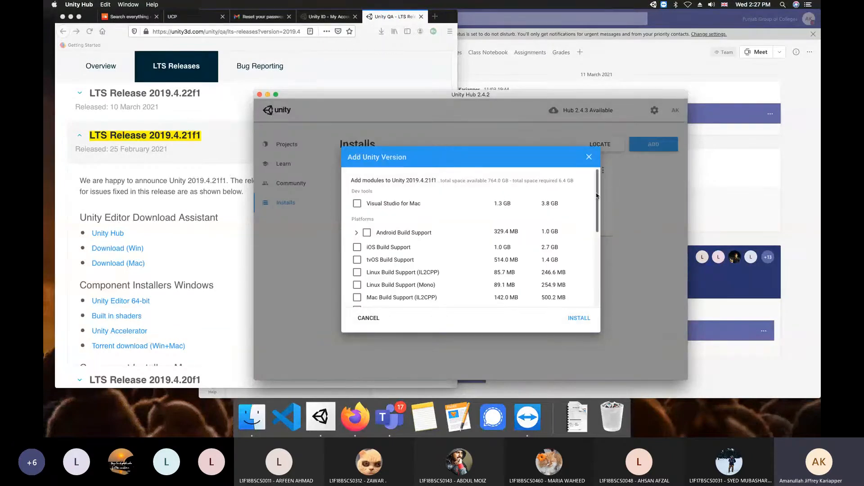
left_click_drag(597, 196, 596, 187)
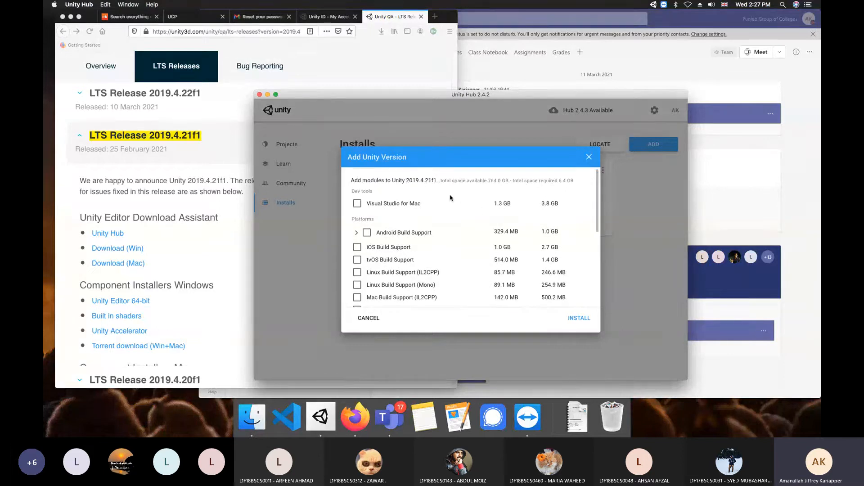
mouse_move(596, 201)
left_mouse_down()
mouse_move(590, 278)
mouse_move(590, 201)
left_mouse_up()
left_click(783, 5)
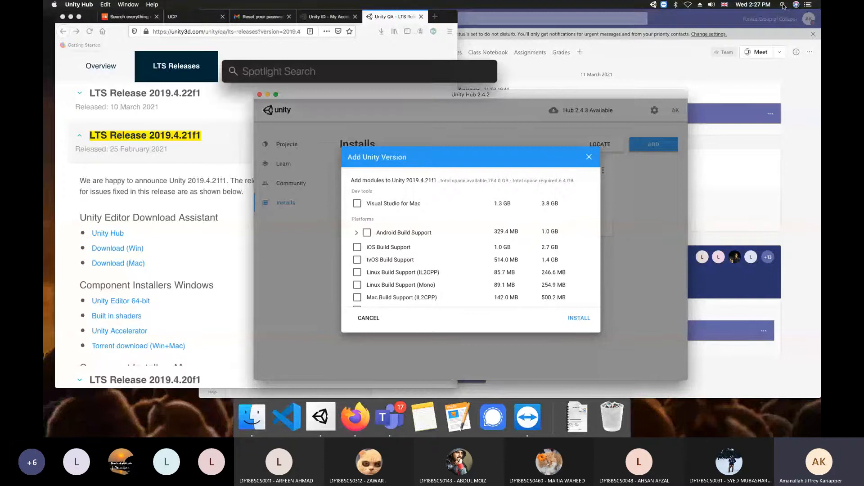
type("visual studio")
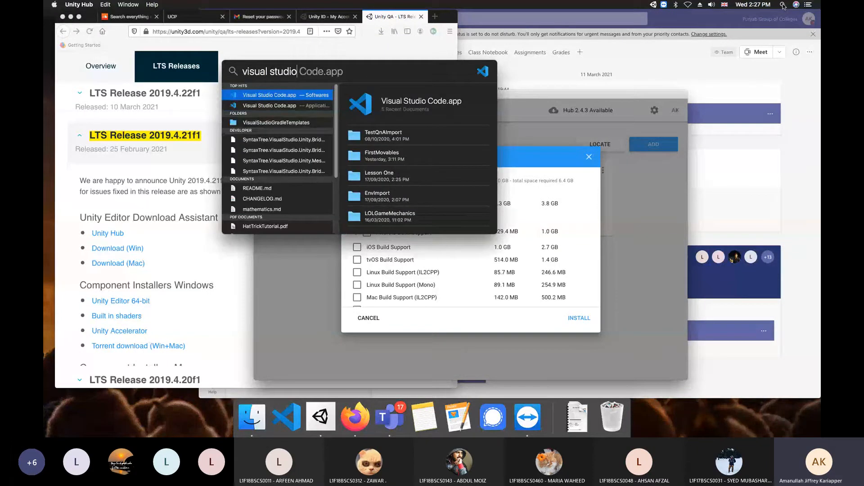
key("Escape")
key("Escape")
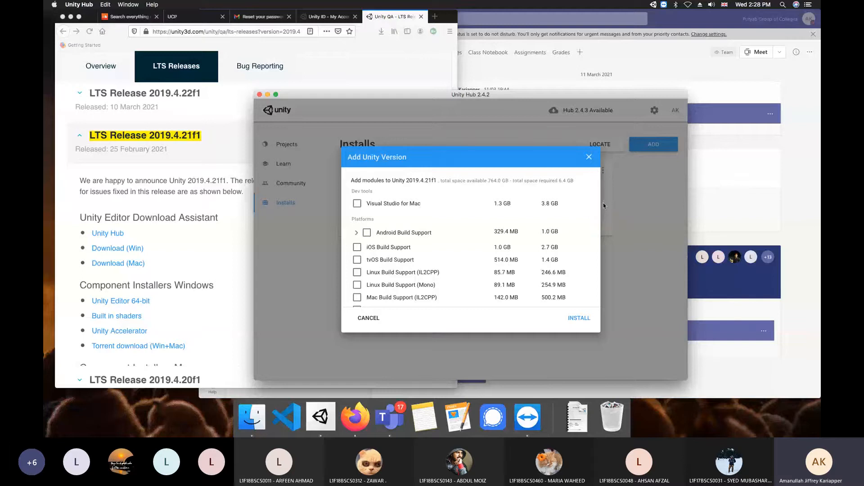
Install Unity 2019.4.21f1 with every module checkbox left unticked
left_click_drag(599, 196, 594, 242)
scroll(594, 242, "up", 5)
left_click(576, 319)
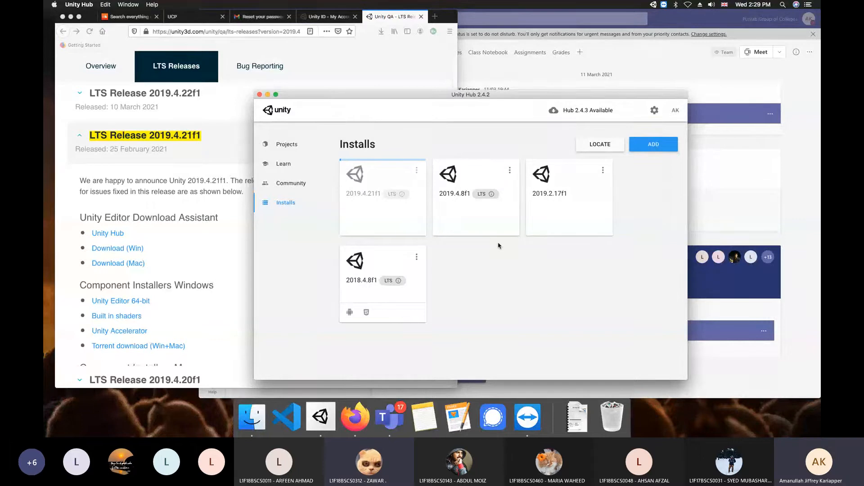
Switch to the Teams class window
left_click(752, 382)
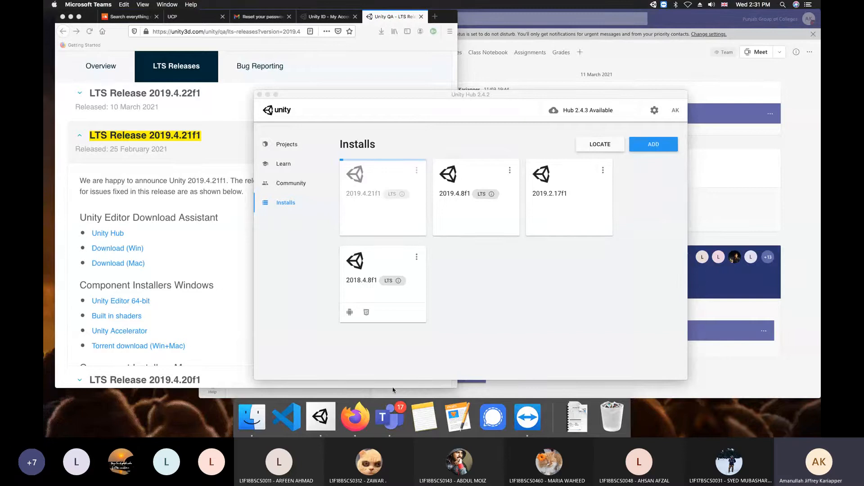
Bring the Teams meeting forward and stop sharing this screen
left_click(405, 407)
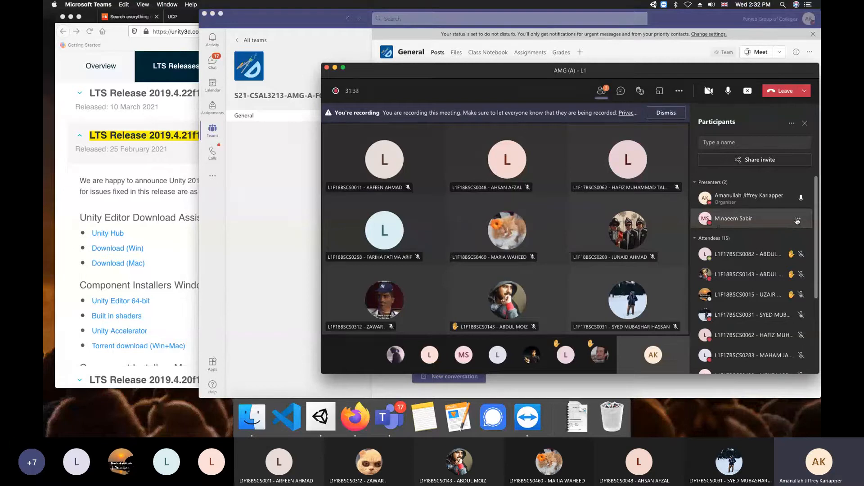
left_click(797, 220)
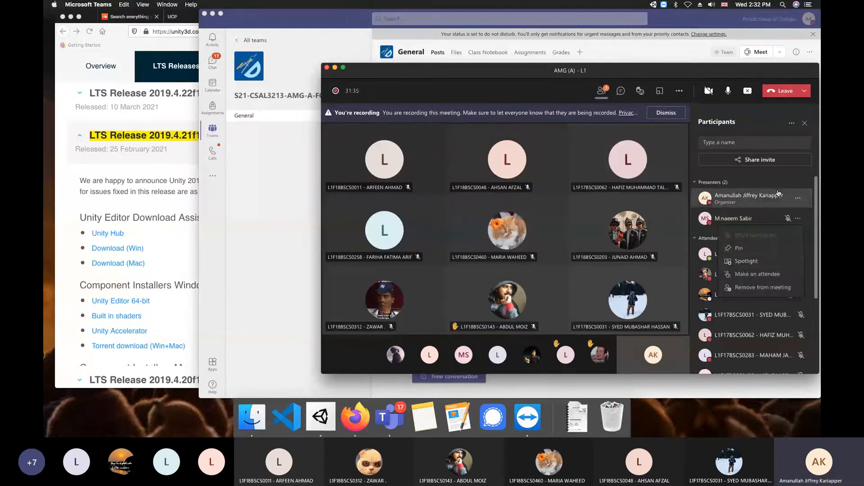
left_click(750, 98)
left_click(749, 94)
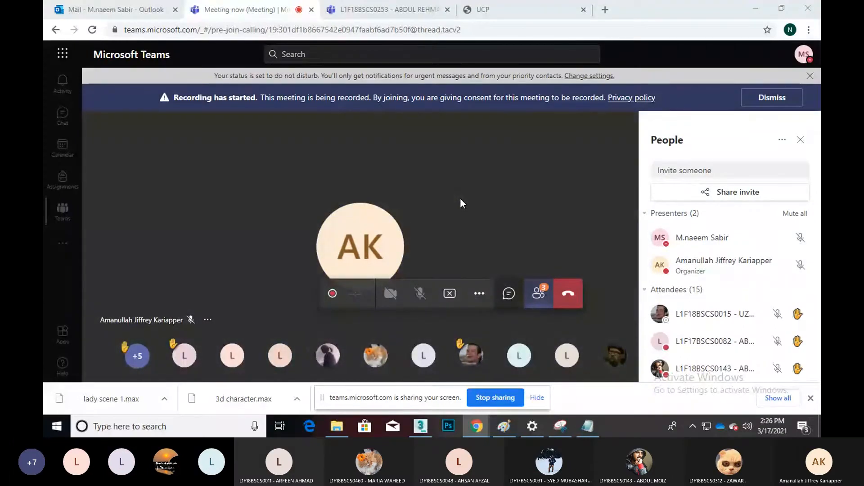
Switch to the 3D character scene in 3ds Max and pan the view
left_click(420, 428)
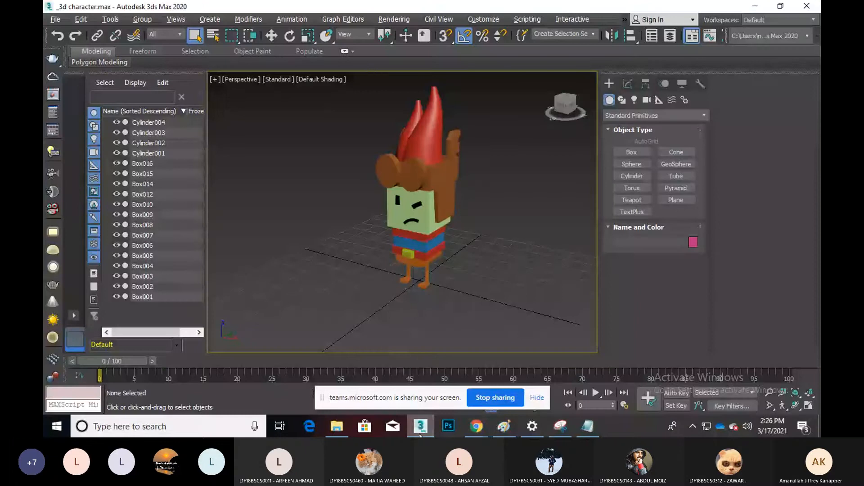
middle_click_drag(351, 220, 346, 221)
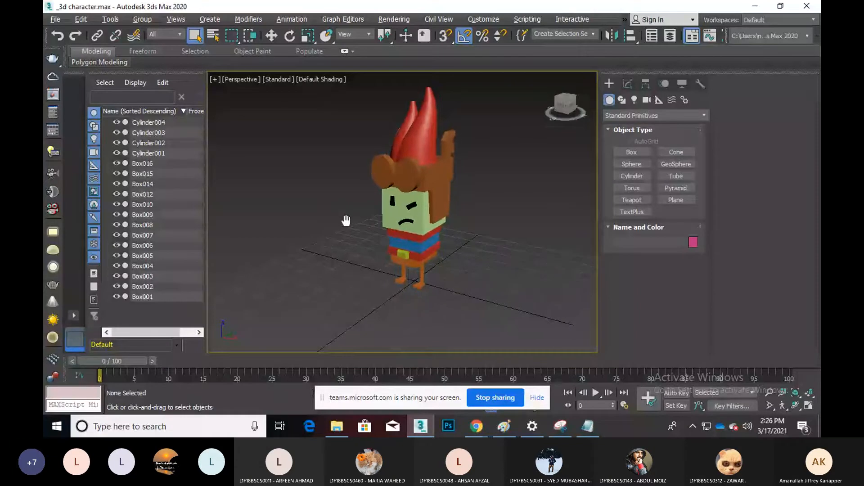
scroll(342, 228, "up", 3)
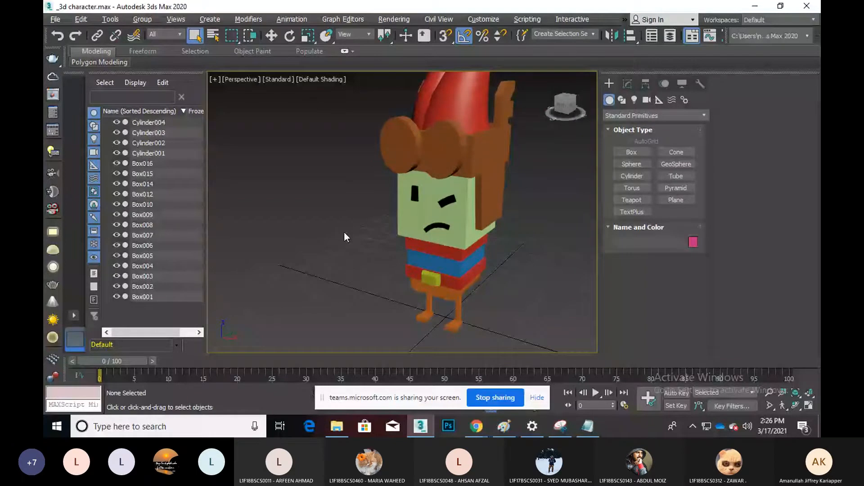
scroll(342, 228, "down", 3)
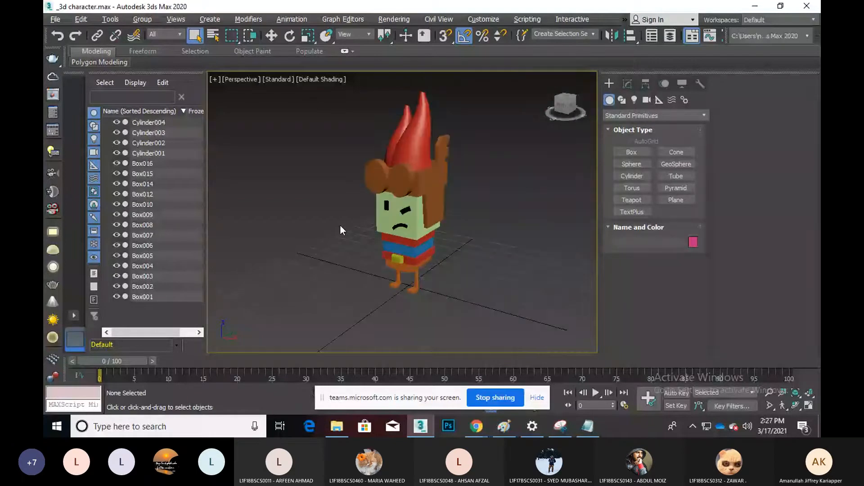
middle_click_drag(340, 226, 345, 238)
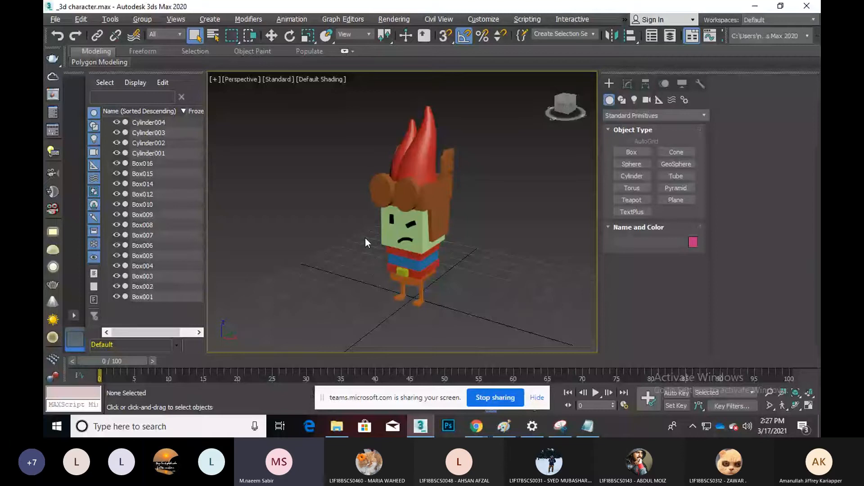
Drag 3d character.max from the A-3-D-M folder into the viewport and open it
left_click(337, 426)
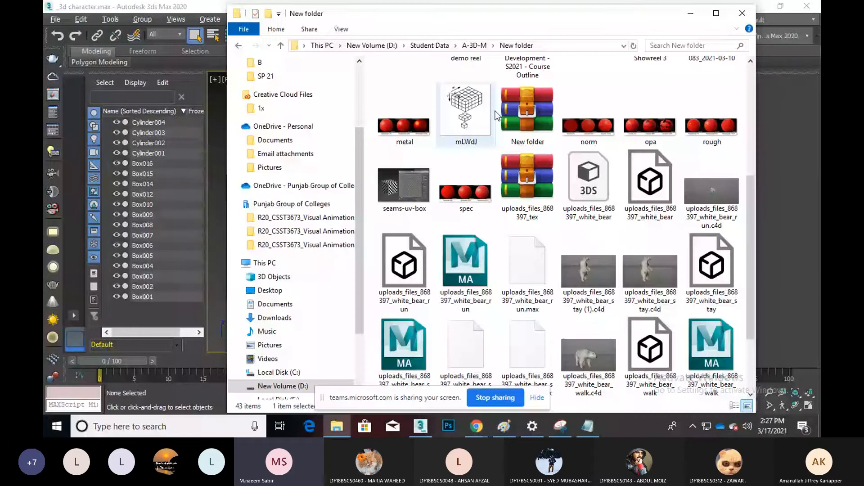
key("alt+Up")
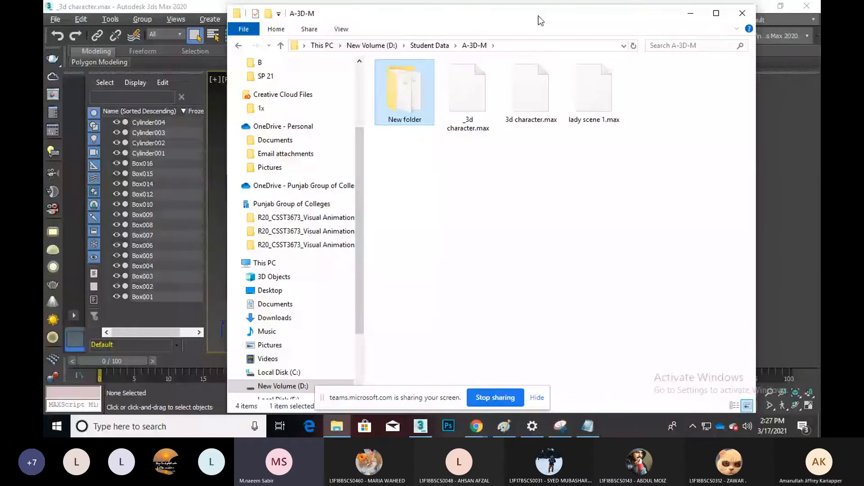
left_click_drag(538, 15, 626, 120)
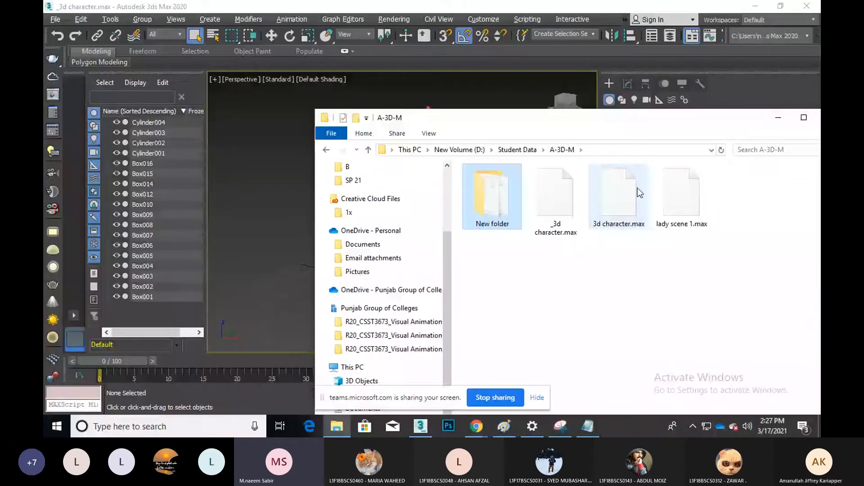
left_click_drag(638, 188, 258, 129)
left_click(271, 137)
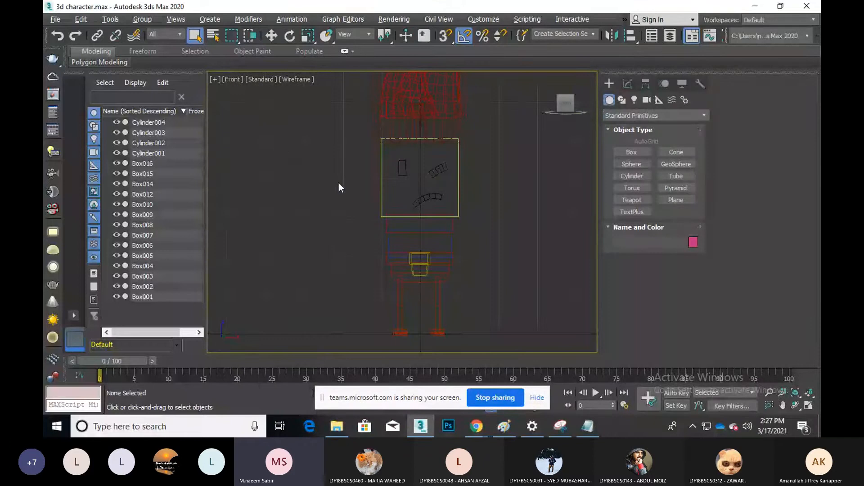
Maximize the Perspective viewport and orbit to frame the character's head
left_click(809, 405)
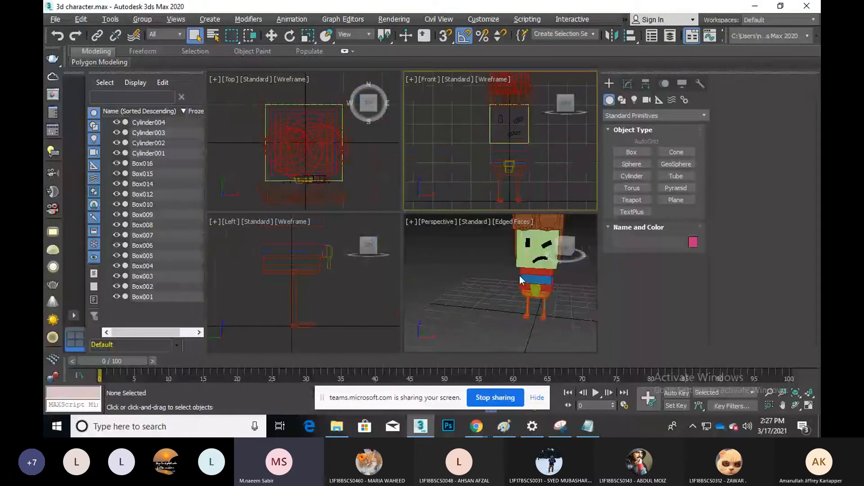
key("alt+w")
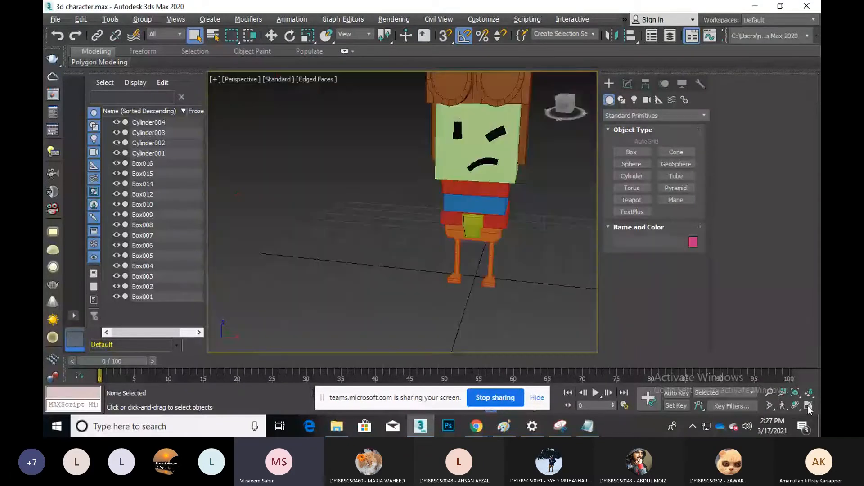
scroll(407, 260, "up", 3)
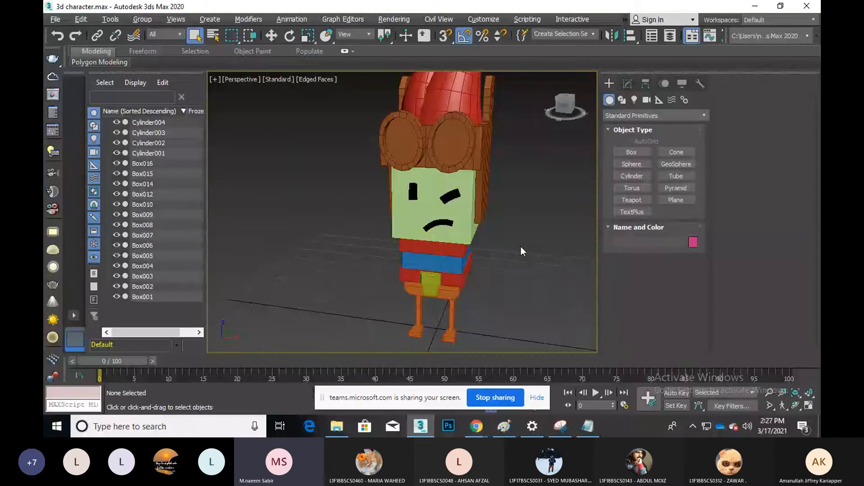
scroll(521, 246, "down", 3)
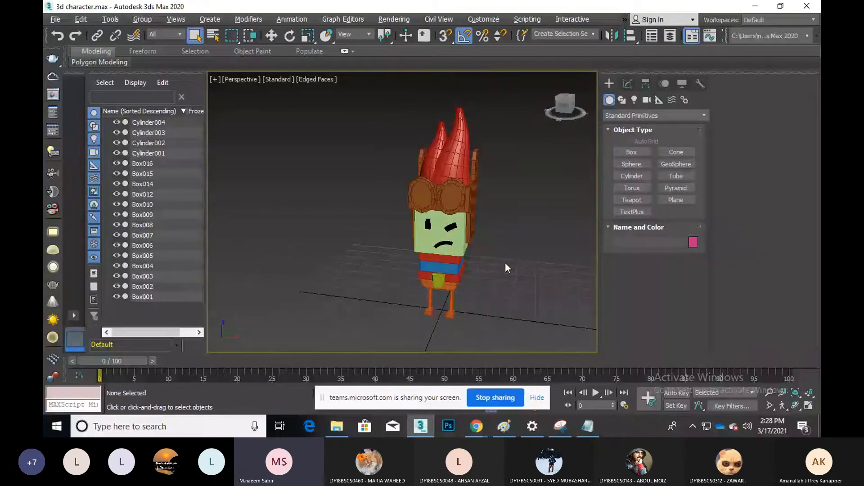
left_click(795, 405)
left_click_drag(418, 225, 465, 287)
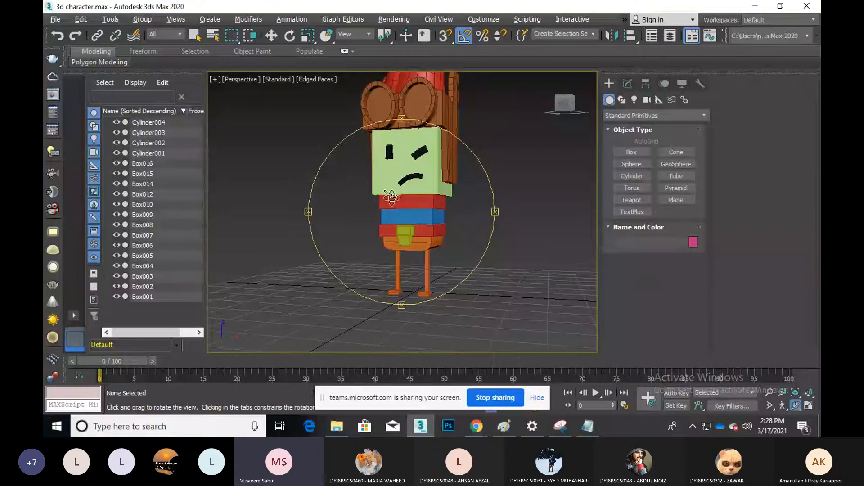
left_click_drag(376, 206, 378, 204)
scroll(378, 204, "up", 3)
middle_click_drag(382, 198, 390, 255)
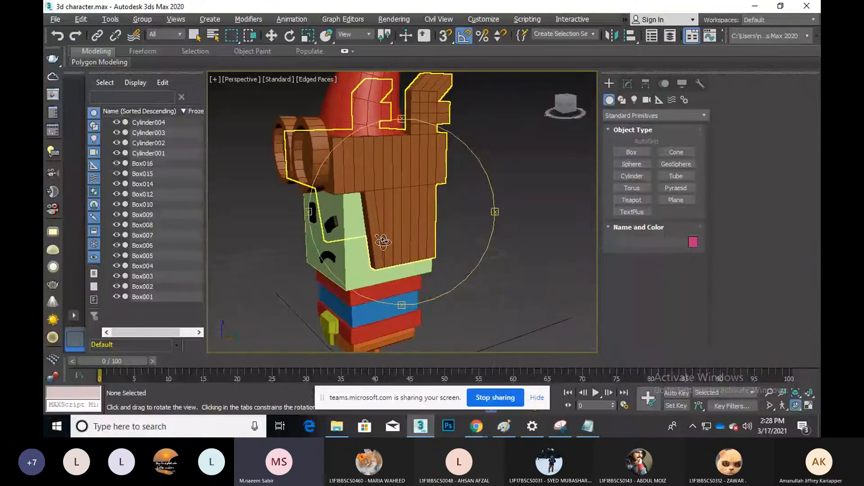
right_click(383, 183)
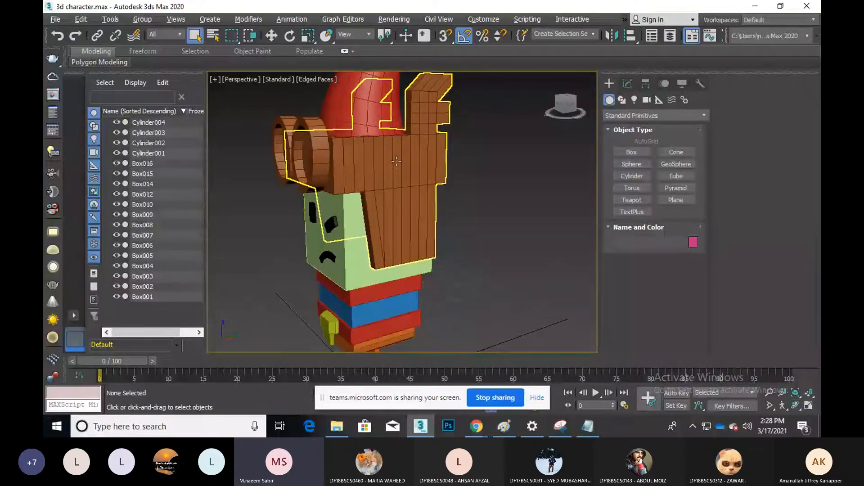
Select the brown hair box Box016
left_click(396, 185)
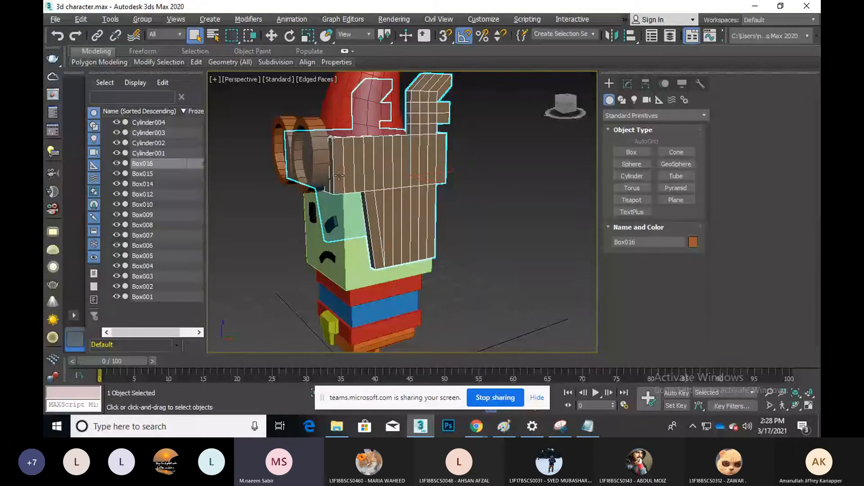
left_click(453, 171)
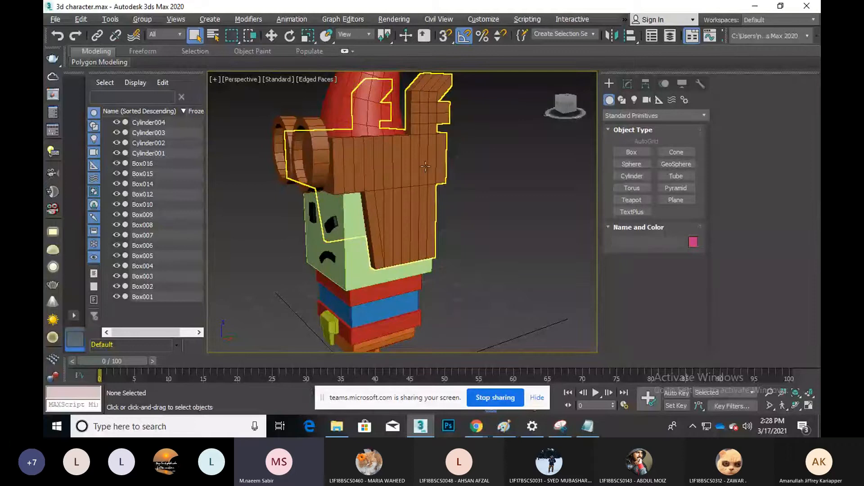
left_click(419, 165)
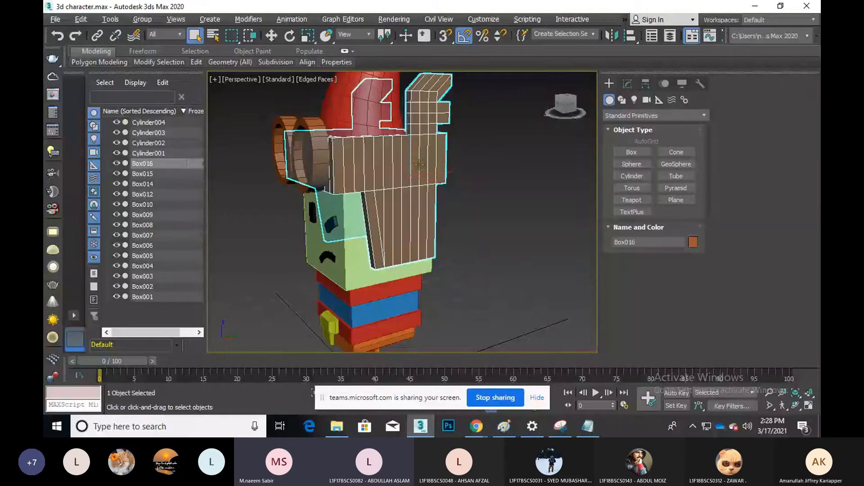
Enter Edge sub-object mode on Box016 and select a vertical edge loop
left_click(628, 84)
left_click(639, 249)
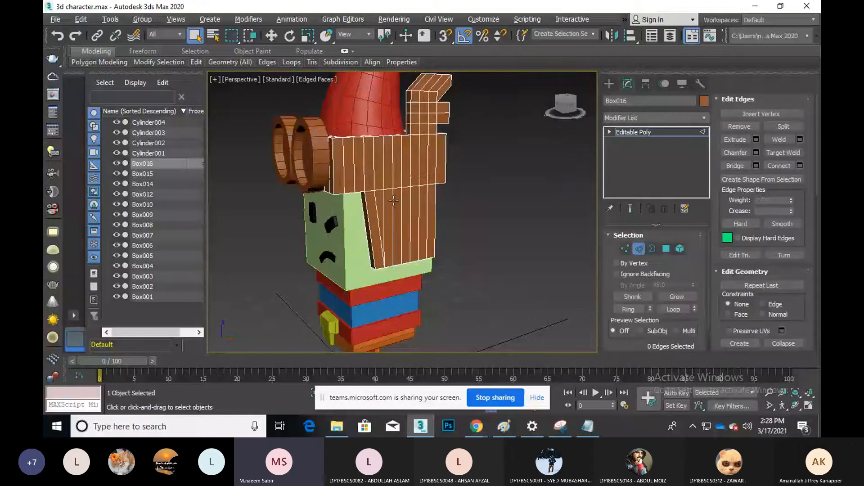
scroll(383, 201, "up", 3)
double_click(383, 201)
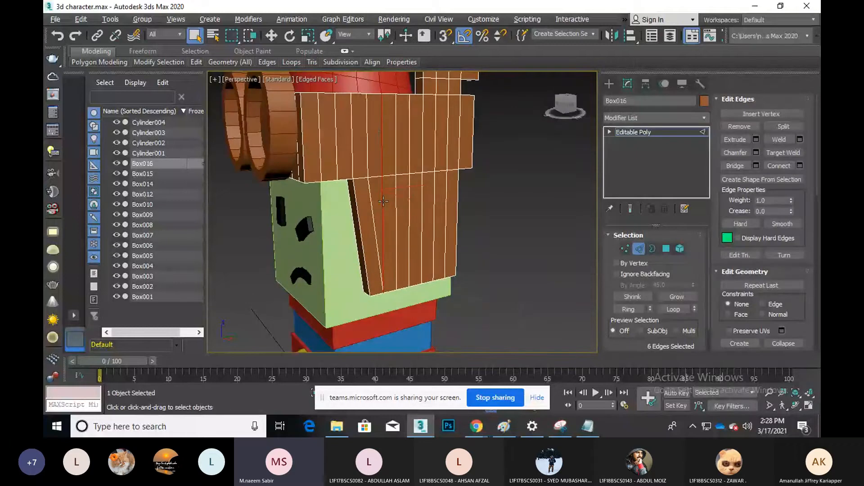
left_click(797, 407)
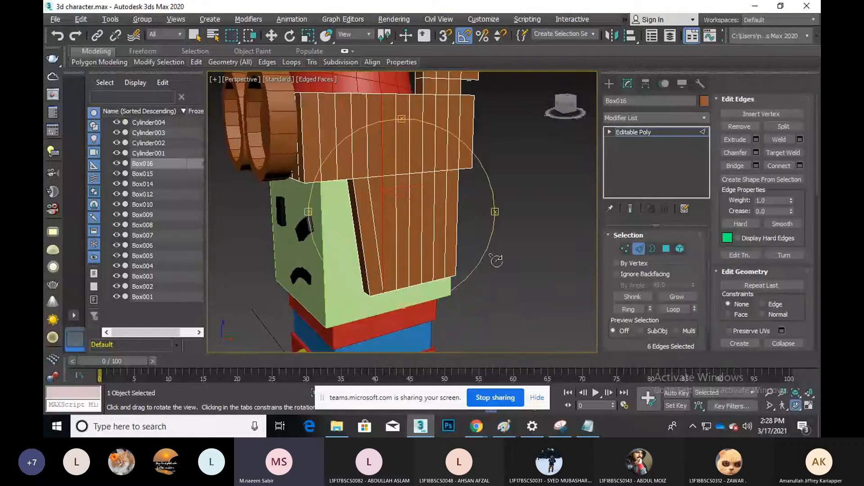
left_click_drag(442, 245, 430, 244)
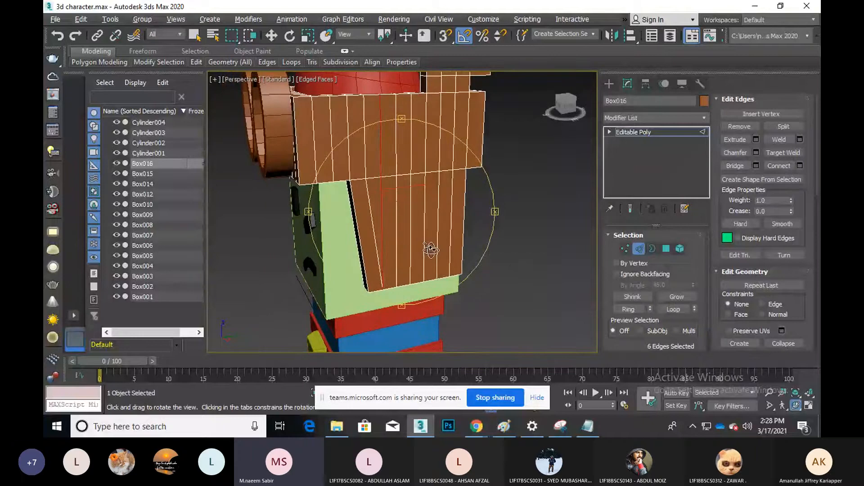
right_click(426, 244)
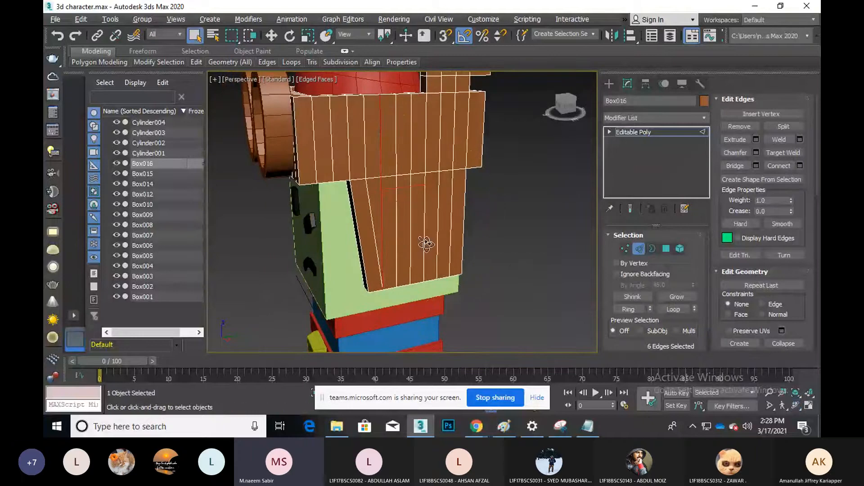
Add the remaining vertical hair edges to the selection and remove them
right_click(396, 187)
left_click(398, 248)
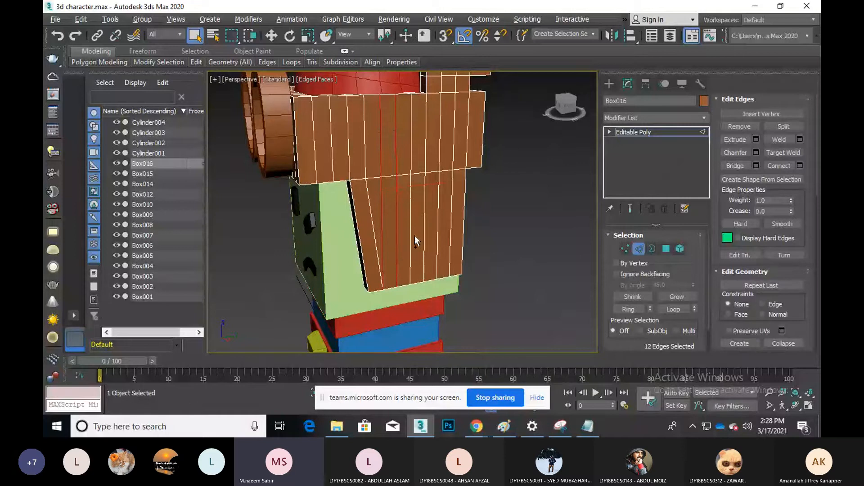
left_click(415, 236, "ctrl")
left_click(440, 237, "ctrl")
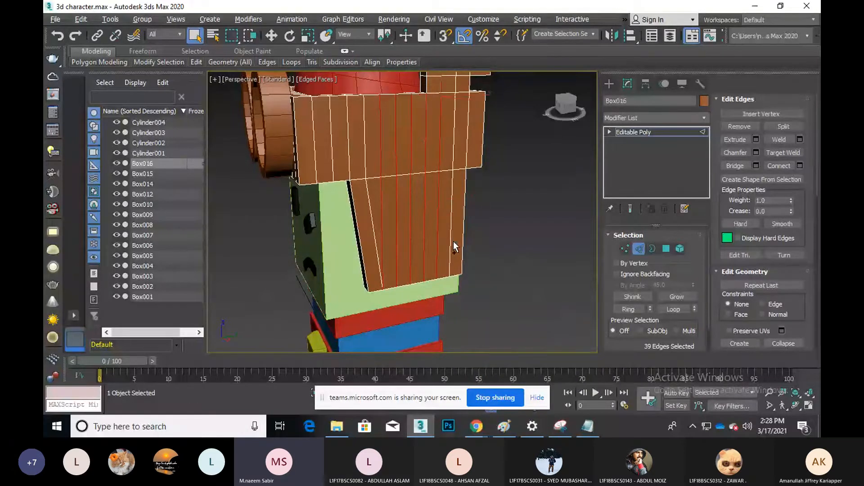
left_click(452, 242, "ctrl")
left_click(455, 135, "ctrl")
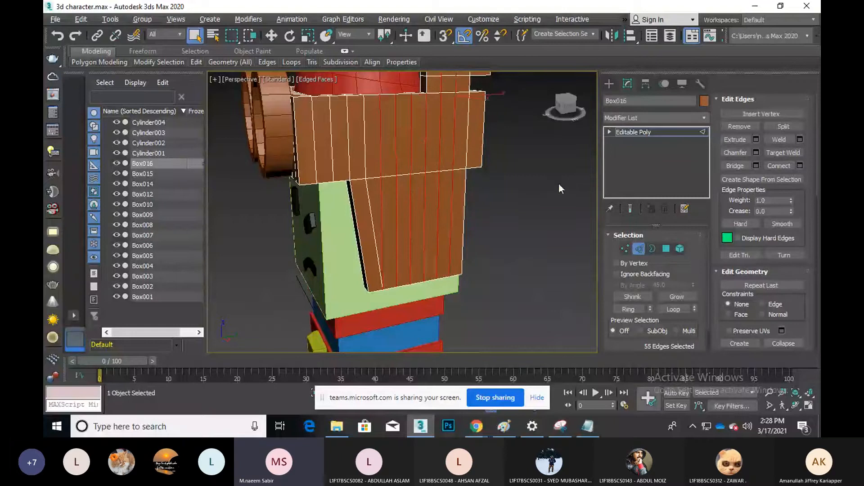
left_click(748, 128)
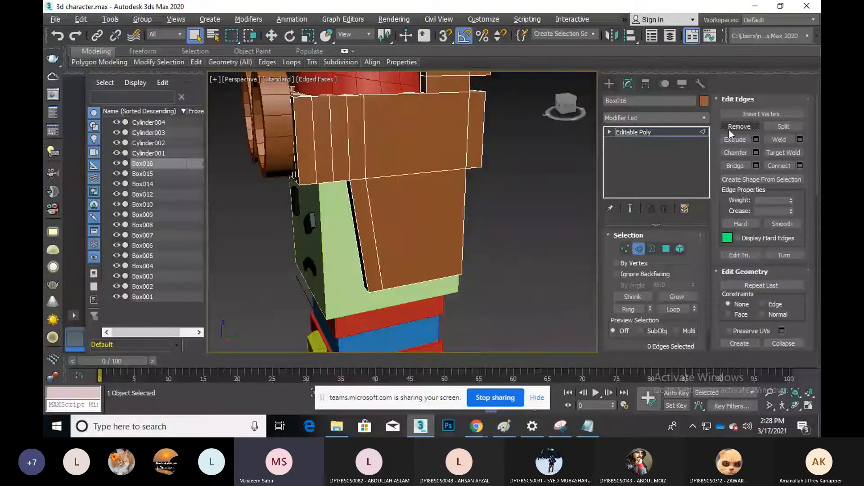
Select a vertical edge loop on the hair's side panel
middle_click_drag(498, 196, 533, 228)
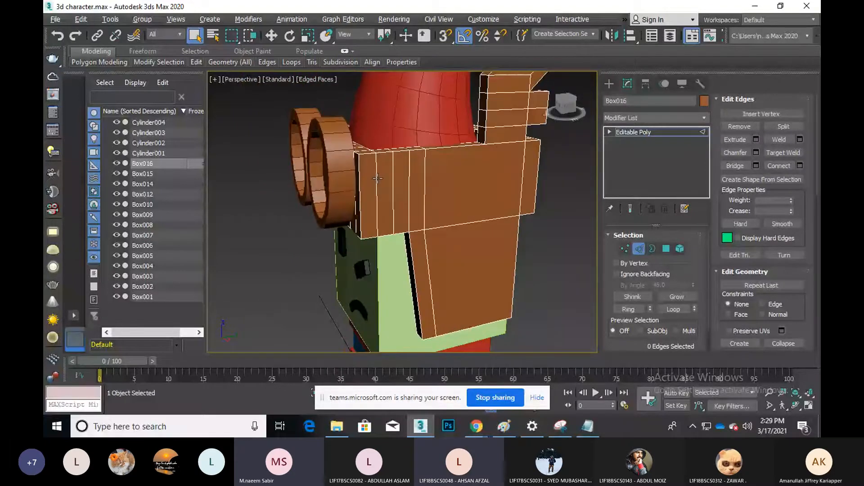
left_click(377, 179)
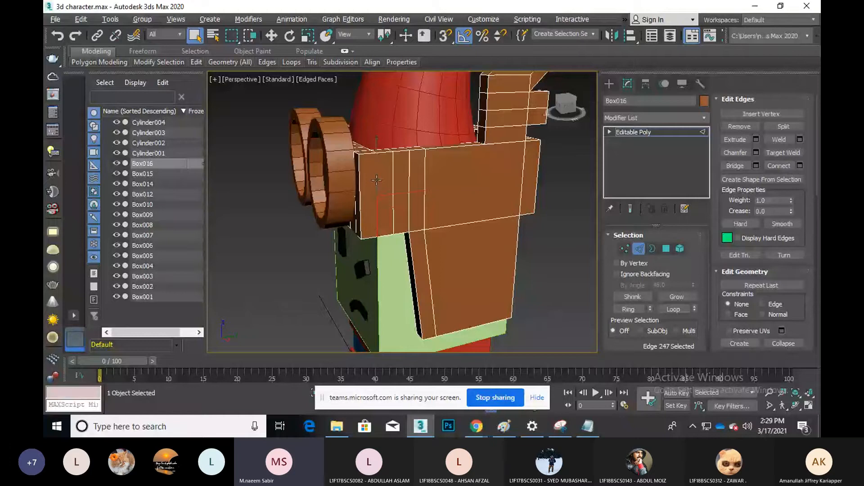
left_click(378, 190)
double_click(378, 189)
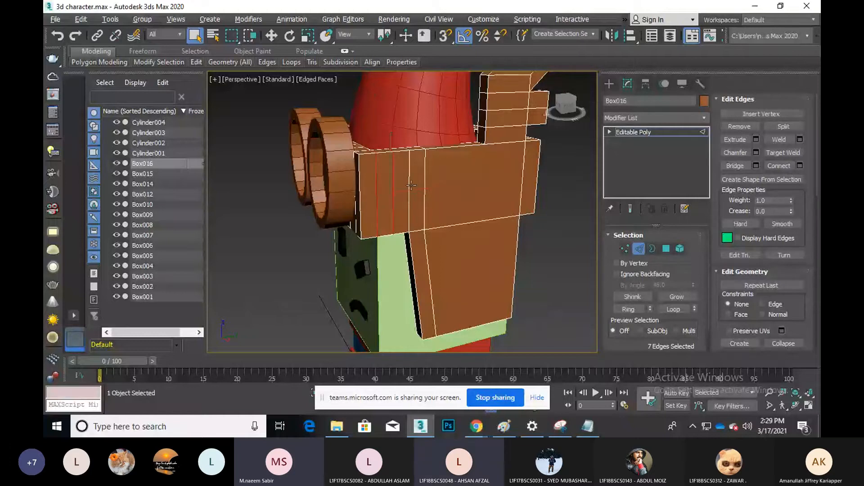
Remove the selected side edge loop and orbit to inspect the character's left side
left_click(750, 130)
scroll(436, 196, "down", 3)
middle_click_drag(437, 196, 429, 182)
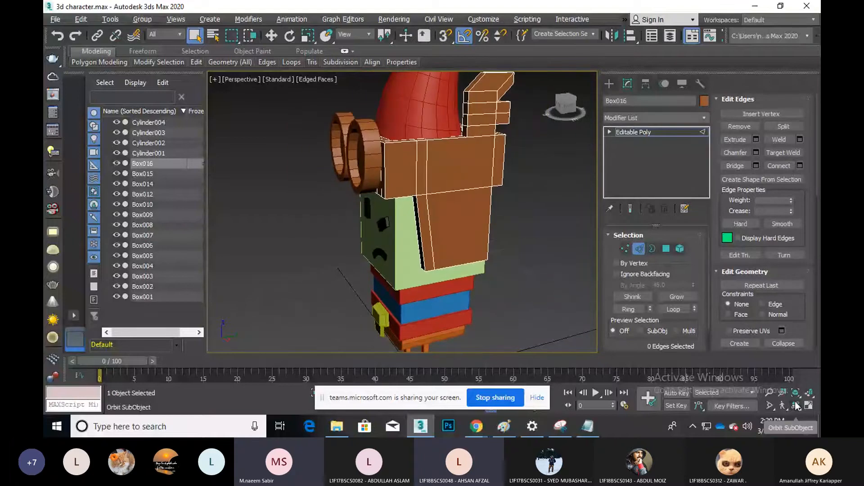
left_click(796, 405)
left_click_drag(432, 225, 447, 221)
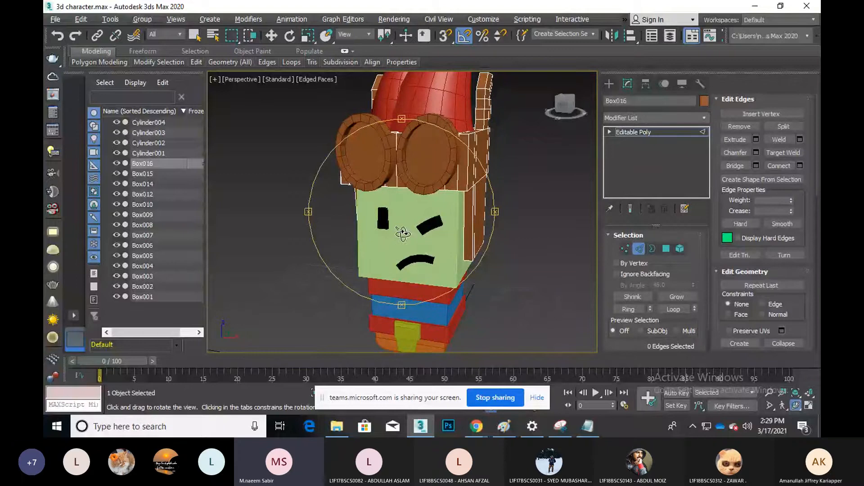
left_click_drag(407, 233, 435, 222)
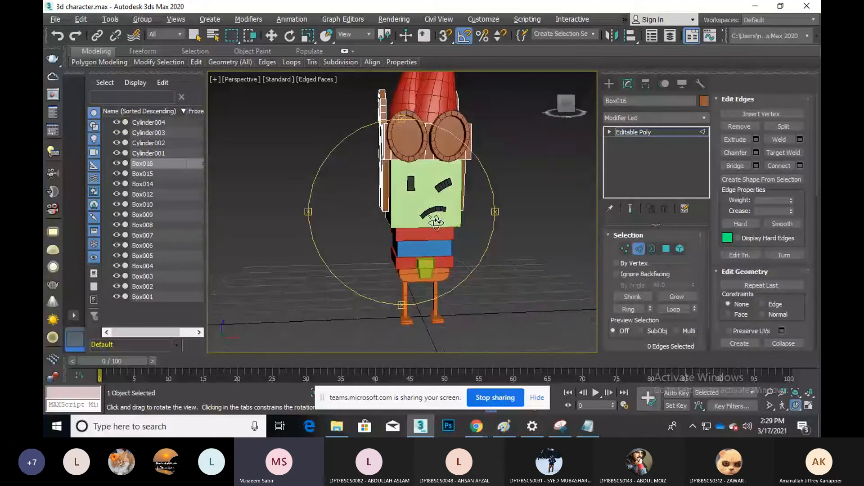
scroll(430, 268, "up", 5)
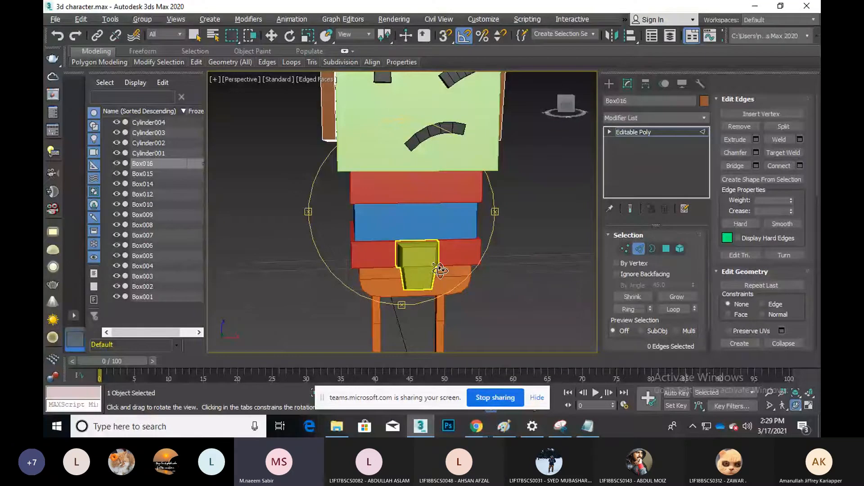
left_click_drag(439, 269, 395, 268)
right_click(401, 239)
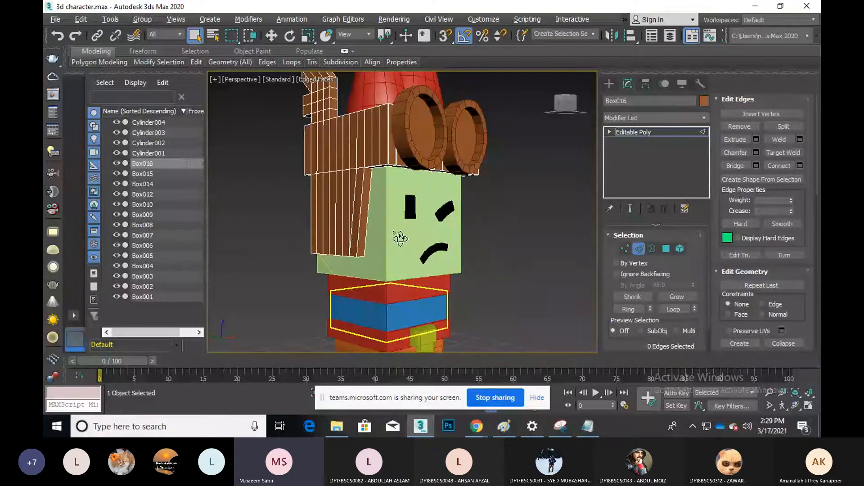
middle_click_drag(402, 267, 403, 238)
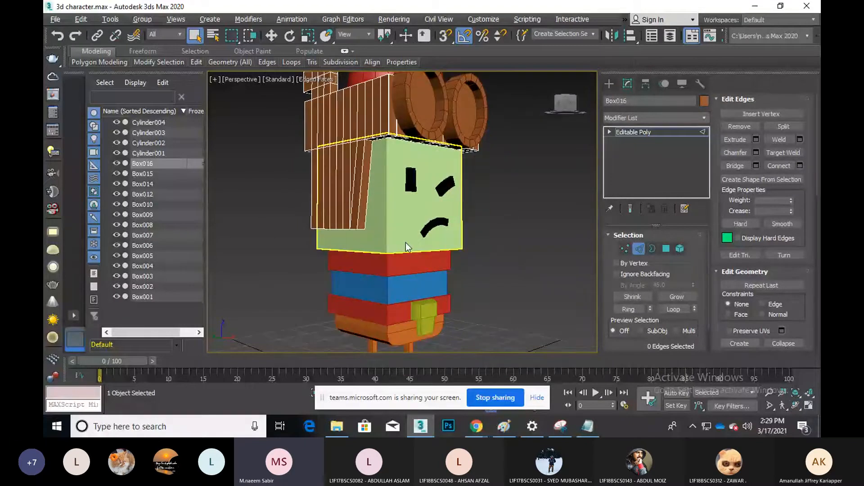
Check the front view, exit edge mode, and re-maximize the Perspective viewport
key("f")
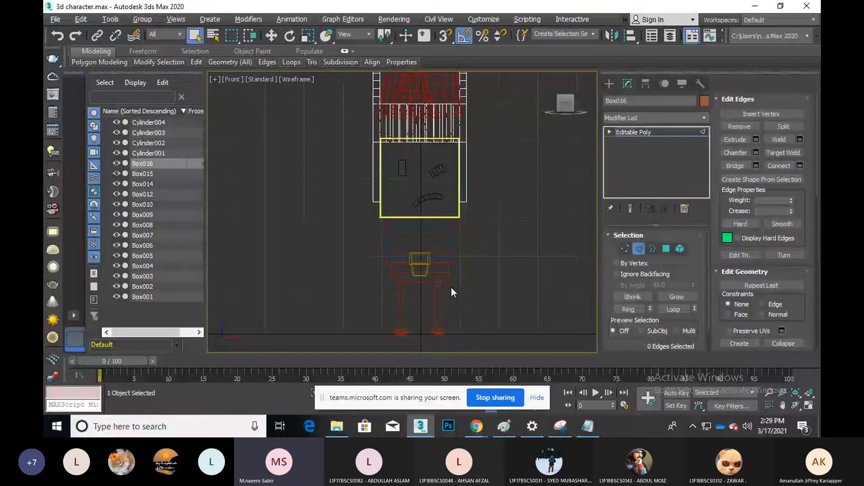
scroll(446, 288, "up", 10)
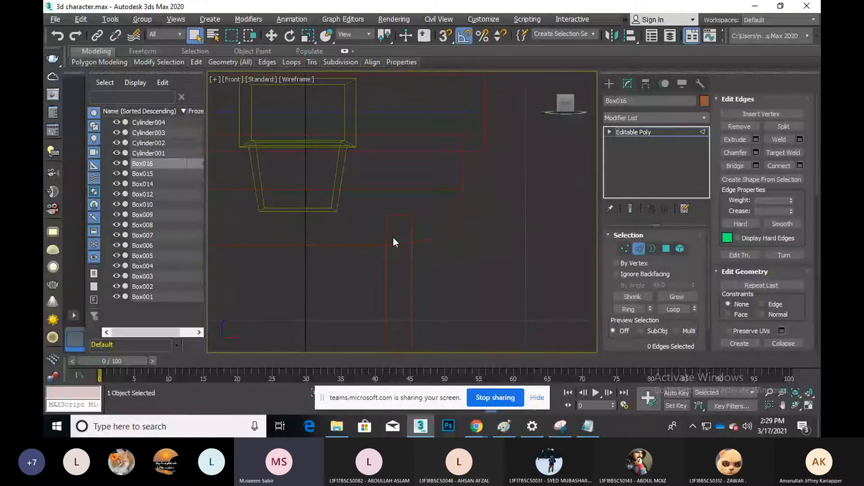
left_click(639, 248)
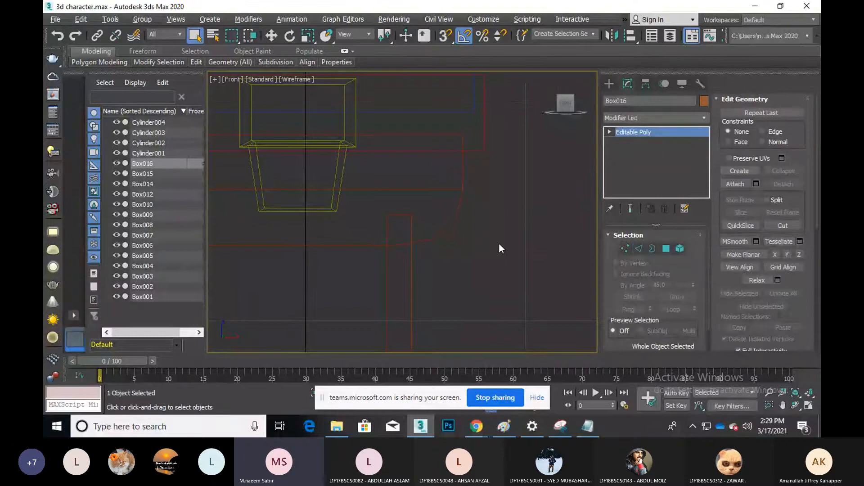
middle_click_drag(499, 242, 531, 258)
key("alt+w")
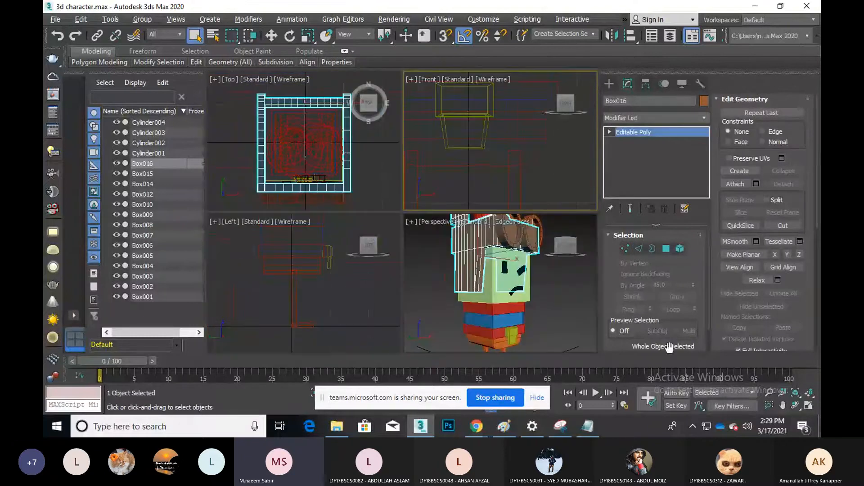
middle_click(425, 266)
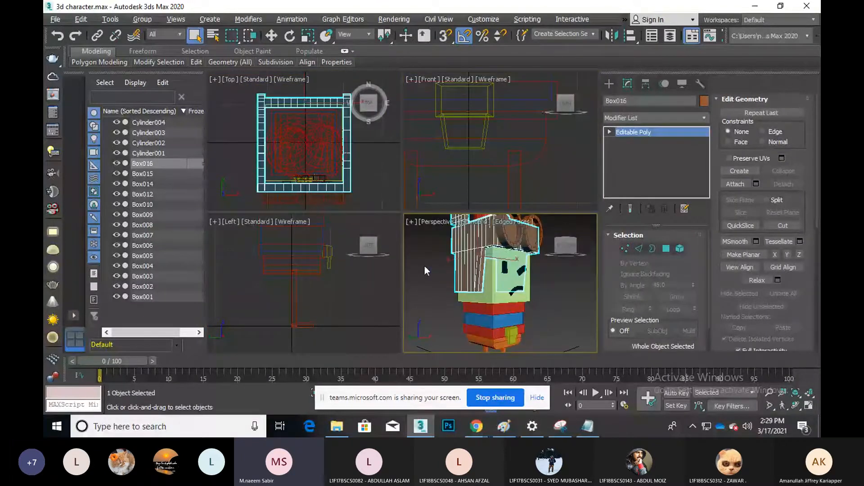
left_click(809, 407)
Reselect Box016 in Edge mode and remove two adjacent vertical edge loops
left_click(504, 279)
scroll(377, 196, "up", 2)
left_click(377, 196)
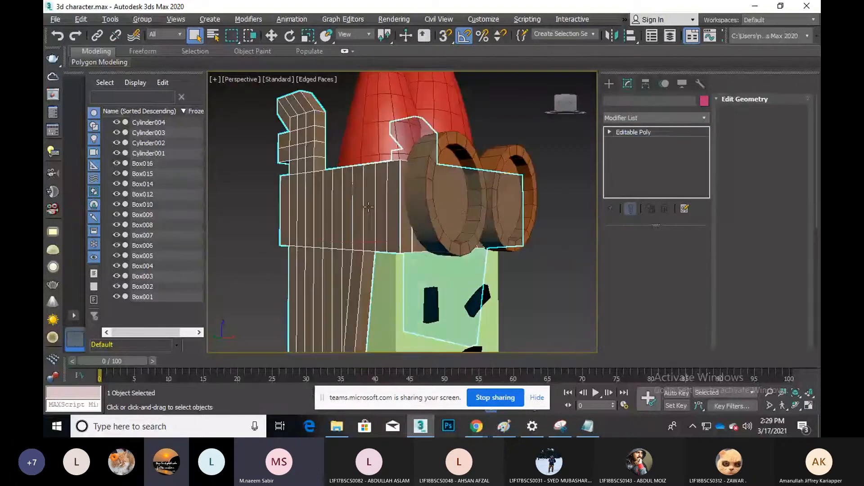
left_click(639, 249)
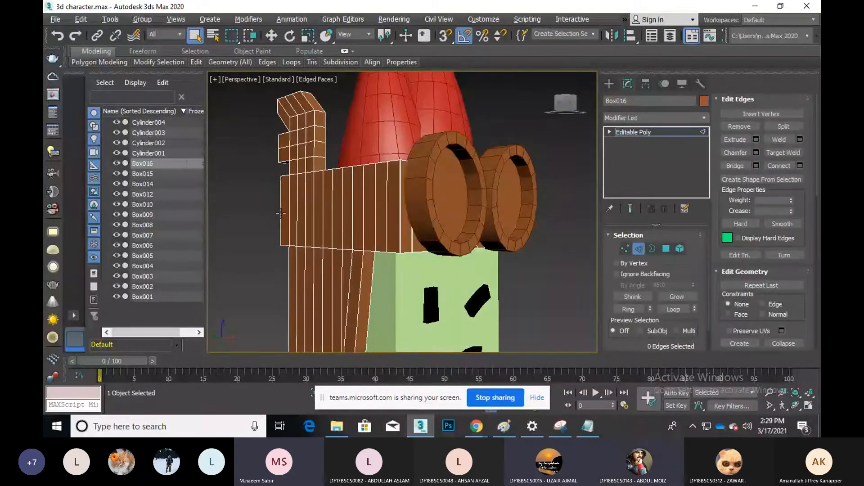
double_click(322, 222)
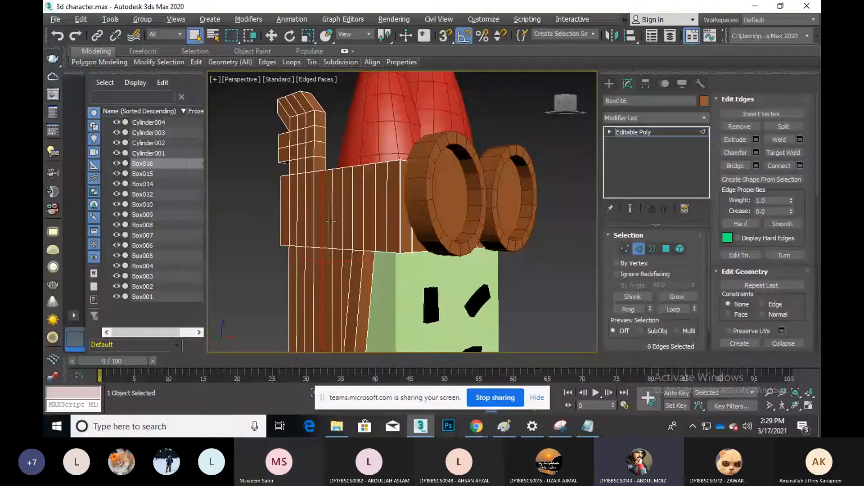
double_click(333, 218, "ctrl")
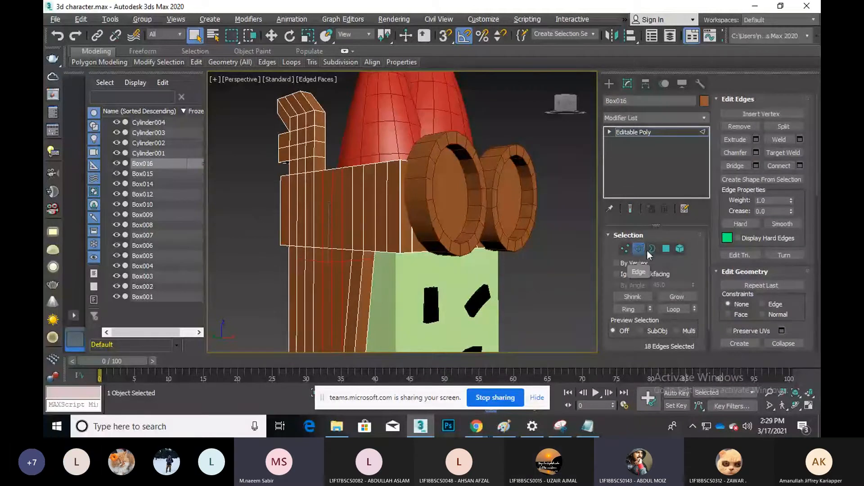
left_click(734, 131)
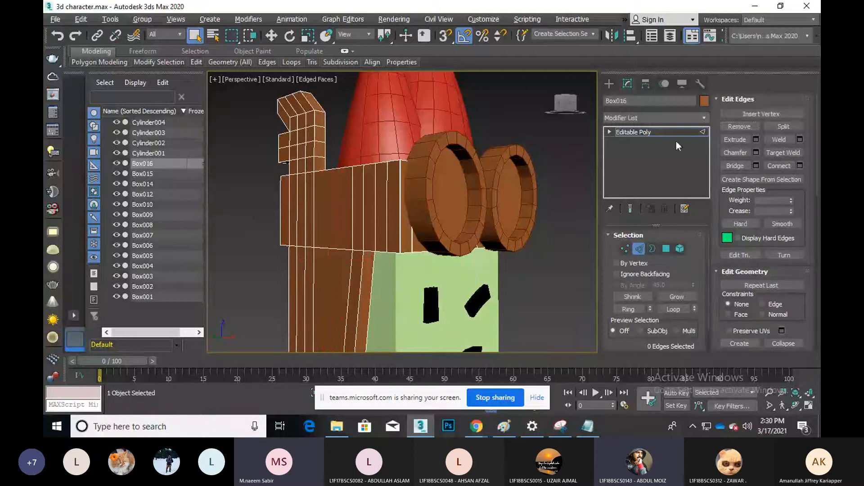
Remove one more vertical edge loop from the hair box
left_click(354, 209)
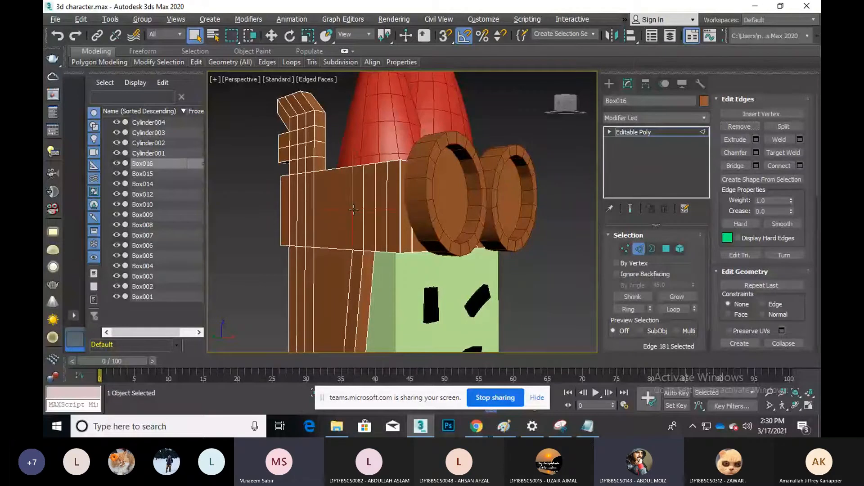
double_click(354, 209)
left_click(739, 126)
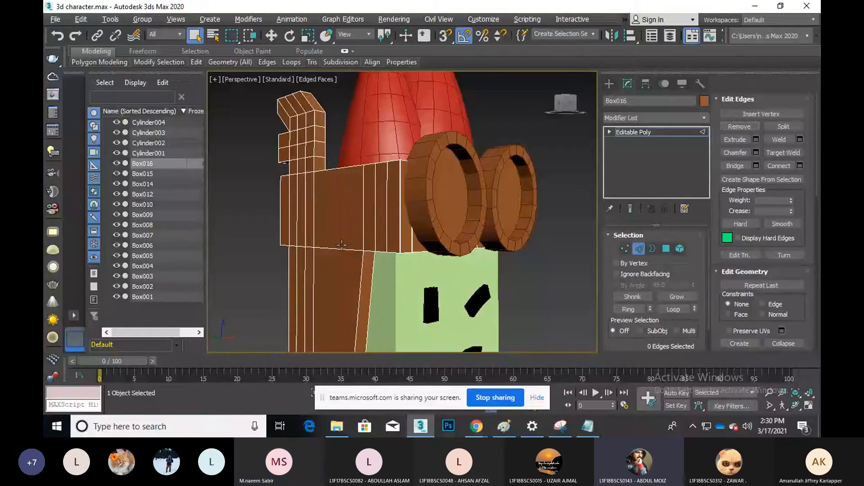
scroll(342, 244, "down", 3)
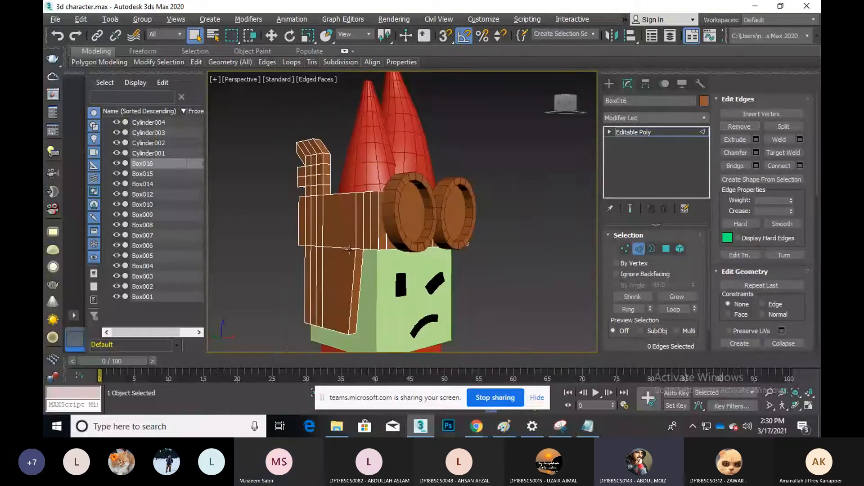
left_click(795, 405)
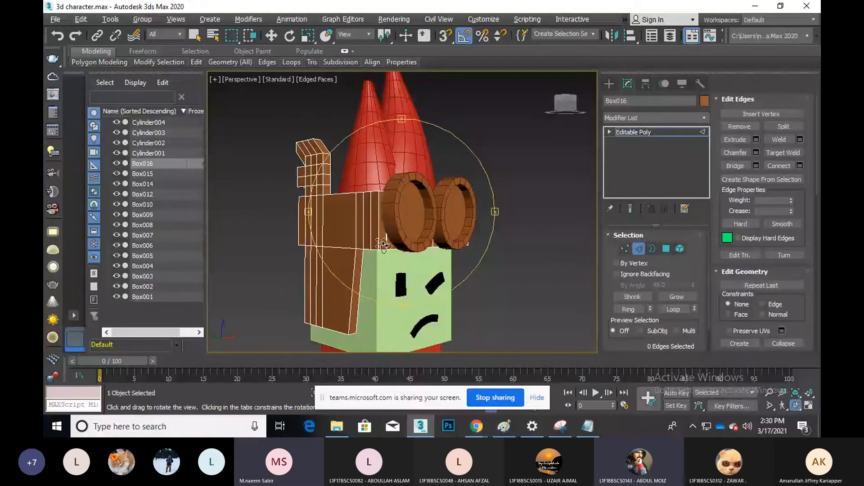
mouse_move(378, 242)
left_mouse_down()
mouse_move(358, 239)
mouse_move(402, 244)
mouse_move(364, 242)
left_mouse_up()
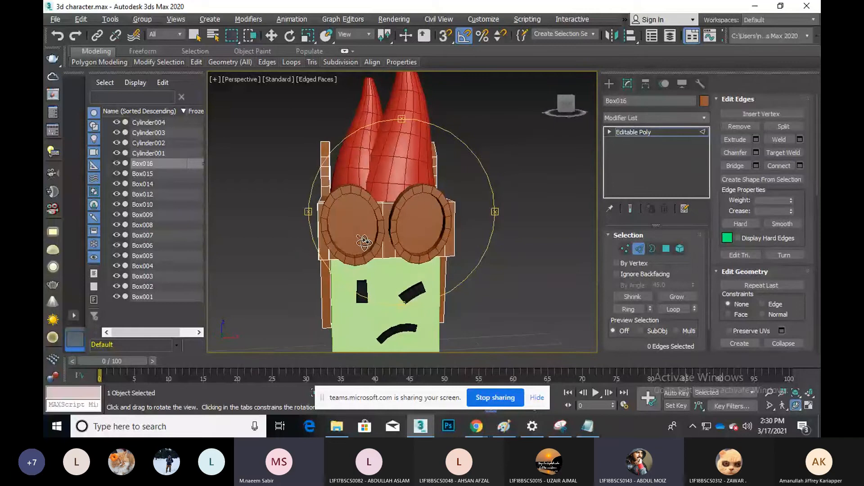
scroll(365, 242, "up", 3)
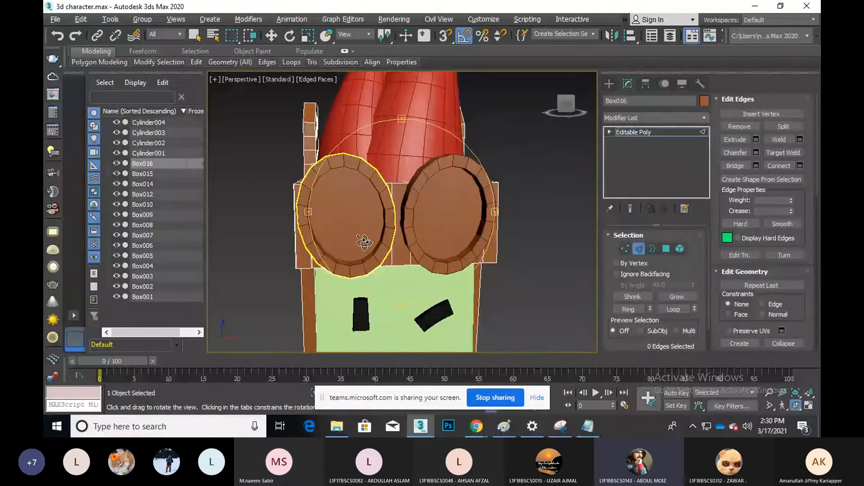
left_click_drag(364, 243, 410, 235)
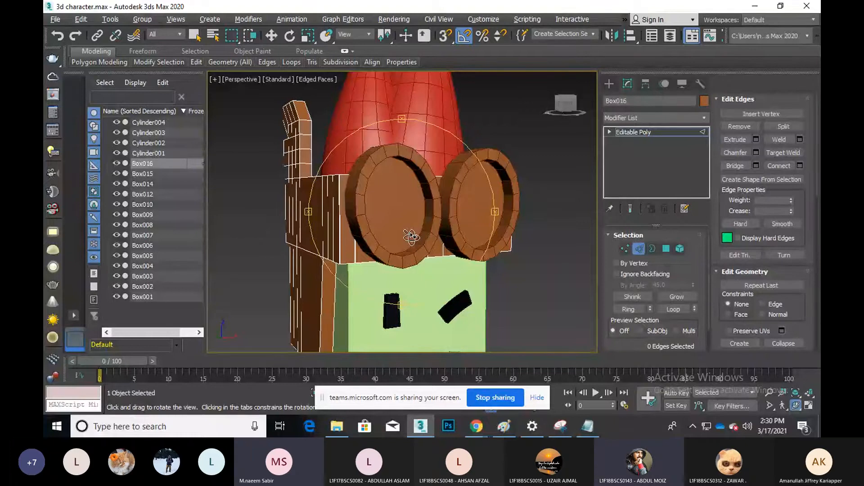
left_click_drag(414, 176, 404, 233)
scroll(416, 218, "down", 5)
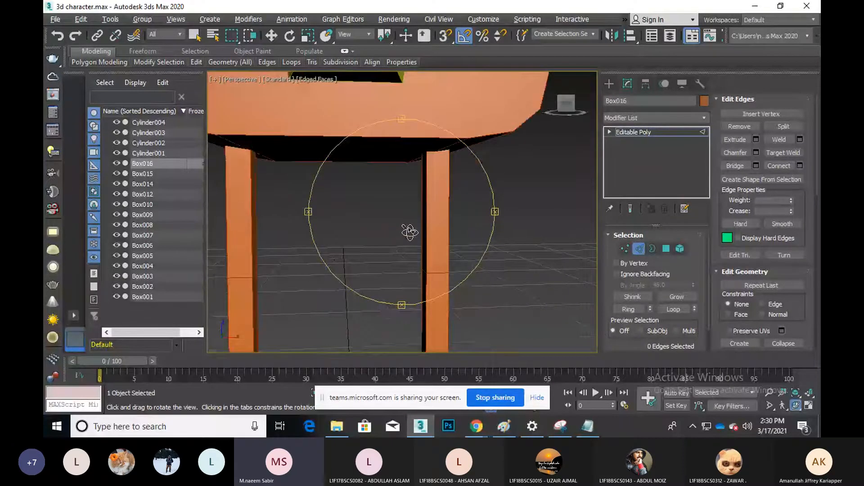
Leave Edge mode, zoom out and select leg Box010 to show its 14.802 height
right_click(409, 232)
left_click(638, 249)
scroll(481, 246, "down", 5)
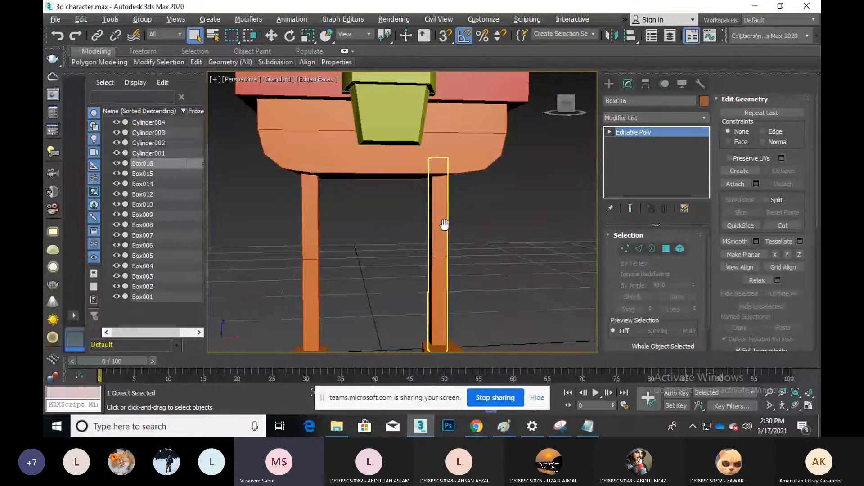
scroll(440, 226, "down", 3)
left_click(405, 232)
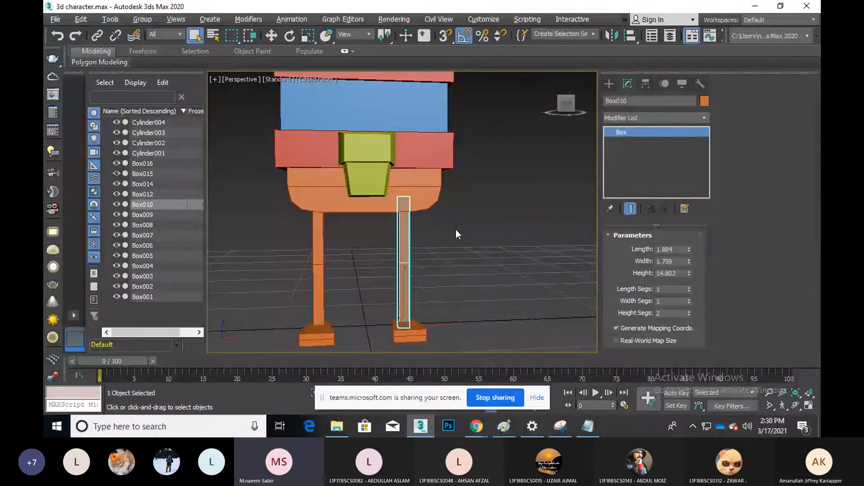
left_click(503, 427)
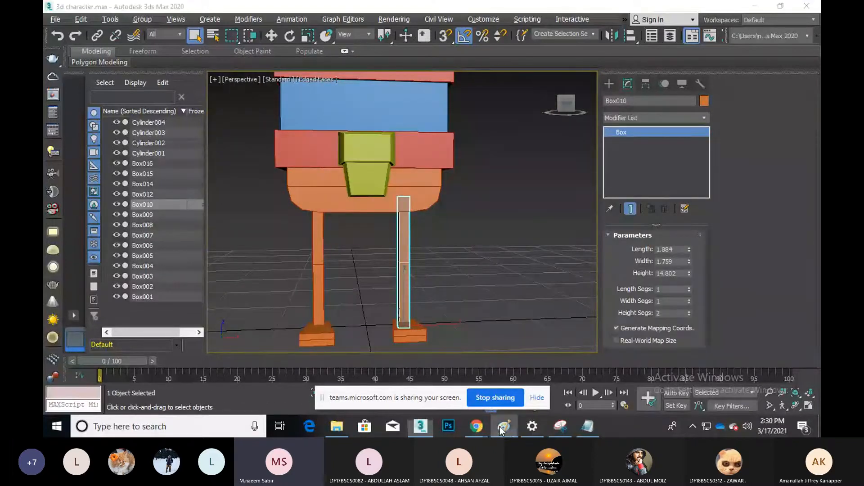
Start a new unsaved Paint canvas and sketch a straight leg beside a tapered leg
key("ctrl+n")
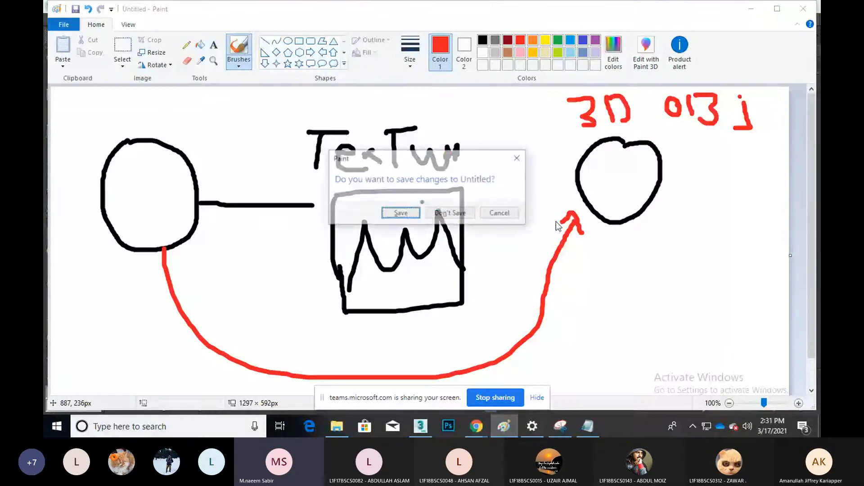
key("n")
mouse_move(406, 134)
left_mouse_down()
mouse_move(411, 325)
mouse_move(432, 188)
mouse_move(440, 314)
left_mouse_up()
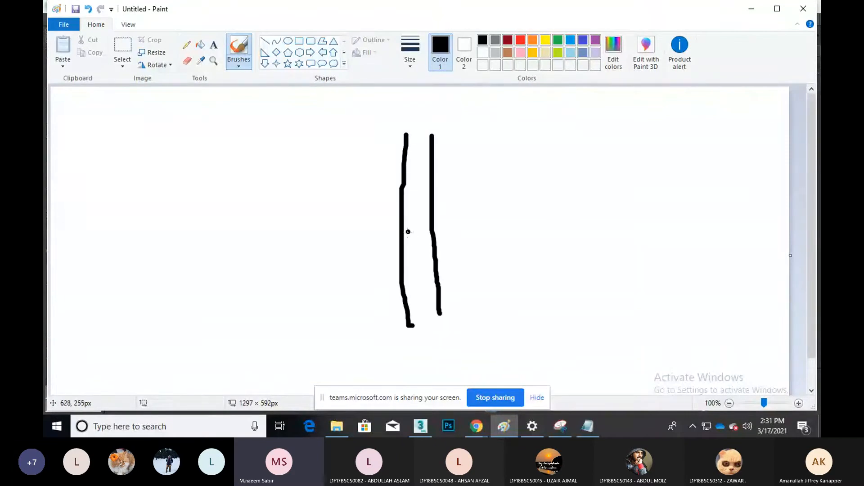
left_click_drag(403, 226, 441, 226)
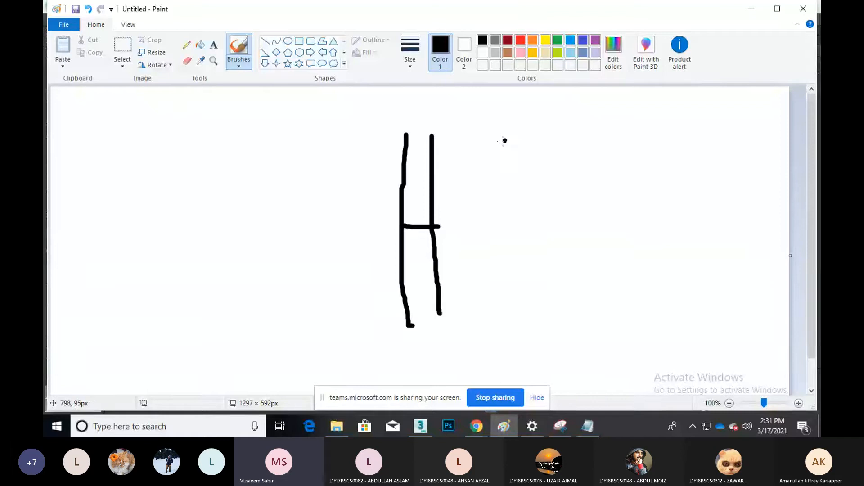
left_click_drag(488, 137, 534, 307)
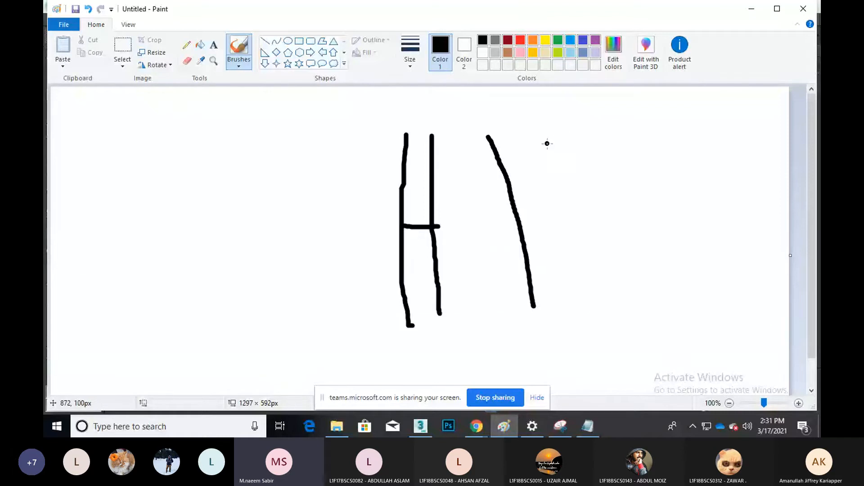
left_click_drag(562, 134, 561, 305)
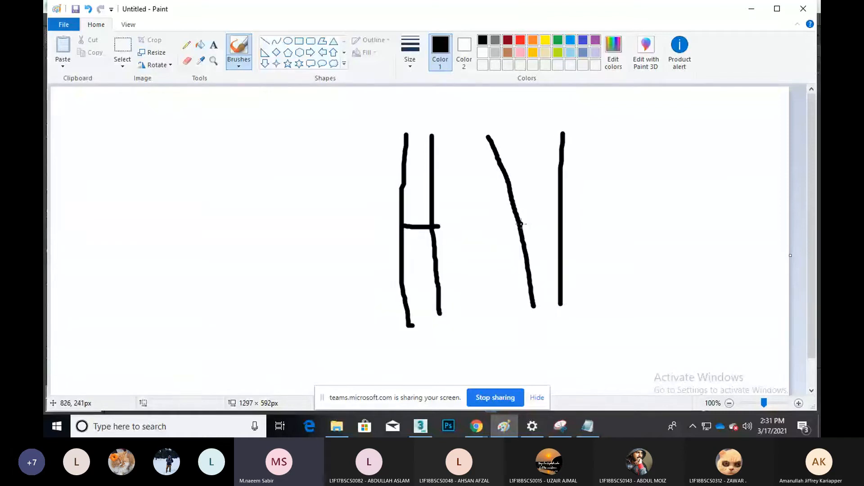
left_click_drag(521, 222, 557, 223)
left_click_drag(484, 135, 566, 138)
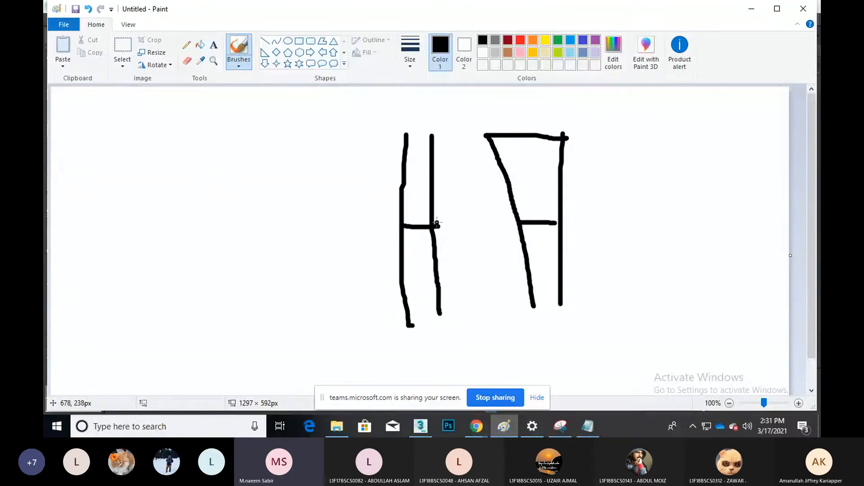
Add a dashed tapering outline around the straight leg, then minimize Paint
left_click_drag(437, 225, 441, 210)
left_click_drag(444, 196, 446, 186)
left_click_drag(448, 178, 450, 144)
left_click_drag(399, 210, 397, 199)
left_click_drag(390, 180, 379, 157)
mouse_move(375, 148)
left_mouse_down()
mouse_move(372, 141)
mouse_move(457, 141)
left_mouse_up()
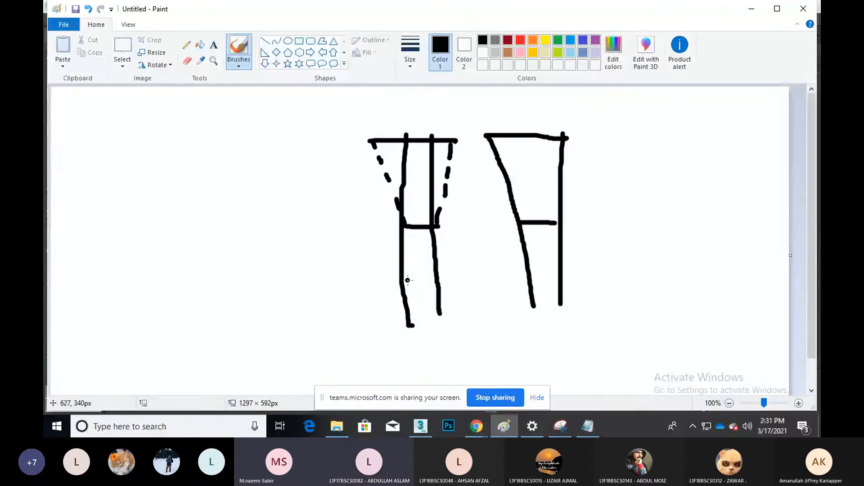
left_click(752, 8)
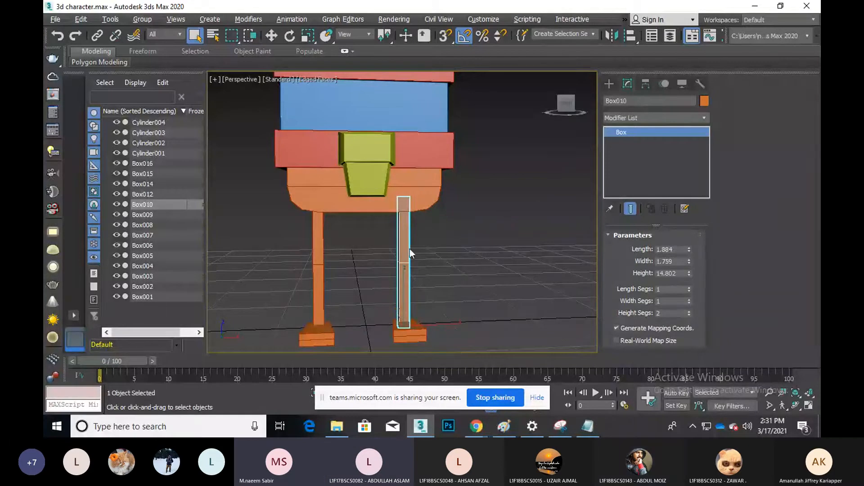
Delete the right leg Box010 and its foot Box012
left_click(379, 247)
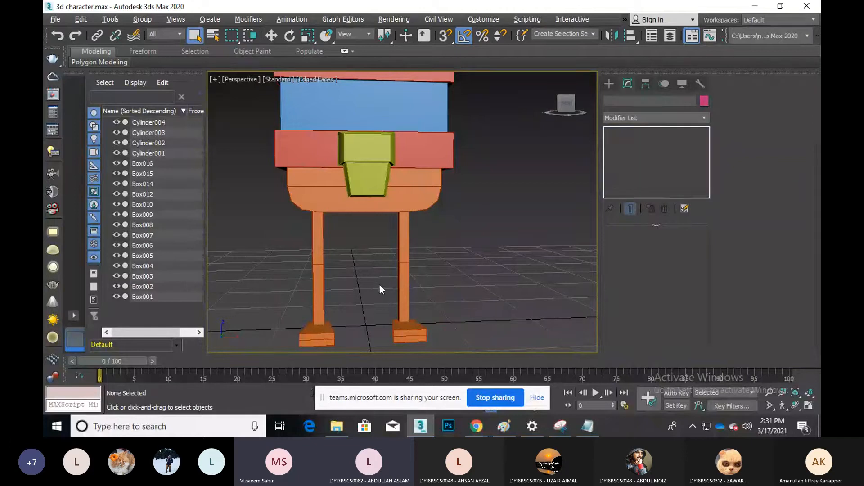
left_click_drag(380, 285, 429, 347)
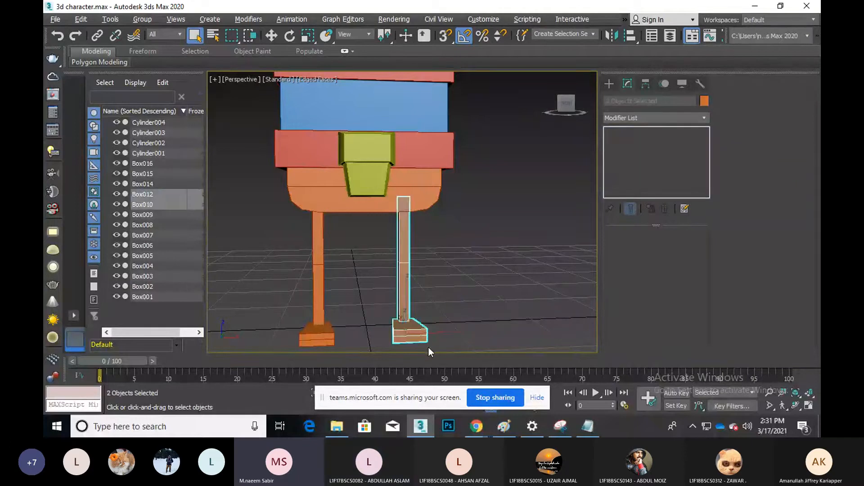
key("Delete")
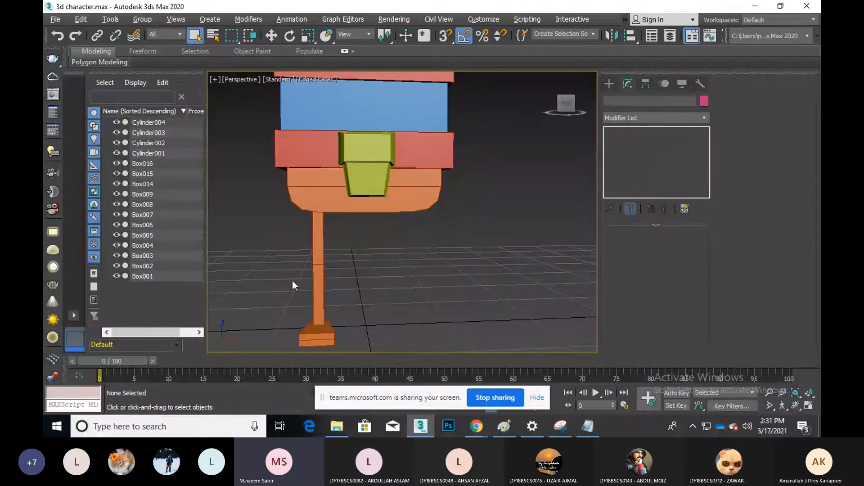
Shift-move the left leg and foot along X as instances, then select the copy Box017
left_click_drag(285, 275, 311, 361)
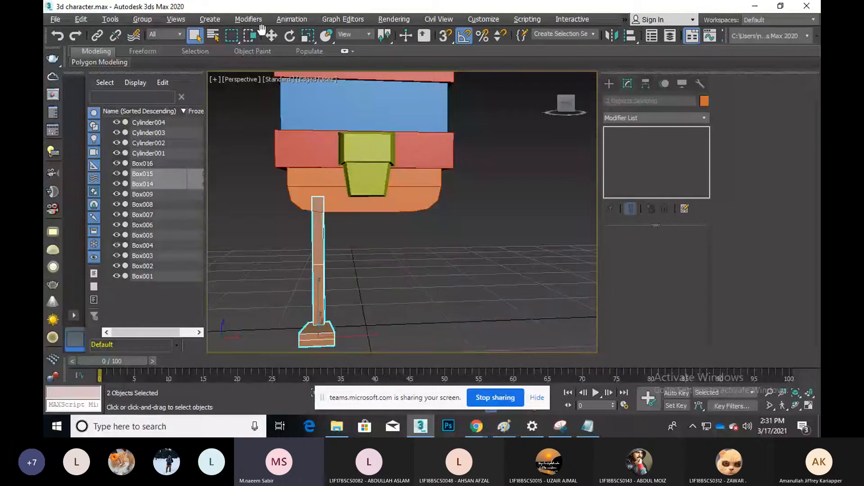
left_click(271, 36)
left_click_drag(355, 289, 441, 288, "shift")
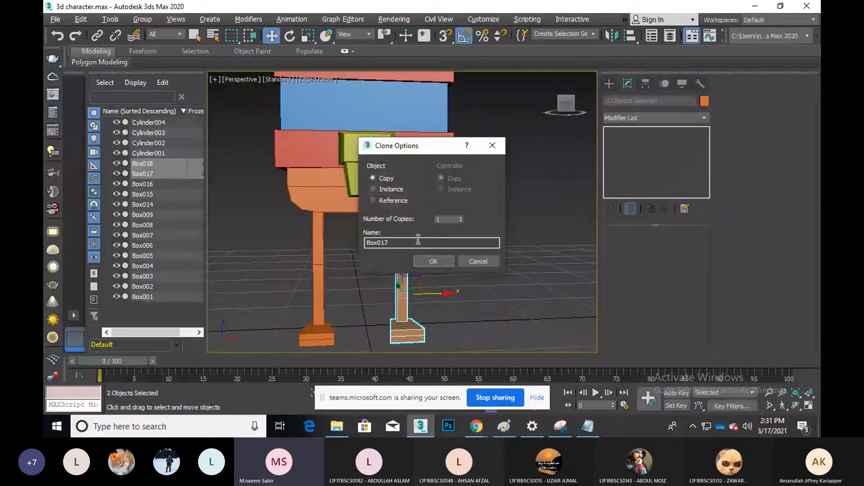
left_click(386, 189)
left_click(437, 261)
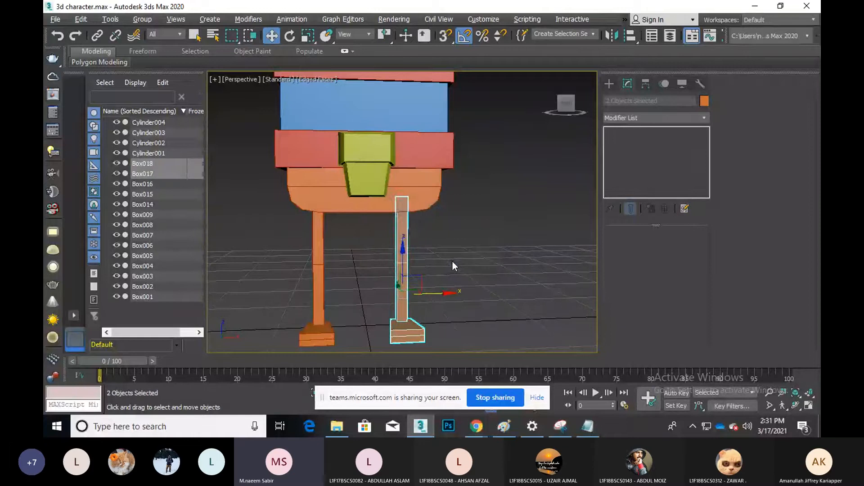
left_click(399, 230)
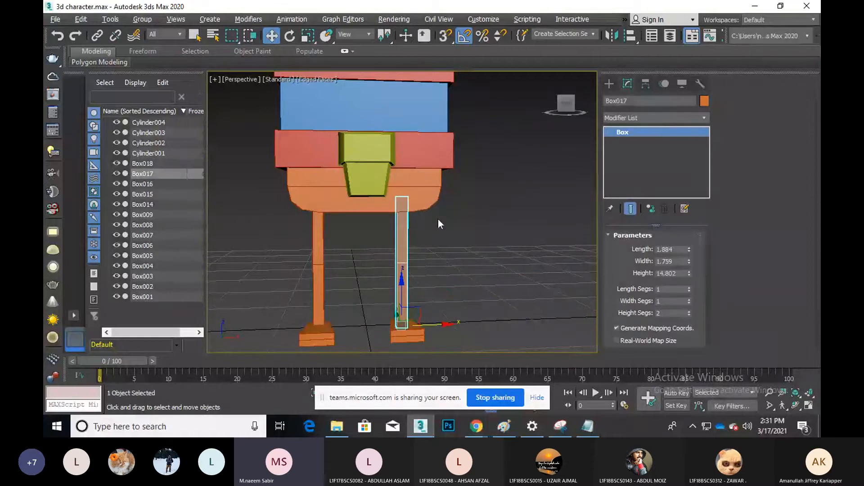
Convert leg Box017 to Editable Poly, undoing an accidental Editable Mesh conversion
right_click(415, 223)
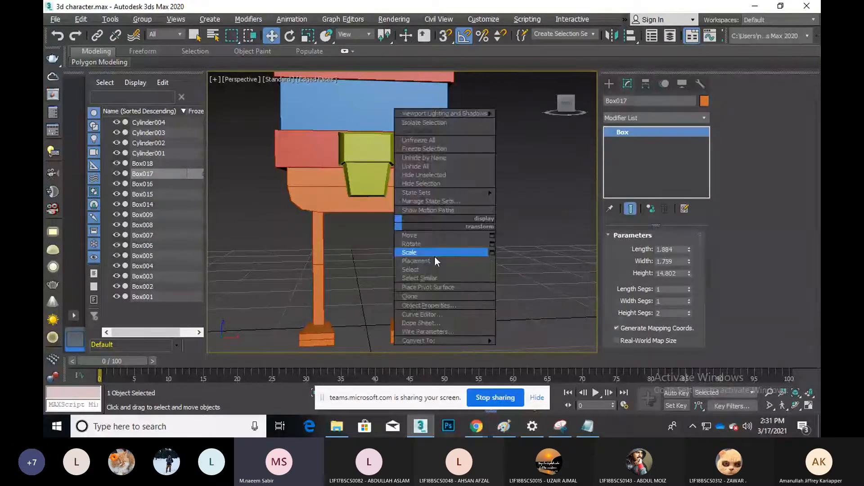
mouse_move(433, 341)
left_click(525, 344)
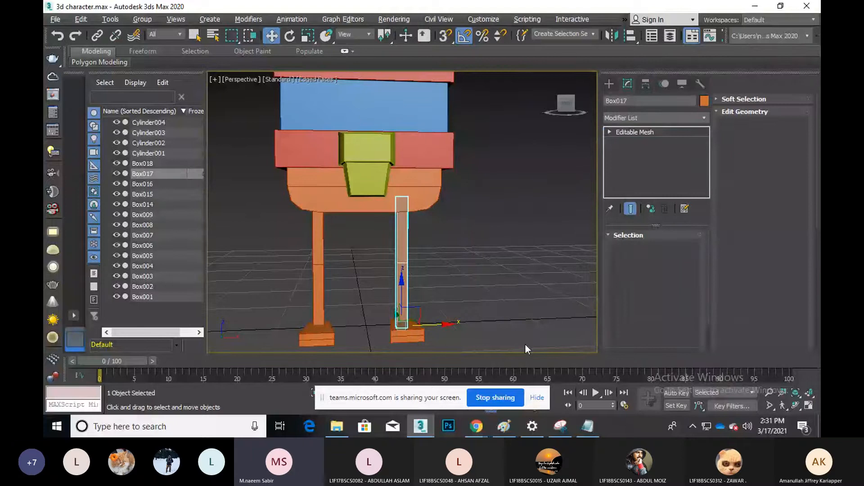
key("ctrl+z")
right_click(425, 255)
mouse_move(491, 352)
left_click(539, 361)
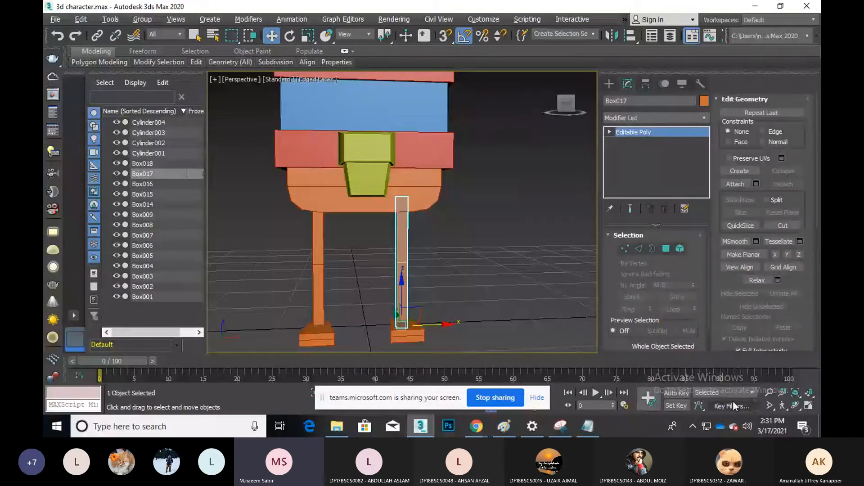
Switch to wireframe and select the leg's top polygon in Polygon mode
left_click(796, 405)
left_click_drag(439, 232, 419, 239)
key("w")
key("F3")
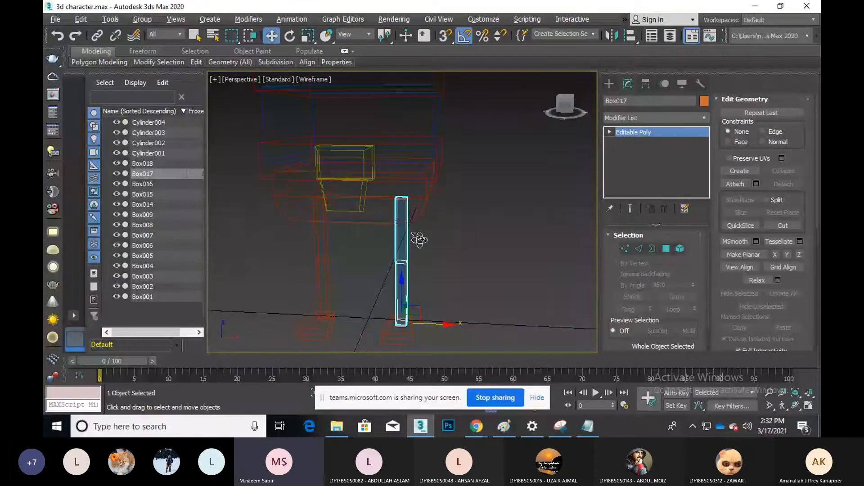
scroll(419, 240, "up", 4)
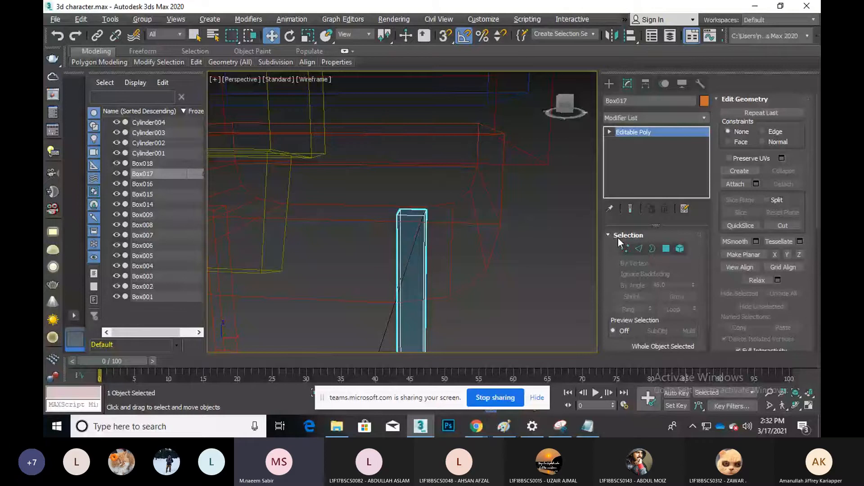
left_click(667, 248)
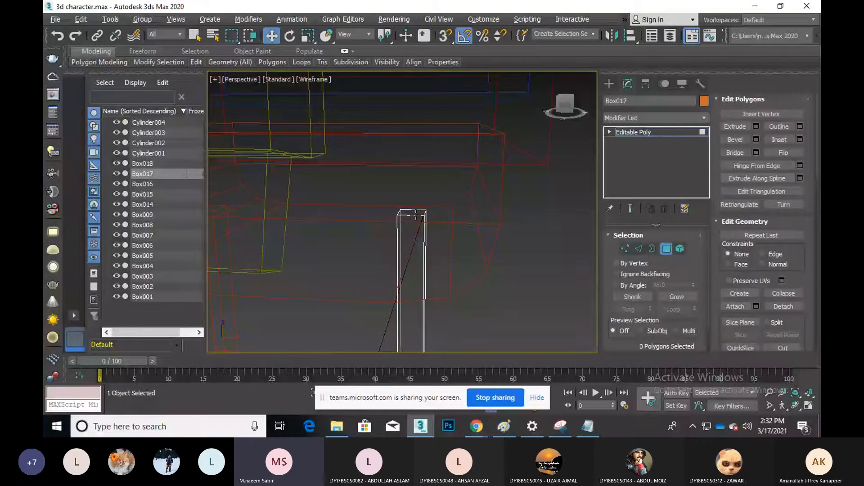
left_click(414, 216)
scroll(478, 222, "down", 5)
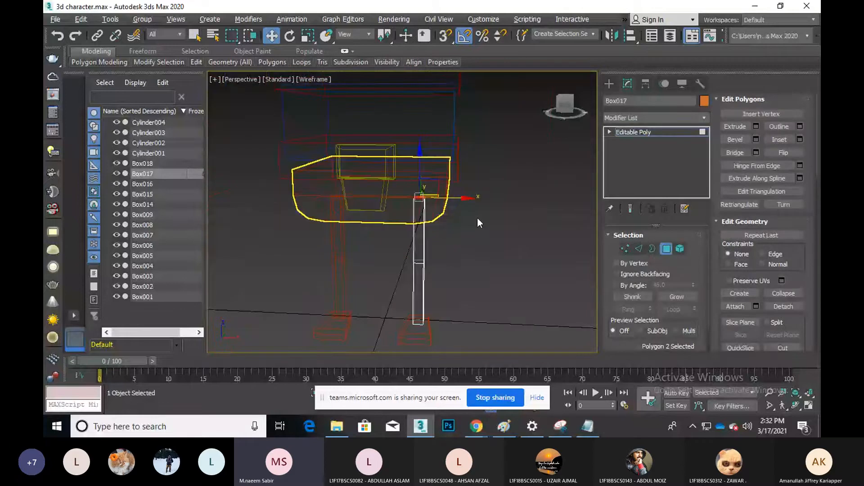
Scale up the leg's top face, then undo the scaling and the poly conversion
key("r")
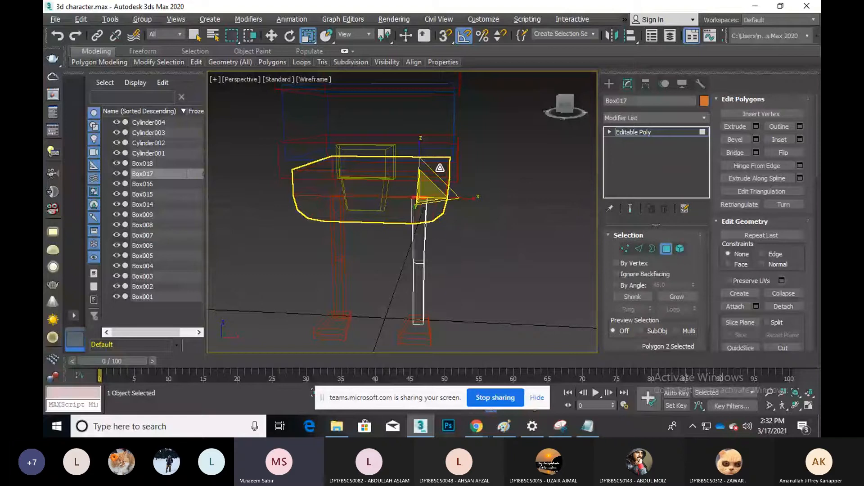
left_click_drag(439, 168, 431, 229)
scroll(436, 282, "up", 3)
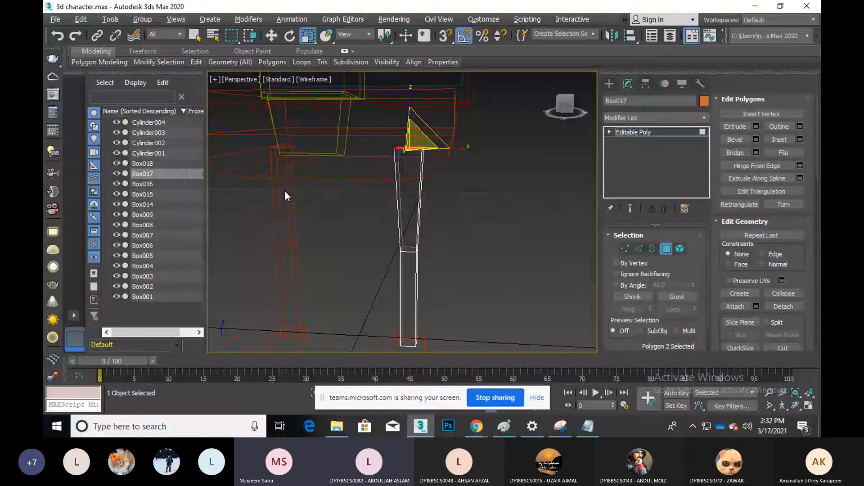
middle_click_drag(285, 191, 363, 174)
scroll(363, 173, "down", 3)
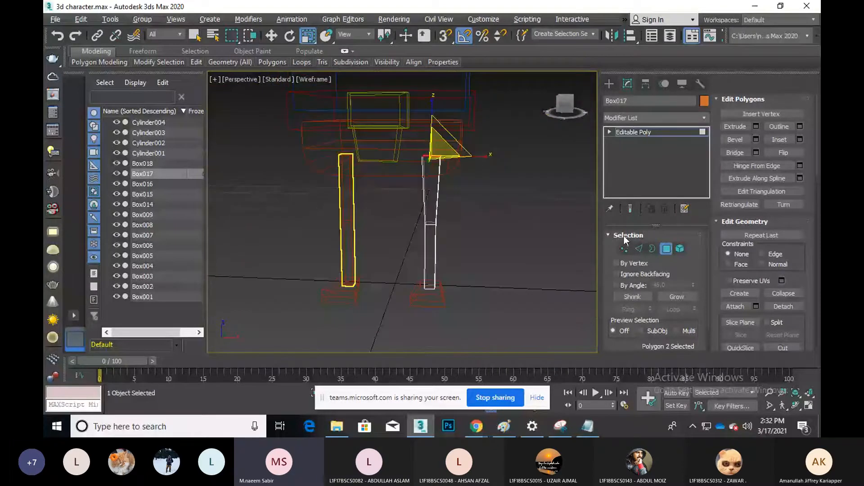
key("ctrl+z")
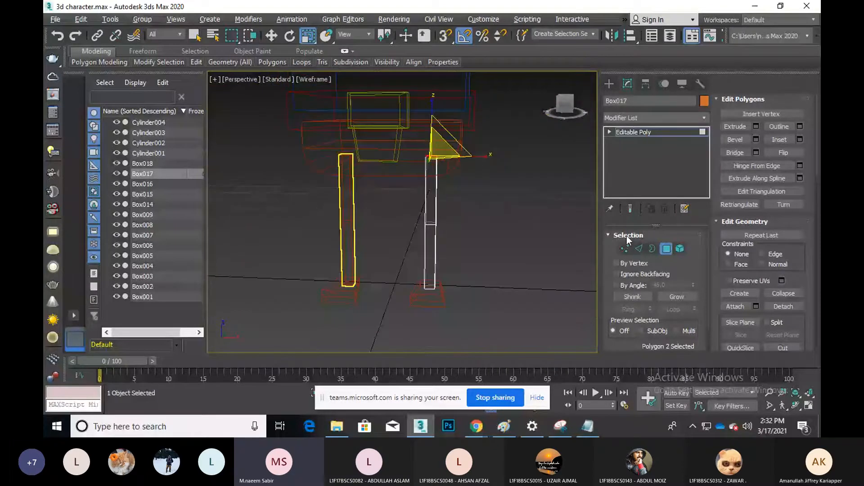
key("ctrl+z")
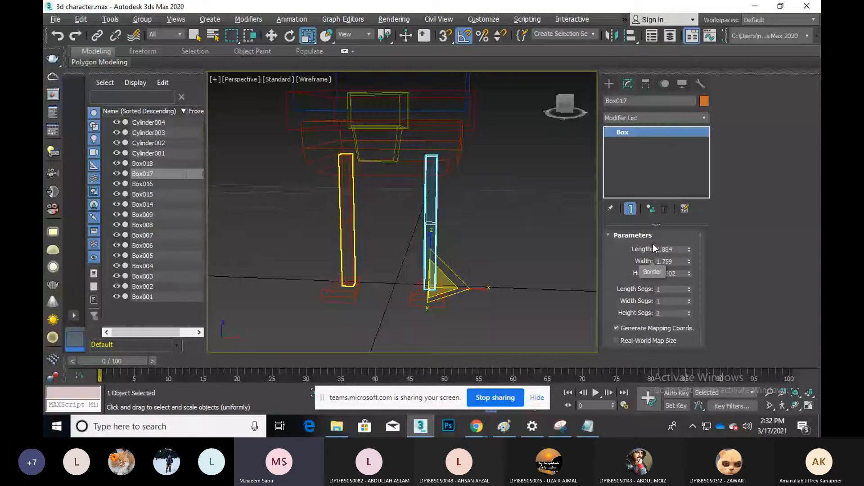
Delete the copied right leg and foot Box017 and Box018
left_click(552, 244)
left_click_drag(390, 223, 457, 314)
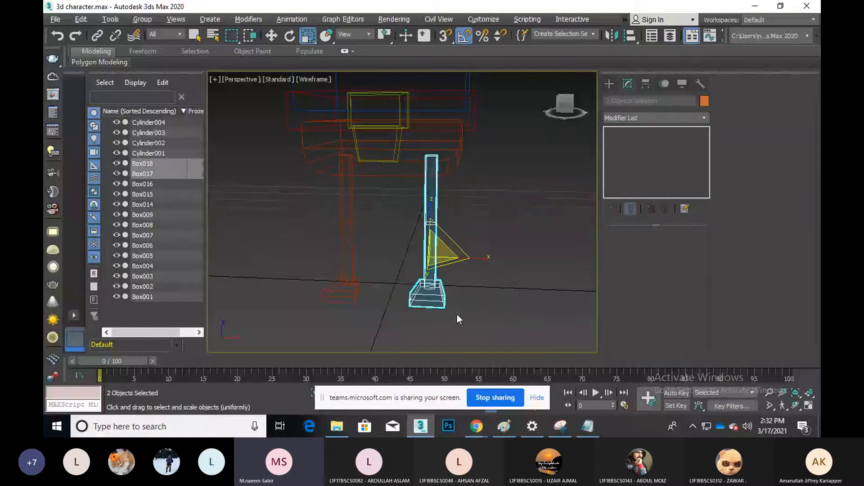
key("Delete")
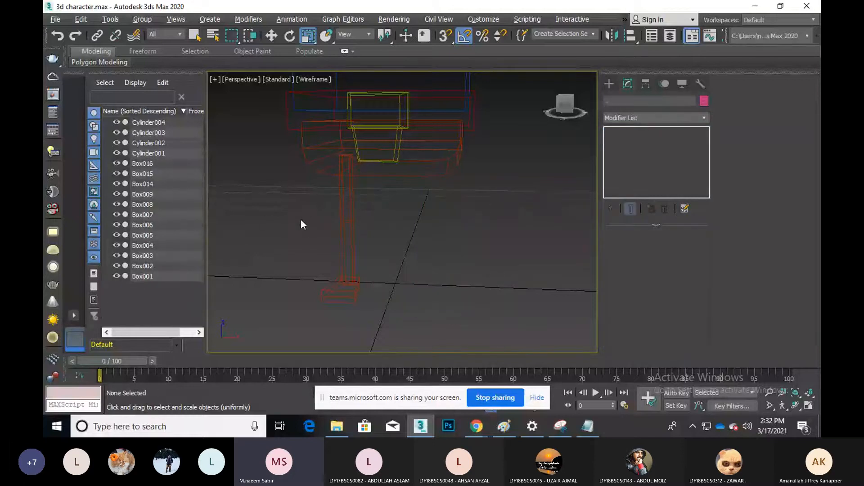
Convert the leg column Box014 to Editable Poly
left_click_drag(291, 217, 382, 296)
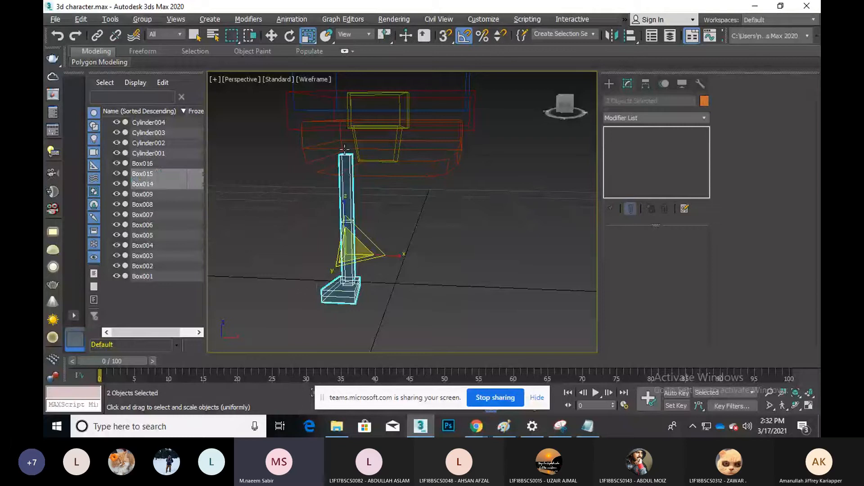
key("w")
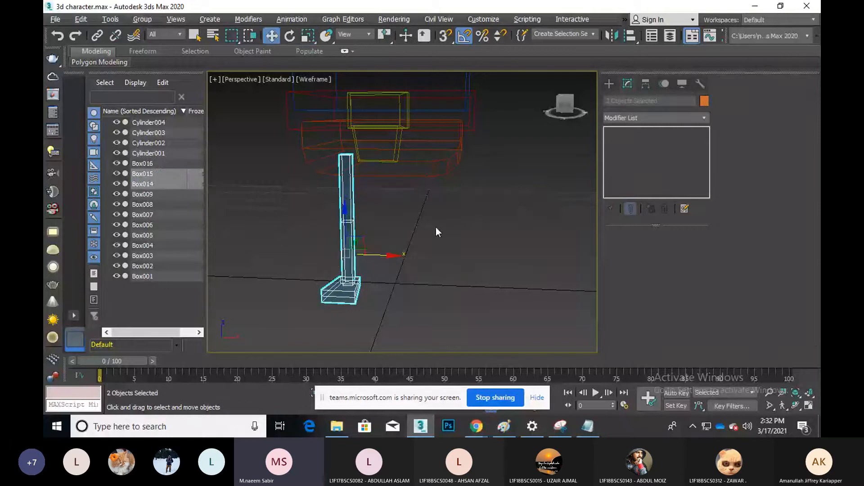
left_click(365, 238)
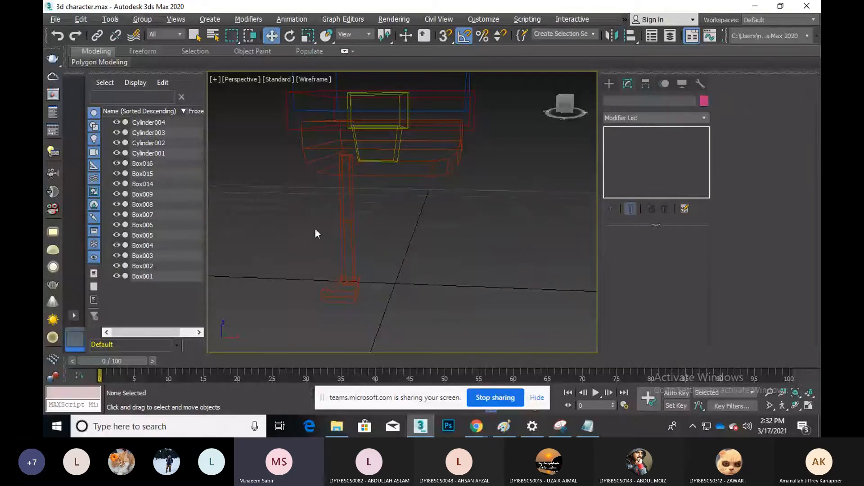
left_click_drag(315, 229, 409, 303)
left_click(404, 290)
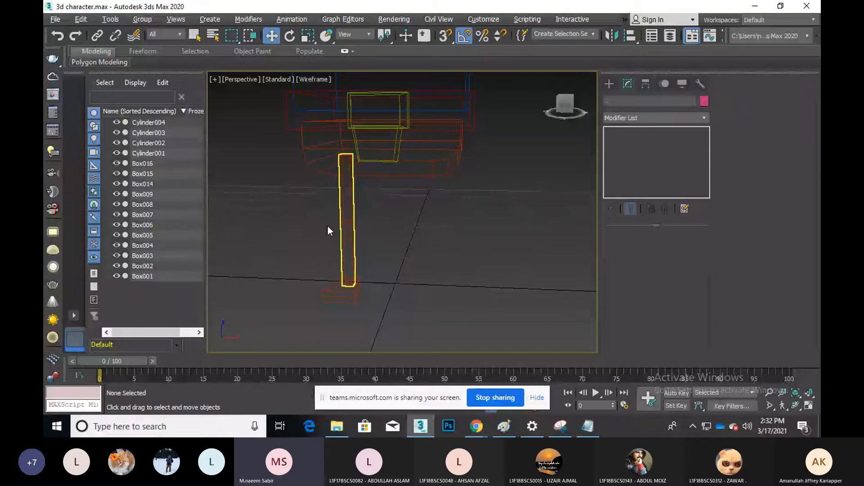
left_click_drag(309, 213, 367, 238)
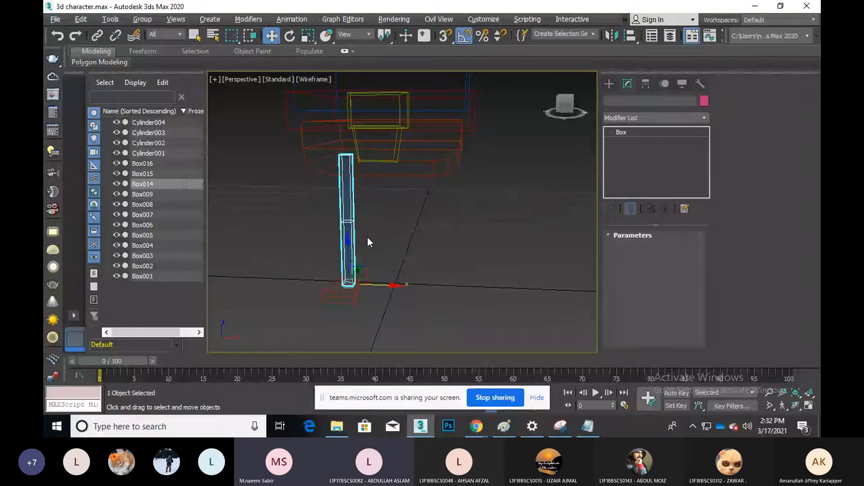
right_click(367, 237)
mouse_move(434, 342)
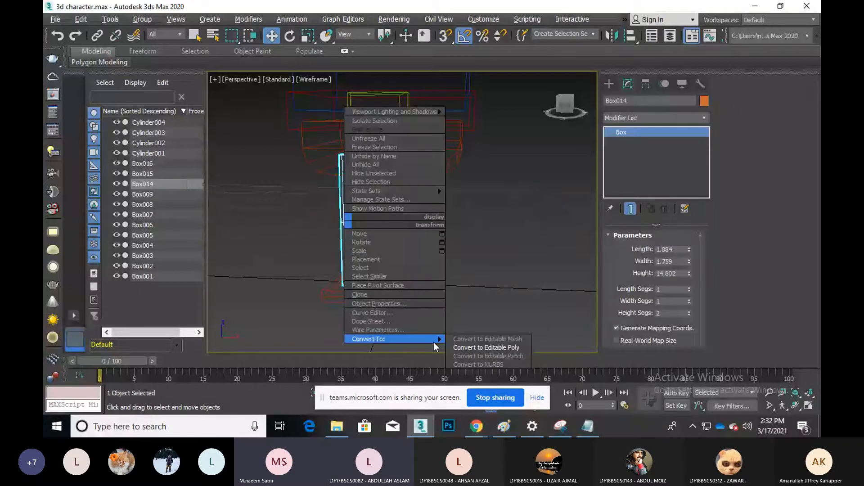
left_click(433, 342)
Convert the tapered foot Box015 to Editable Poly, collapsing its Taper modifier
right_click(344, 292)
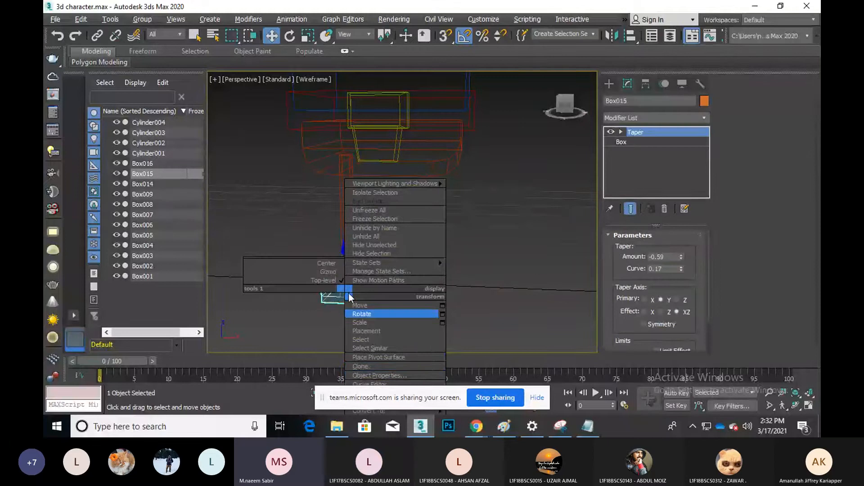
middle_click_drag(251, 196, 255, 139)
right_click(336, 225)
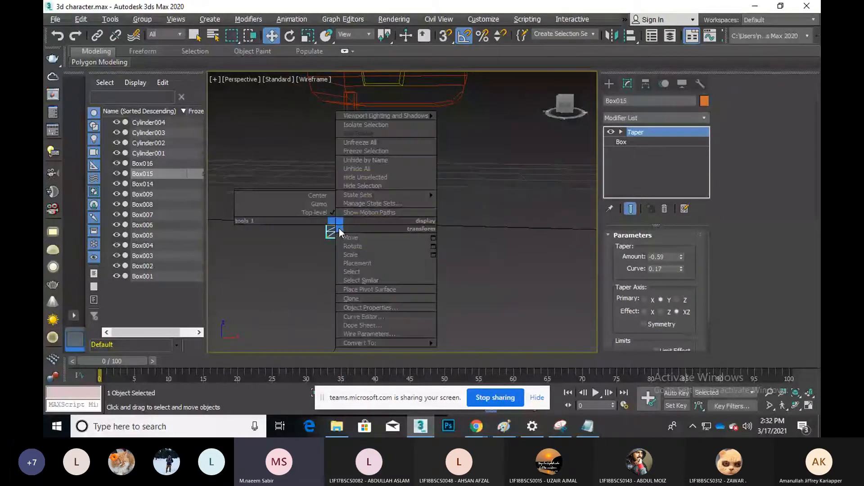
left_click(454, 351)
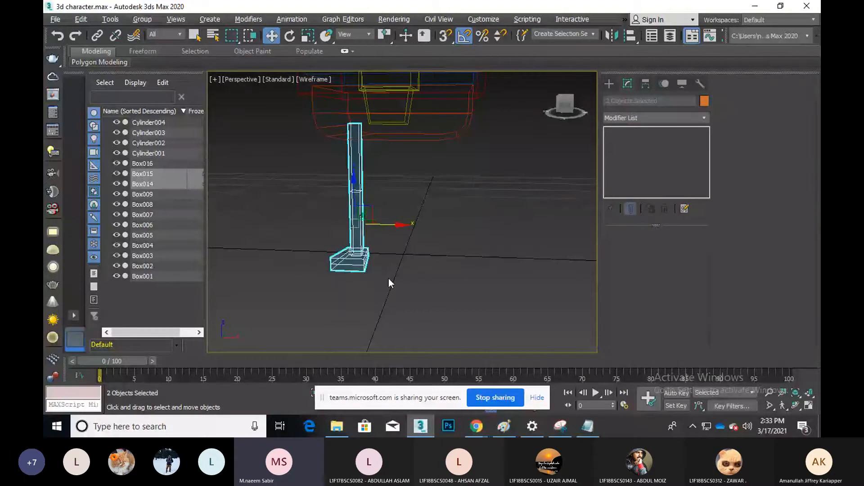
Clone the leg and tapered foot to the right as Box017 and Box018, viewed from above
left_click_drag(393, 235, 464, 241)
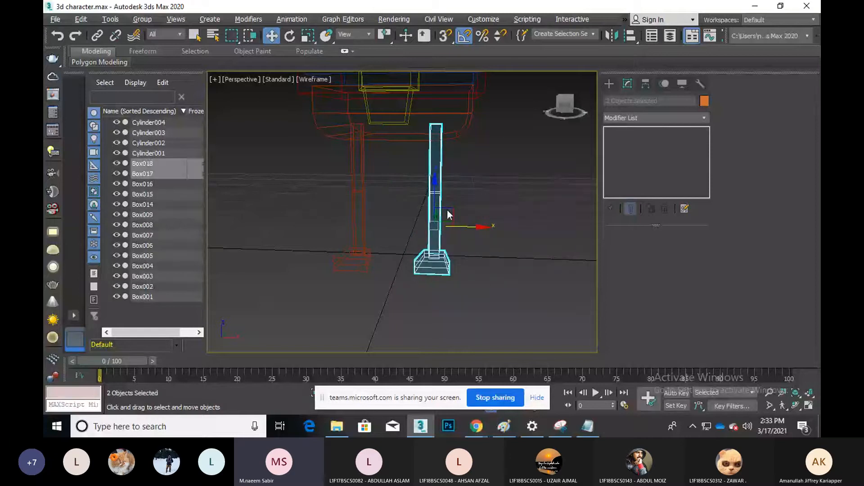
left_click(464, 172)
left_click(796, 405)
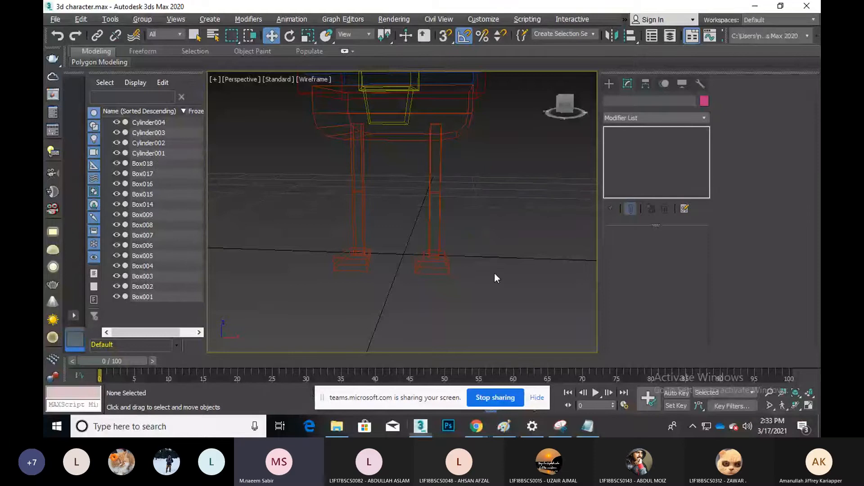
left_click_drag(452, 217, 435, 247)
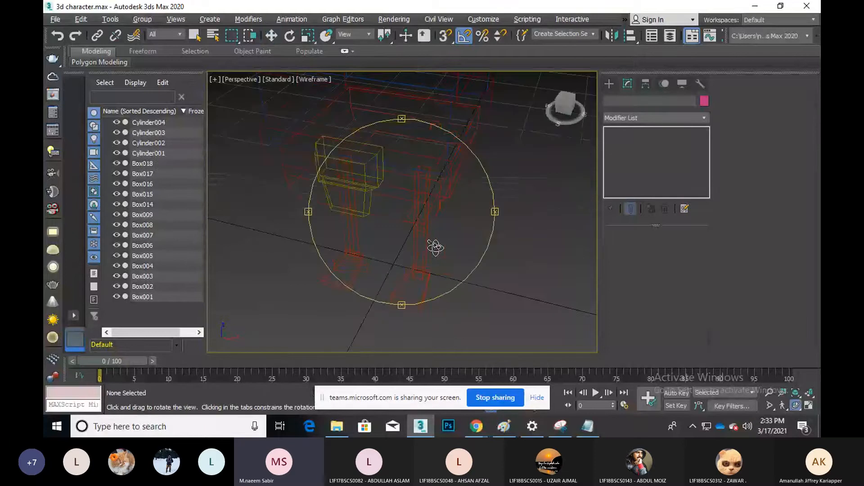
right_click(429, 246)
Scale up the top face of leg Box017 so the leg flares outward
left_click(425, 242)
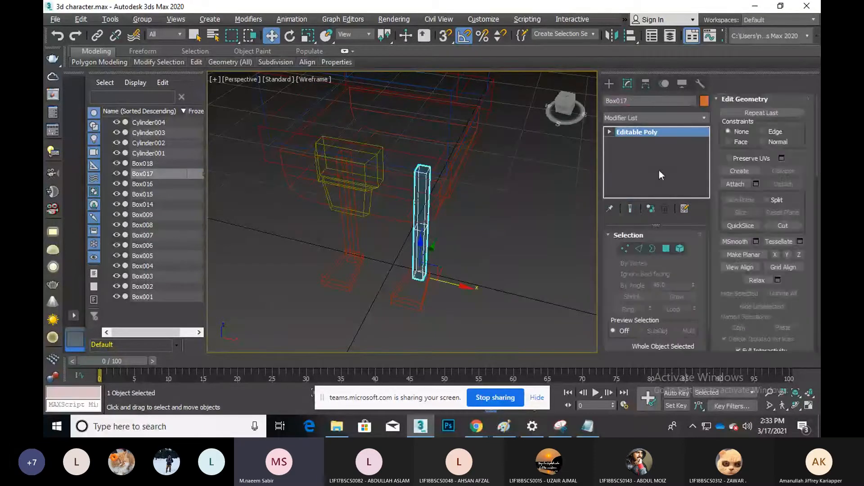
left_click(427, 169)
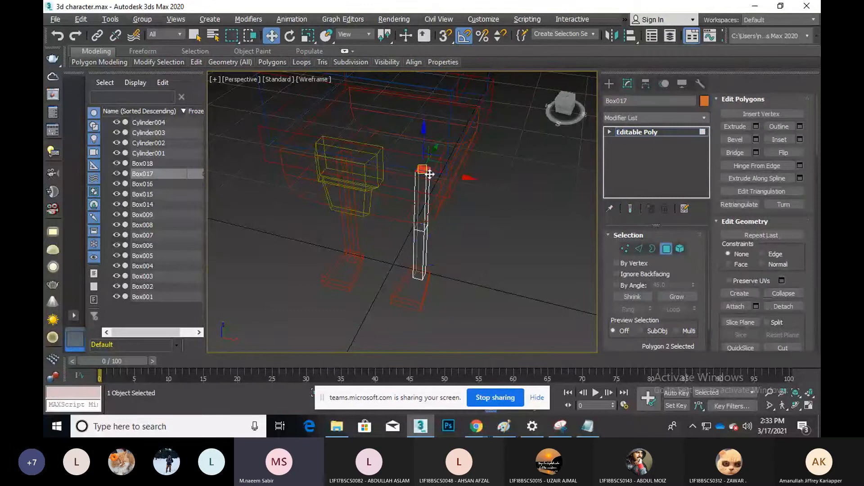
key("r")
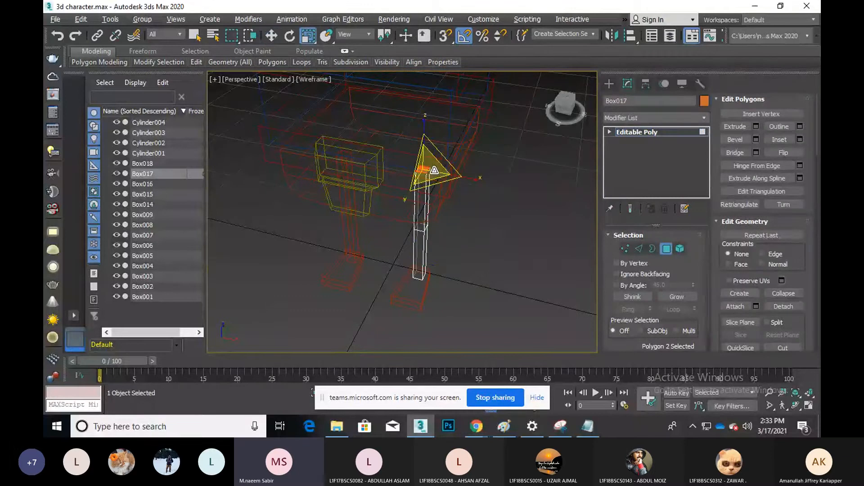
left_click_drag(434, 171, 464, 111)
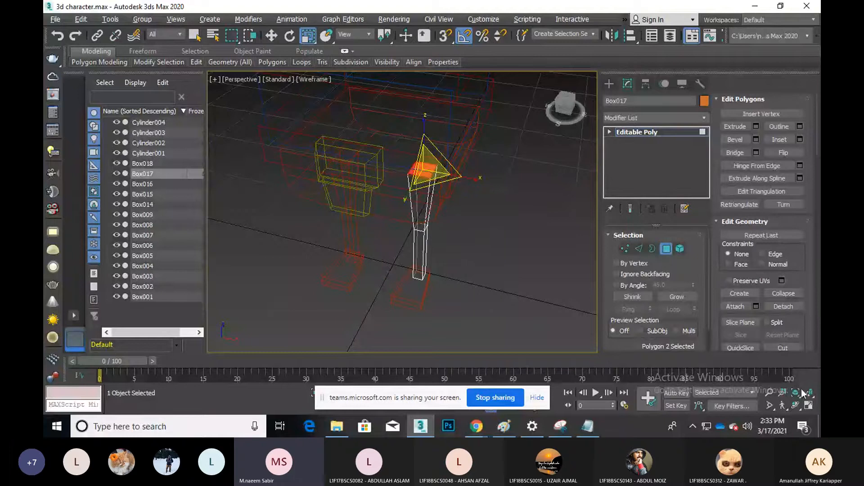
Orbit to a front view, deselect, and show the model shaded with edged faces
left_click(795, 406)
left_click_drag(441, 228, 452, 191)
right_click(451, 191)
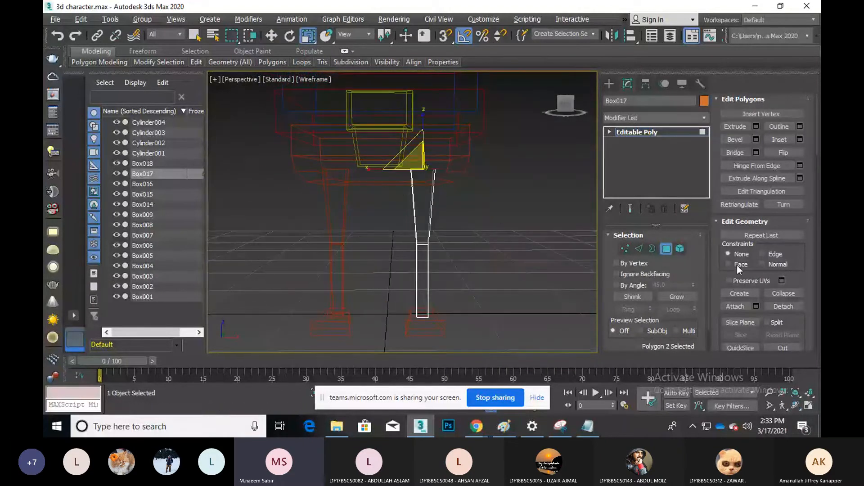
left_click(504, 212)
key("F3")
Zoom out to center the whole character, then select leg Box017 with Select and Move
scroll(446, 292, "down", 8)
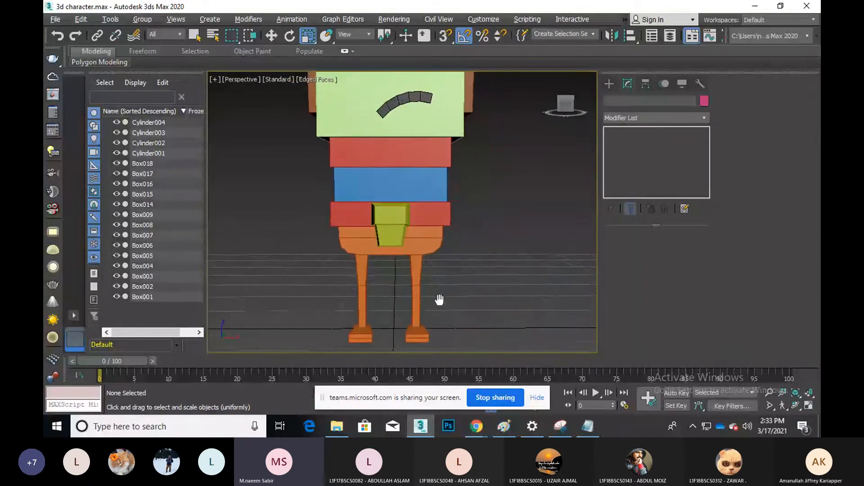
middle_click_drag(462, 240, 468, 154)
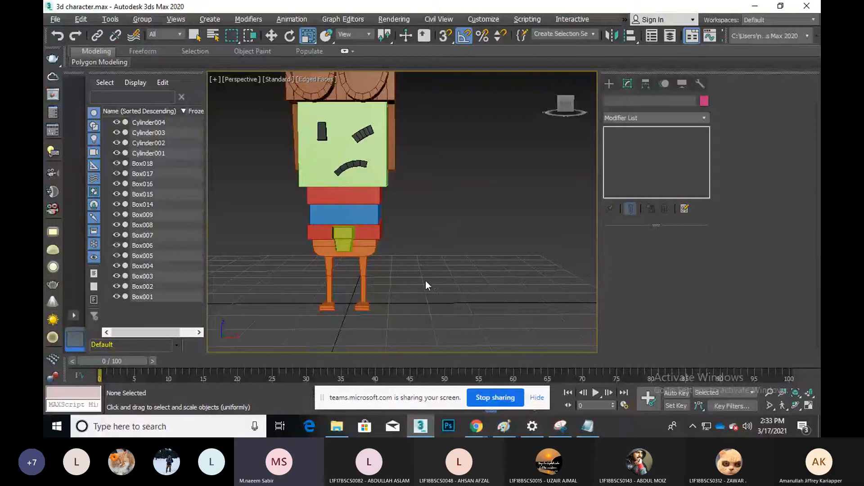
left_click(367, 295)
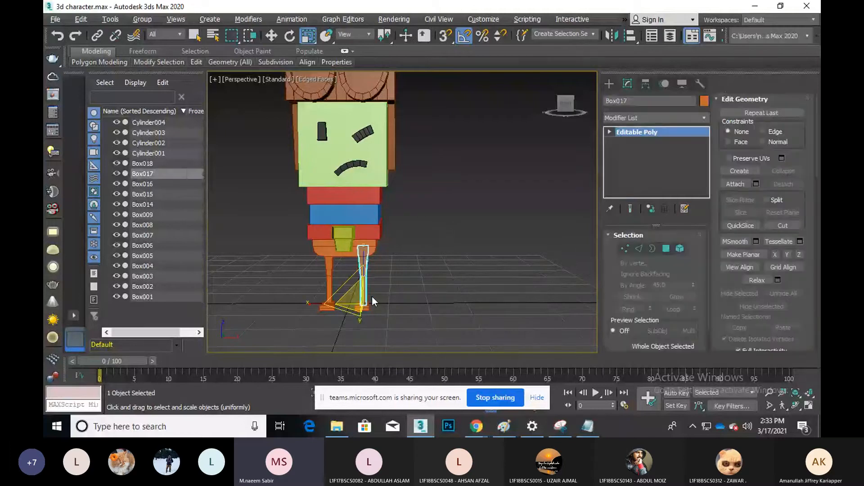
left_click(271, 36)
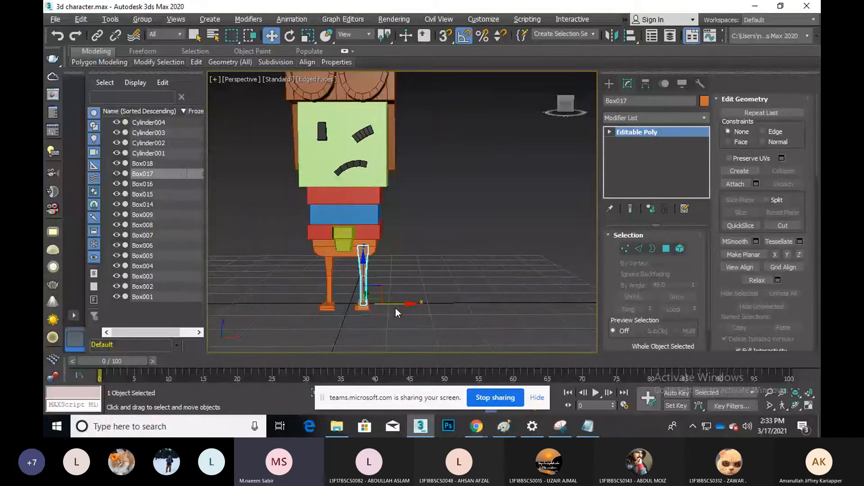
Clone the flared leg to create the arm piece Box019
left_click_drag(391, 302, 469, 283, "shift")
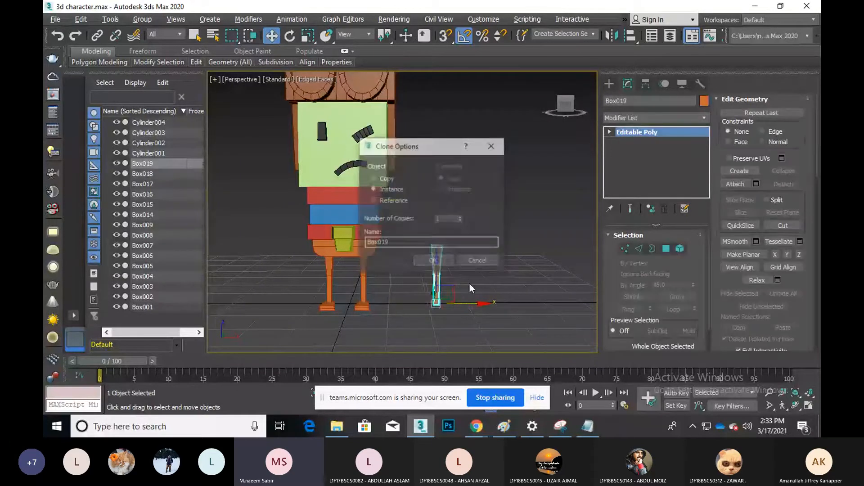
left_click(438, 263)
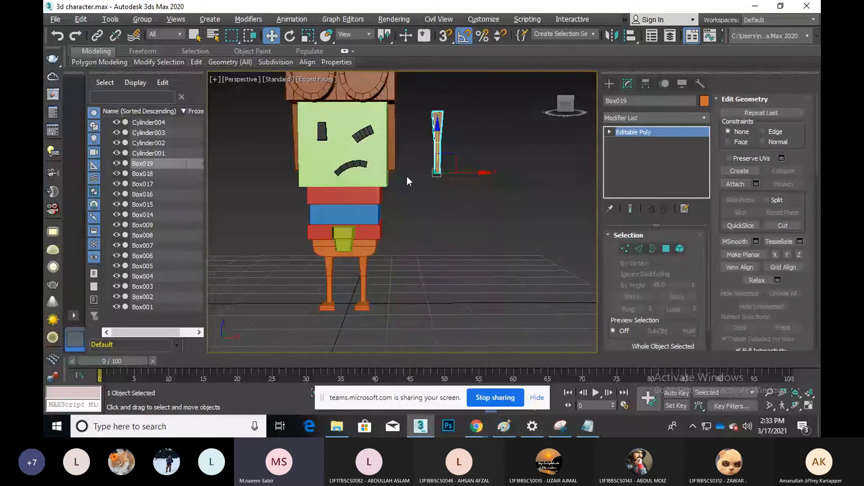
middle_click_drag(407, 175, 333, 99, "alt")
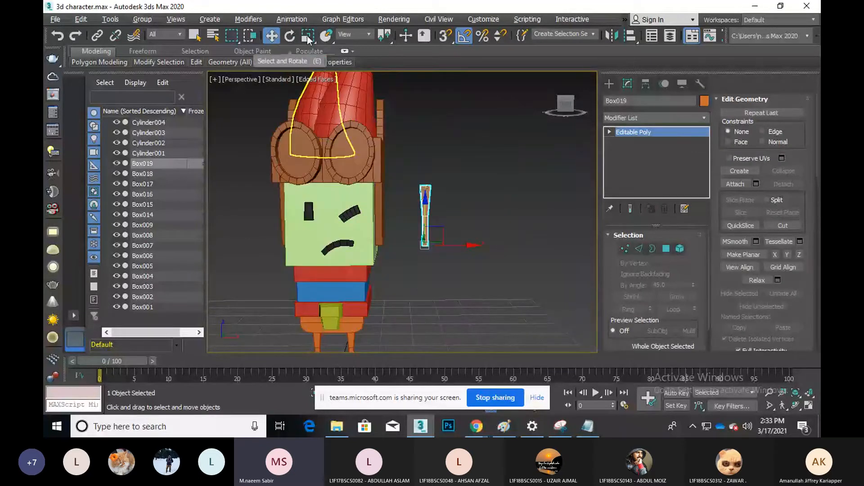
Rotate Box019 to X 90, Y 0, Z -90, then view it in Top wireframe
right_click(290, 36)
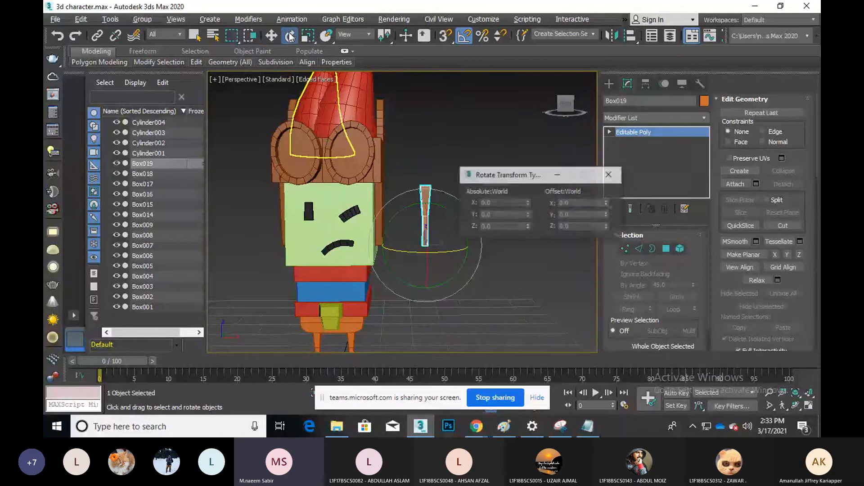
type("90")
key("Return")
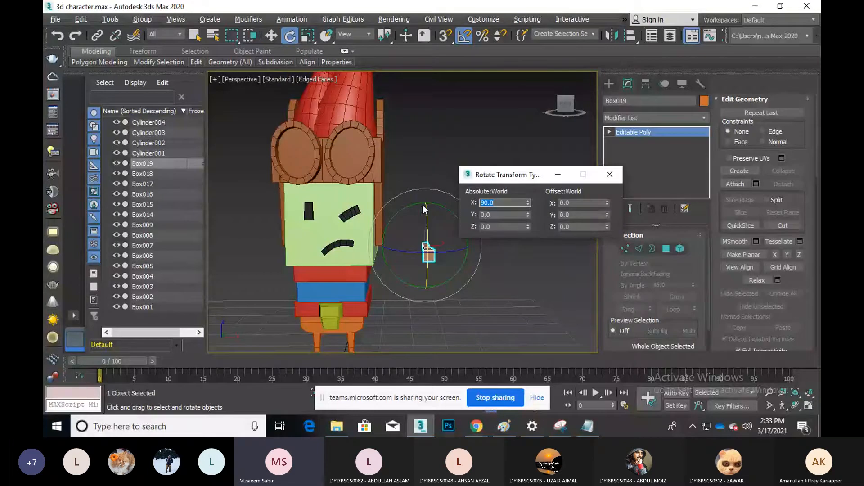
left_click(497, 214)
type("90")
key("Return")
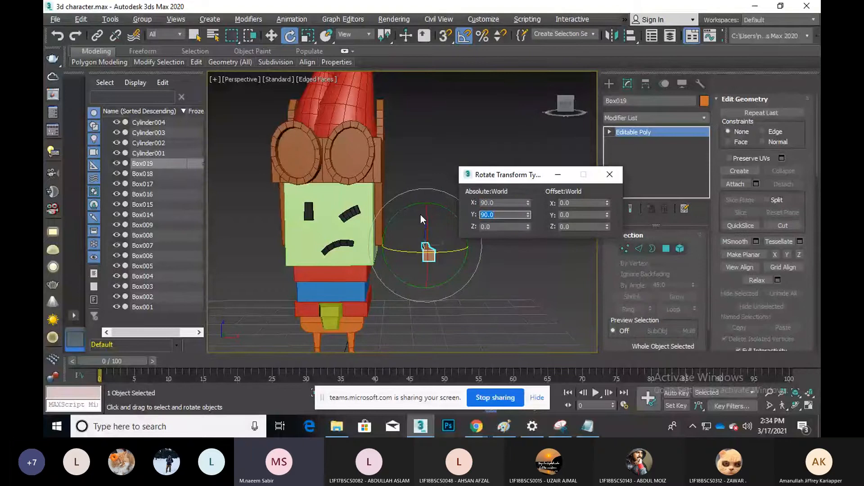
type("0")
key("Return")
key("Tab")
type("90")
key("Return")
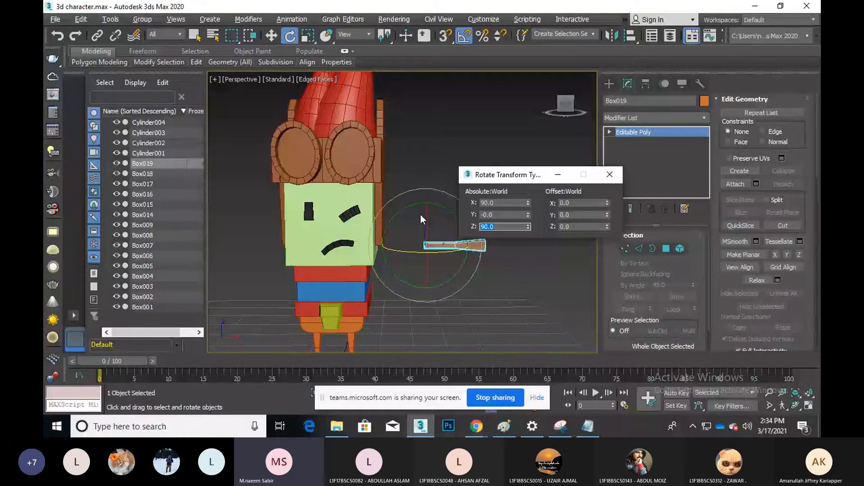
type("-90")
key("Return")
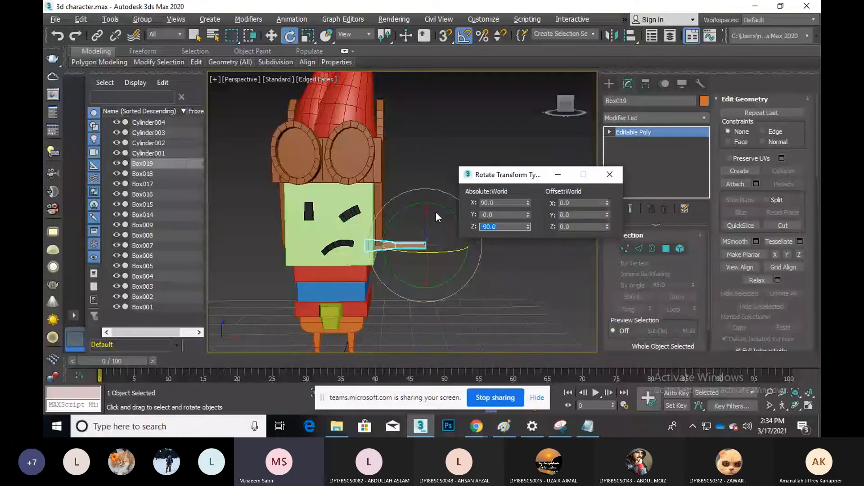
left_click(609, 175)
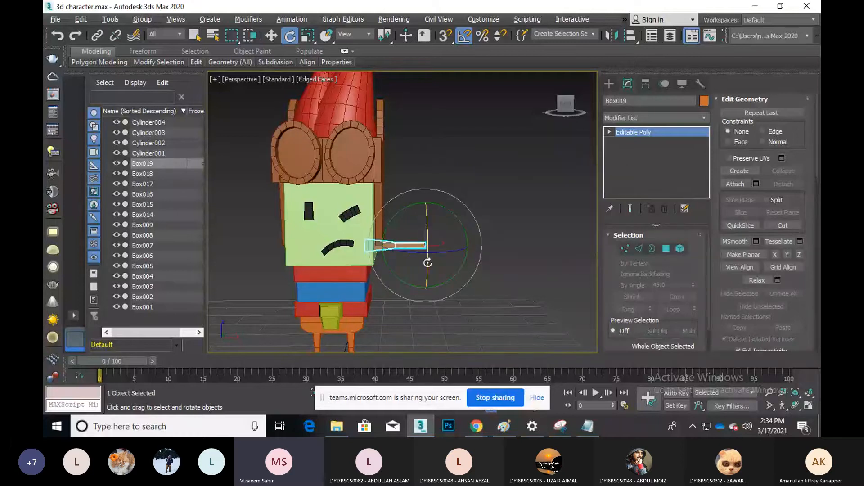
key("t")
key("F3")
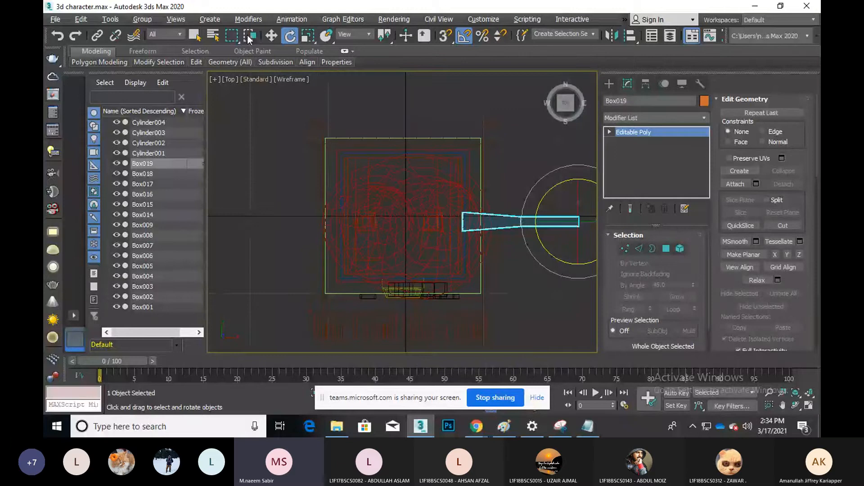
Nudge arm Box019 along Y to meet the torso, then maximize the Perspective viewport
left_click(271, 35)
middle_click_drag(548, 209, 449, 173)
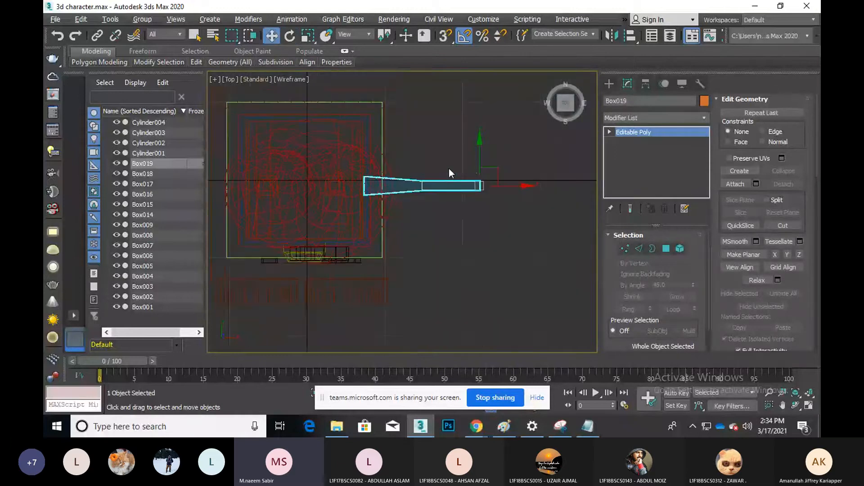
left_click_drag(480, 153, 481, 147)
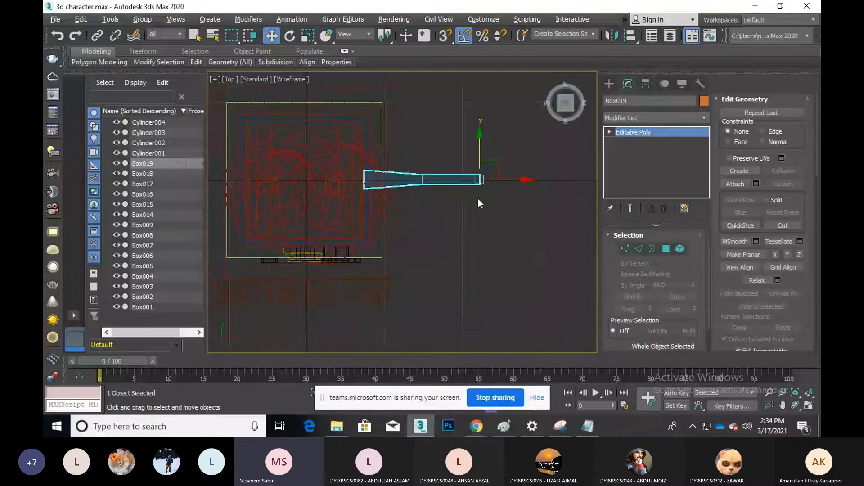
key("alt+w")
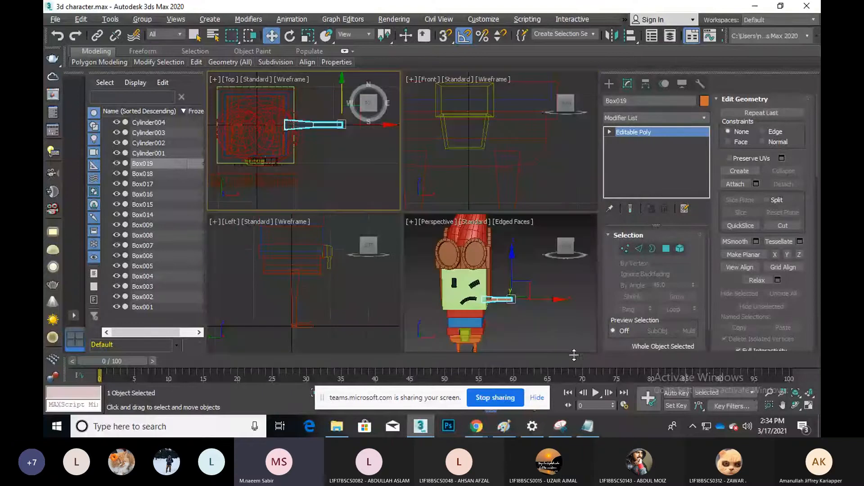
left_click(538, 328)
key("alt+w")
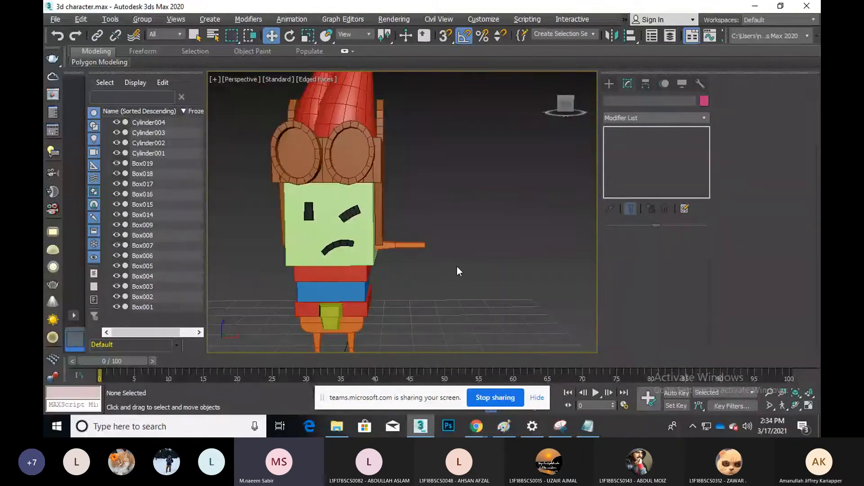
Lower the Box019 arm to shoulder level and nudge it slightly outward along X
scroll(457, 266, "up", 5)
scroll(451, 253, "down", 3)
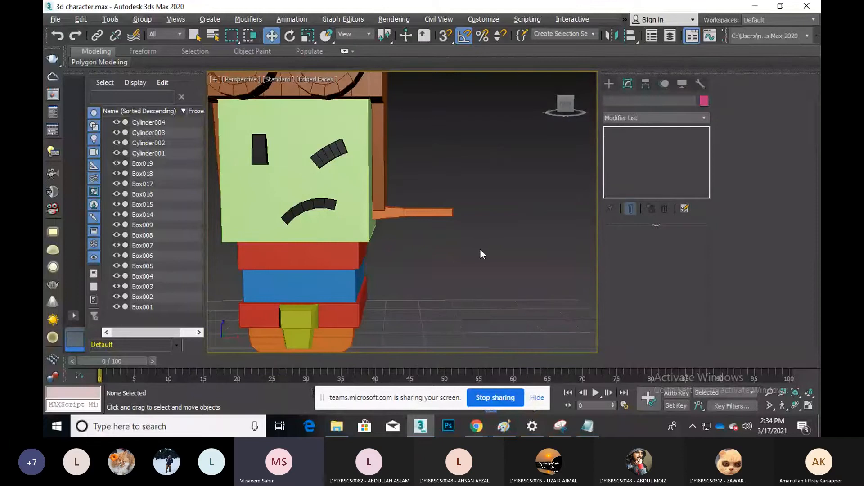
left_click(410, 212)
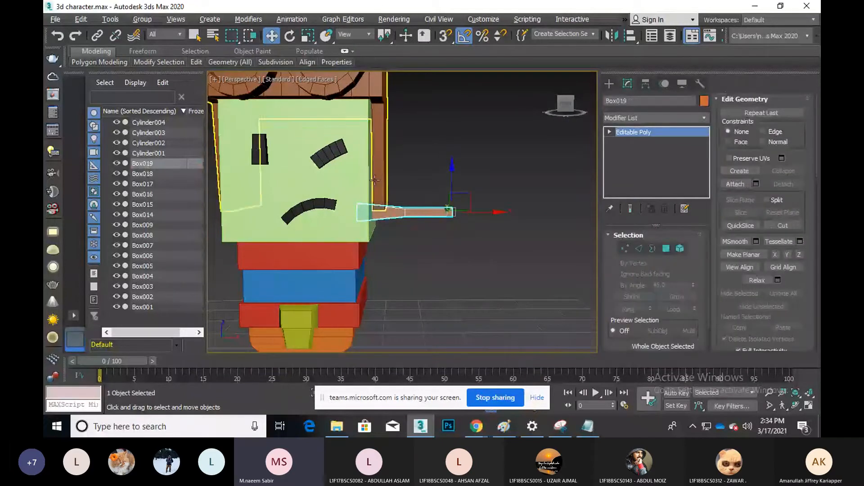
left_click_drag(453, 175, 459, 213)
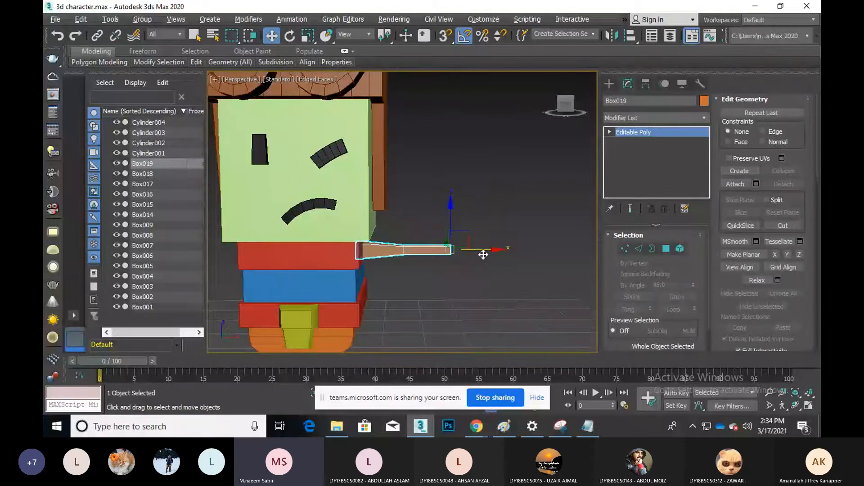
left_click_drag(483, 255, 487, 255)
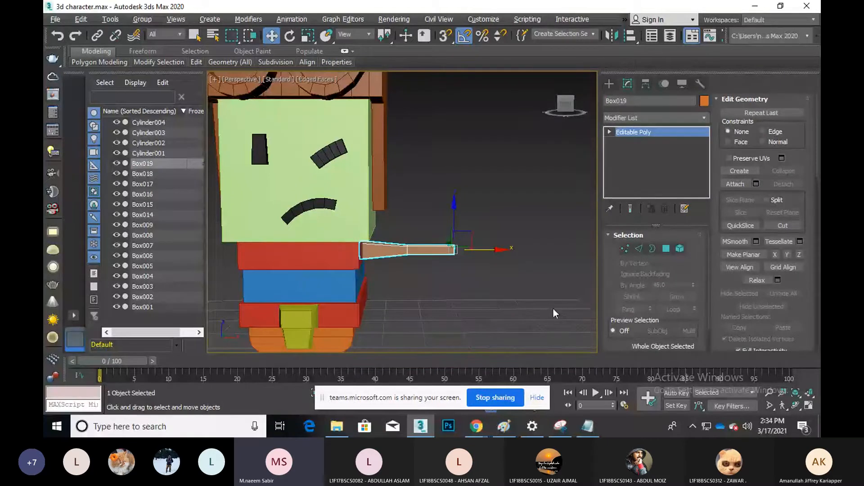
left_click(795, 407)
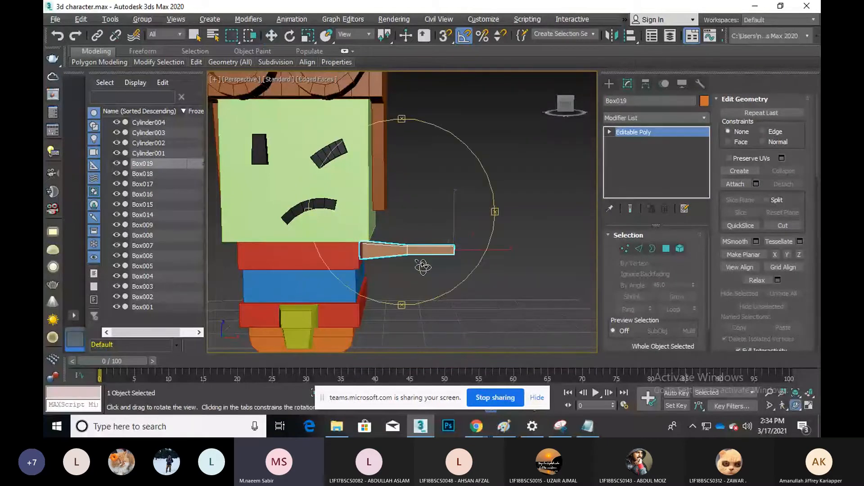
left_click_drag(424, 268, 394, 269)
key("w")
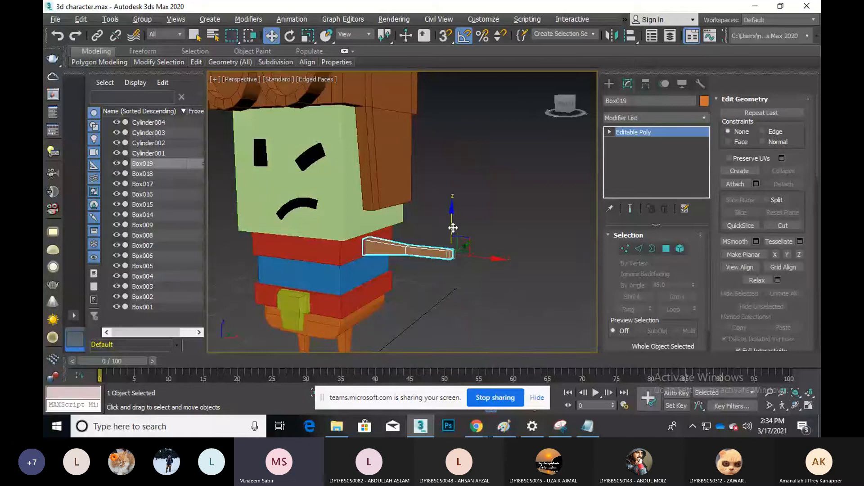
In Polygon mode, select a face on the arm's outer segment and orbit to its end
key("4")
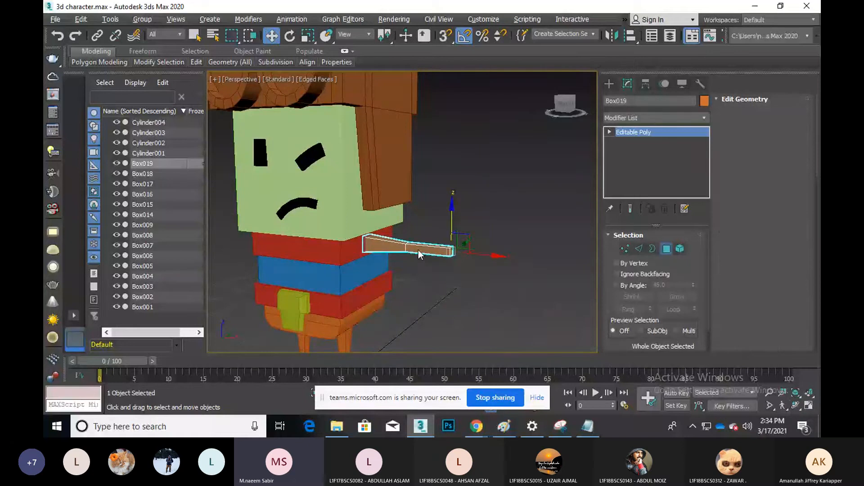
left_click(418, 250)
left_click(416, 249)
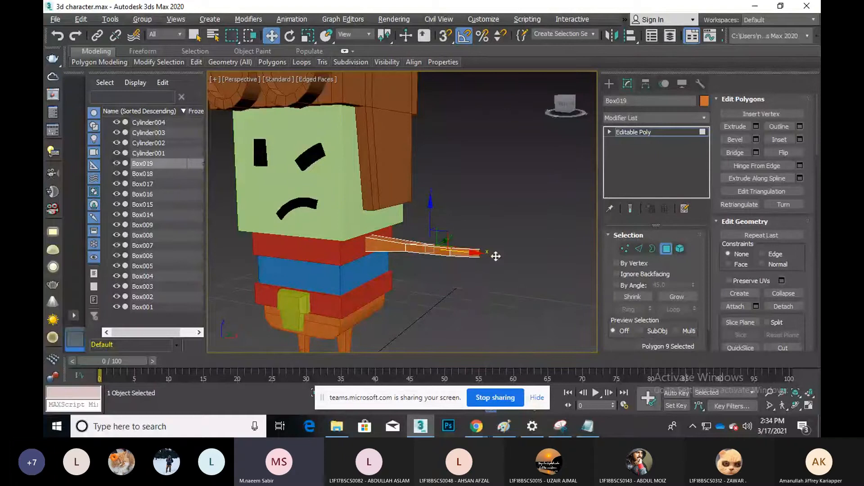
left_click(795, 405)
left_click_drag(419, 252, 390, 256)
key("w")
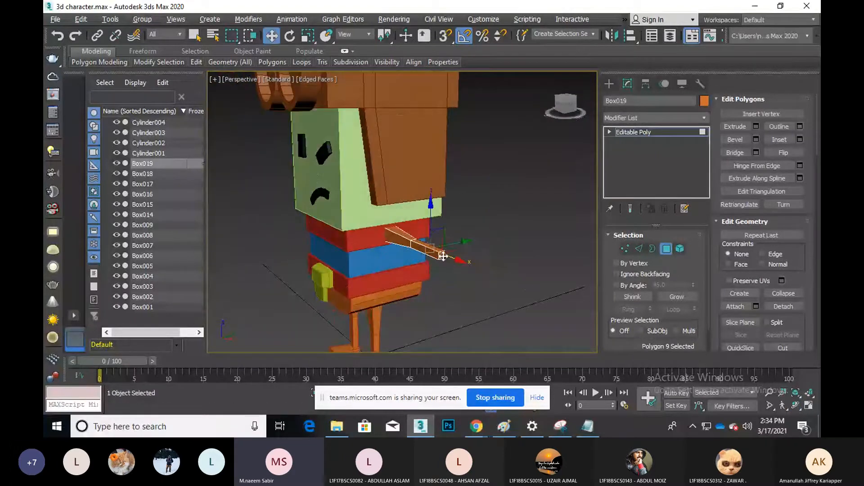
Pull the arm's end face outward along X, then push it back to a suitable length
left_click(442, 255)
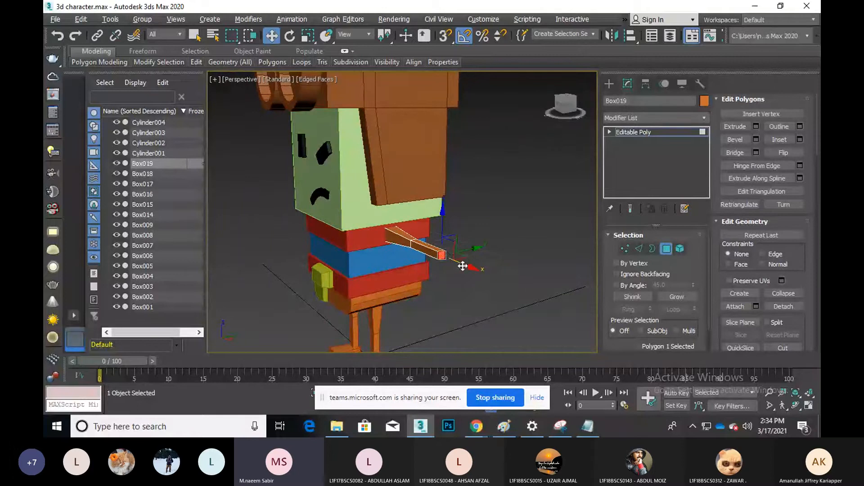
left_click_drag(460, 266, 499, 295)
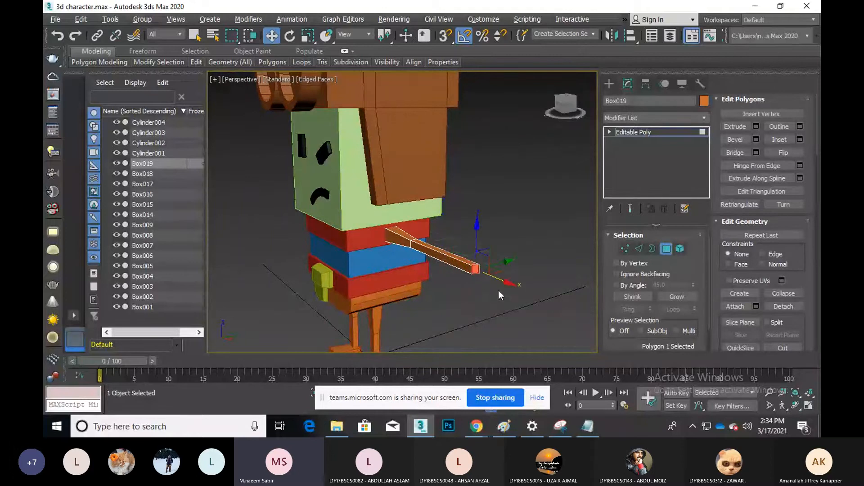
left_click(796, 405)
left_click_drag(387, 246, 440, 197)
key("w")
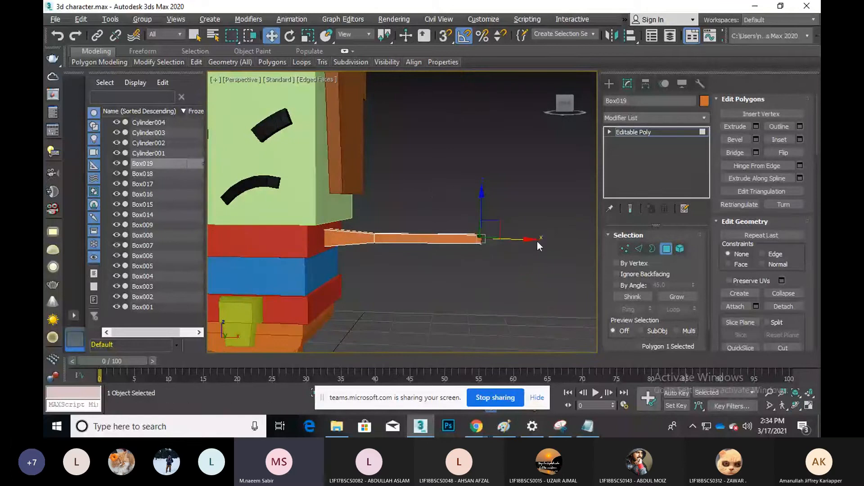
left_click_drag(537, 241, 507, 243)
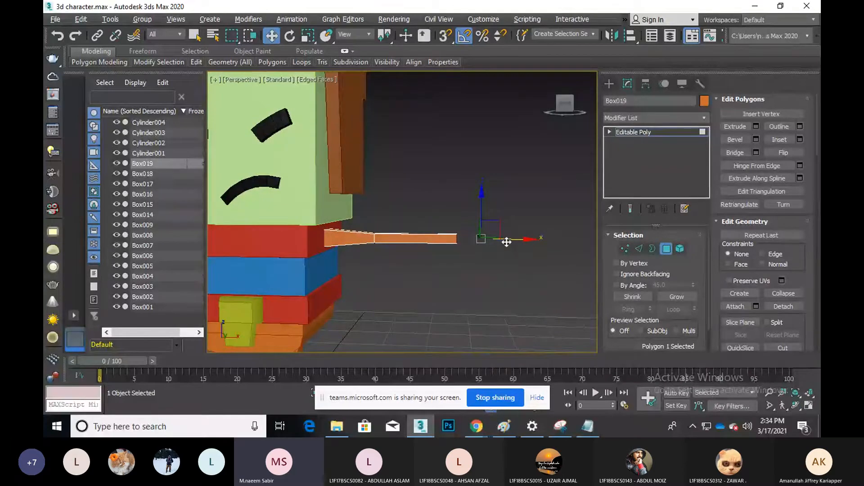
left_click(373, 238)
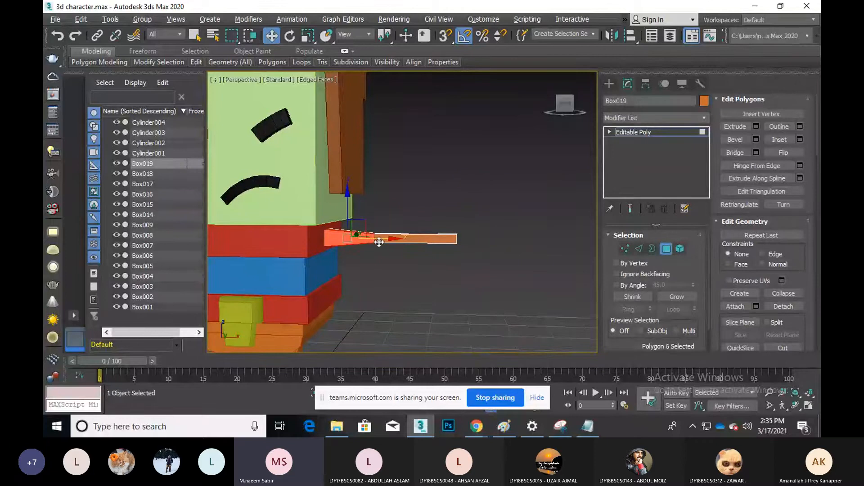
In Edge mode, slide the arm's edge loops further out along X, then deselect and exit Edge mode
key("2")
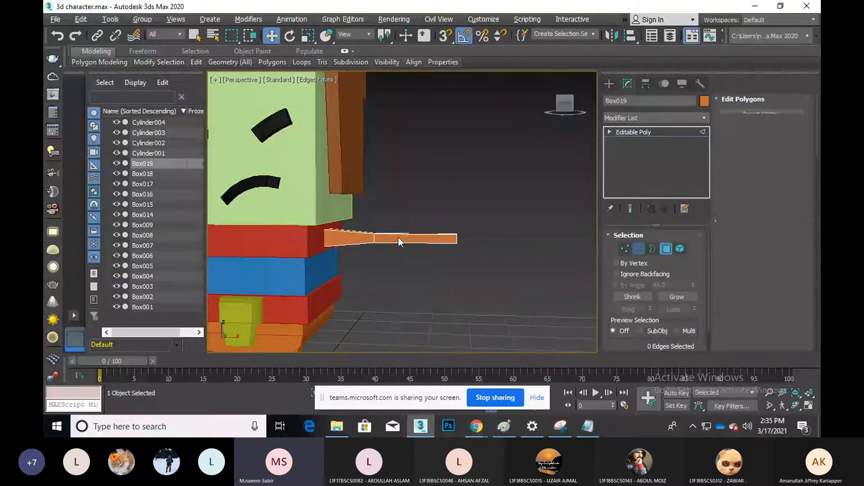
scroll(398, 236, "up", 2)
scroll(386, 241, "up", 2)
double_click(428, 220)
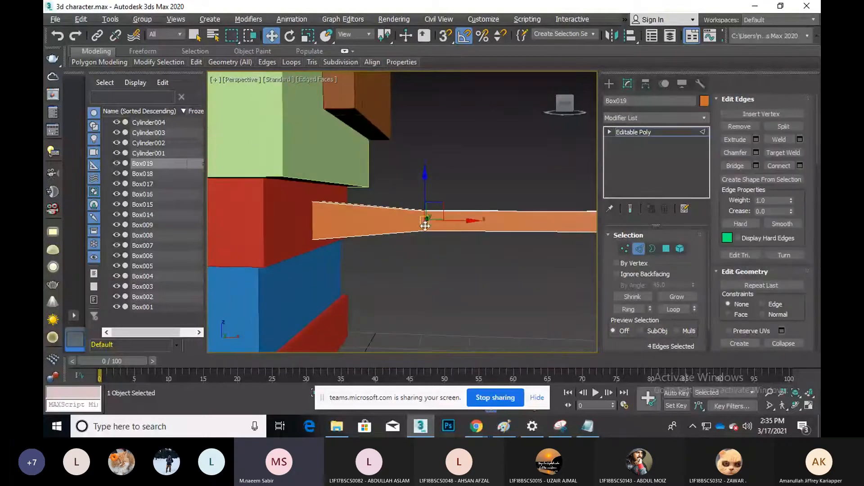
left_click_drag(472, 221, 490, 221)
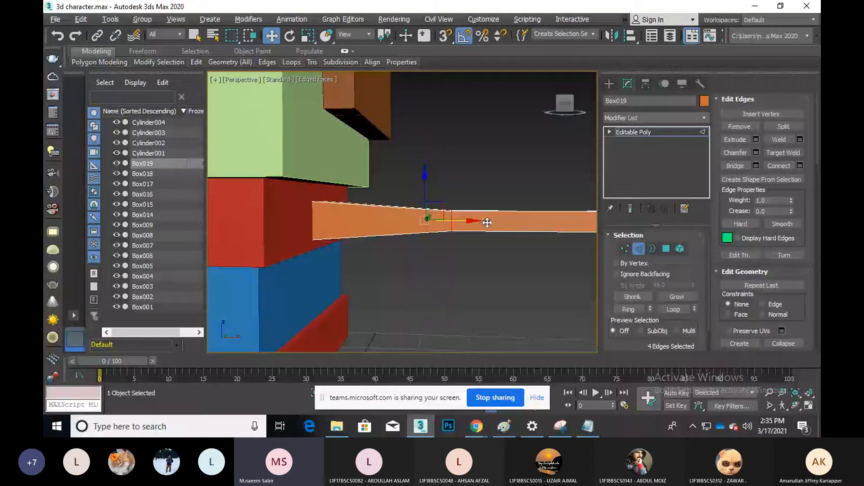
scroll(466, 263, "down", 2)
mouse_move(466, 263)
middle_mouse_down()
mouse_move(473, 252)
mouse_move(450, 261)
middle_mouse_up()
scroll(473, 251, "down", 2)
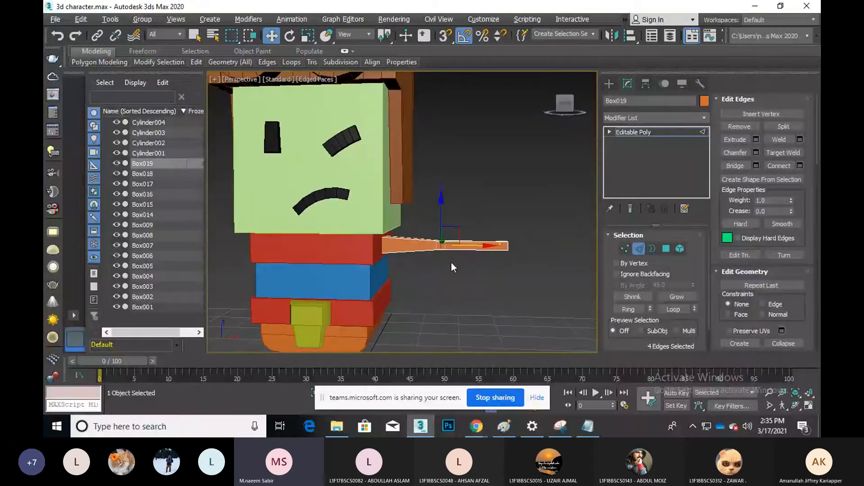
left_click(554, 264)
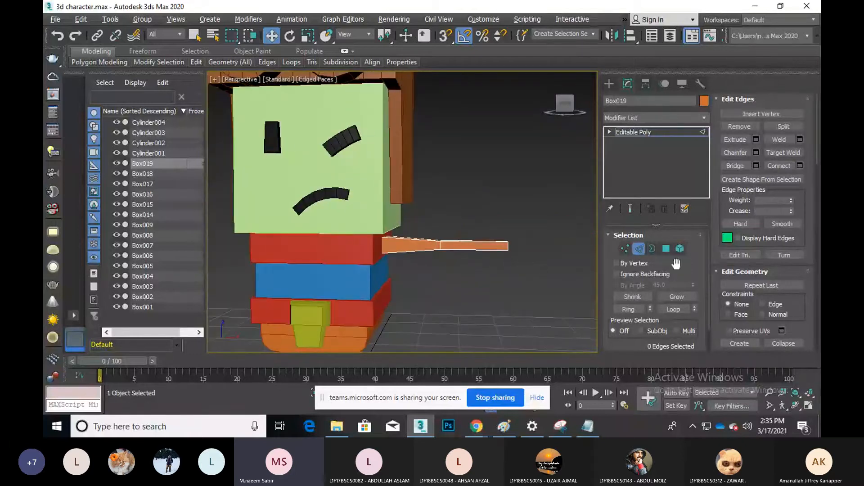
left_click(639, 250)
middle_click_drag(460, 261, 465, 262)
Slide the whole Box019 arm further out from the torso along the X axis
scroll(465, 261, "down", 2)
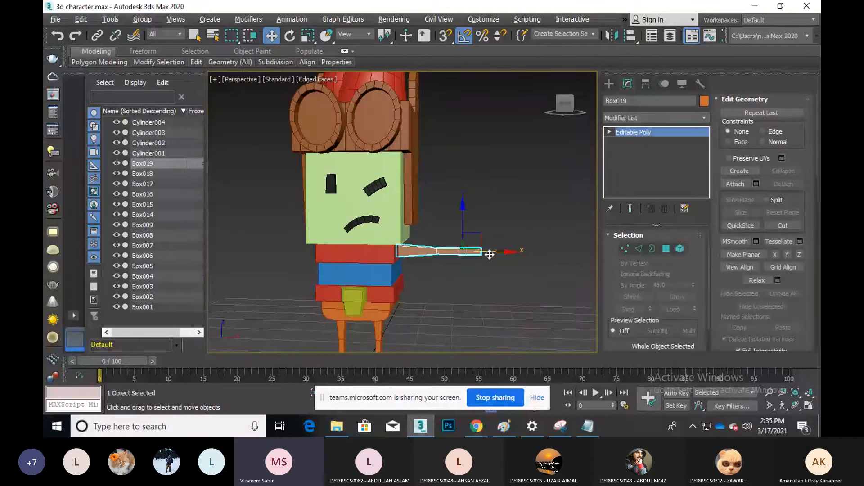
mouse_move(493, 258)
left_mouse_down()
mouse_move(517, 258)
mouse_move(489, 263)
left_mouse_up()
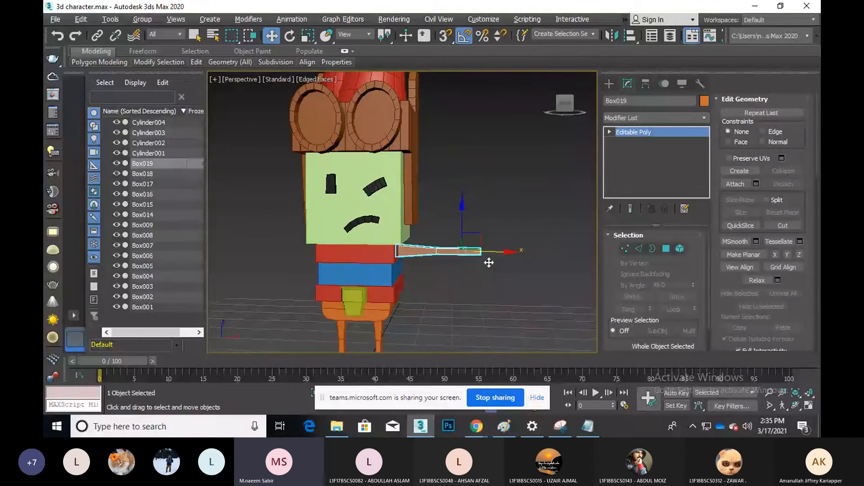
left_click(795, 405)
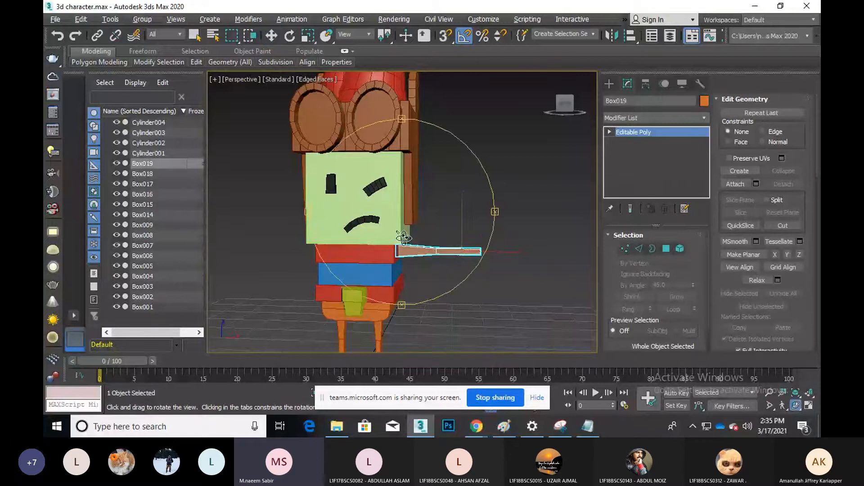
scroll(434, 260, "up", 5)
middle_click_drag(434, 259, 406, 260)
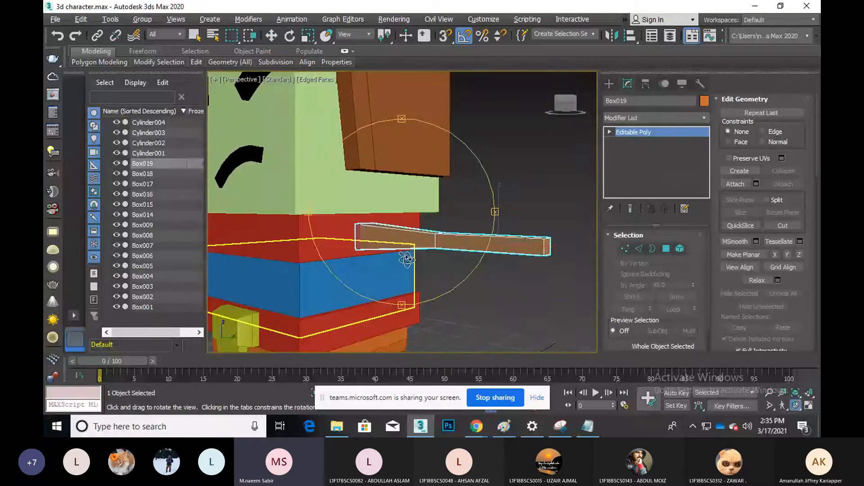
key("w")
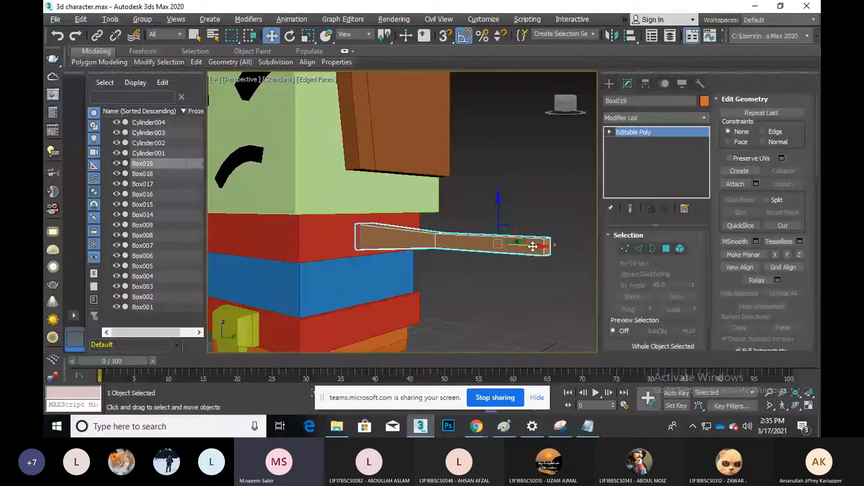
left_click_drag(532, 246, 562, 254)
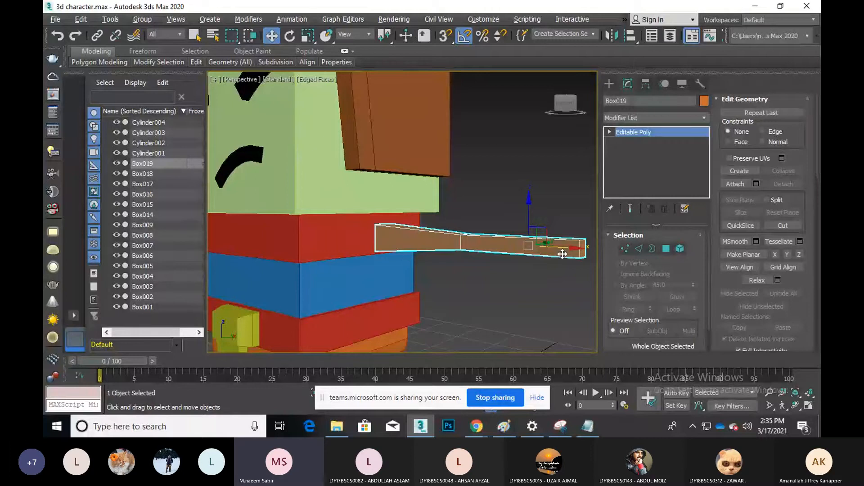
Select the torso box Box002, try raising Length Segs to 3, then reset it to 1
left_click(157, 63)
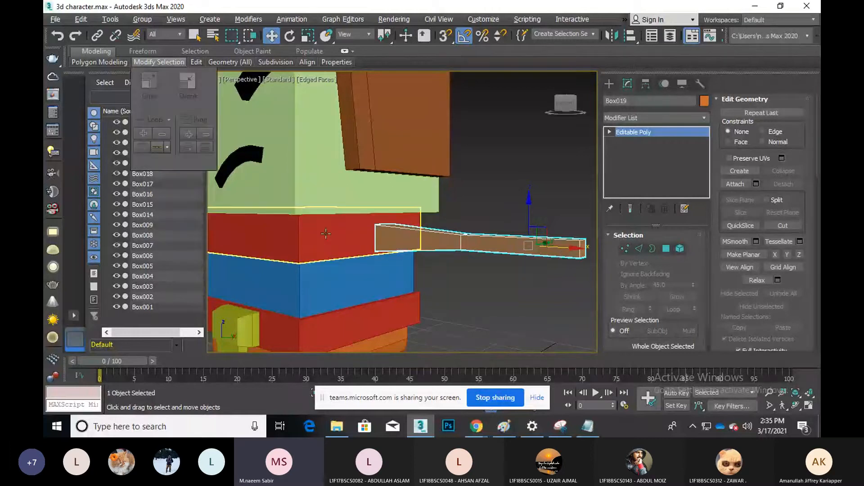
left_click(326, 234)
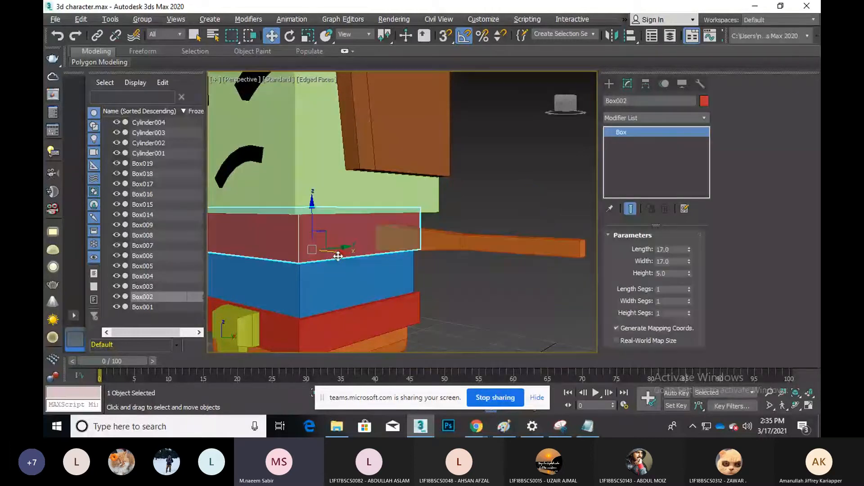
left_click(690, 287)
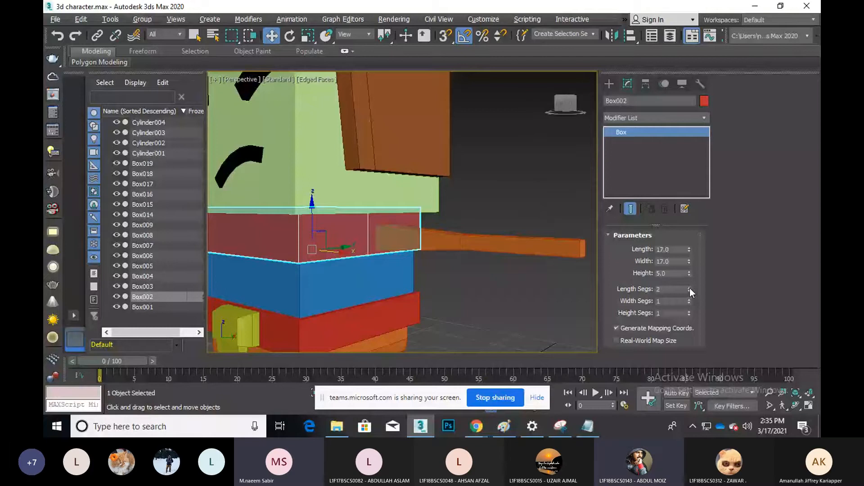
left_click(689, 287)
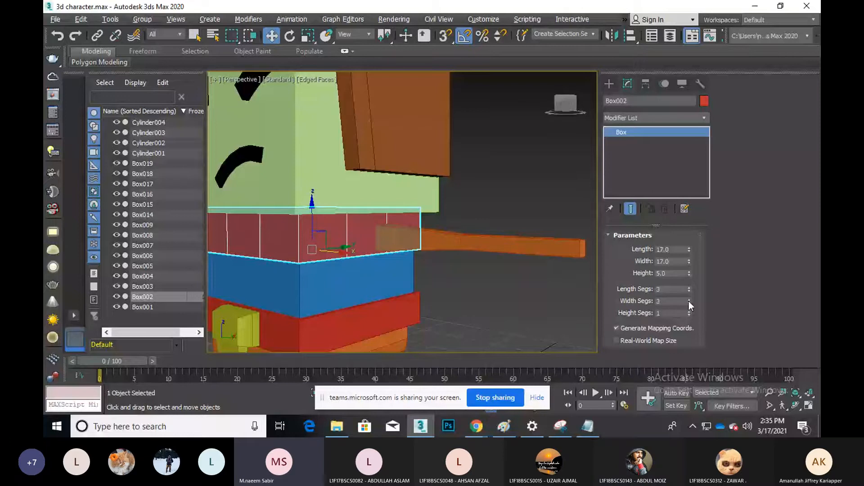
right_click(692, 295)
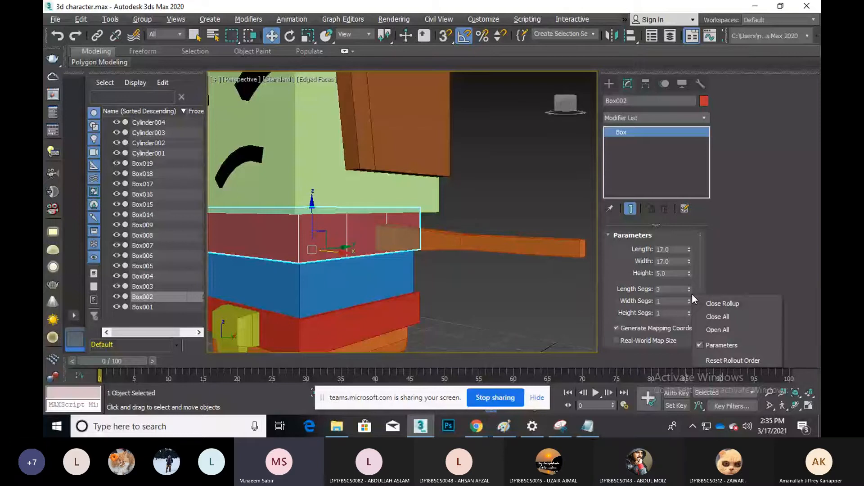
left_click(690, 292)
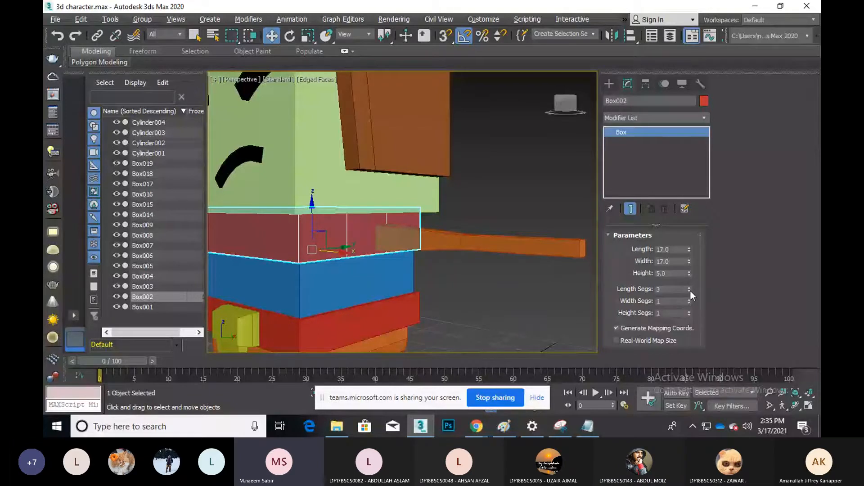
right_click(689, 290)
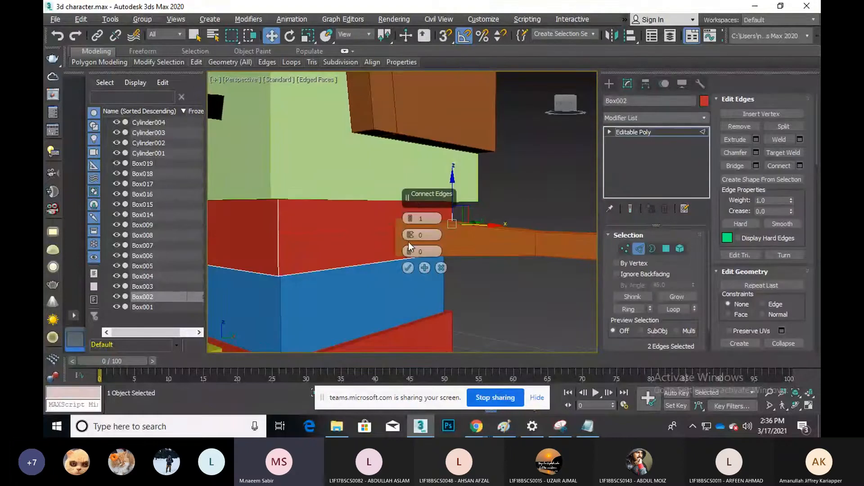
Connect the torso's vertical edges twice, raising the first new loop and lowering the second
left_click(407, 268)
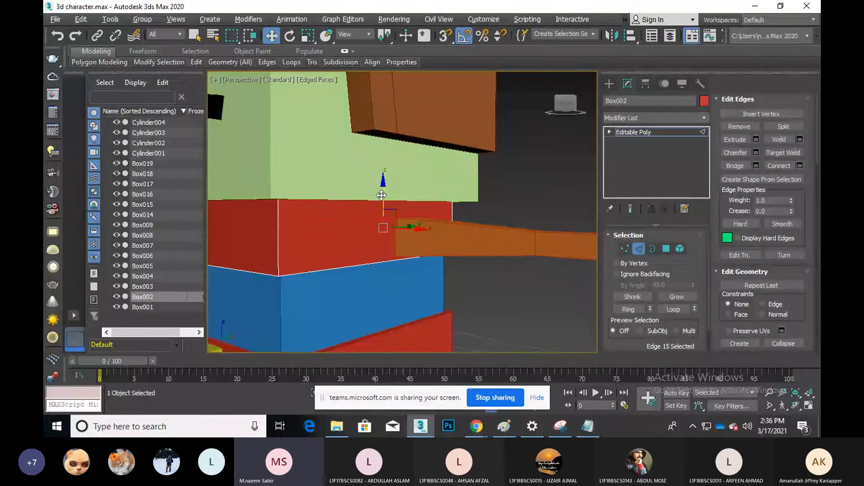
left_click_drag(379, 194, 379, 184)
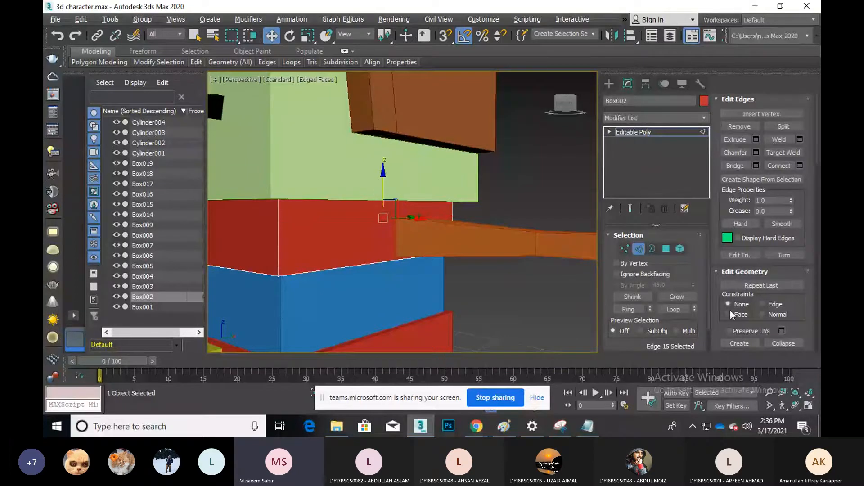
left_click(278, 250)
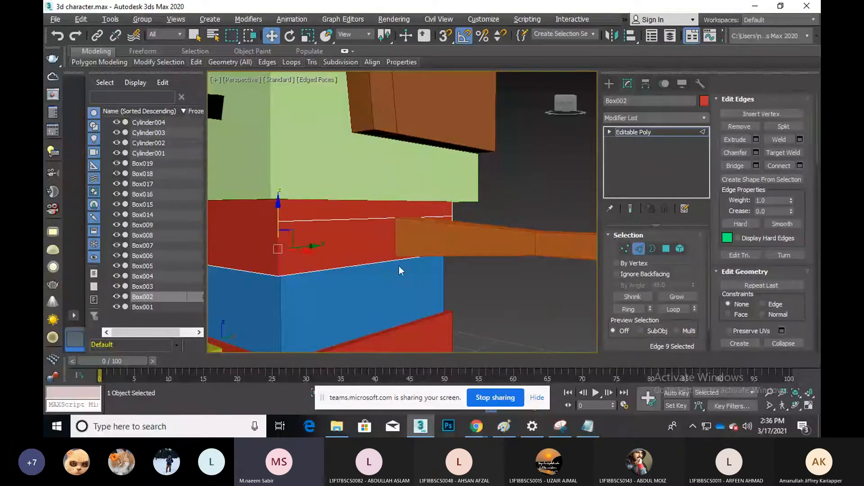
left_click(451, 222, "ctrl")
left_click(799, 165)
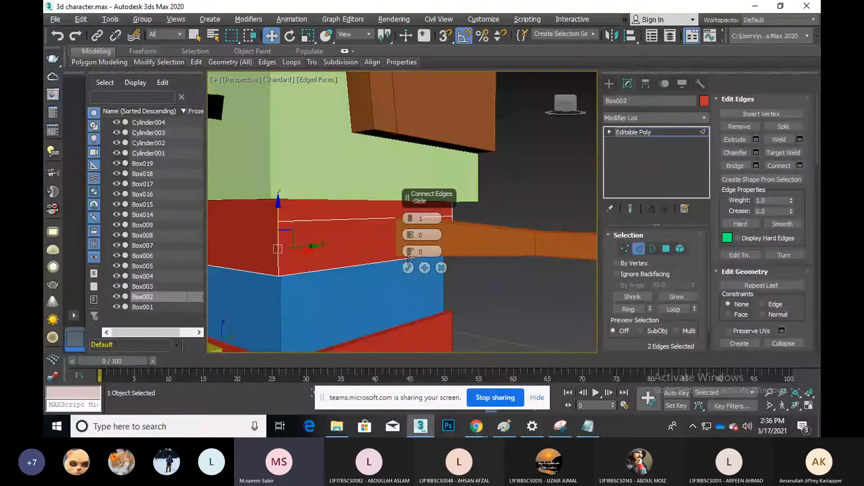
left_click(408, 268)
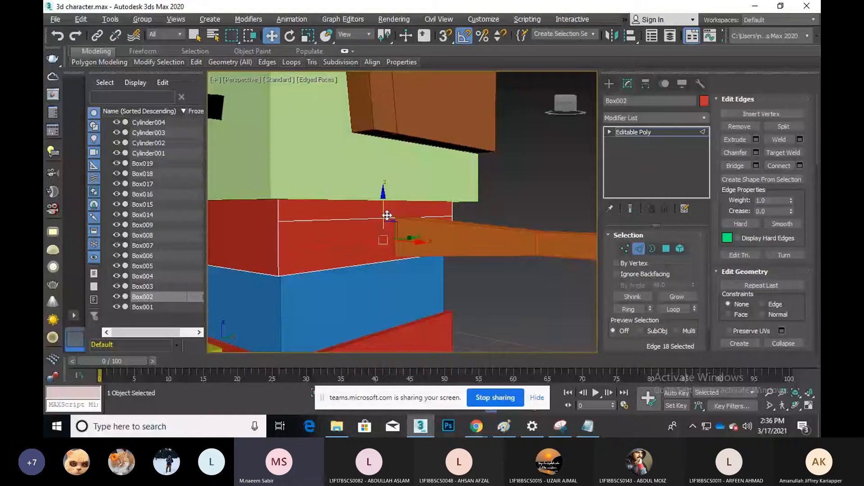
left_click_drag(384, 213, 384, 217)
In Left view, nudge the lower loop down and raise the upper loop slightly
key("l")
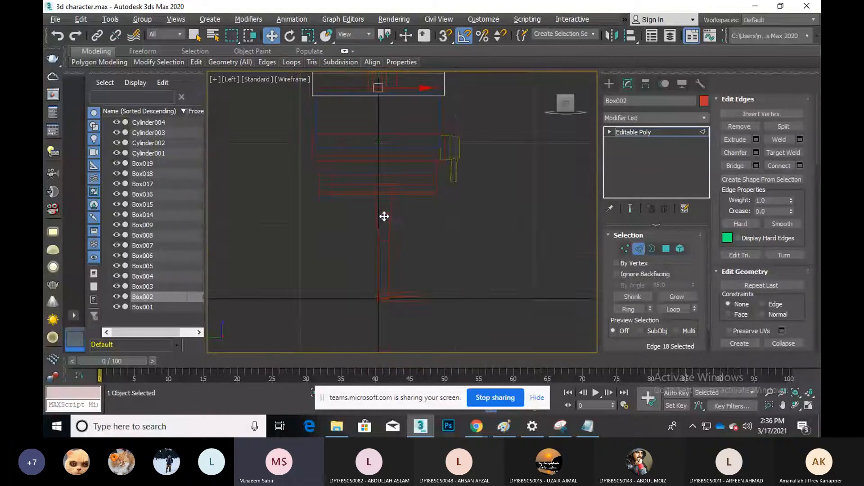
scroll(365, 234, "down", 3)
scroll(379, 195, "up", 4)
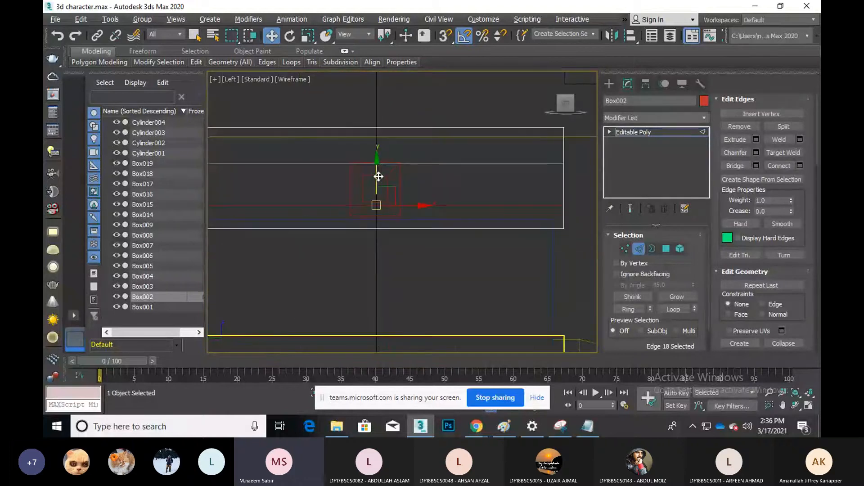
left_click_drag(378, 180, 379, 181)
left_click(415, 164)
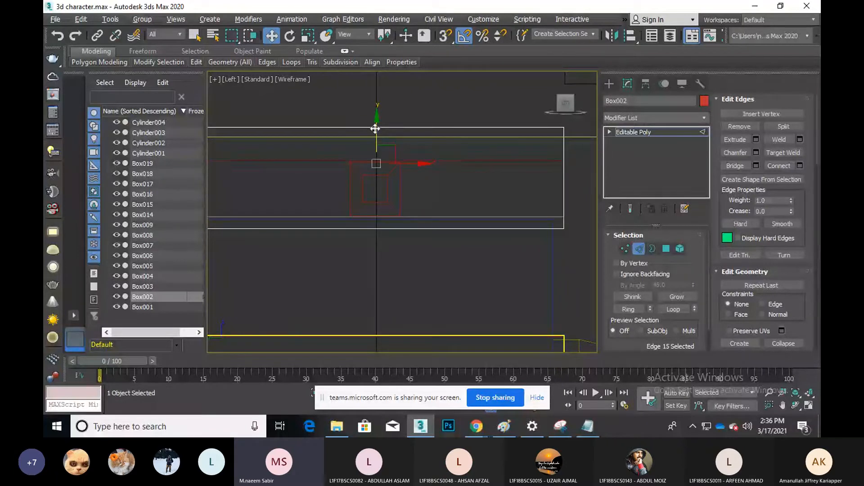
left_click_drag(377, 130, 377, 128)
Connect the two horizontal loops with 2 segments and pinch 0
left_click(557, 216, "ctrl")
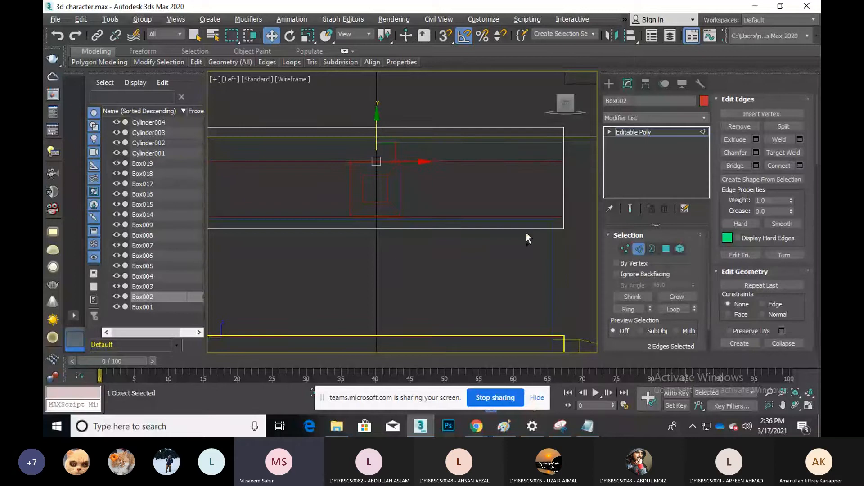
left_click(800, 166)
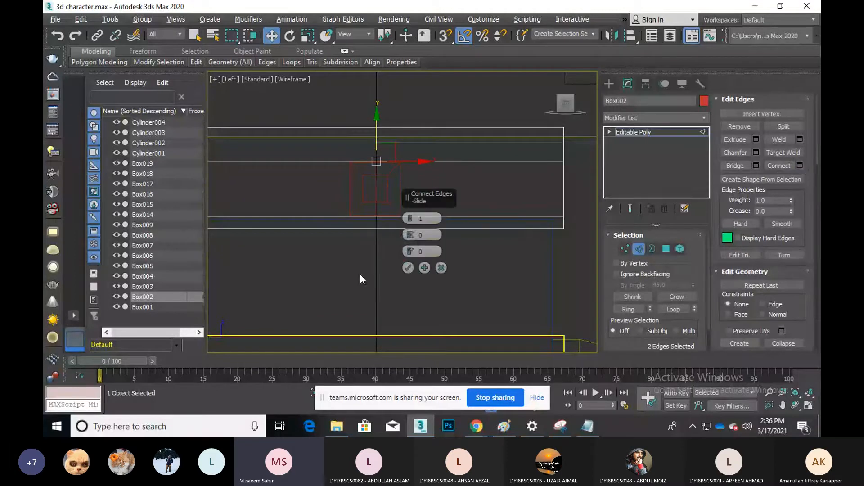
left_click(409, 233)
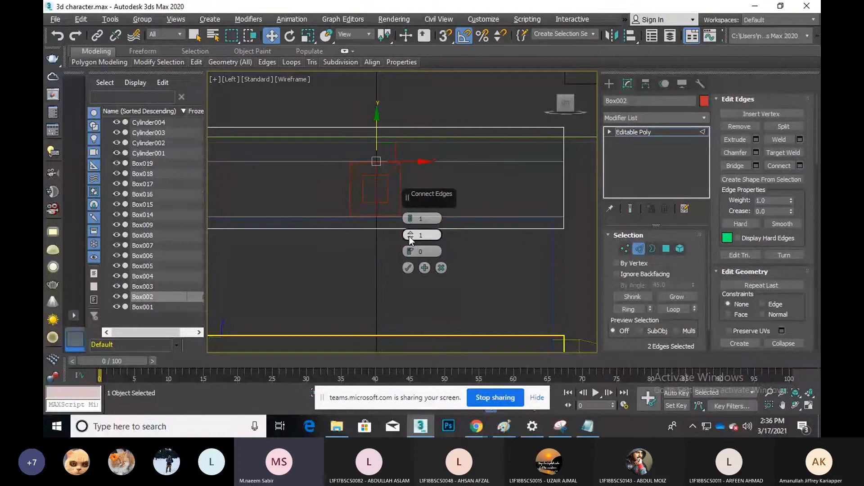
left_click(409, 236)
left_click(410, 218)
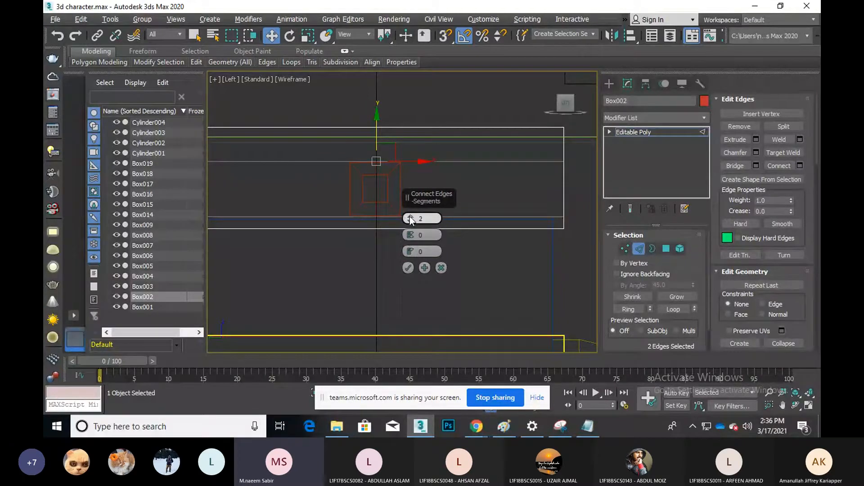
left_click(408, 268)
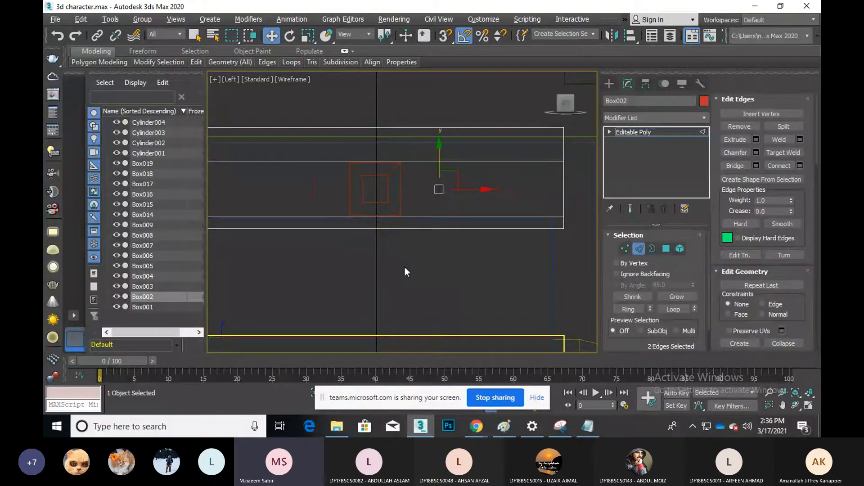
Clear the edge selection and pick one of the new vertical edges
left_click(451, 202)
left_click(439, 197)
left_click(461, 198)
left_click(440, 197)
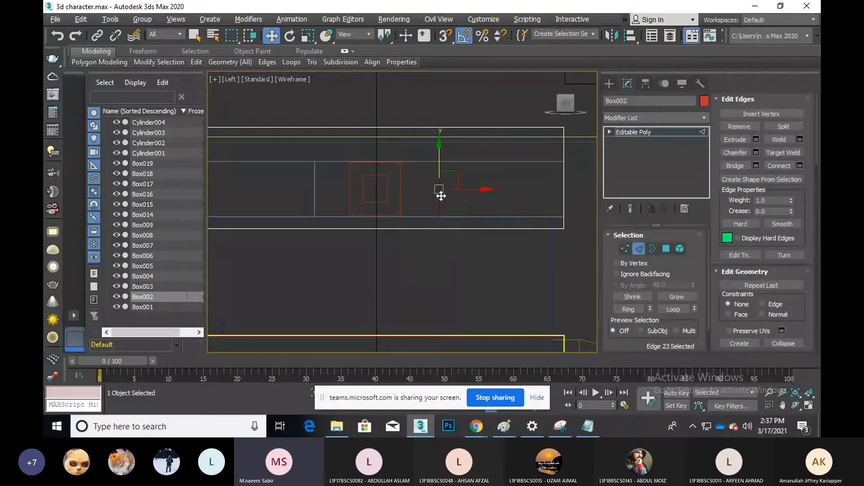
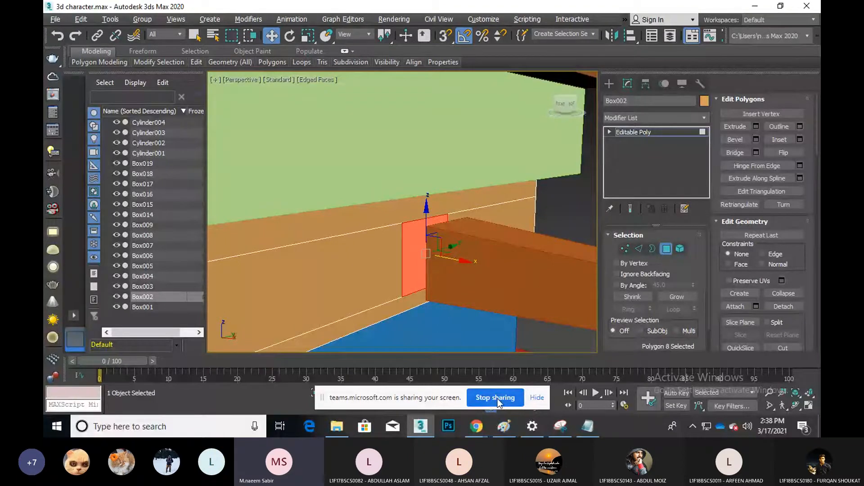
Switch from the 3ds Max character scene to the Teams meeting window
left_click(495, 397)
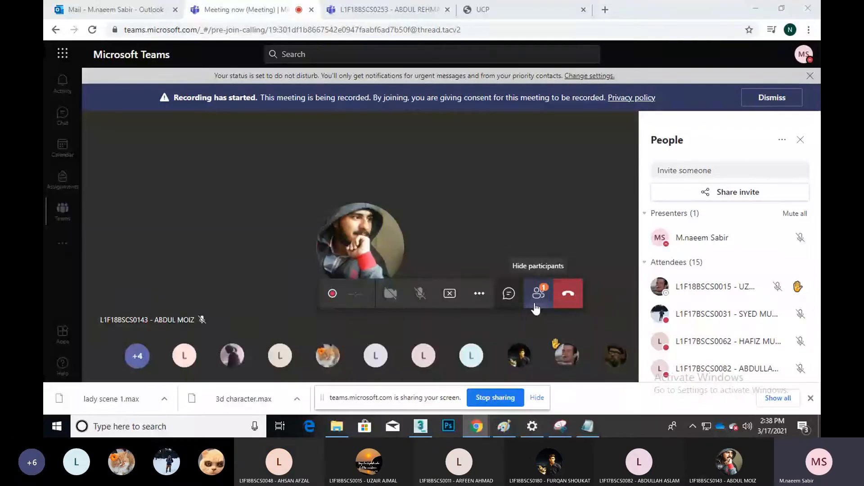
Check the Teams meeting's More actions menu, then minimise the meeting to return to 3ds Max
left_click(427, 427)
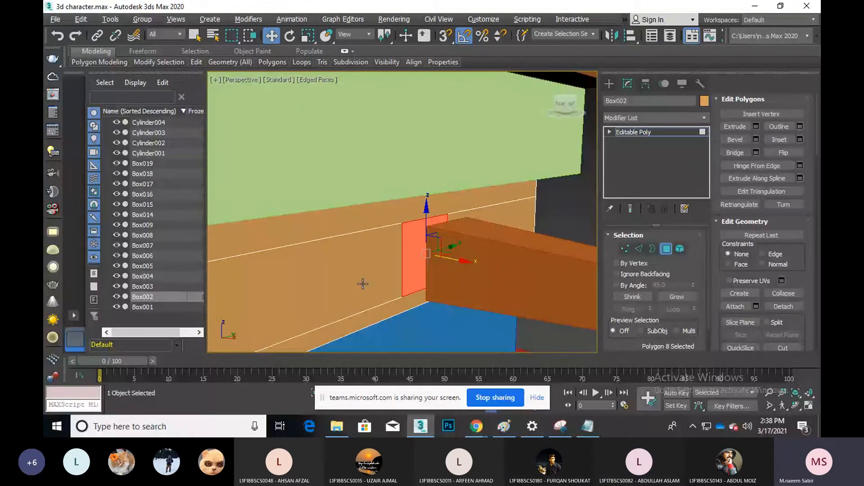
mouse_move(476, 426)
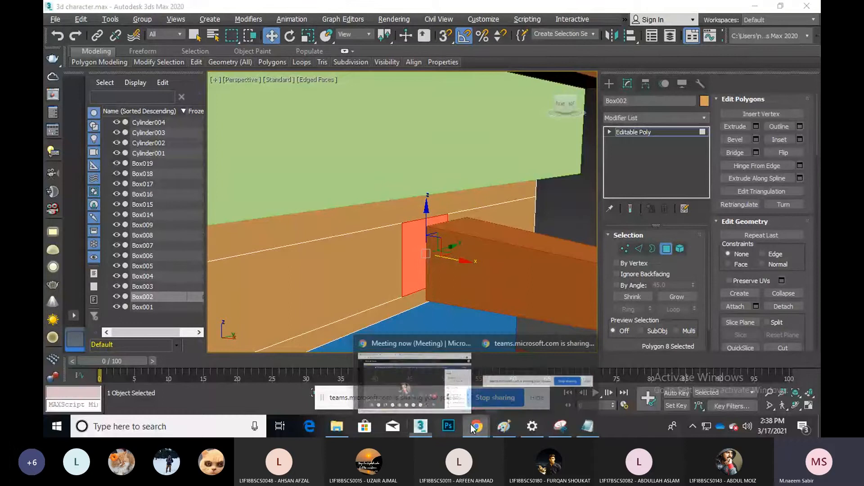
left_click(411, 375)
left_click(479, 293)
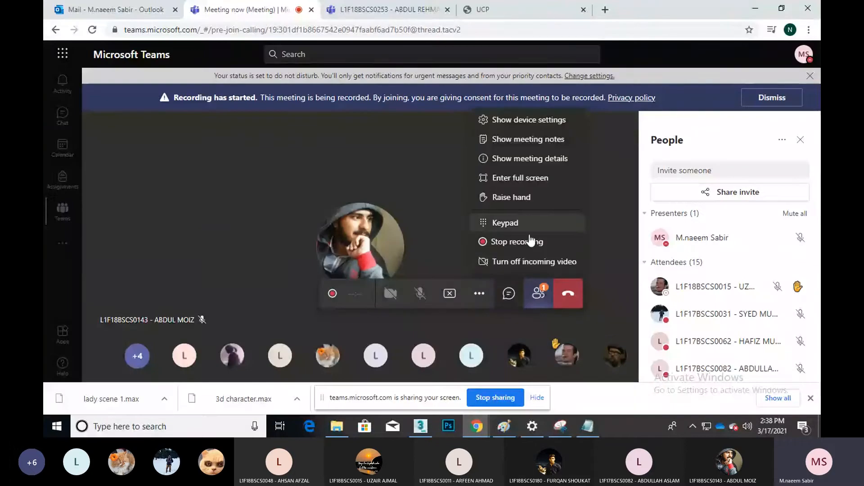
mouse_move(379, 225)
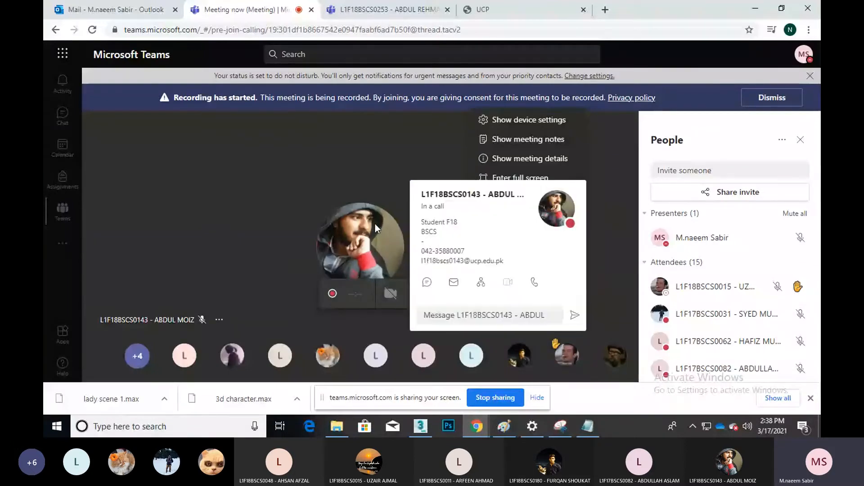
left_click(756, 9)
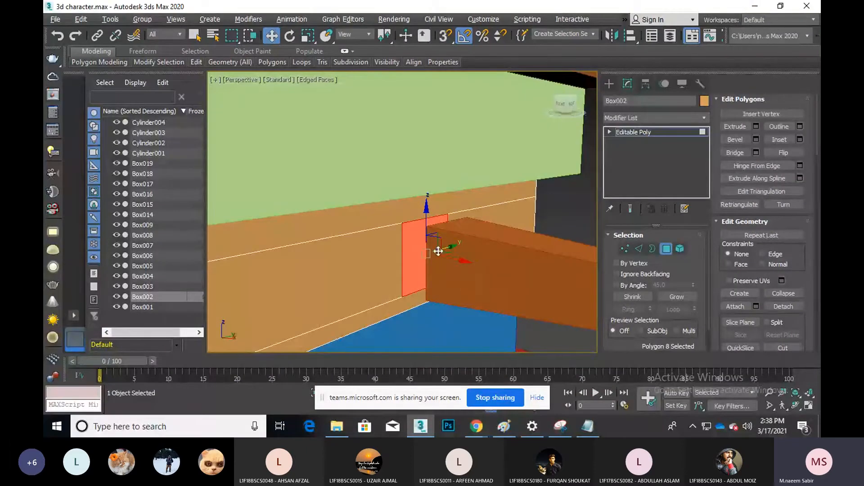
Delete Box002's selected faces to open its side, then select the brown box Box019
scroll(418, 240, "up", 1)
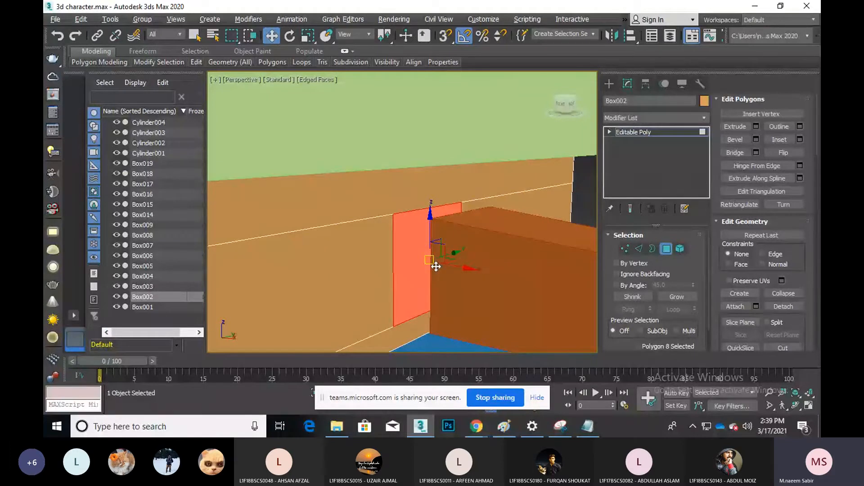
key("Delete")
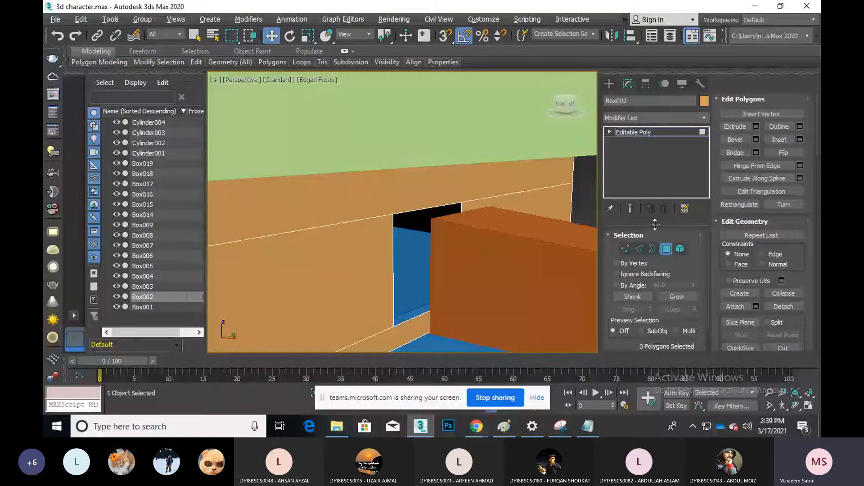
left_click(666, 248)
left_click(499, 257)
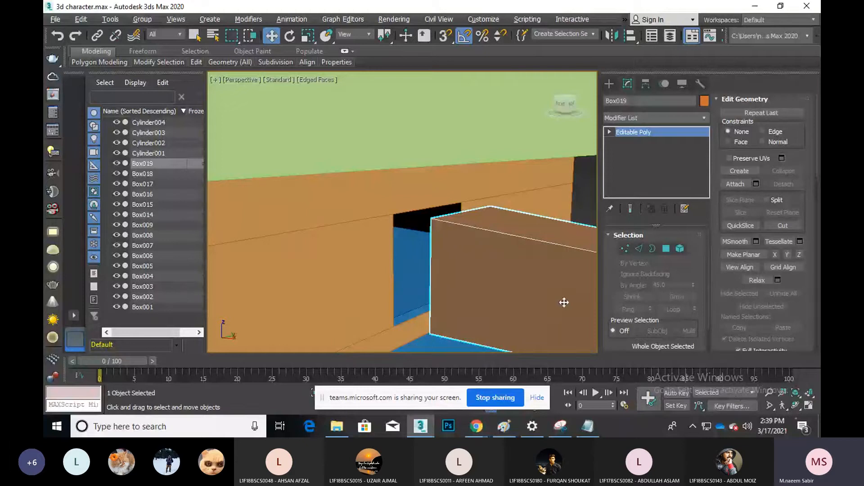
Orbit toward Box019's inner end and delete that end face in Polygon mode
left_click(795, 405)
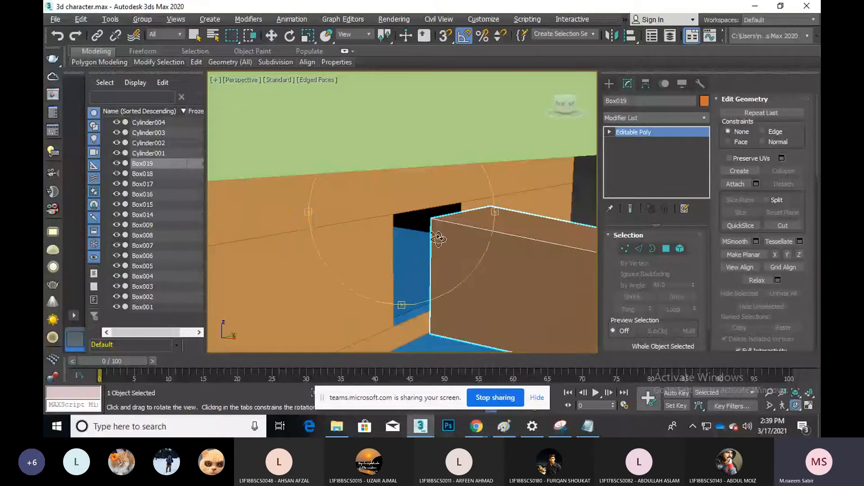
left_click_drag(486, 256, 482, 217)
middle_click_drag(481, 216, 527, 156)
left_click_drag(528, 156, 403, 203)
right_click(403, 202)
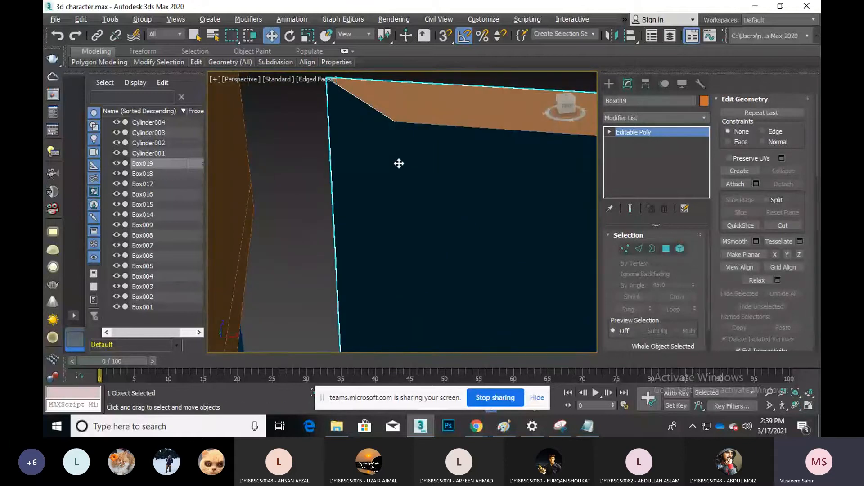
left_click(666, 249)
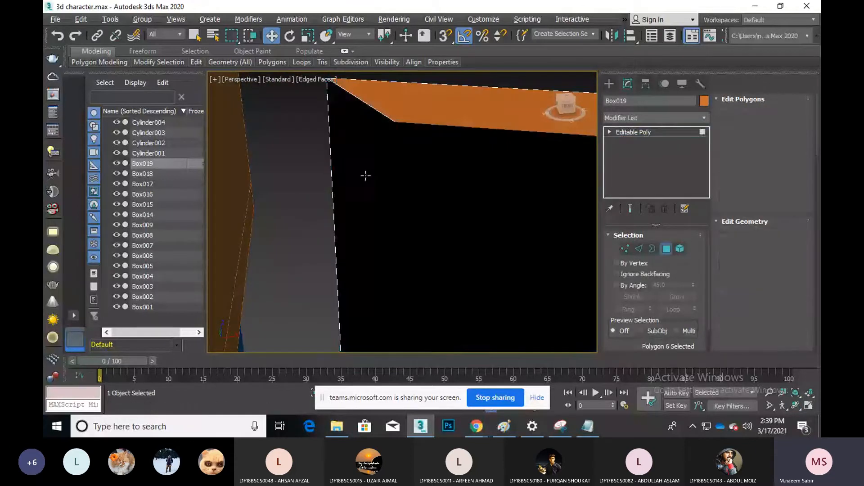
left_click(365, 175)
key("Delete")
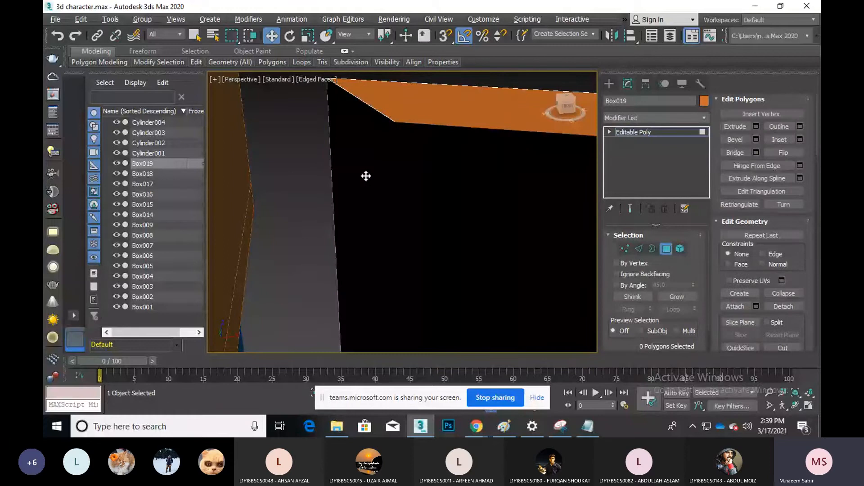
Exit Polygon mode and Shift-drag Box019 to the right to copy it as Box020
key("shift+z")
scroll(366, 176, "down", 5)
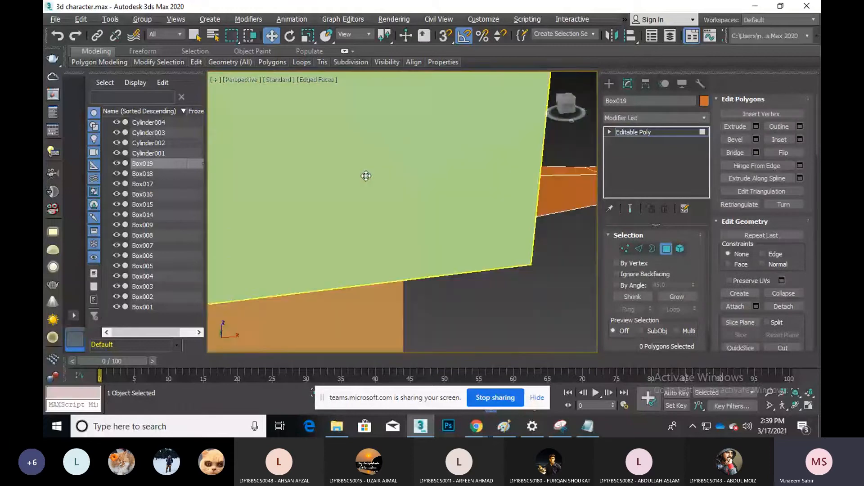
key("4")
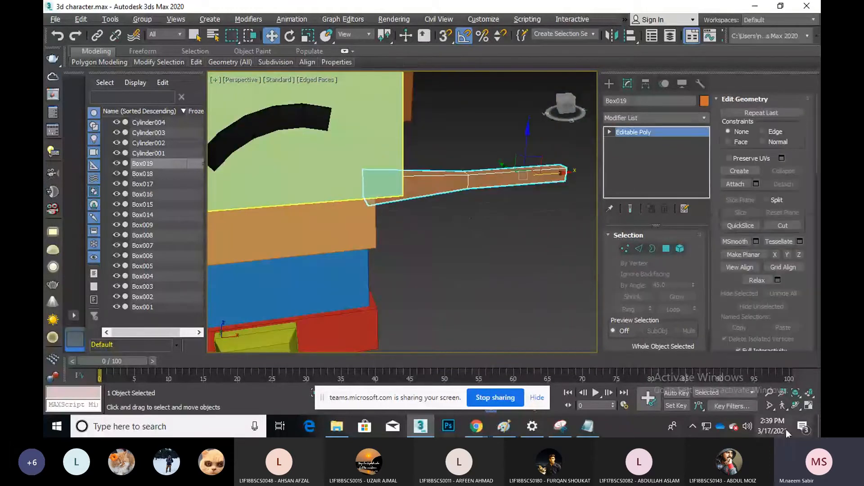
left_click(796, 405)
mouse_move(403, 238)
left_mouse_down()
mouse_move(407, 231)
mouse_move(391, 231)
left_mouse_up()
key("w")
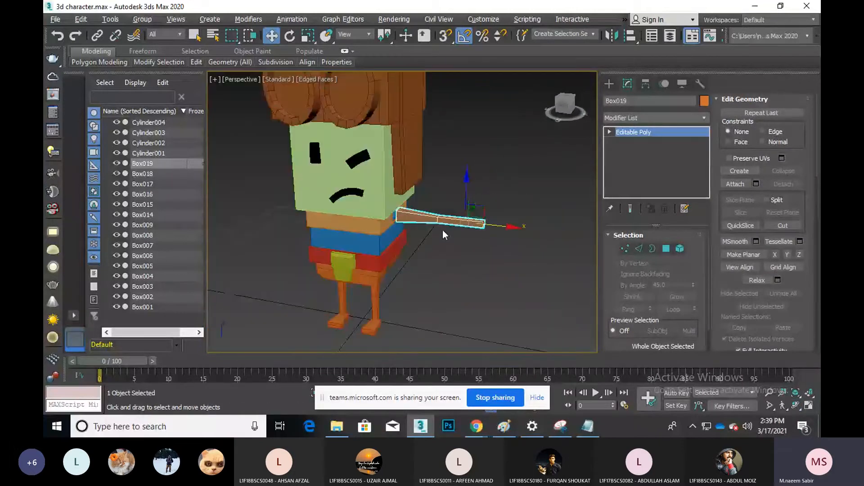
left_click_drag(483, 224, 605, 245, "shift")
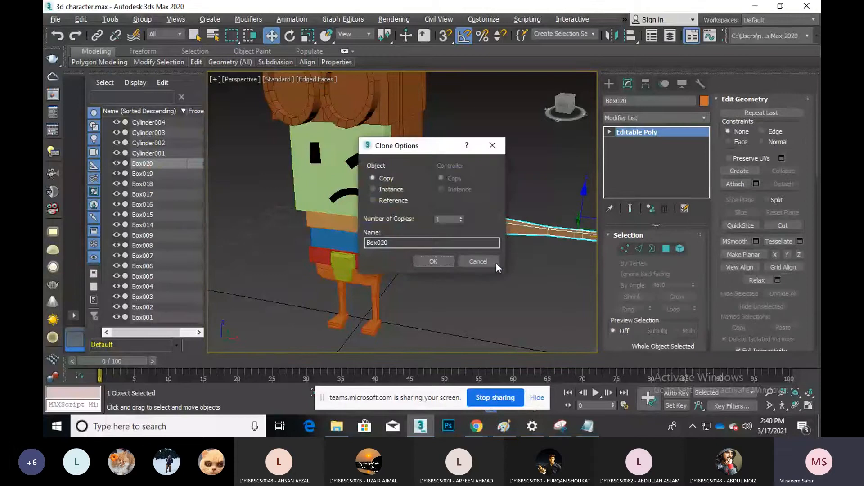
Create the Box020 copy, tilt it into a steep diagonal, then delete it
left_click(433, 261)
left_click(292, 33)
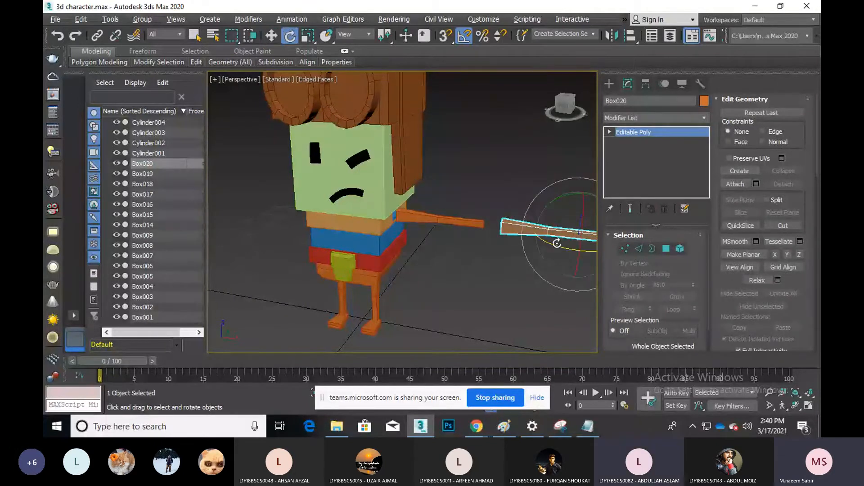
left_click_drag(557, 243, 567, 235)
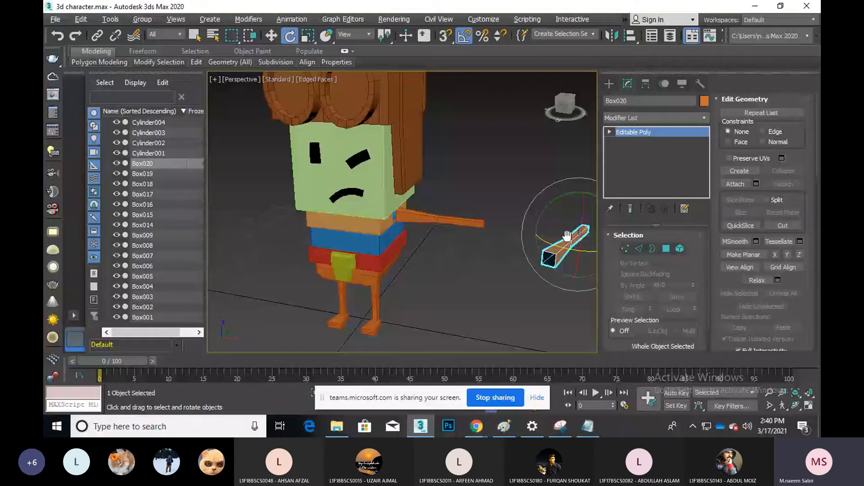
scroll(567, 236, "up", 5)
scroll(563, 173, "down", 3)
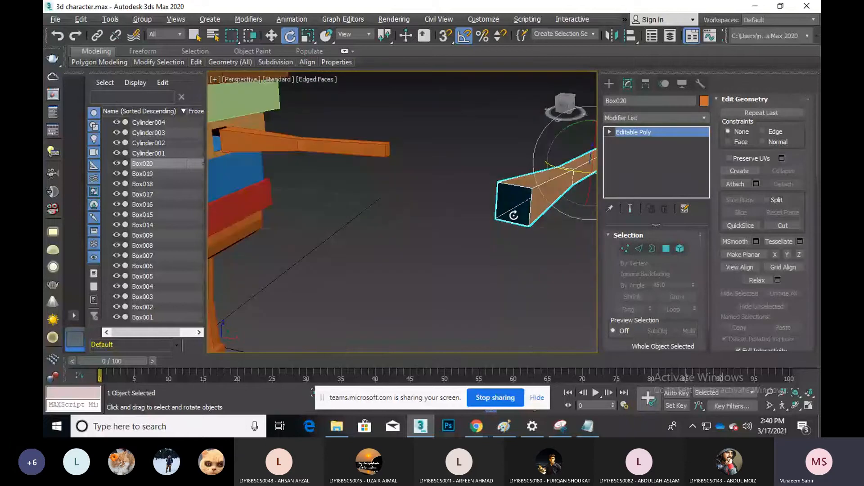
scroll(514, 215, "down", 3)
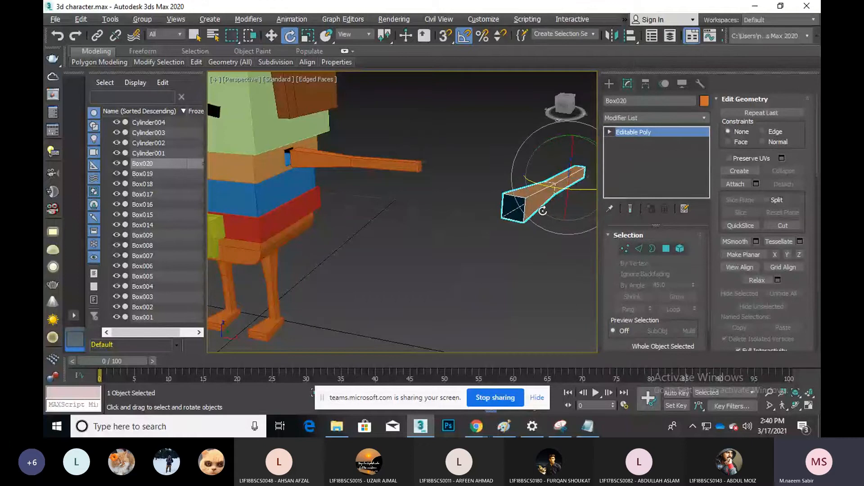
key("Delete")
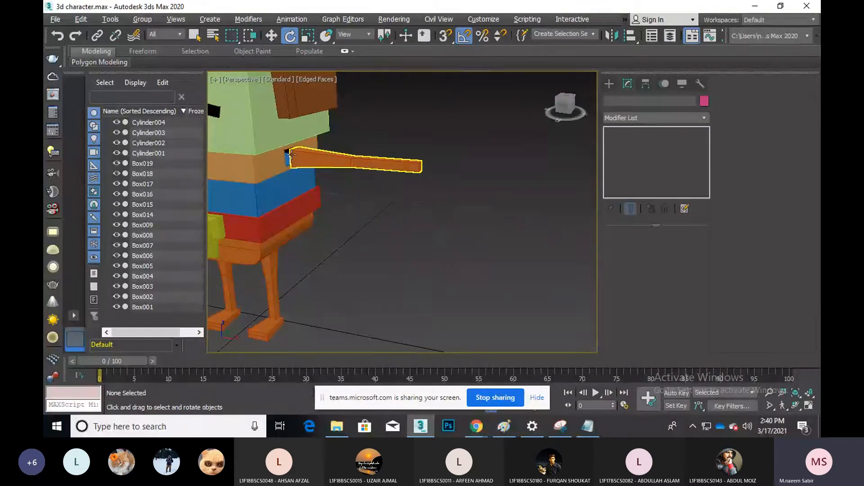
Zoom in on the joint with the body and select the brown box Box019
middle_click_drag(290, 154, 295, 179)
scroll(301, 185, "up", 2)
scroll(302, 186, "up", 2)
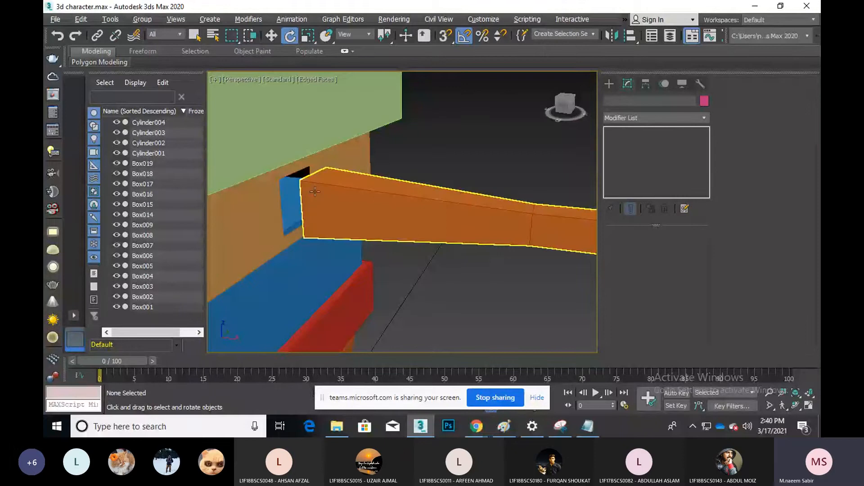
left_click(305, 192)
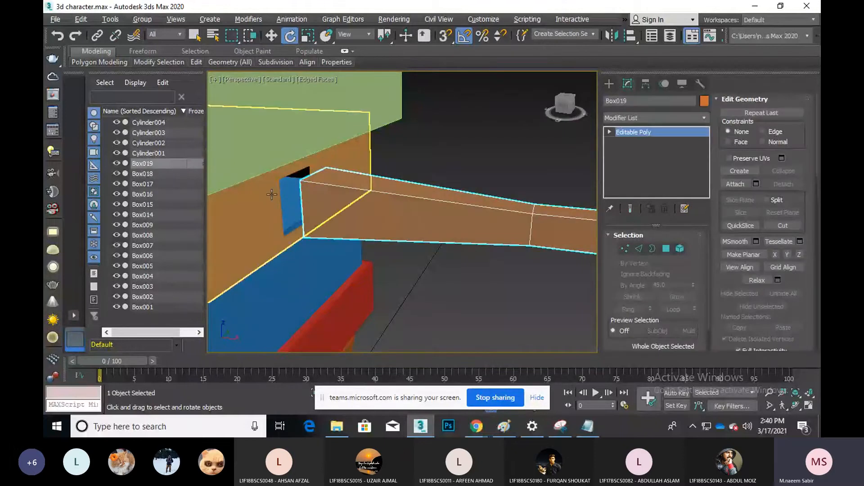
left_click(403, 214)
left_click(402, 214)
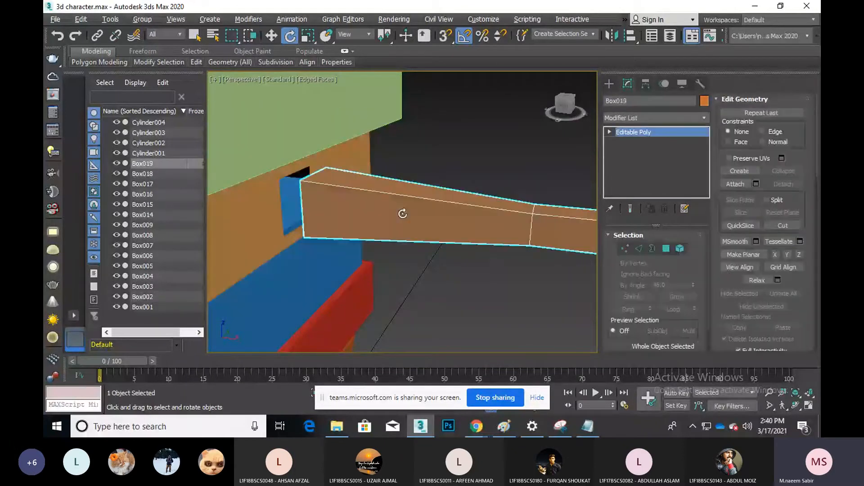
left_click(272, 36)
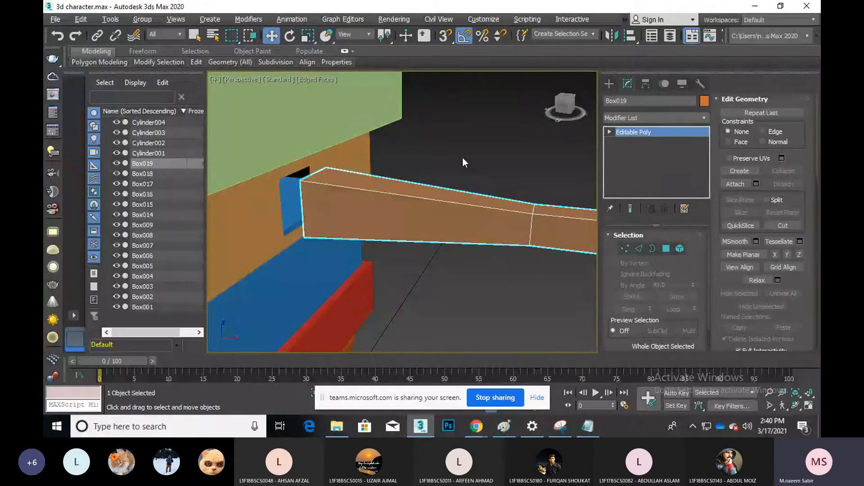
left_click(463, 157)
left_click(397, 193)
Attach the orange body box Box002 to Box019
scroll(457, 222, "down", 3)
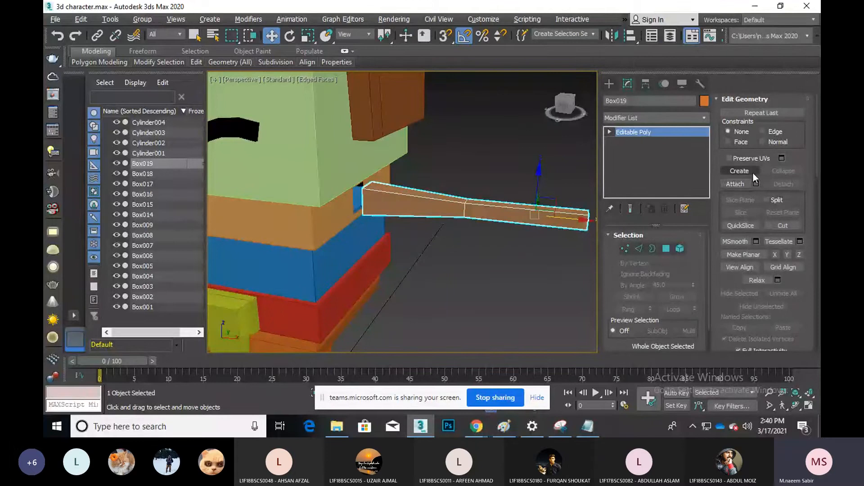
left_click(735, 184)
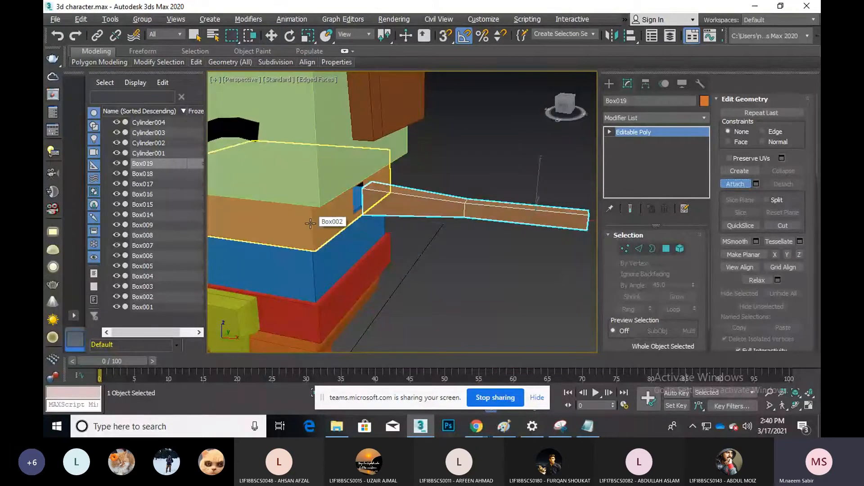
left_click(310, 223)
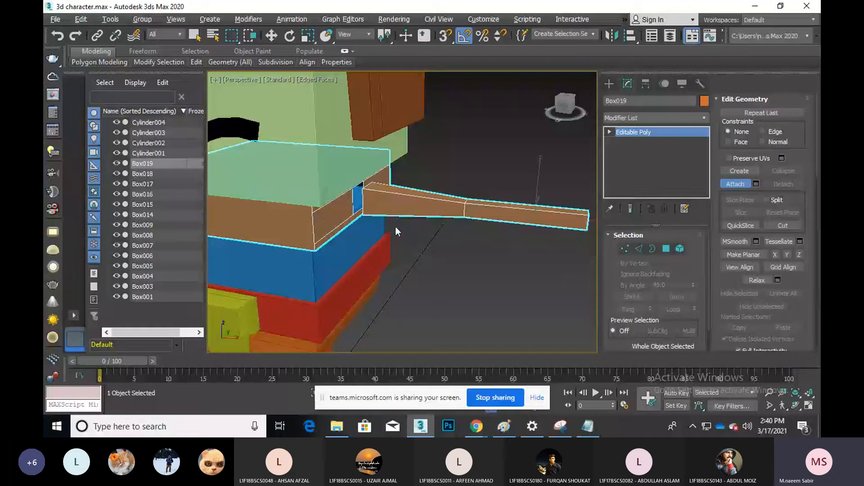
scroll(399, 212, "up", 3)
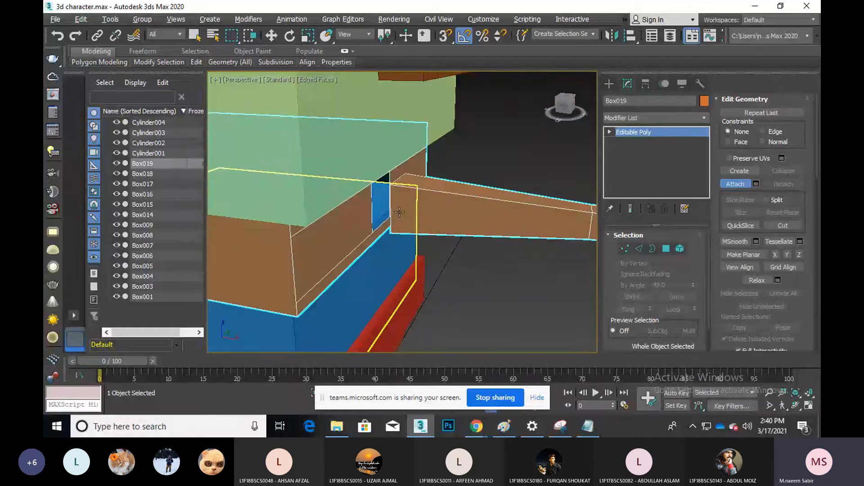
Attach the next box below to Box019 and return to the Move tool
left_click(399, 212)
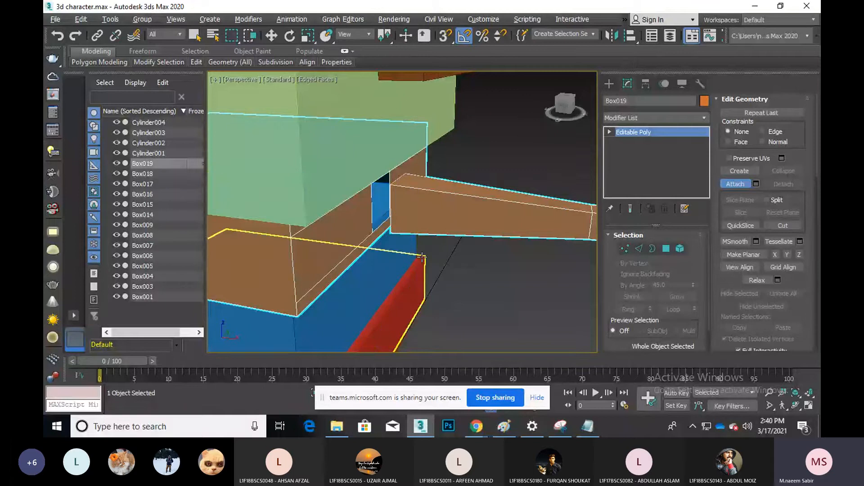
key("w")
right_click(464, 252)
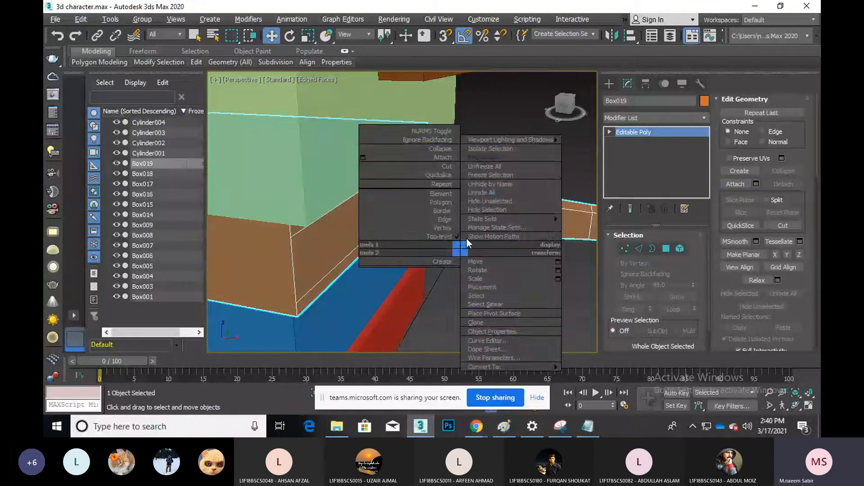
left_click(482, 119)
scroll(432, 187, "up", 3)
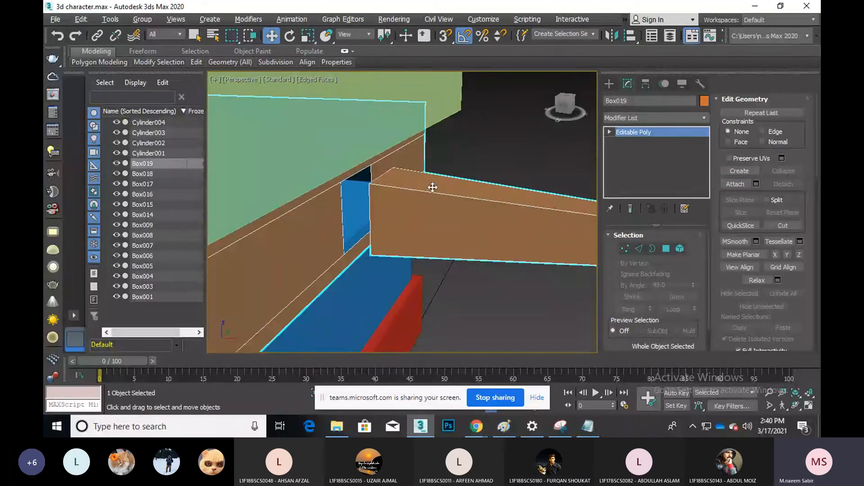
In Vertex mode, Target Weld the first stray corner vertex onto the left corner
left_click(629, 251)
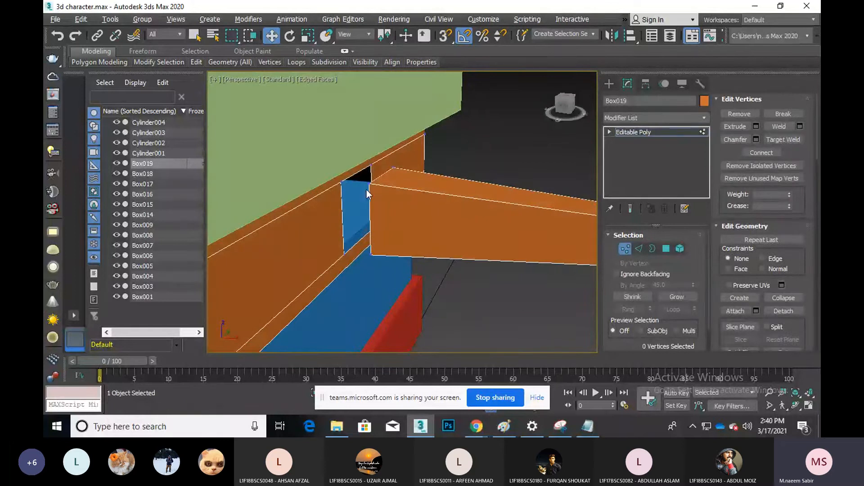
left_click(371, 167)
scroll(379, 209, "up", 2)
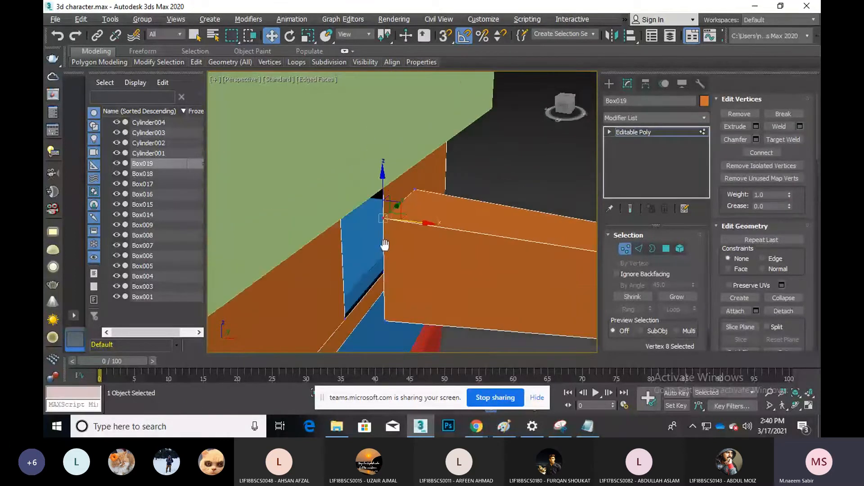
scroll(385, 245, "up", 4)
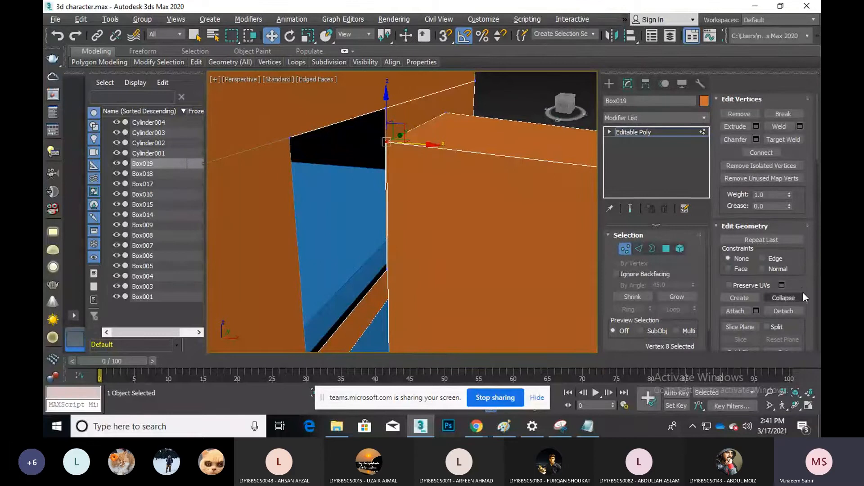
left_click(784, 140)
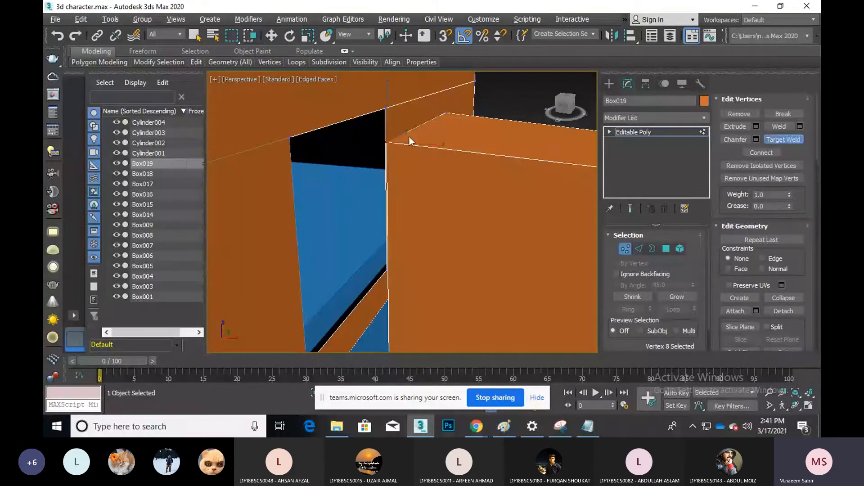
left_click(388, 142)
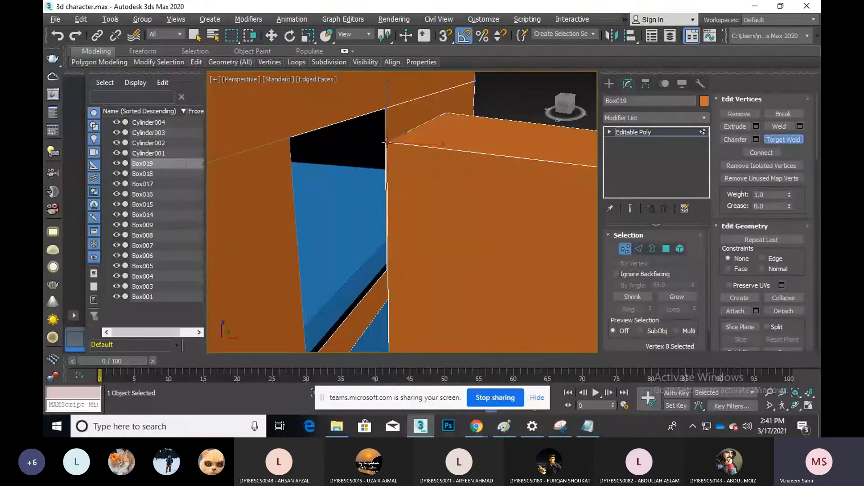
left_click(290, 137)
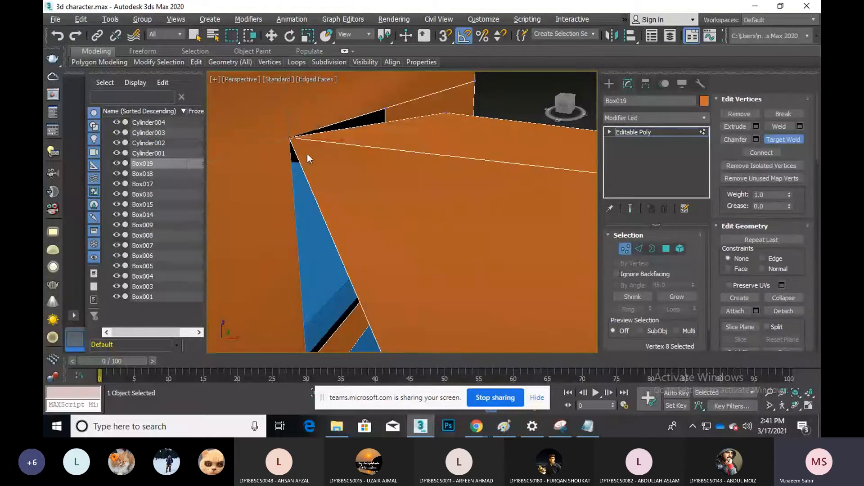
Weld the next stray vertex onto its target corner vertex
middle_click_drag(376, 214, 385, 141)
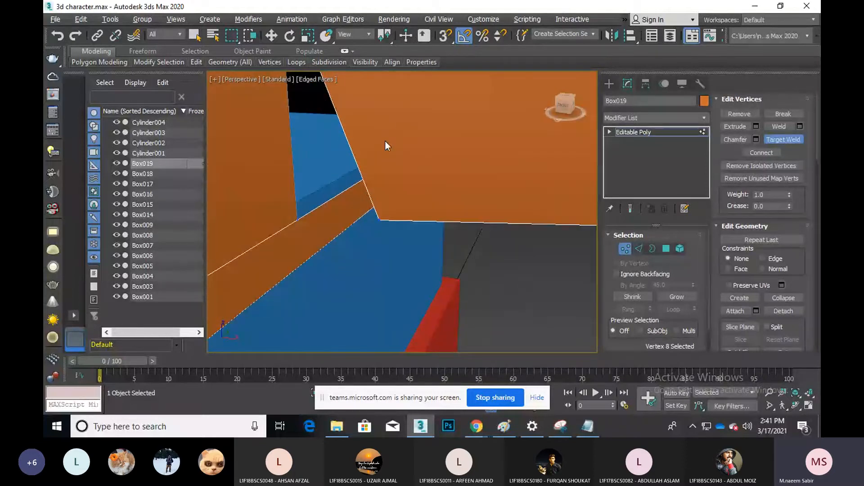
left_click(379, 219)
left_click(298, 221)
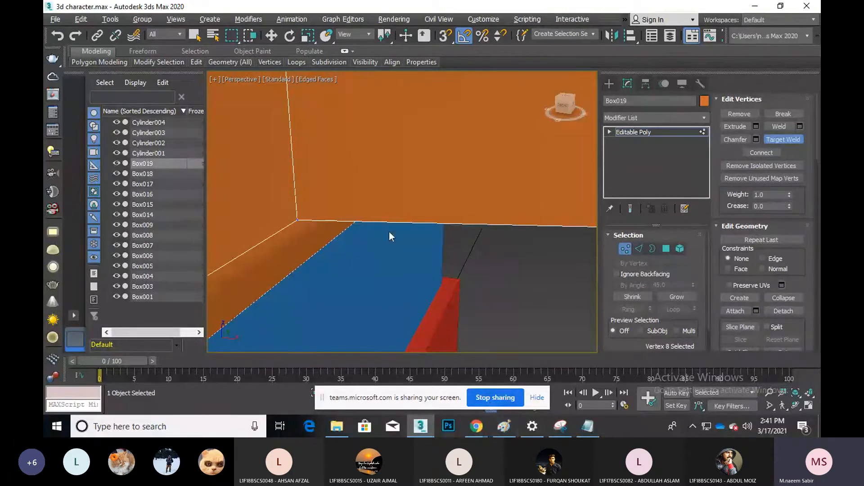
scroll(396, 228, "down", 5)
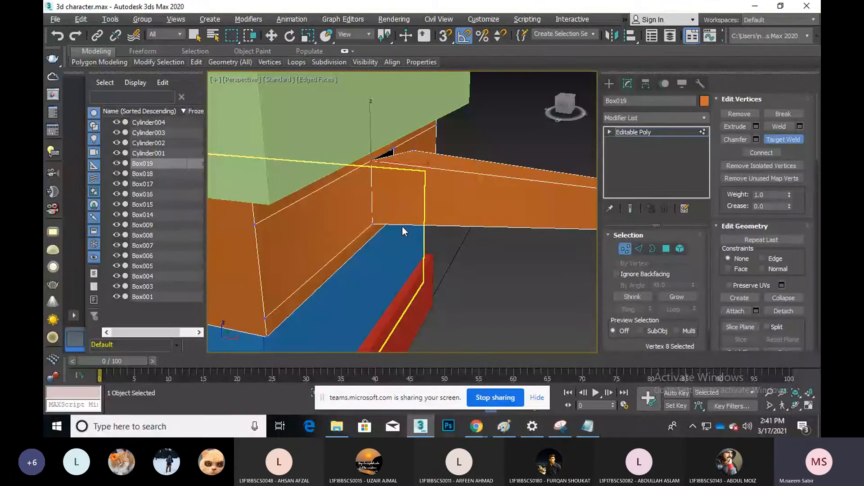
Orbit around the beam joint and weld the vertex beside the blue gap onto the top corner
left_click(795, 406)
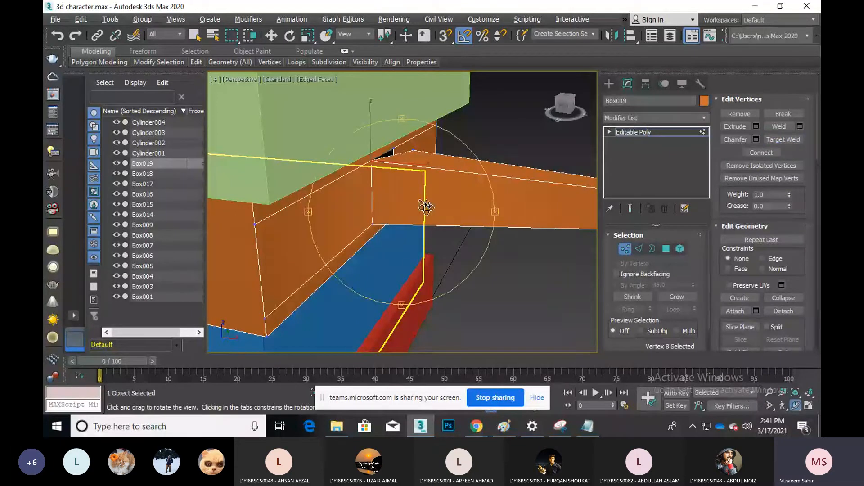
left_click_drag(427, 205, 425, 185)
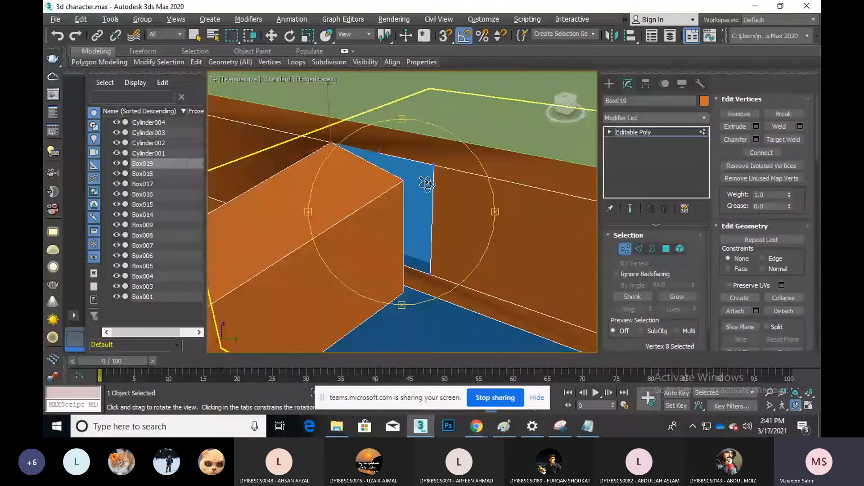
key("ctrl+shift+w")
scroll(427, 185, "up", 4)
scroll(399, 185, "down", 3)
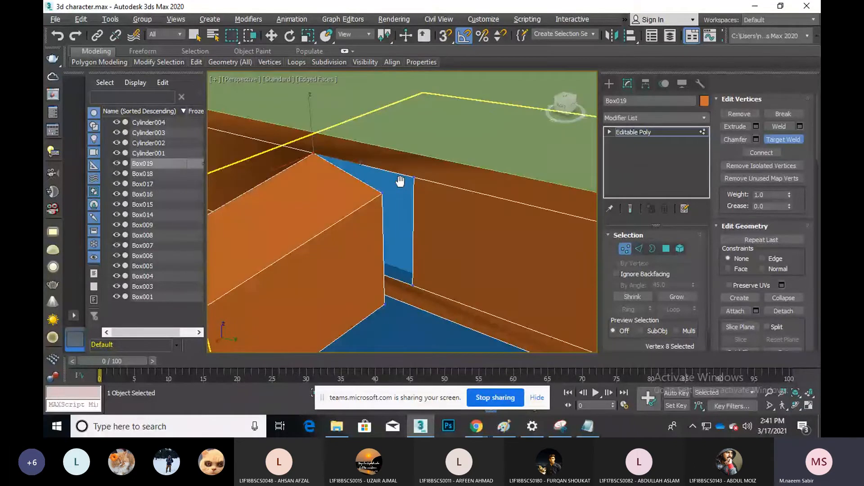
scroll(399, 180, "up", 2)
left_click(352, 212)
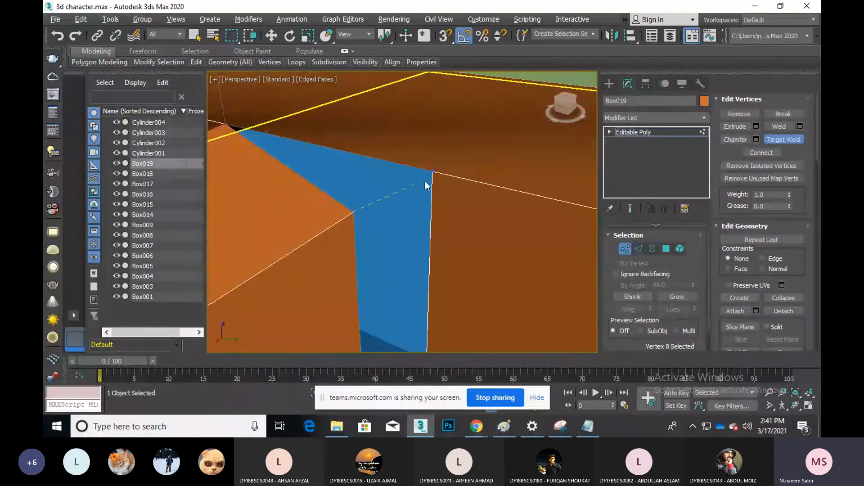
left_click(433, 171)
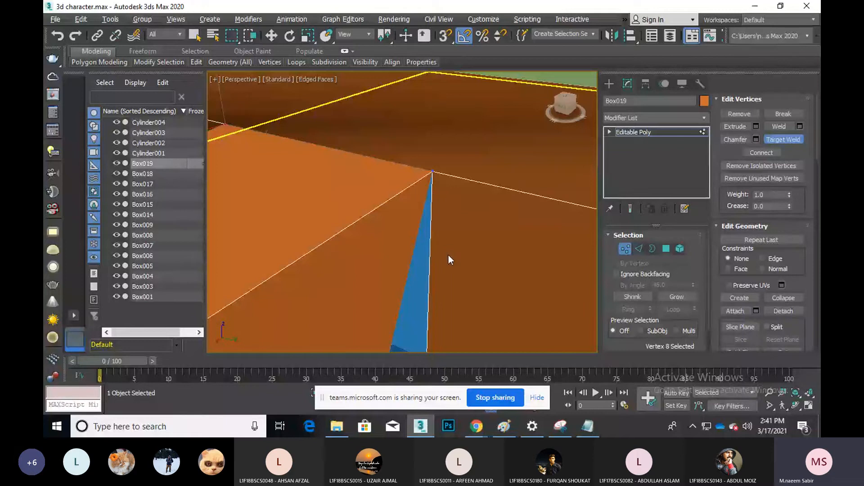
Weld the last vertex at the blue gap onto its corner, then exit Vertex mode
middle_click_drag(448, 254, 434, 84)
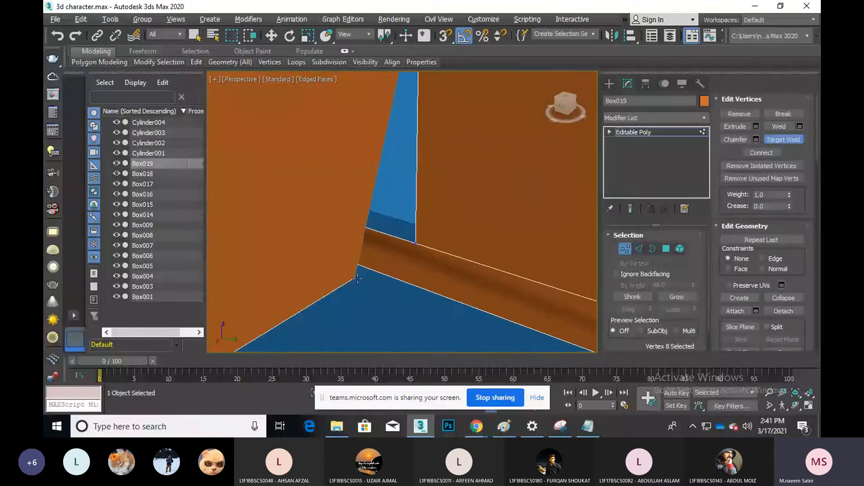
left_click(356, 278)
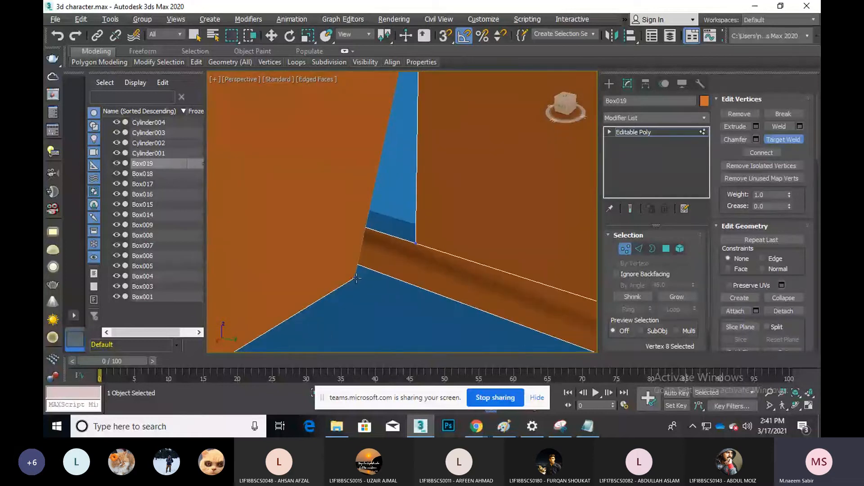
left_click(415, 244)
scroll(422, 203, "down", 4)
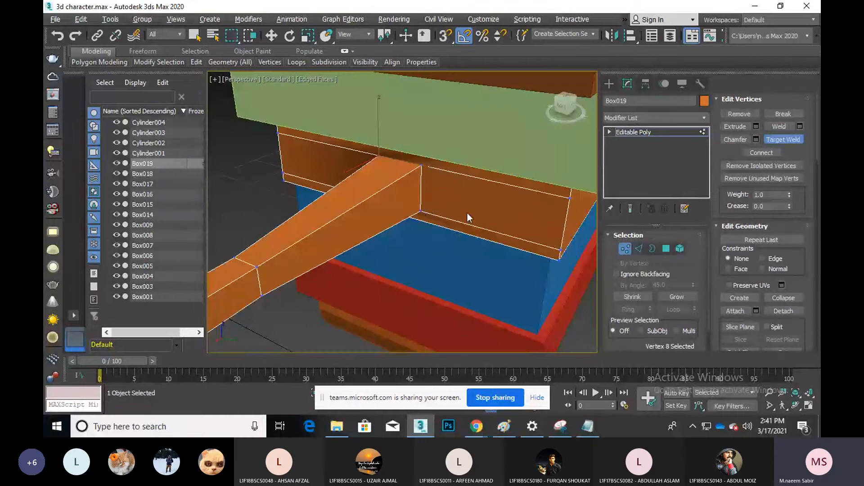
left_click(625, 249)
Select Box019 and orbit the perspective view to face the character from the front
left_click(258, 189)
middle_click_drag(257, 189, 304, 183)
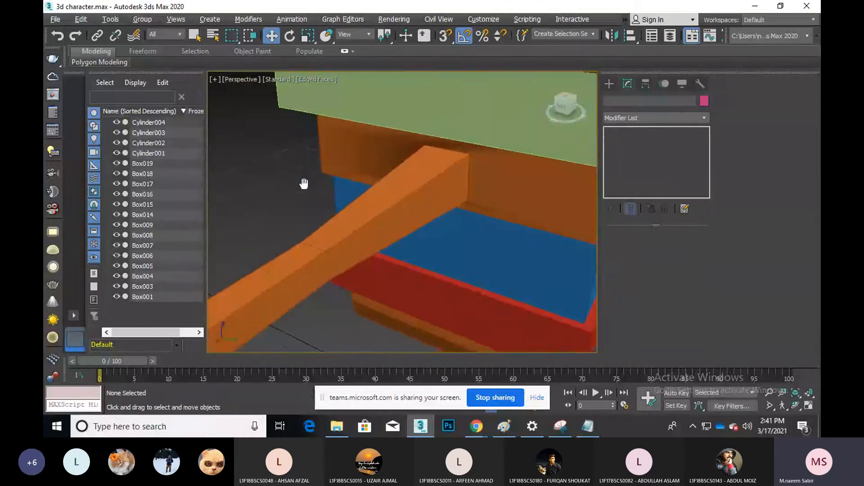
scroll(311, 184, "down", 5)
left_click(469, 193)
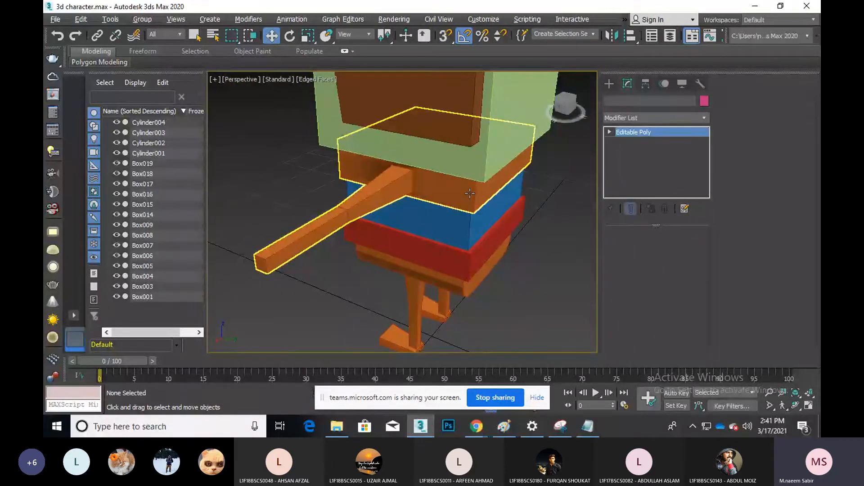
left_click(470, 193)
left_click(796, 405)
left_click_drag(388, 234, 521, 220)
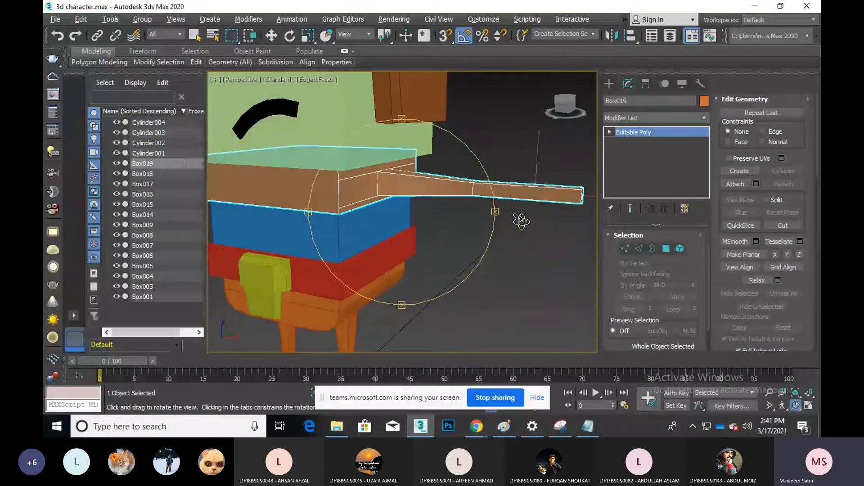
left_click_drag(429, 226, 440, 228)
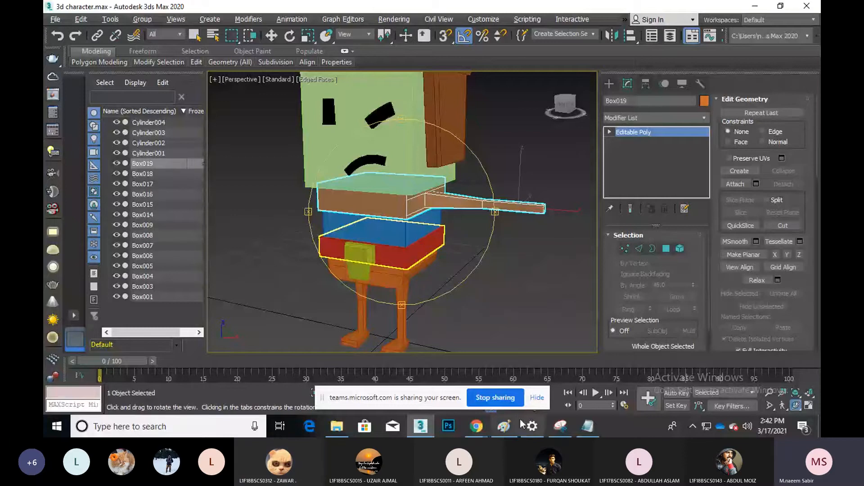
key("alt+Tab")
In Paint, sketch a checkmark in the inner square and an L-shaped arm bar below, then minimise Paint
mouse_move(176, 241)
left_mouse_down()
mouse_move(260, 198)
mouse_move(180, 242)
left_mouse_up()
mouse_move(199, 179)
left_mouse_down()
mouse_move(193, 206)
mouse_move(207, 177)
mouse_move(241, 182)
mouse_move(217, 229)
mouse_move(196, 230)
left_mouse_up()
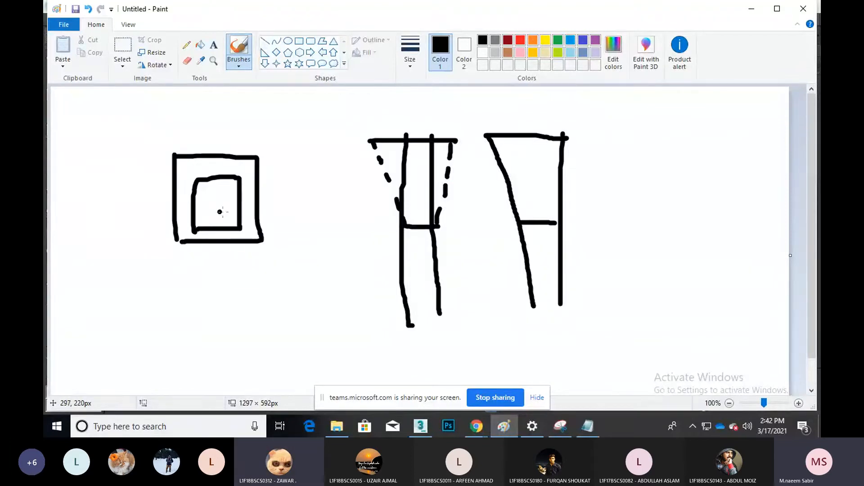
left_click_drag(233, 264, 231, 355)
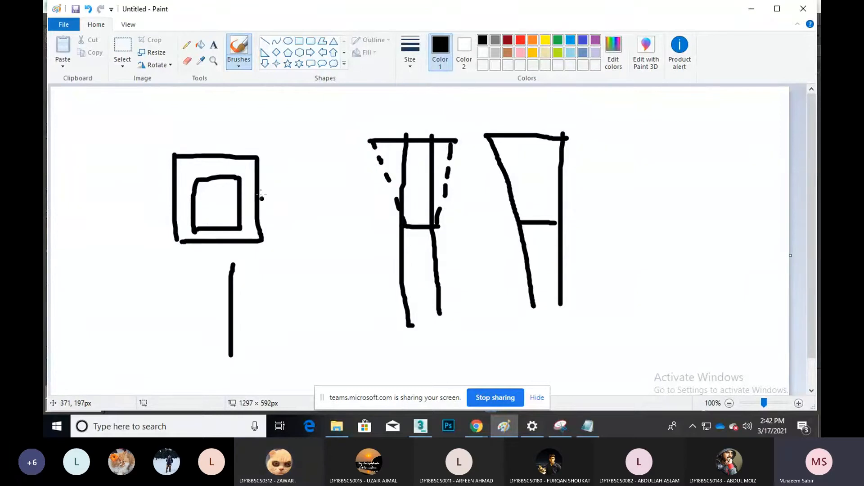
mouse_move(207, 197)
left_mouse_down()
mouse_move(206, 209)
mouse_move(234, 185)
left_mouse_up()
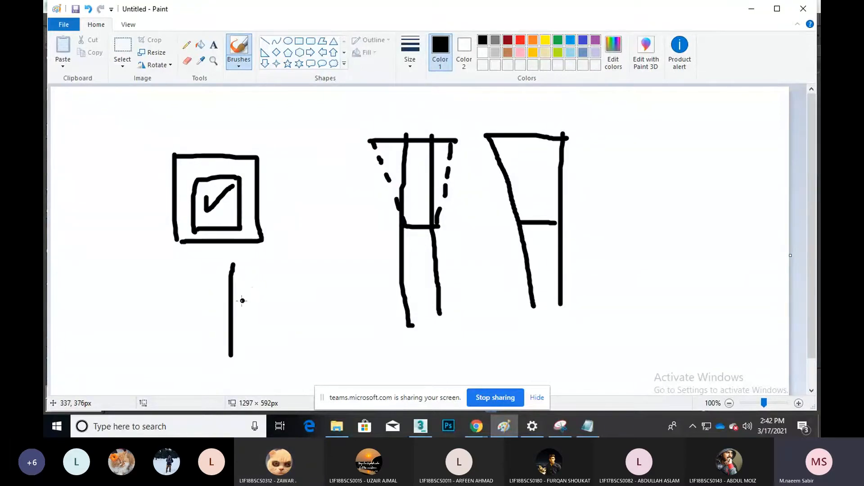
mouse_move(232, 291)
left_mouse_down()
mouse_move(331, 294)
mouse_move(387, 318)
mouse_move(232, 318)
left_mouse_up()
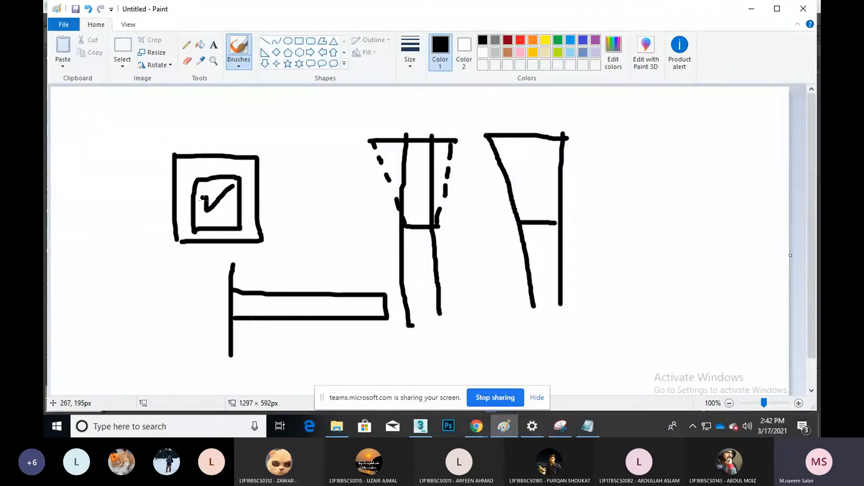
mouse_move(217, 186)
left_mouse_down()
mouse_move(205, 215)
mouse_move(220, 209)
left_mouse_up()
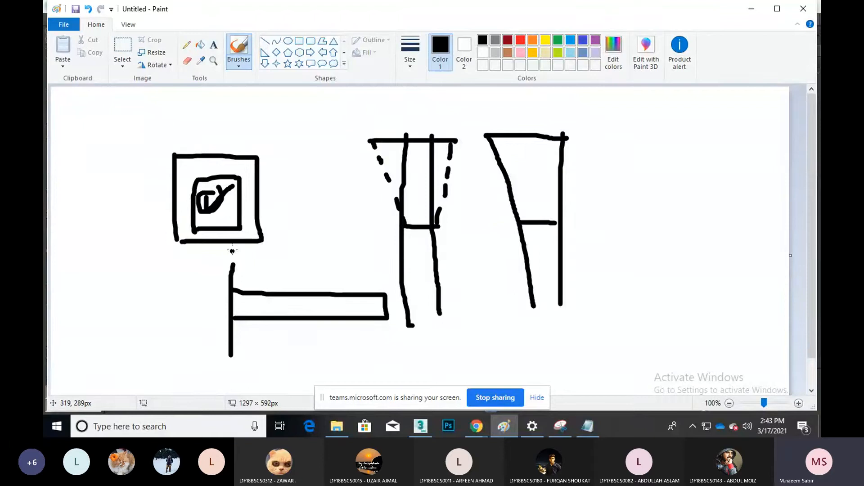
left_click(754, 8)
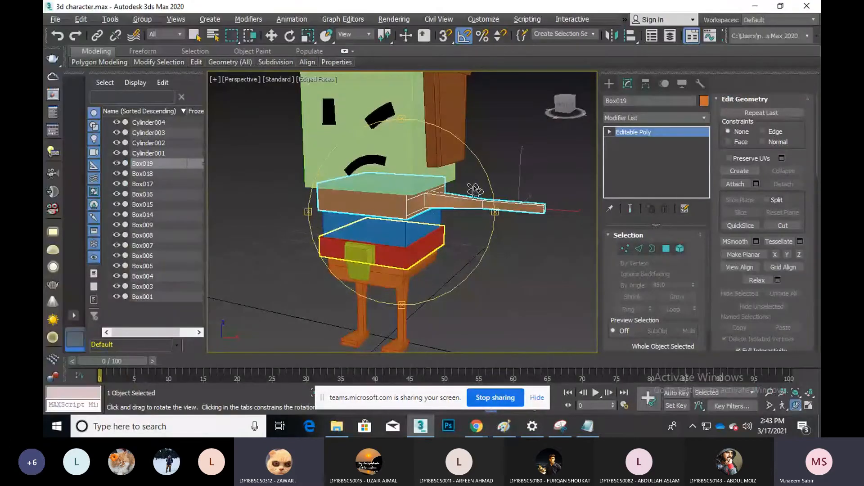
mouse_move(462, 417)
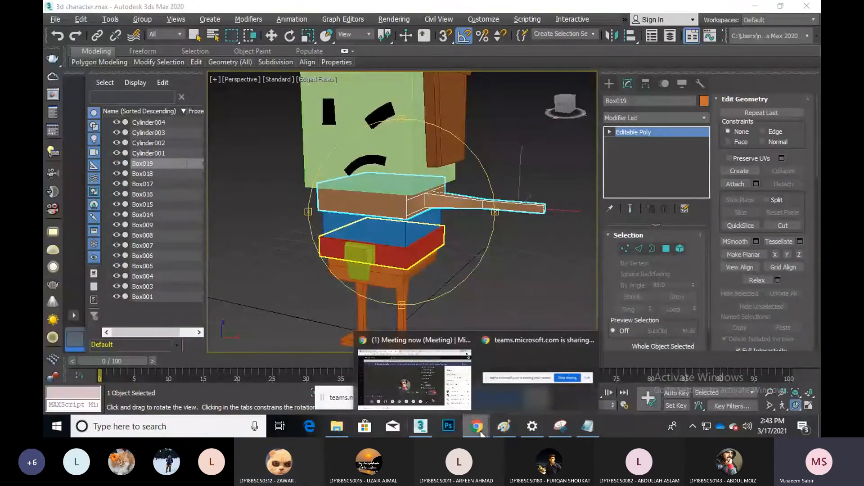
left_click(461, 409)
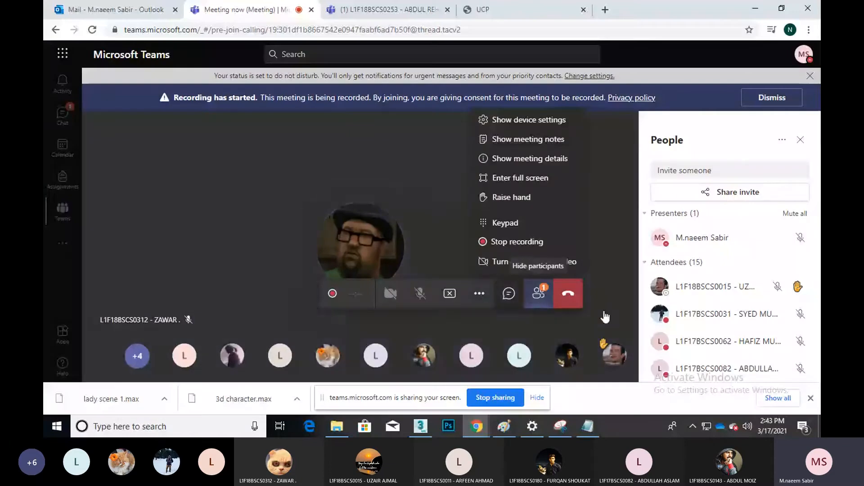
scroll(712, 310, "down", 10)
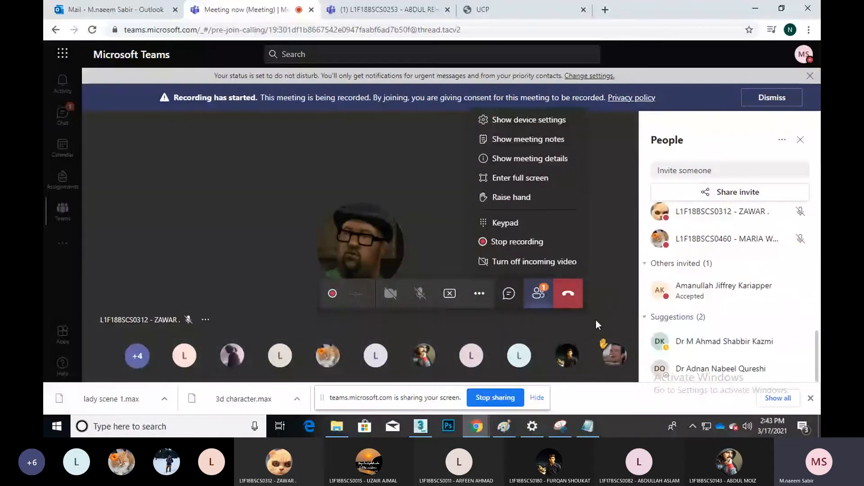
left_click(509, 293)
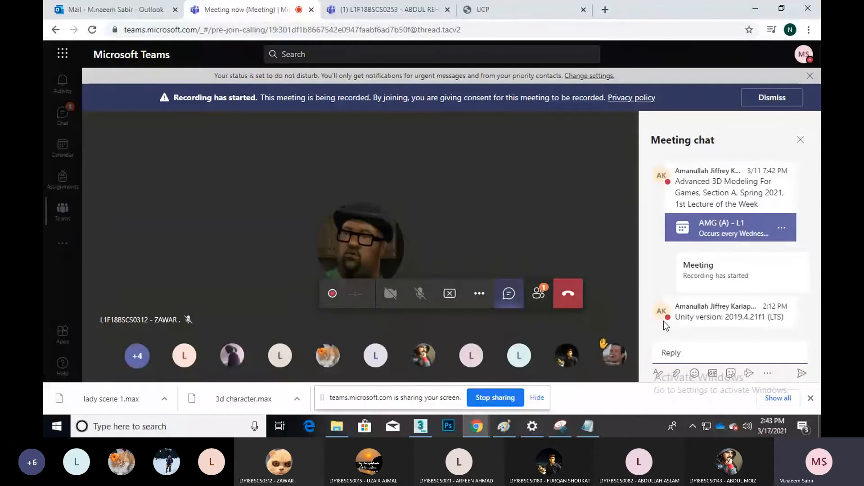
left_click(755, 7)
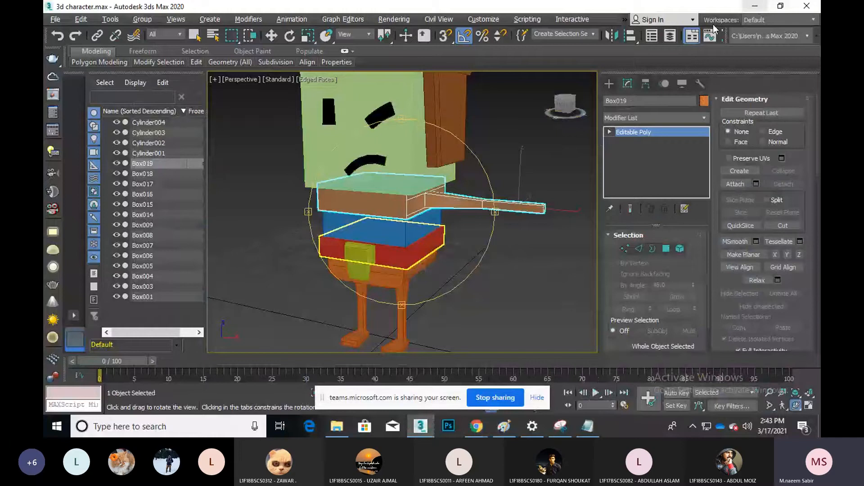
Switch to a Front wireframe view (F, F3), frame the arm, and deselect the torso-and-arm piece
left_click_drag(455, 216, 431, 215)
key("w")
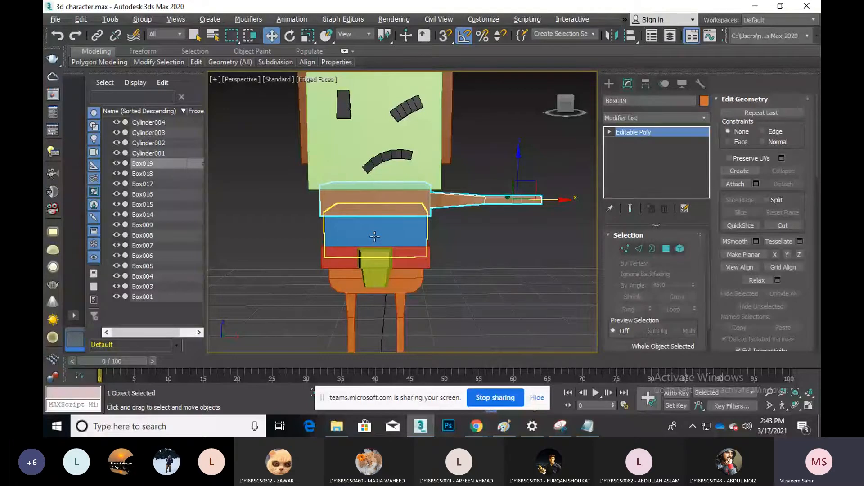
key("f")
key("F3")
scroll(382, 237, "down", 3)
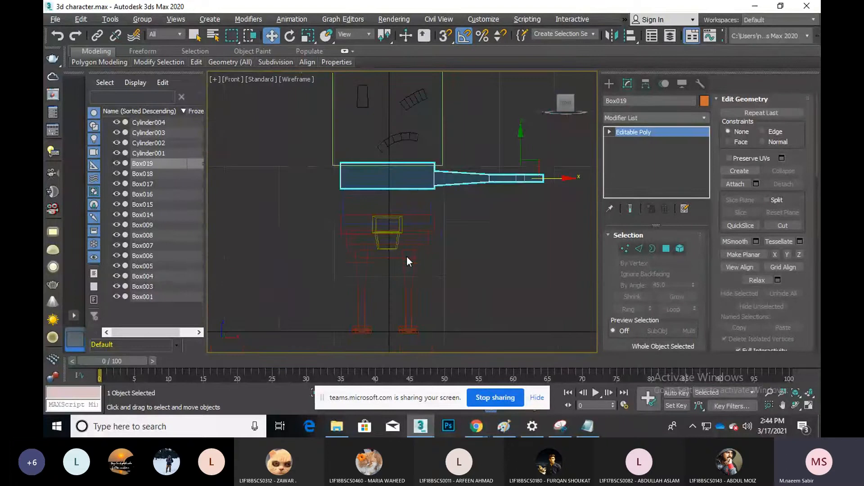
scroll(315, 193, "up", 2)
middle_click_drag(309, 195, 291, 220)
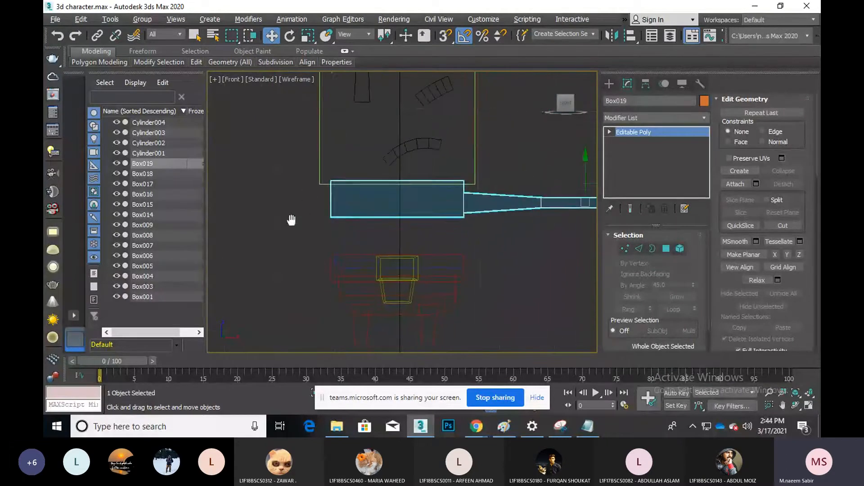
scroll(294, 225, "down", 2)
left_click(480, 243)
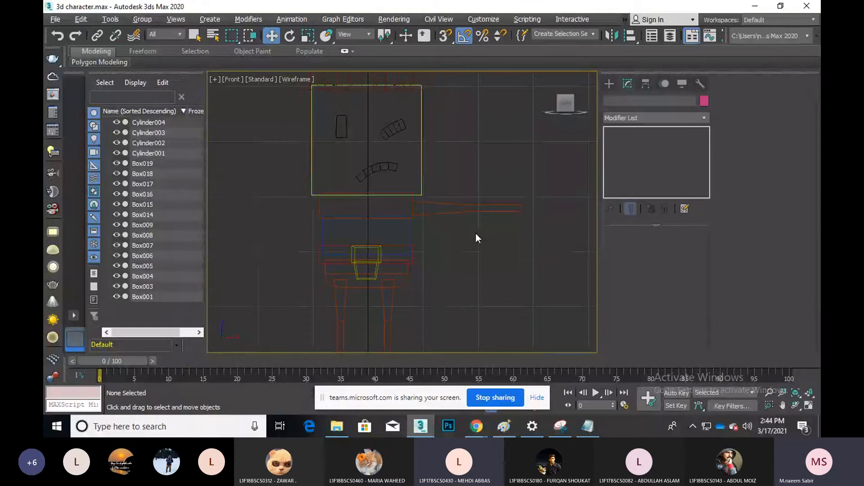
left_click(496, 203)
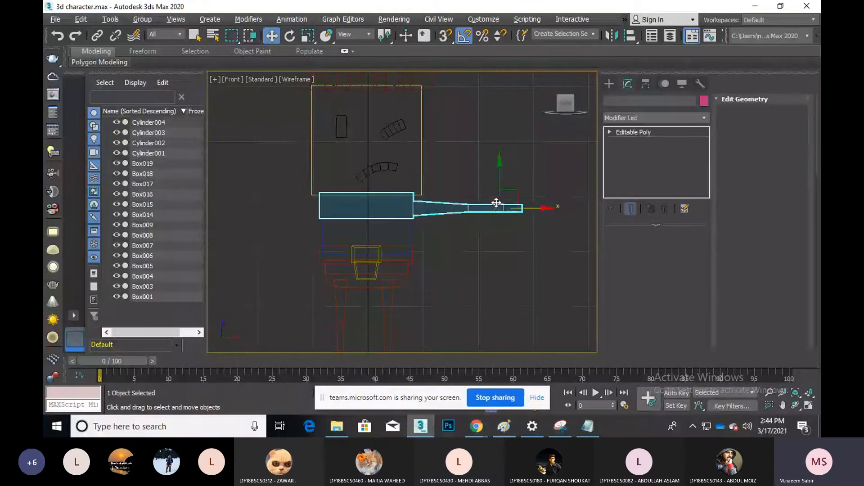
left_click(610, 35)
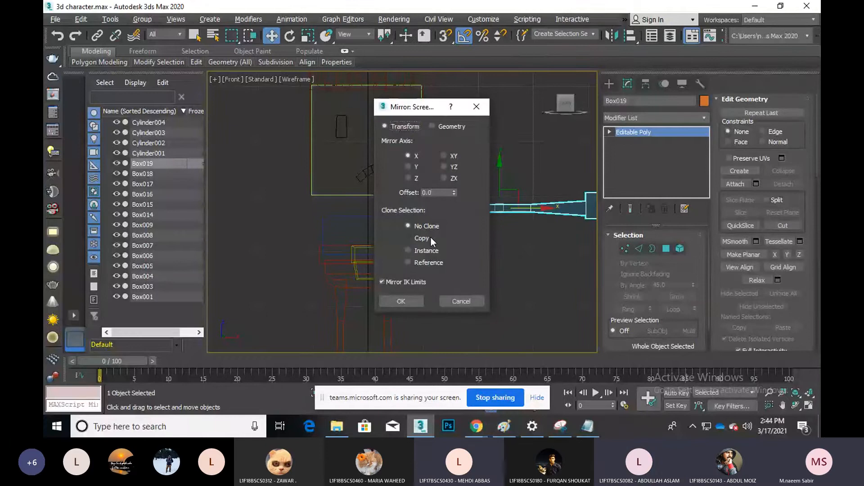
left_click_drag(410, 106, 624, 134)
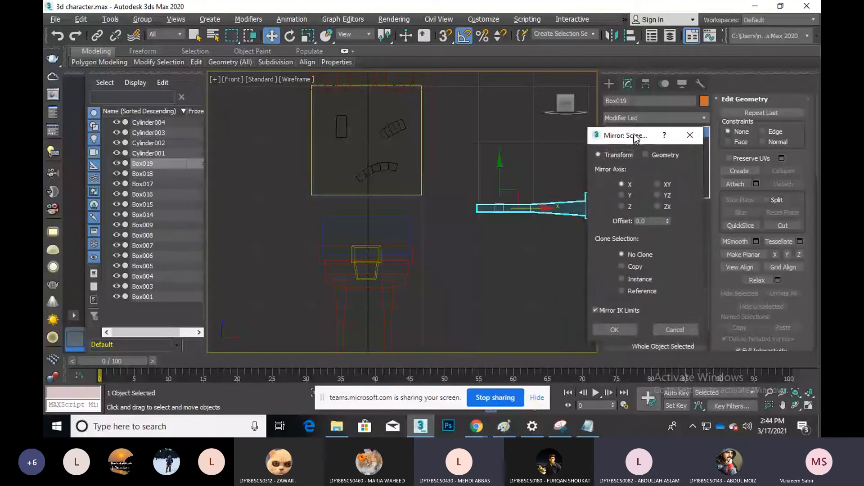
left_click(623, 265)
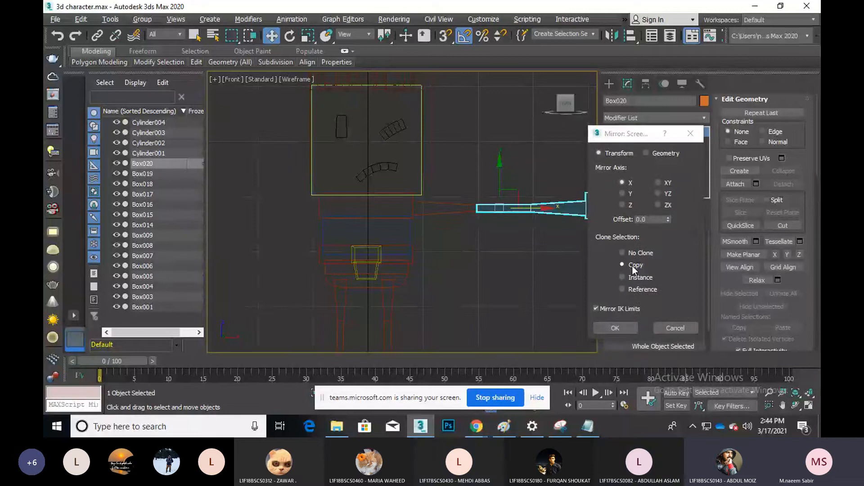
left_click(680, 328)
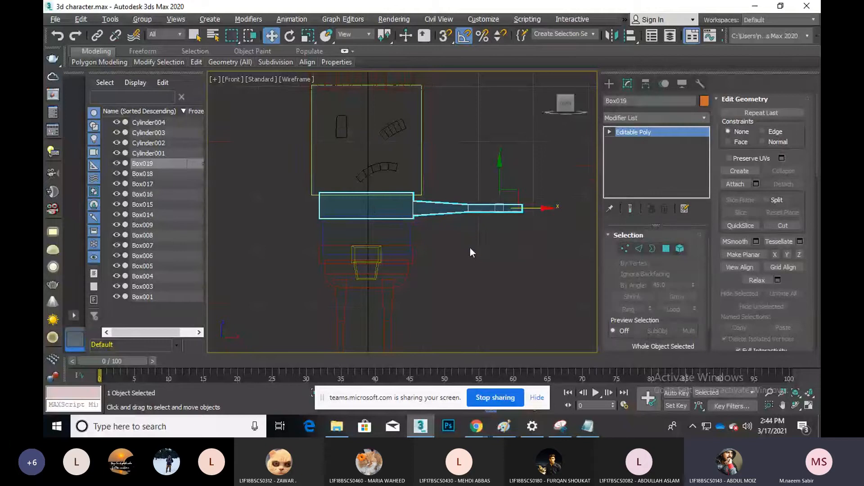
key("Delete")
scroll(444, 245, "up", 2)
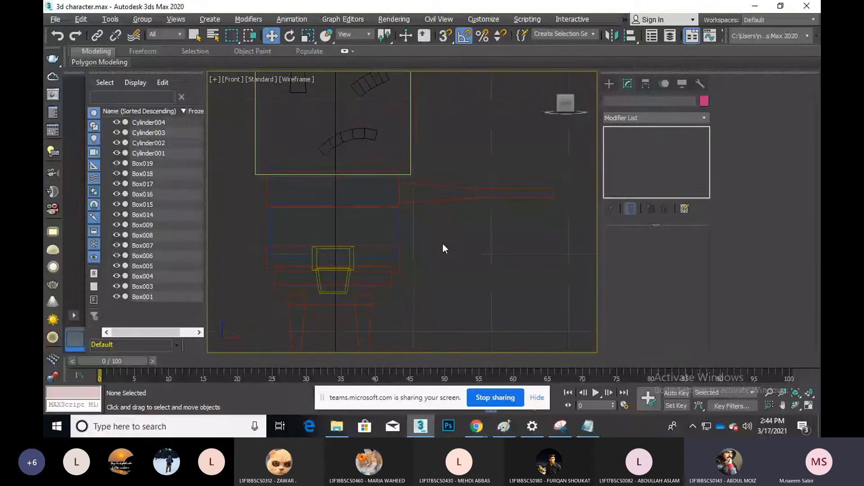
left_click(451, 201)
left_click(450, 201)
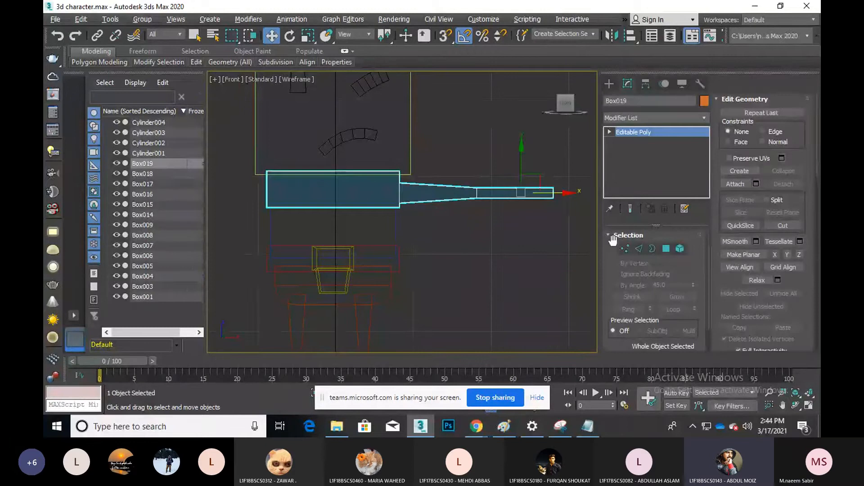
Enter Edge mode on Box019, toggle Swift Loop on and off, and restore the four-viewport layout
left_click(640, 249)
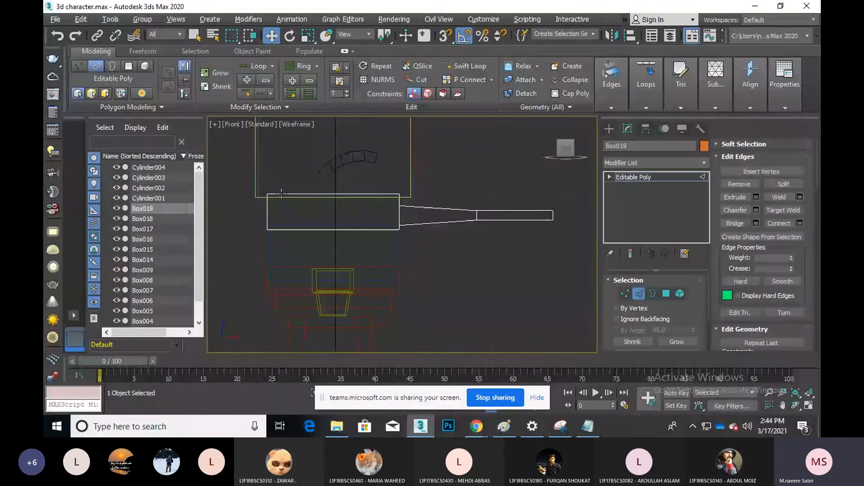
left_click(467, 68)
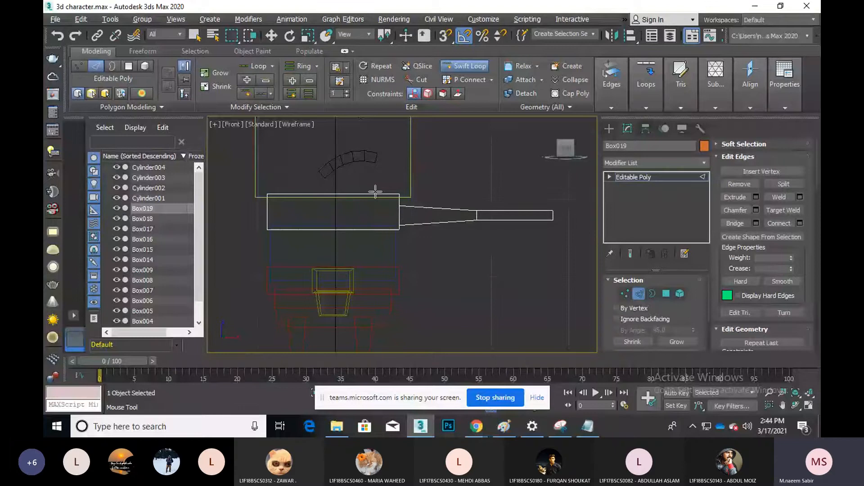
key("w")
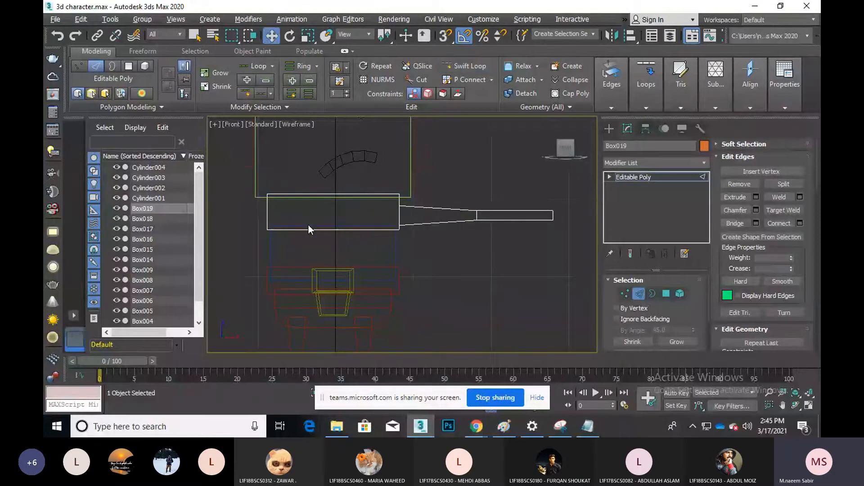
left_click(809, 405)
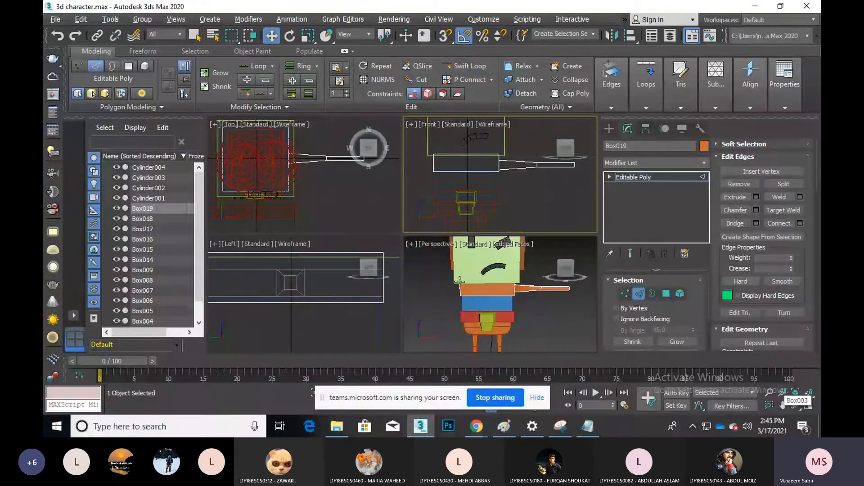
Select an arm edge, briefly toggle Swift Loop, zoom in, and exit Edge sub-object mode
middle_click_drag(500, 297, 502, 293, "alt")
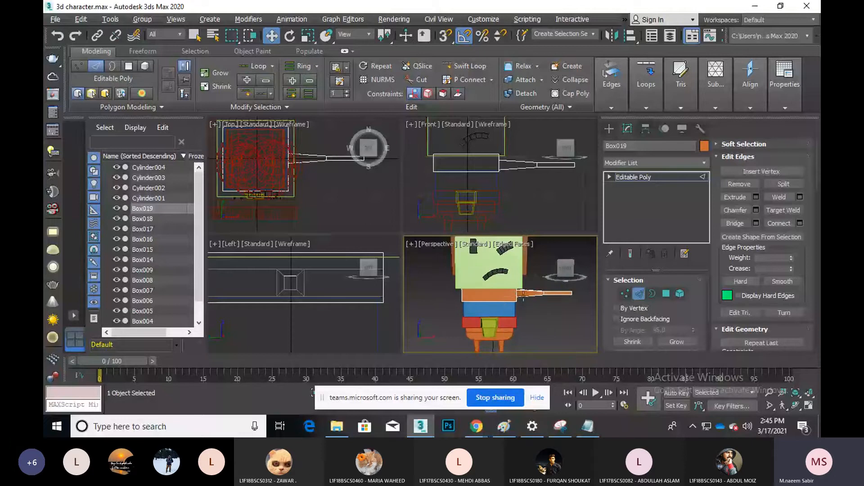
left_click(527, 294)
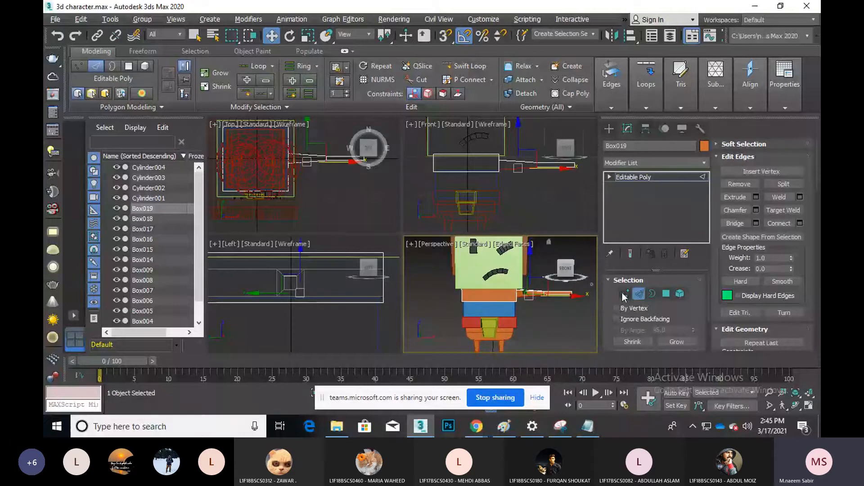
left_click(466, 66)
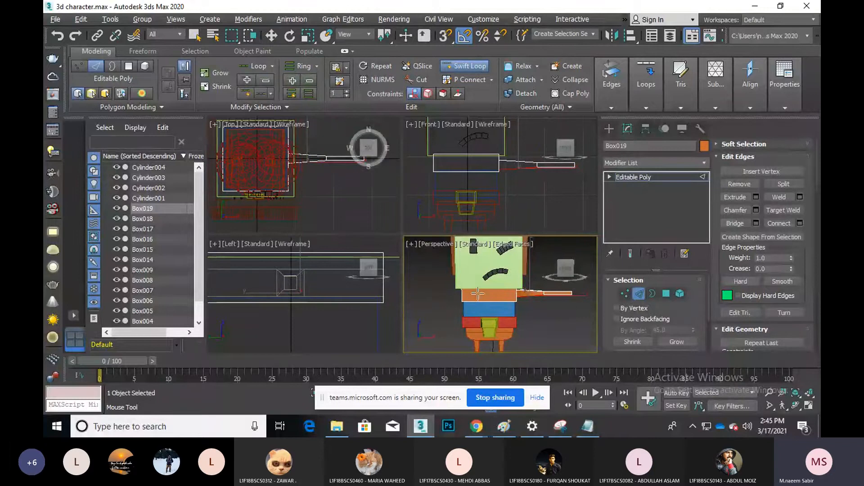
key("w")
scroll(509, 302, "up", 2)
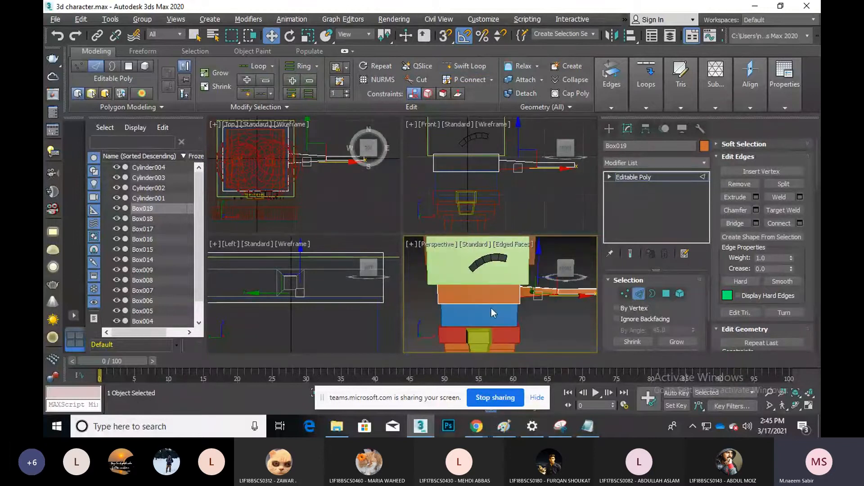
scroll(479, 160, "up", 1)
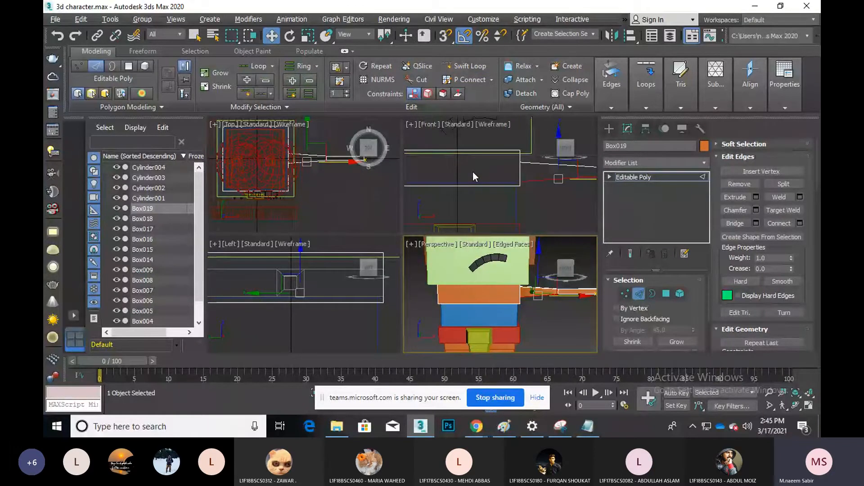
scroll(472, 172, "up", 1)
left_click(639, 294)
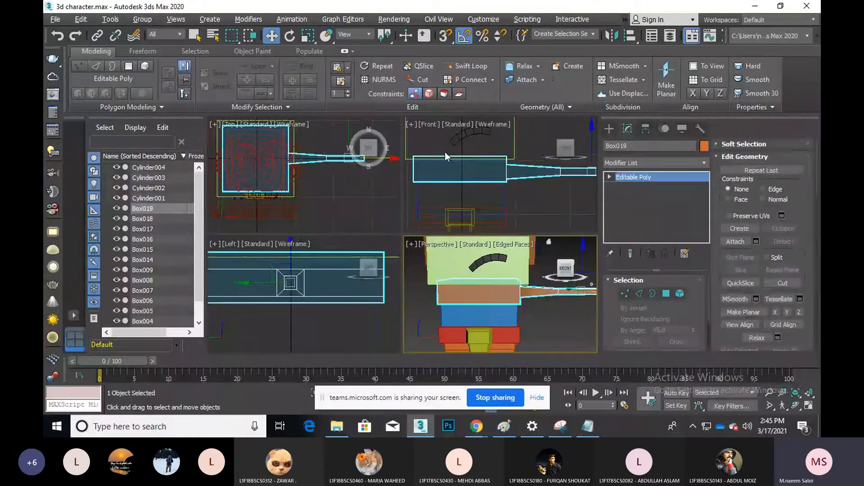
Reselect Box019 and, in Edge mode, select its top edge framed in the Front view
left_click(477, 174)
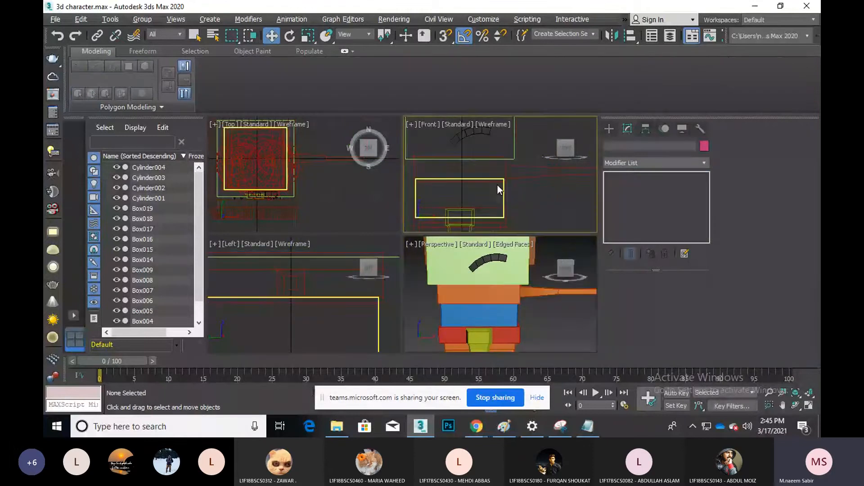
scroll(497, 185, "up", 3)
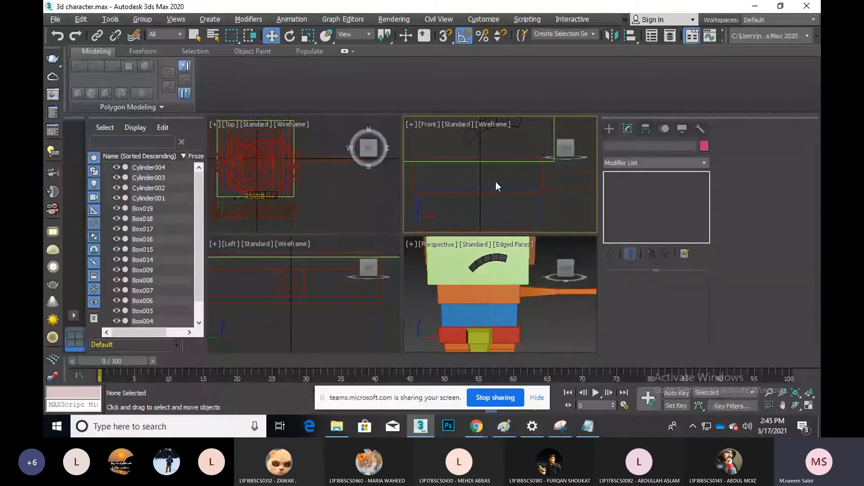
scroll(496, 182, "down", 2)
left_click(486, 166)
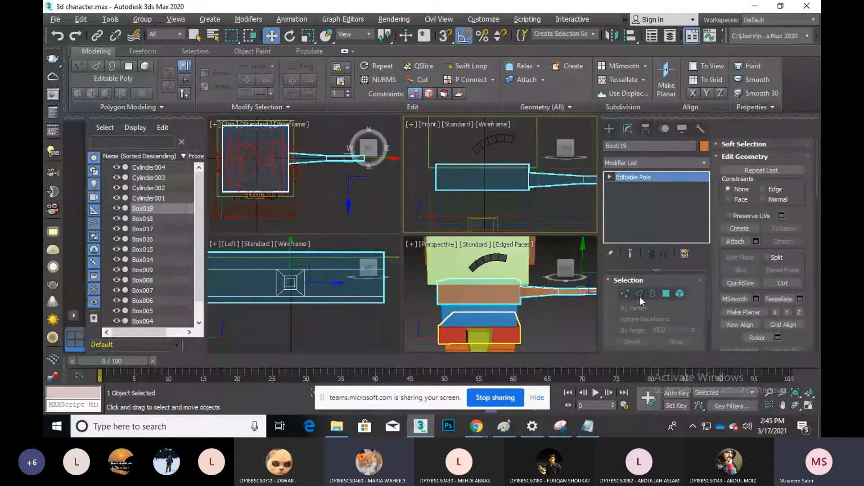
left_click(638, 294)
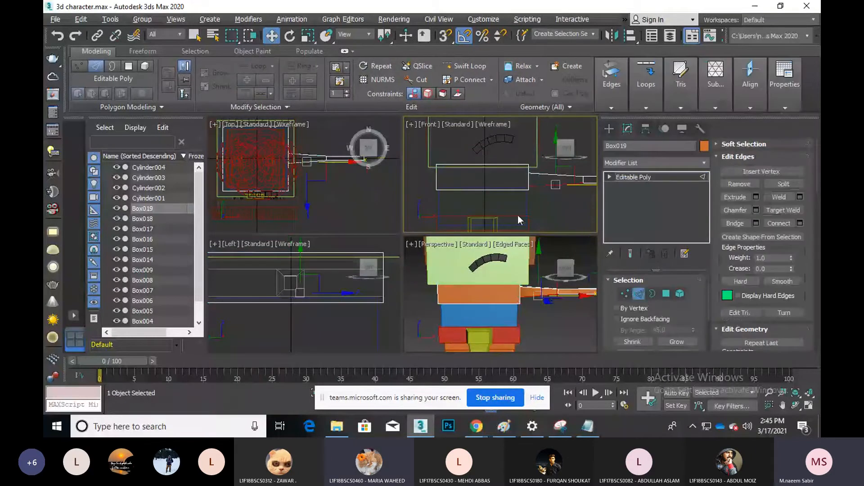
left_click(476, 164)
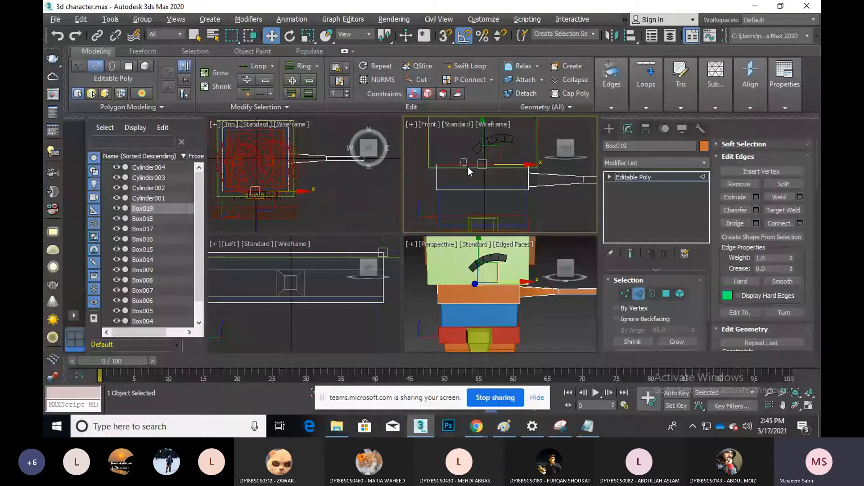
key("z")
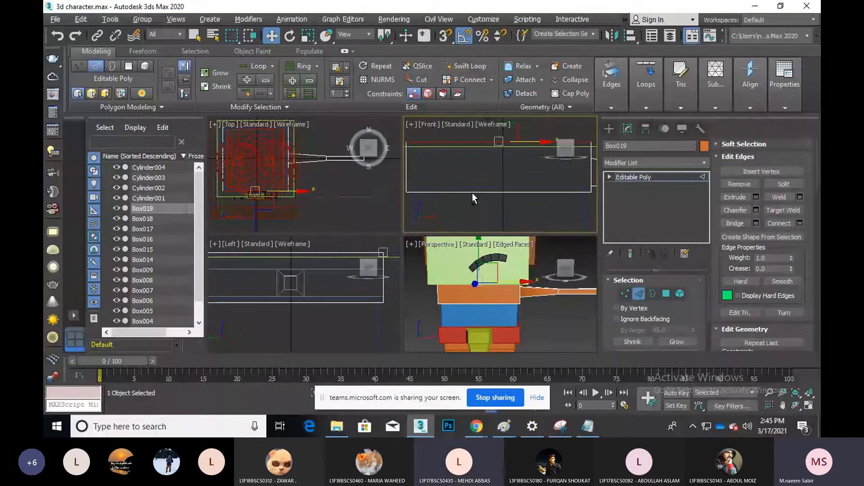
Connect Box019's top and bottom edges with a new edge, nudge it right, and exit Edge mode
left_click(481, 191)
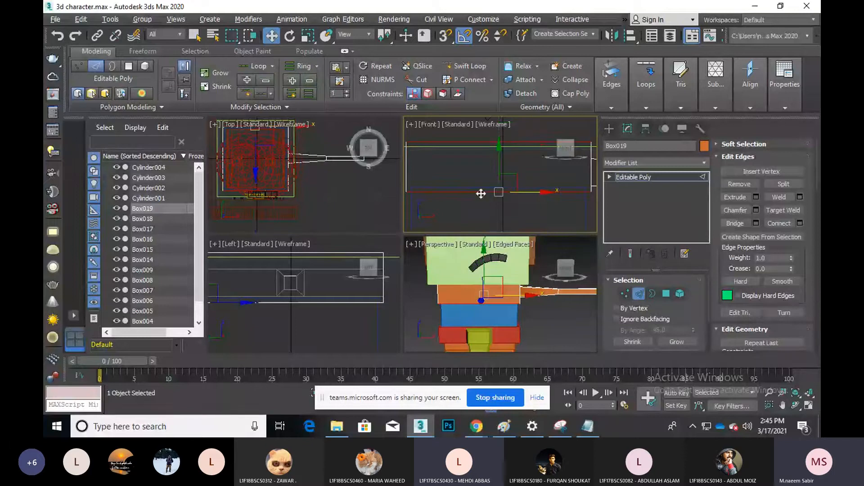
scroll(481, 191, "down", 2)
left_click(799, 223)
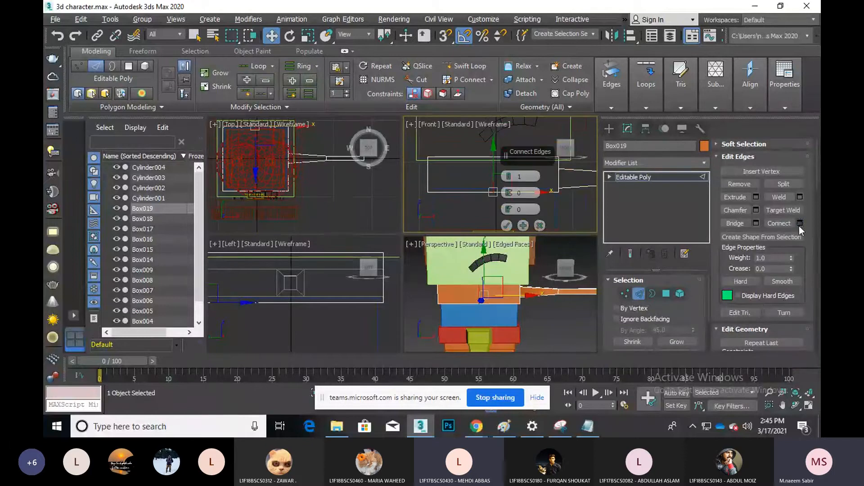
middle_click_drag(471, 171, 422, 169)
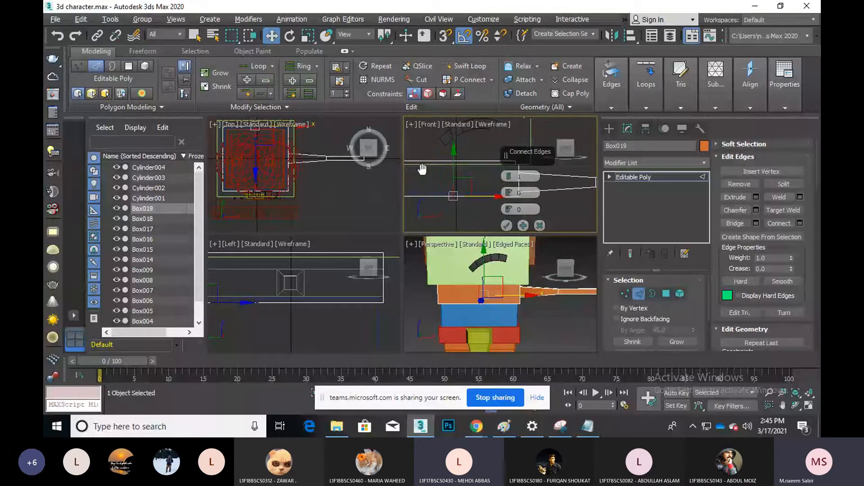
left_click(506, 225)
scroll(487, 187, "up", 2)
middle_click_drag(477, 185, 488, 187)
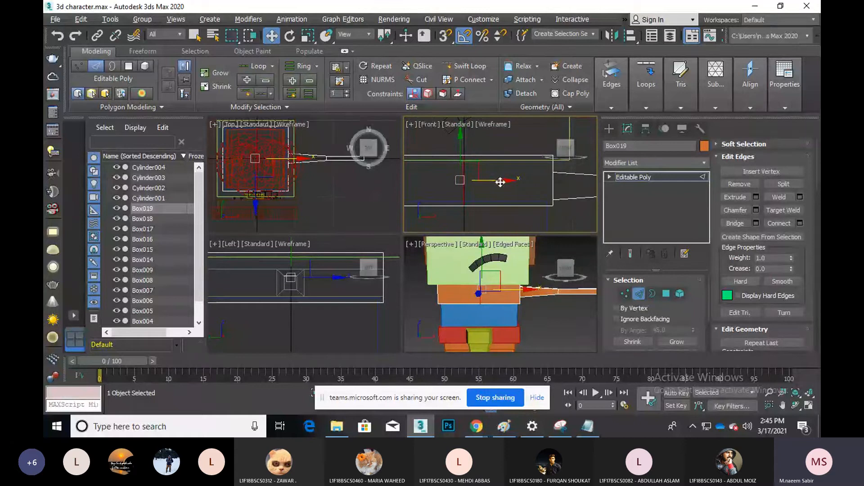
left_click_drag(501, 182, 503, 182)
scroll(468, 179, "up", 6)
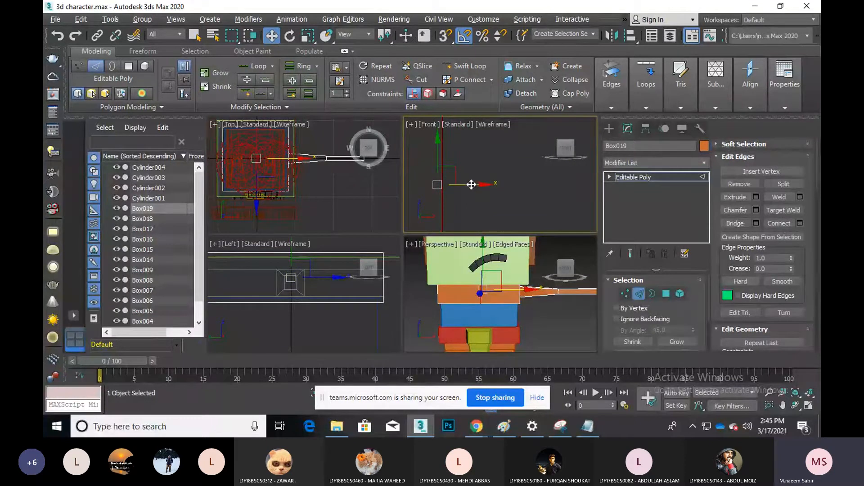
scroll(491, 191, "down", 5)
scroll(491, 191, "down", 4)
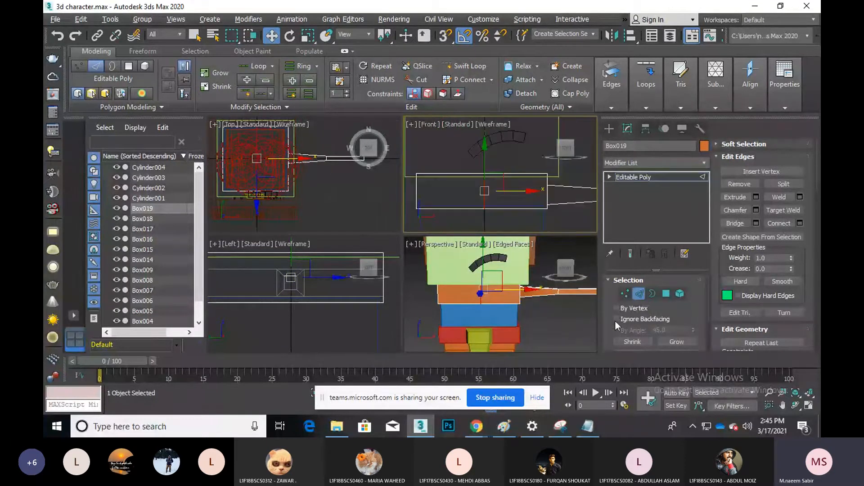
left_click(636, 294)
right_click(570, 320)
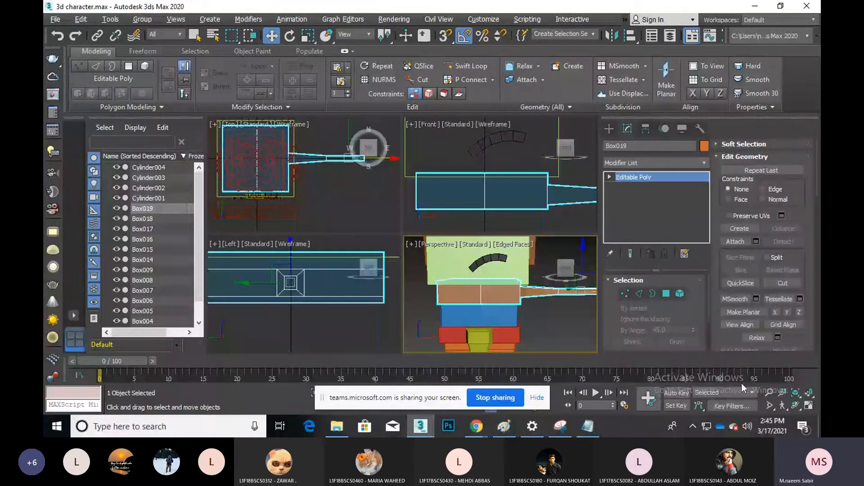
In Polygon mode, select Box019's left polygons in the Front view, delete them, and exit
left_click(796, 406)
left_click_drag(501, 298, 486, 251)
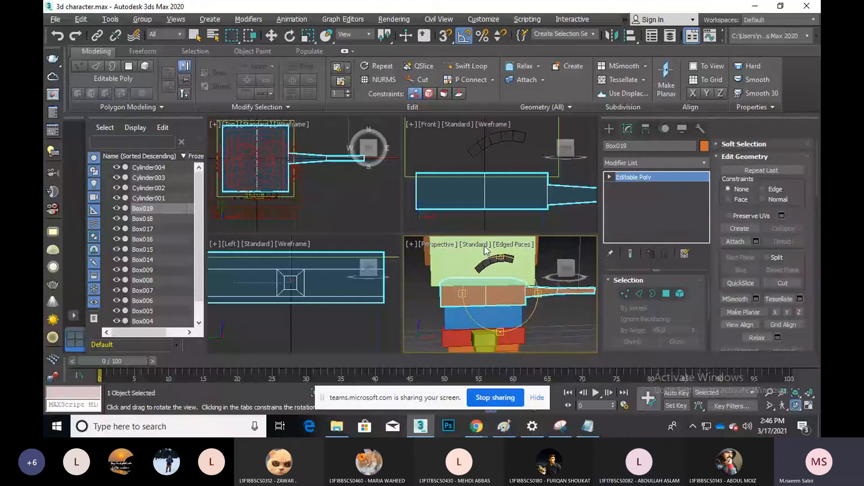
right_click(485, 251)
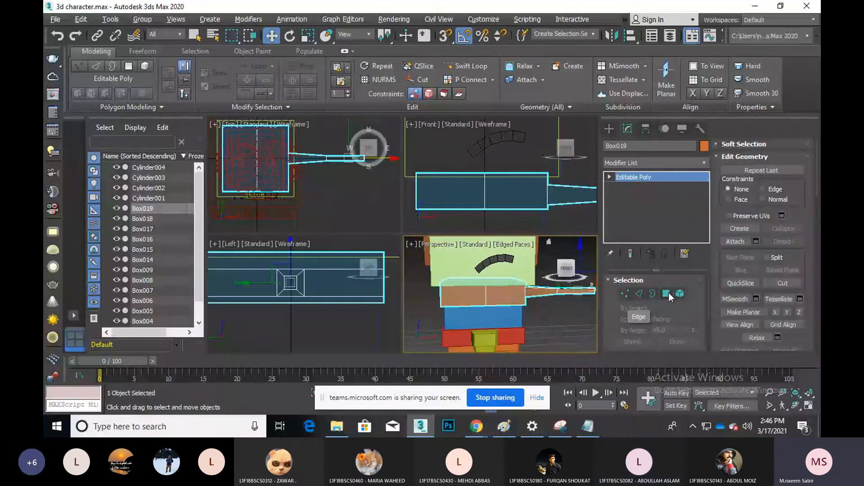
left_click(667, 294)
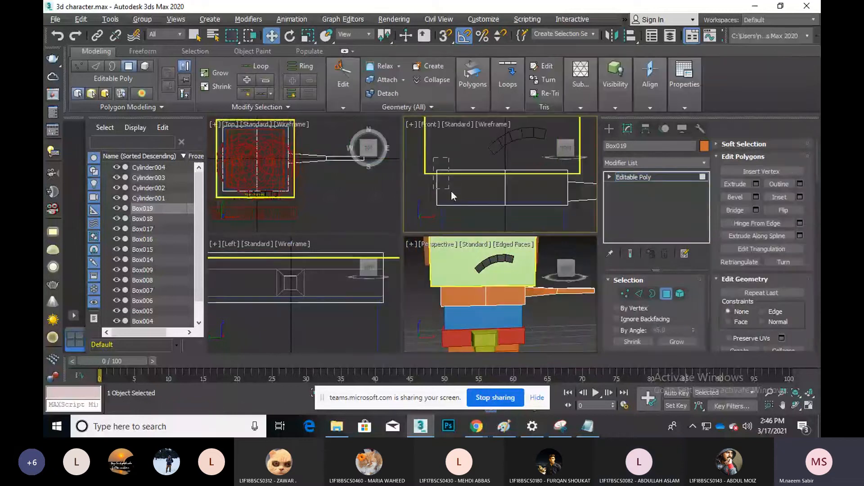
left_click_drag(458, 215, 458, 215)
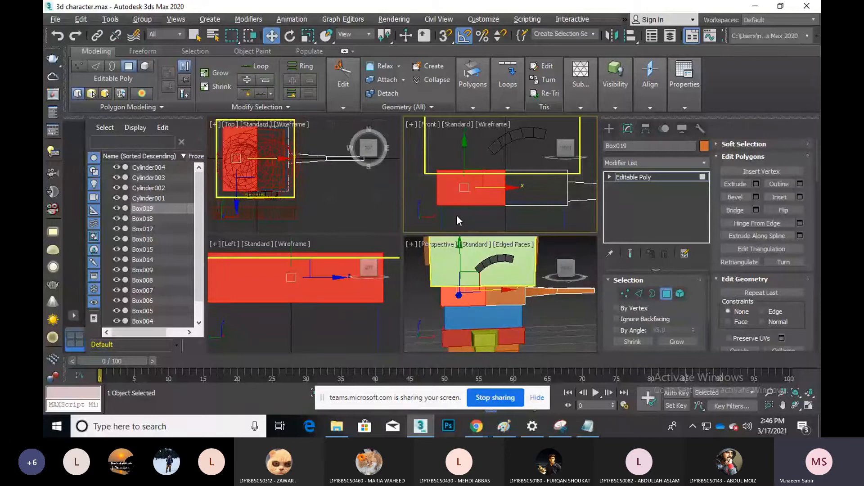
key("Delete")
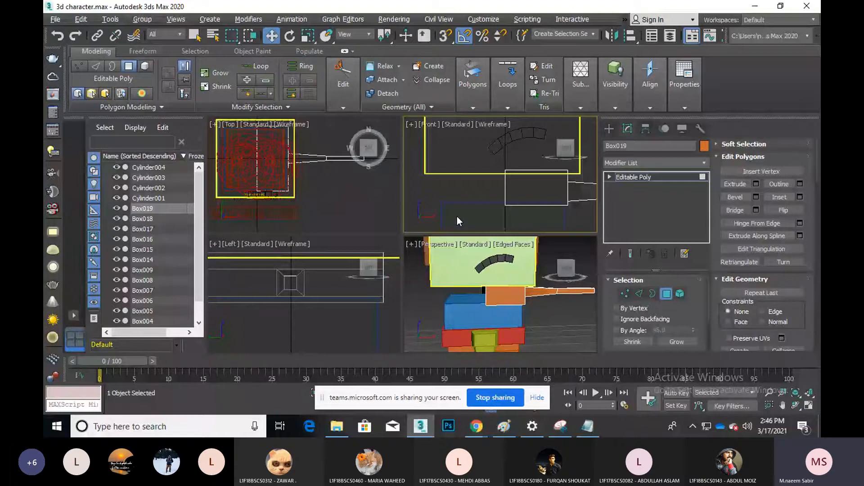
middle_click_drag(510, 194, 484, 199)
key("4")
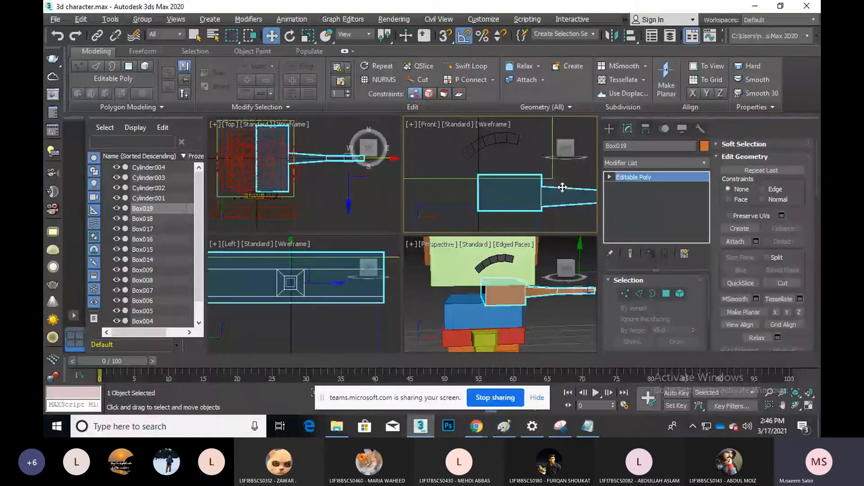
middle_click_drag(562, 187, 536, 191)
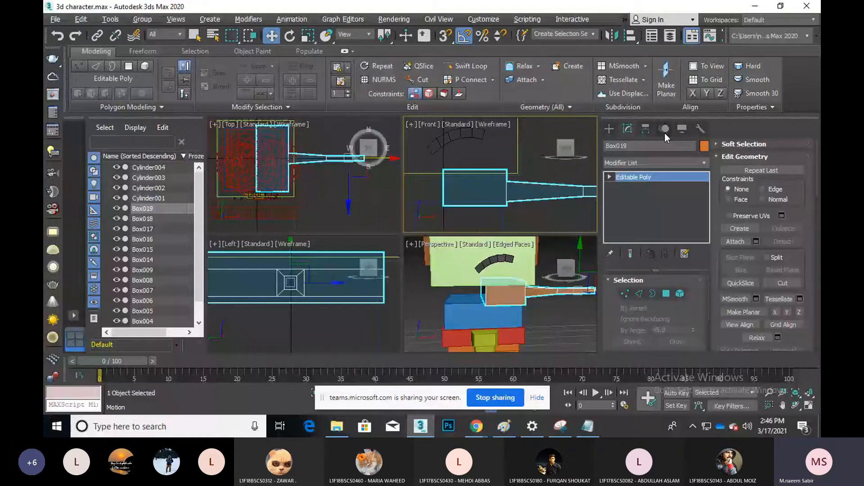
With Affect Pivot Only, center Box019's pivot and slide it along X onto the left edge
left_click(646, 129)
left_click(661, 207)
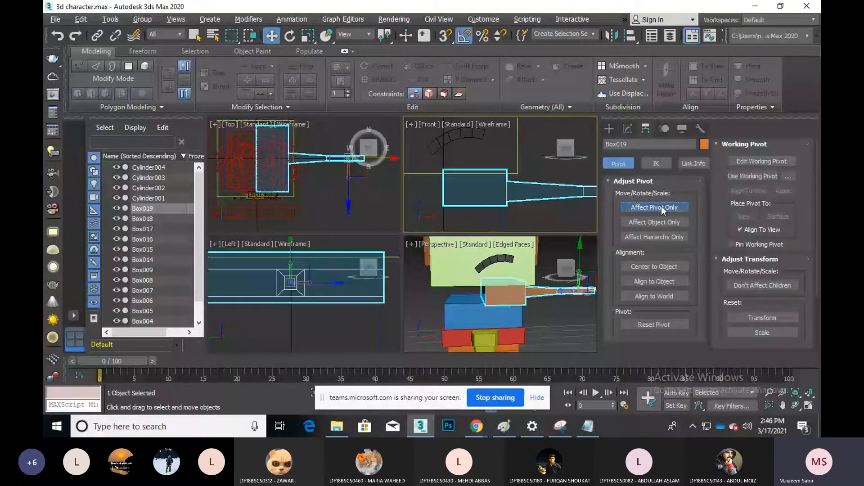
left_click(654, 267)
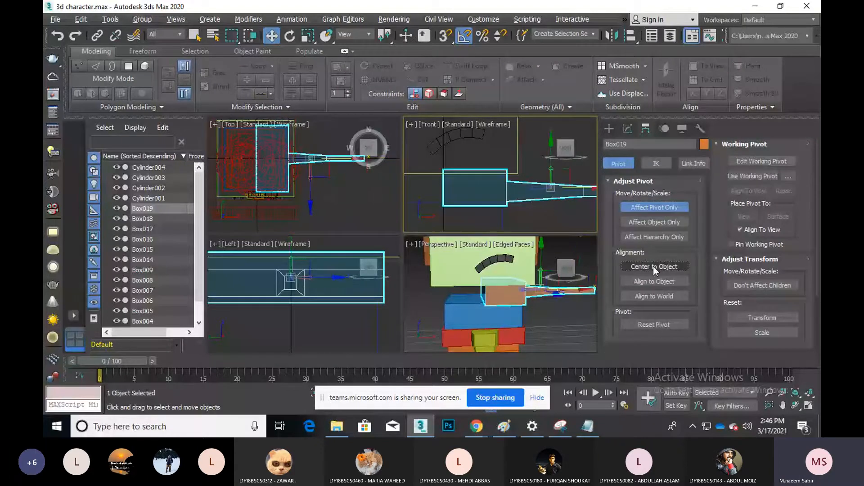
scroll(441, 185, "up", 3)
left_click_drag(580, 187, 473, 191)
scroll(443, 188, "up", 5)
scroll(472, 191, "up", 3)
middle_click_drag(447, 219, 505, 202)
left_click_drag(500, 186, 472, 181)
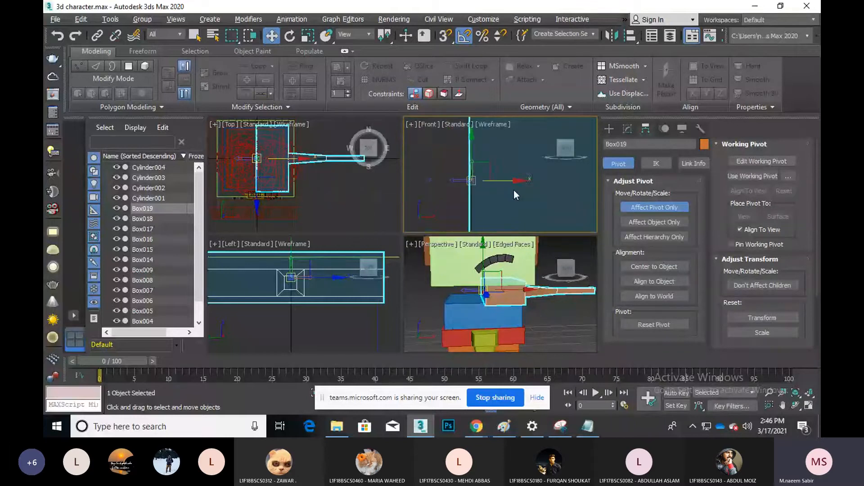
middle_click_drag(515, 194, 537, 184)
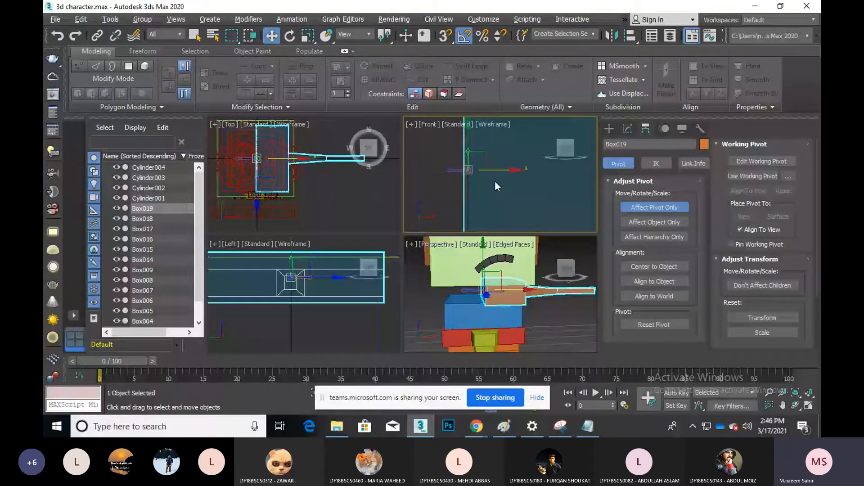
left_click(618, 163)
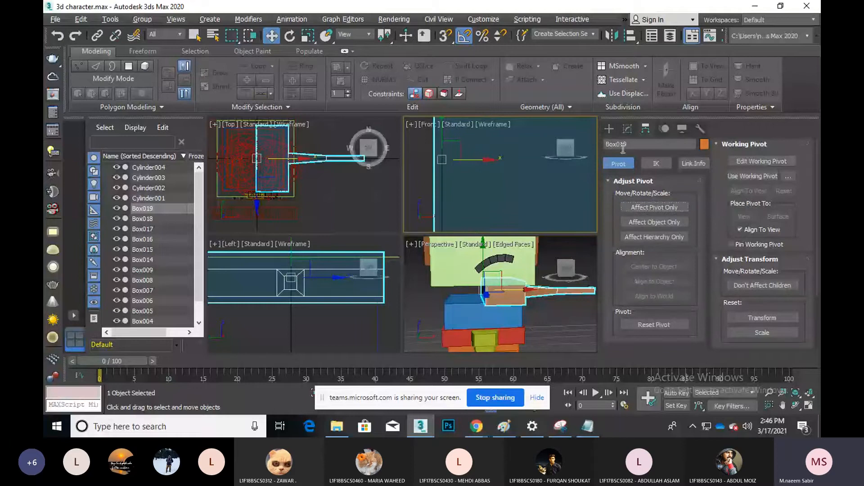
Return to Editable Poly and select an edge of Box019 in the Front view
left_click(627, 128)
left_click(638, 294)
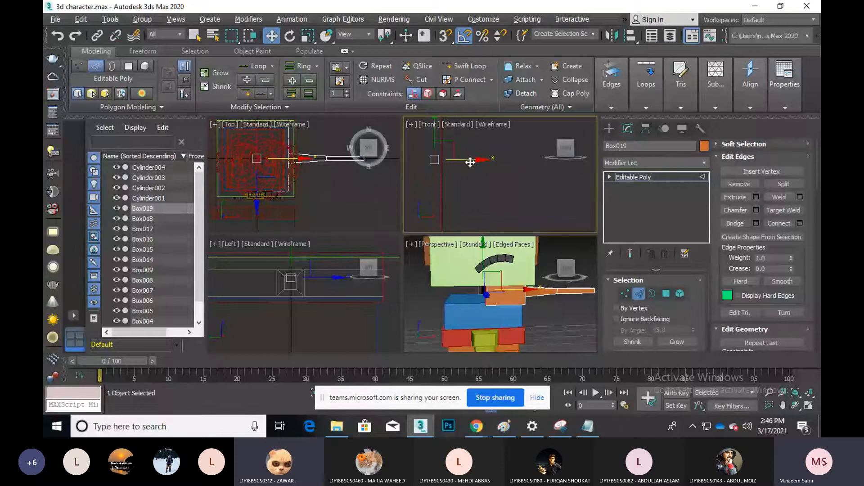
scroll(445, 184, "up", 2)
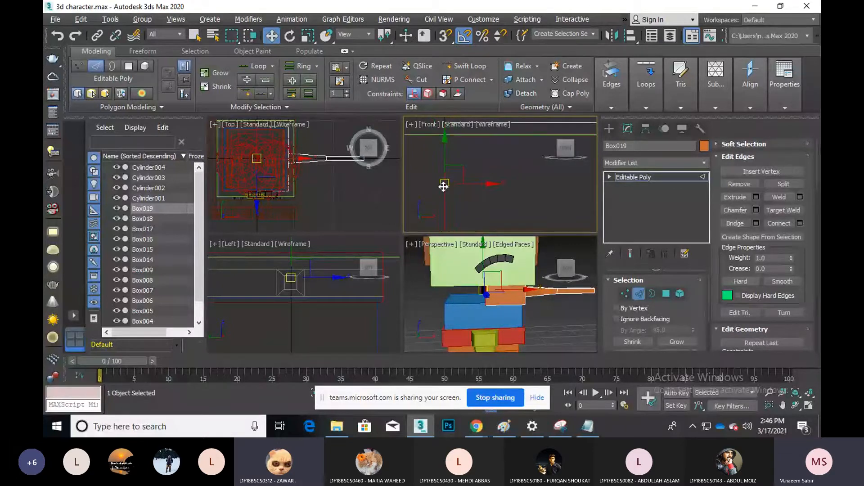
left_click(443, 186)
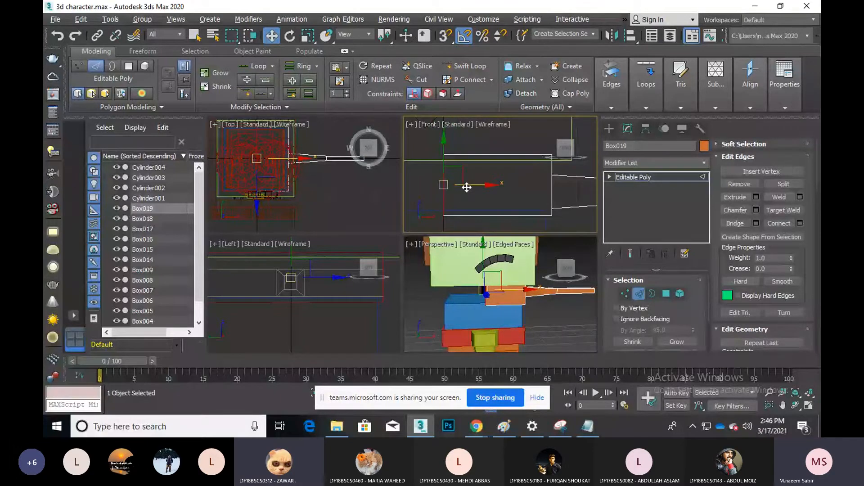
Exit Edge level, switch to the Teams meeting, and view the first chat photo full size
key("2")
mouse_move(476, 426)
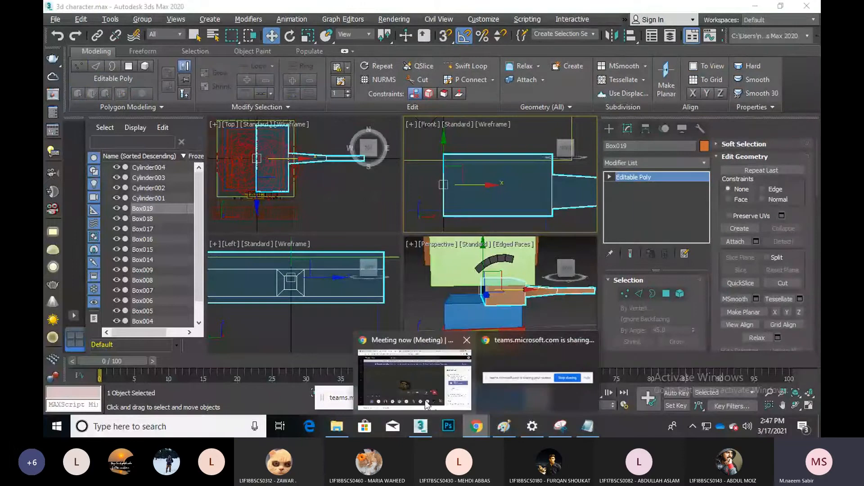
left_click(426, 403)
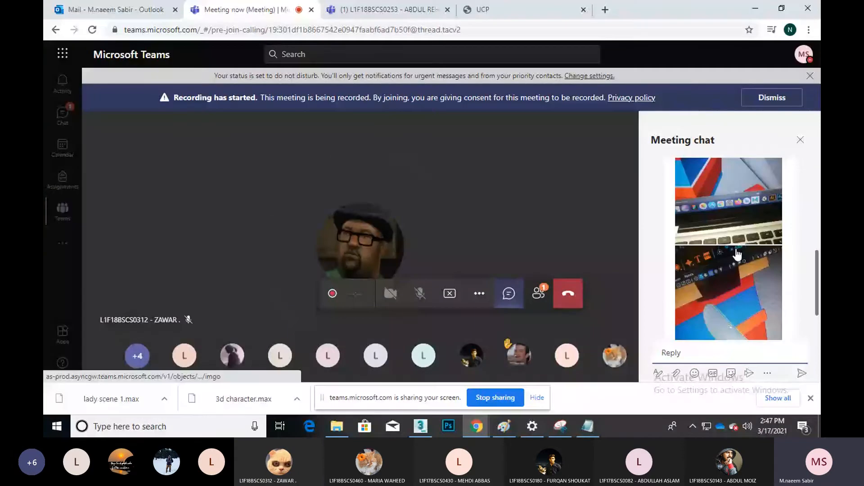
left_click(736, 255)
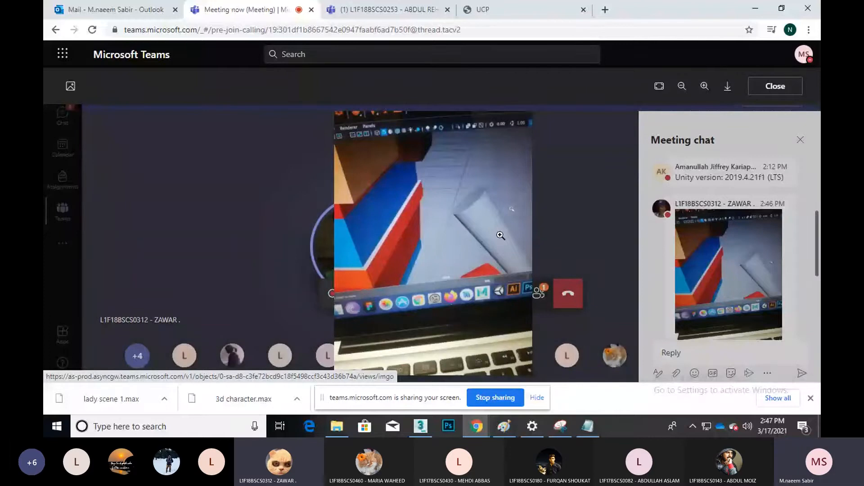
left_click(561, 243)
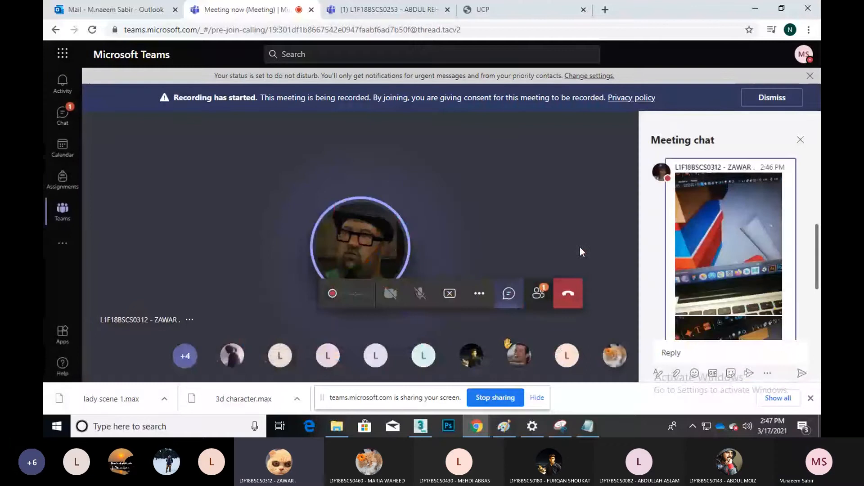
View the next chat photo of the 3ds Max arm model full size, then close it
scroll(714, 273, "down", 3)
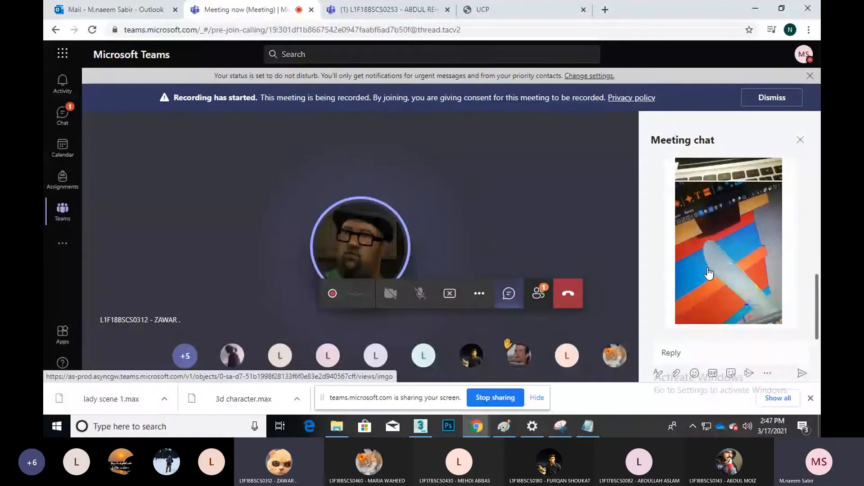
left_click(715, 273)
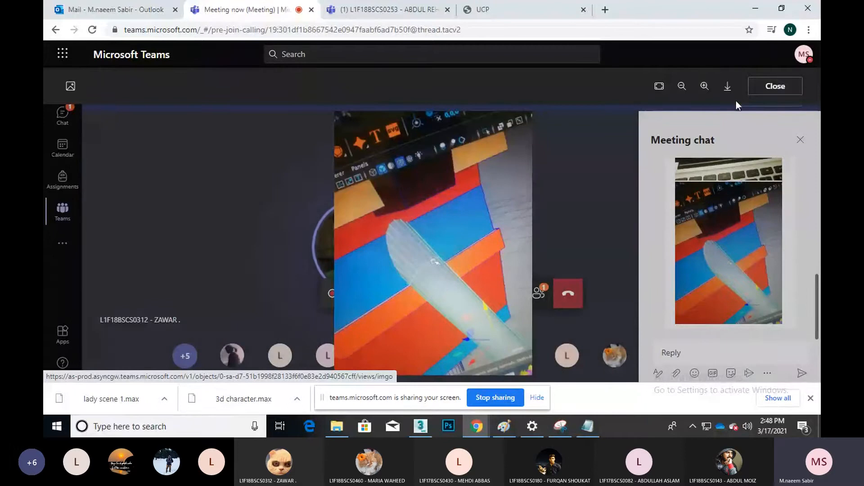
left_click(765, 90)
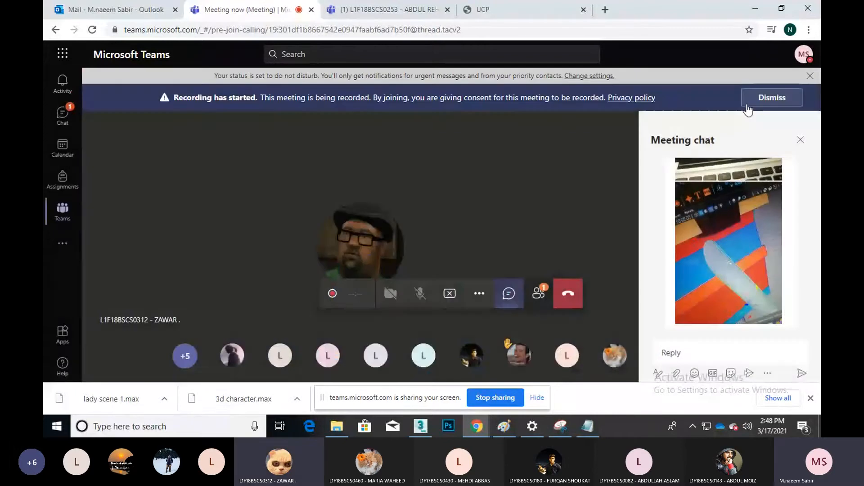
Mirror Box019 on X as an Instance to create Box020, then deselect and pan the Perspective view
left_click(757, 8)
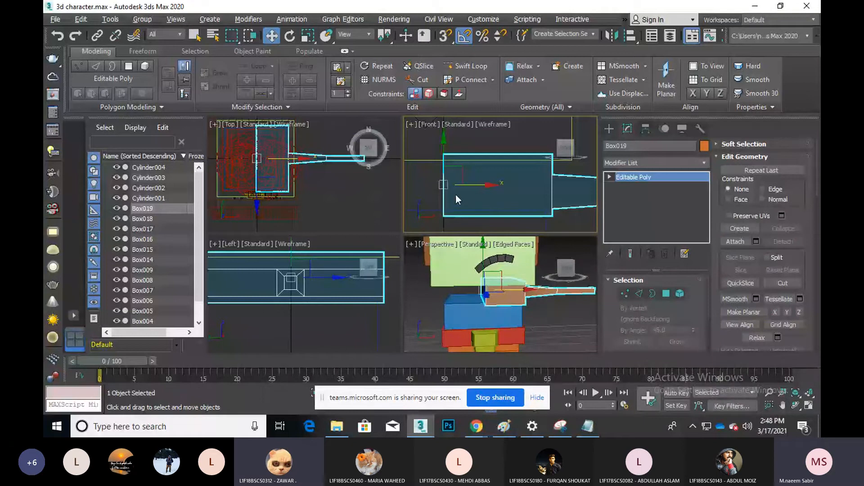
left_click(455, 194)
scroll(456, 195, "down", 2)
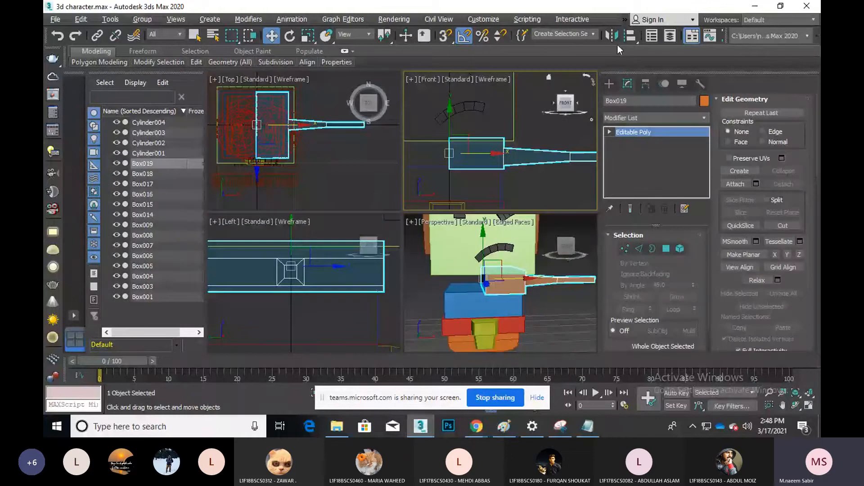
left_click(614, 36)
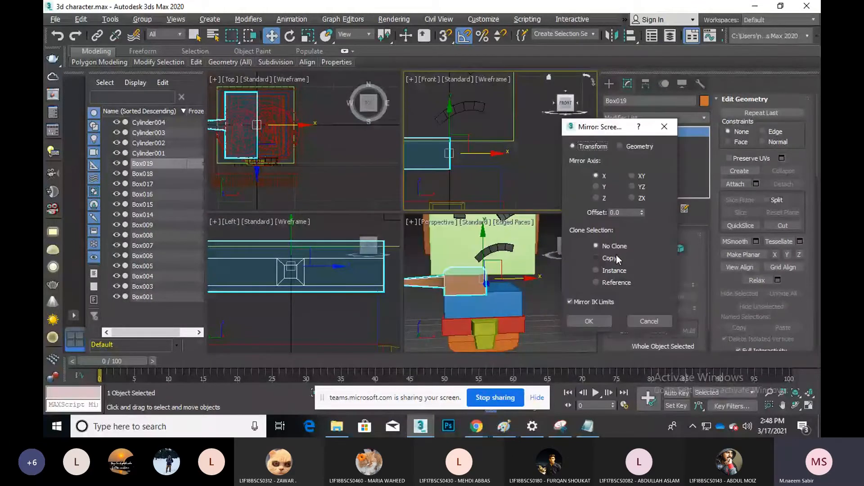
left_click(615, 270)
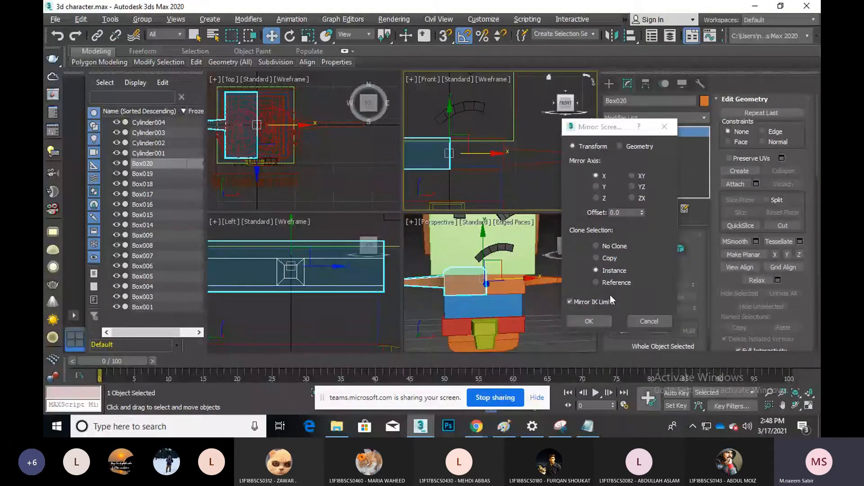
left_click(598, 320)
left_click(565, 320)
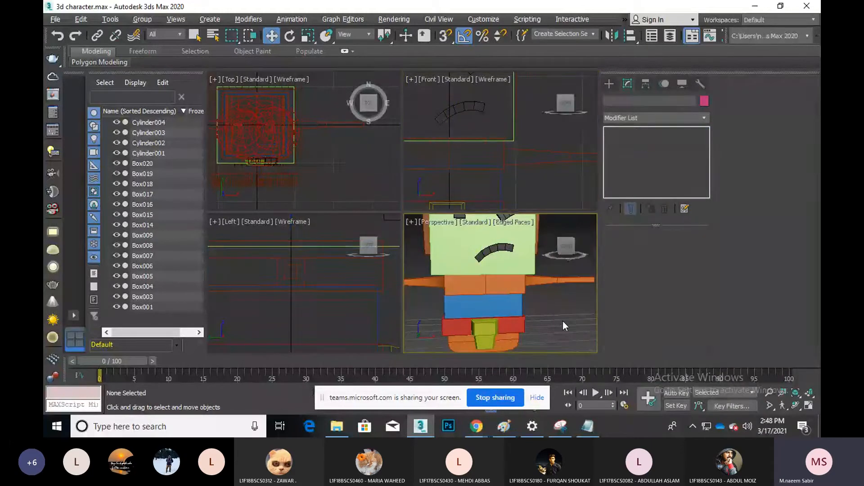
middle_click_drag(558, 316, 525, 306)
scroll(517, 315, "down", 3)
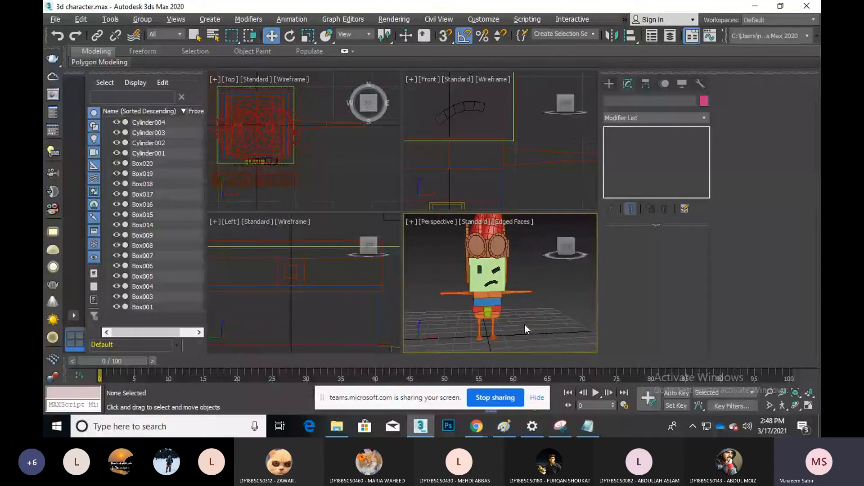
middle_click_drag(543, 294, 529, 304)
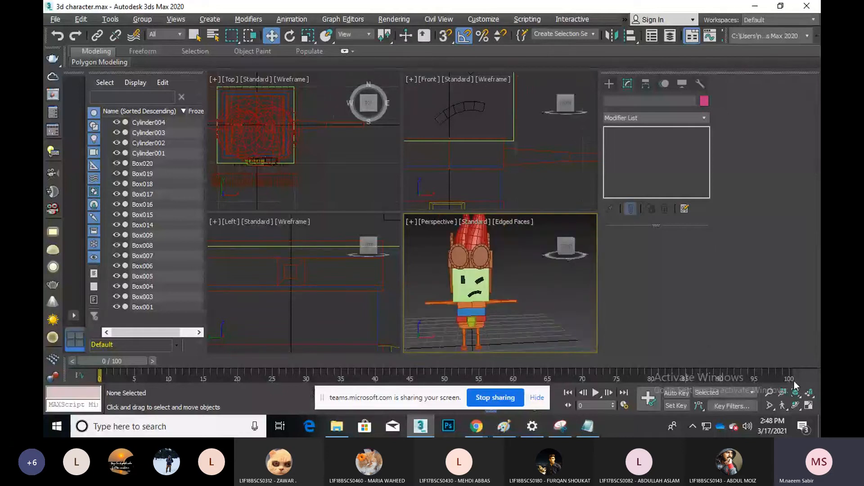
left_click(808, 406)
middle_click_drag(494, 221, 525, 270)
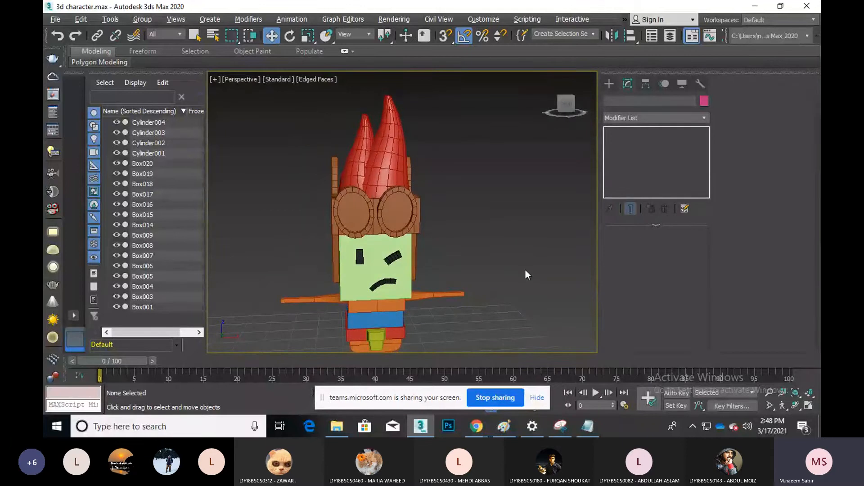
middle_click_drag(482, 243, 484, 186)
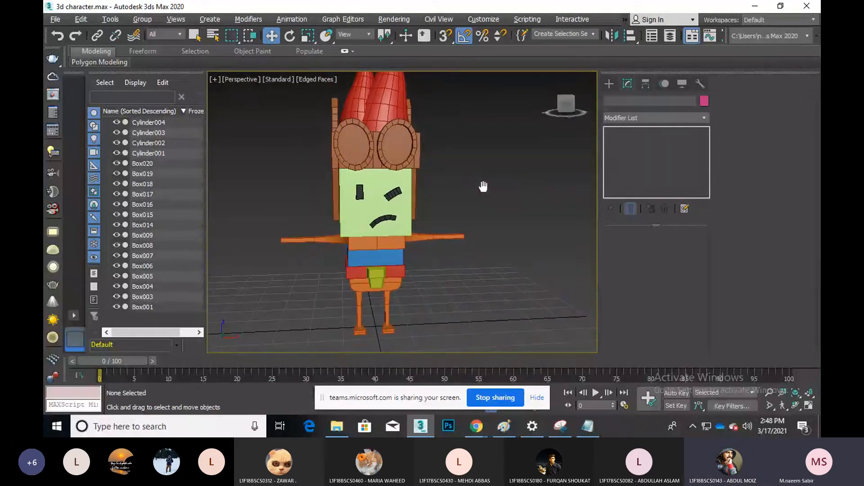
left_click(359, 247)
left_click(394, 245)
left_click(373, 245)
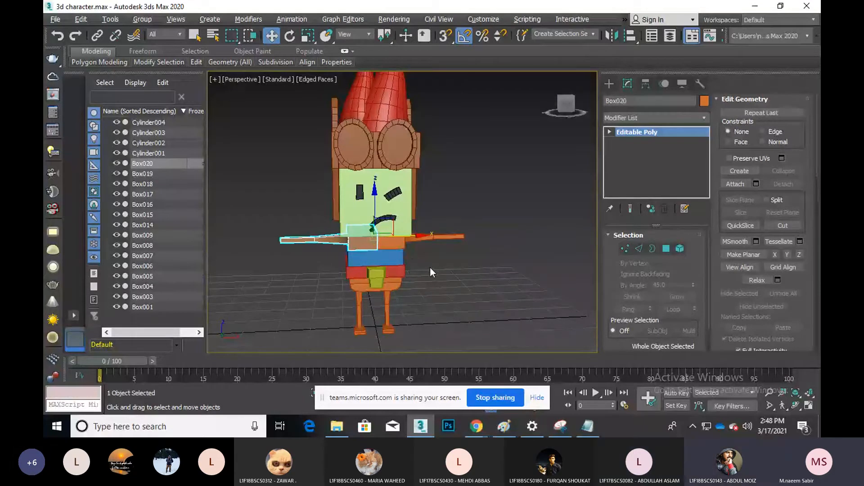
scroll(373, 243, "up", 8)
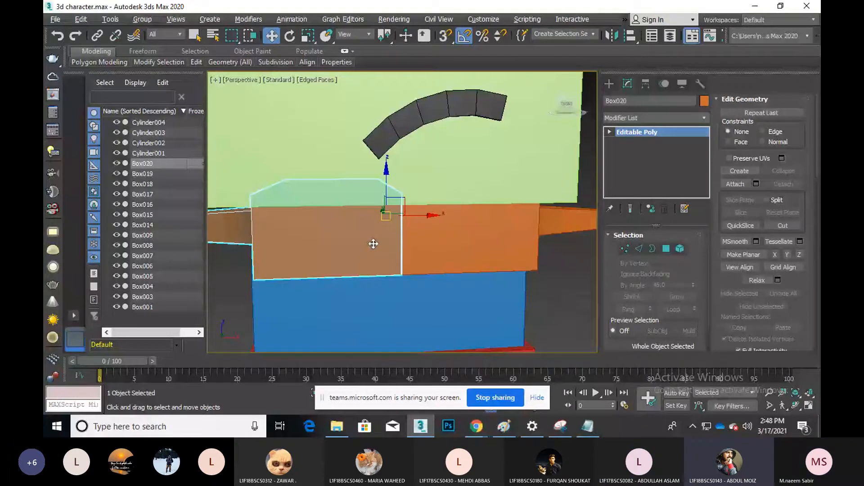
middle_click_drag(373, 243, 400, 234)
left_click(456, 239)
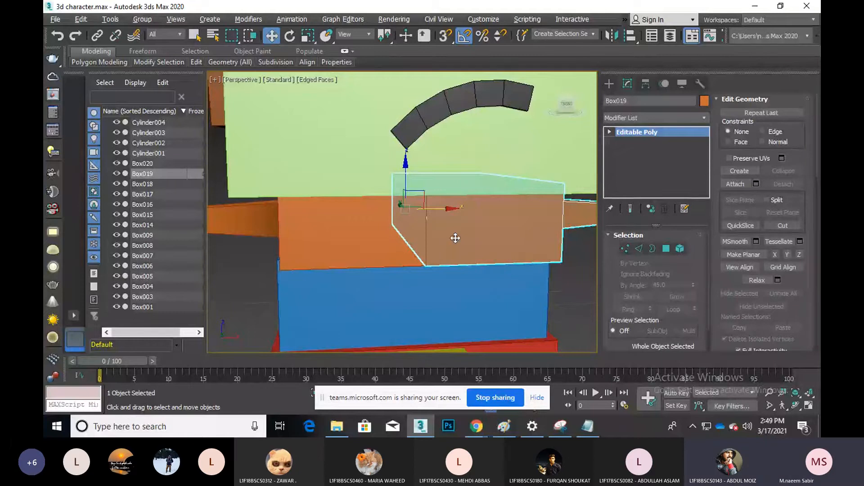
scroll(373, 239, "down", 5)
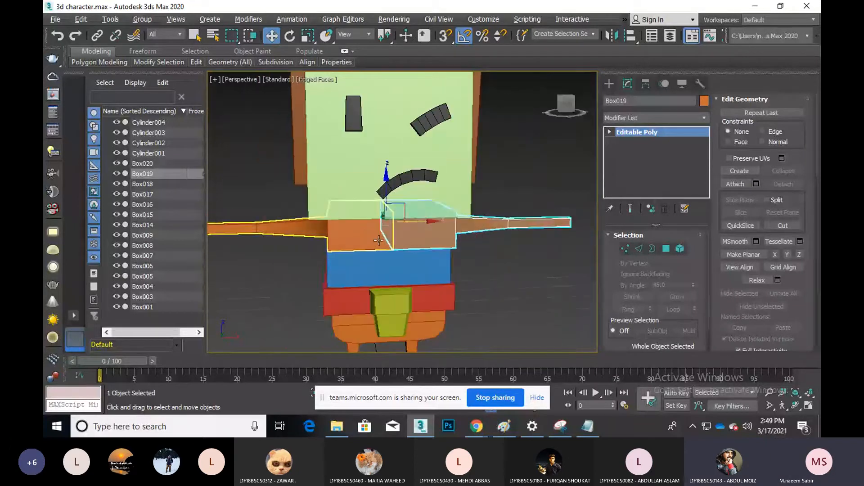
left_click(537, 298)
left_click(396, 229)
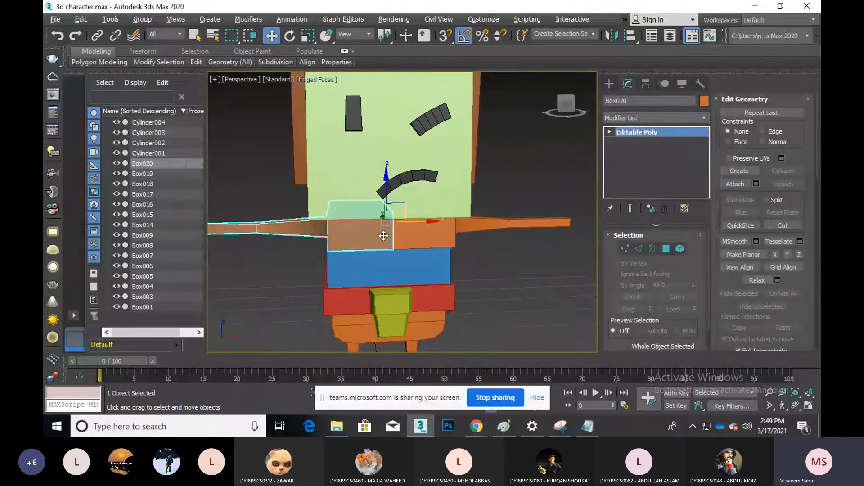
left_click(437, 239)
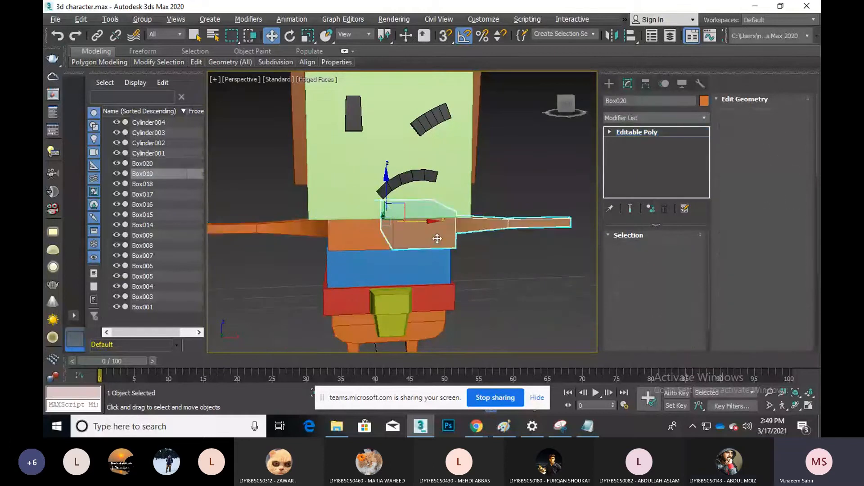
key("ctrl+z")
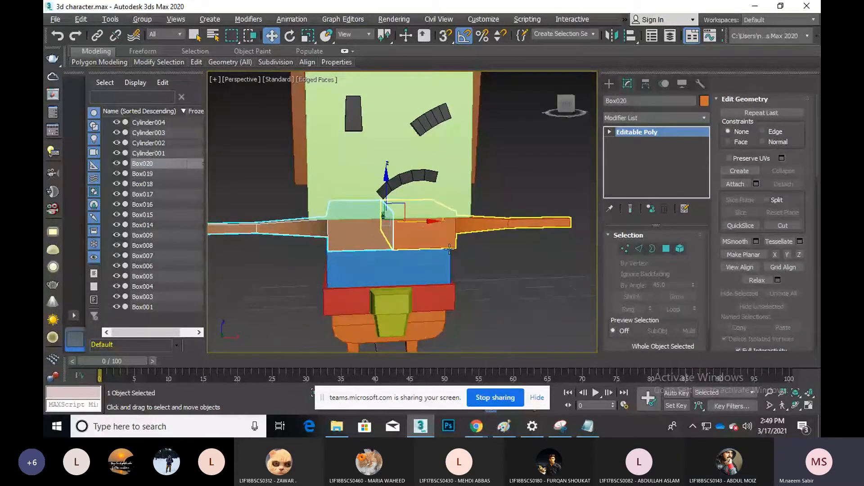
scroll(449, 248, "down", 5)
left_click(476, 265)
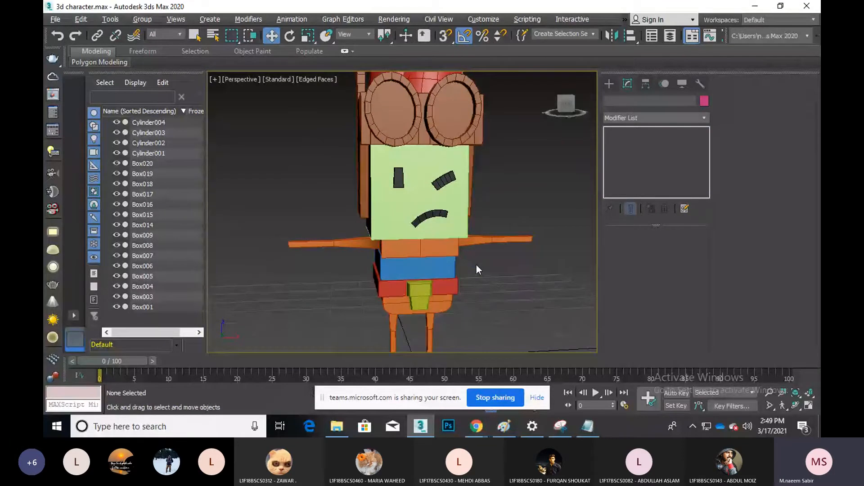
Select the goggle lens Cylinder003 and frame it closely in the Front wireframe view
scroll(477, 269, "down", 4)
middle_click_drag(476, 270, 445, 267)
left_click(417, 181)
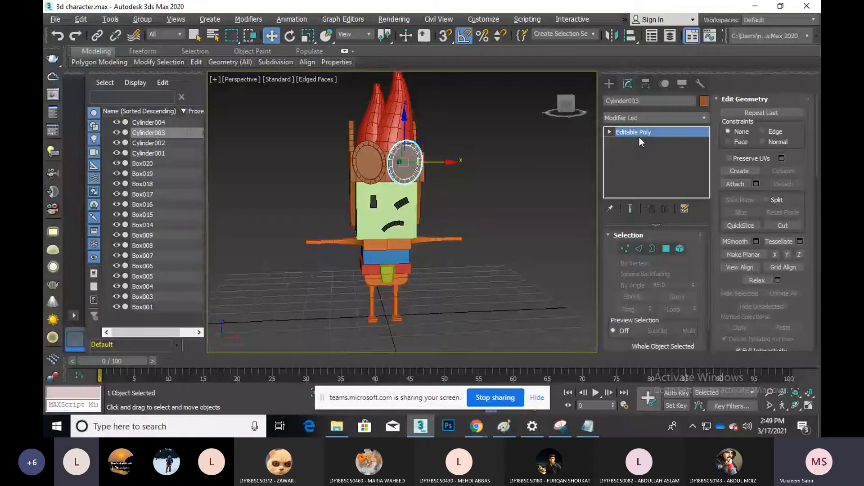
key("f")
scroll(456, 167, "down", 3)
middle_click_drag(484, 141, 481, 268)
scroll(413, 193, "up", 2)
scroll(506, 196, "up", 2)
middle_click_drag(506, 196, 529, 237)
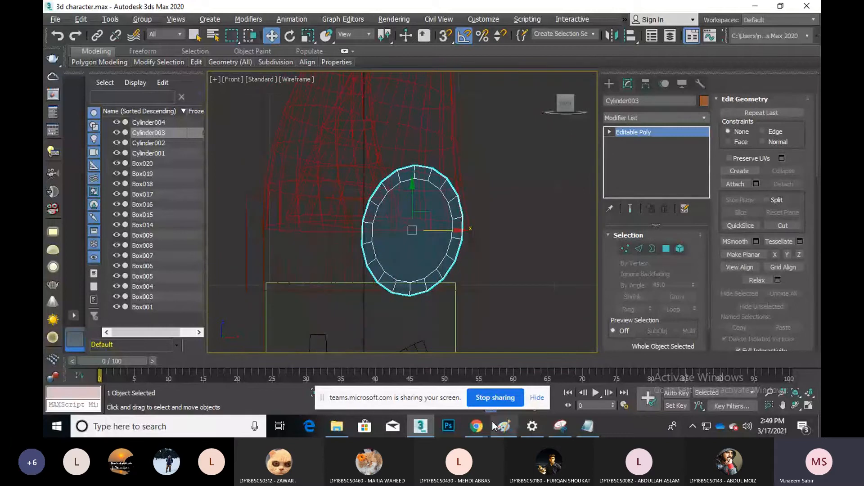
Briefly check the Teams meeting, then minimize it to return to 3ds Max
mouse_move(493, 425)
left_click(426, 387)
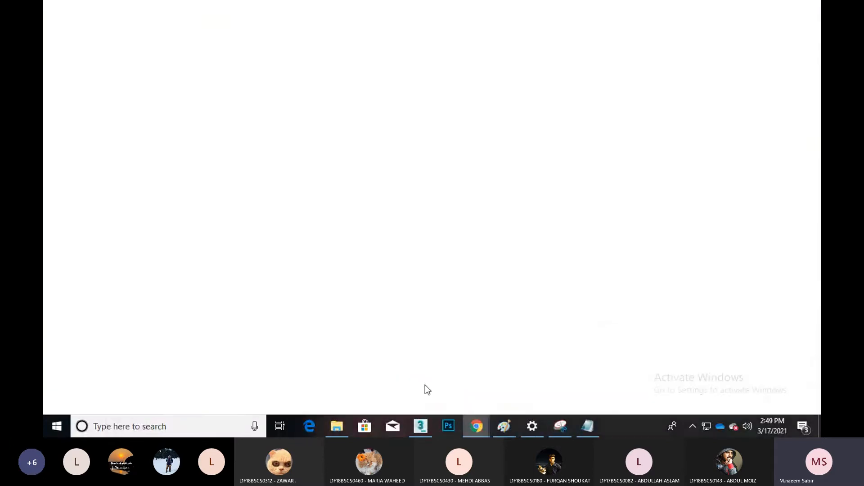
mouse_move(361, 244)
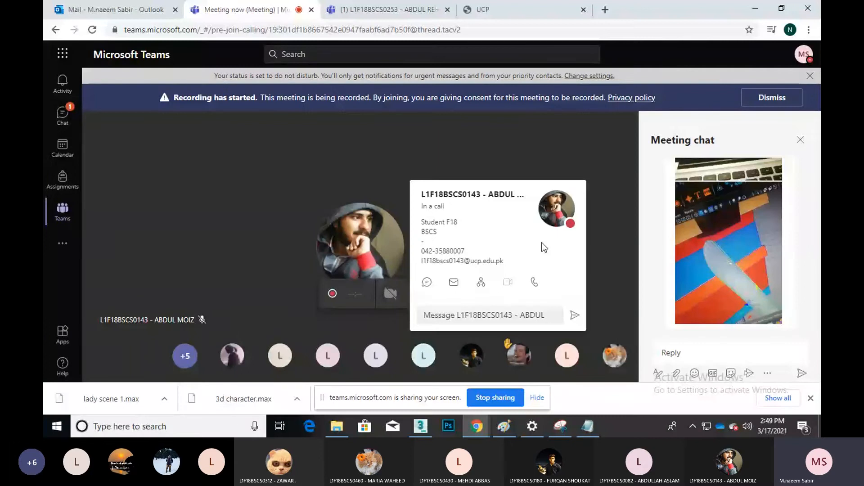
left_click(763, 7)
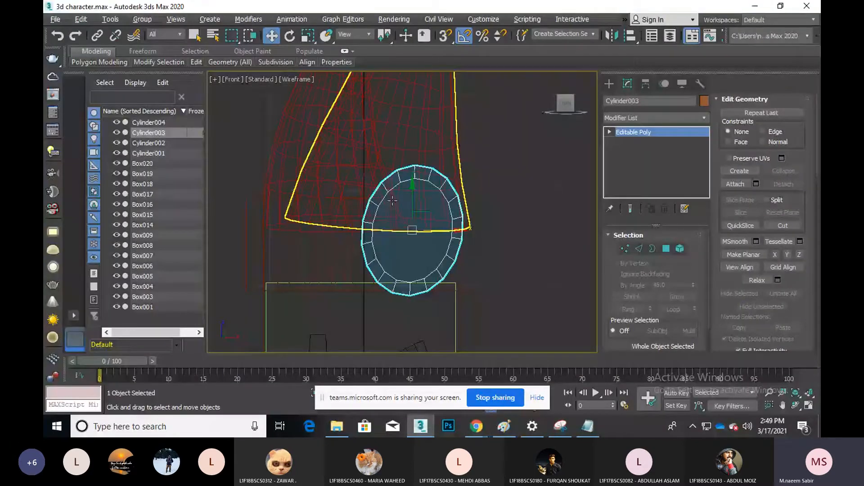
Create a sphere, Sphere001, over the goggle lens in the Front view
left_click(517, 242)
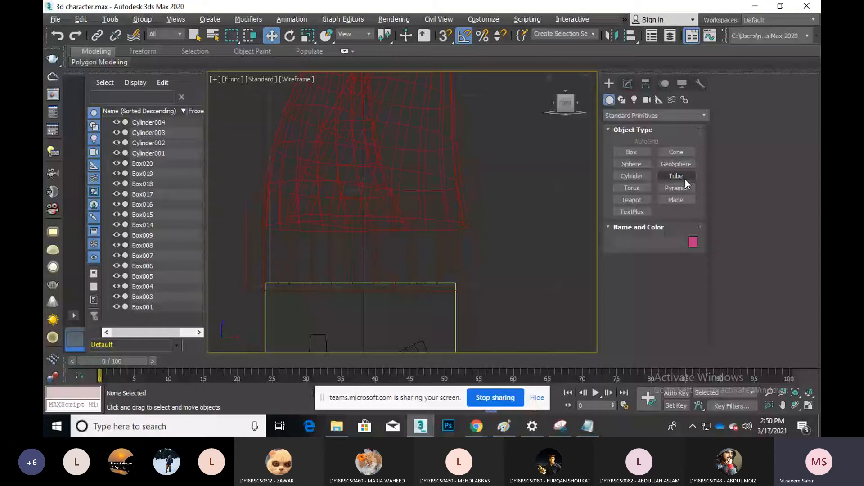
left_click(631, 164)
left_click_drag(409, 228, 430, 269)
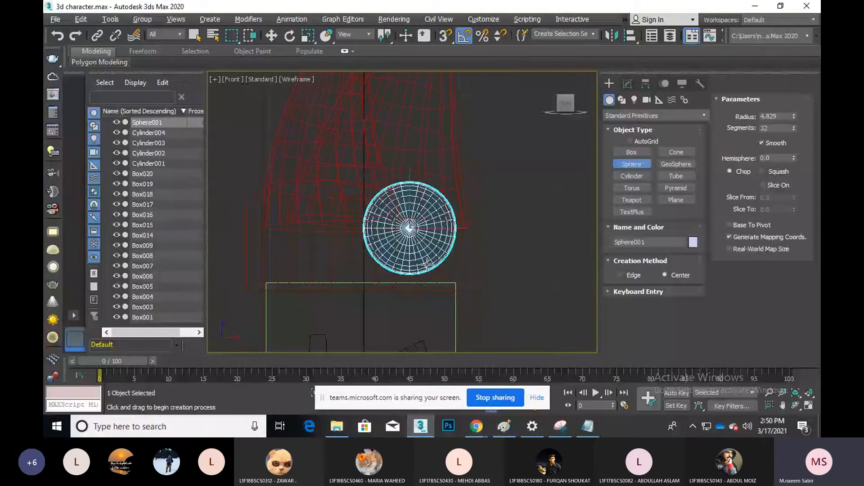
key("w")
scroll(423, 225, "up", 3)
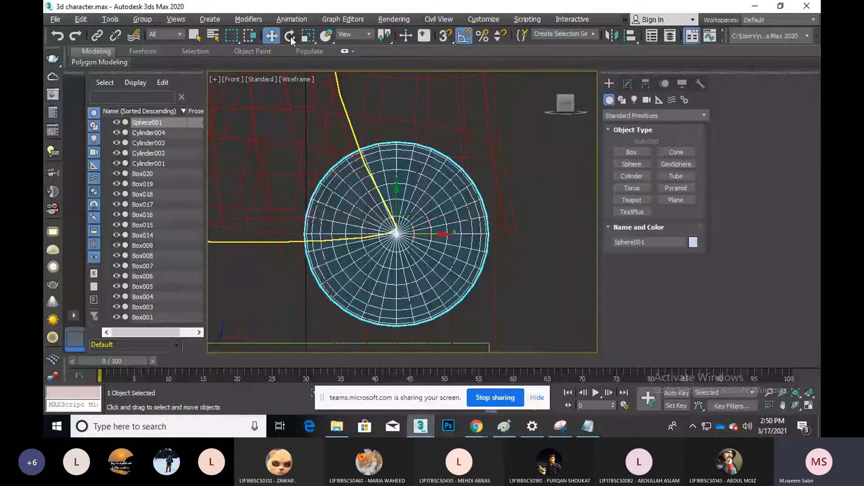
Stretch Sphere001 vertically into a tall oval with Select and Non-uniform Scale
left_click(307, 36)
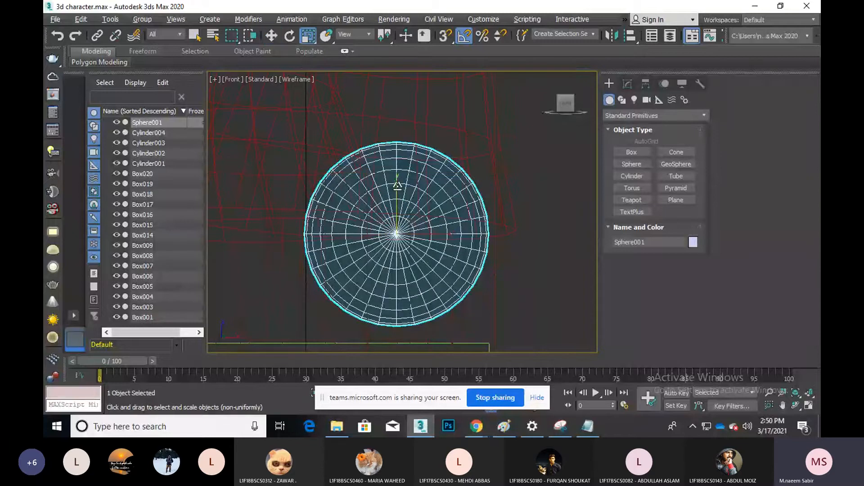
left_click_drag(397, 186, 390, 175)
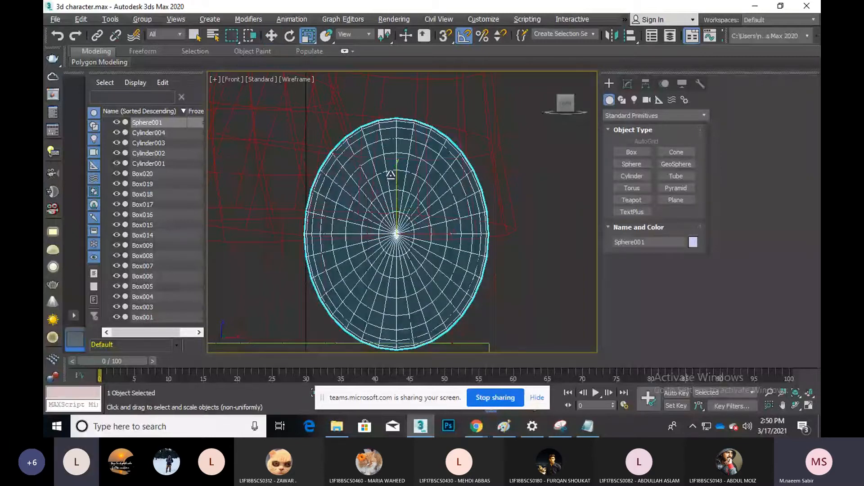
left_click(288, 39)
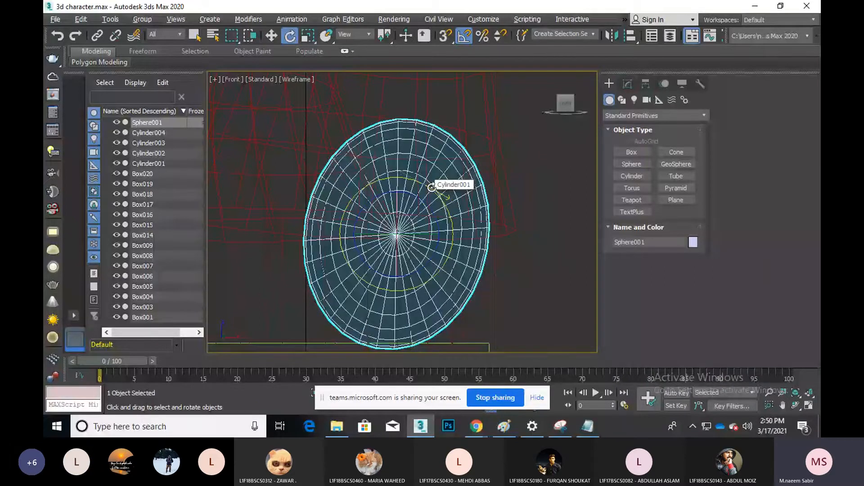
key("alt+Tab")
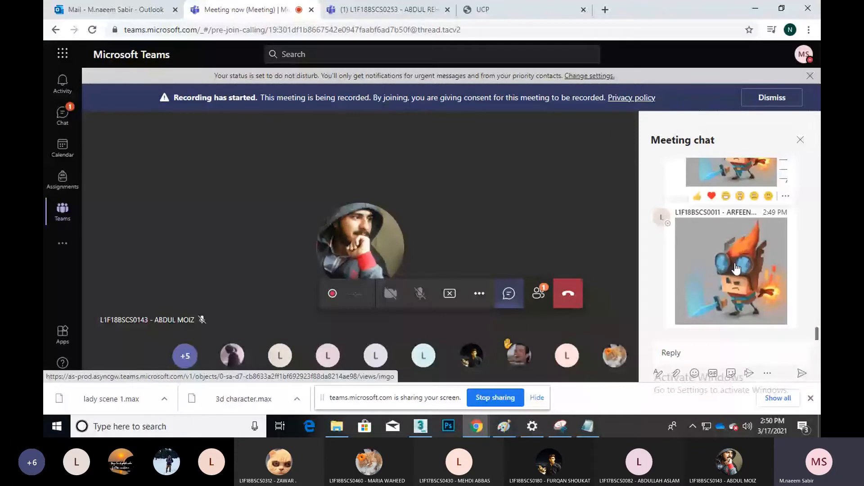
Open the goggle-character reference picture in the Teams chat, then minimize Chrome back to 3ds Max
left_click(717, 217)
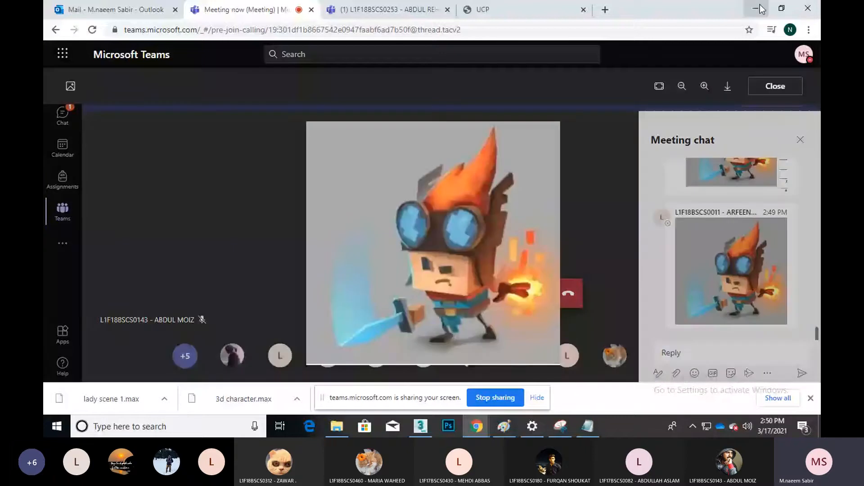
left_click(760, 9)
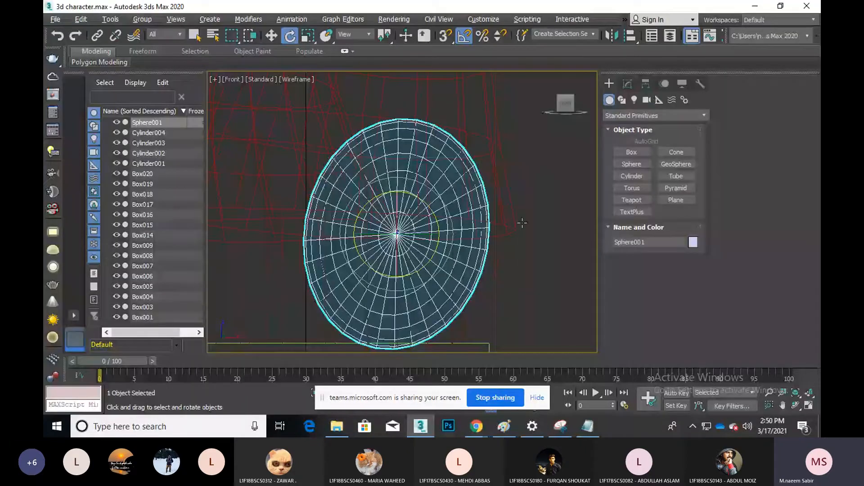
In the Left view, slide the oval sphere along X out to the front of the head
key("w")
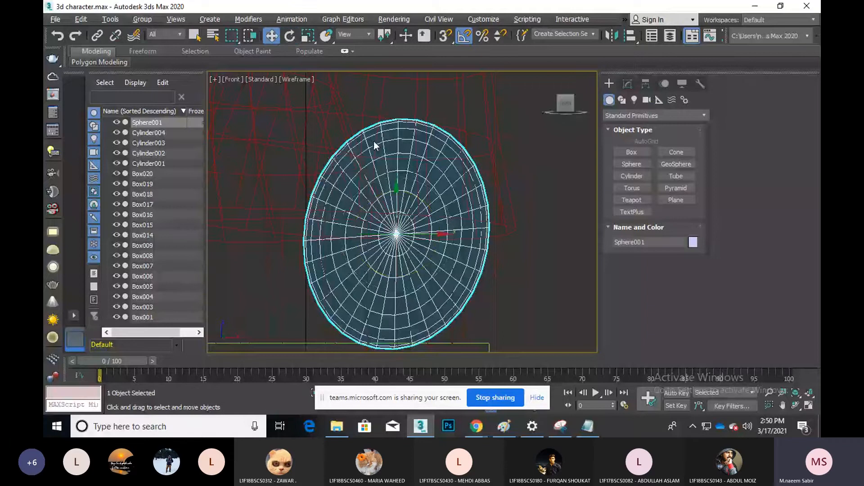
key("l")
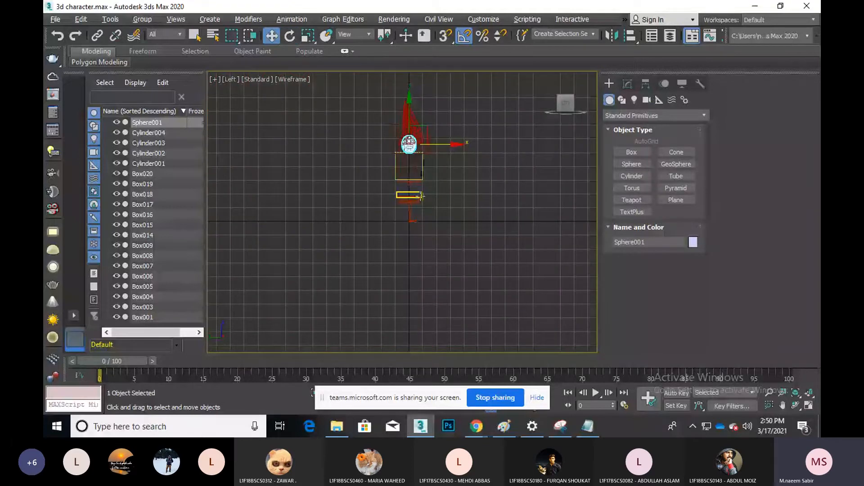
scroll(441, 127, "up", 5)
middle_click_drag(442, 126, 453, 151)
scroll(425, 171, "up", 2)
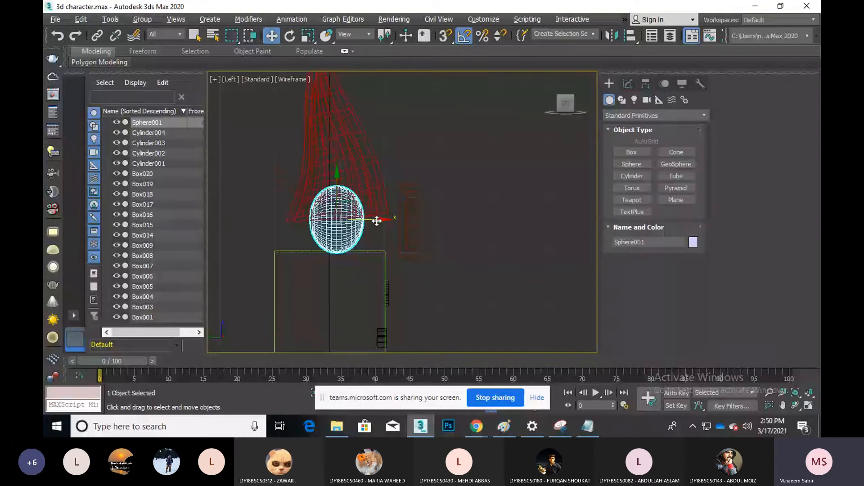
left_click_drag(377, 221, 430, 230)
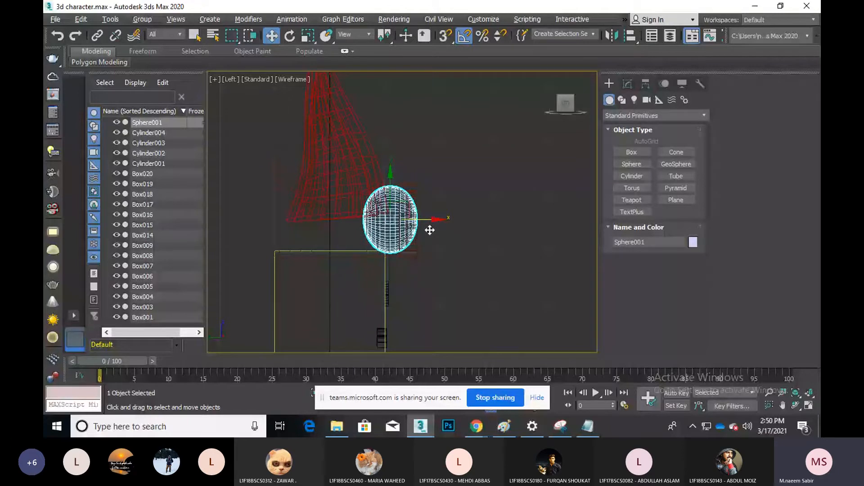
scroll(361, 251, "up", 2)
Convert the sphere to Editable Poly and delete the back half of its polygons
right_click(402, 236)
mouse_move(456, 343)
left_click(526, 351)
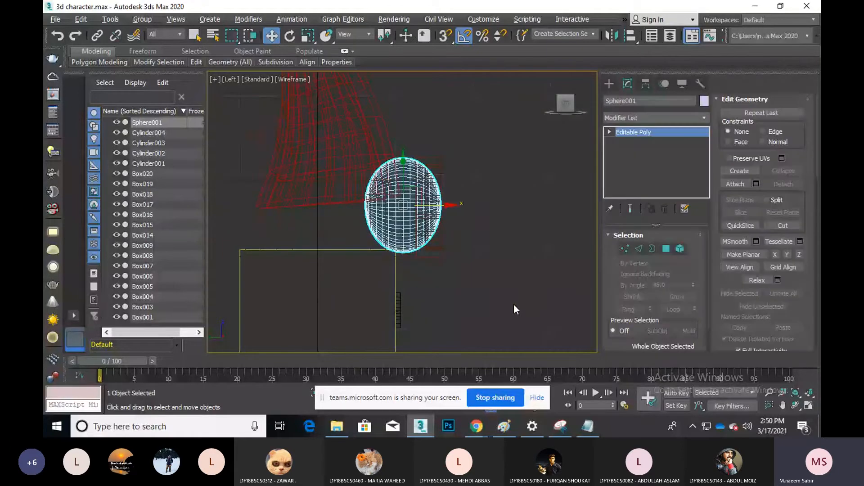
key("4")
left_click_drag(327, 104, 417, 338)
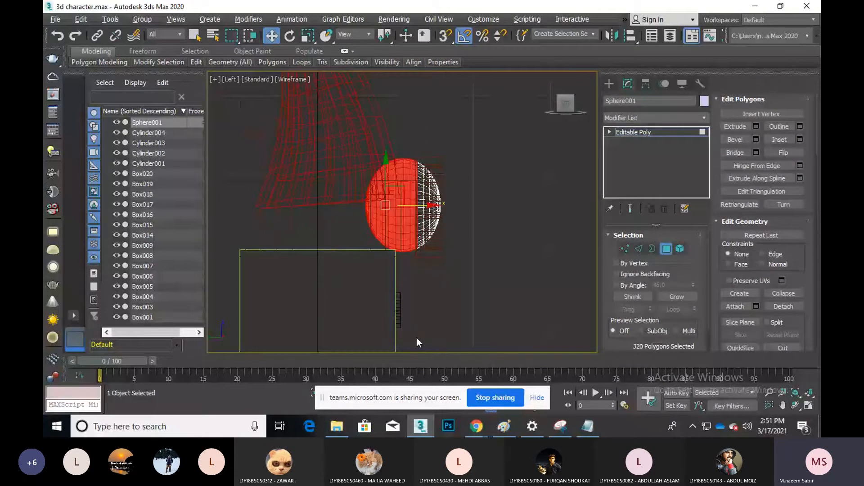
key("Delete")
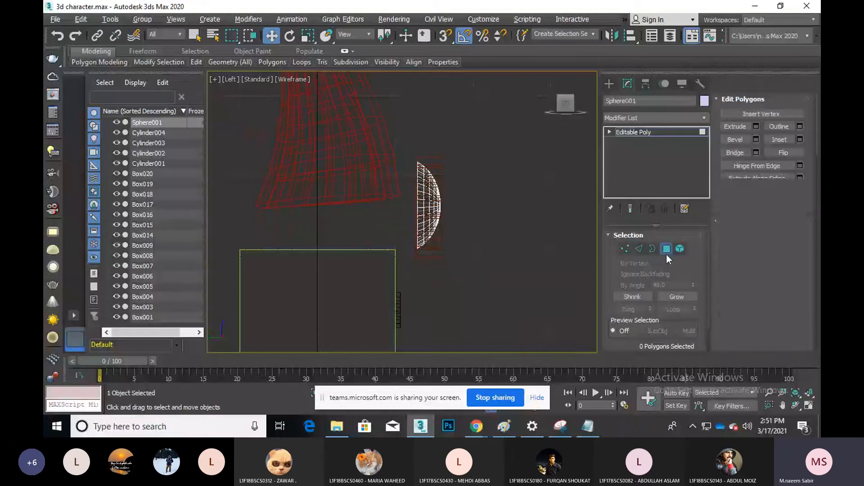
Center the half sphere's pivot using Affect Pivot Only, then return to the Create panel
left_click(666, 250)
left_click(646, 84)
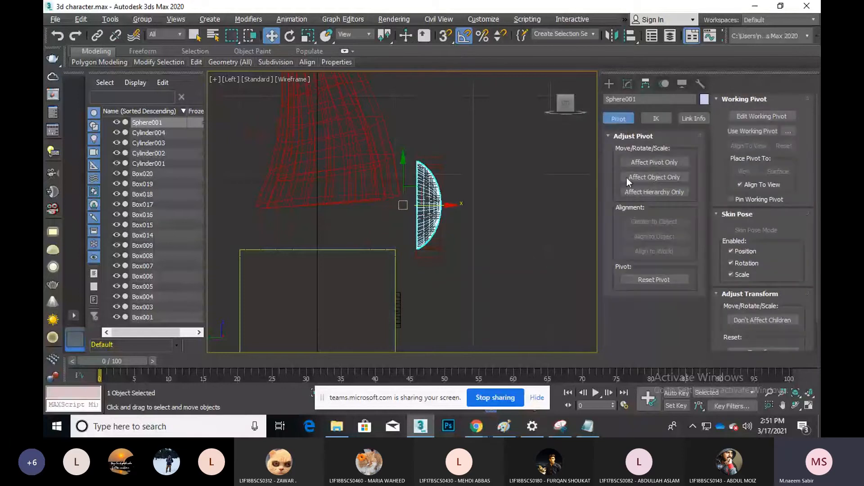
left_click(629, 161)
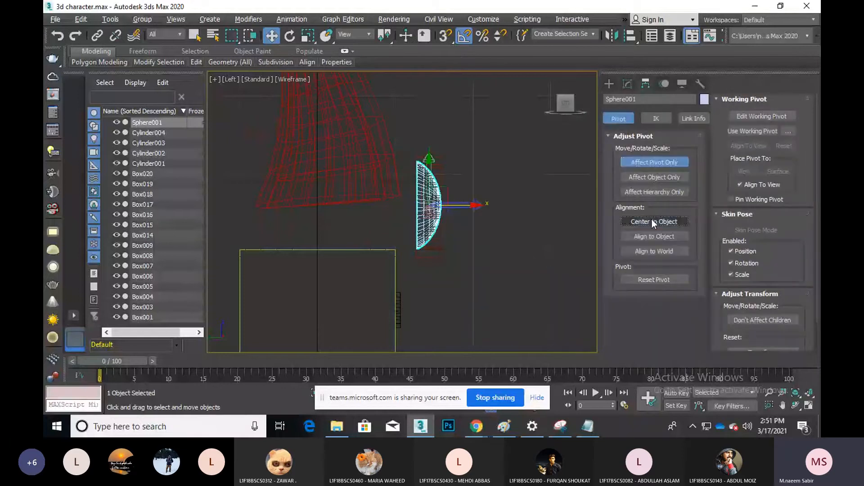
left_click(652, 220)
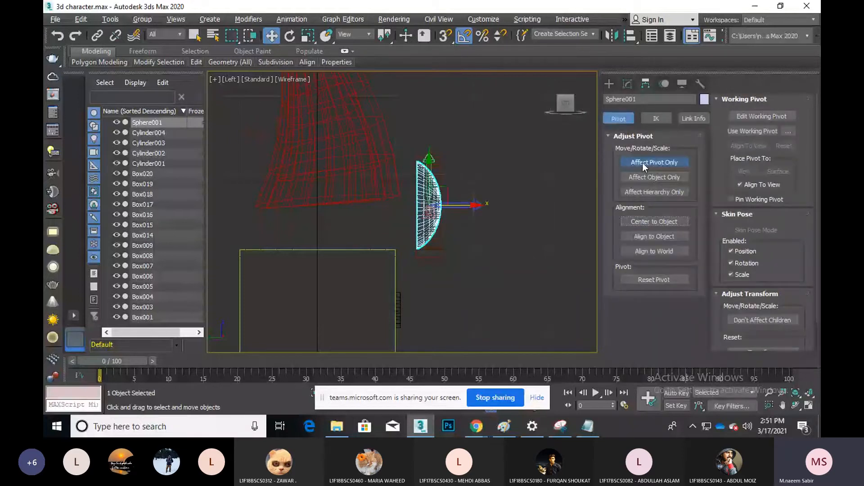
left_click(609, 84)
scroll(446, 198, "up", 4)
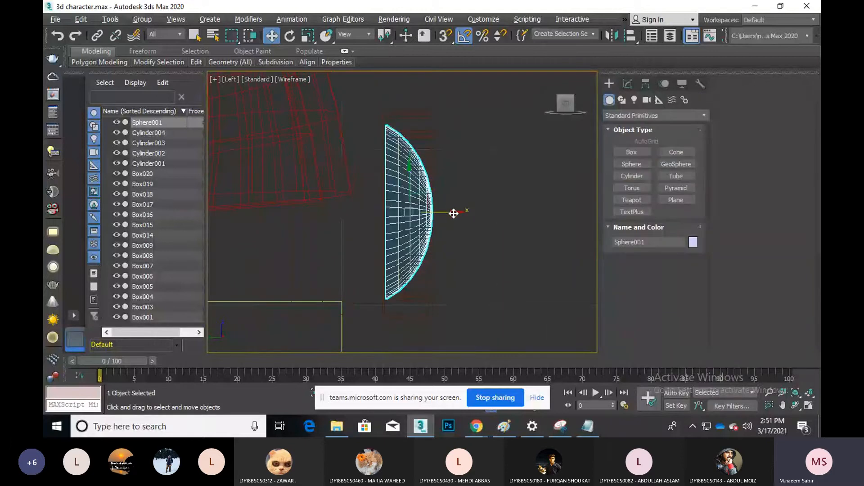
In Perspective view, nudge the half-dome lens right and down until it sits inside the right goggle rim
left_click_drag(454, 213, 459, 213)
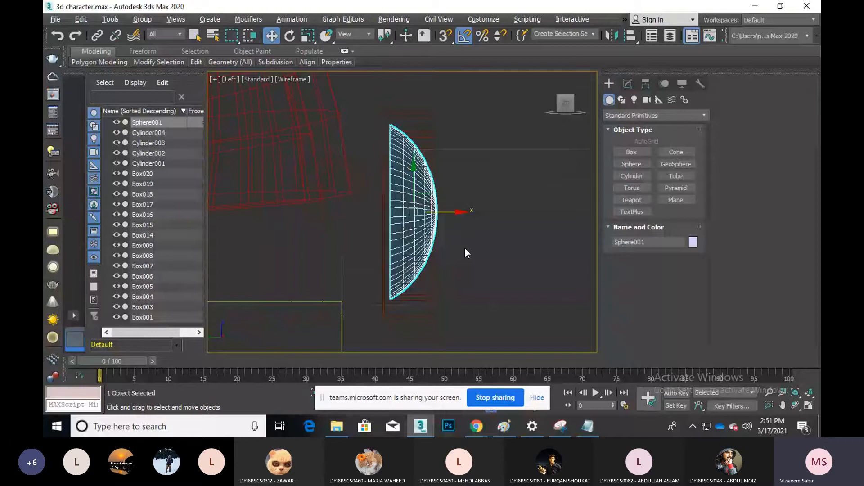
key("p")
key("z")
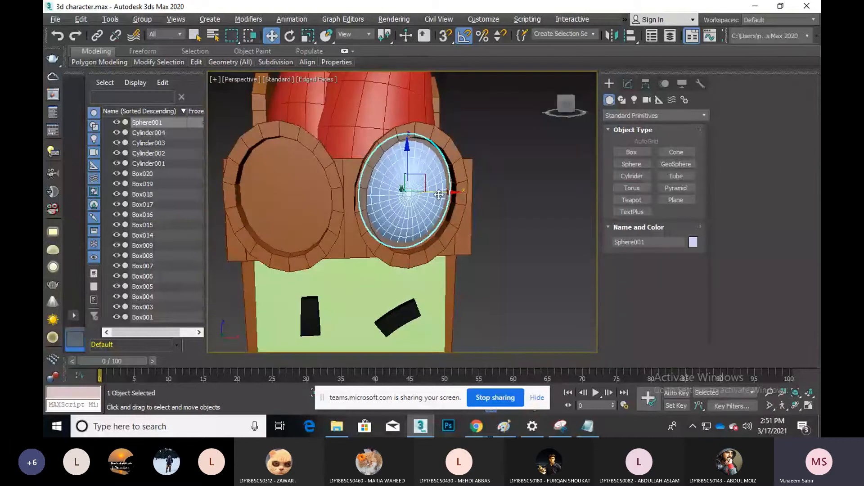
left_click_drag(441, 195, 447, 195)
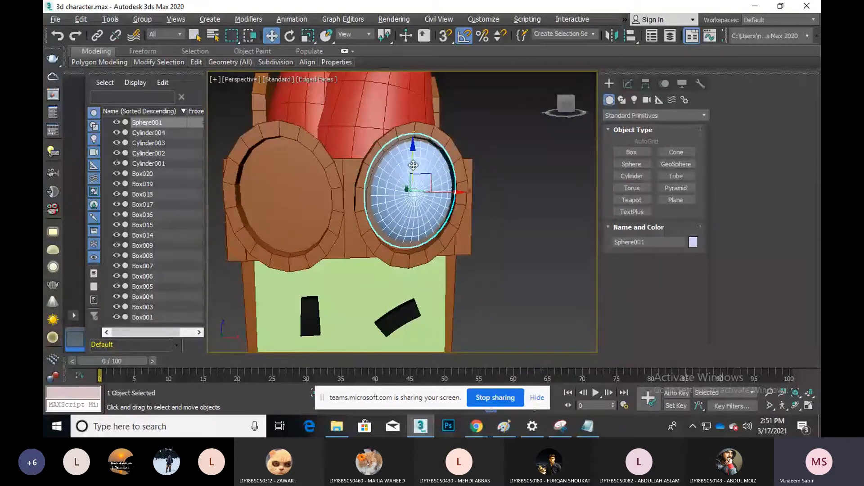
left_click_drag(413, 165, 414, 168)
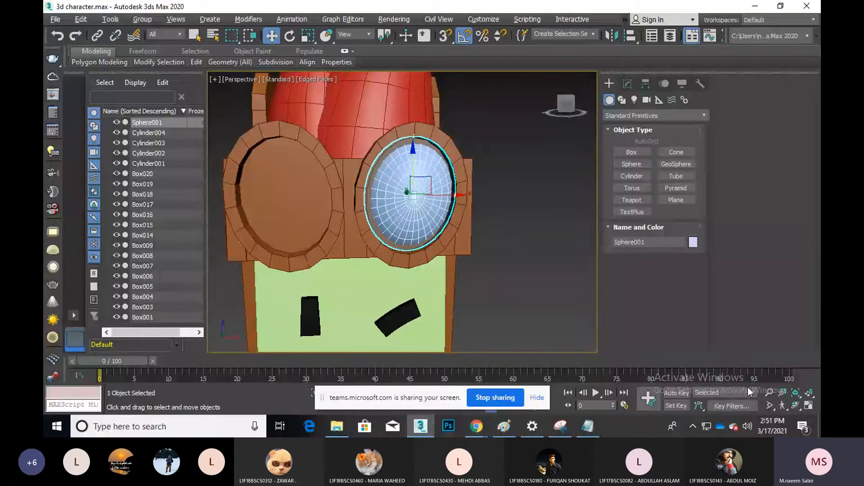
left_click(796, 405)
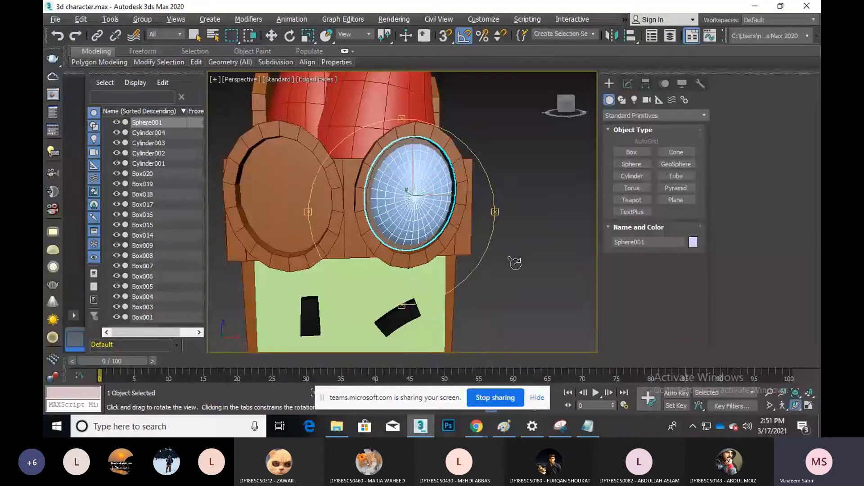
left_click_drag(422, 229, 448, 232)
right_click(448, 231)
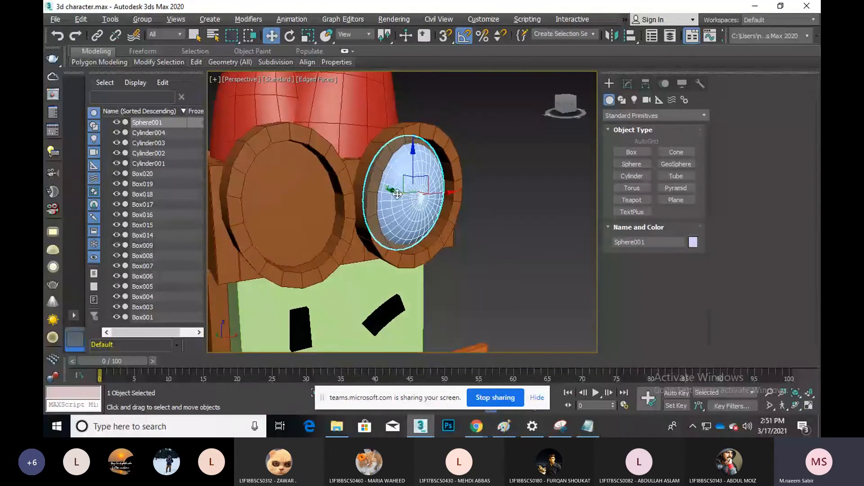
left_click_drag(397, 194, 404, 197)
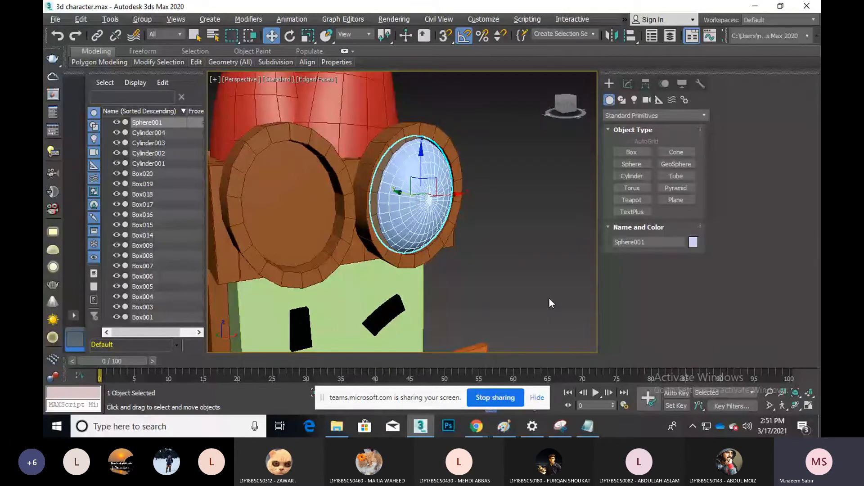
In Front view, drag out a copy of the lens sphere
key("f")
scroll(454, 212, "down", 8)
left_click_drag(470, 214, 358, 214, "shift")
left_click(432, 259)
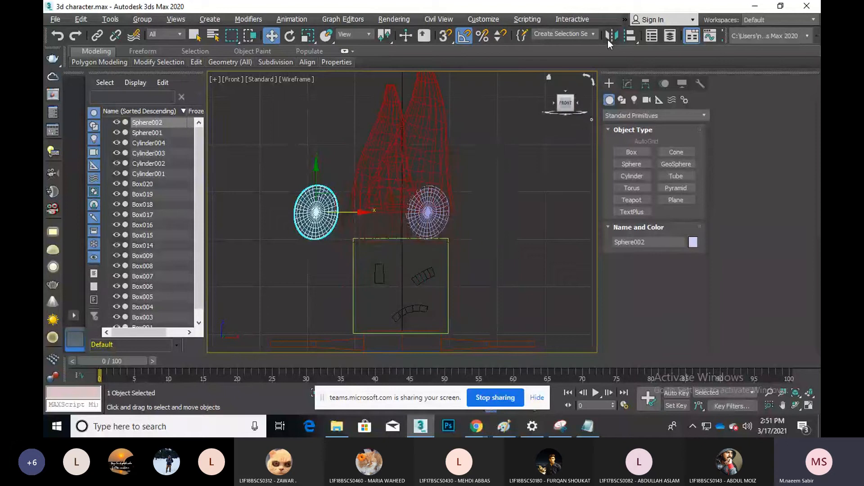
Mirror the copied lens on X with No Clone and move it over the other goggle
left_click(610, 37)
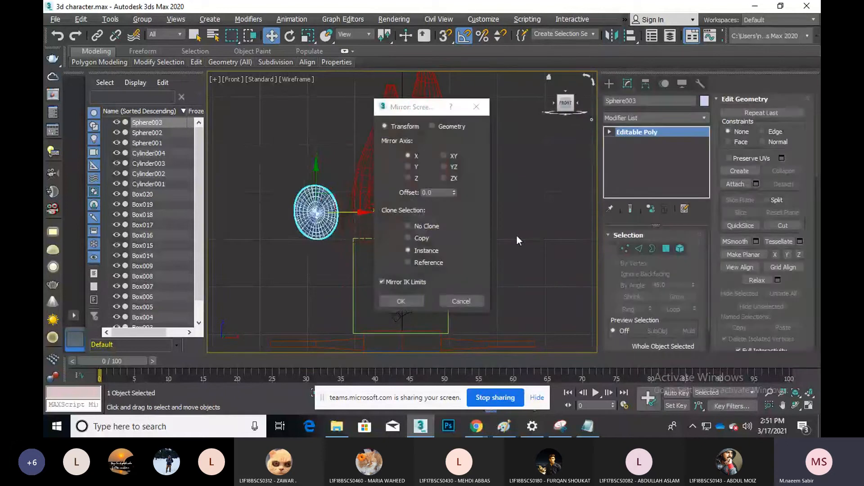
left_click(428, 227)
left_click(404, 301)
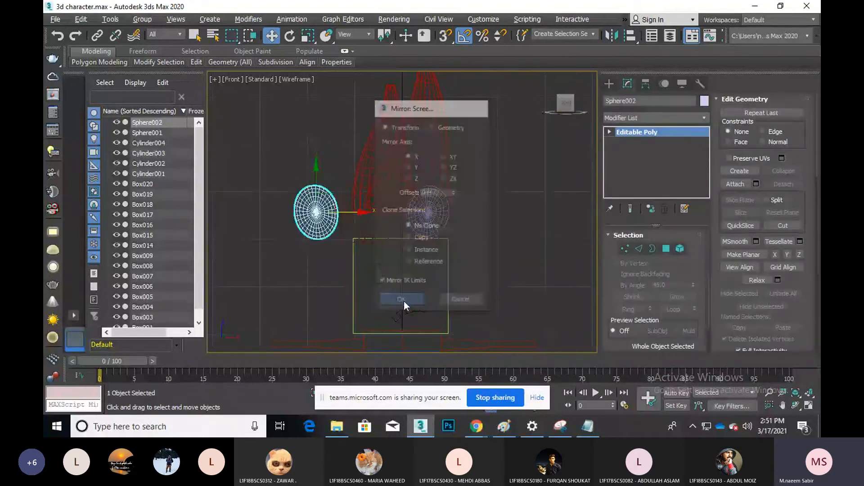
scroll(331, 213, "up", 4)
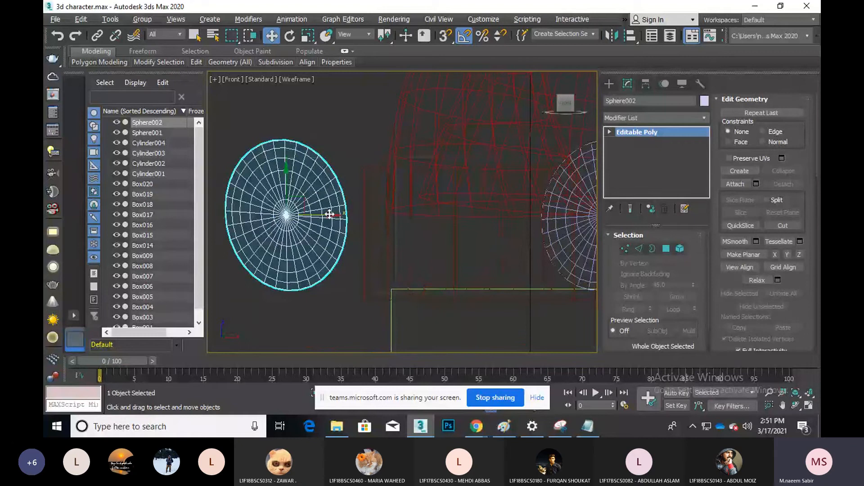
left_click_drag(330, 214, 485, 222)
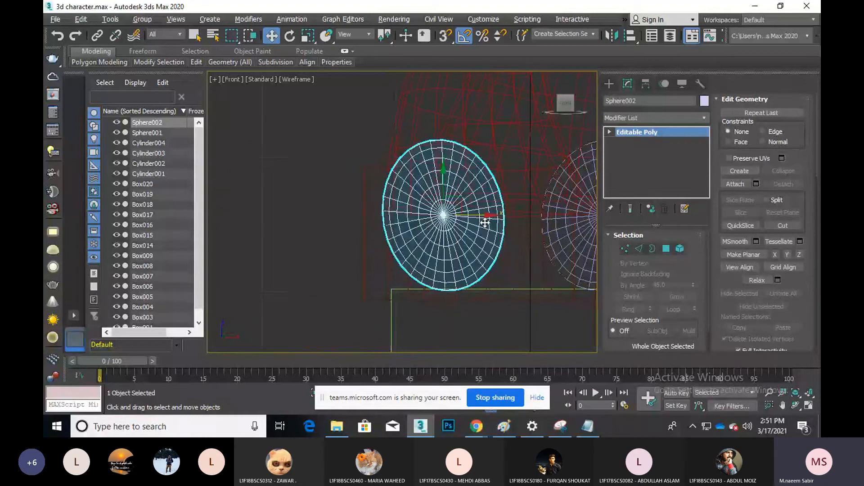
scroll(420, 216, "down", 4)
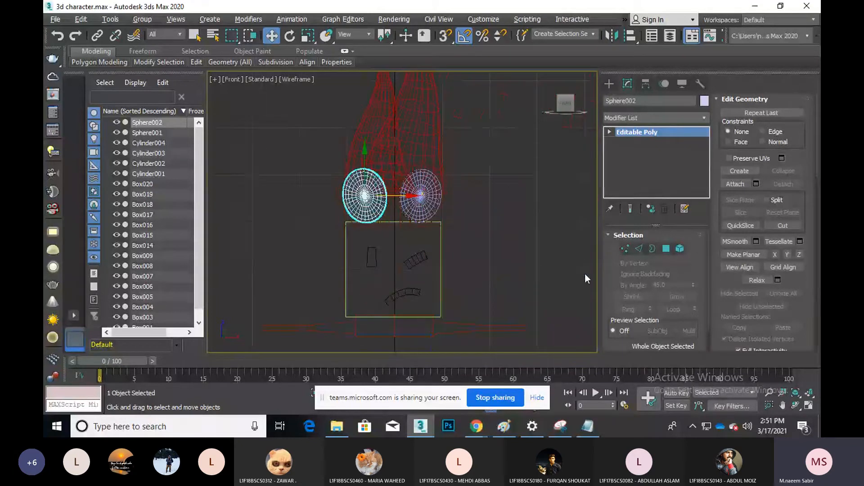
Deselect all, maximize the Perspective viewport, and zoom extents on the whole character
key("alt+w")
left_click(563, 304)
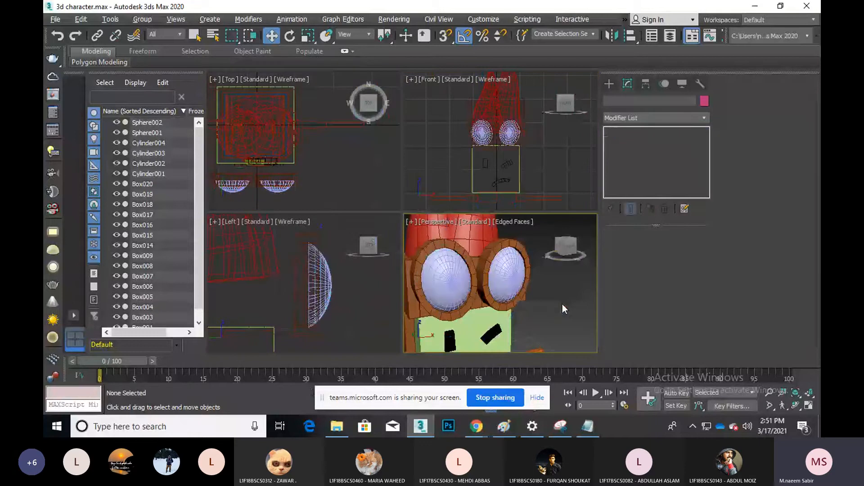
key("z")
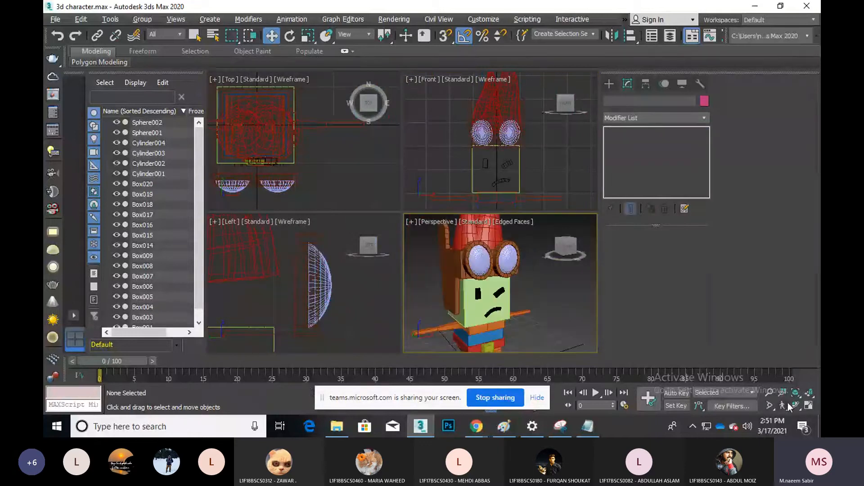
key("alt+w")
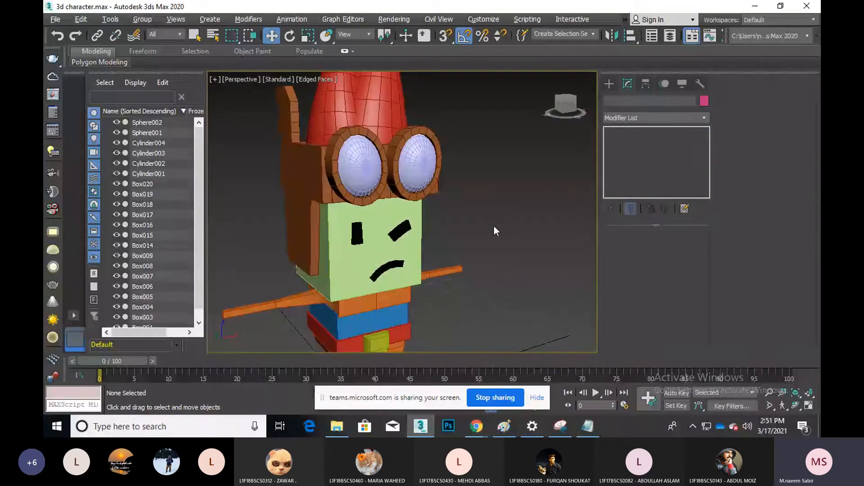
middle_click_drag(494, 227, 493, 225)
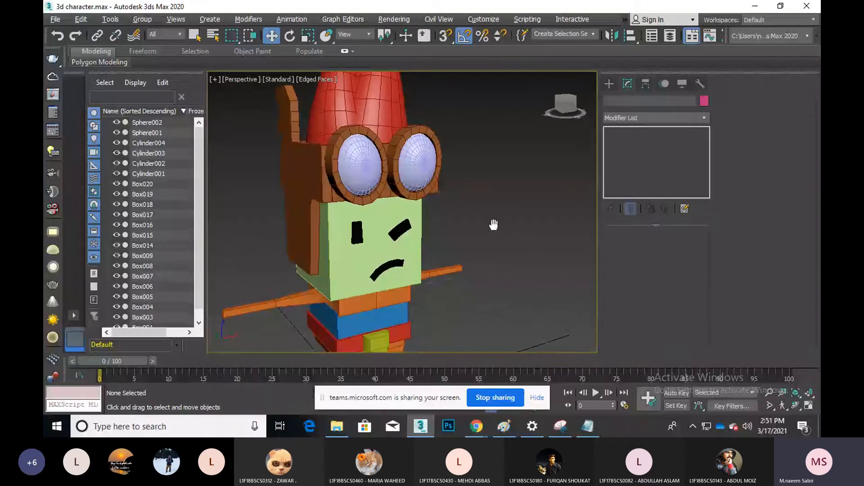
key("z")
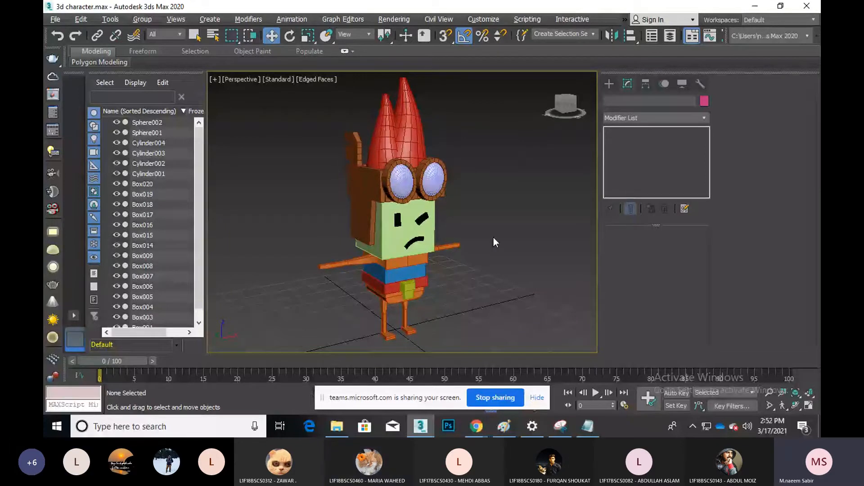
Switch to the Teams meeting to view the goggle-character reference image
left_click(476, 426)
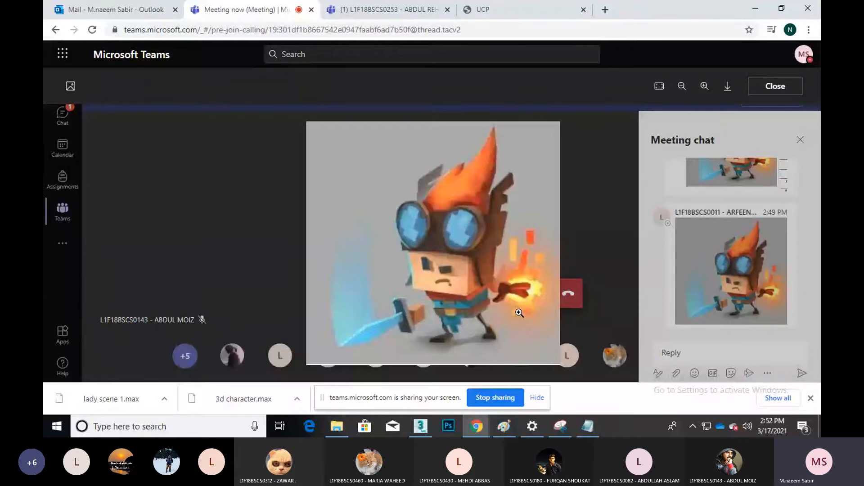
Back in 3ds Max, try Attach on Box019, undoing the accidental blue box attach
left_click(757, 9)
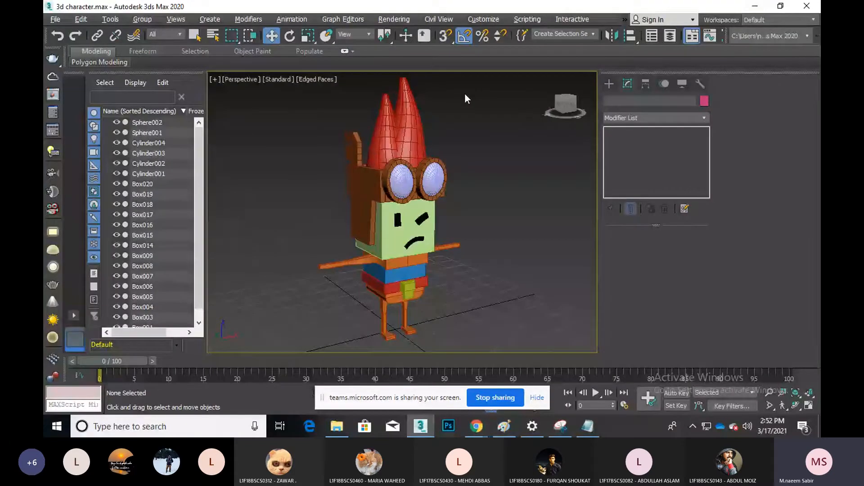
scroll(430, 273, "up", 4)
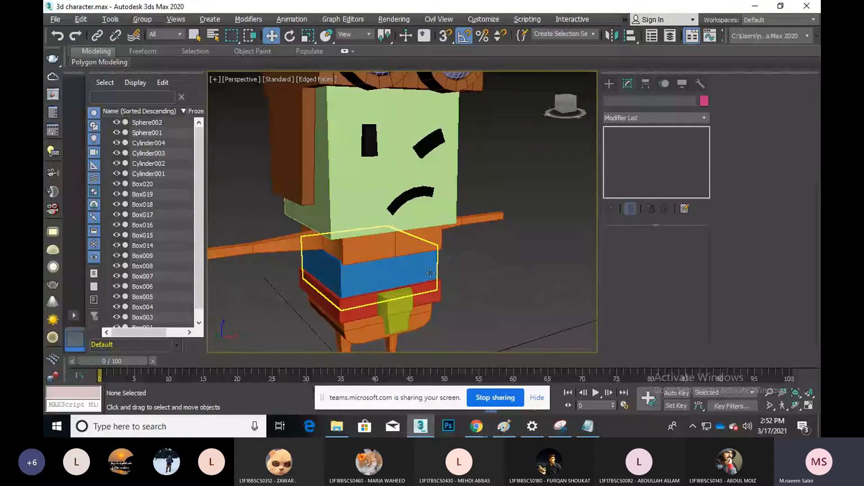
left_click(430, 247)
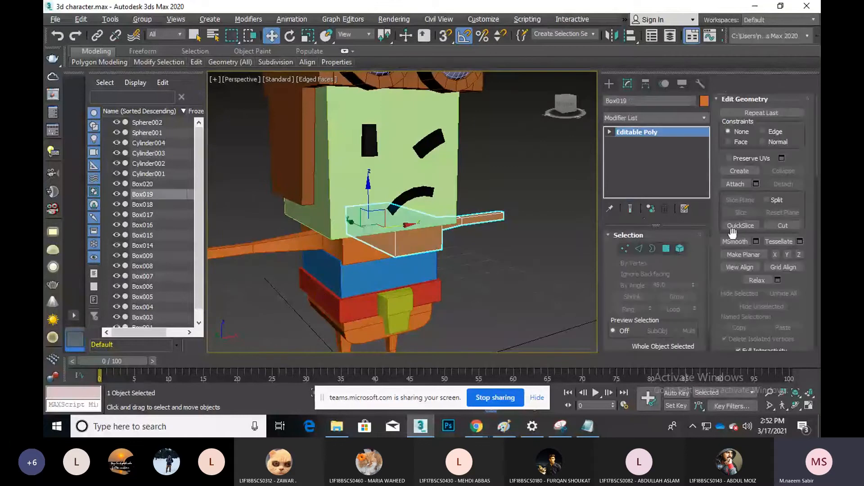
left_click(741, 184)
left_click(387, 270)
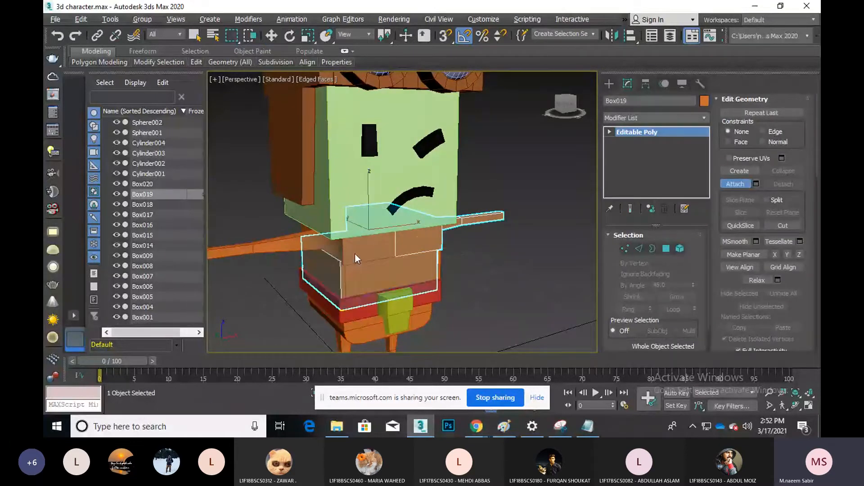
key("ctrl+z")
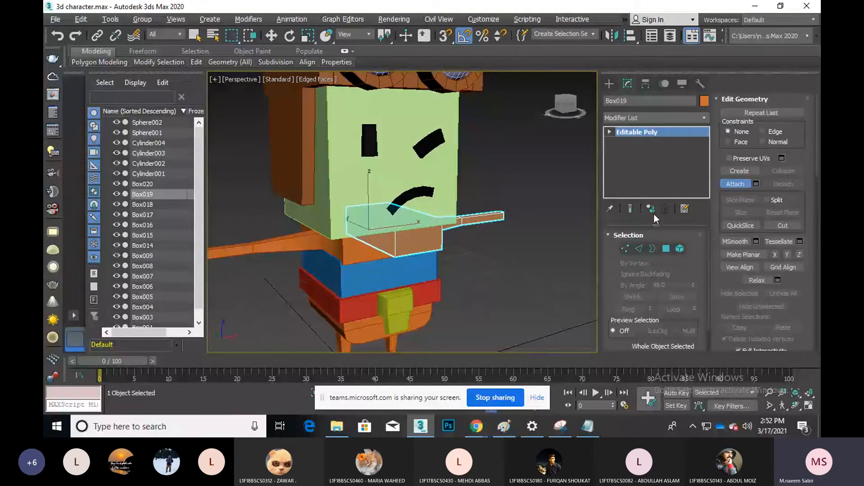
left_click(734, 184)
right_click(420, 240)
left_click(477, 254)
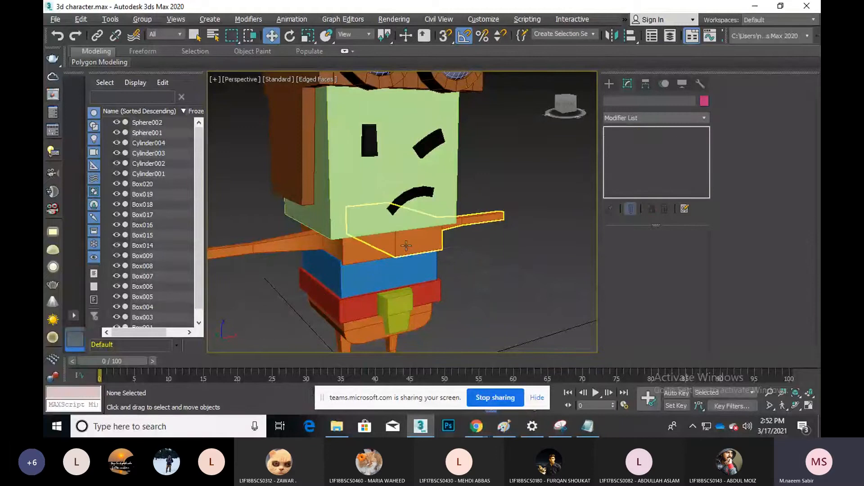
left_click(363, 249)
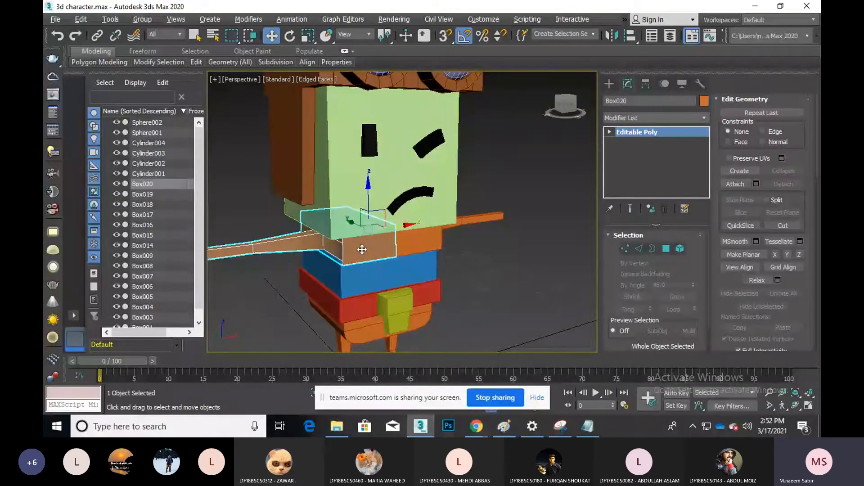
left_click(421, 248)
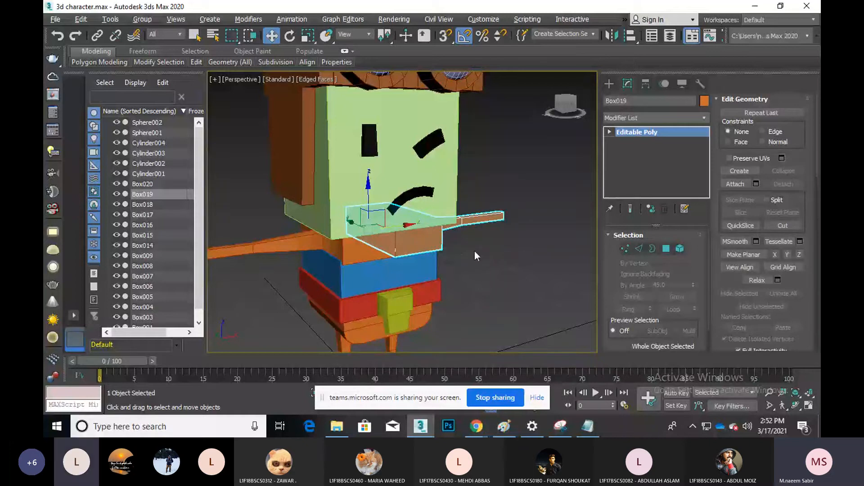
Make the Box020 left arm half unique from its instanced twin
middle_click_drag(503, 253, 535, 232)
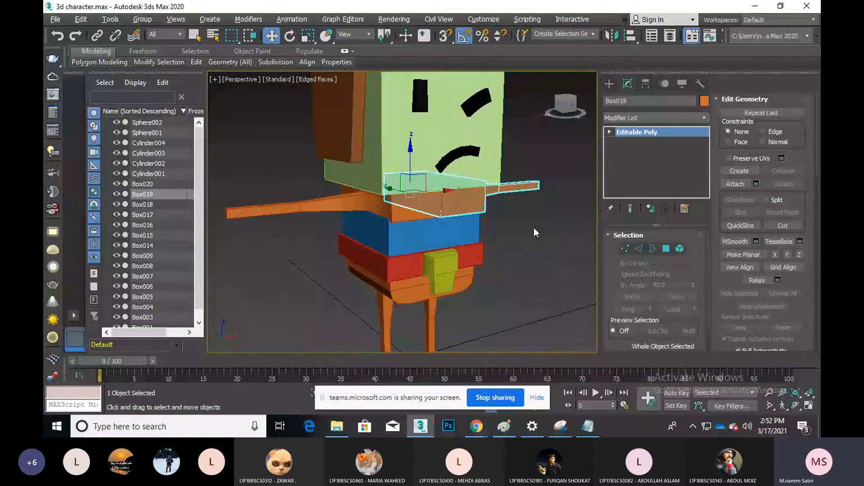
left_click(422, 214)
right_click(625, 168)
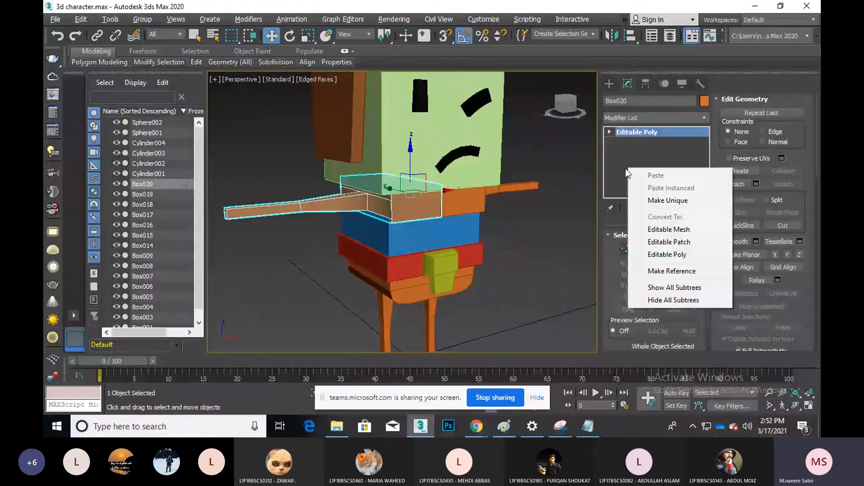
left_click(666, 199)
Attach the Box020 left arm to the Box019 arm bar and clear the selection
left_click(481, 201)
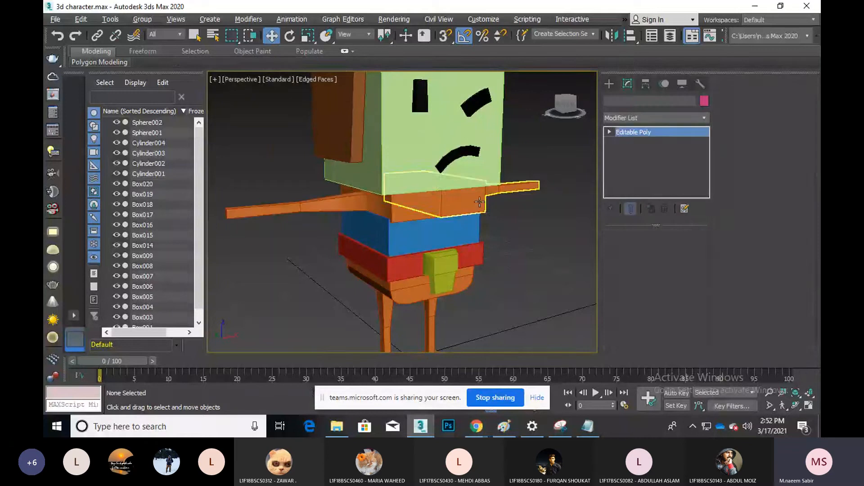
left_click(744, 185)
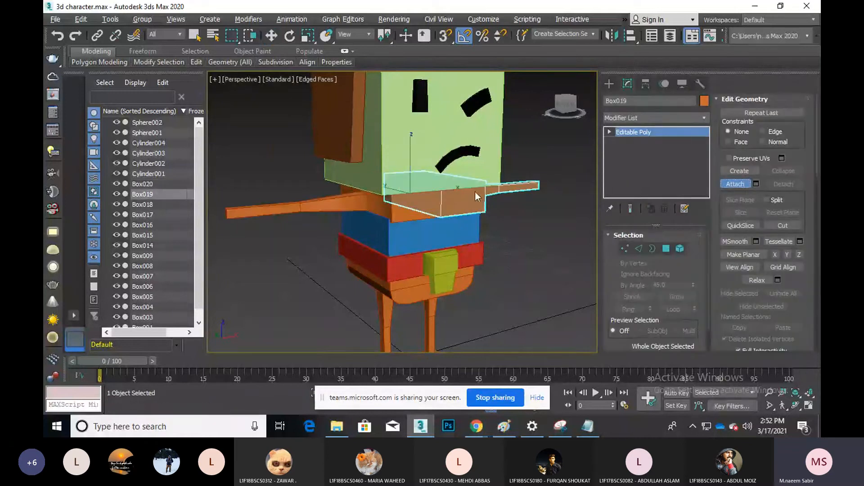
left_click(359, 203)
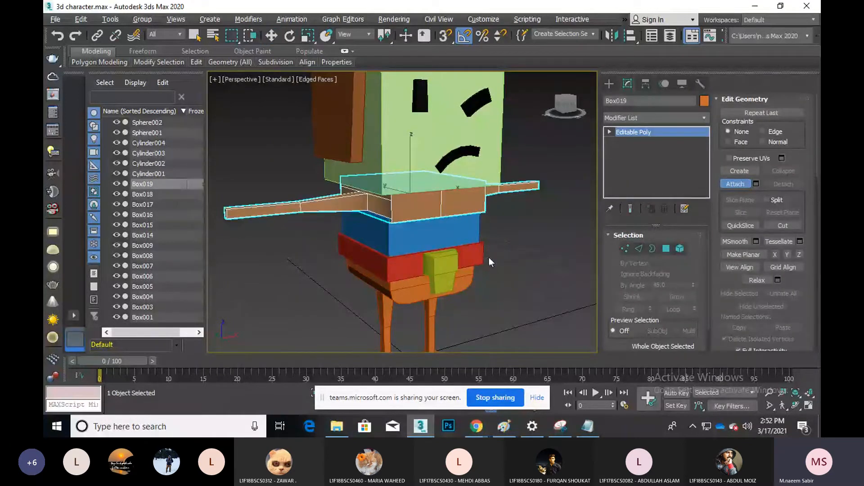
key("w")
scroll(504, 260, "down", 3)
middle_click_drag(504, 261, 464, 273)
left_click(469, 278)
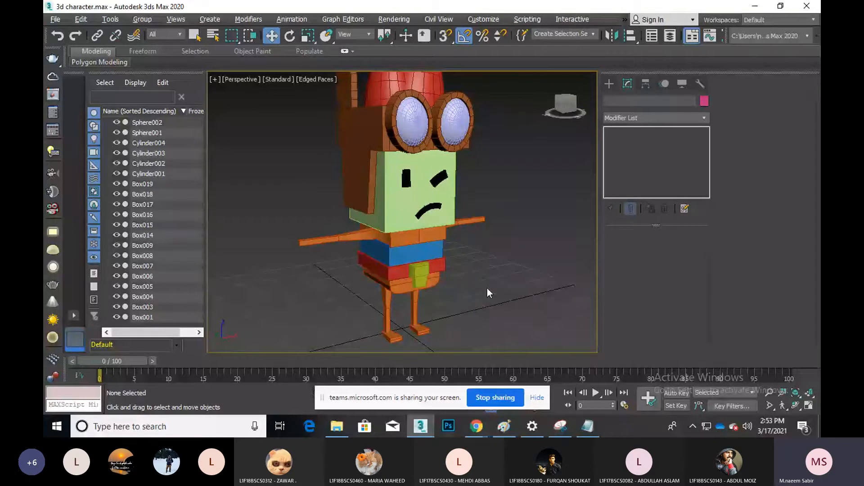
Convert the blue torso box and the red box below it to Editable Poly
left_click(409, 250)
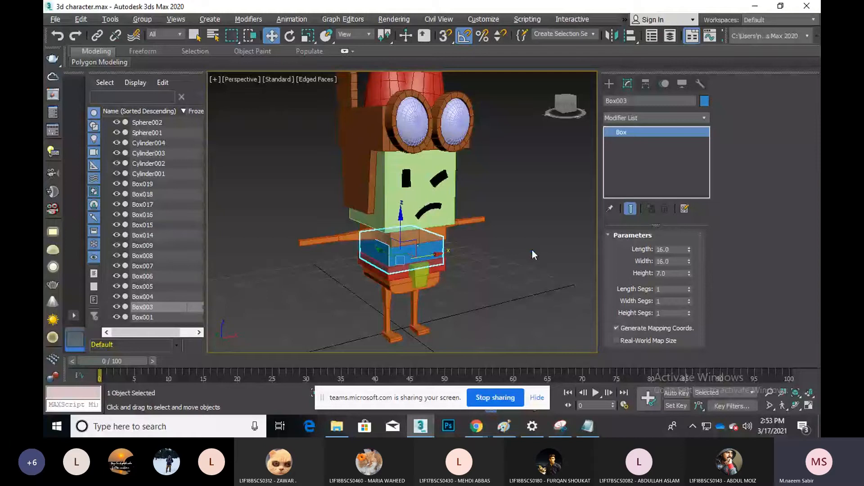
right_click(429, 250)
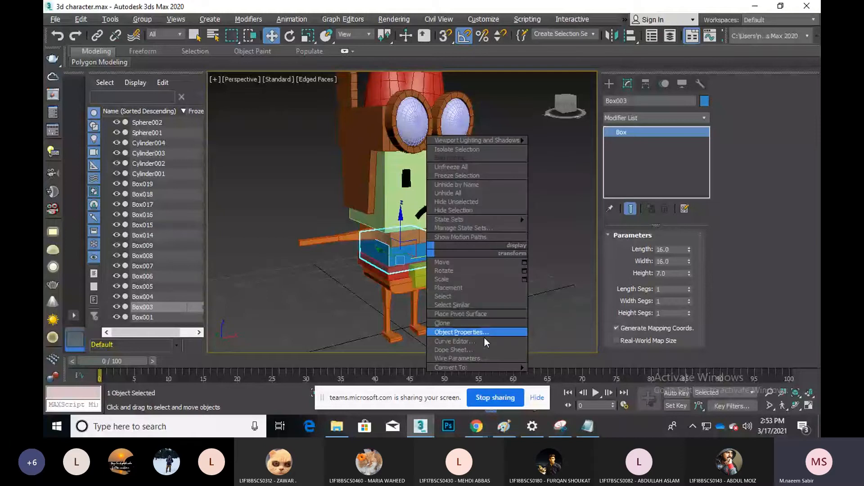
left_click(553, 376)
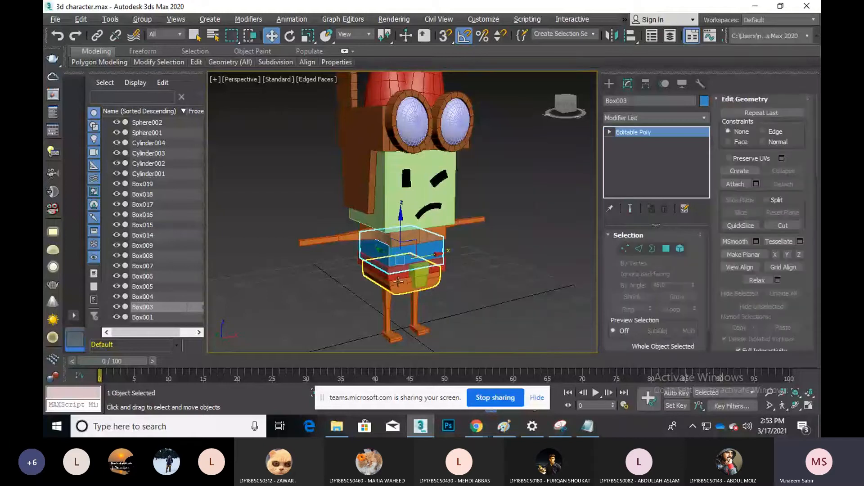
left_click(393, 277)
right_click(391, 277)
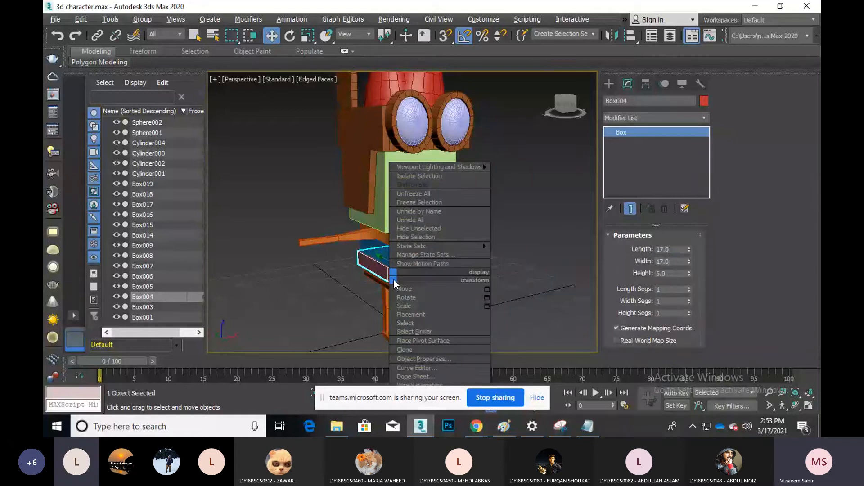
left_click(302, 224)
middle_click_drag(379, 265, 361, 217)
right_click(362, 220)
left_click(453, 315)
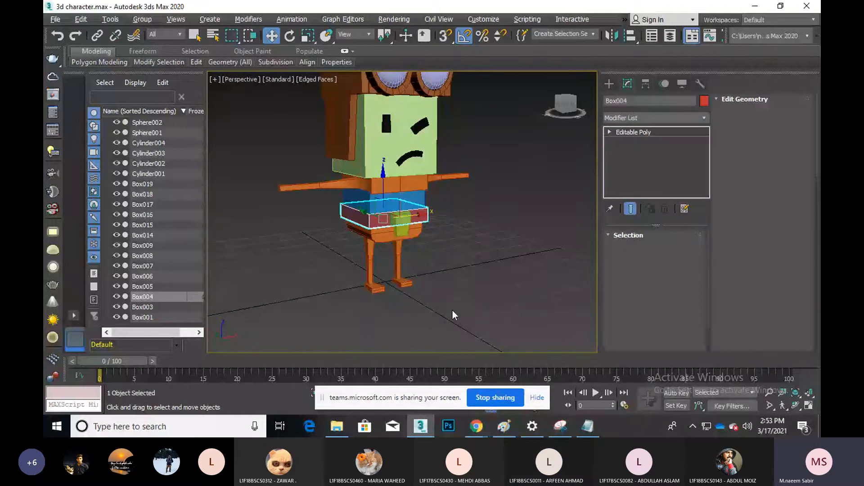
Select both parts of the other leg and convert them to Editable Poly
left_click(372, 235)
right_click(372, 235)
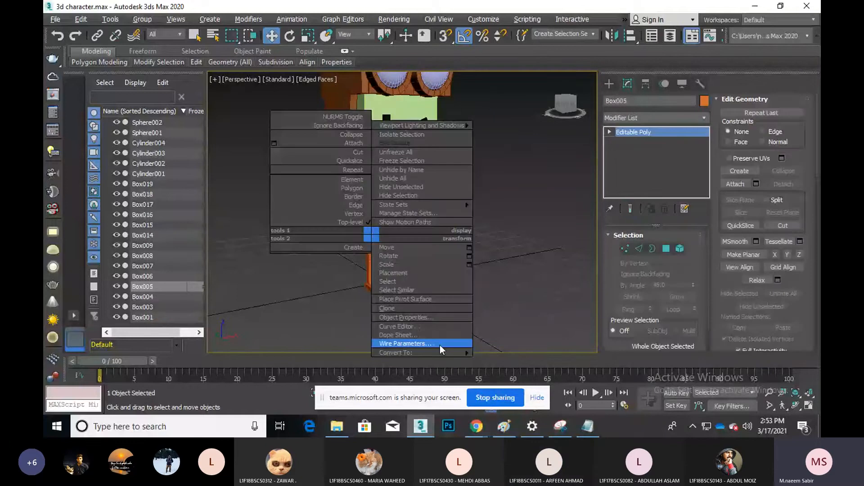
key("Escape")
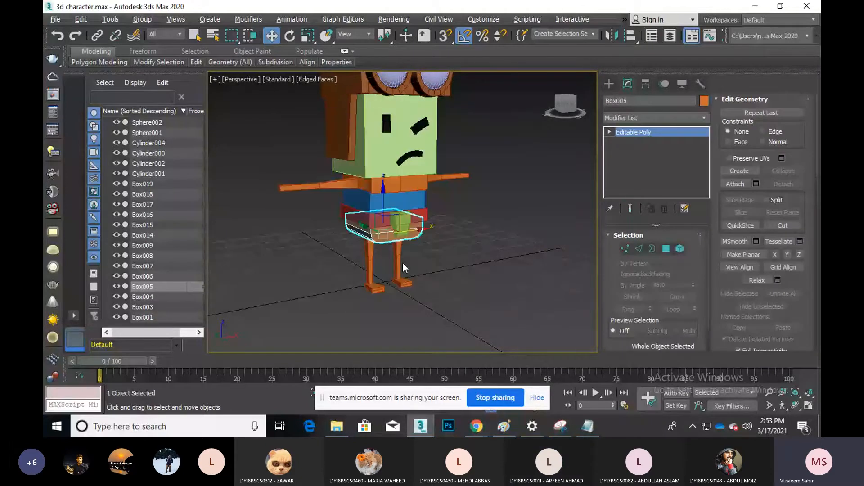
left_click(365, 270)
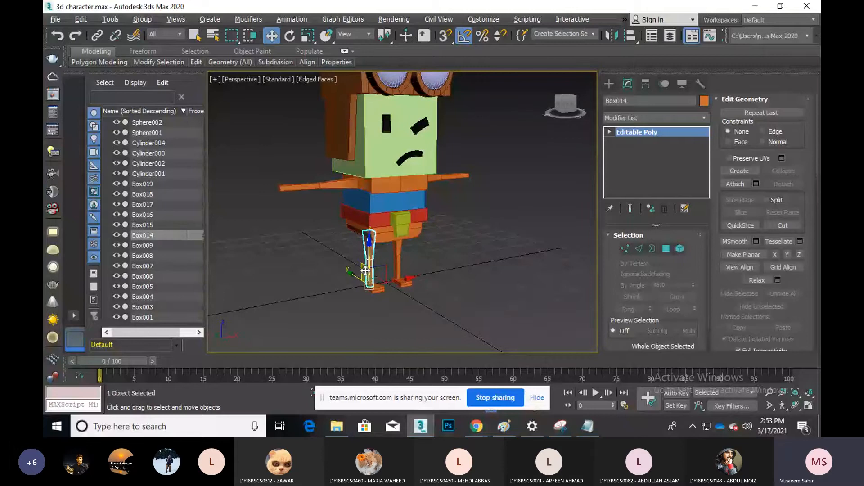
right_click(364, 261)
mouse_move(449, 379)
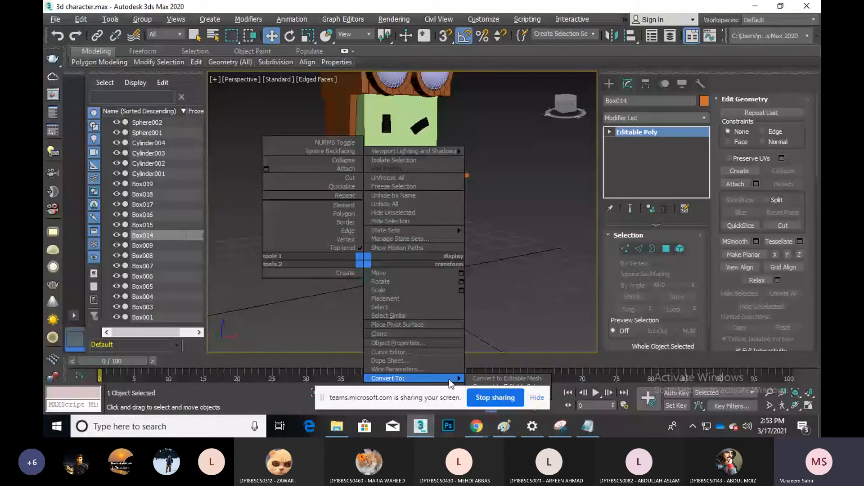
middle_click_drag(493, 258, 500, 216)
right_click(373, 209)
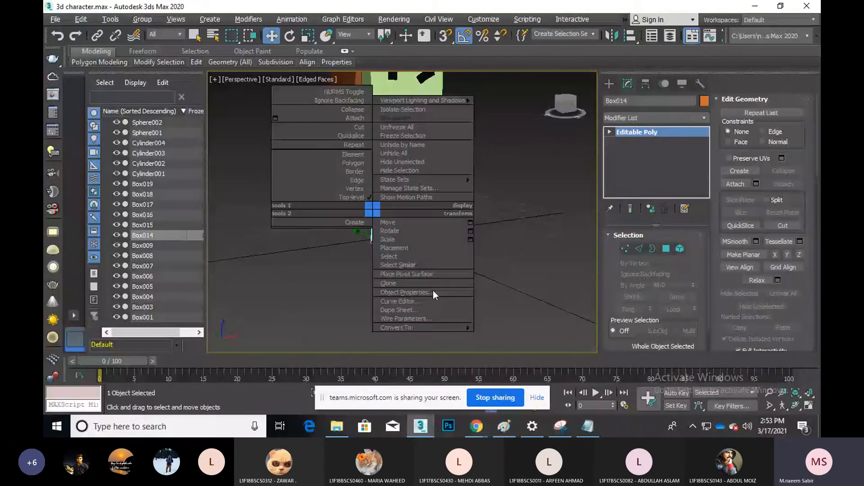
left_click_drag(453, 270, 396, 217)
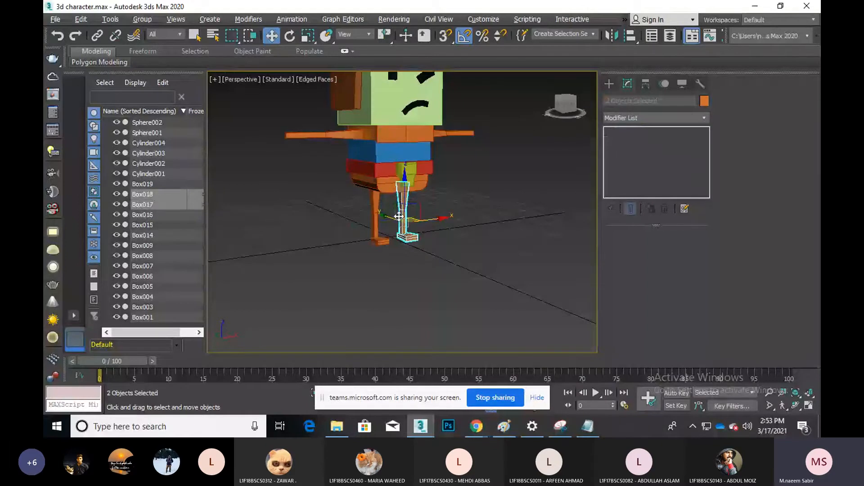
right_click(399, 217)
mouse_move(450, 331)
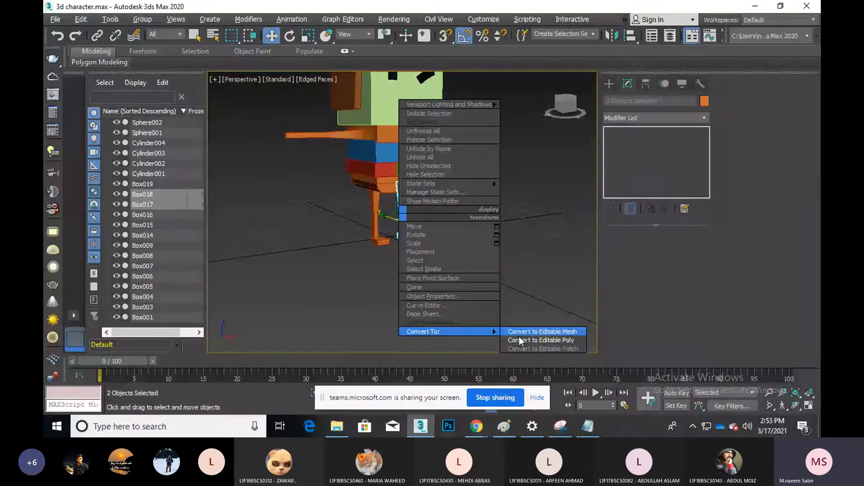
left_click(519, 341)
left_click(450, 288)
Select the foot, then all scene objects to review their context options, and deselect
left_click(386, 239)
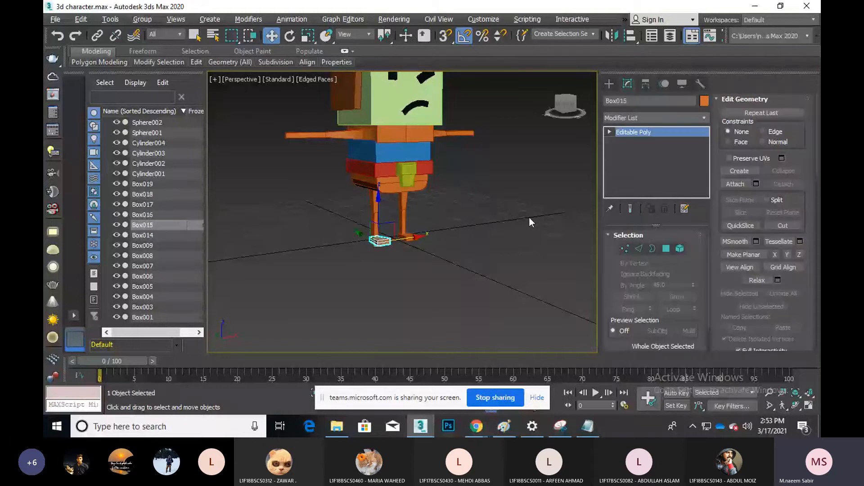
scroll(528, 217, "down", 3)
middle_click_drag(529, 216, 443, 255)
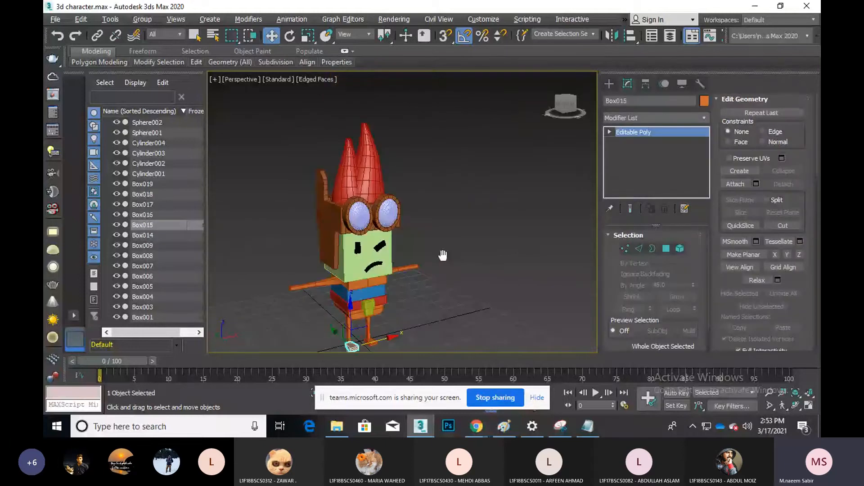
key("ctrl+a")
right_click(338, 242)
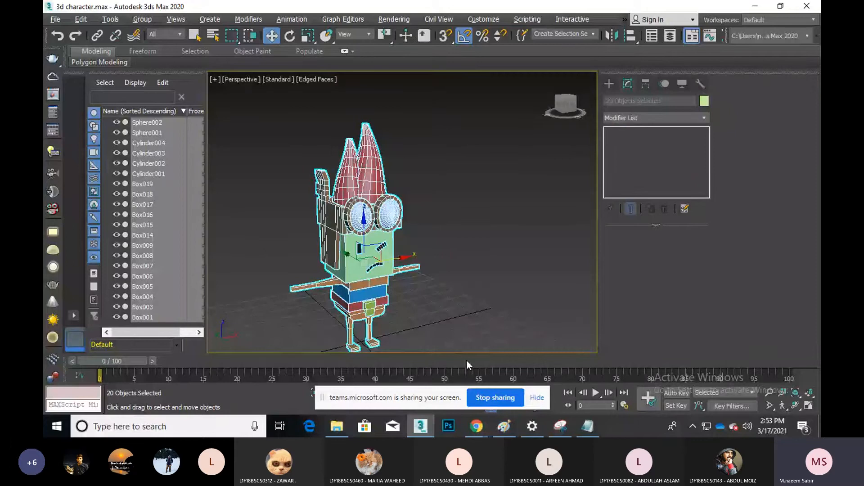
left_click(449, 257)
scroll(449, 258, "up", 3)
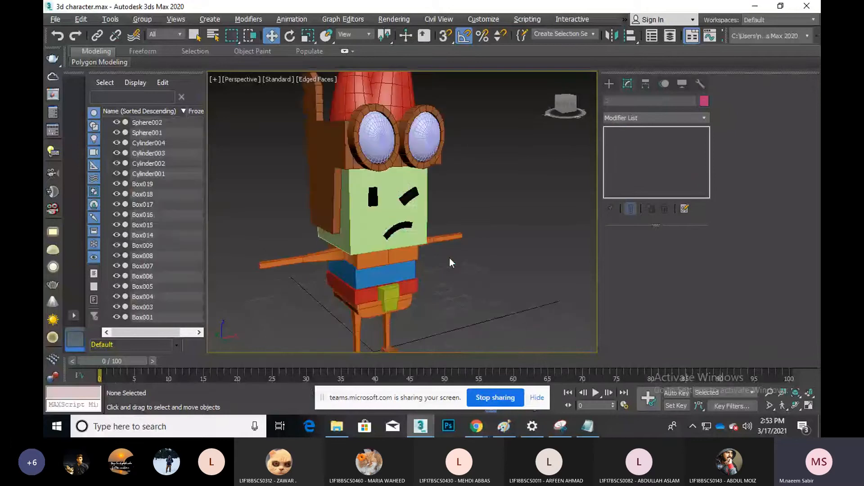
Attach the arm bar to the blue torso box, undo it, and exit Attach mode
left_click(377, 273)
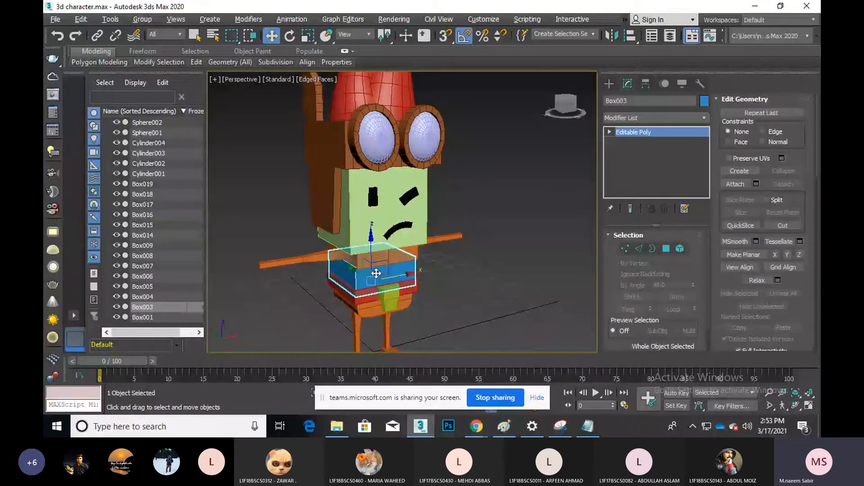
left_click(735, 184)
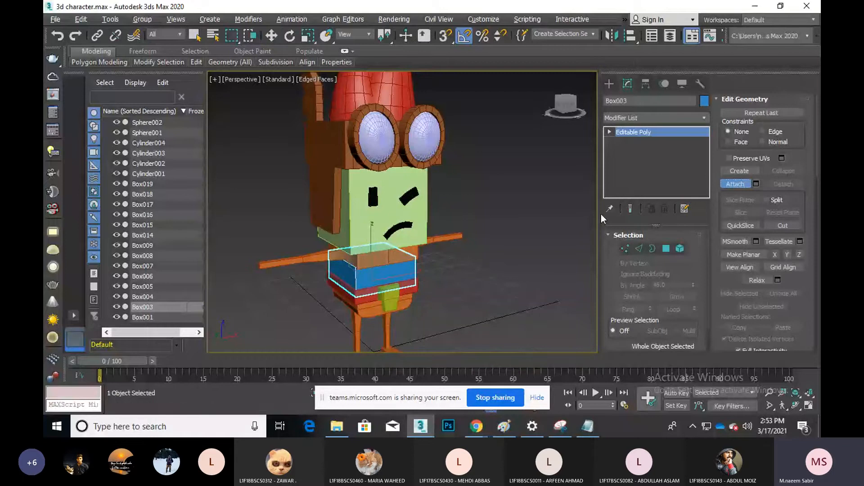
left_click(399, 256)
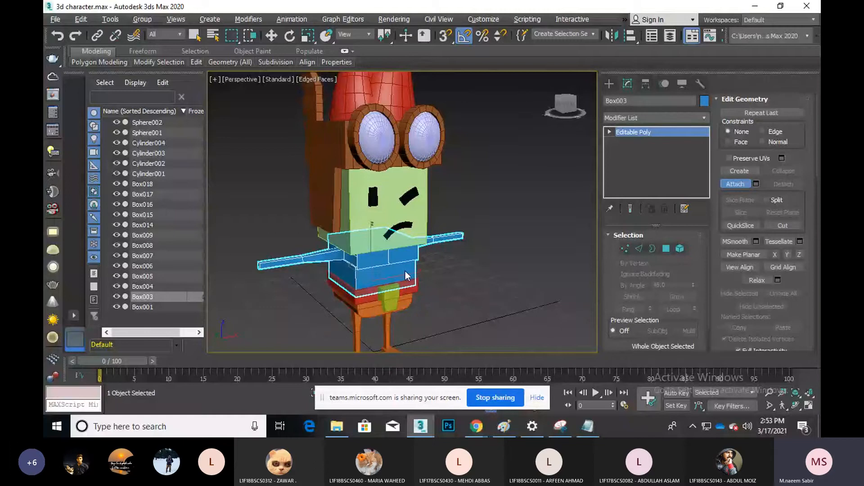
key("ctrl+z")
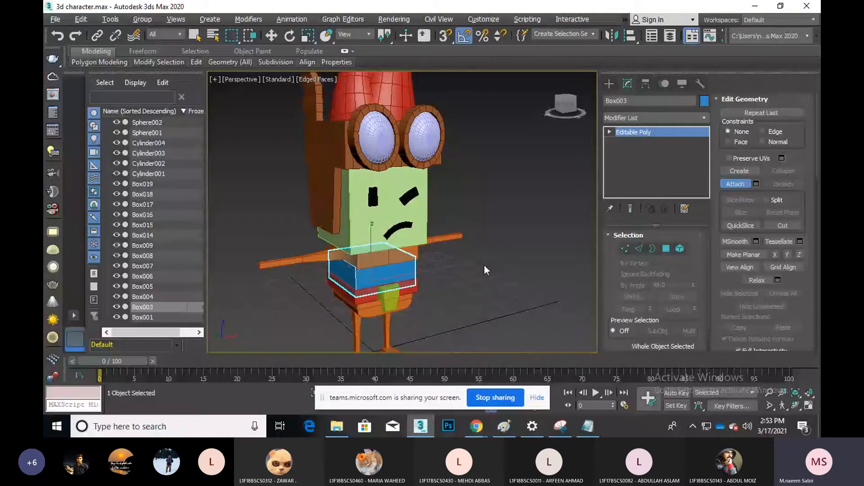
scroll(484, 264, "up", 3)
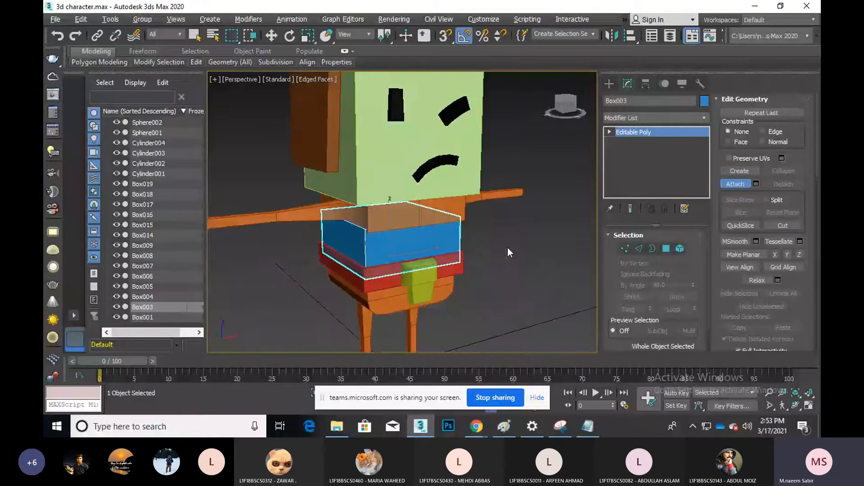
left_click(725, 188)
left_click(484, 257)
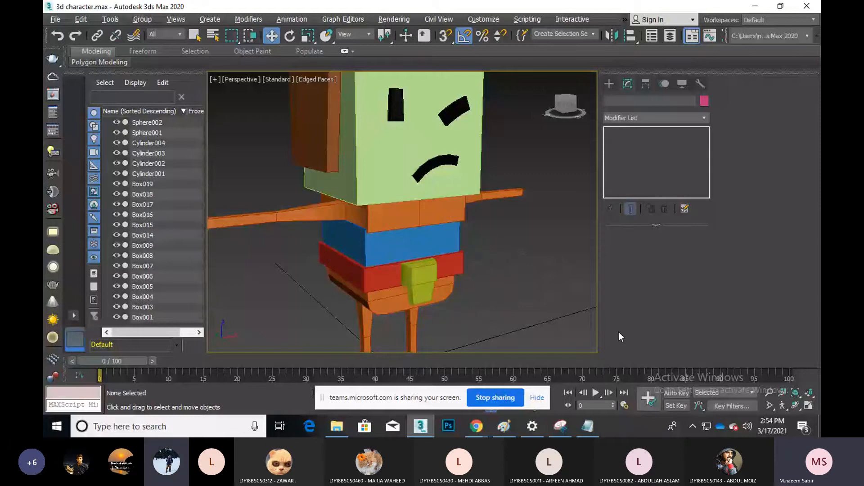
Retry attaching the arms to the blue torso box in maximized Perspective, then undo it
key("f")
middle_click_drag(505, 349, 518, 212)
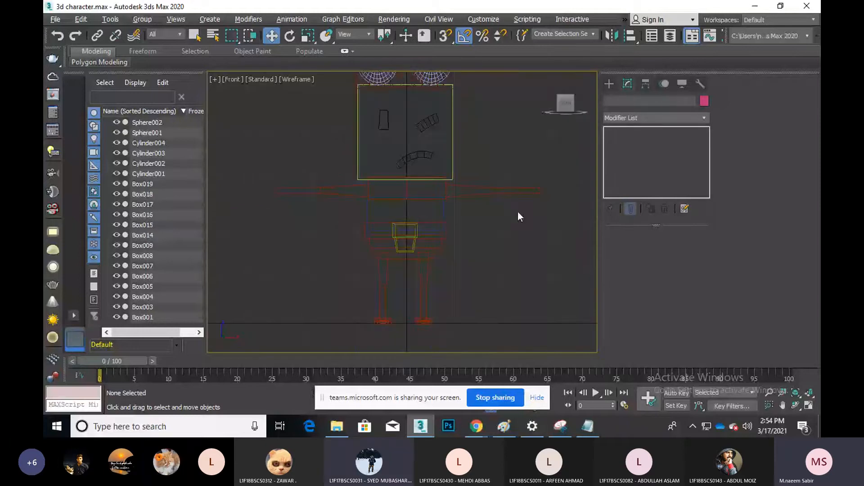
left_click(801, 404)
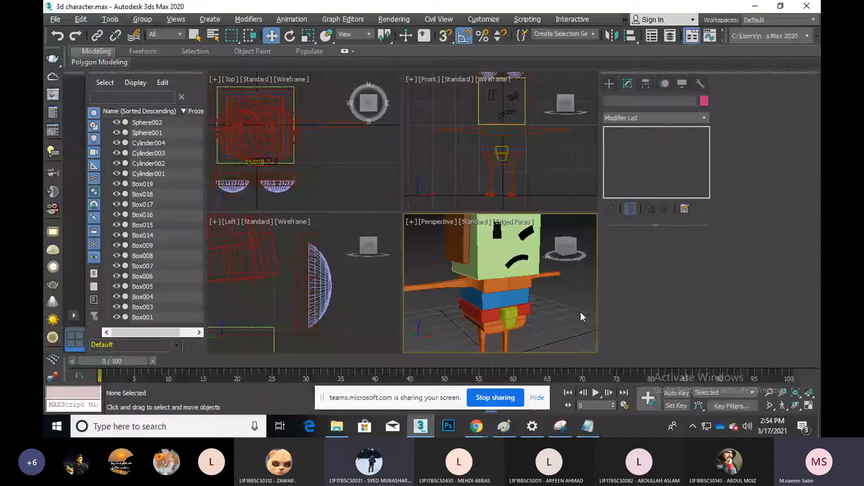
key("alt+w")
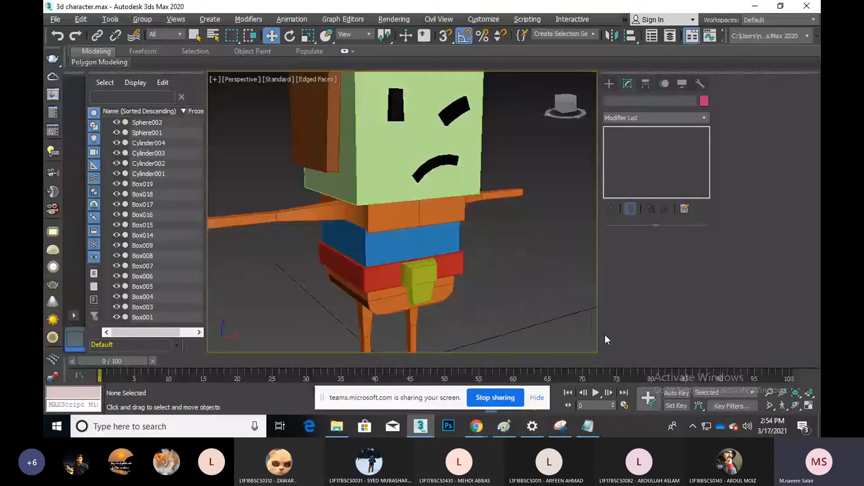
left_click(446, 237)
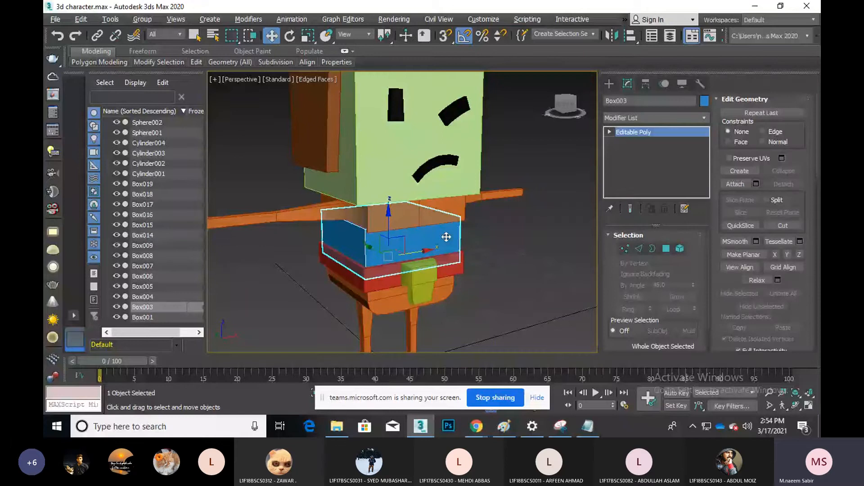
left_click(756, 183)
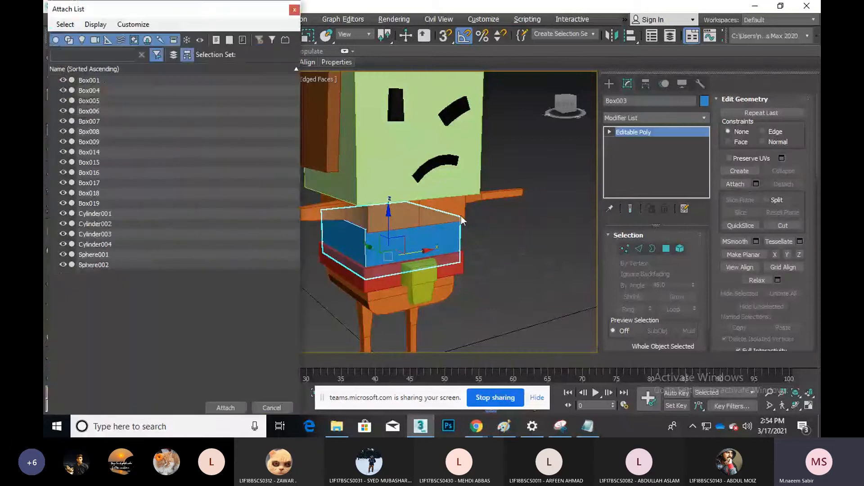
left_click(294, 10)
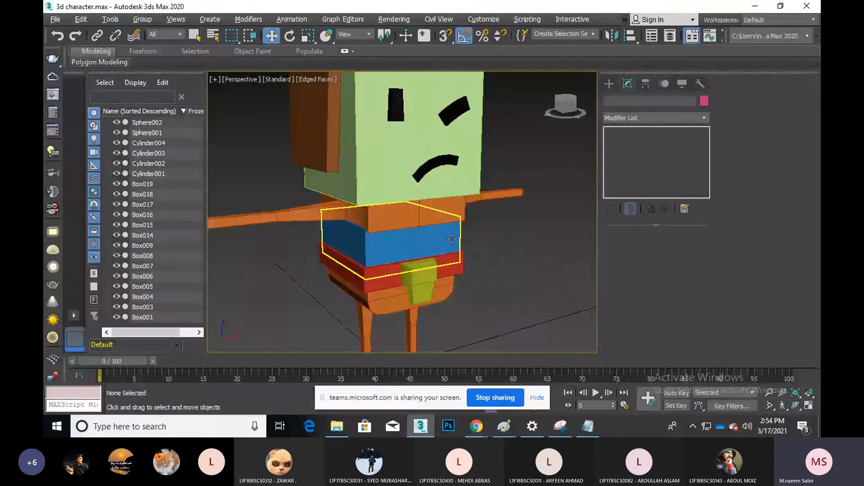
left_click(452, 239)
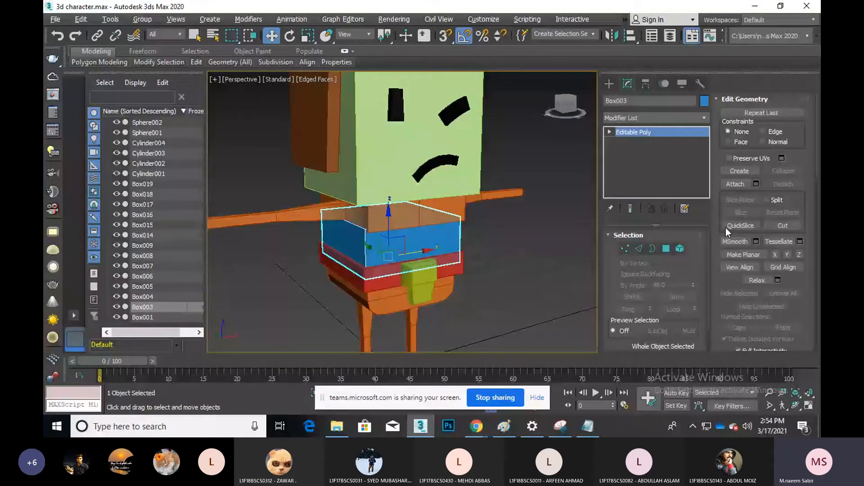
left_click(735, 183)
left_click(411, 217)
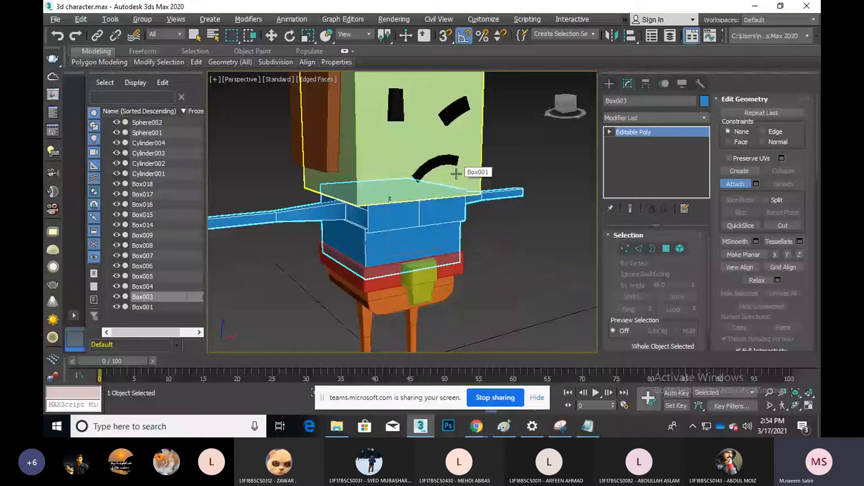
key("ctrl+z")
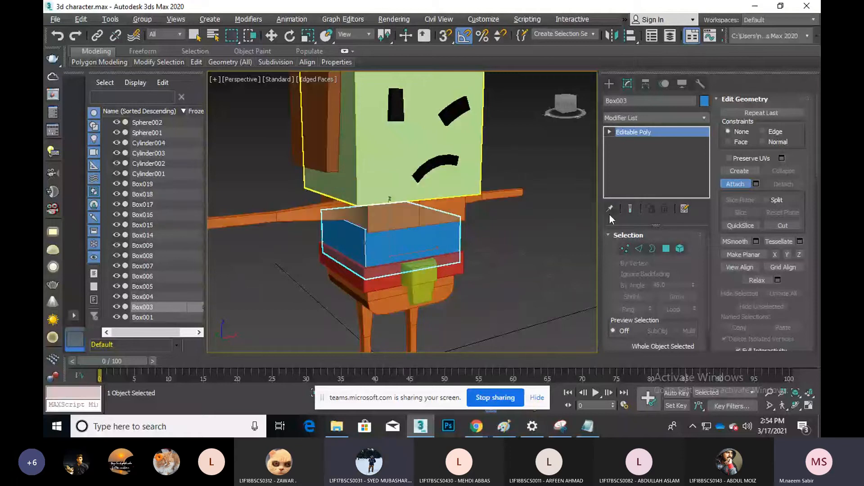
key("ctrl+z")
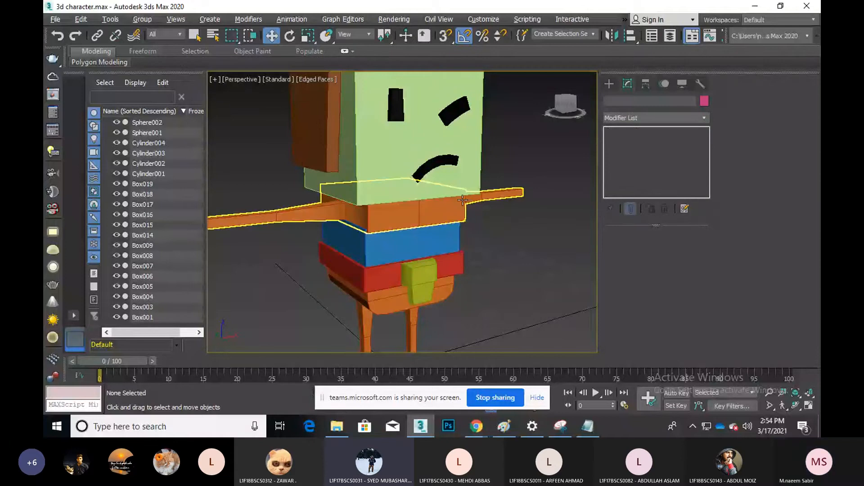
Check the attach list from the head block, dismiss it, and select the orange arms-and-torso object
left_click(473, 174)
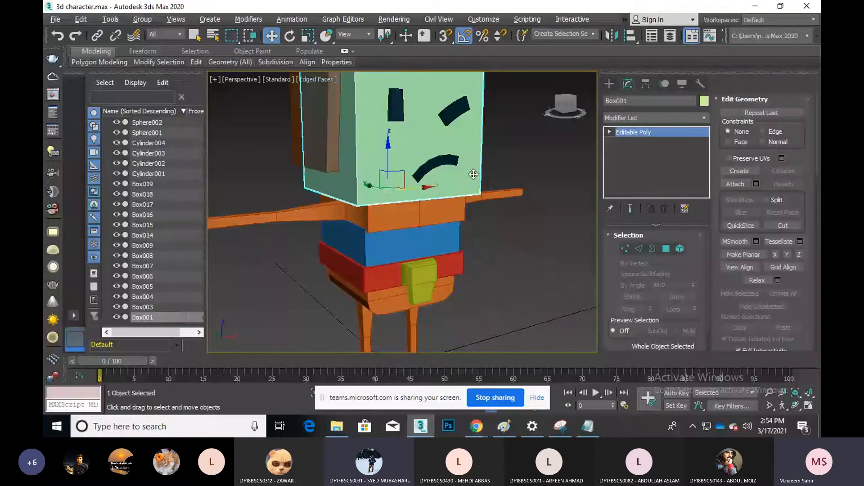
left_click(755, 184)
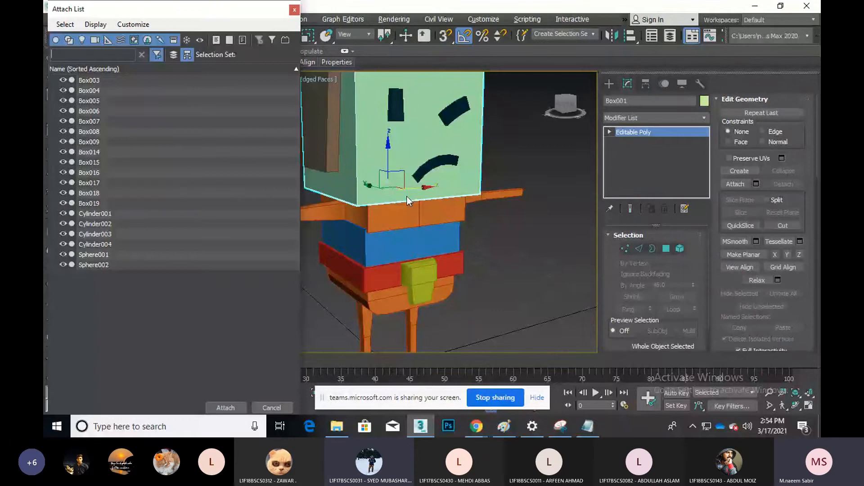
left_click(295, 9)
left_click(417, 215)
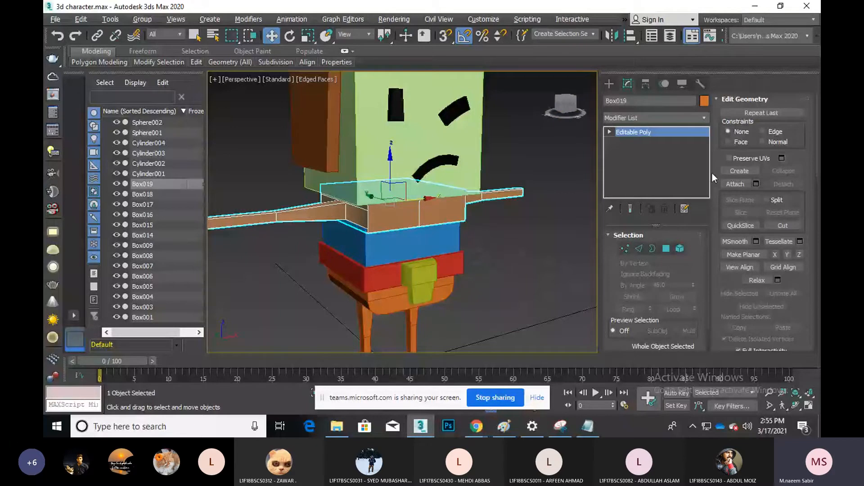
scroll(728, 245, "down", 3)
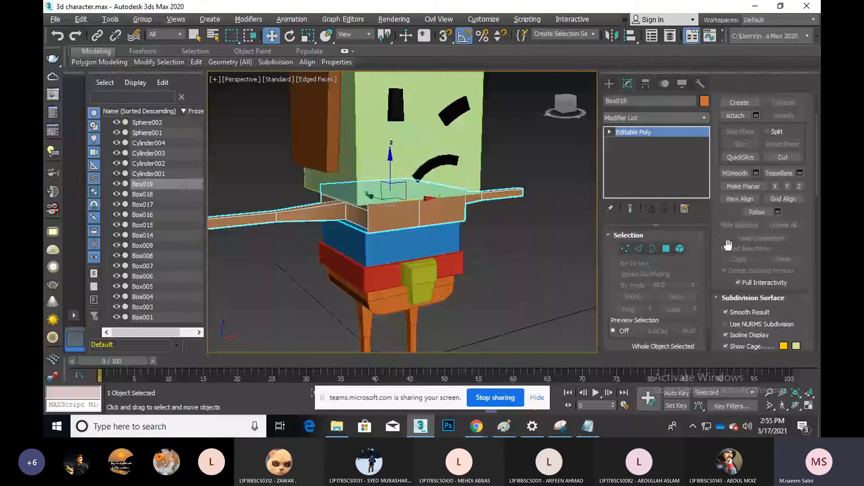
scroll(728, 245, "up", 3)
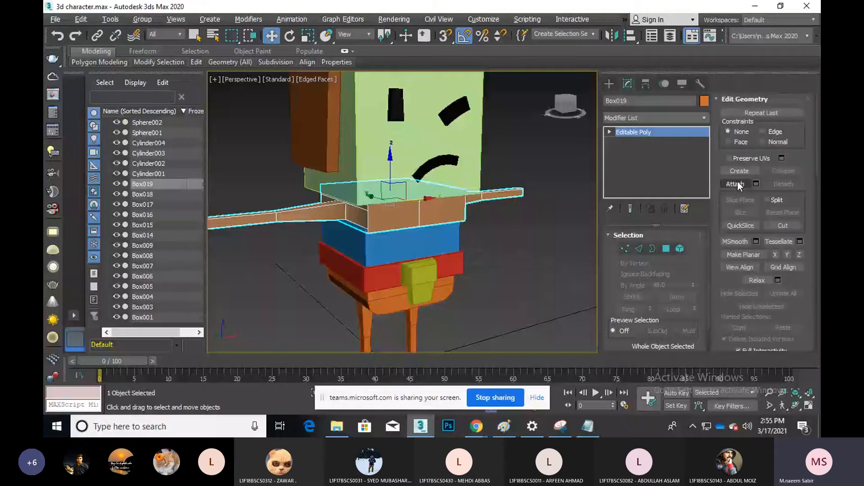
Attach the blue body box to the arms-and-torso twice, undoing each, then exit Attach
left_click(735, 184)
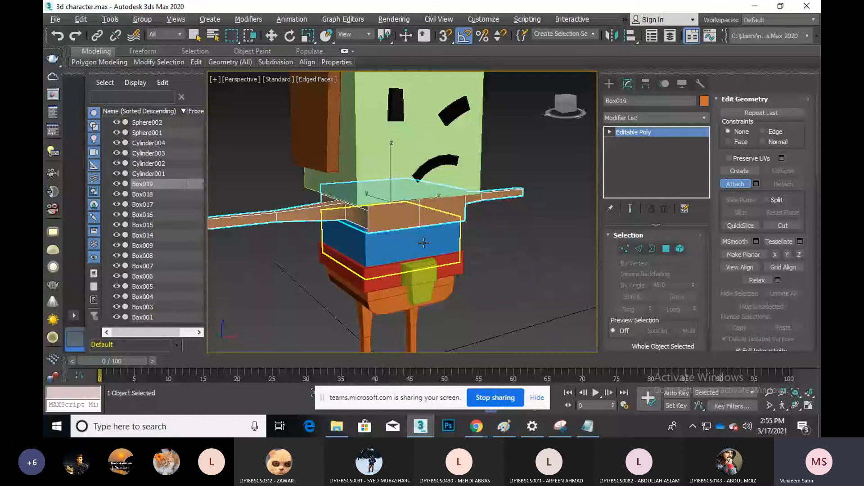
left_click(423, 243)
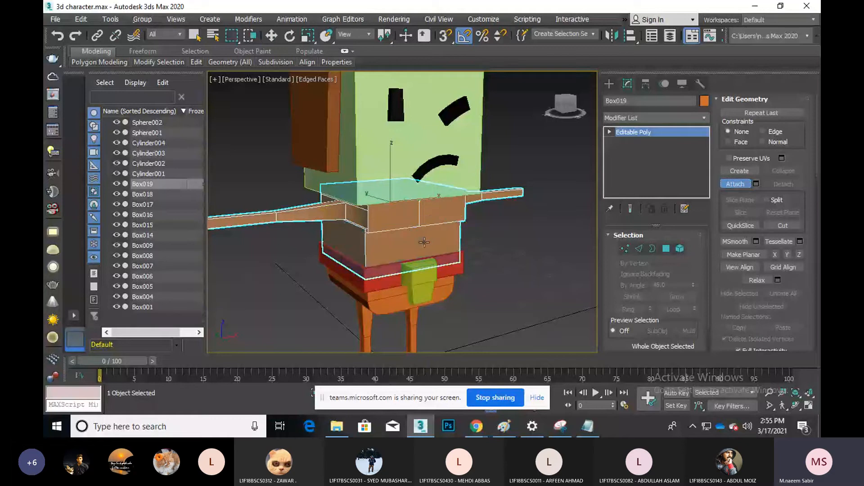
key("ctrl+z")
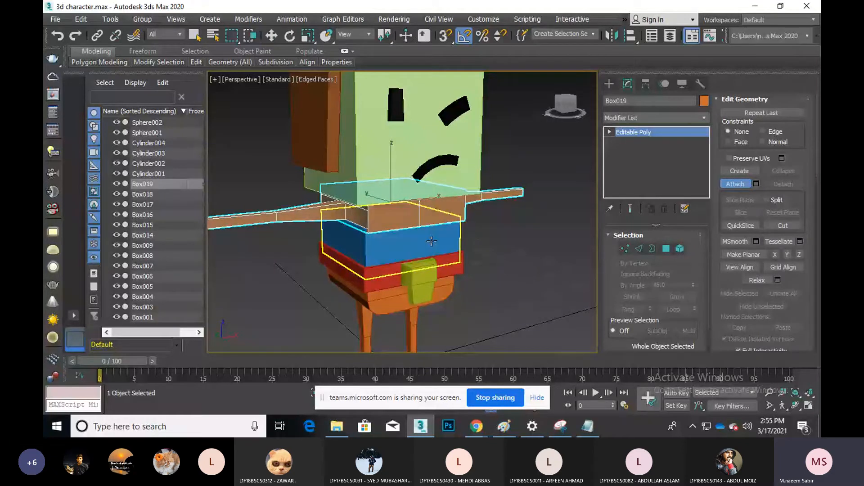
left_click(431, 241)
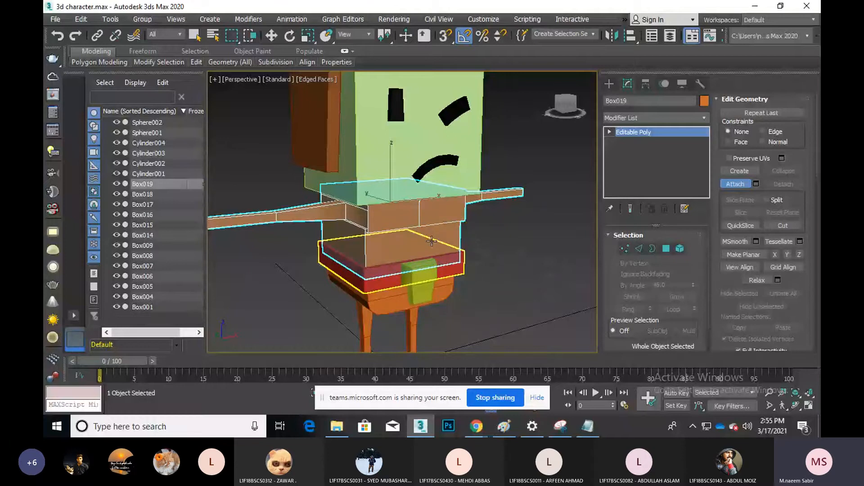
key("ctrl+z")
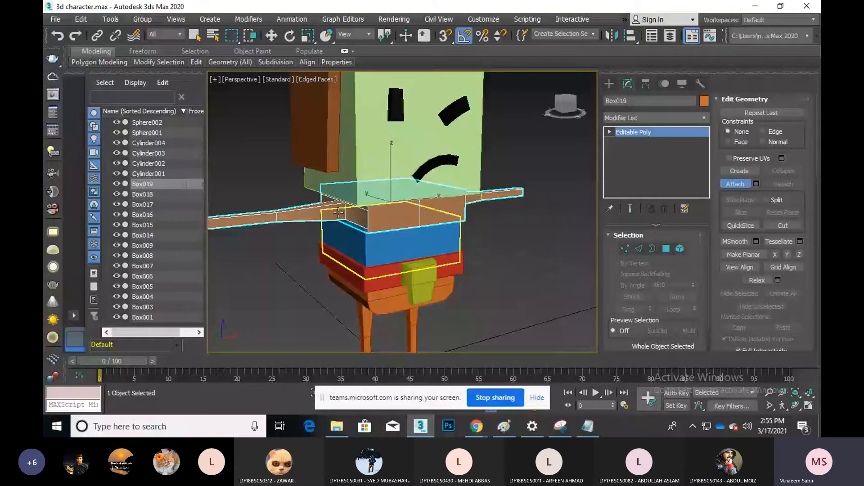
right_click(512, 277)
middle_click_drag(559, 287, 546, 319)
scroll(546, 320, "down", 5)
left_click(609, 83)
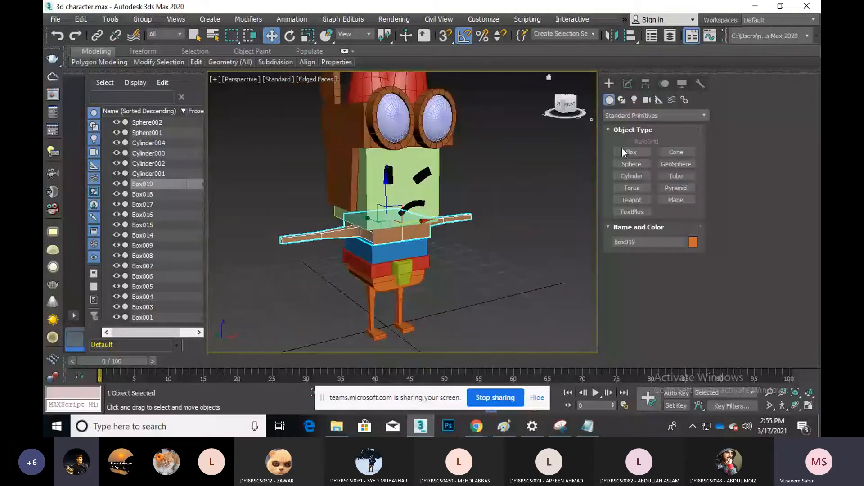
left_click(623, 149)
left_click_drag(471, 285, 580, 298)
left_click(582, 249)
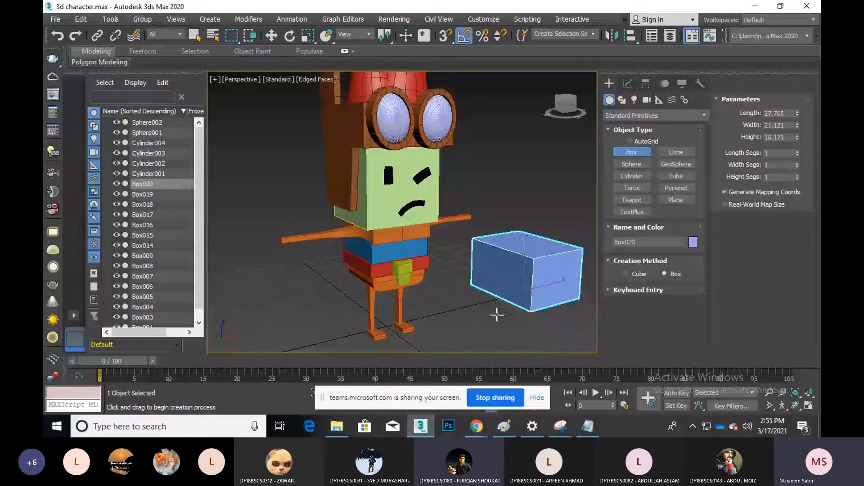
scroll(497, 315, "down", 4)
left_click_drag(509, 313, 517, 339)
left_click(523, 305)
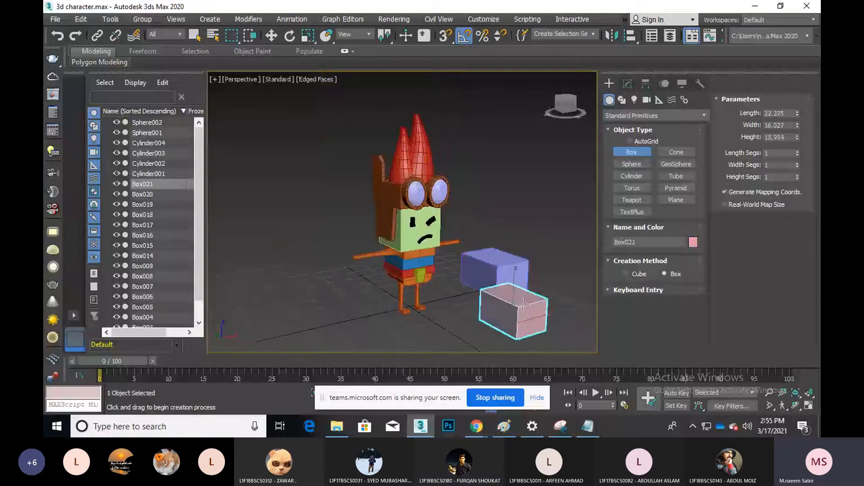
key("w")
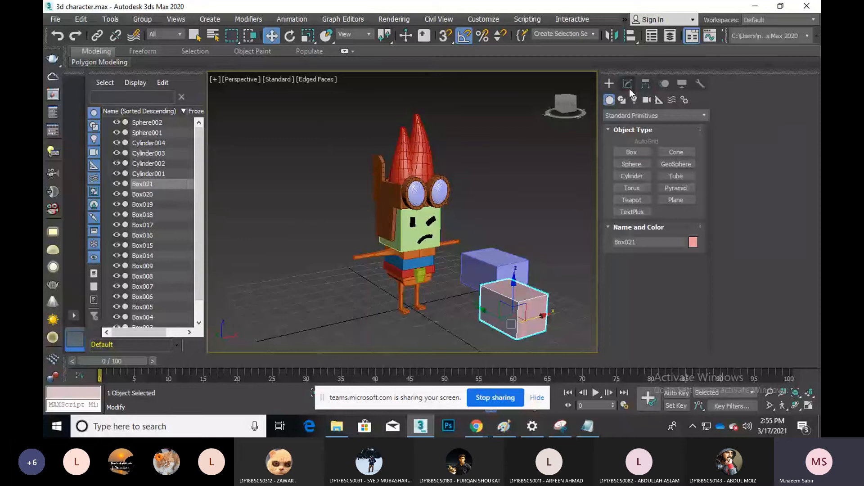
left_click(630, 88)
right_click(496, 255)
mouse_move(540, 370)
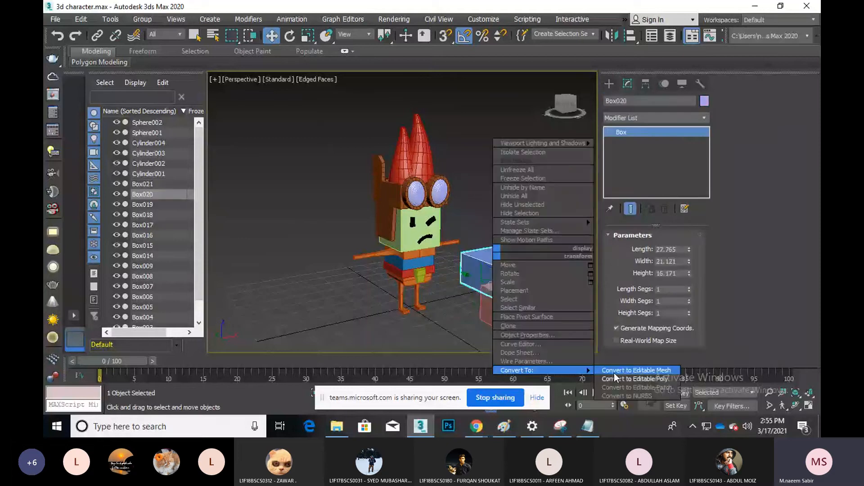
right_click(518, 295)
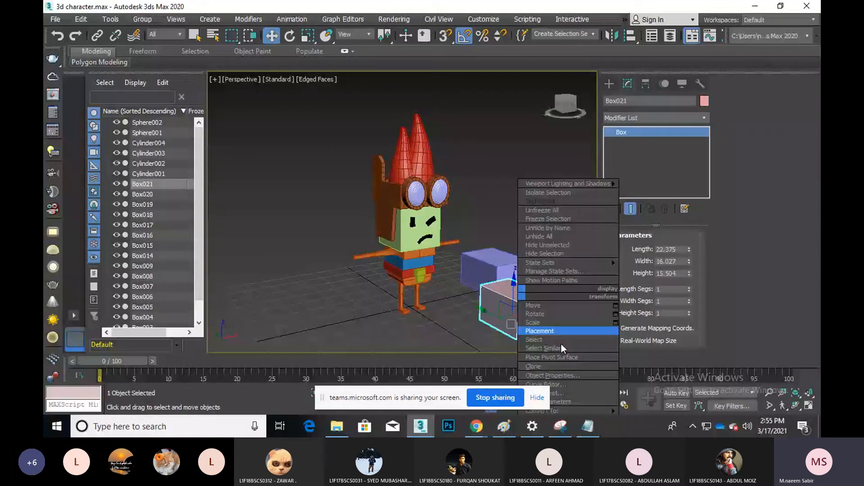
left_click(643, 403)
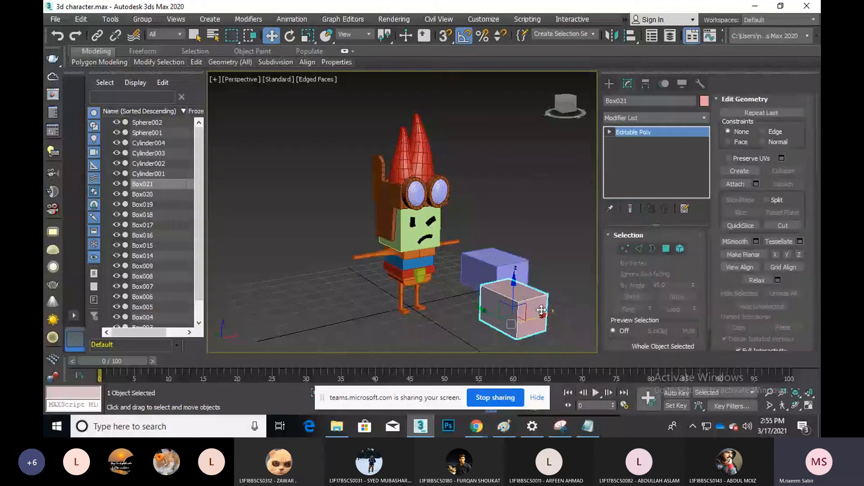
left_click(729, 184)
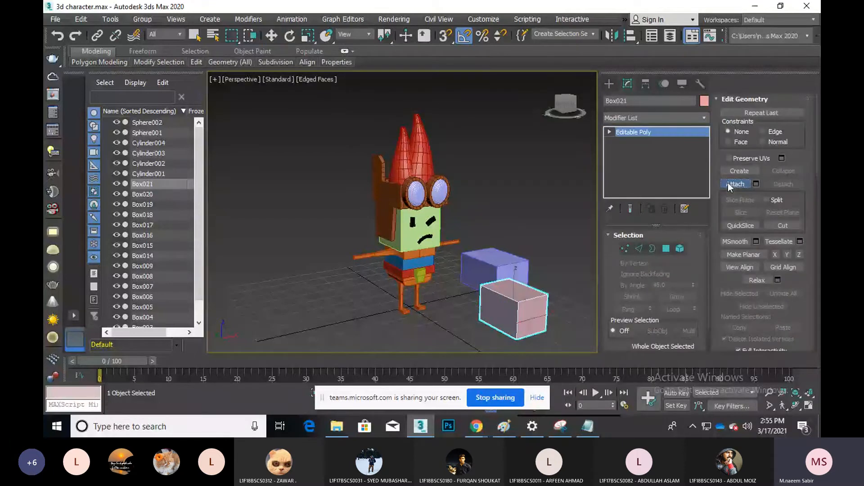
left_click(485, 266)
right_click(484, 265)
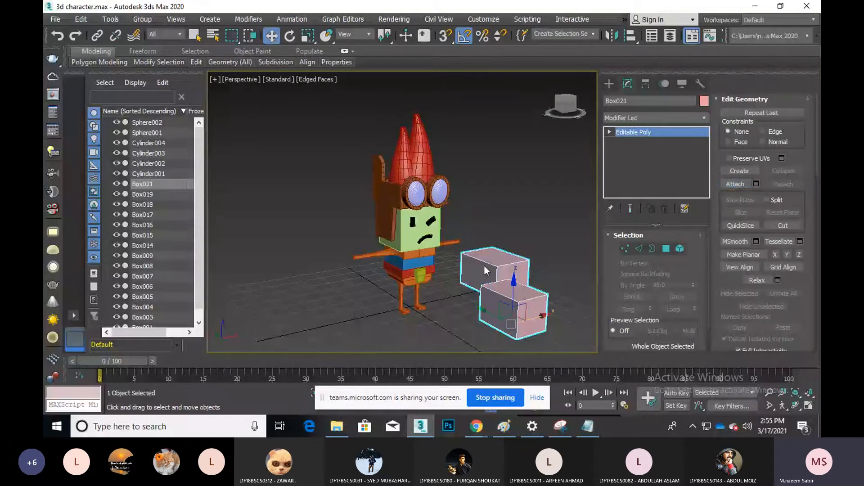
key("Delete")
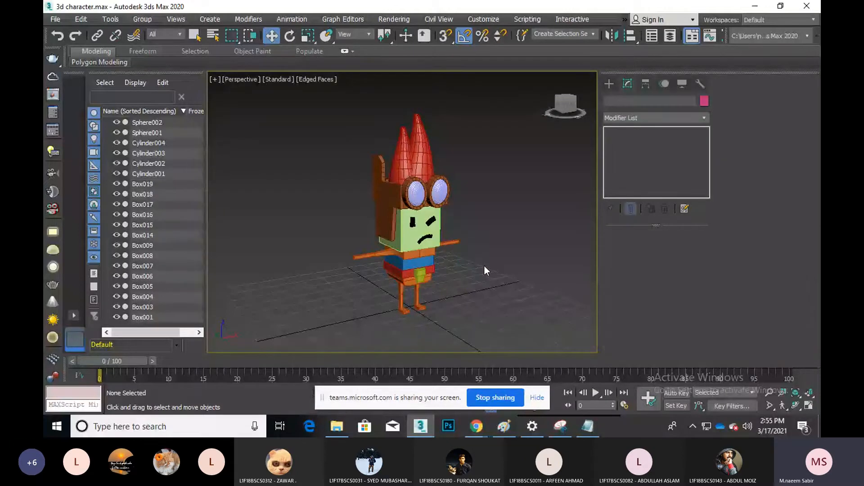
left_click(428, 231)
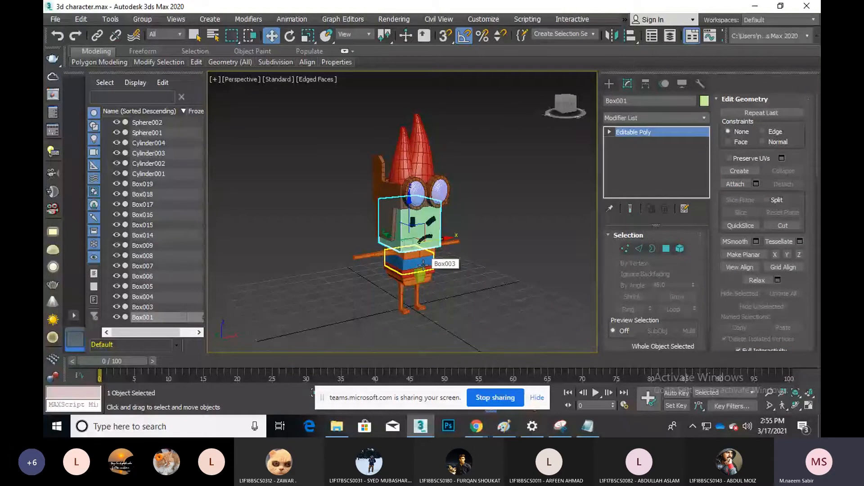
scroll(423, 265, "up", 5)
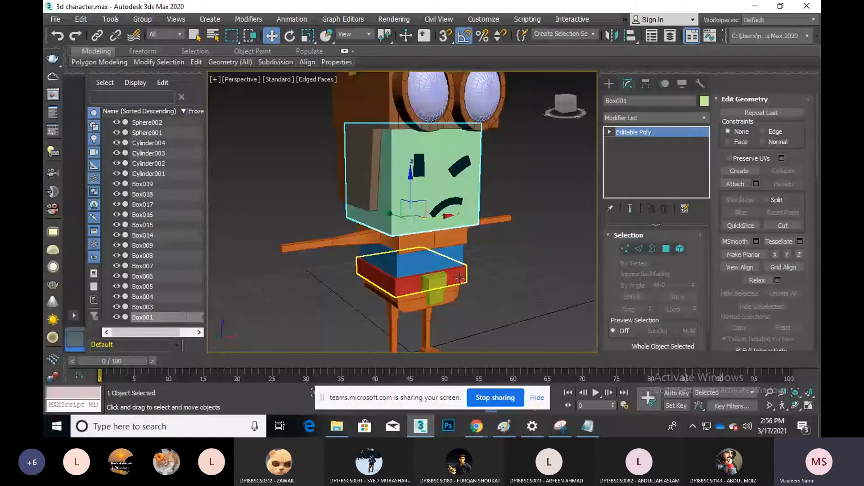
scroll(460, 278, "down", 4)
left_click(795, 406)
left_click_drag(430, 237, 410, 239)
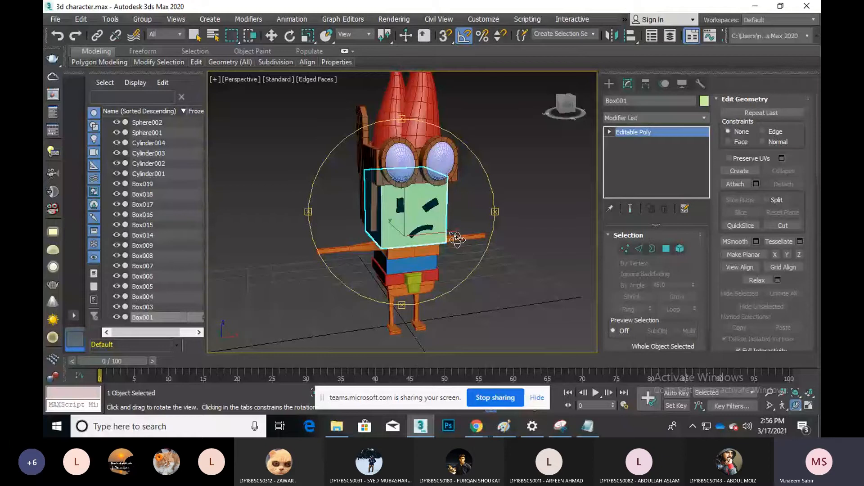
Save the scene and select Box017, the thin piece between the legs
key("w")
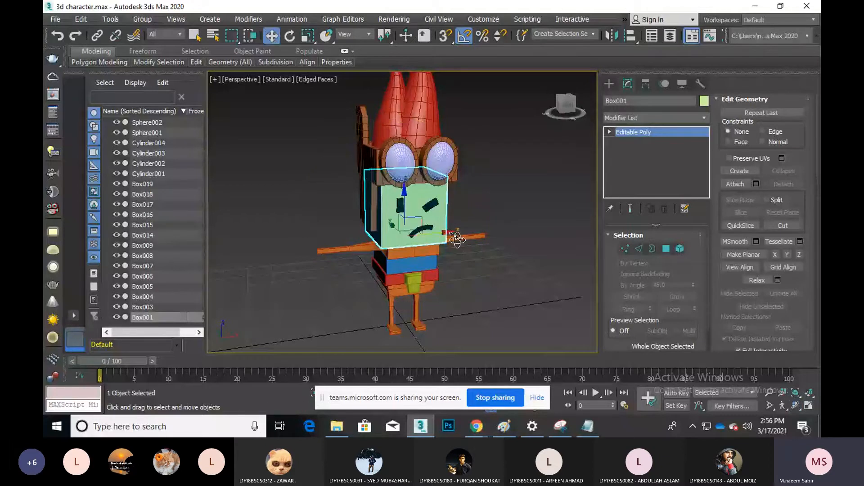
left_click(459, 241)
middle_click_drag(421, 212, 398, 201)
left_click(403, 255)
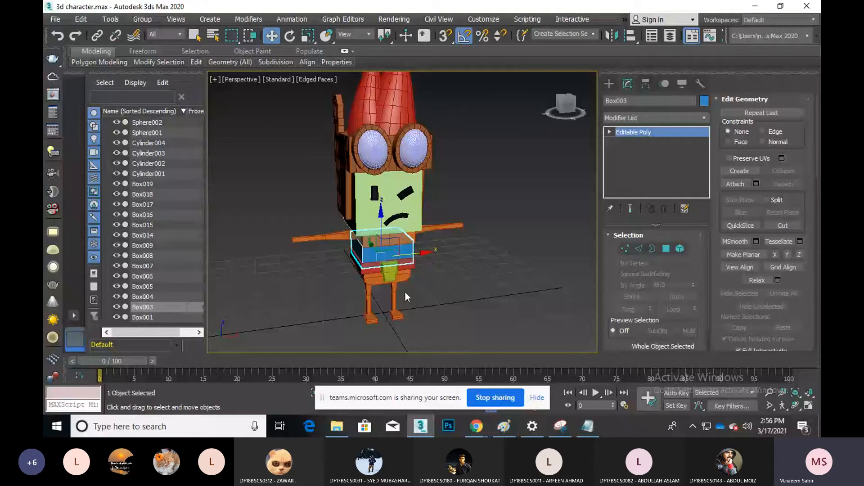
key("ctrl+s")
left_click(404, 295)
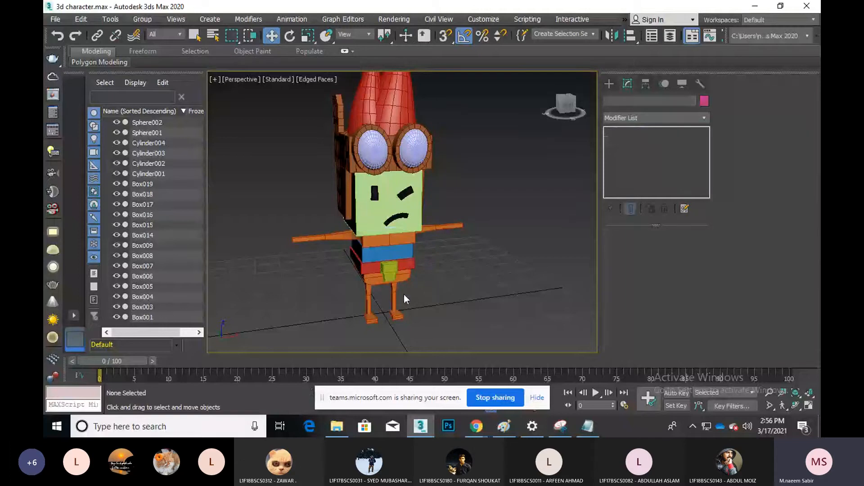
left_click(395, 290)
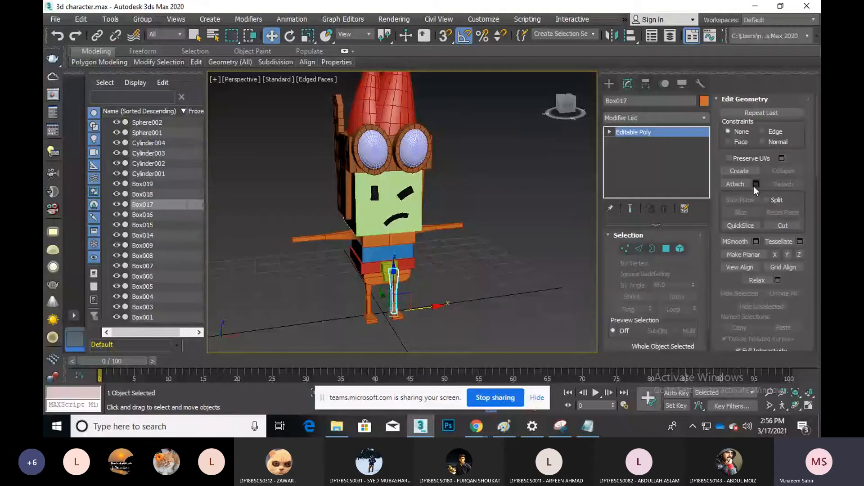
Attach the legs, left foot, shorts, belt, both torso boxes and arms bar to Box017
left_click(751, 184)
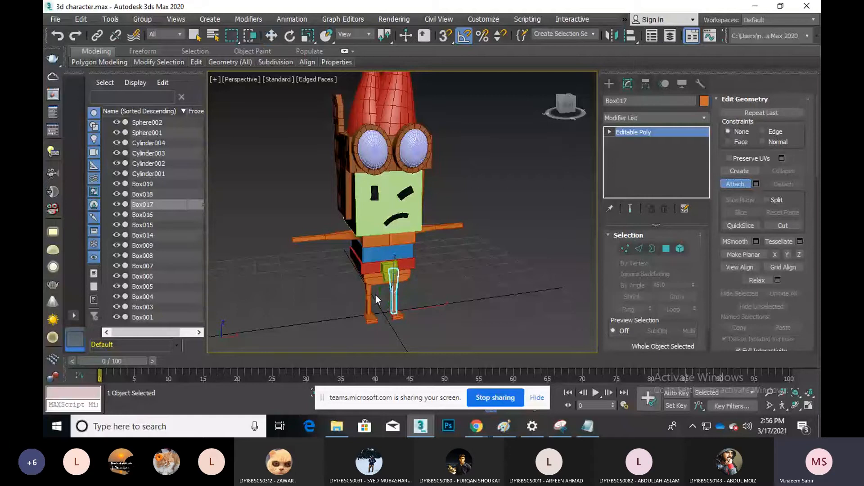
left_click(398, 319)
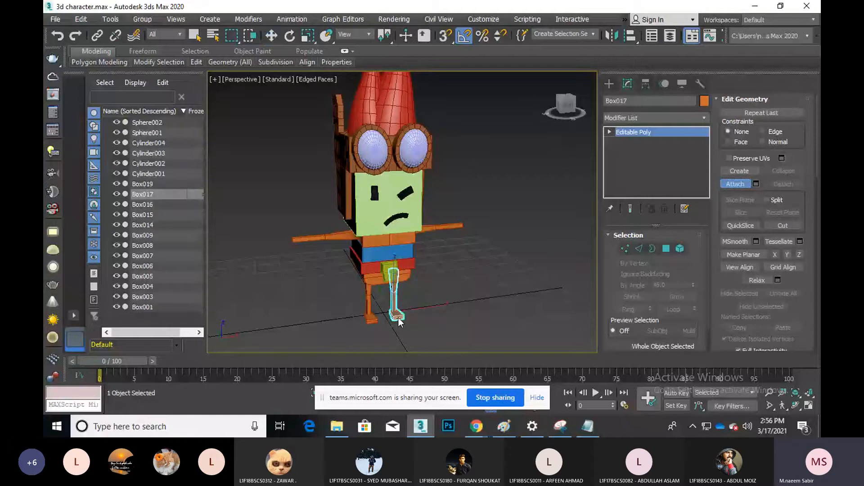
left_click(368, 302)
left_click(370, 320)
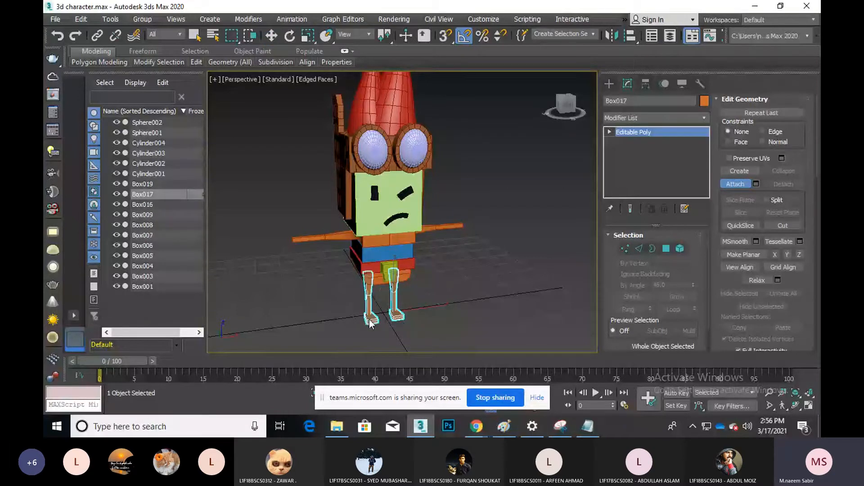
left_click(383, 275)
left_click(386, 285)
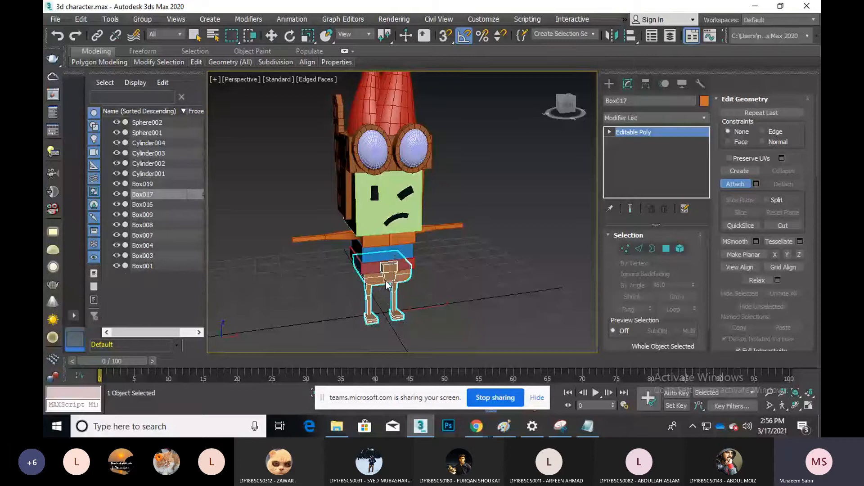
left_click(380, 251)
left_click(373, 241)
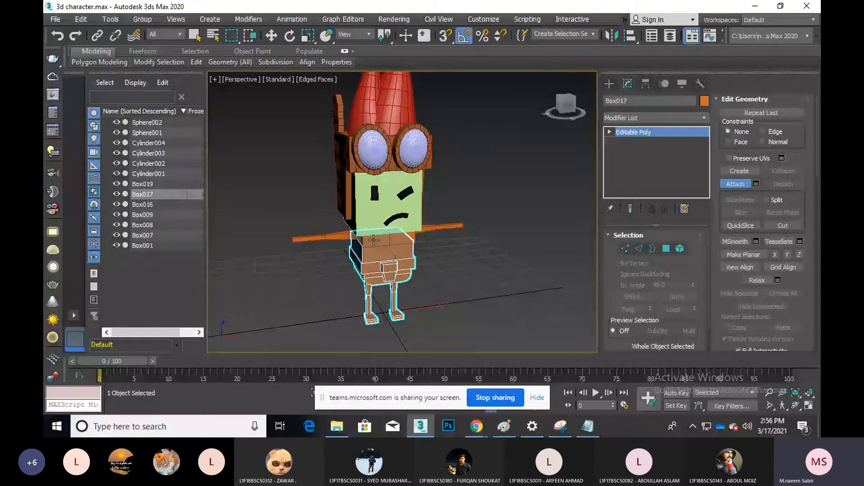
left_click(360, 233)
Attach the head, back plate, goggle lenses and rings, and both red cones; undo the eyebrow attach
left_click(346, 179)
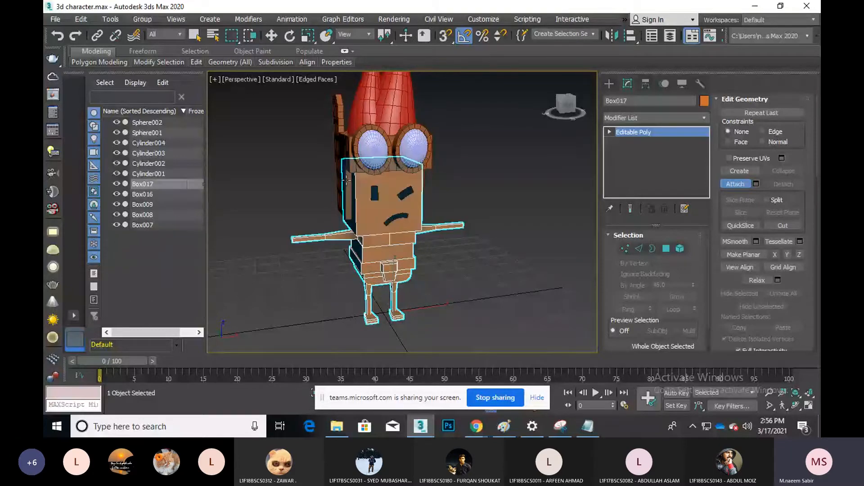
left_click(341, 148)
left_click(383, 131)
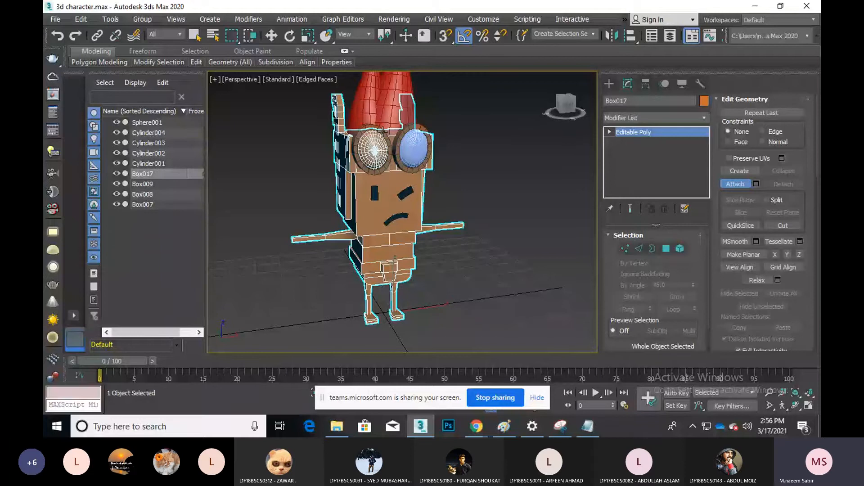
left_click(382, 132)
left_click(370, 112)
left_click(393, 110)
left_click(420, 149)
left_click(412, 166)
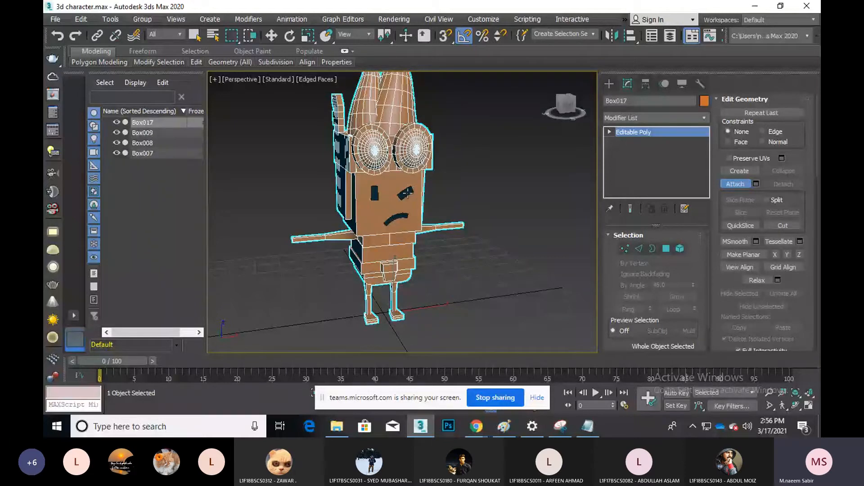
left_click(408, 193)
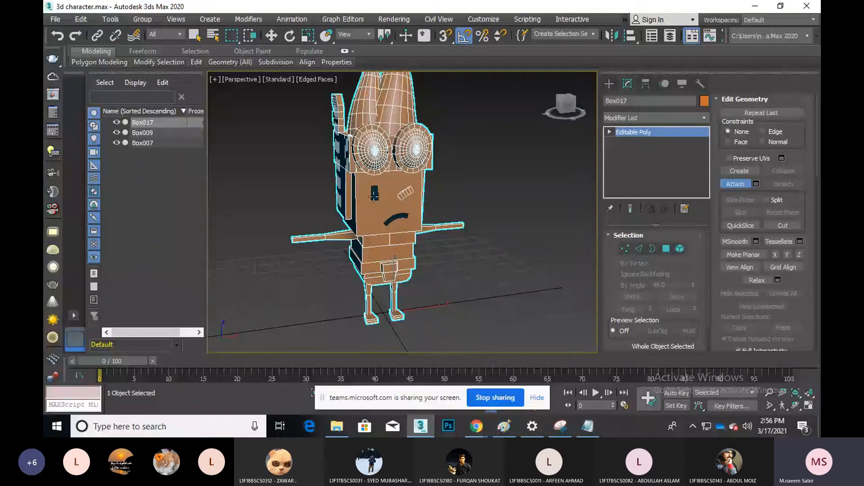
key("ctrl+z")
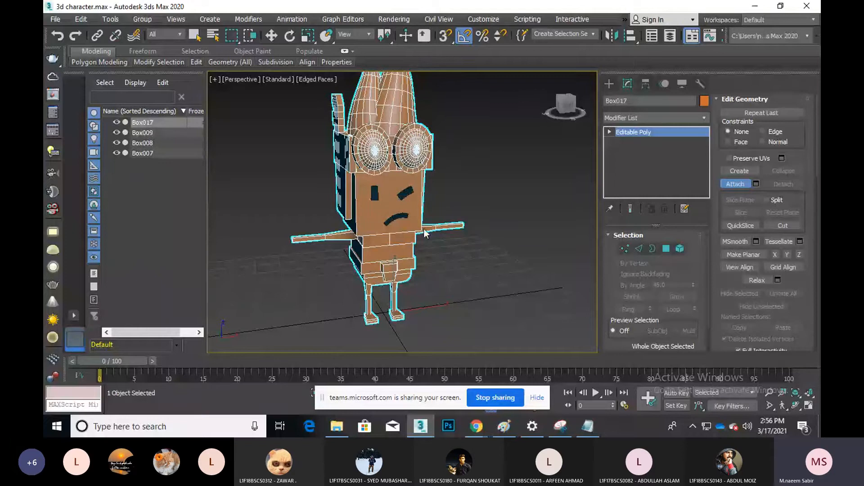
Resume attaching and add the right eyebrow, left eye and mouth to Box017
left_click(794, 406)
left_click_drag(454, 234, 459, 184)
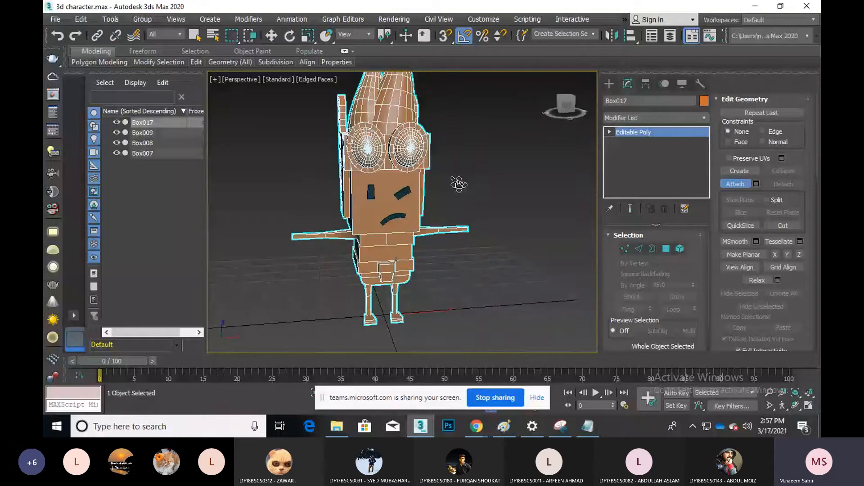
key("w")
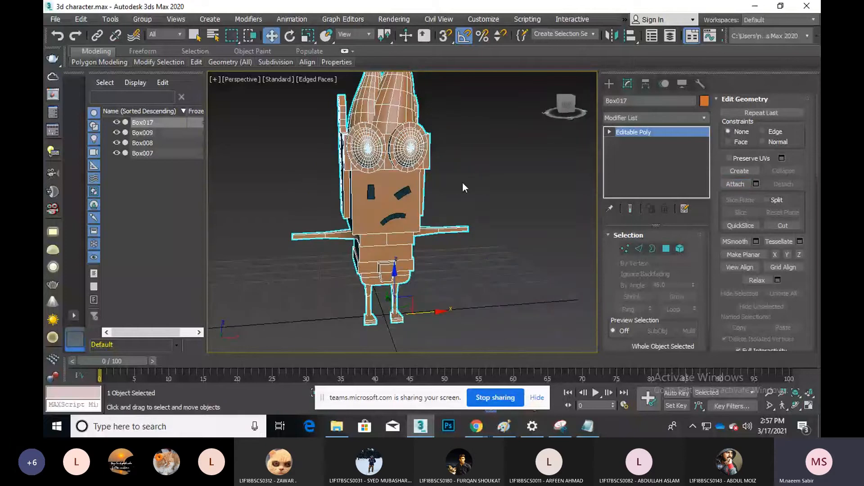
left_click(735, 184)
left_click(402, 193)
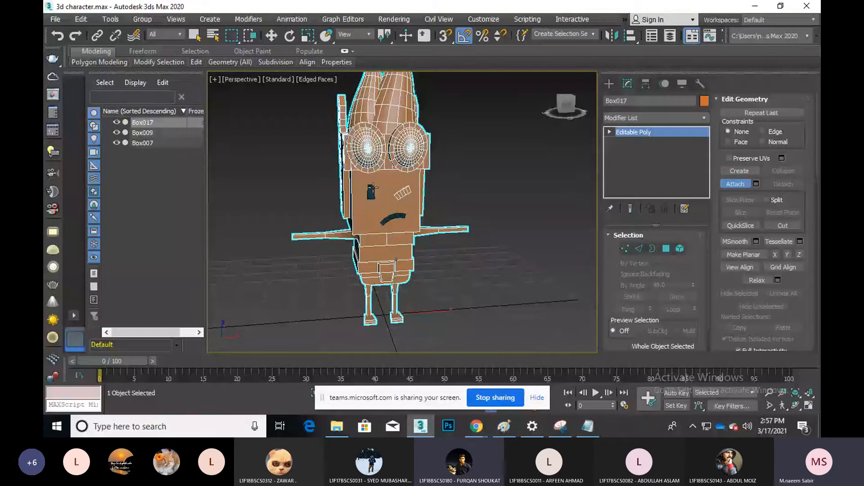
left_click(372, 191)
left_click(400, 218)
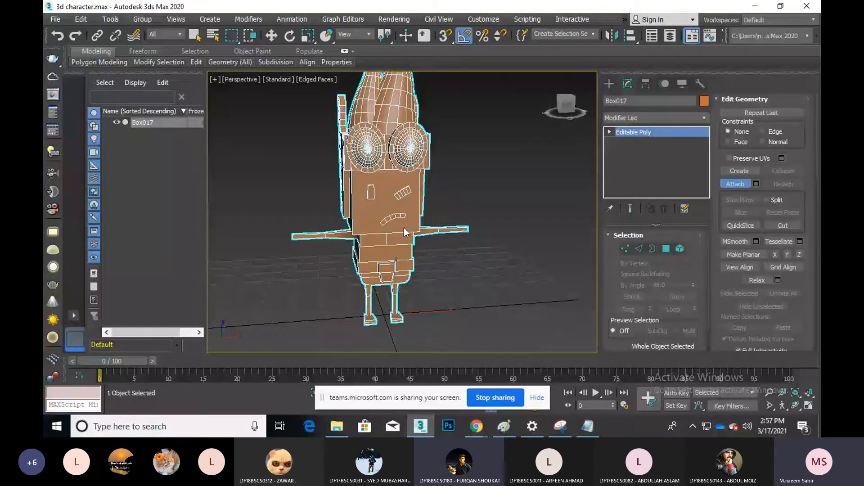
left_click(795, 406)
mouse_move(432, 210)
left_mouse_down()
mouse_move(488, 209)
mouse_move(433, 223)
left_mouse_up()
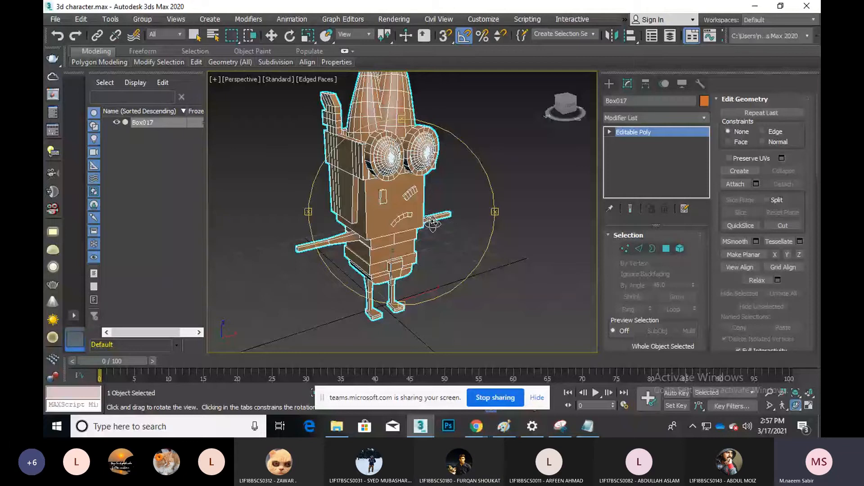
Check Box017 in front wireframe and four-viewport layouts, then open the Modifier List in maximized Perspective
key("w")
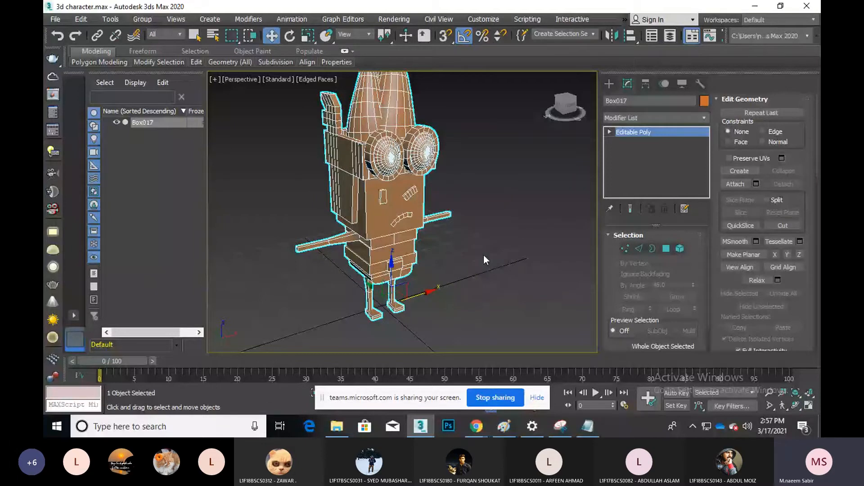
key("f")
key("F3")
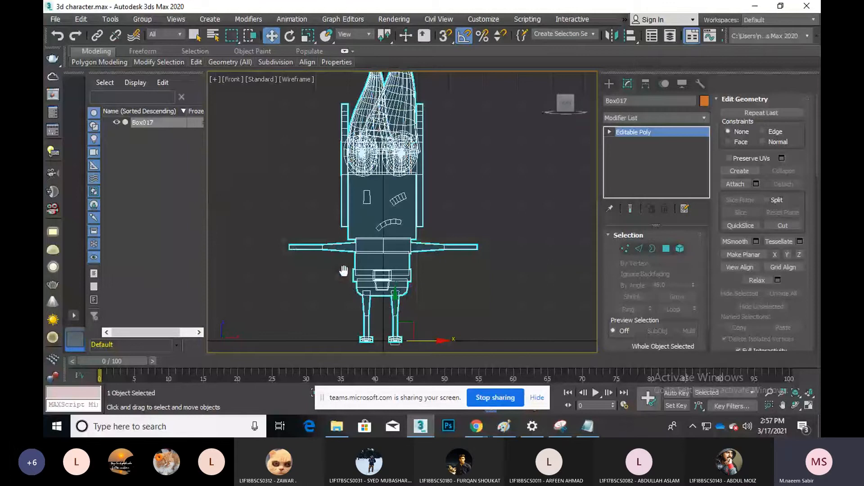
scroll(382, 244, "down", 2)
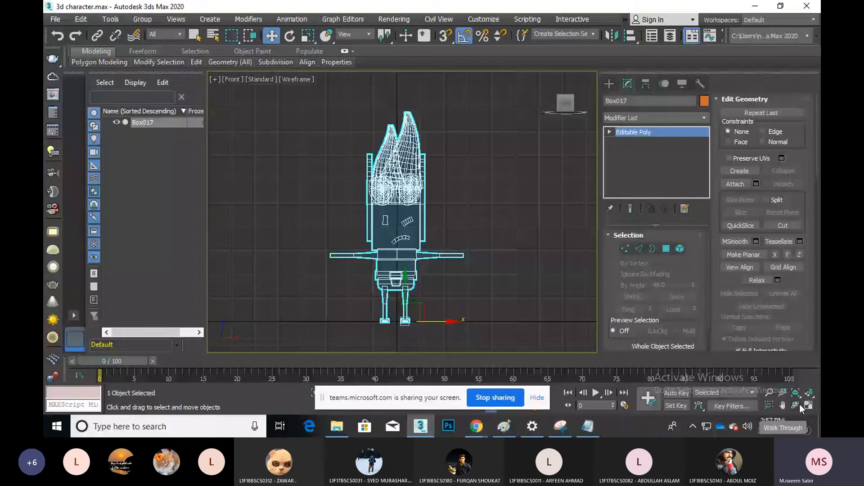
key("alt+w")
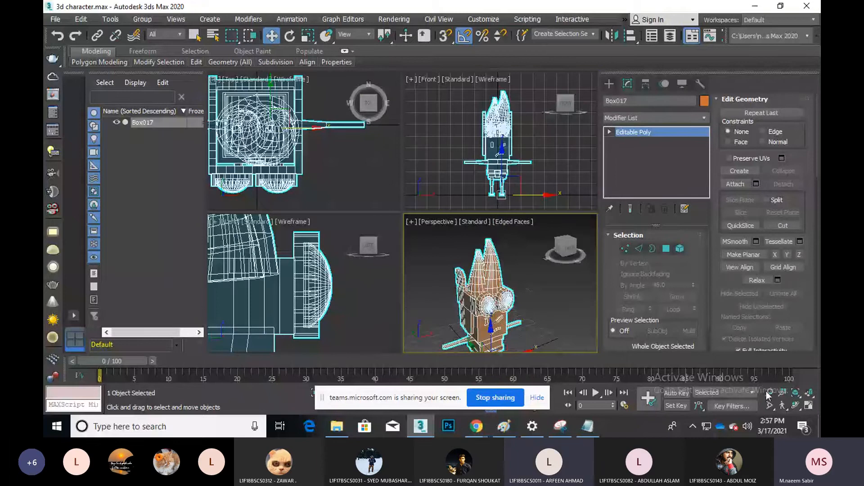
key("alt+w")
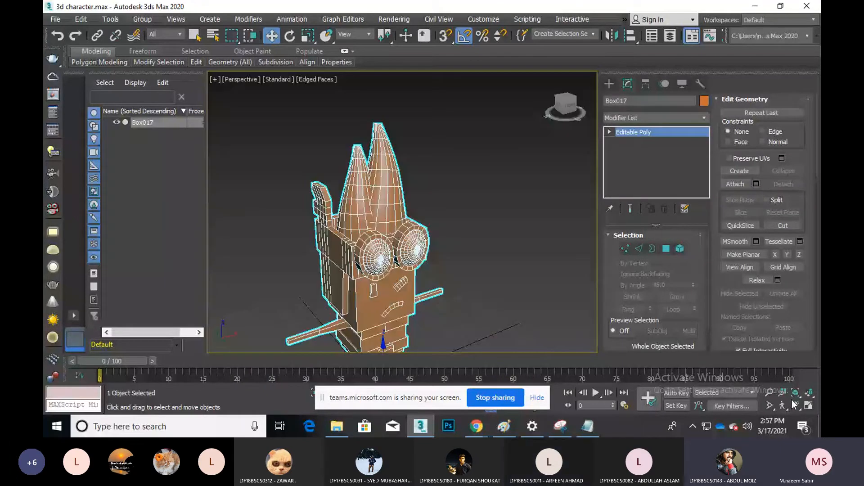
middle_click_drag(465, 277, 471, 213)
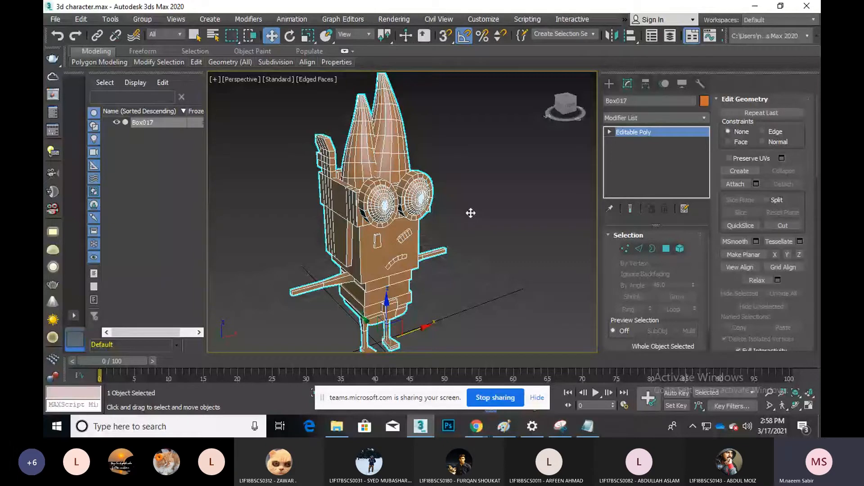
left_click(641, 118)
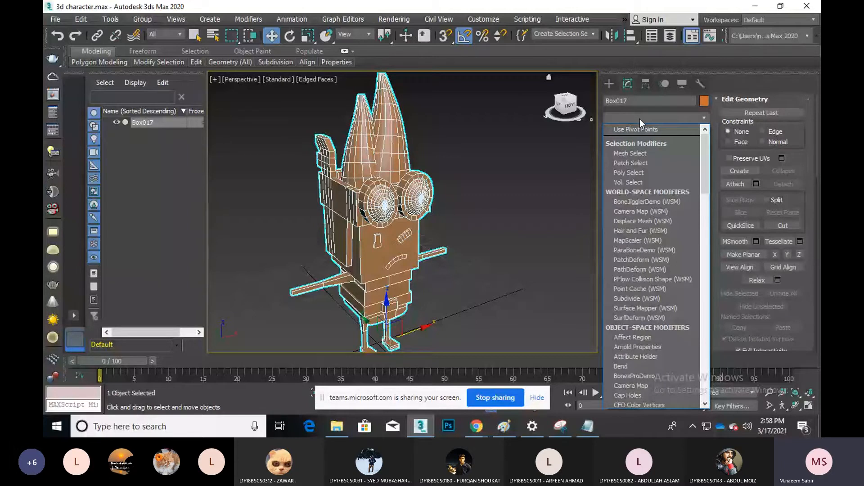
Add an Unwrap UVW modifier to Box017 and zoom in on the face and torso
key("u")
key("Return")
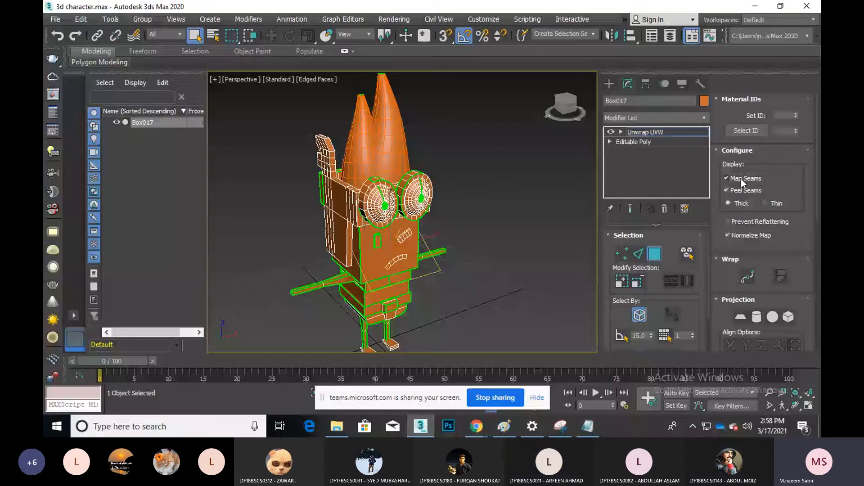
scroll(380, 274, "up", 5)
middle_click_drag(380, 275, 395, 217)
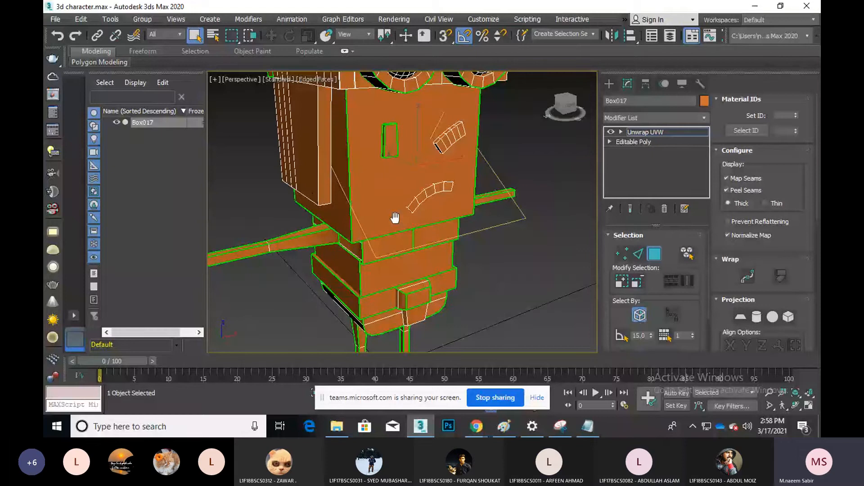
scroll(383, 253, "down", 3)
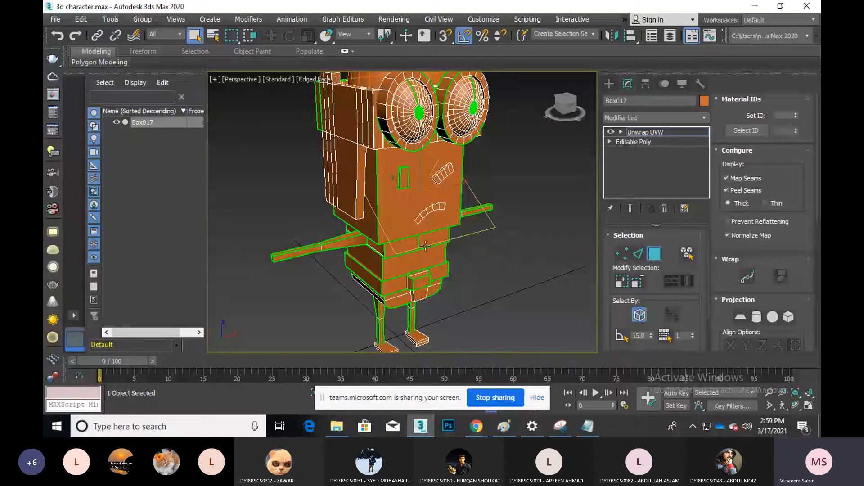
Uncheck Map Seams in the Configure rollout and pan to show the whole character
left_click(743, 178)
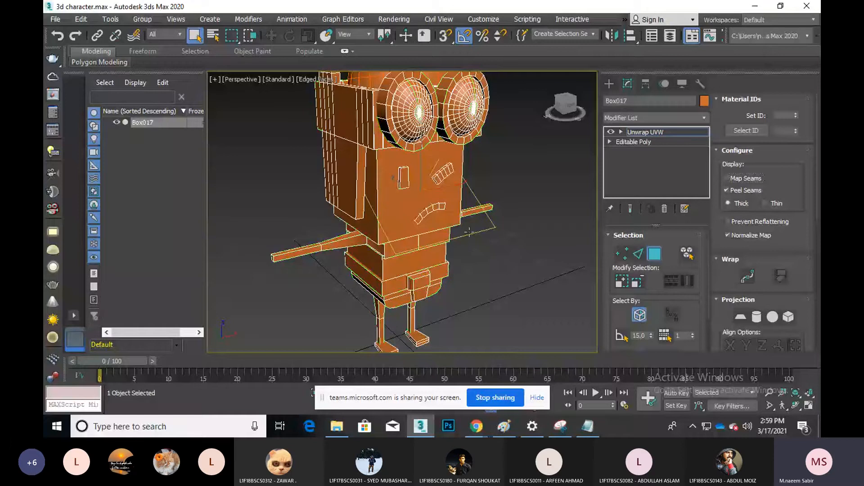
scroll(469, 231, "down", 3)
middle_click_drag(469, 232, 469, 256)
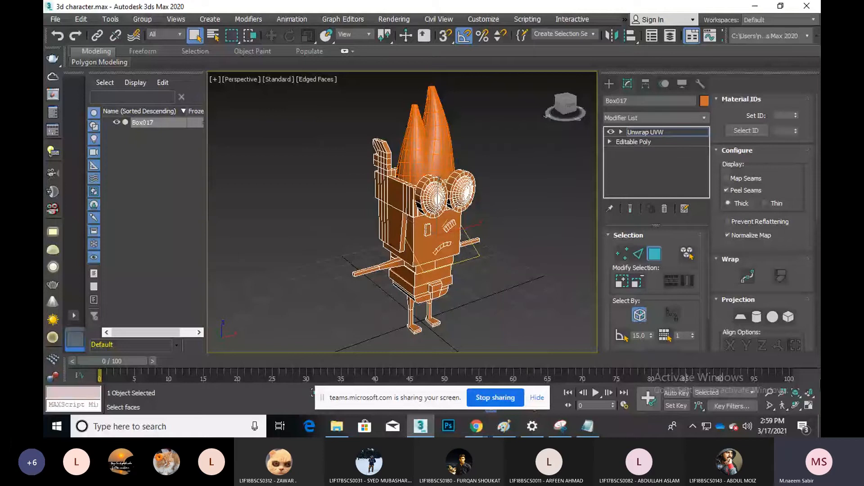
scroll(745, 217, "down", 1)
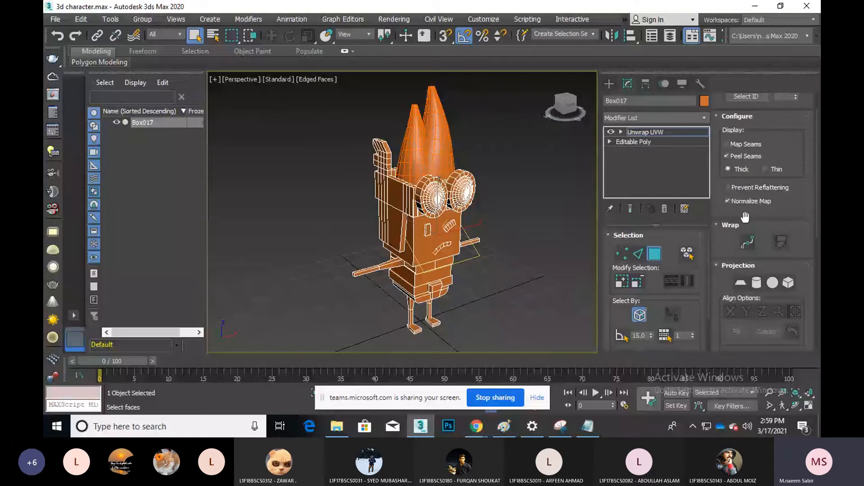
scroll(745, 218, "down", 2)
scroll(469, 284, "up", 4)
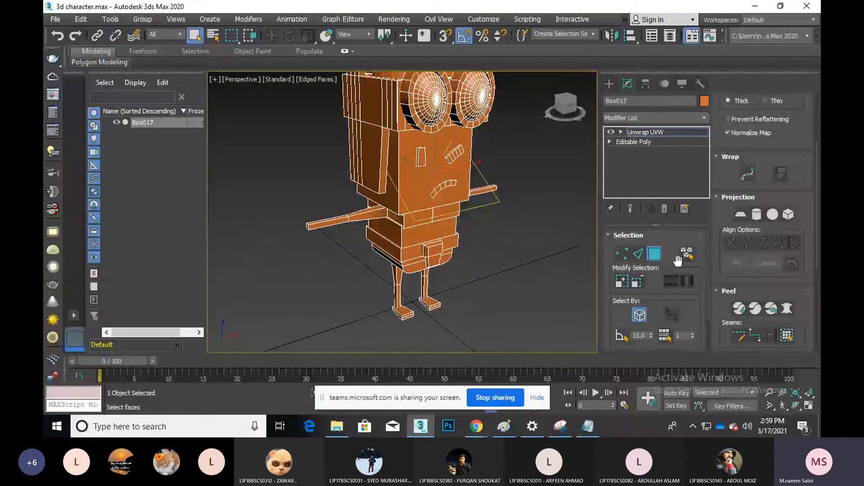
scroll(768, 296, "down", 4)
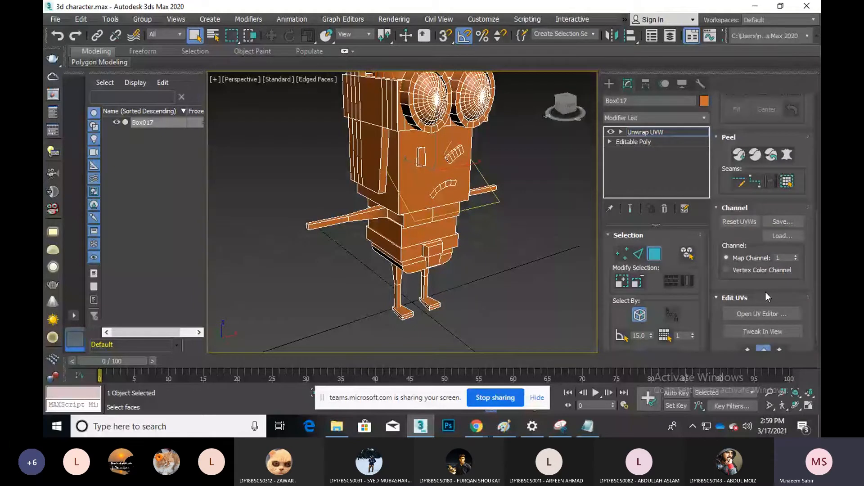
Open the UV editor, clear the face selection, and shrink and raise the Edit UVWs window
left_click(751, 314)
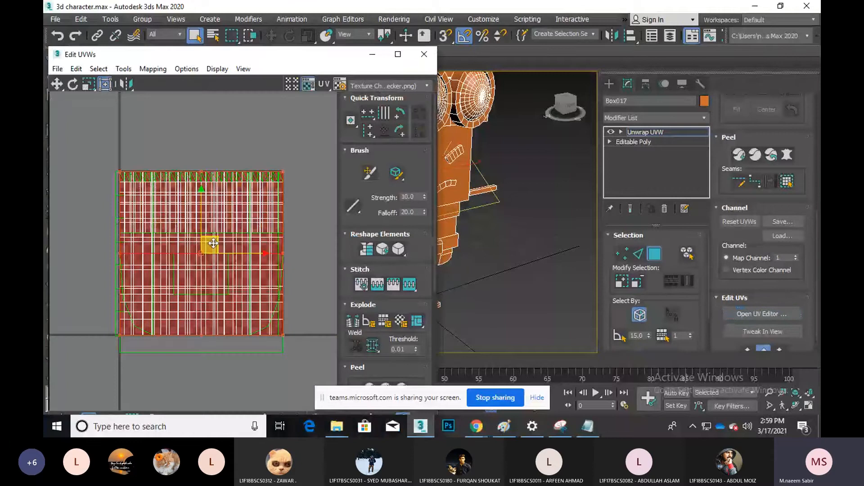
scroll(214, 243, "down", 4)
left_click(241, 193)
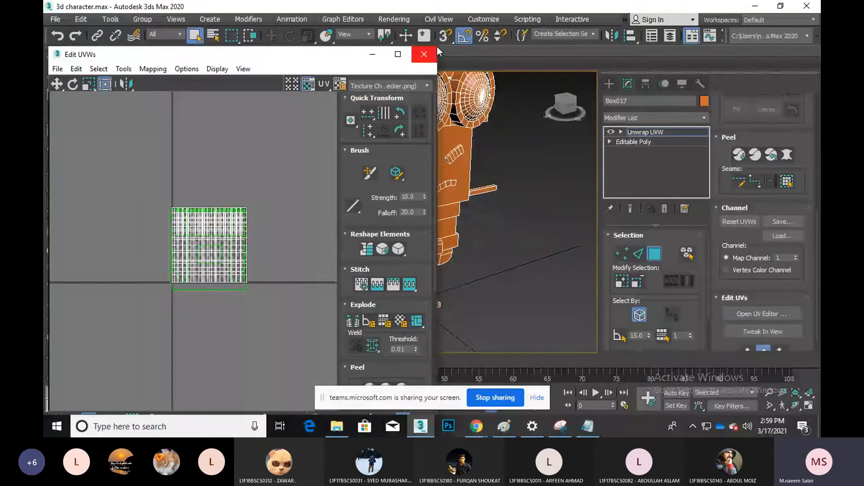
left_click_drag(437, 45, 306, 135)
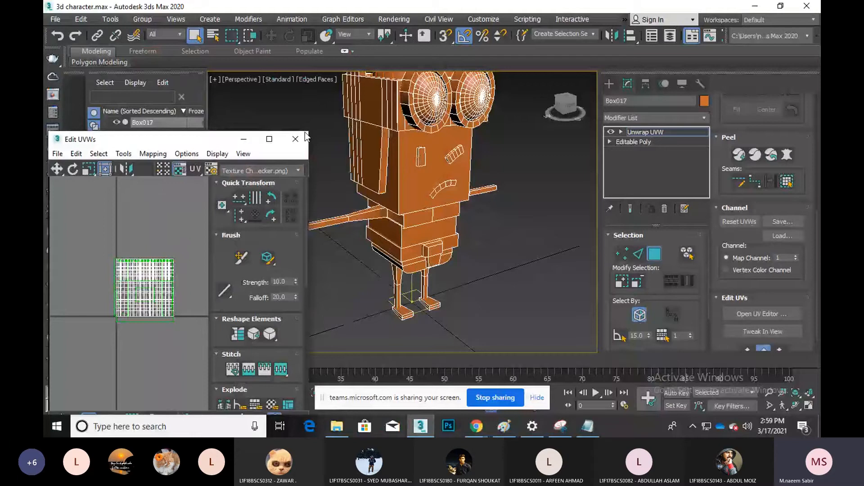
left_click_drag(175, 141, 189, 64)
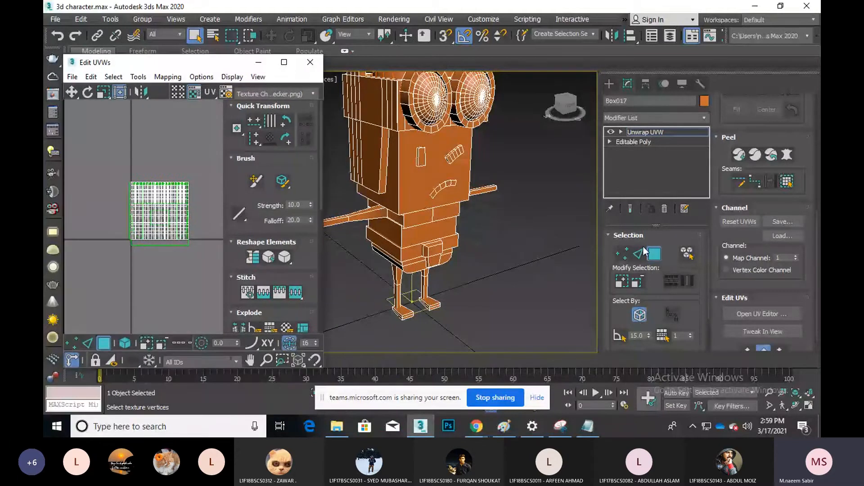
scroll(764, 213, "up", 5)
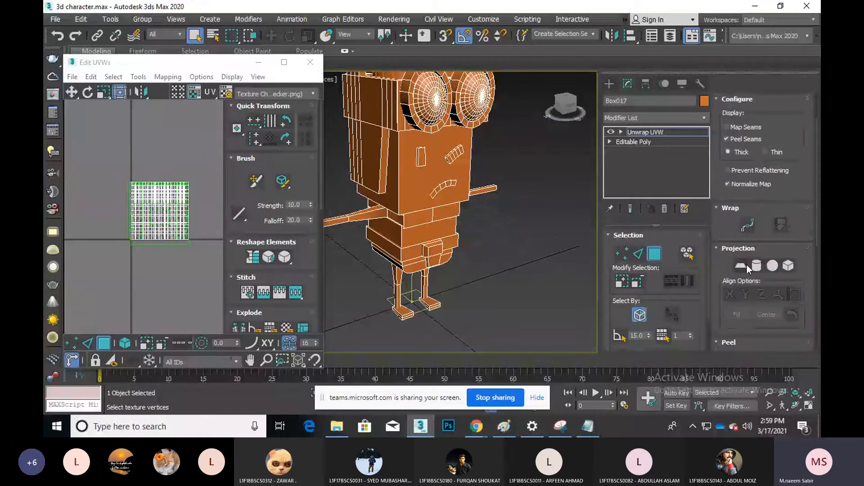
Close the UV editor and switch the unwrap from face to edge selection
left_click(655, 257)
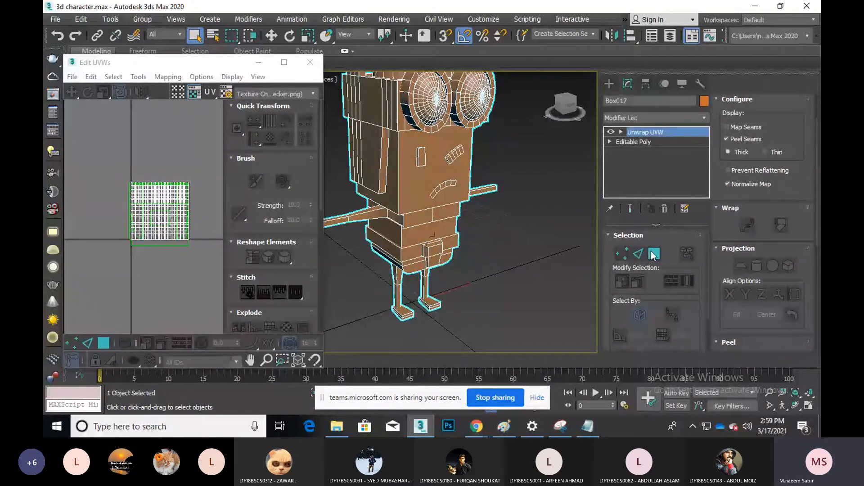
left_click(654, 254)
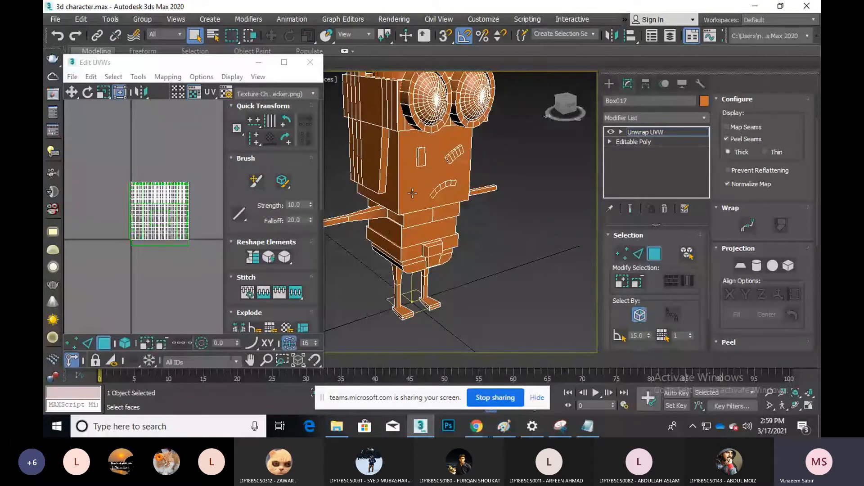
left_click(310, 63)
left_click(655, 253)
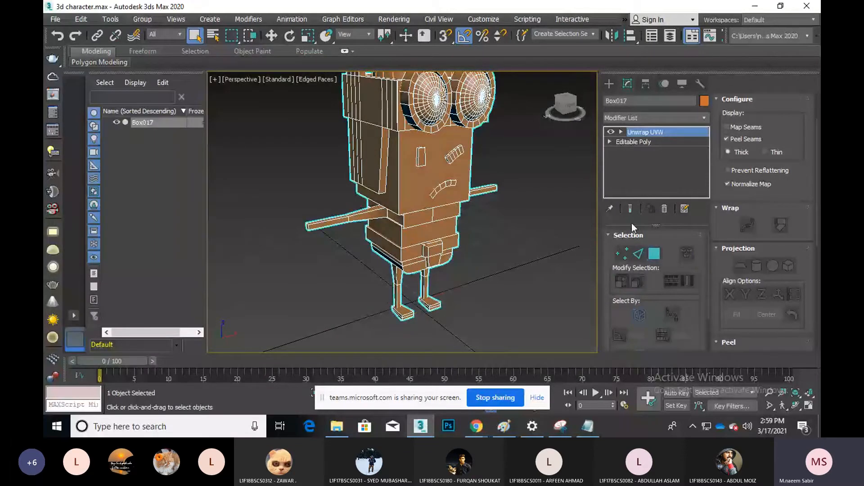
left_click(638, 255)
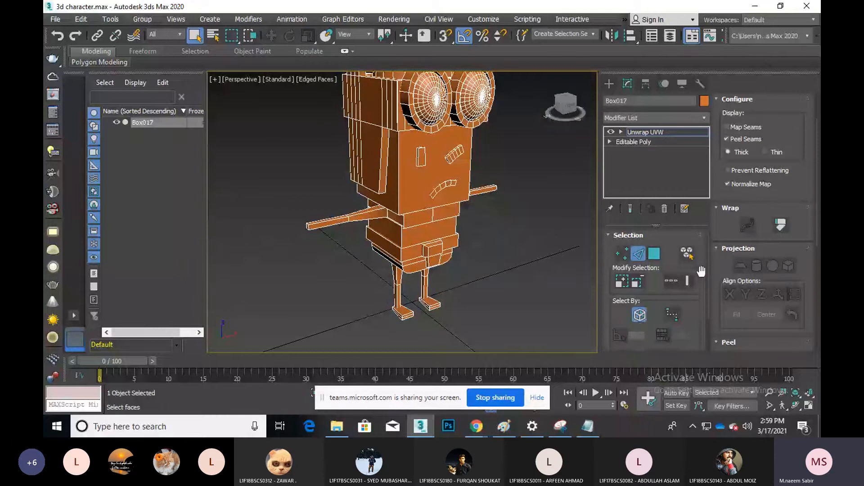
scroll(726, 148, "down", 4)
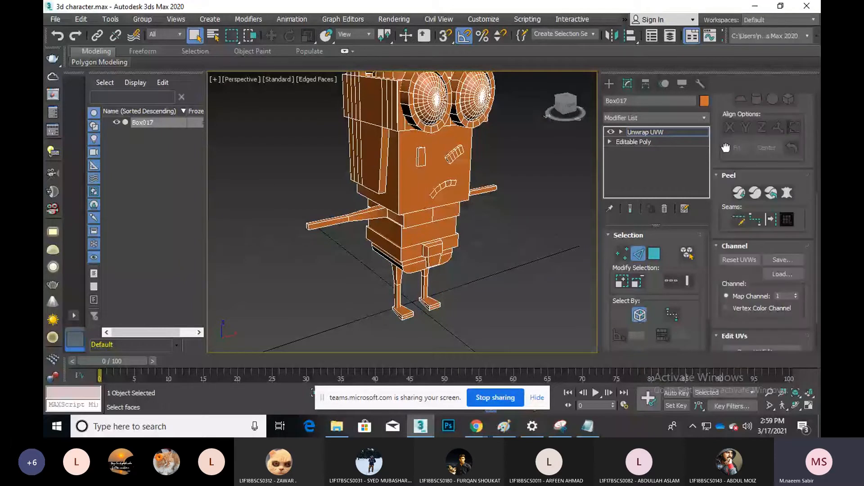
Turn on point-to-point seam editing in the Peel rollout
scroll(721, 314, "down", 1)
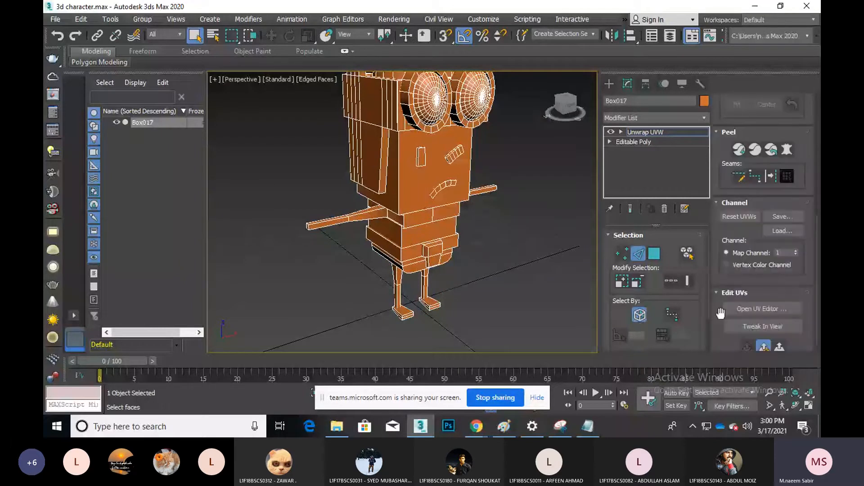
scroll(738, 240, "up", 1)
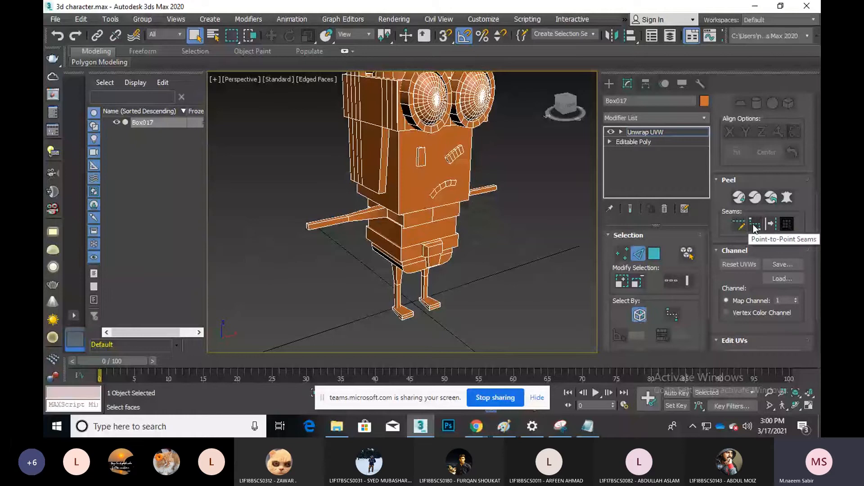
left_click(739, 224)
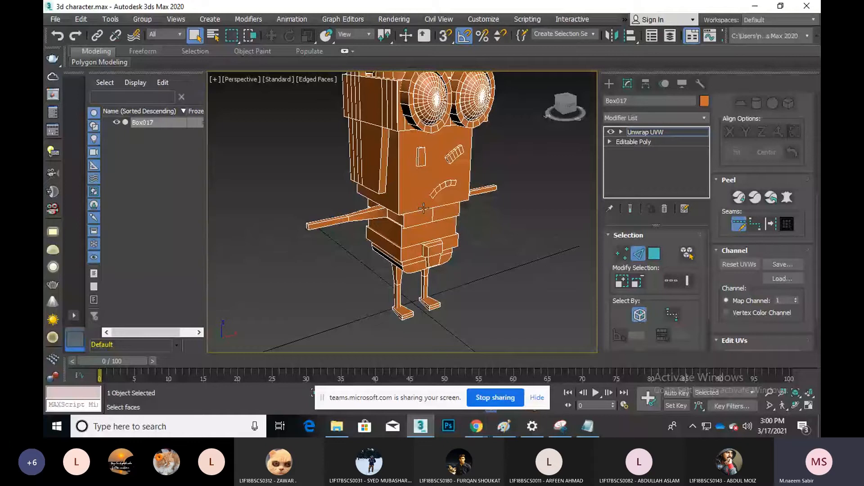
scroll(398, 203, "up", 5)
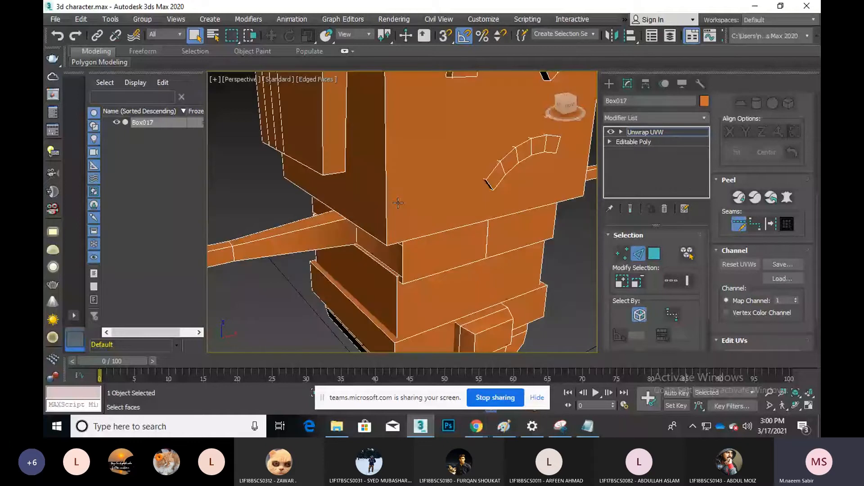
Delete the Unwrap UVW modifier from Box017's stack
key("2")
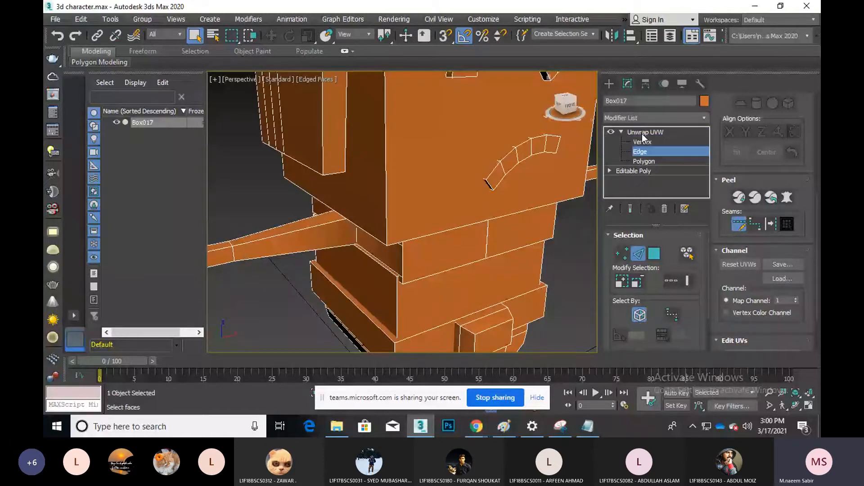
right_click(642, 133)
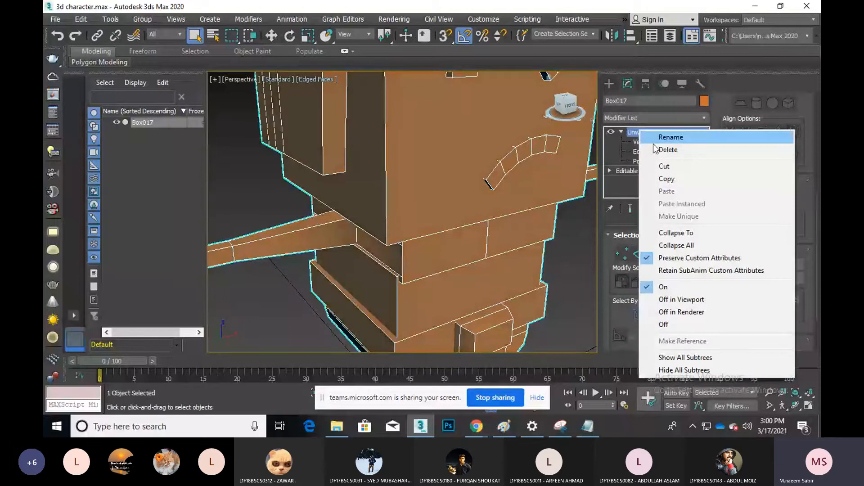
left_click(668, 150)
scroll(528, 293, "down", 8)
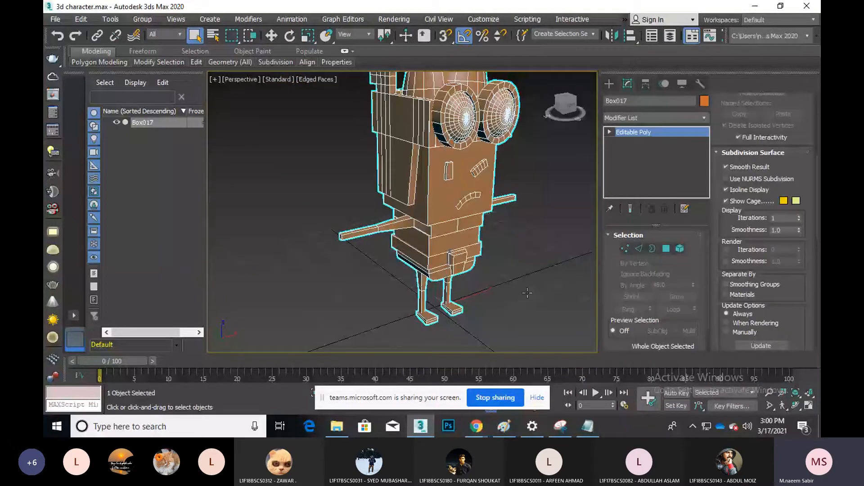
Select a body polygon on the Editable Poly, then re-apply an Unwrap UVW modifier
left_click(666, 248)
left_click(426, 196)
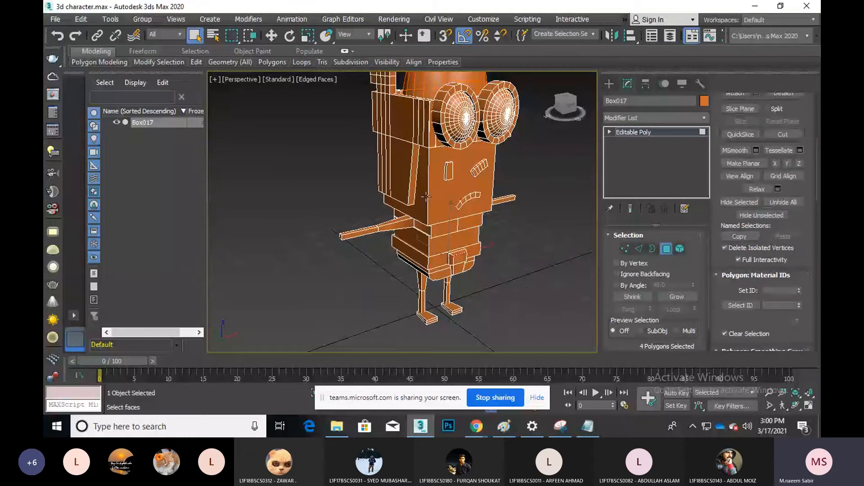
left_click(426, 196)
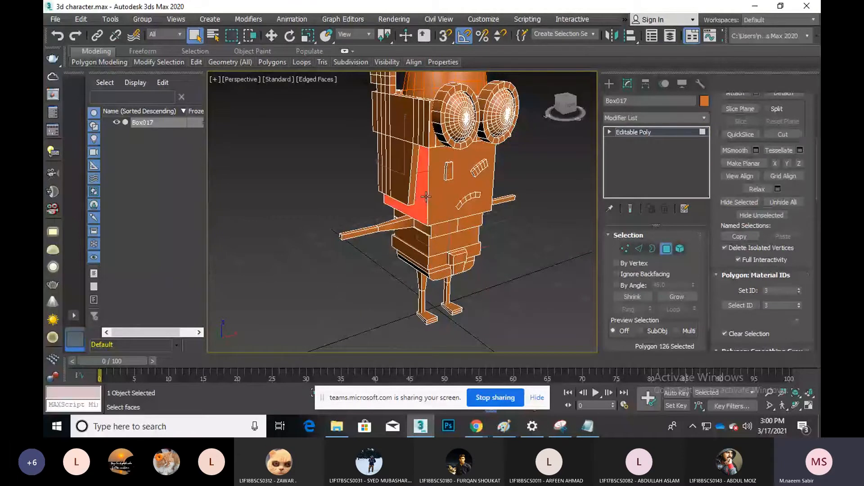
key("ctrl+b")
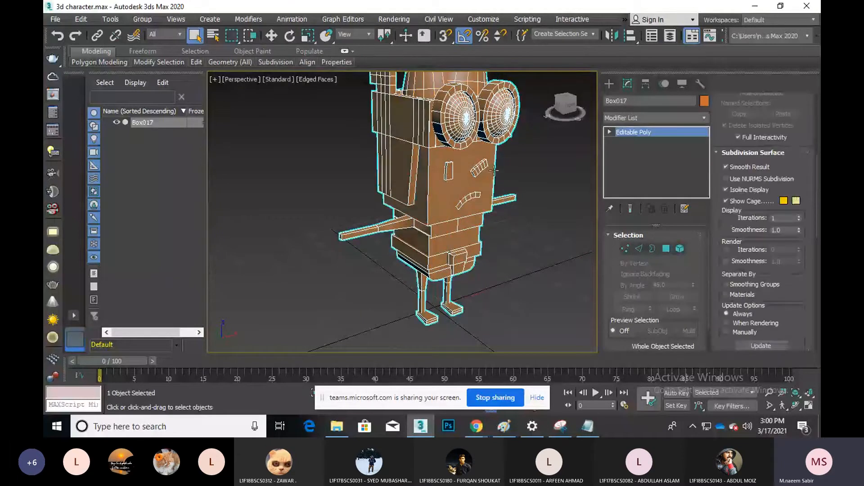
left_click(663, 118)
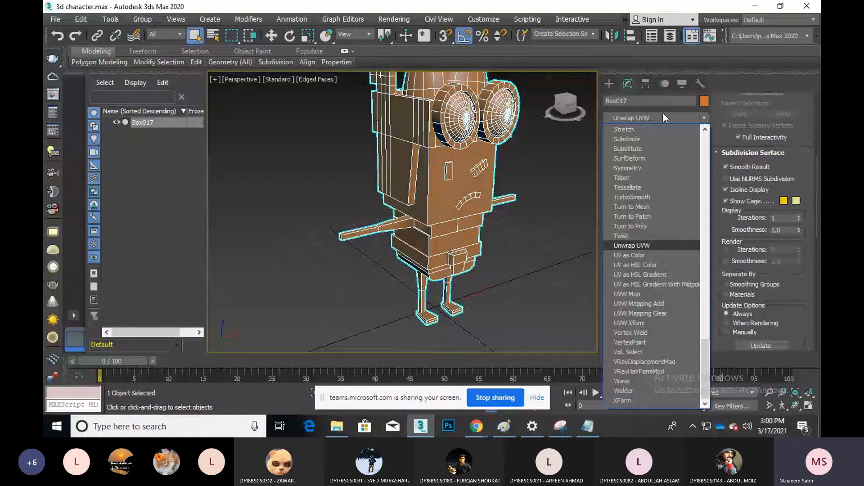
left_click(649, 244)
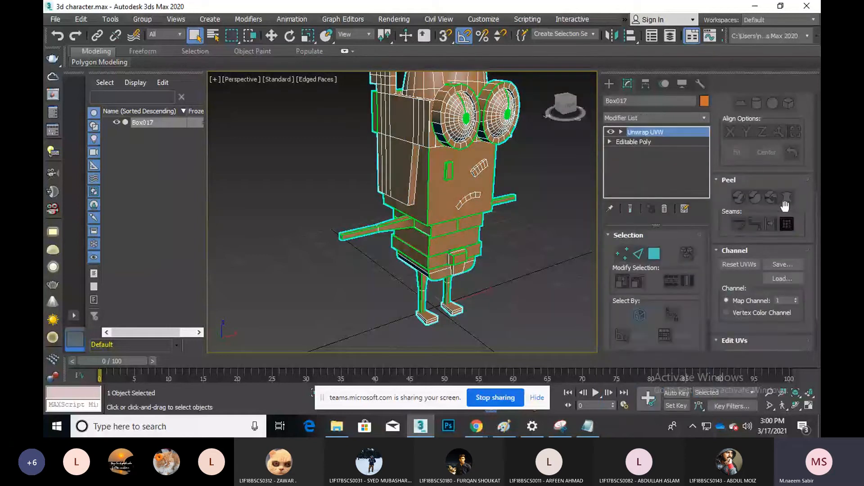
Select the head's front and side faces, orbit to verify them, and open their UV layout
scroll(784, 208, "up", 2)
scroll(785, 208, "up", 2)
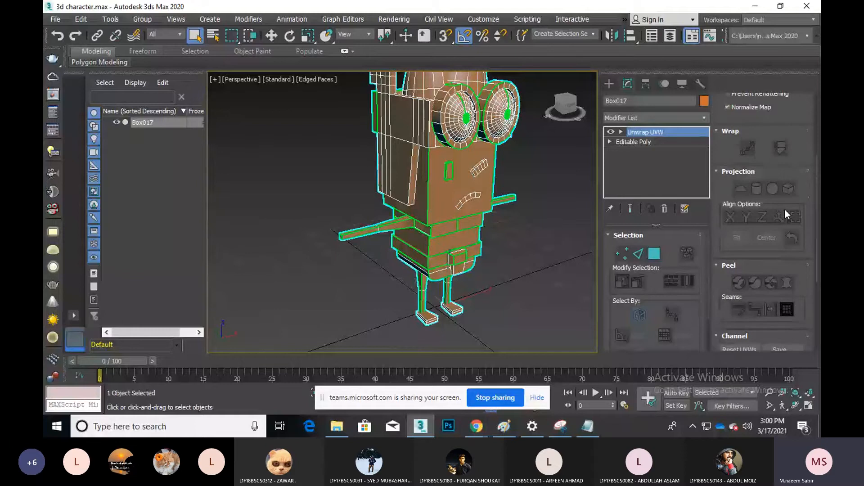
scroll(770, 192, "up", 5)
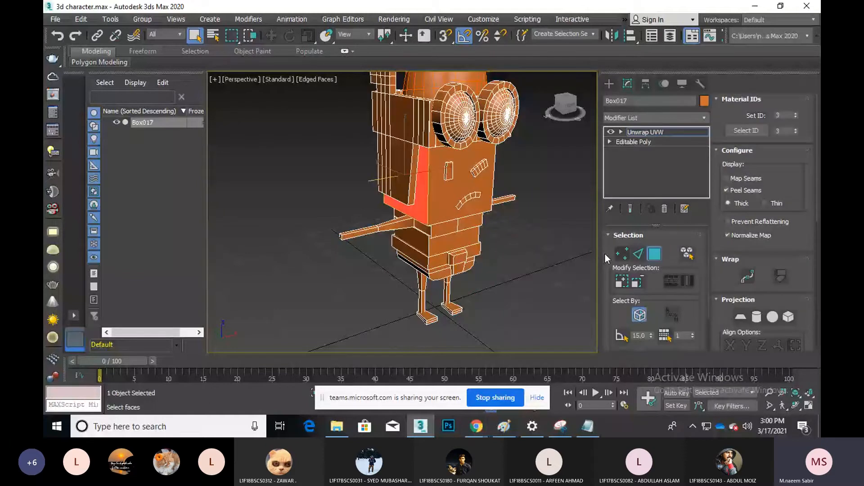
left_click(430, 203)
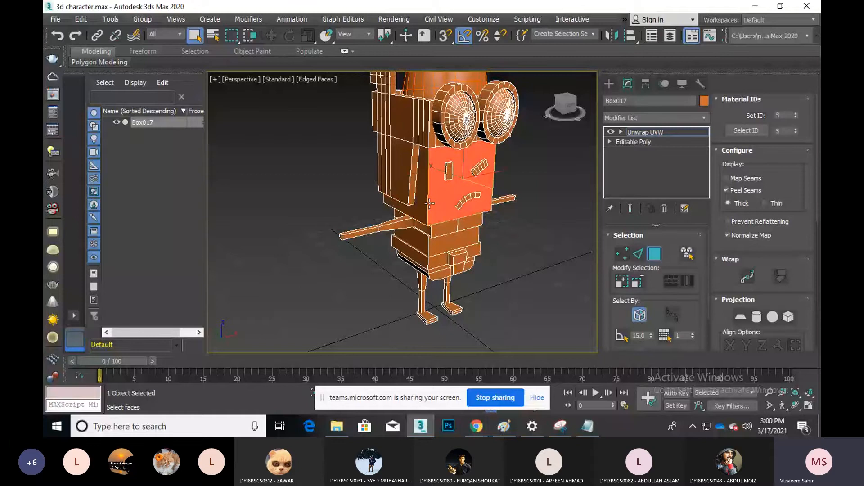
left_click(427, 203, "ctrl")
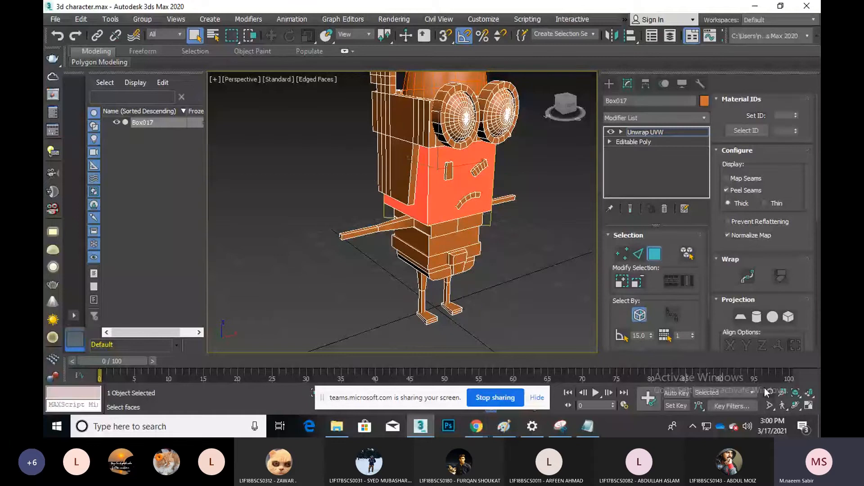
left_click(796, 406)
left_click_drag(439, 223, 516, 315)
right_click(515, 315)
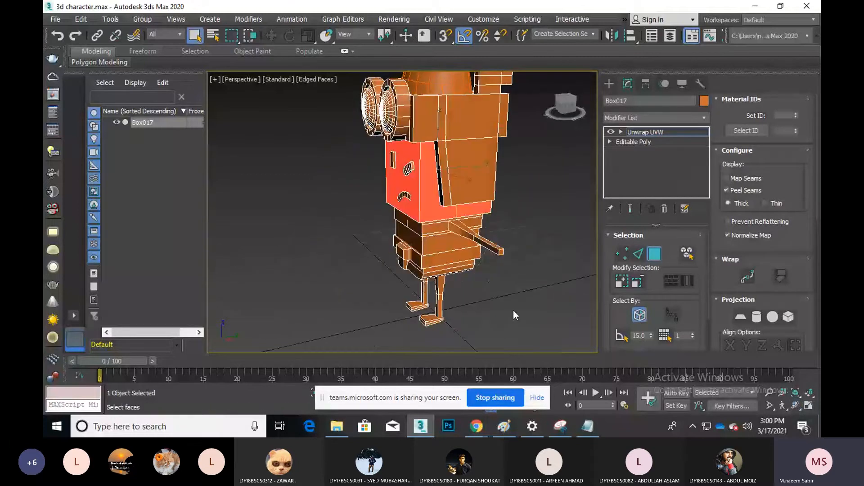
key("ctrl+r")
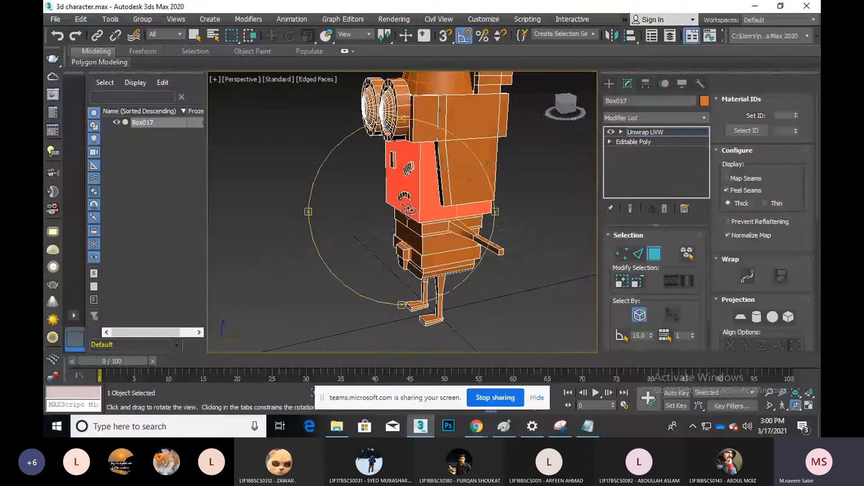
left_click_drag(409, 211, 519, 245)
right_click(520, 245)
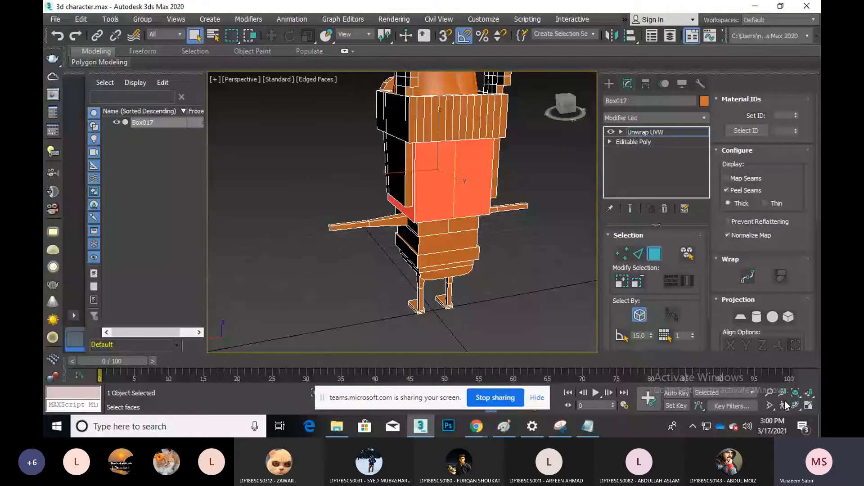
scroll(751, 305, "down", 5)
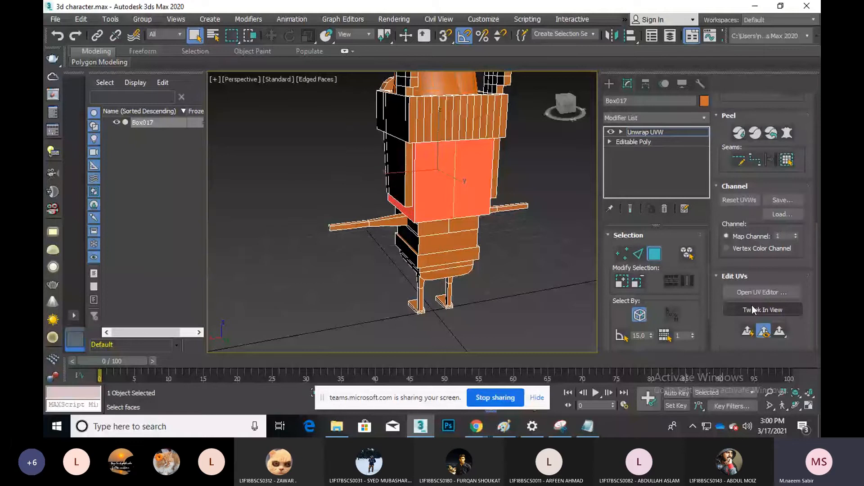
left_click(761, 292)
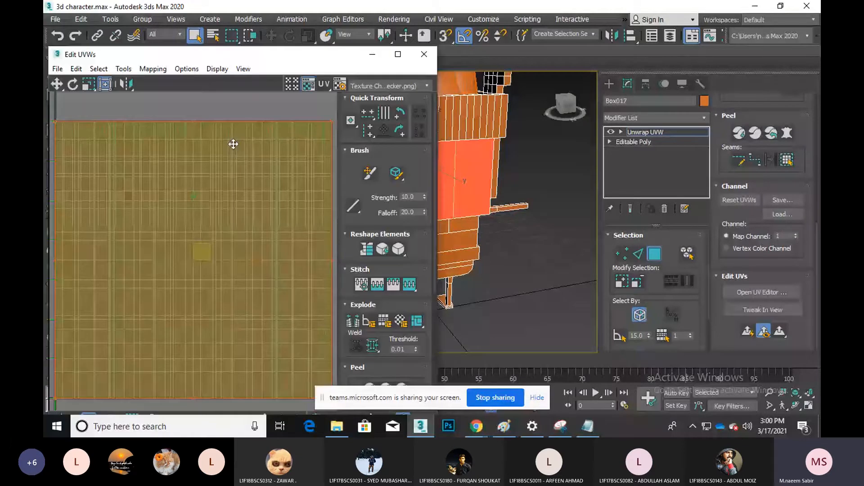
Quick Peel the head faces, drag the island left of the UV square, and close Edit UVWs
left_click(740, 134)
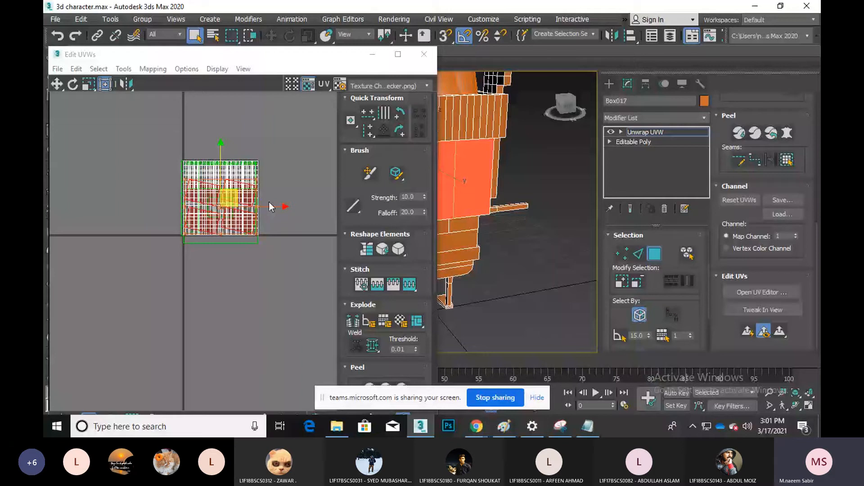
left_click_drag(270, 206, 175, 195)
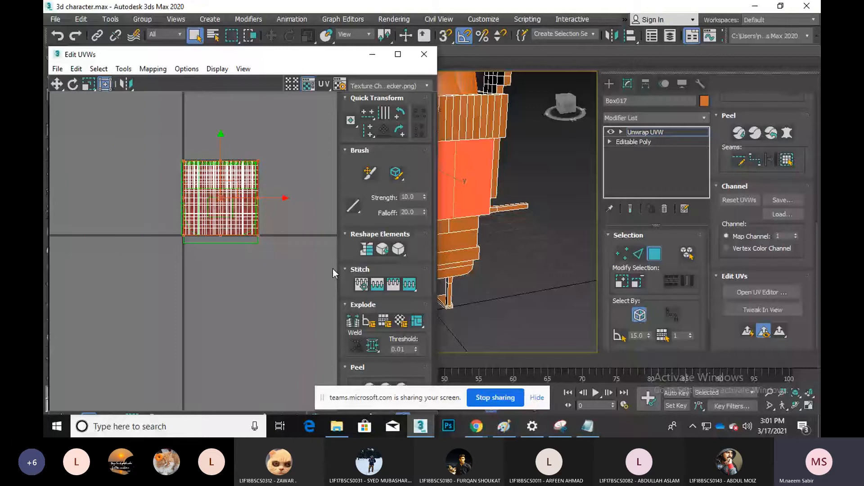
left_click(785, 163)
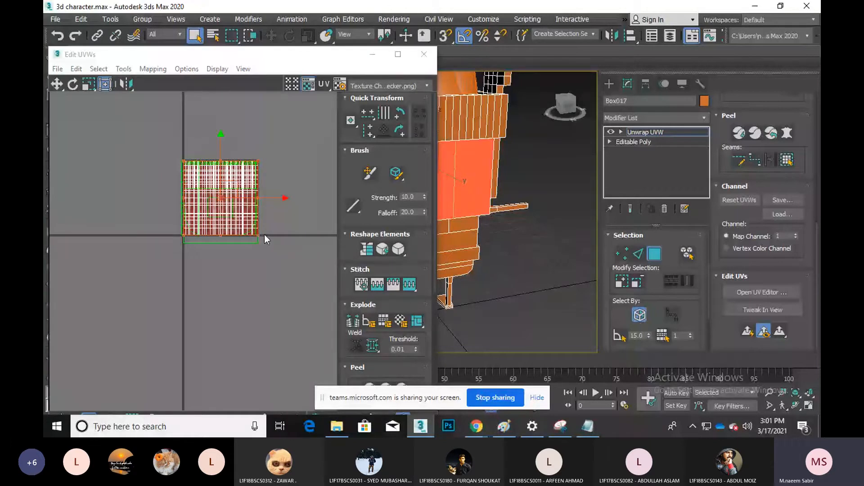
left_click_drag(283, 198, 180, 199)
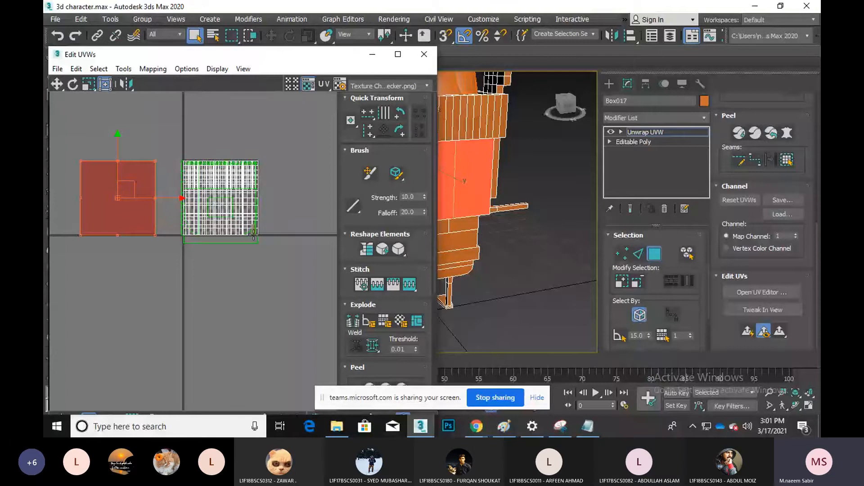
left_click_drag(203, 54, 366, 49)
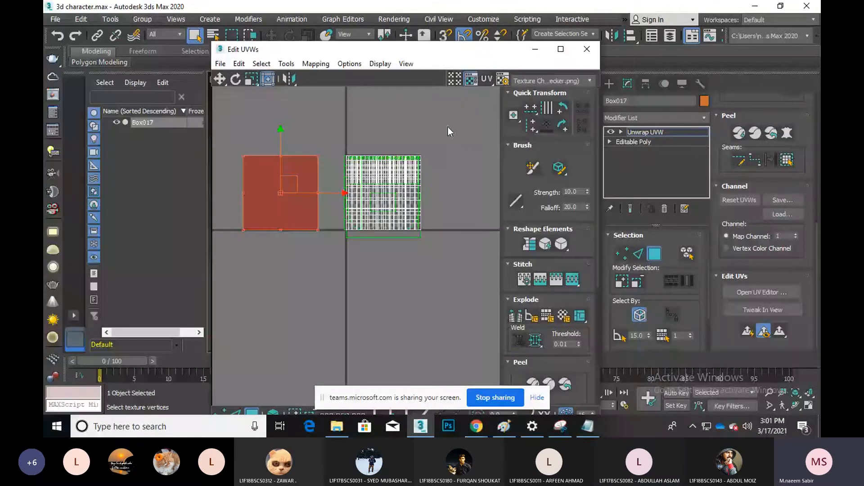
left_click(587, 49)
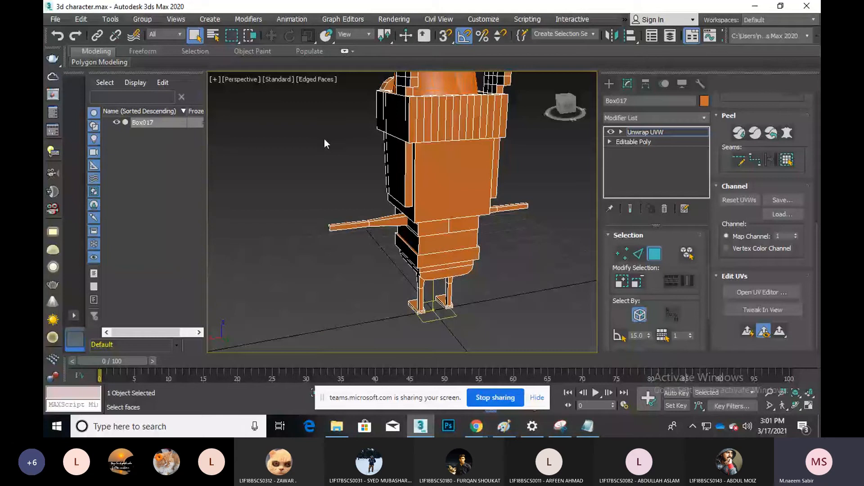
Reset to a new empty scene and draw a cylinder in Perspective with edged faces shown
scroll(324, 138, "down", 5)
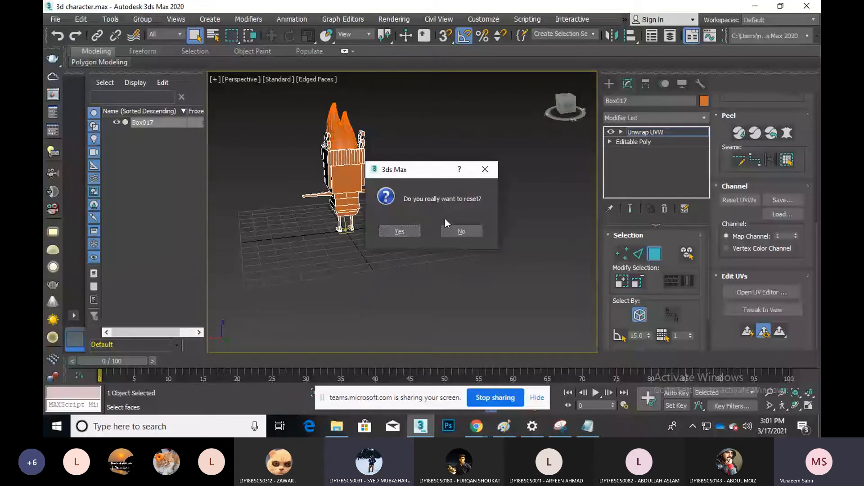
key("Return")
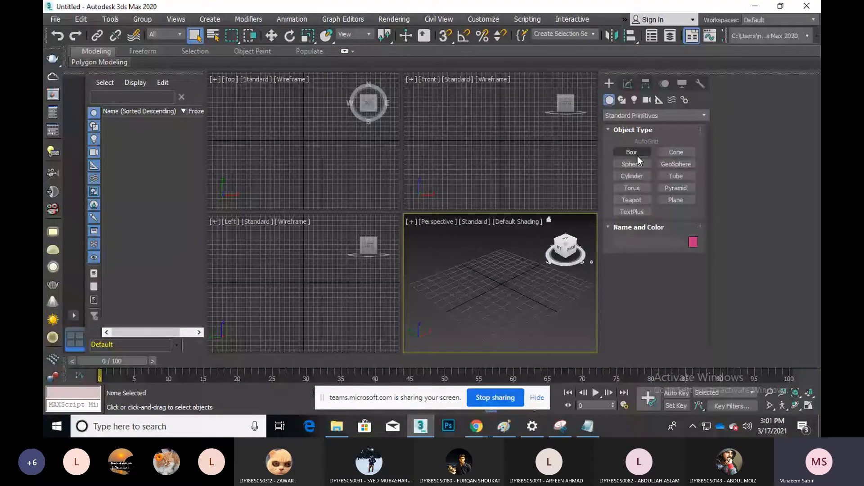
left_click(632, 176)
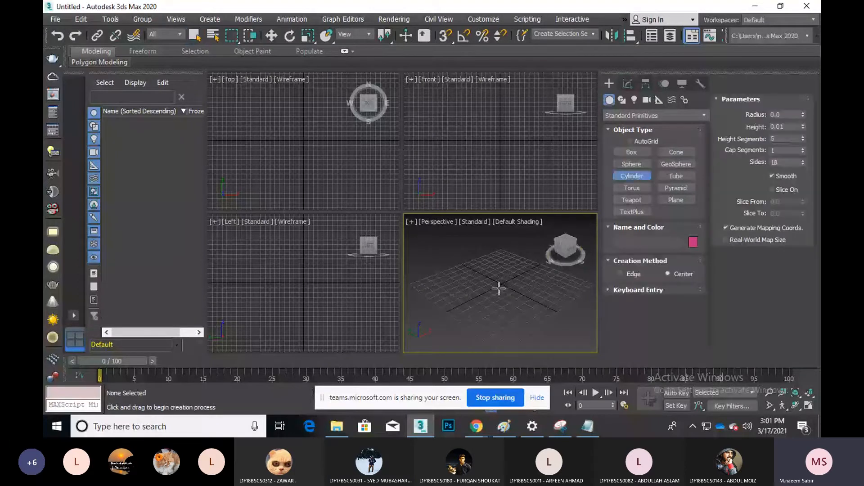
left_click_drag(498, 288, 528, 290)
left_click(502, 252)
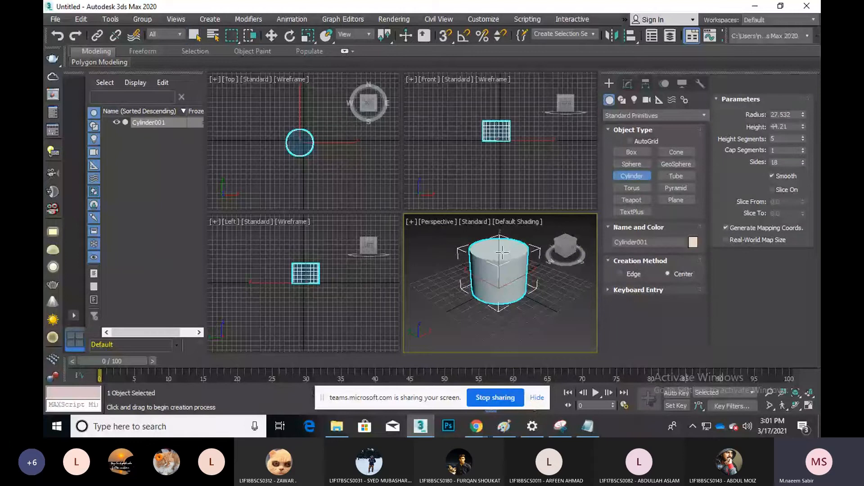
key("q")
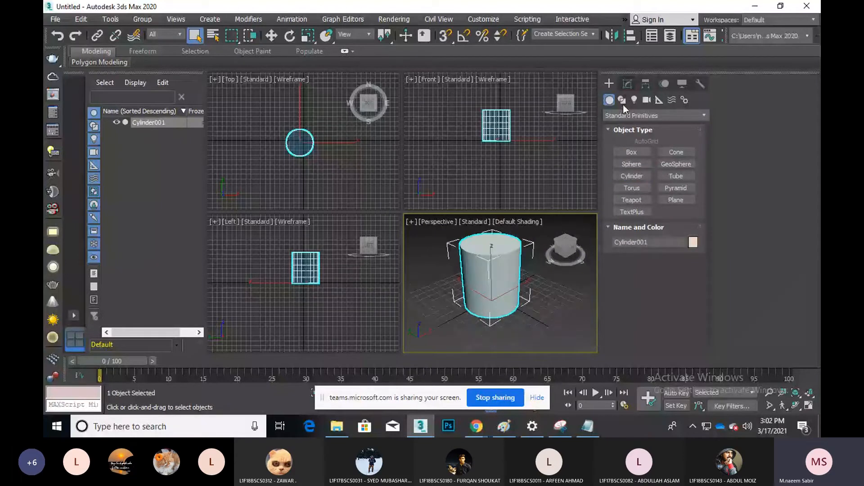
key("F4")
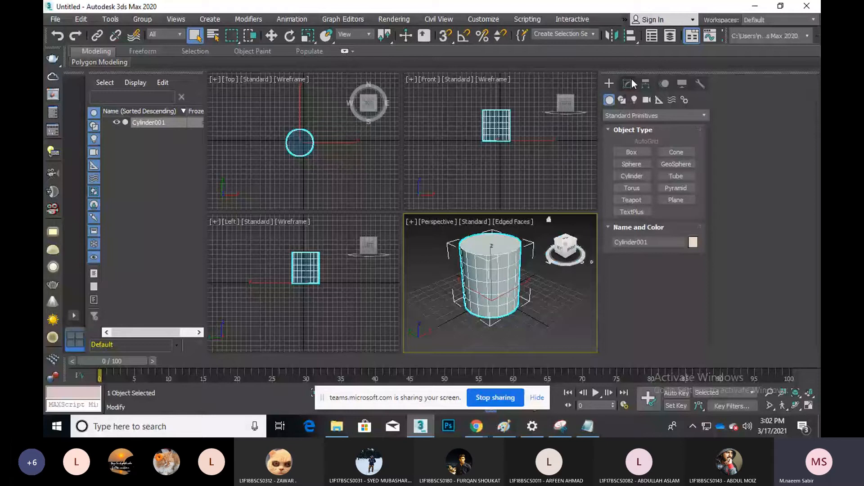
Set the cylinder to 1 height segment, radius 22.524 and height 84.528
left_click(629, 83)
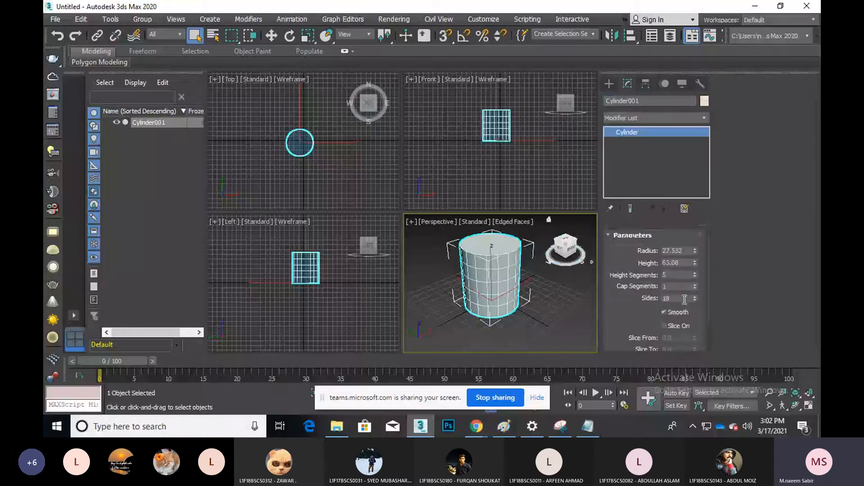
left_click_drag(695, 275, 696, 264)
right_click(694, 274)
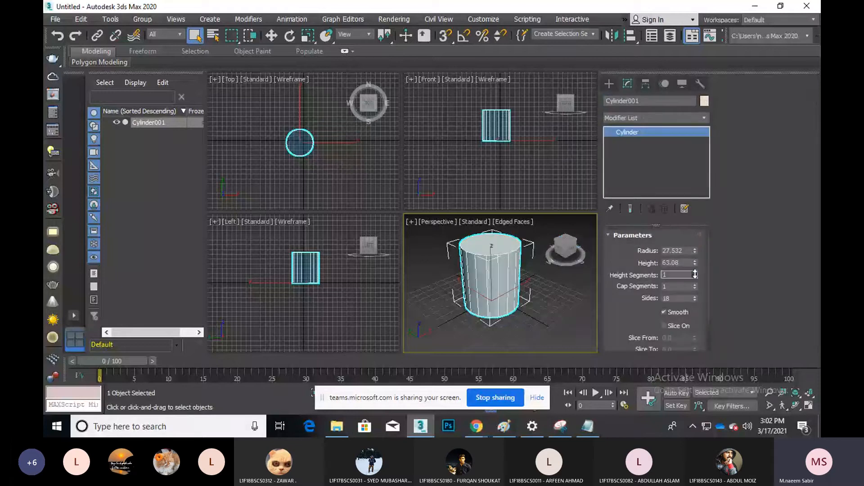
mouse_move(695, 252)
left_mouse_down()
mouse_move(696, 261)
mouse_move(696, 250)
left_mouse_up()
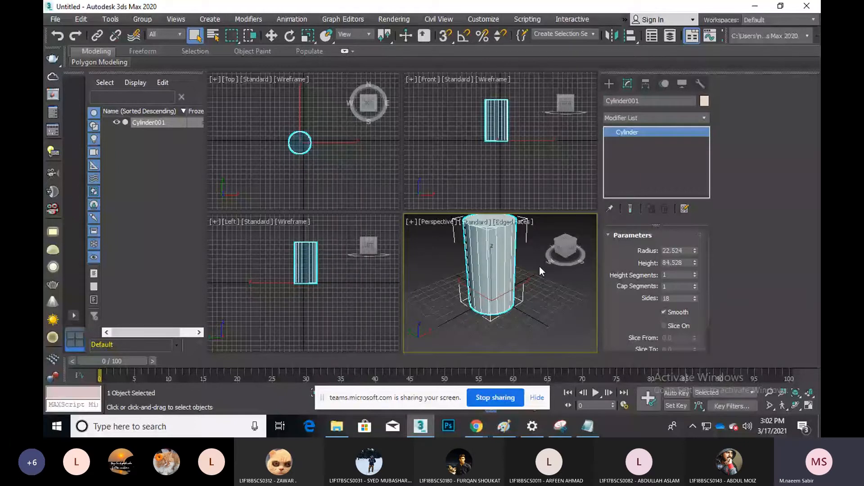
middle_click_drag(539, 267, 537, 280)
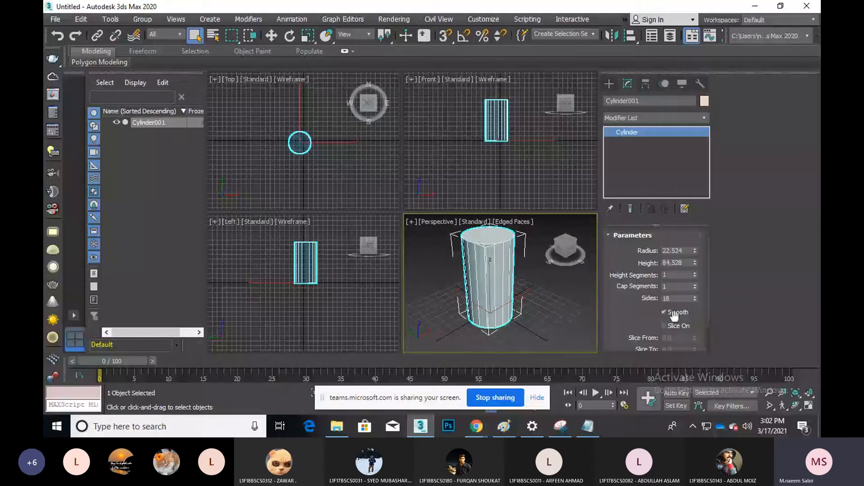
left_click(538, 309)
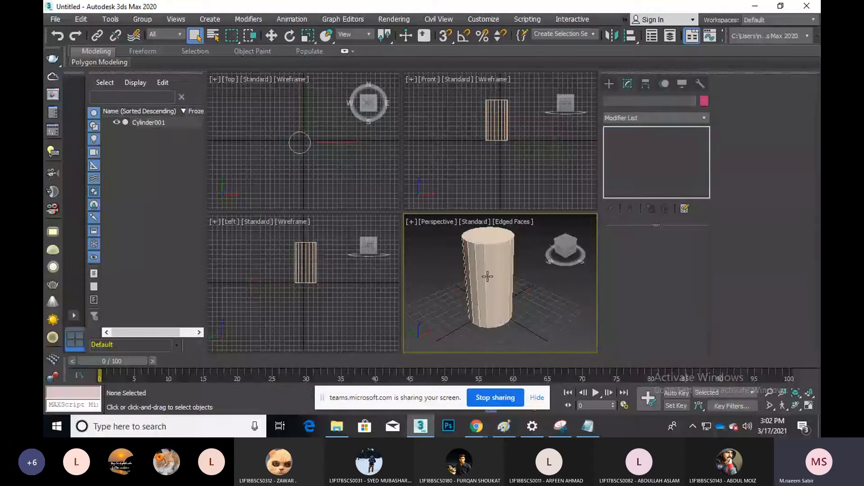
Apply Unwrap UVW to Cylinder001, maximize Perspective, and hide its map seams
left_click(487, 276)
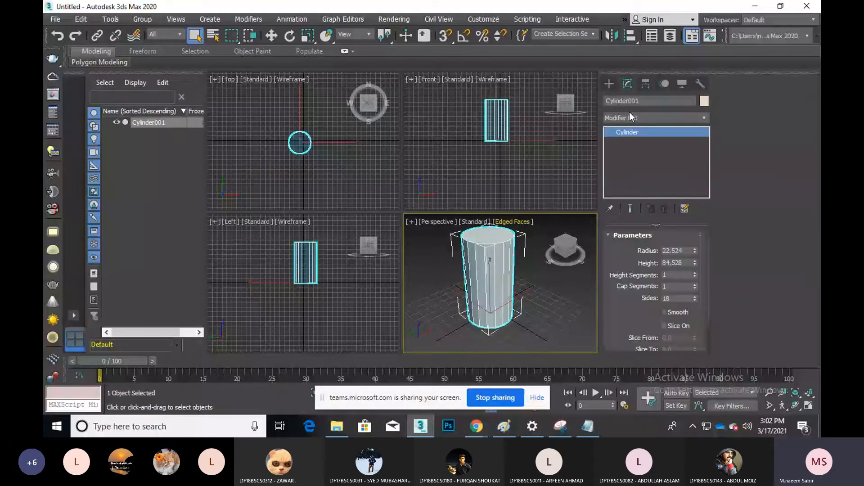
left_click(630, 117)
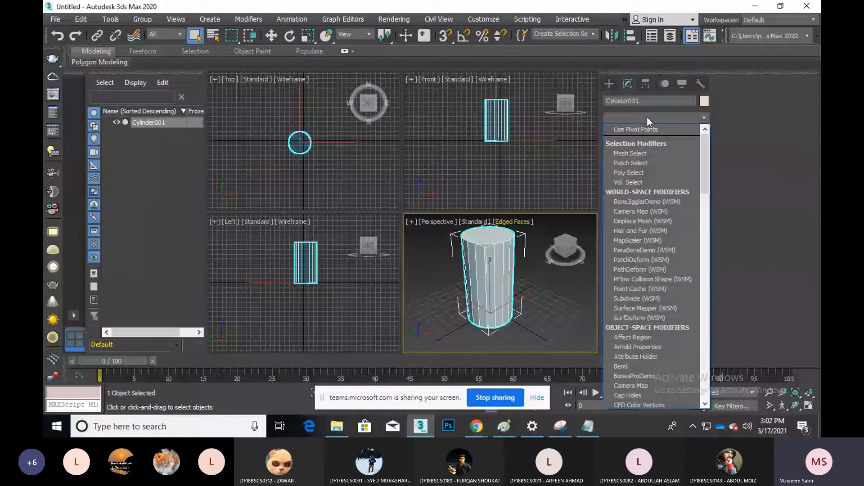
key("u")
key("Return")
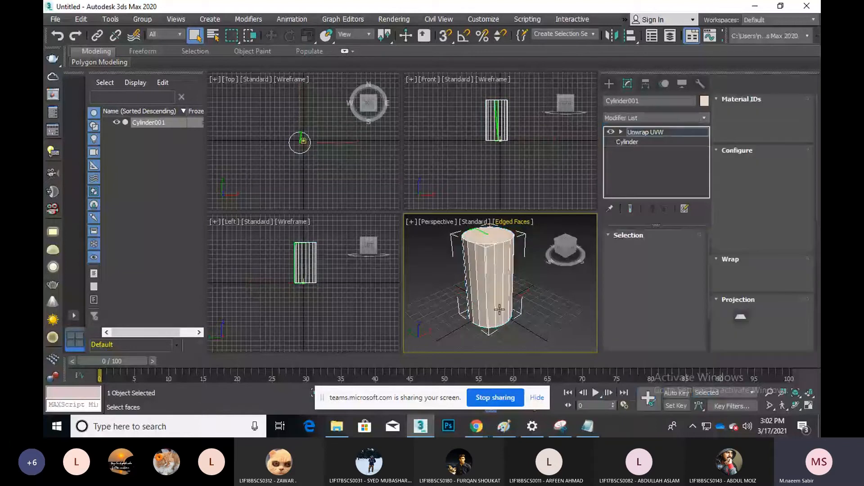
left_click(811, 406)
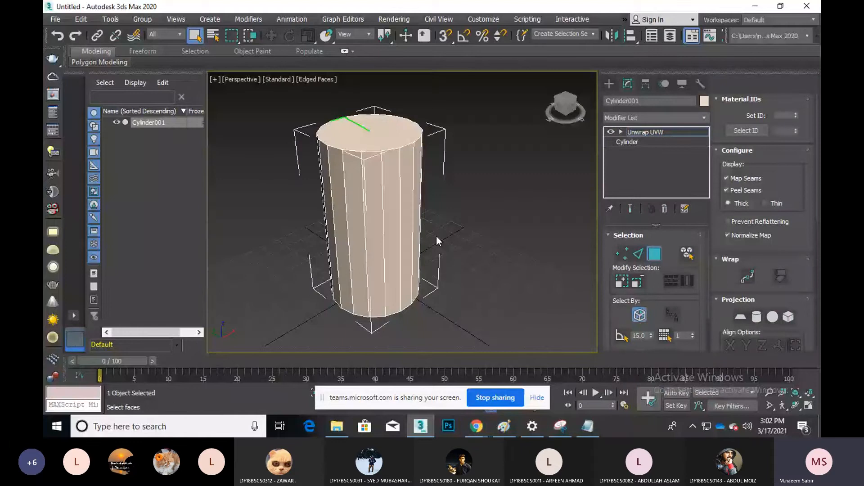
left_click(739, 178)
middle_click_drag(387, 232, 391, 241)
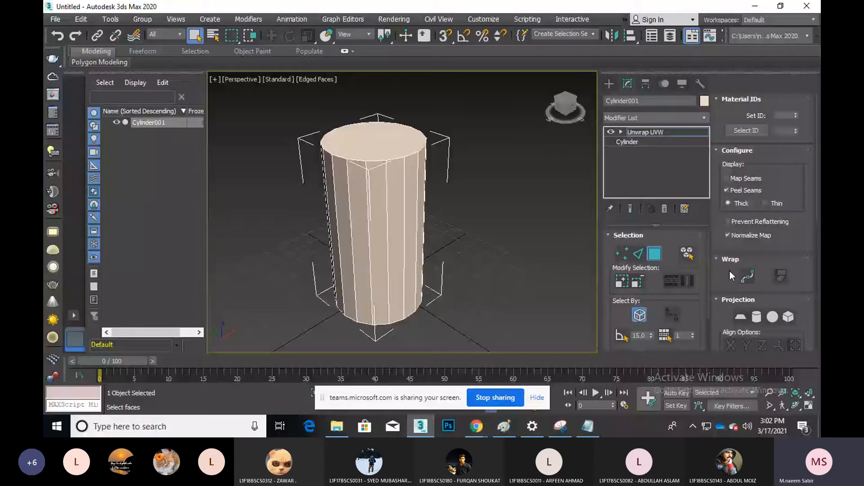
scroll(734, 259, "down", 3)
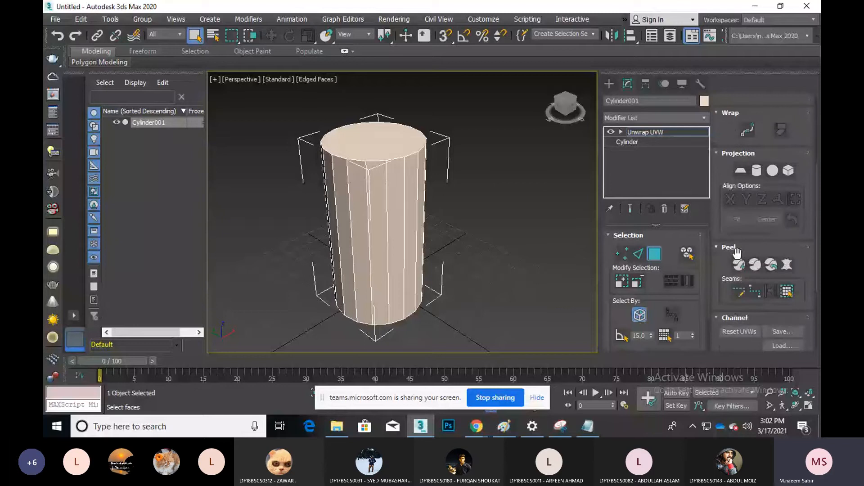
Mark the top rim edges as seams with Edit Seams, then Point-to-Point Seams around the rim
left_click(739, 292)
left_click(400, 158)
scroll(401, 158, "up", 4)
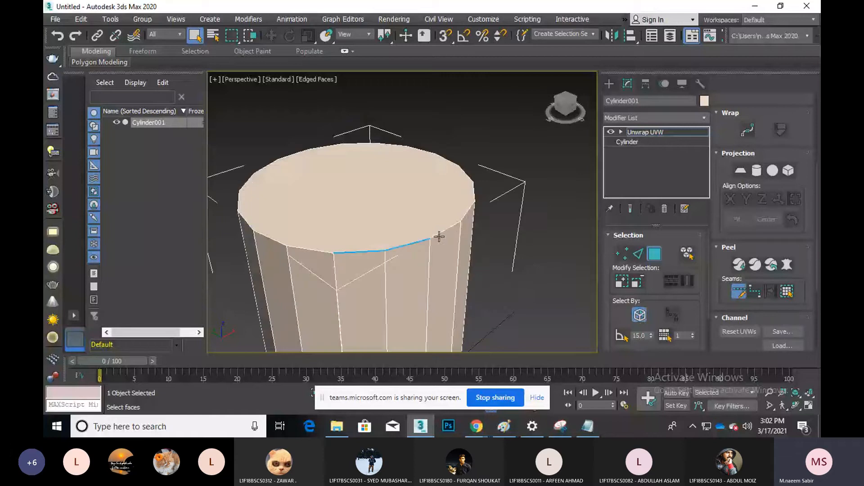
left_click(439, 235)
left_click(472, 178)
left_click(406, 147)
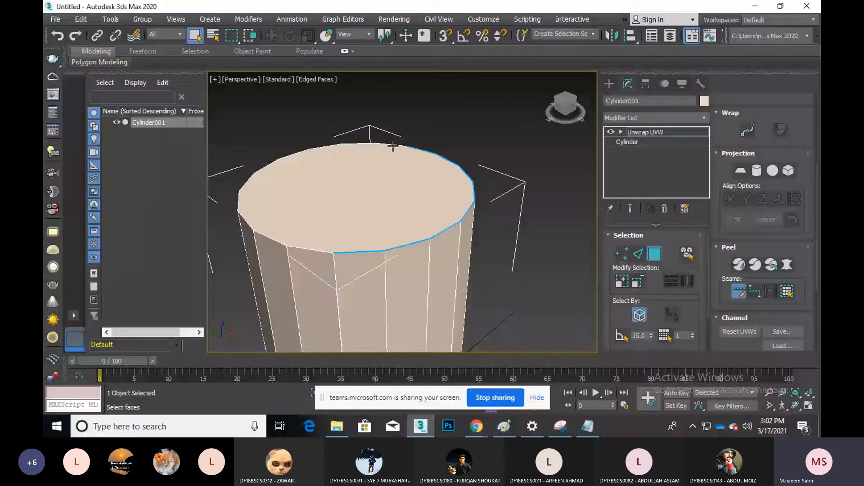
left_click(393, 146)
left_click(756, 293)
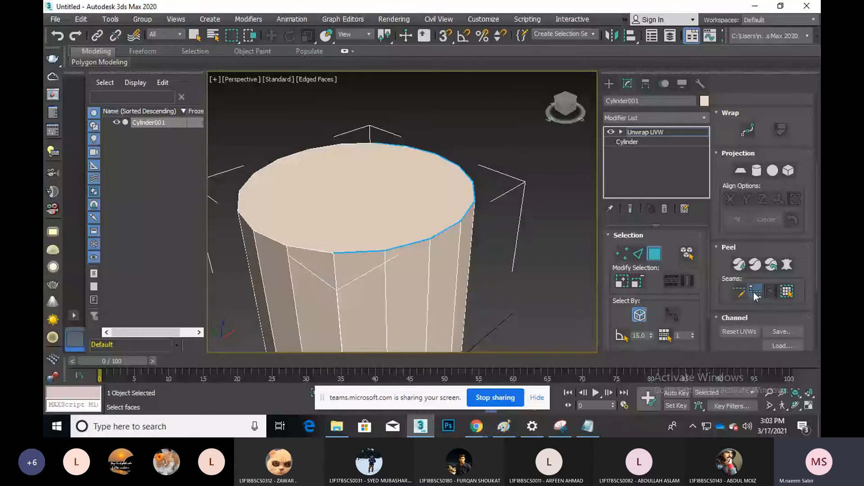
left_click(370, 144)
left_click(245, 182)
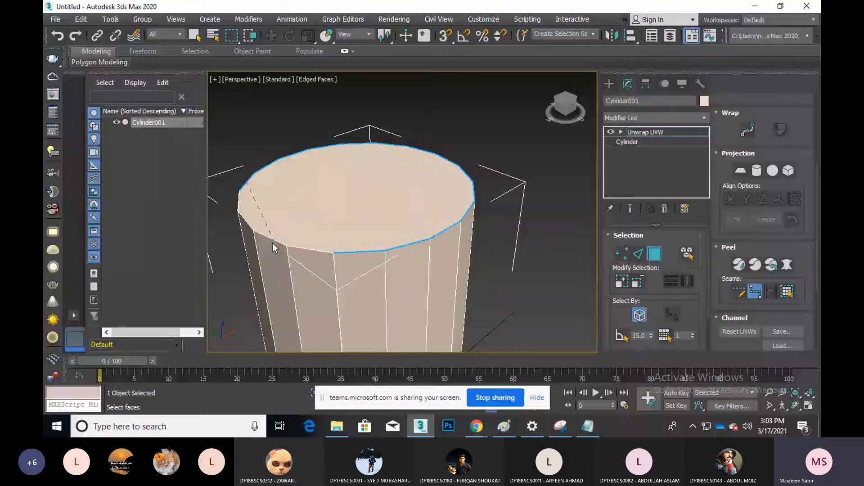
left_click(295, 247)
Orbit to the cylinder's bottom end and draw a seam loop around the bottom rim
key("z")
key("ctrl+r")
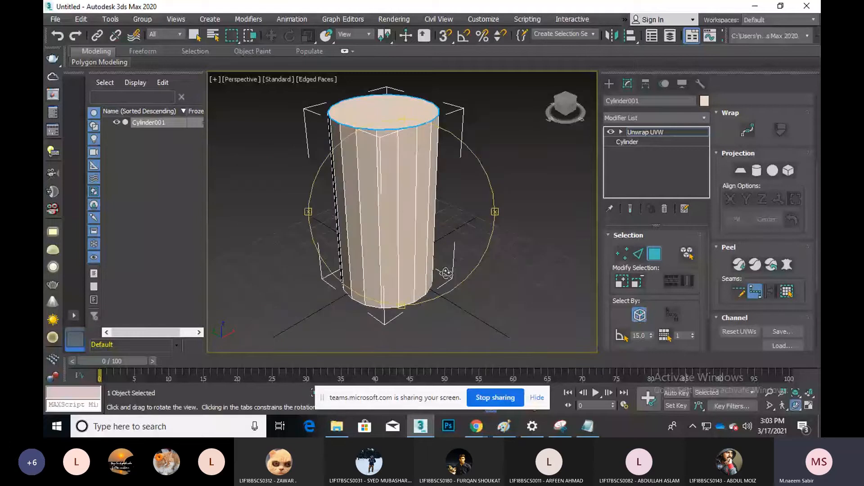
left_click_drag(445, 272, 424, 183)
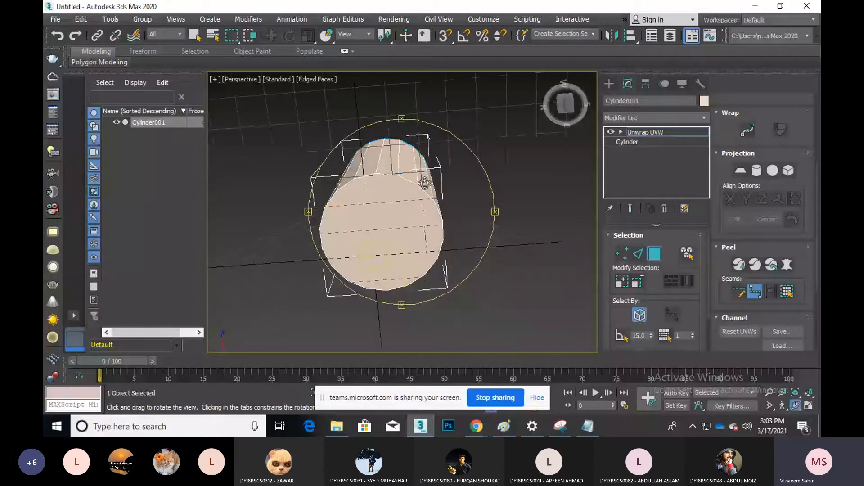
right_click(423, 203)
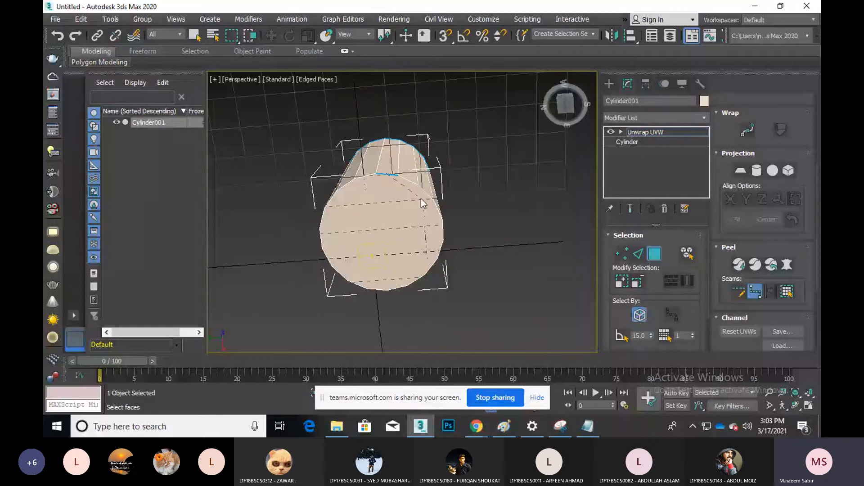
left_click(338, 279)
left_click(338, 279)
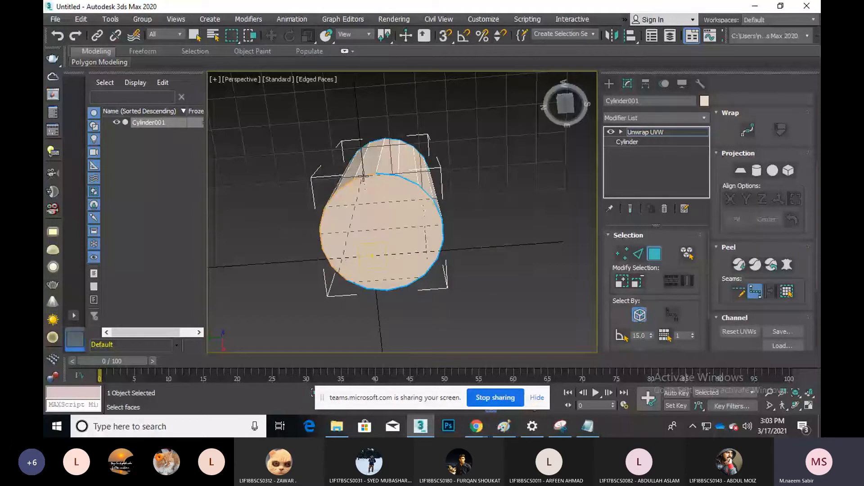
left_click(364, 176)
left_click(795, 405)
left_click_drag(405, 216, 386, 176)
right_click(386, 176)
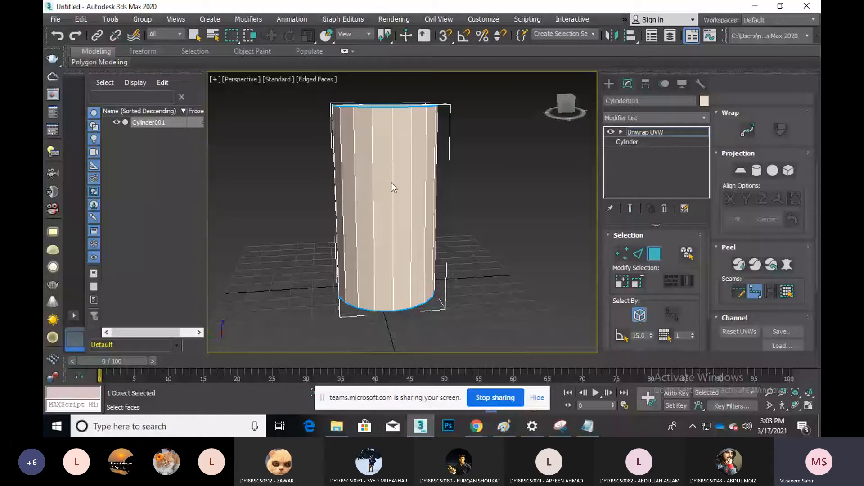
Return to the Cylinder base object, accept the warning, and set Height Segments to 4
left_click(627, 142)
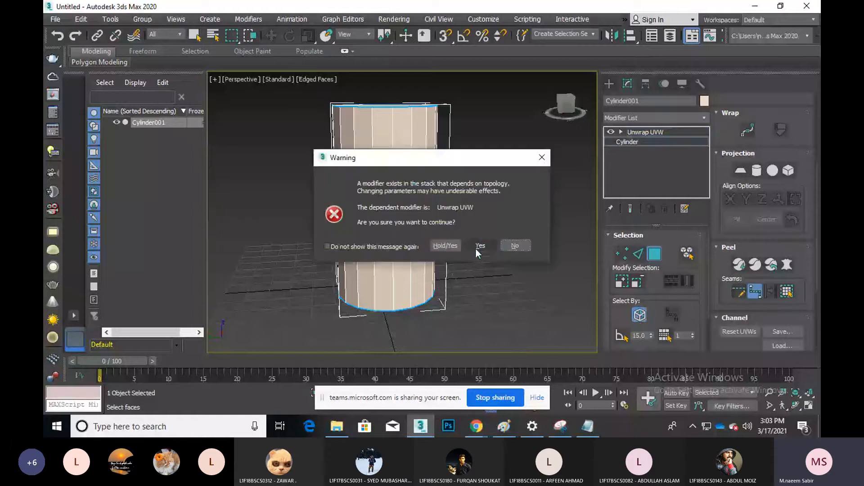
left_click(477, 249)
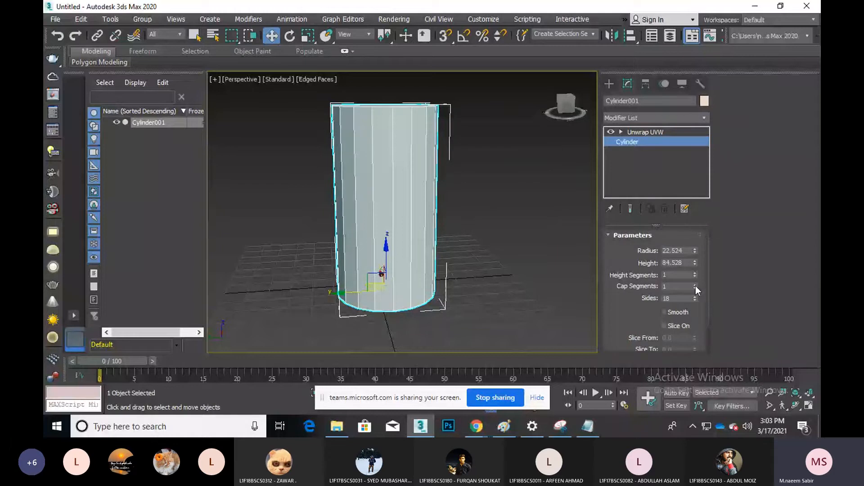
left_click(693, 273)
left_click(694, 273)
left_click(694, 272)
left_click(649, 133)
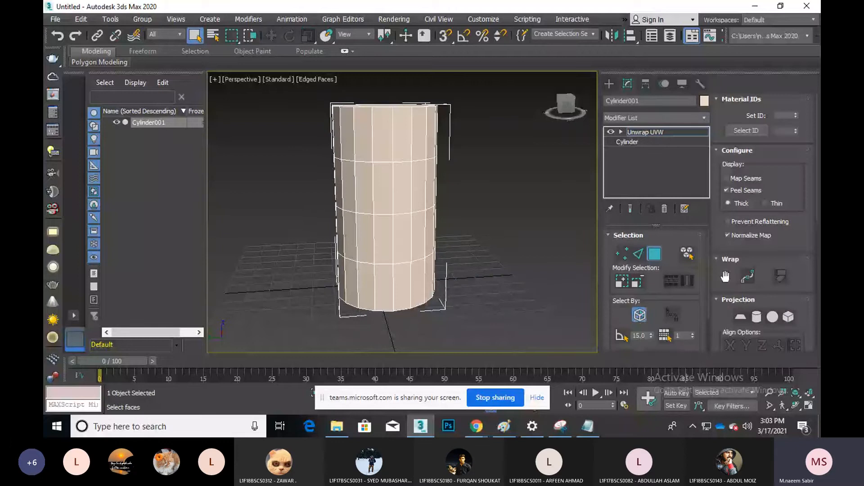
Draw a point-to-point seam along the upper edge loop and down to the lower loop
scroll(725, 277, "down", 3)
left_click(752, 284)
left_click(355, 161)
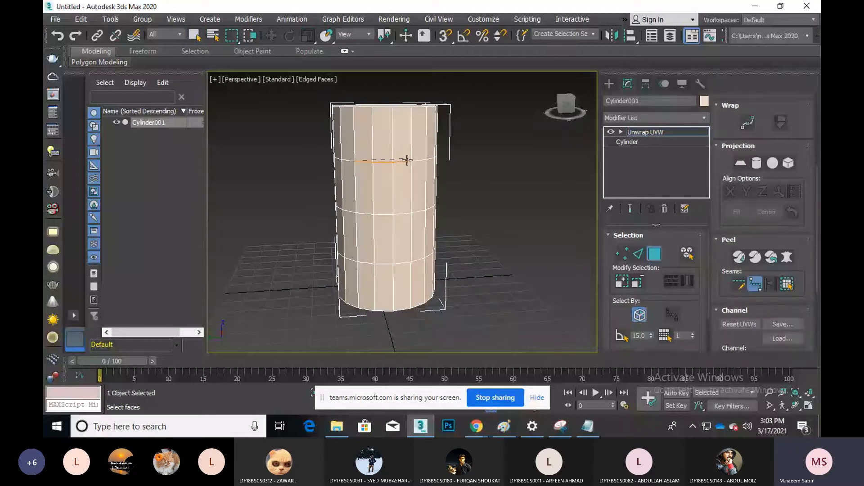
left_click(416, 161)
left_click(425, 206)
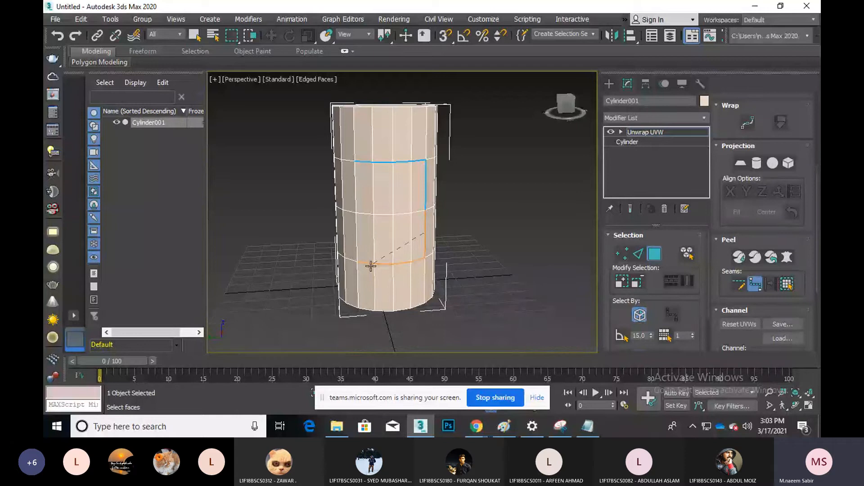
left_click(371, 265)
left_click(369, 266)
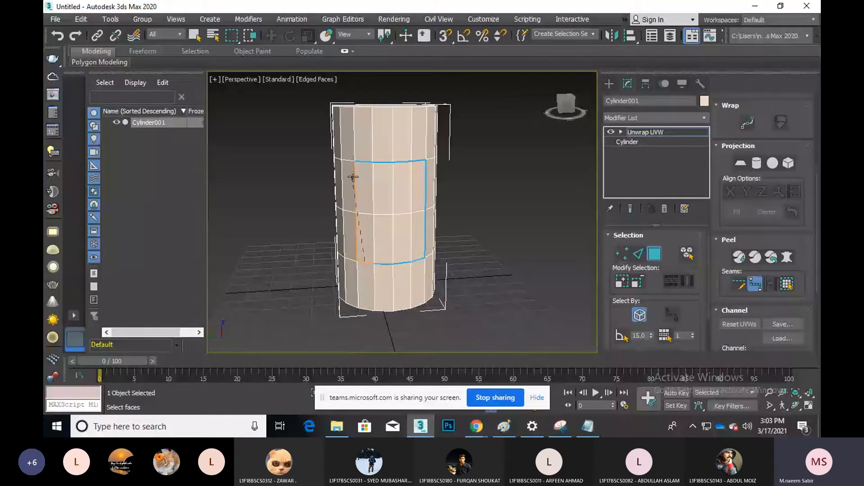
scroll(353, 177, "down", 2)
middle_click_drag(354, 177, 437, 261)
scroll(405, 217, "up", 2)
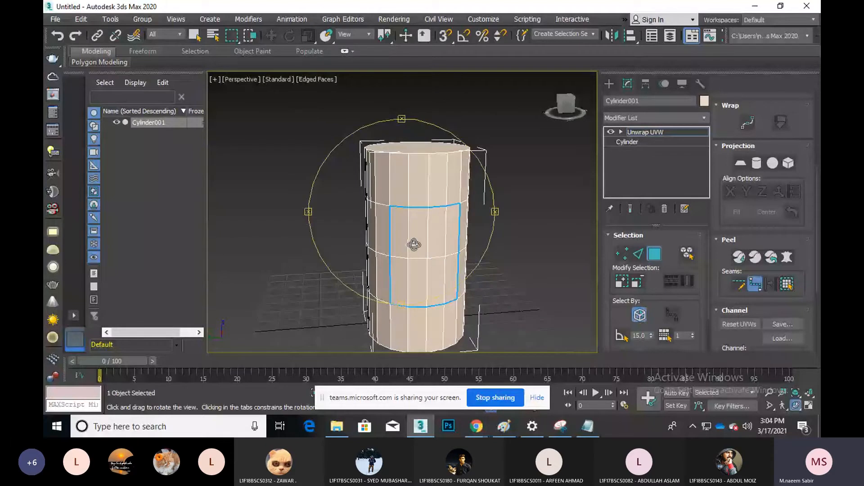
middle_click_drag(414, 245, 401, 195, "alt")
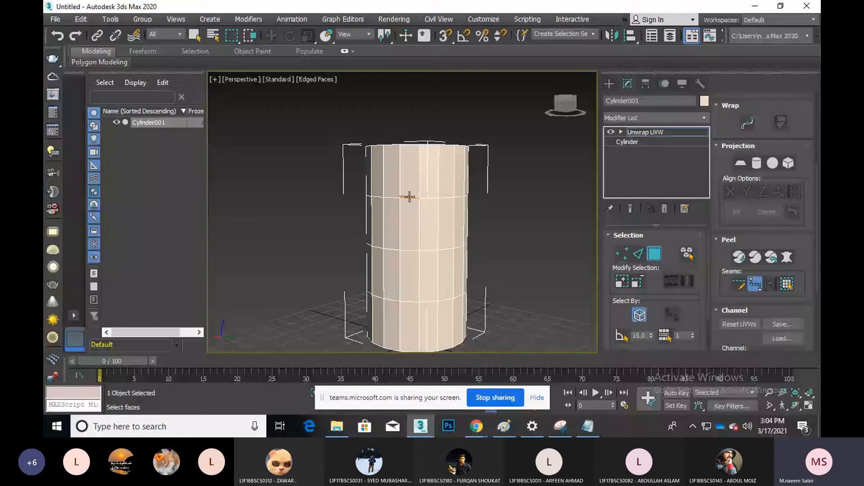
Run a seam from the top ring down the side, then around the top cap rim
left_click(409, 197)
left_click(453, 347)
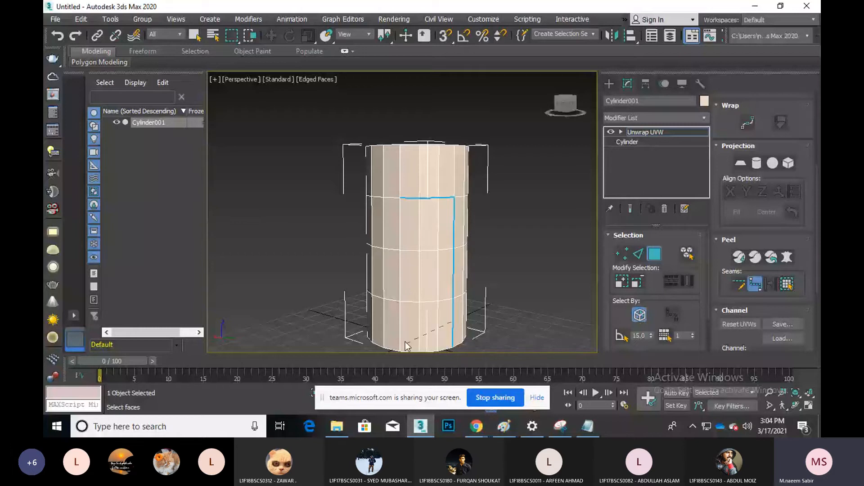
middle_click_drag(406, 346, 404, 310)
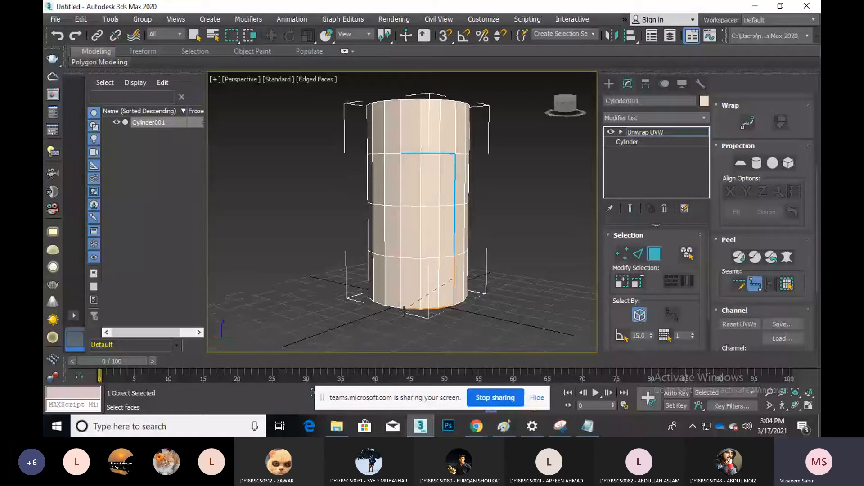
left_click(404, 310)
middle_click_drag(429, 184, 428, 272)
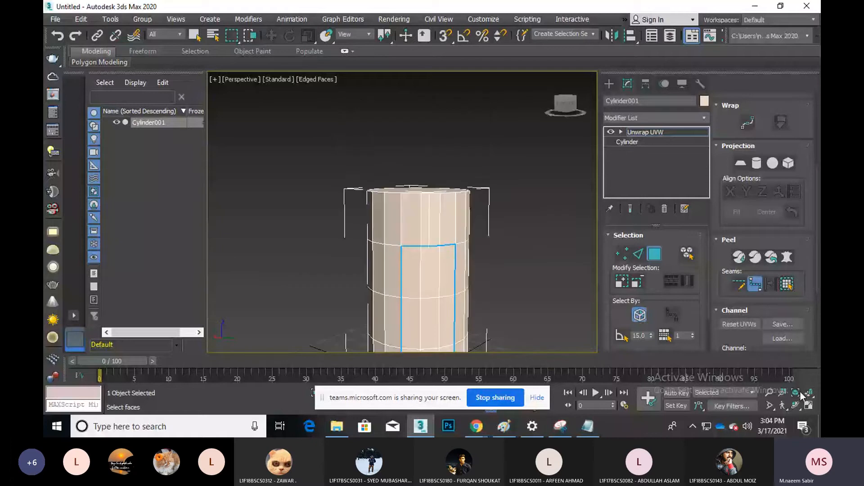
left_click(795, 405)
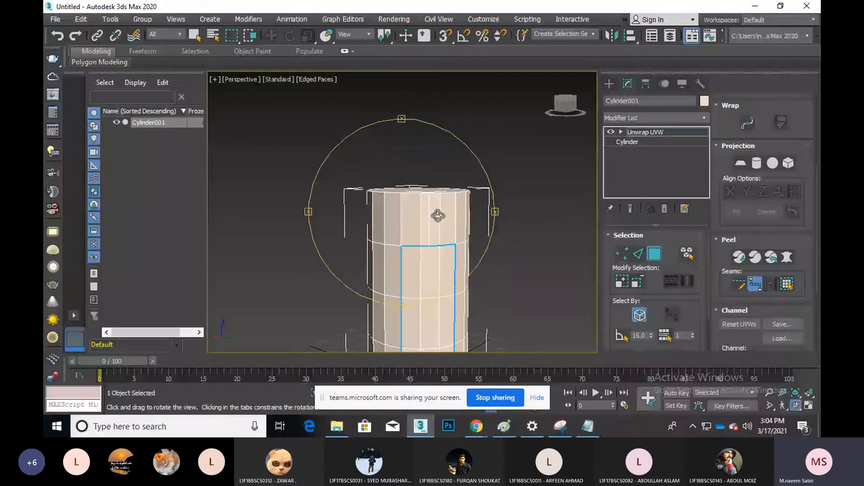
left_click_drag(438, 216, 427, 240)
right_click(428, 240)
left_click(418, 229)
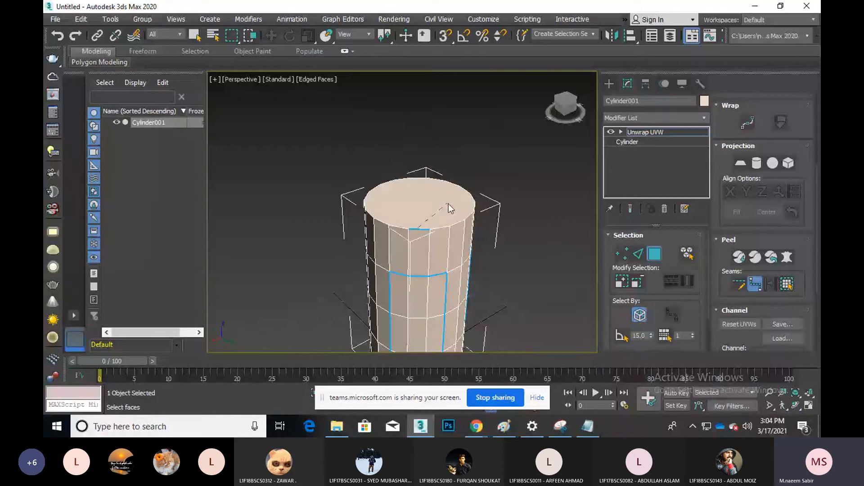
left_click(450, 183)
left_click(379, 185)
From the underside, seam around the bottom cap and up the cylinder's right side
middle_click_drag(411, 195, 414, 146)
left_click(796, 406)
left_click_drag(409, 250, 430, 135)
right_click(396, 261)
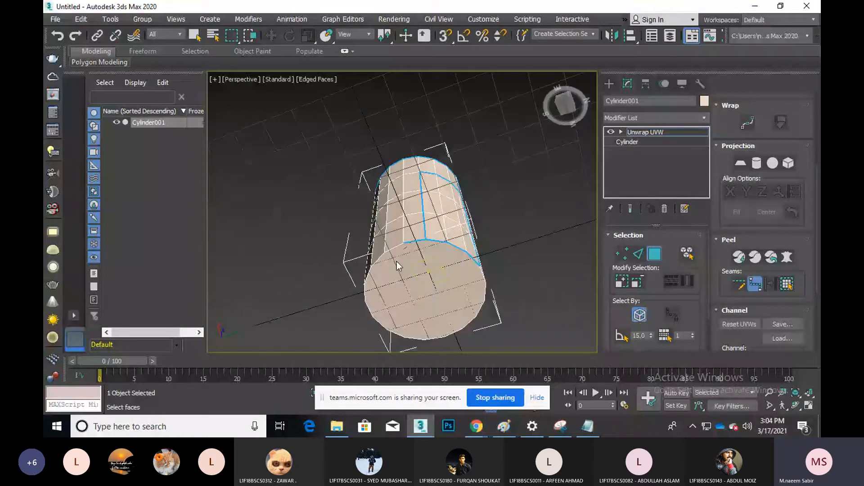
left_click(392, 327)
left_click(475, 317)
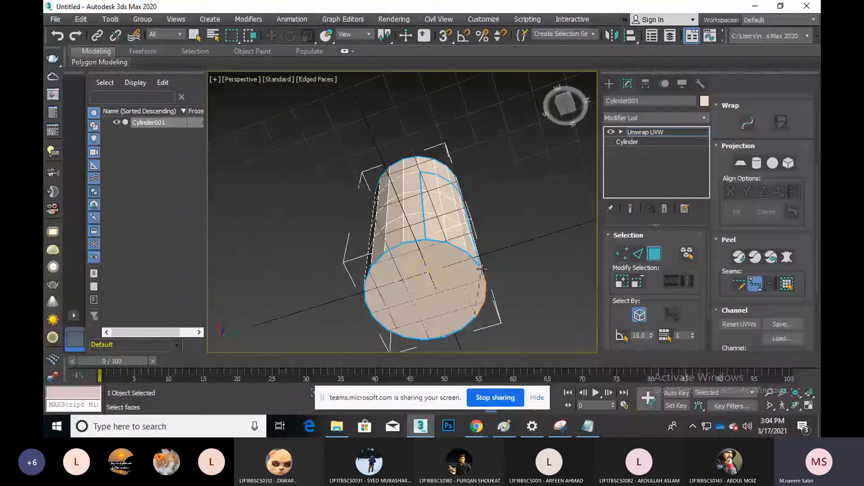
left_click(482, 269)
Close a rectangular seam loop around the side panel's top, right, bottom and left edges
left_click(796, 406)
left_click_drag(324, 252, 258, 291)
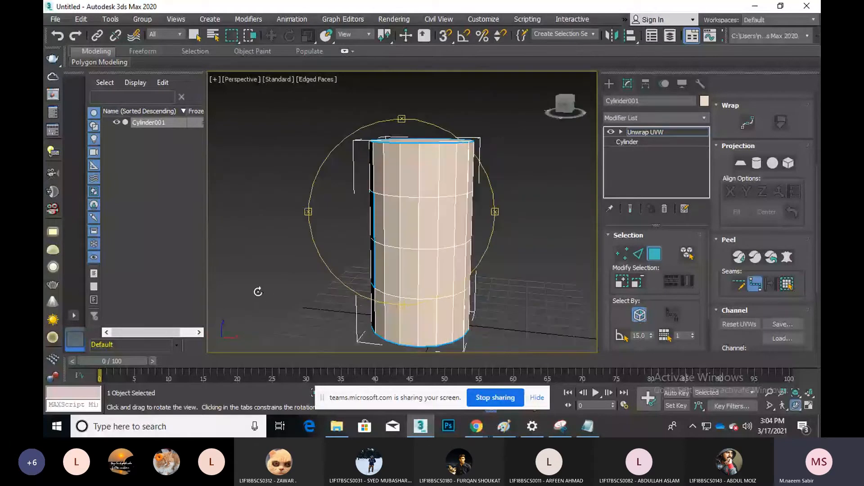
right_click(409, 198)
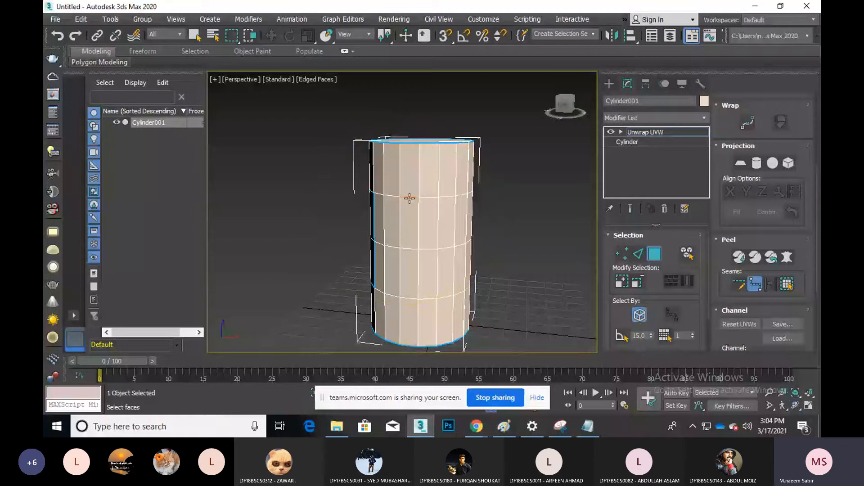
left_click(427, 197)
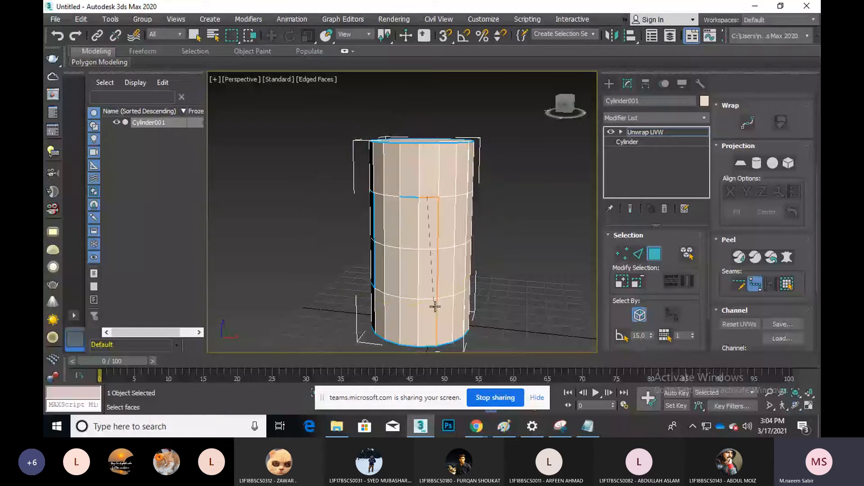
left_click(431, 298)
left_click(418, 298)
left_click(400, 198)
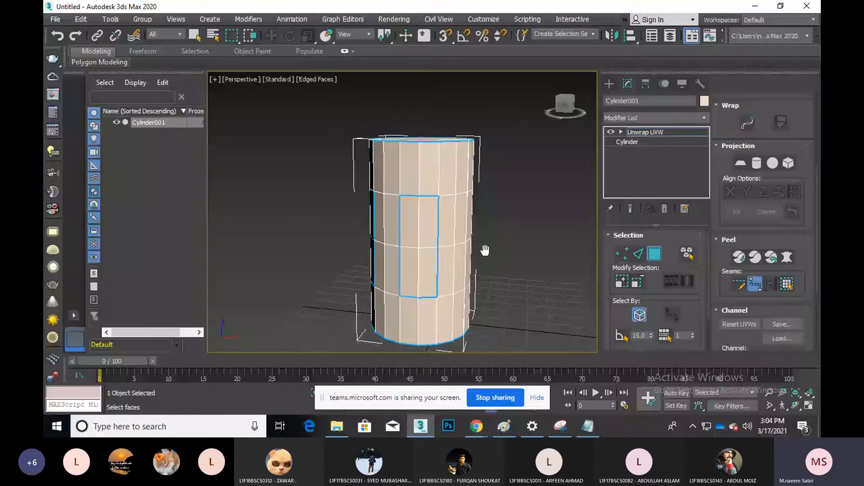
scroll(484, 250, "down", 3)
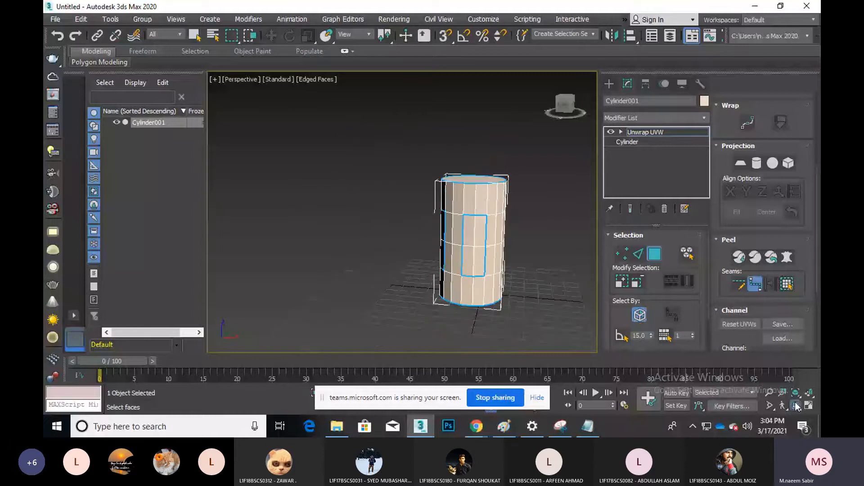
Orbit around the cylinder to check the seams, then turn off point-to-point seam drawing
left_click(796, 406)
left_click_drag(495, 229, 412, 245)
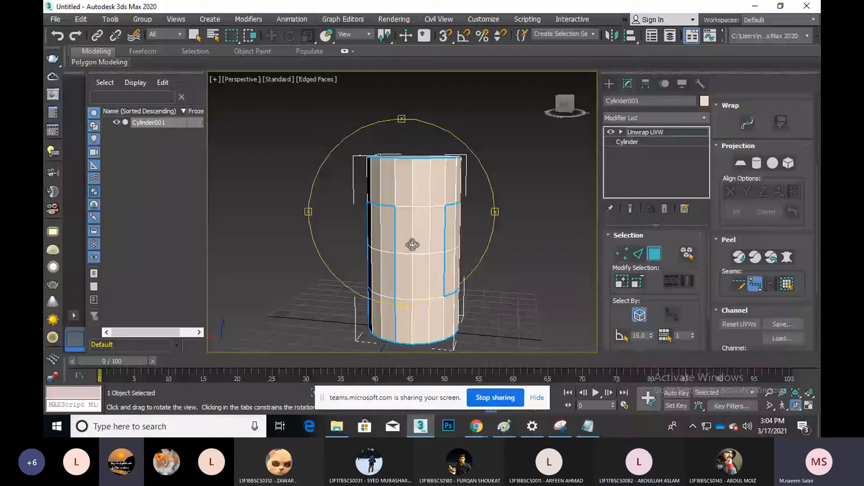
left_click_drag(412, 244, 407, 264)
middle_click_drag(408, 264, 438, 233, "alt")
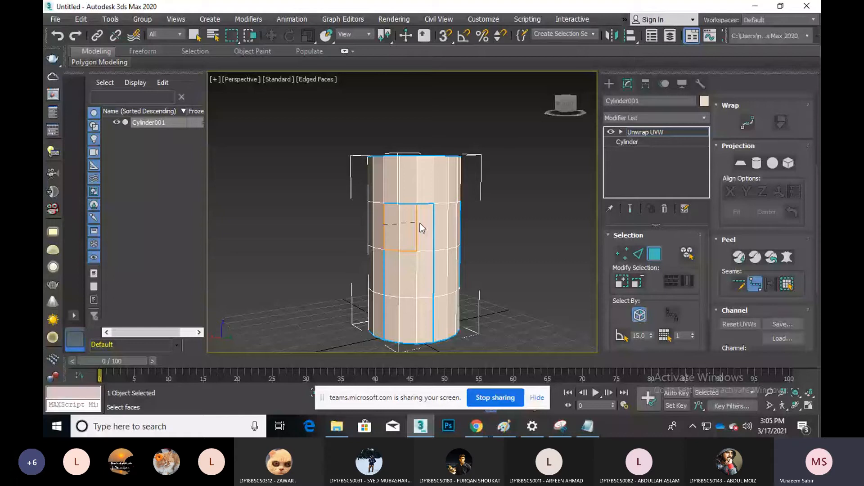
left_click(760, 288)
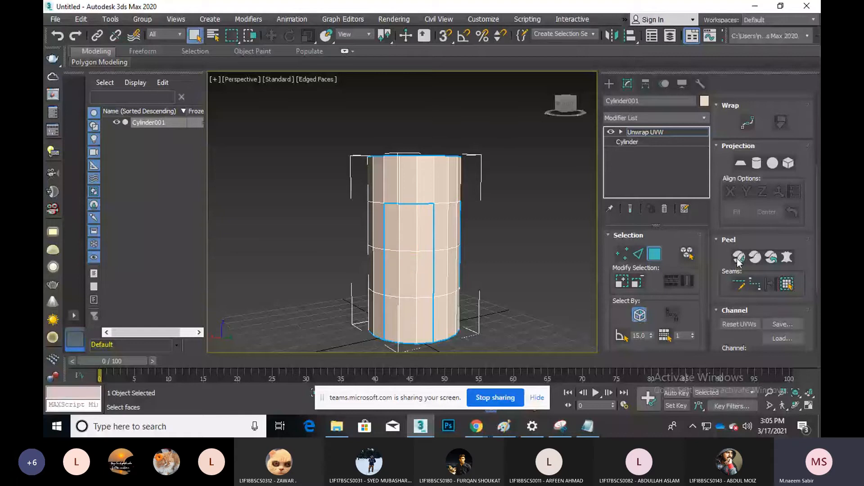
Select a side face and expand the selection out to the surrounding seams
left_click(408, 231)
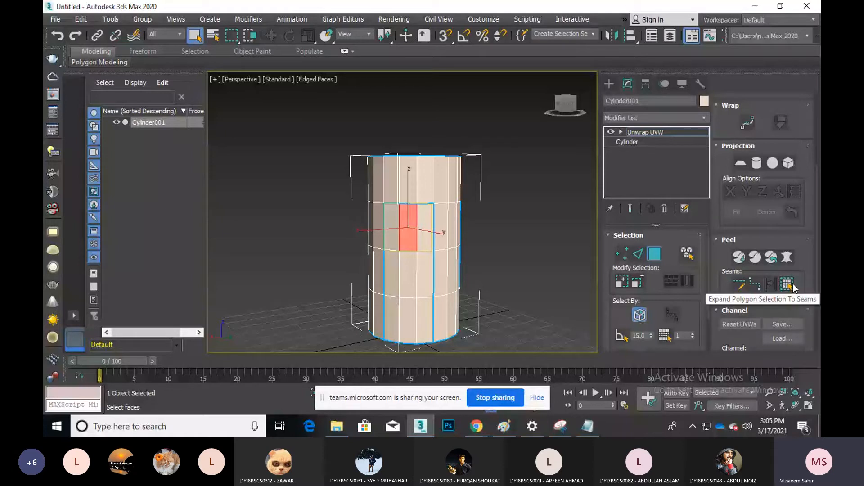
left_click(787, 284)
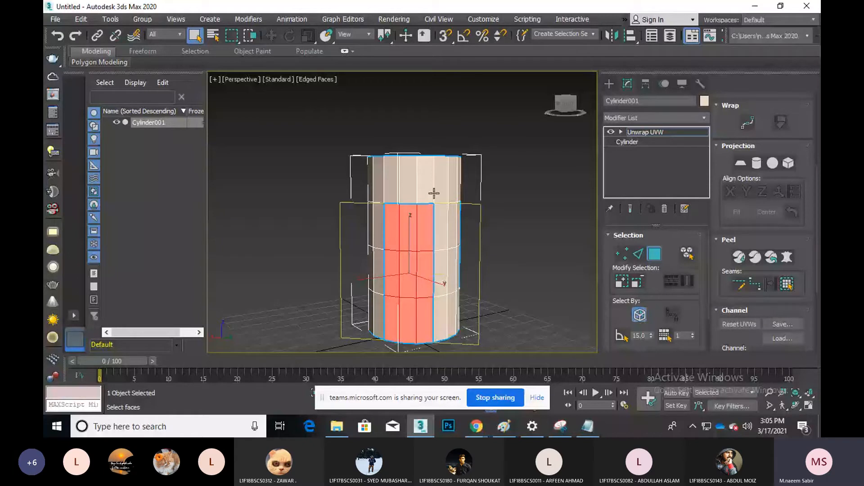
left_click(425, 178)
double_click(425, 178)
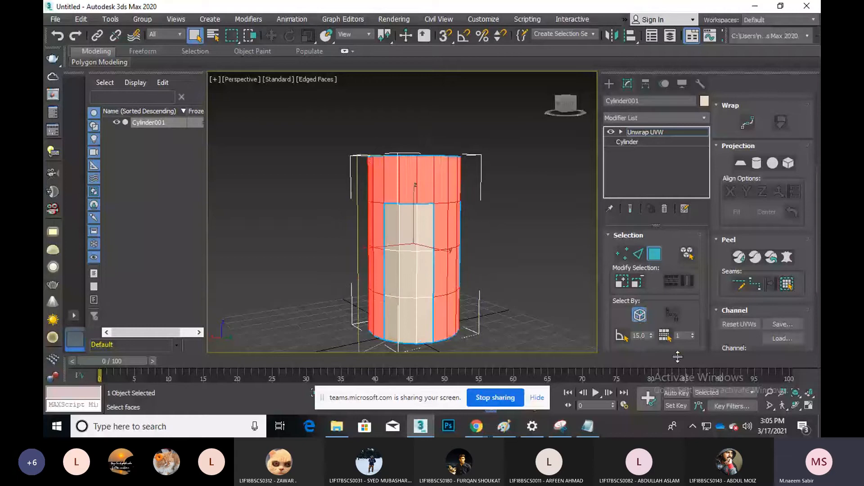
Orbit to view the top and select the top cap face
key("ctrl+r")
left_click_drag(429, 231, 445, 274)
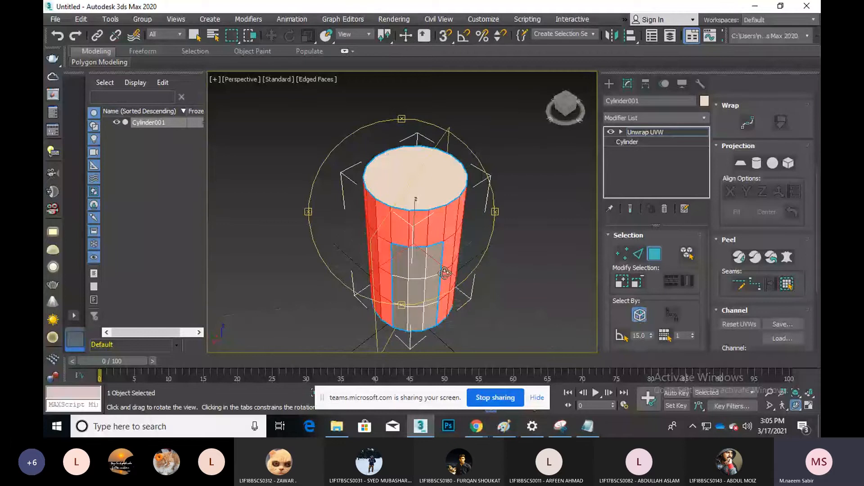
key("Escape")
left_click(439, 185)
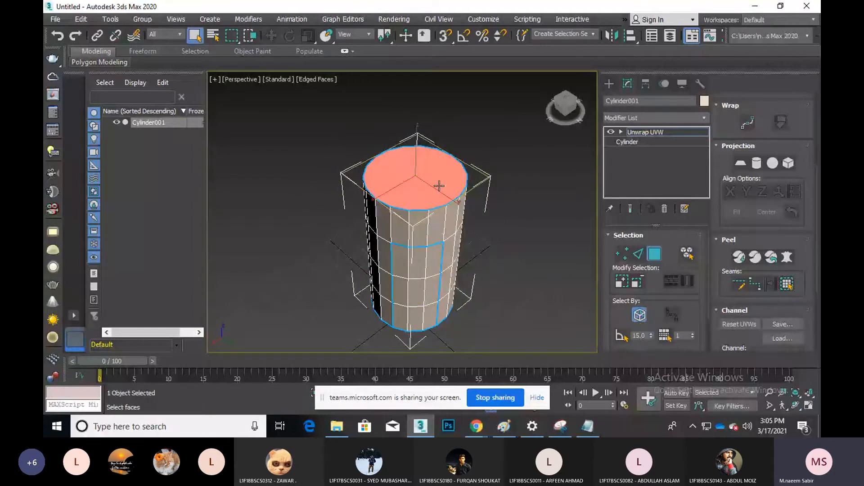
scroll(789, 338, "down", 5)
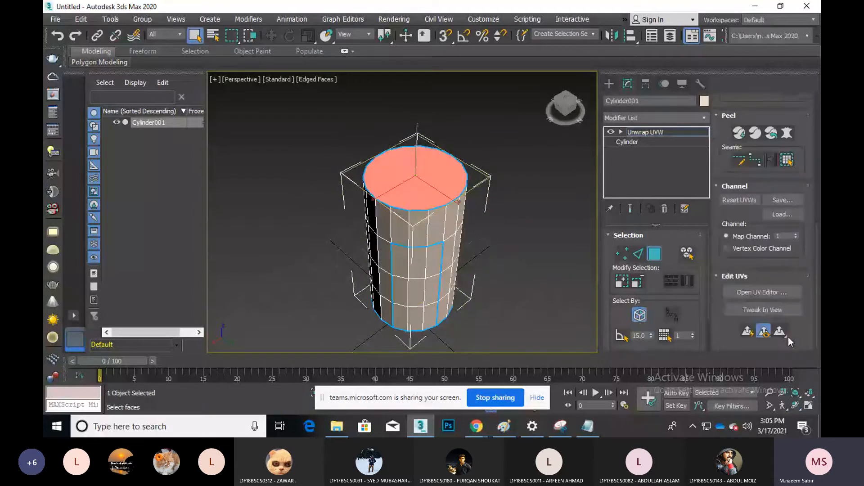
Open the UV editor, Quick Peel the cap, and move its circle left of the UV square
left_click(762, 293)
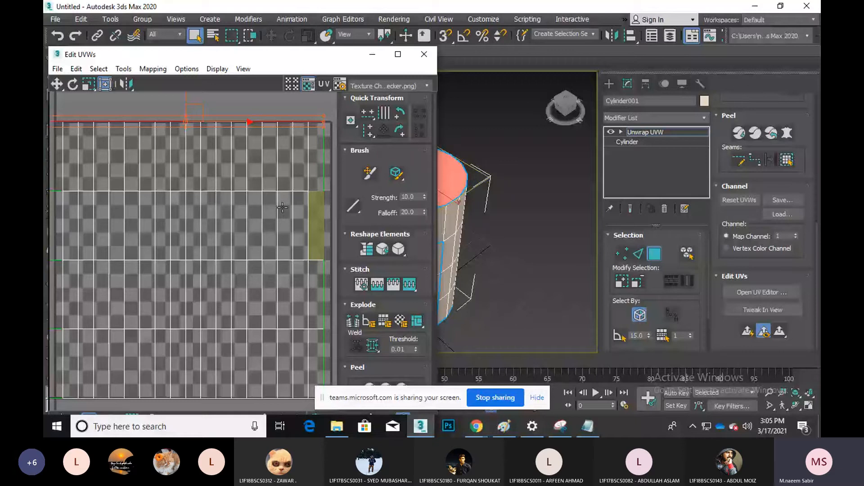
scroll(228, 180, "down", 5)
scroll(500, 191, "down", 5)
middle_click_drag(499, 191, 665, 183)
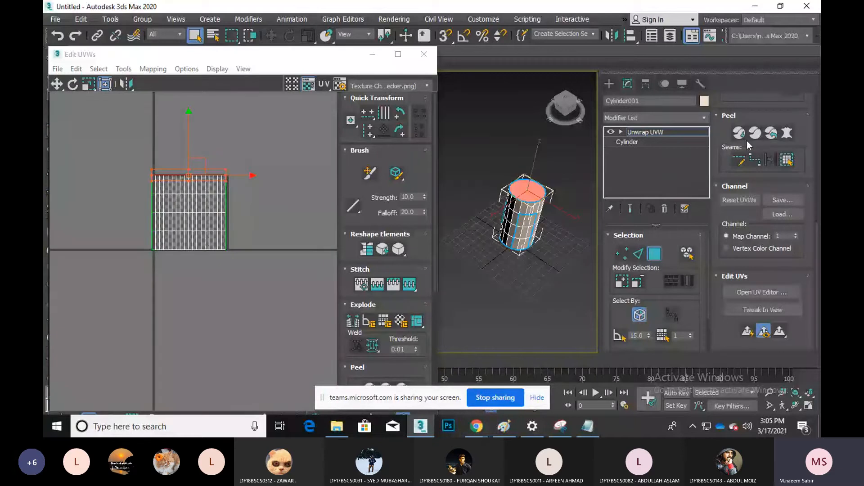
left_click(734, 135)
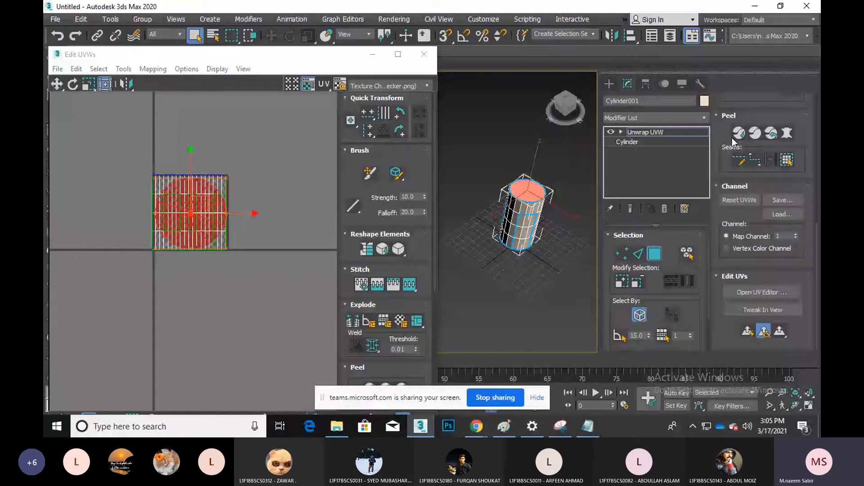
left_click_drag(247, 213, 150, 213)
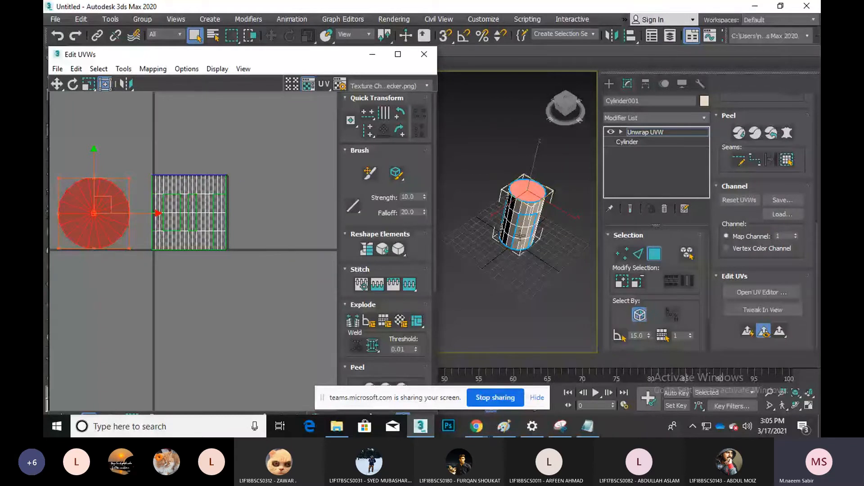
Select a side face, expand to seams, Quick Peel the strip, and move it left of the square
scroll(520, 234, "up", 5)
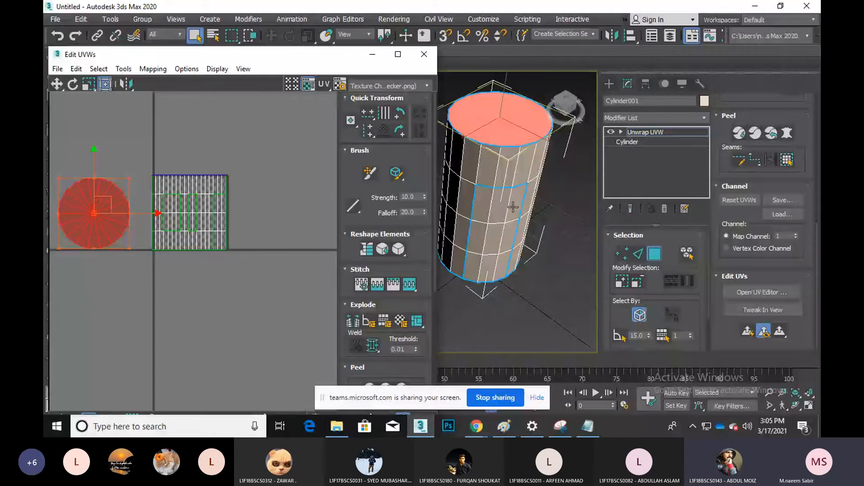
left_click(513, 207)
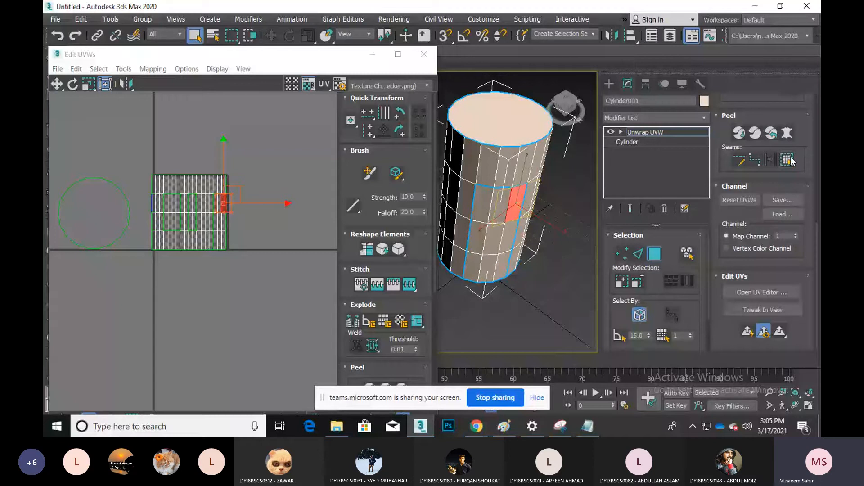
left_click(791, 161)
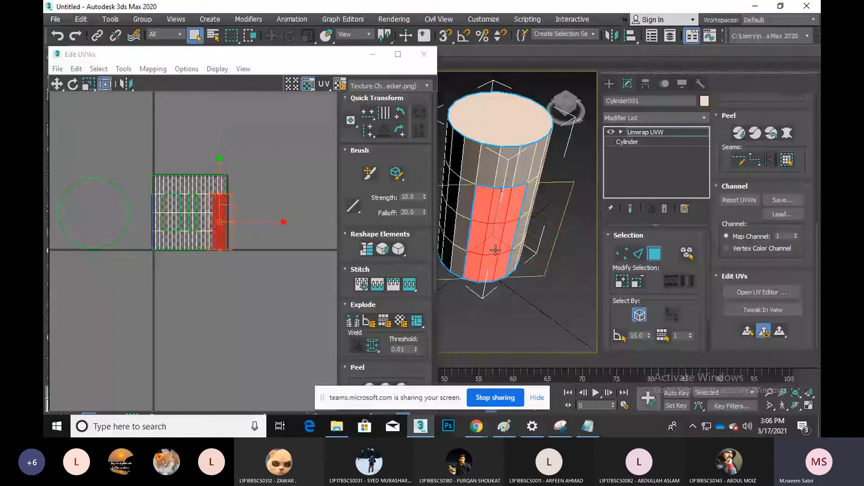
left_click(741, 134)
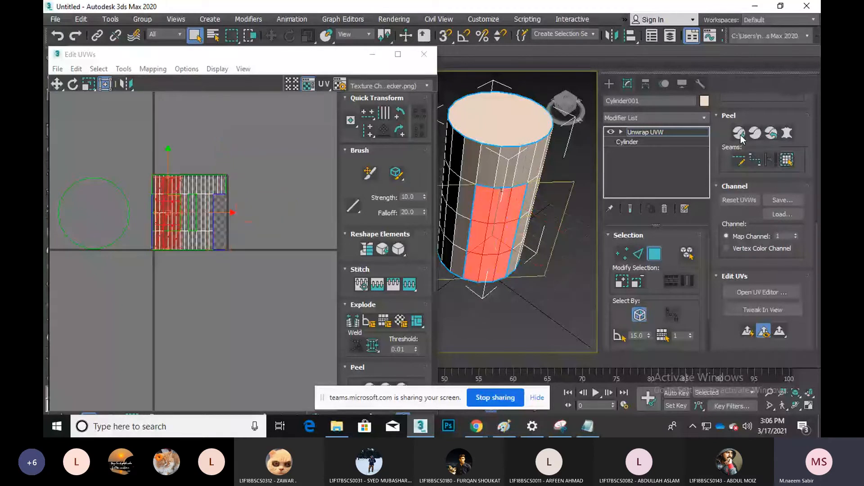
middle_click_drag(173, 250, 268, 270)
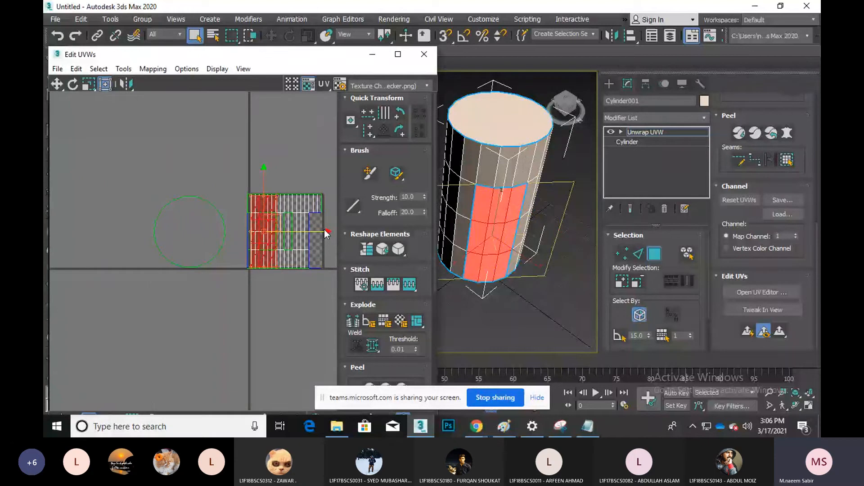
scroll(327, 232, "down", 2)
left_click_drag(327, 232, 219, 231)
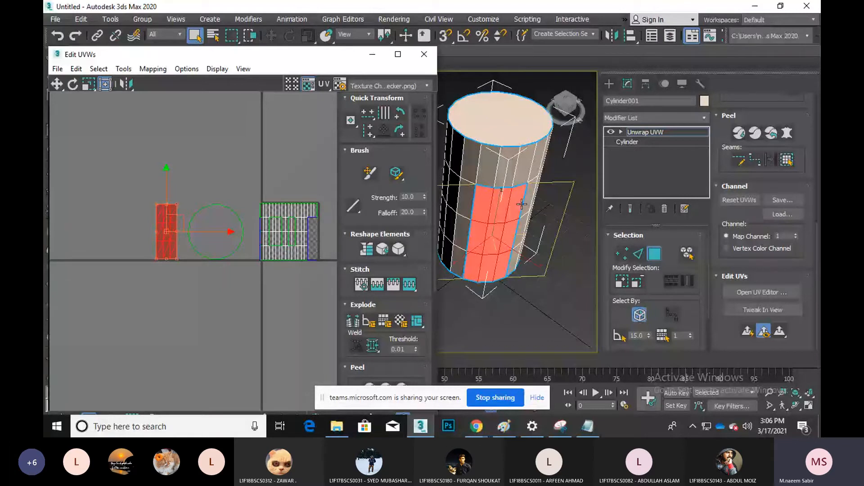
middle_click_drag(518, 246, 518, 247, "alt")
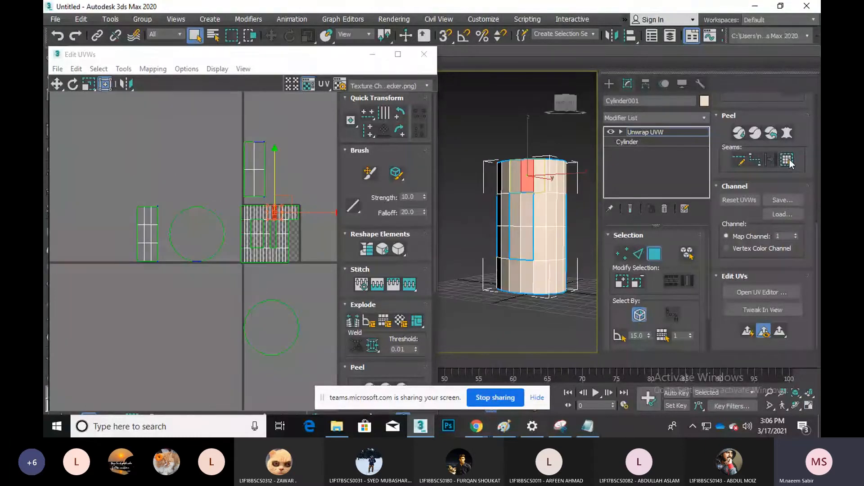
Expand the remaining side selection to seams, Quick Peel it, and move the island beside the square
left_click(789, 161)
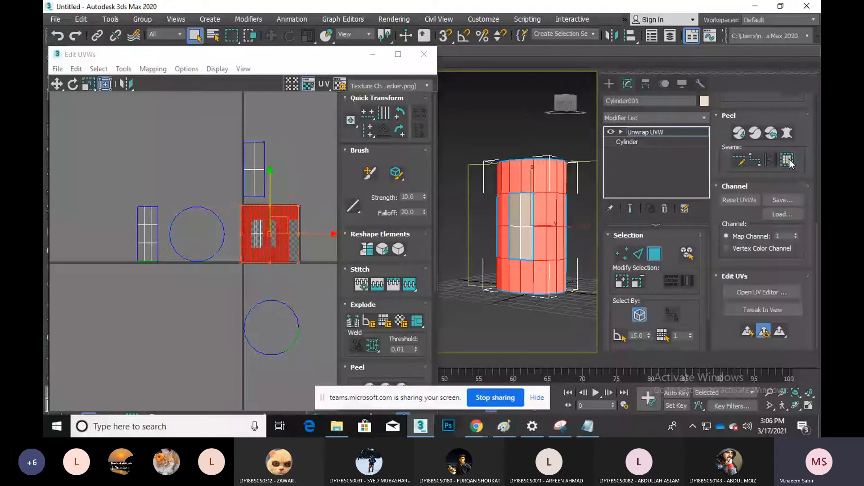
left_click(740, 133)
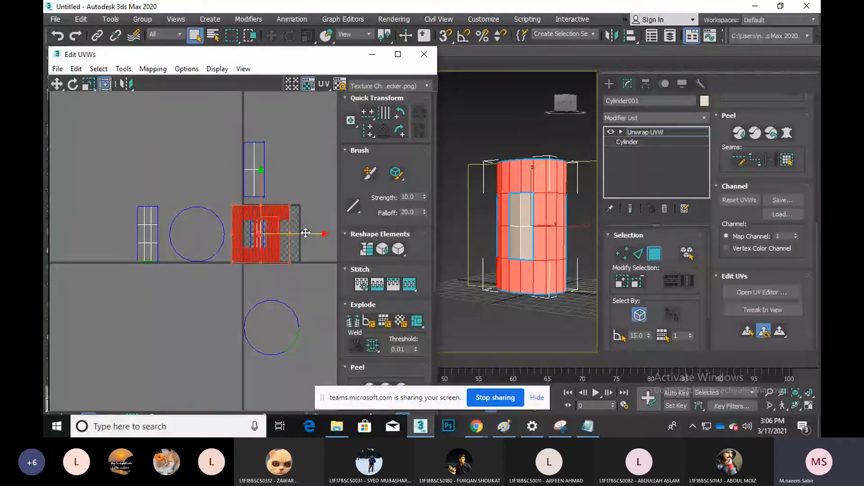
left_click_drag(306, 233, 596, 246)
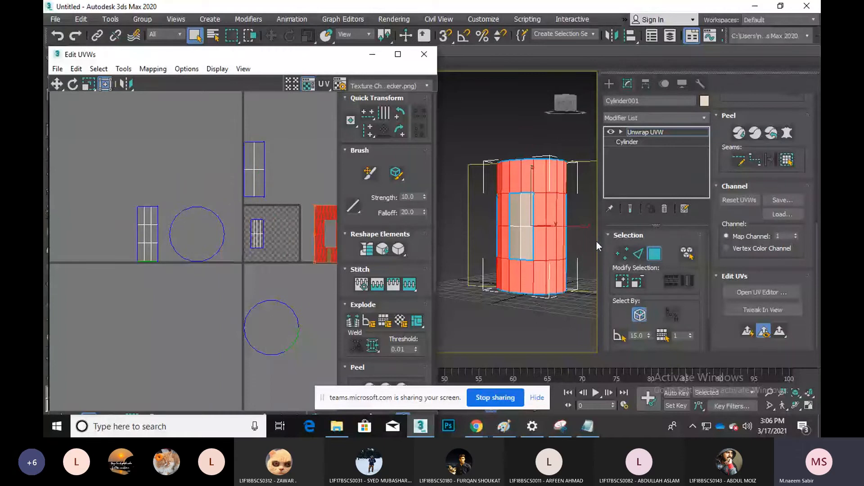
left_click(257, 235)
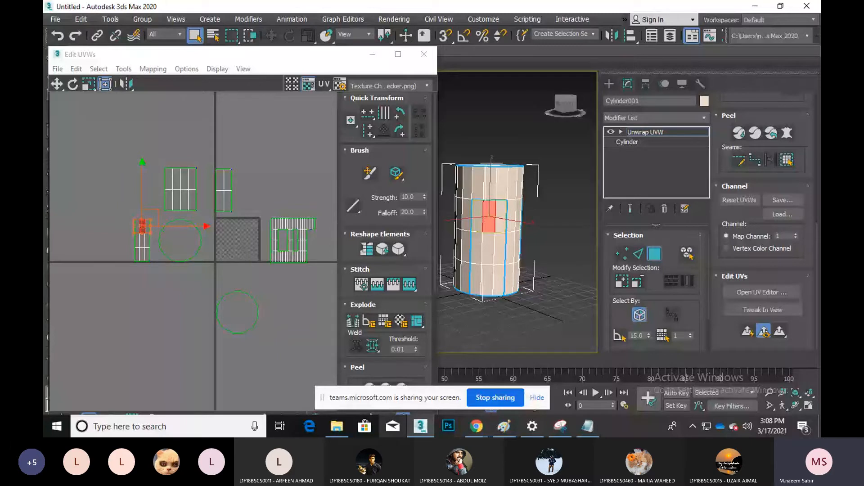
Search Chrome for 'character texture', switch to Images, and preview the first result
left_click(477, 426)
left_click(578, 10)
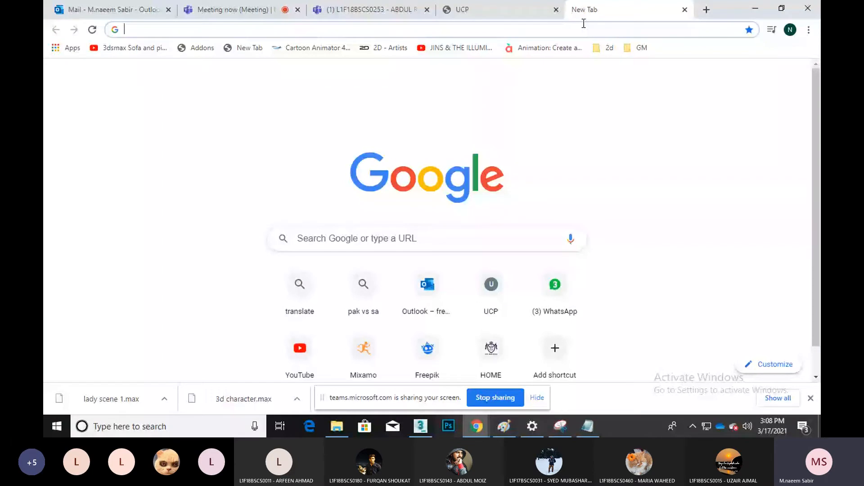
type("cha")
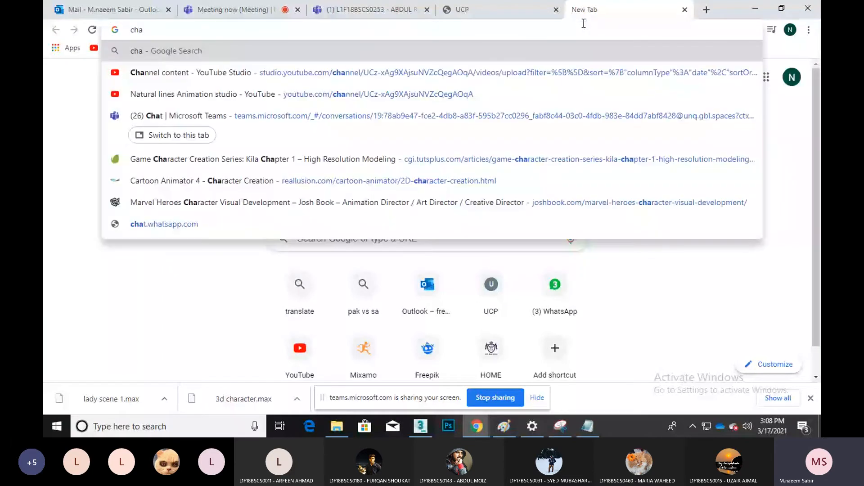
type("rac")
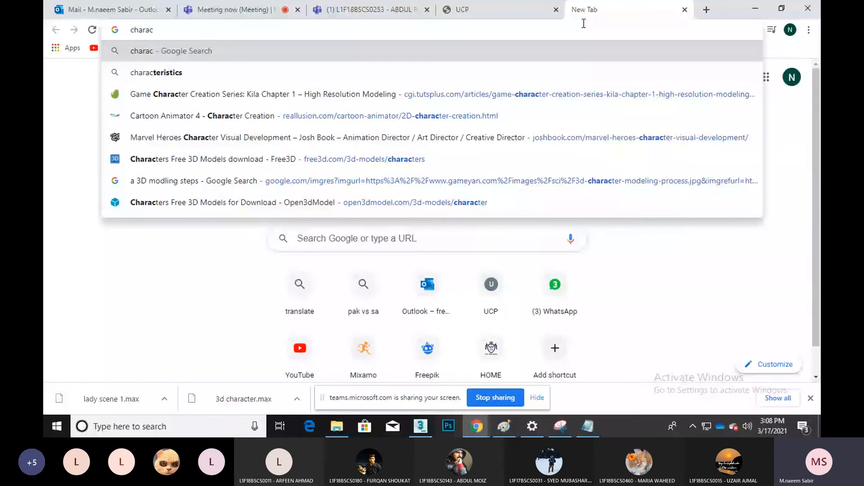
key("Down")
key("Down")
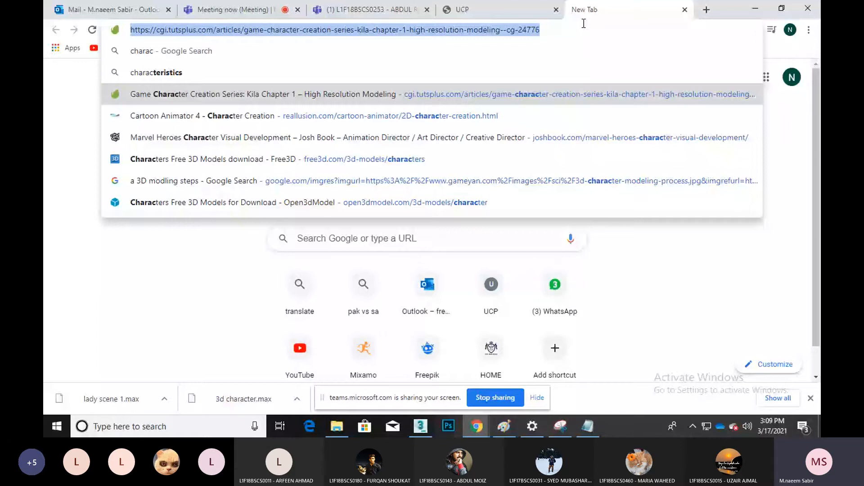
type("charcater ")
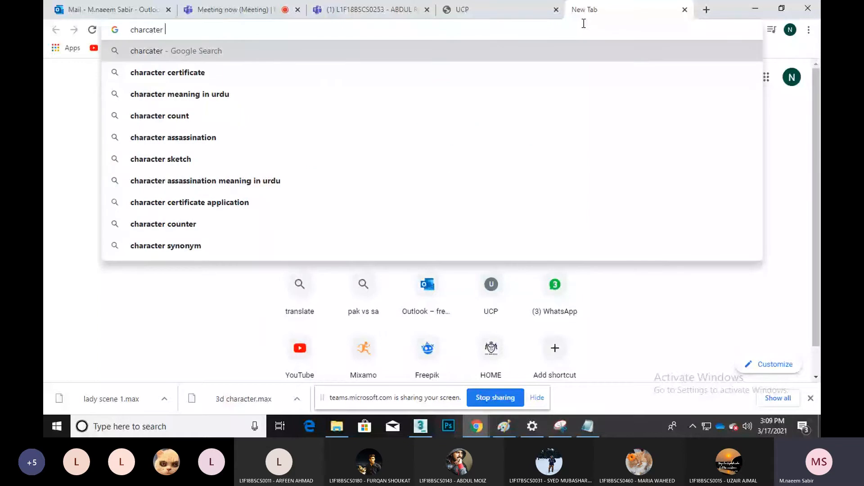
type("texture")
key("Return")
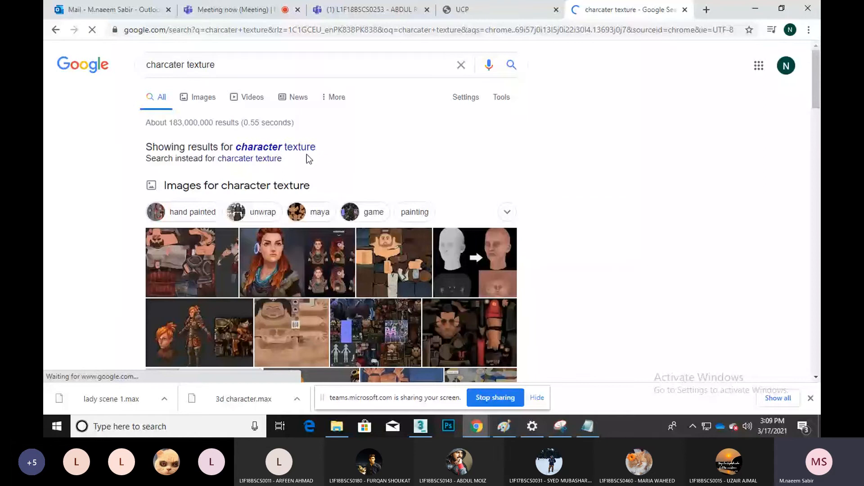
left_click(198, 97)
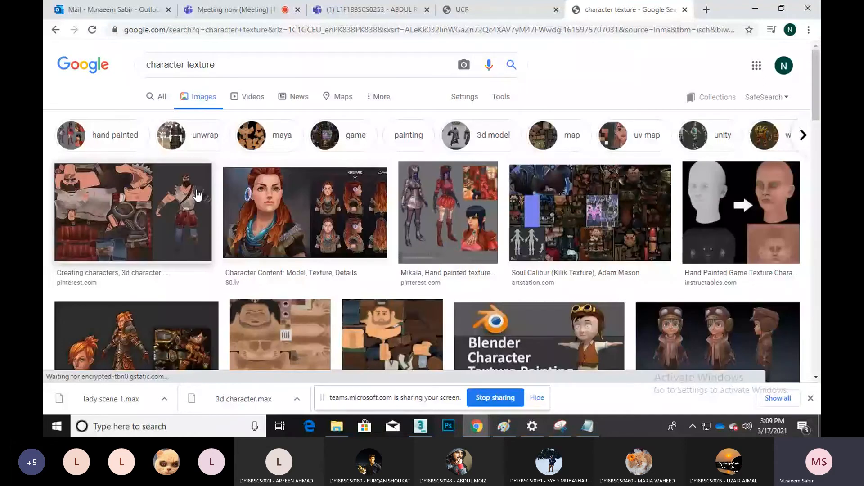
left_click(197, 195)
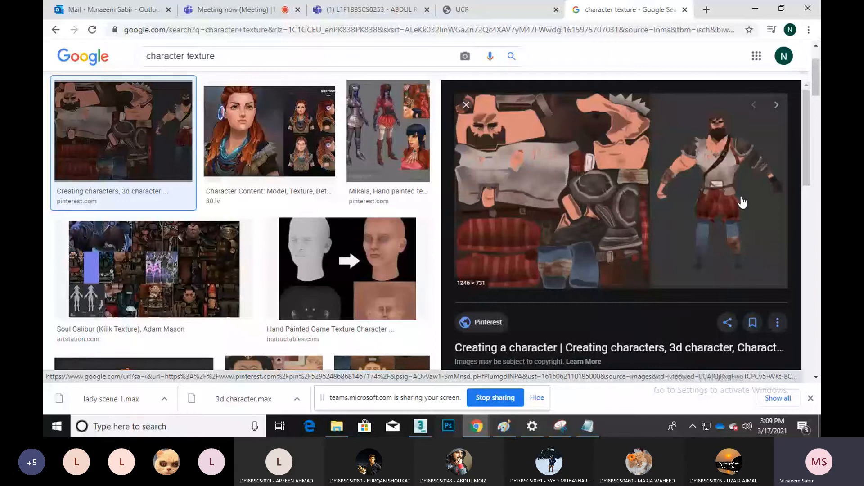
Back in 3ds Max, shrink one cap circle to about half size and move it into the checker tile
left_click(752, 11)
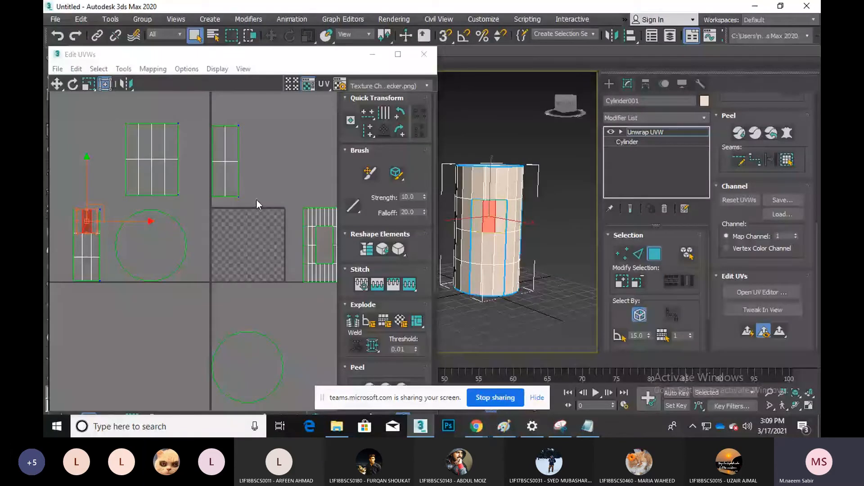
left_click(237, 180)
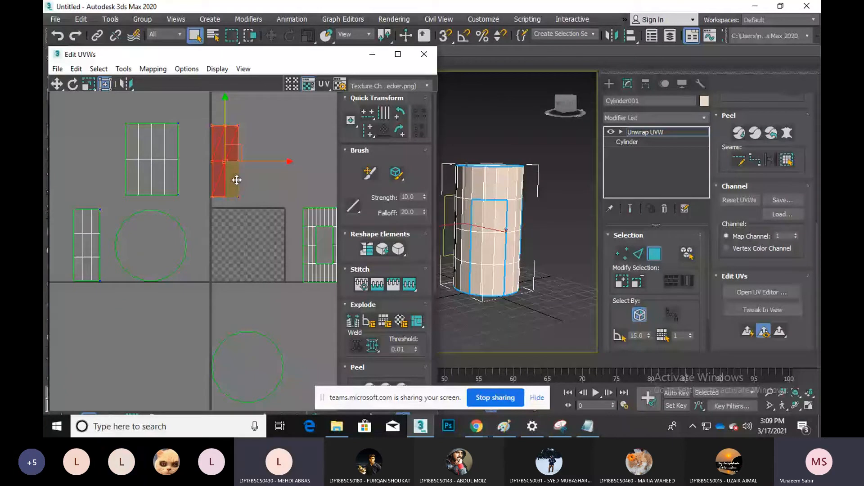
left_click(167, 245)
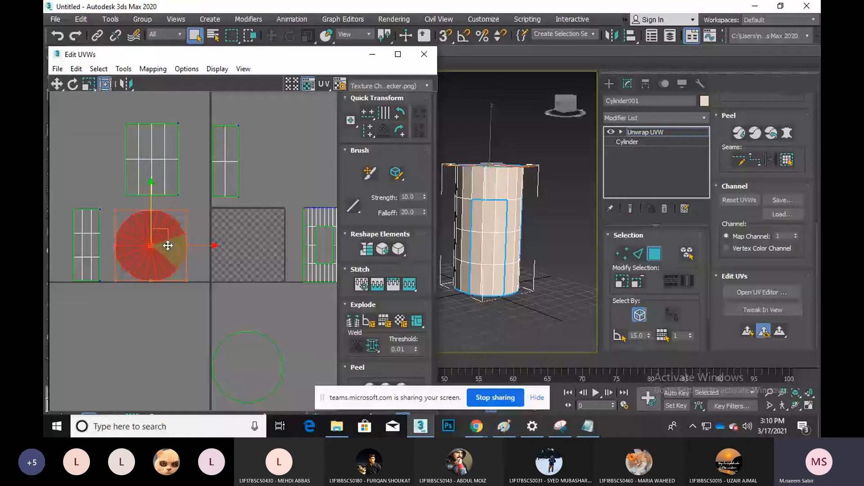
left_click_drag(168, 245, 148, 259)
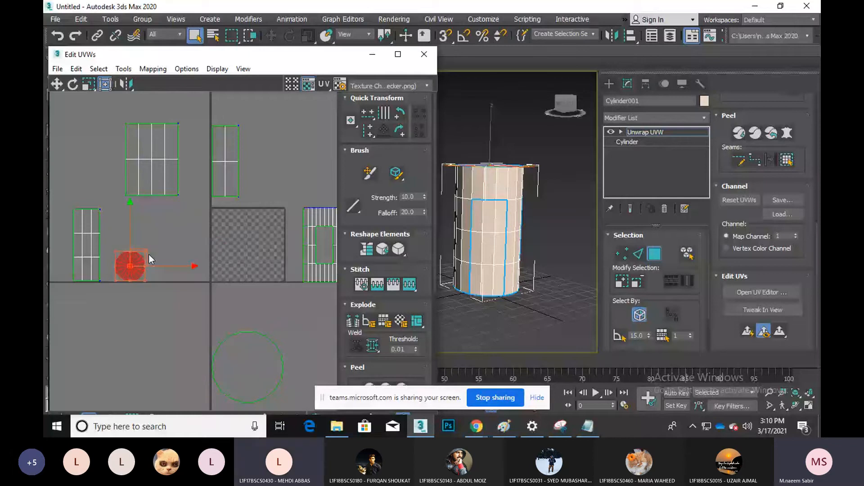
left_click_drag(148, 254, 277, 282)
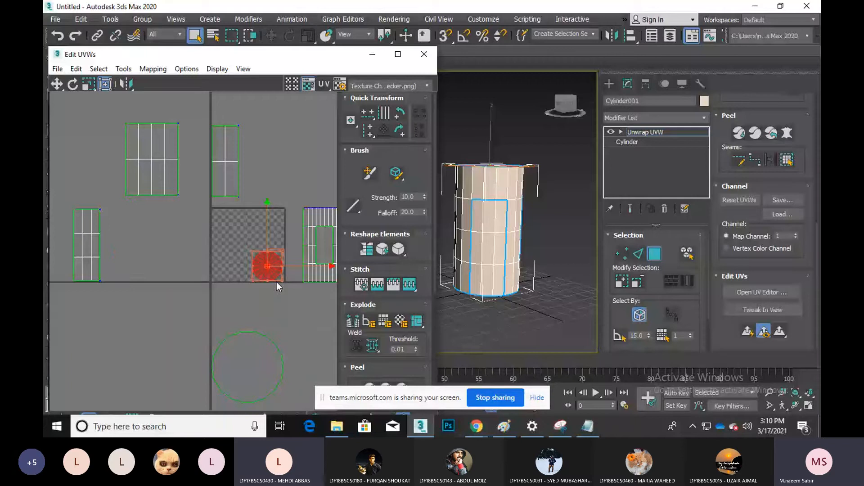
Shrink the other cap circle and reposition it inside the checker tile
scroll(204, 225, "up", 2)
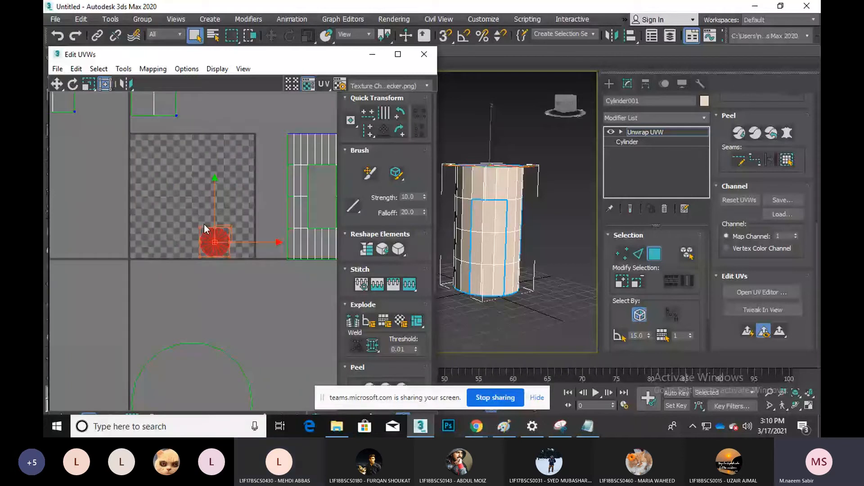
scroll(220, 298, "down", 2)
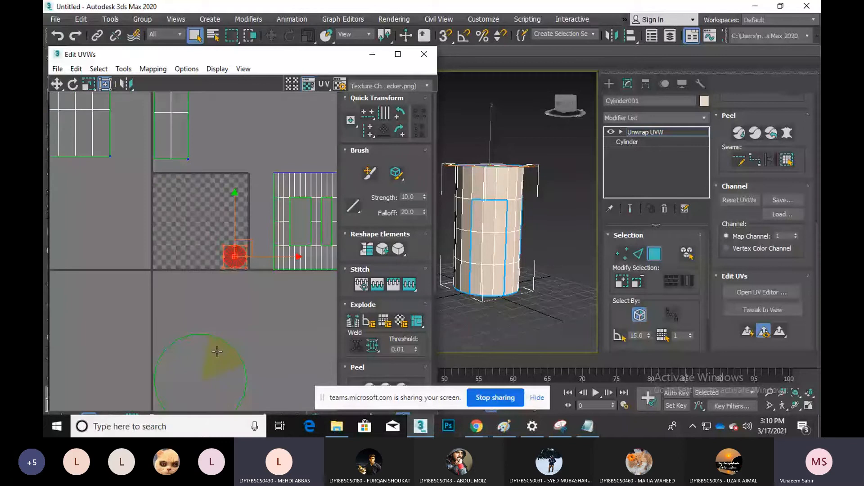
left_click_drag(217, 351, 215, 296)
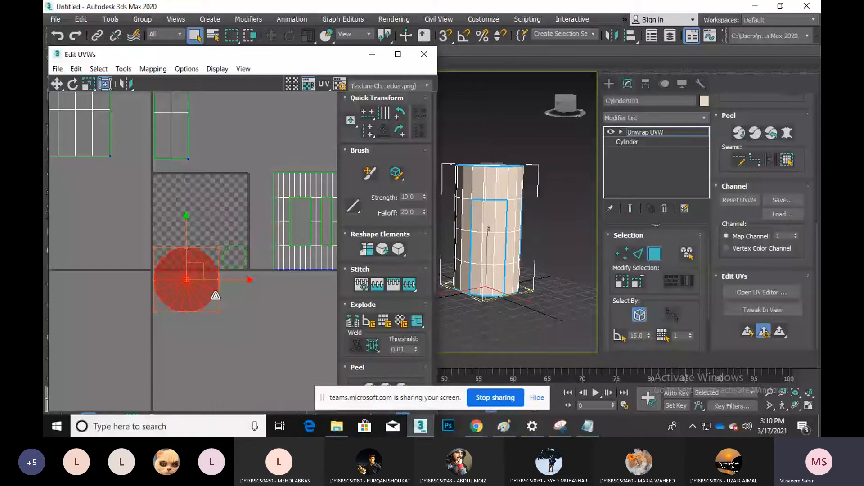
scroll(170, 213, "up", 2)
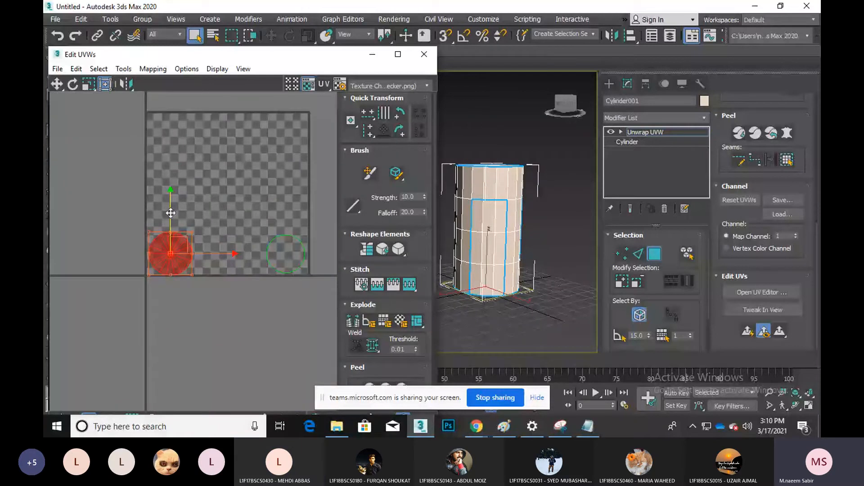
Raise the selected cap circle slightly along the move gizmo's Y axis
left_click_drag(171, 213, 171, 211)
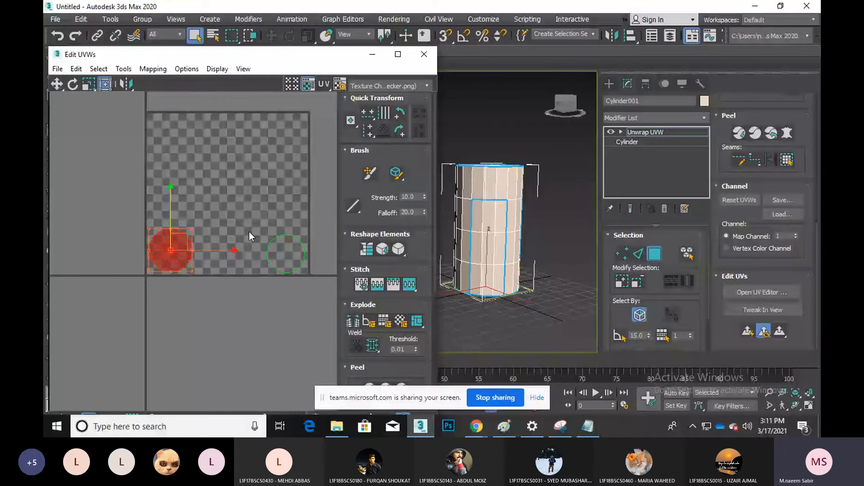
scroll(204, 302, "down", 2)
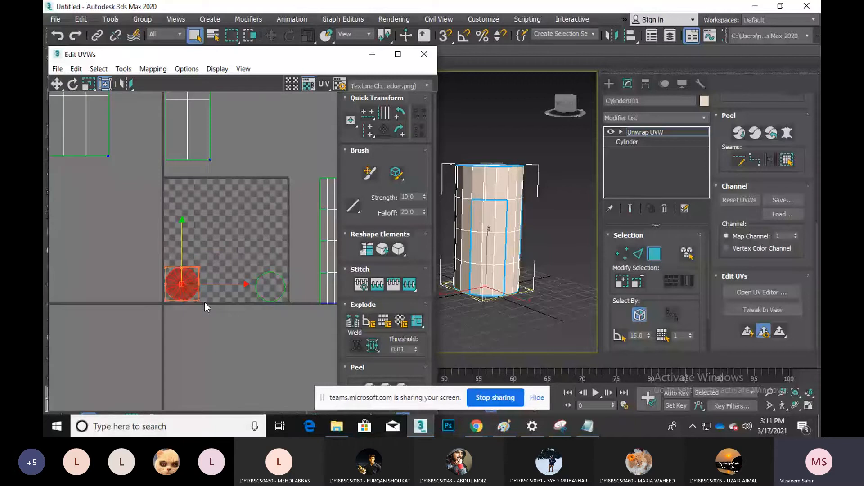
Shrink the side UV shell and move it to the upper-left of the checker tile
scroll(205, 302, "down", 2)
left_click(271, 191)
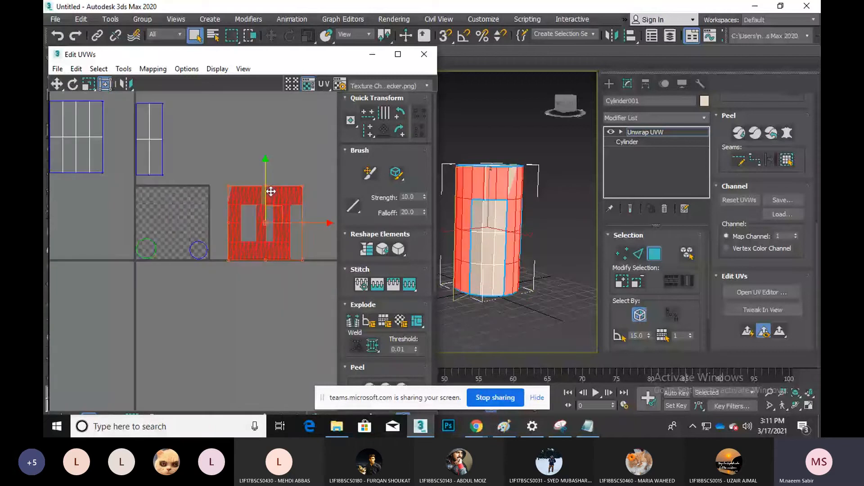
left_click_drag(270, 191, 255, 233)
left_click_drag(273, 246, 204, 248)
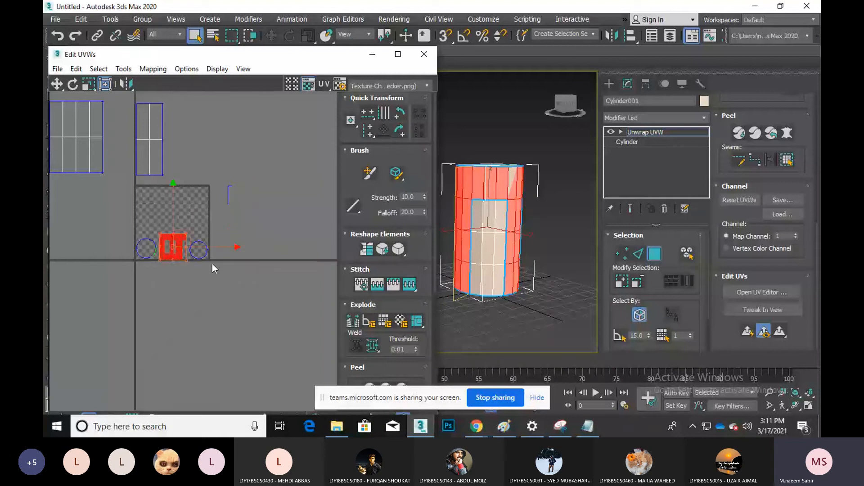
scroll(163, 228, "up", 1)
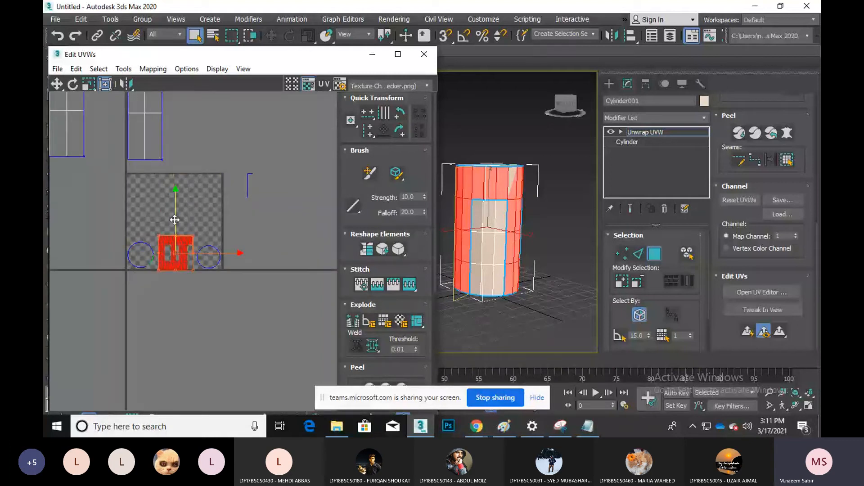
left_click_drag(175, 220, 174, 165)
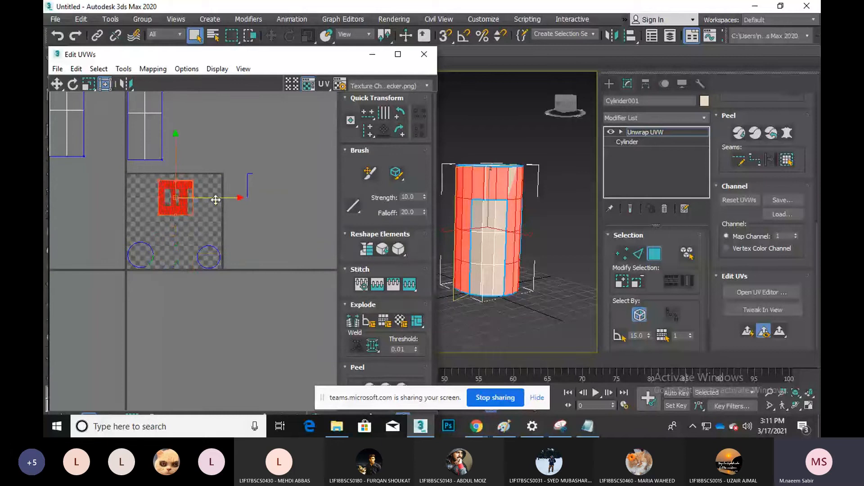
left_click_drag(215, 200, 186, 199)
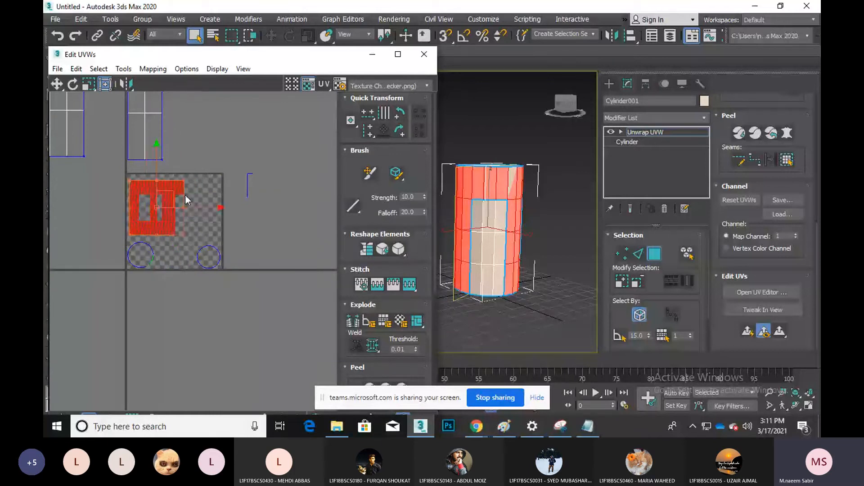
Shrink the tall strip island onto the tile and rotate it about -71 degrees
middle_click_drag(185, 194, 208, 230)
left_click(177, 177)
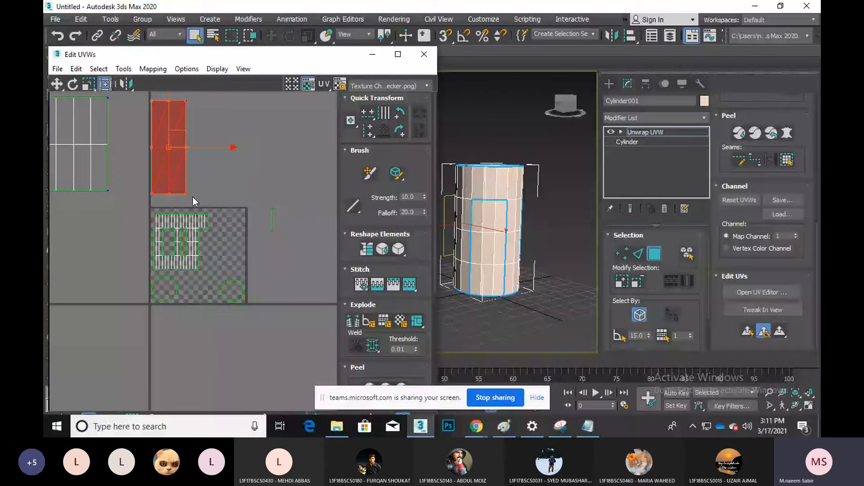
left_click_drag(193, 197, 227, 246)
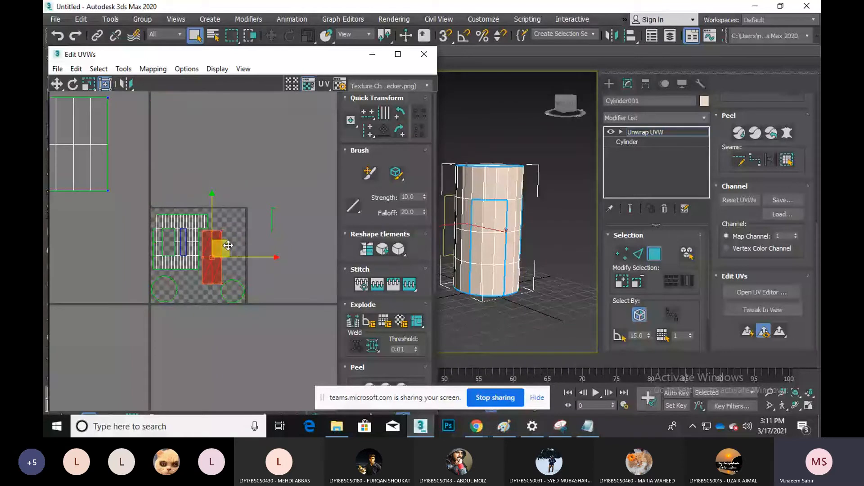
scroll(209, 261, "up", 3)
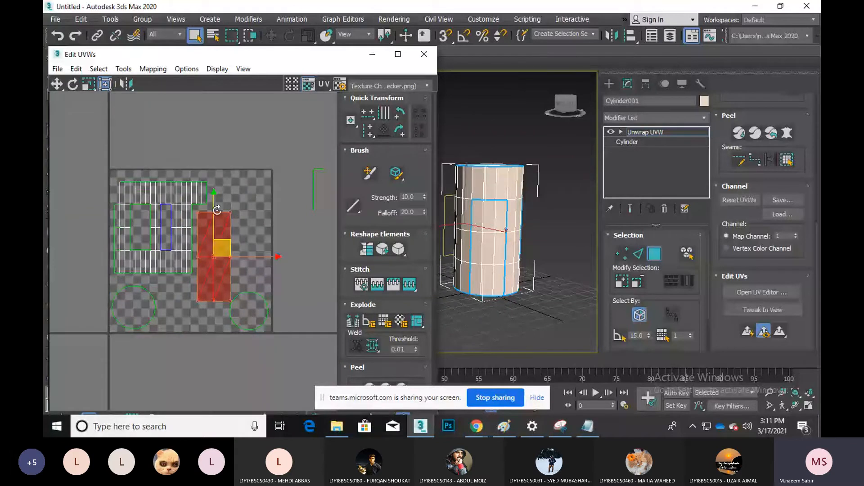
middle_click_drag(217, 210, 219, 220)
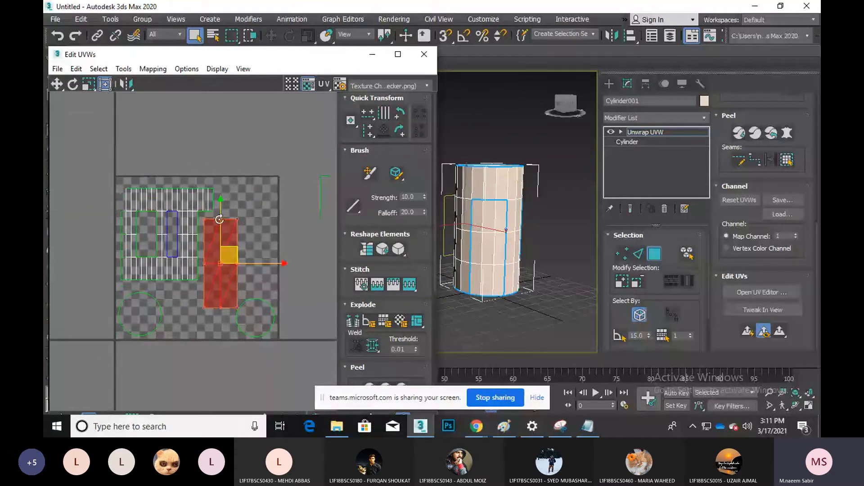
left_click_drag(219, 219, 230, 300)
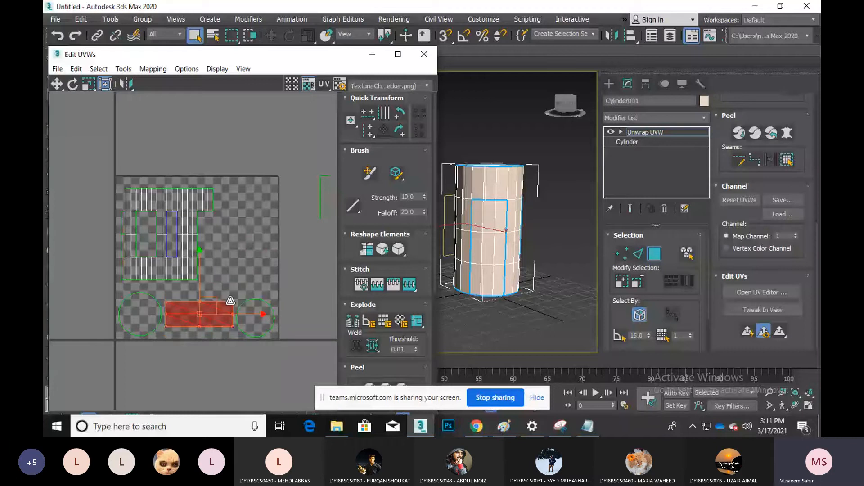
Move the upper-left island onto the checker tile and shrink it to fit
scroll(190, 234, "down", 2)
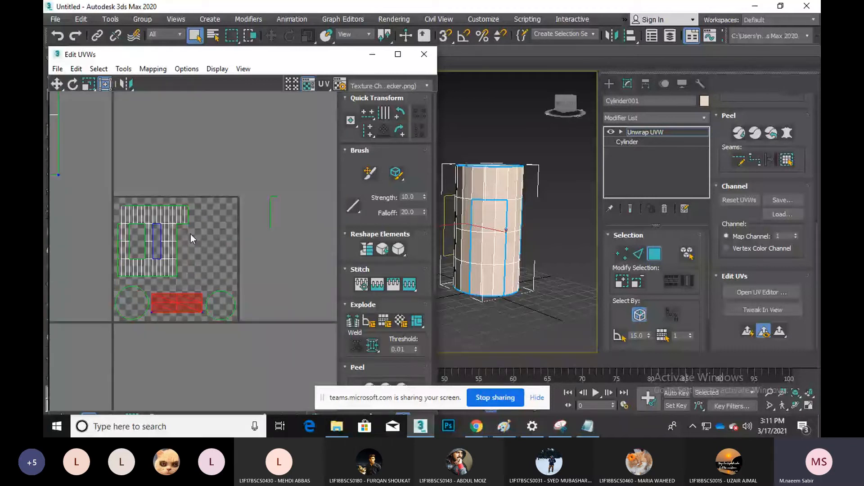
scroll(191, 234, "down", 3)
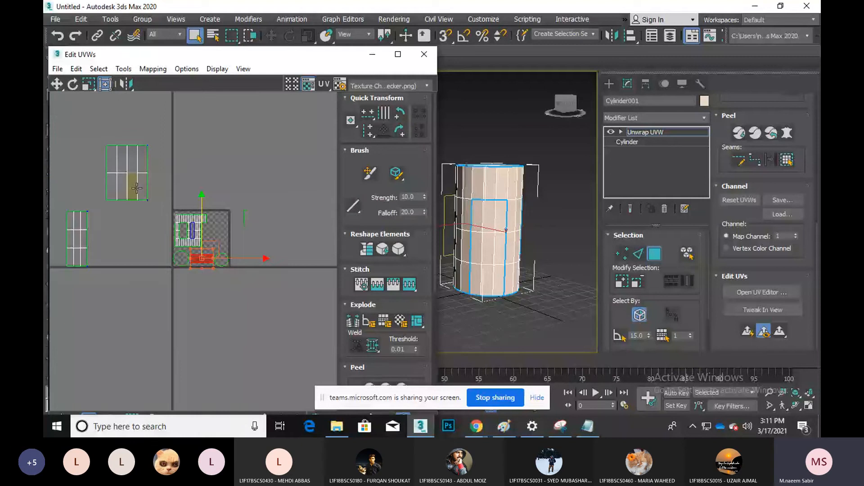
left_click(137, 188)
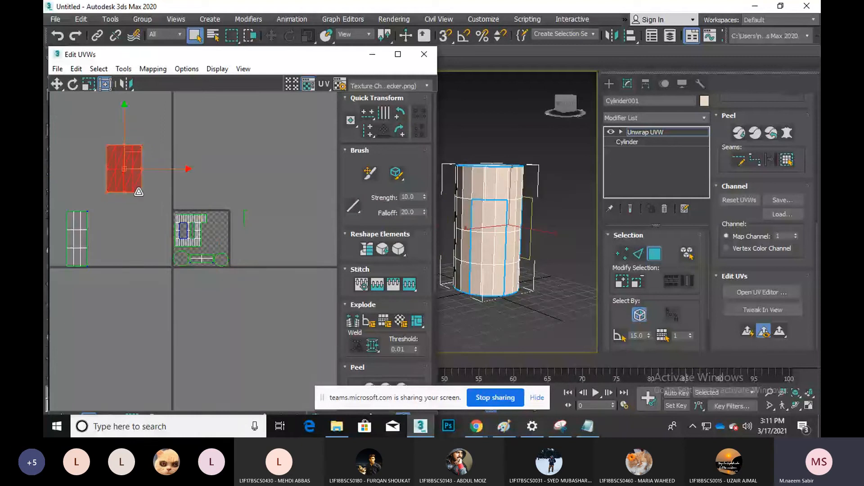
left_click_drag(139, 192, 222, 208)
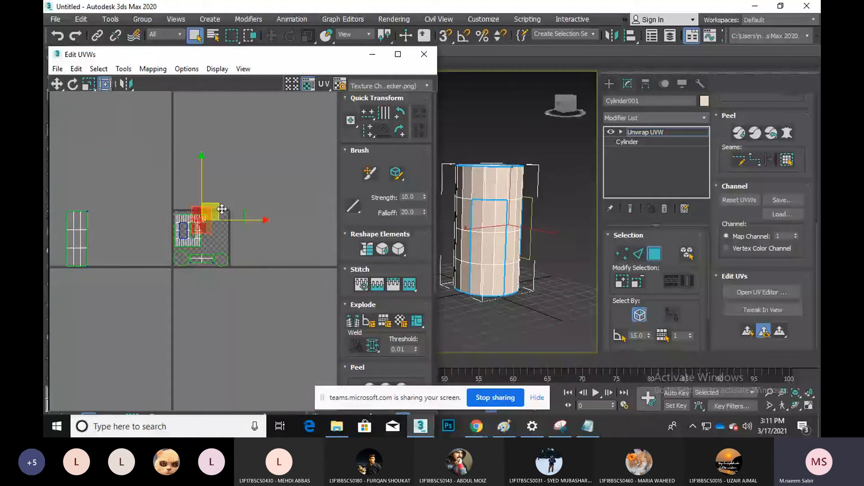
scroll(234, 239, "up", 4)
left_click_drag(222, 261, 214, 251)
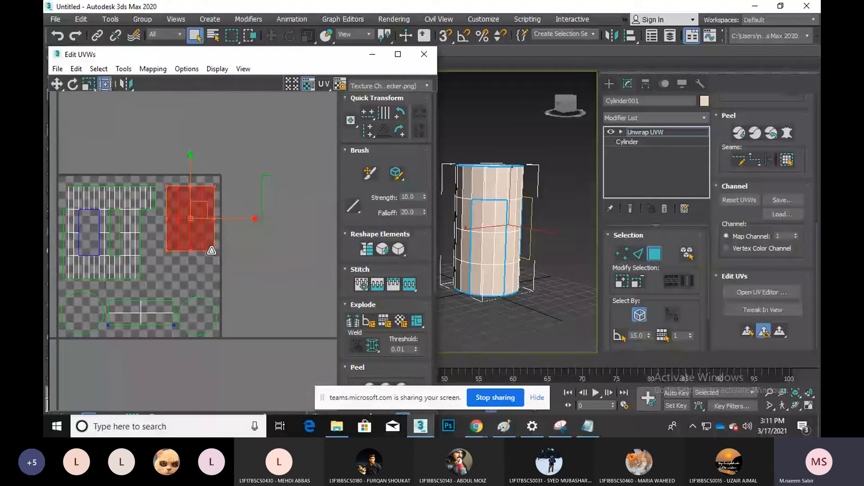
Move the long left side island onto the tile, scale it down and lay it horizontally
scroll(216, 247, "down", 4)
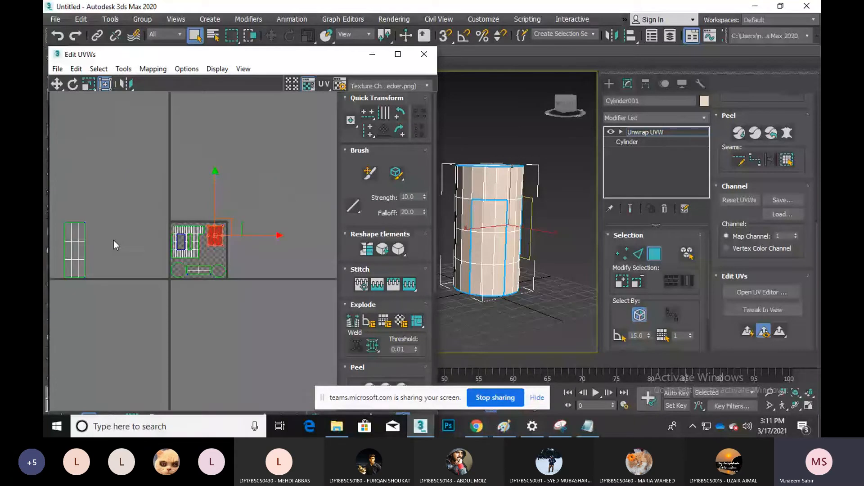
left_click(79, 243)
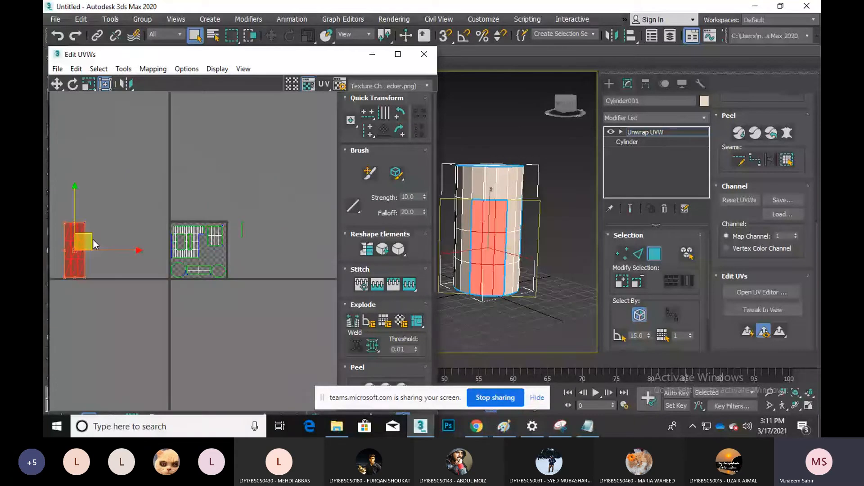
left_click_drag(93, 241, 200, 241)
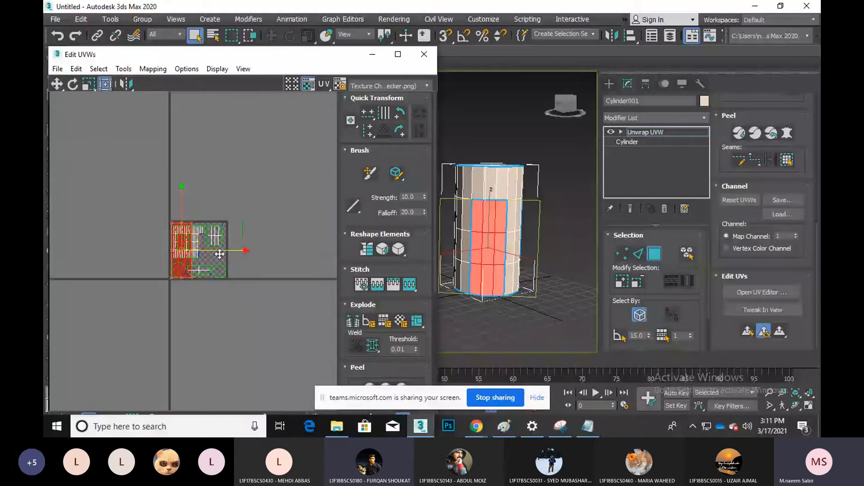
scroll(219, 254, "up", 5)
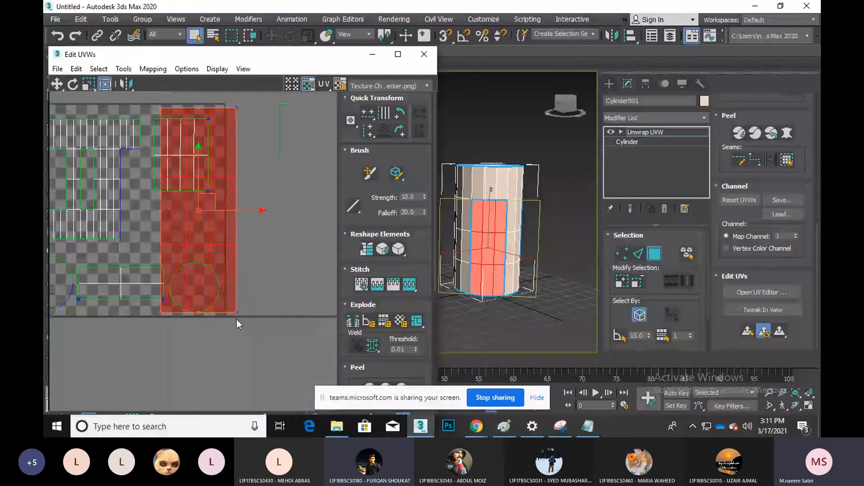
left_click_drag(237, 319, 189, 195)
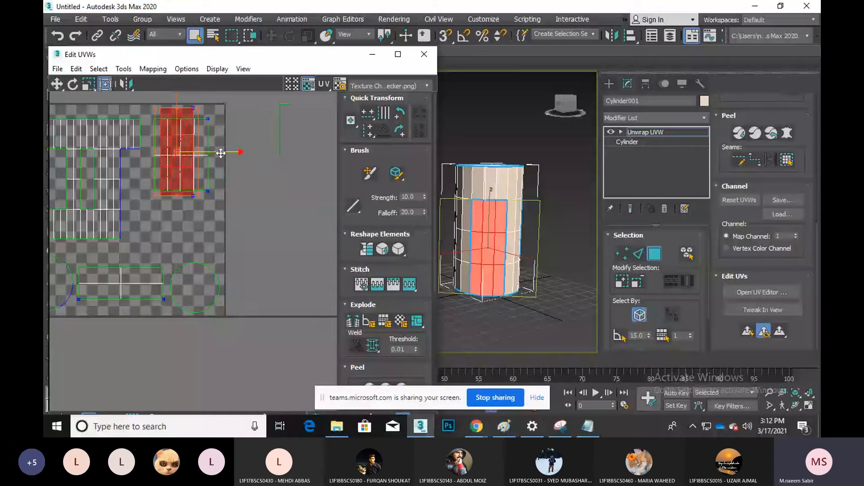
left_click_drag(220, 153, 224, 241)
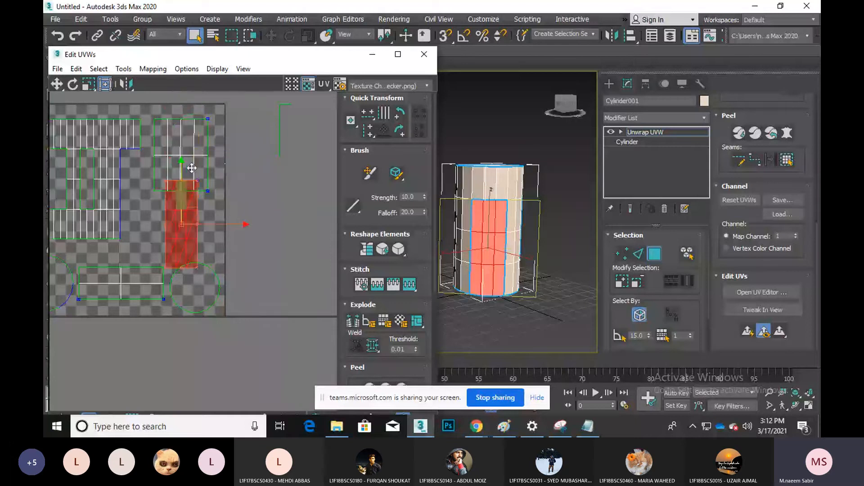
left_click_drag(192, 168, 185, 338)
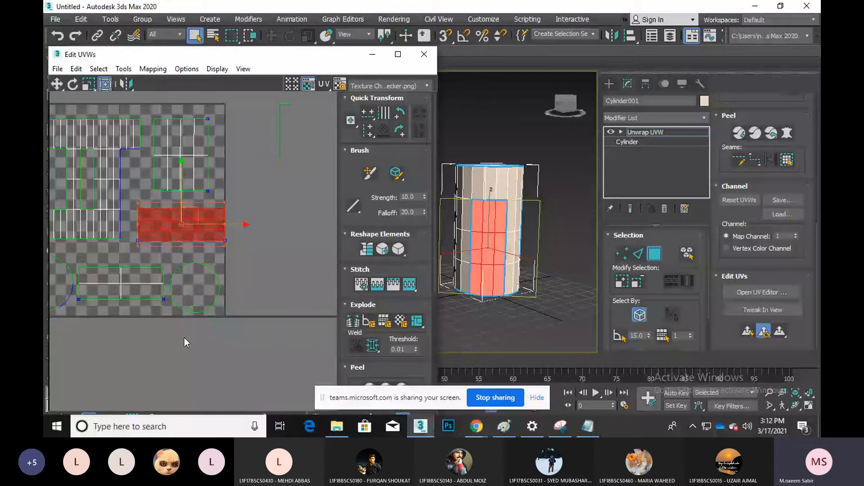
left_click_drag(239, 225, 230, 227)
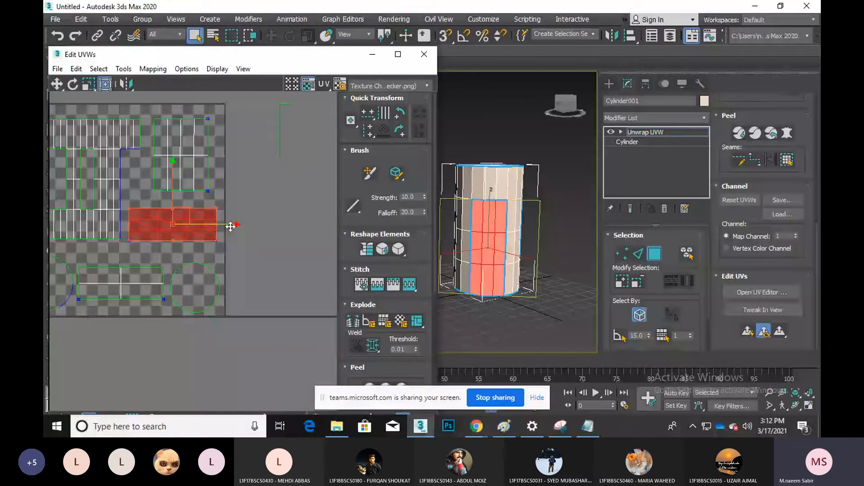
Recentre the packed UV layout and check the thin strip island beside the tile
left_click(263, 209)
scroll(263, 208, "down", 2)
middle_click_drag(263, 209, 273, 205)
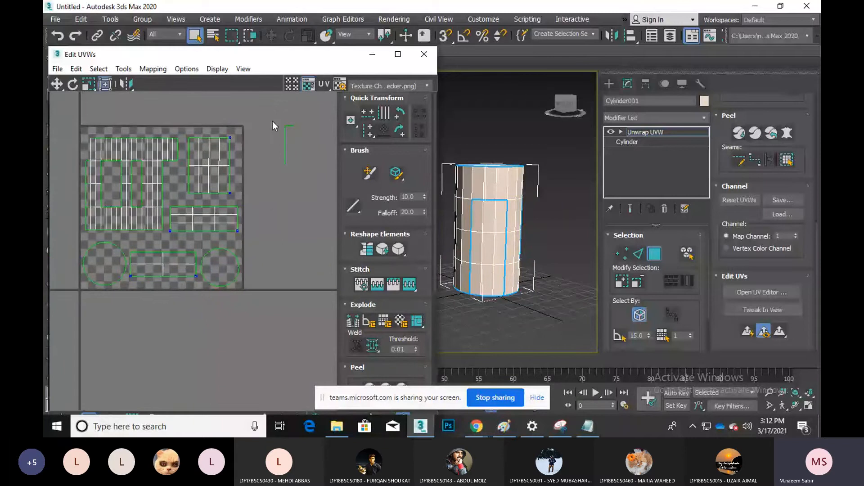
left_click_drag(272, 121, 266, 150)
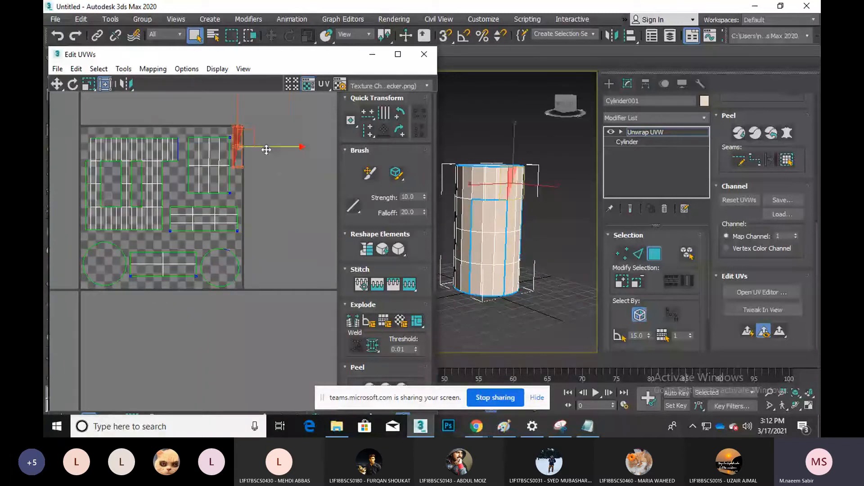
left_click(262, 186)
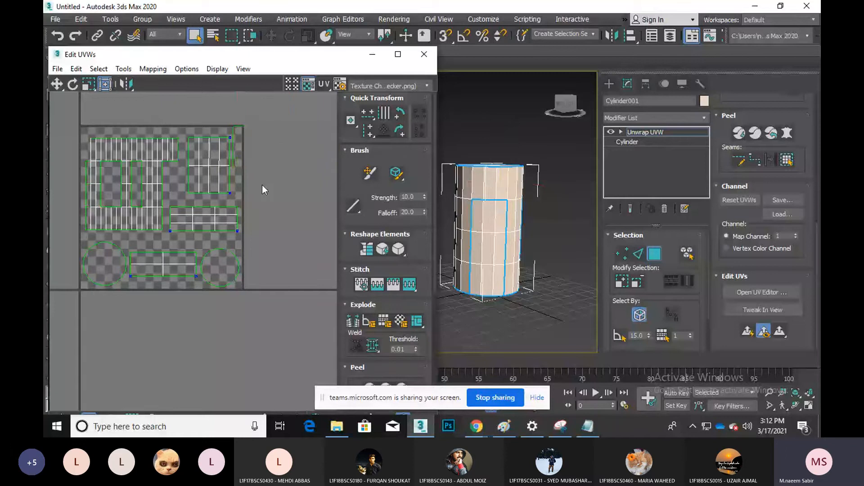
scroll(233, 194, "down", 4)
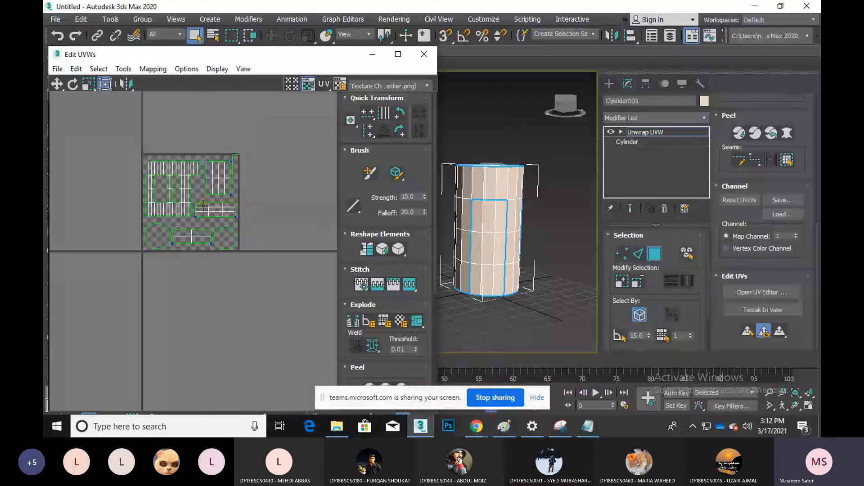
Review character texture examples in Chrome, then move the Edit UVWs window toward the screen centre
left_click(476, 427)
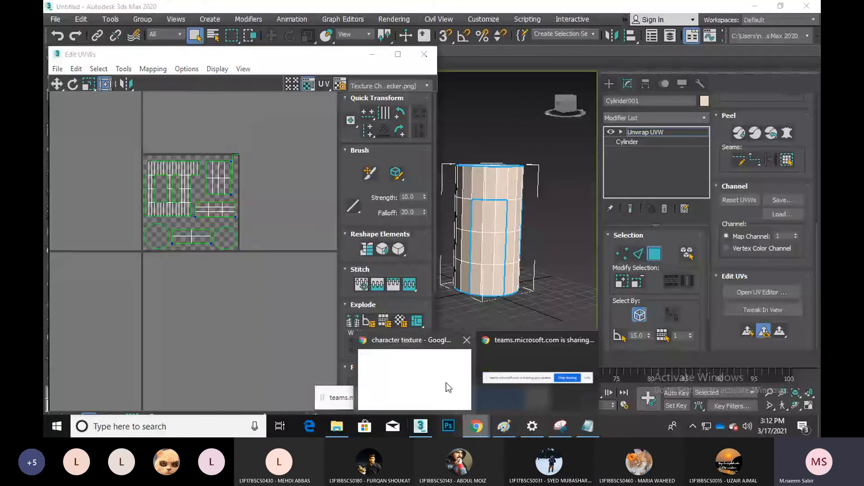
left_click(446, 383)
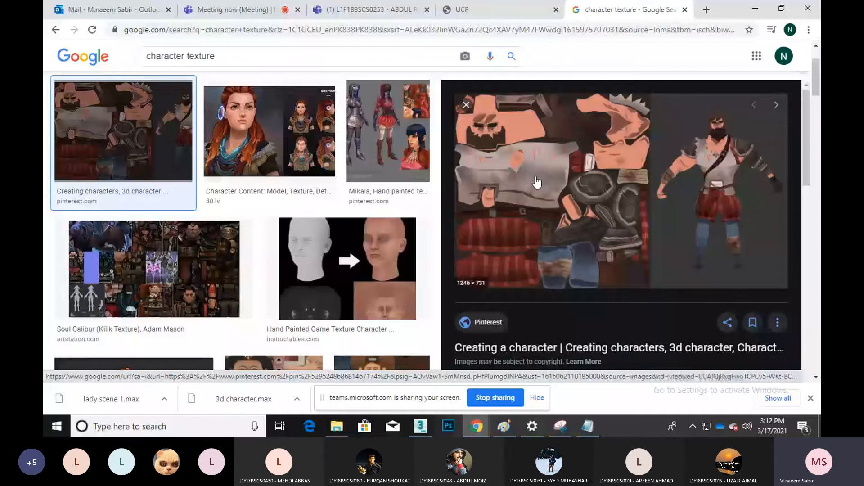
left_click(756, 4)
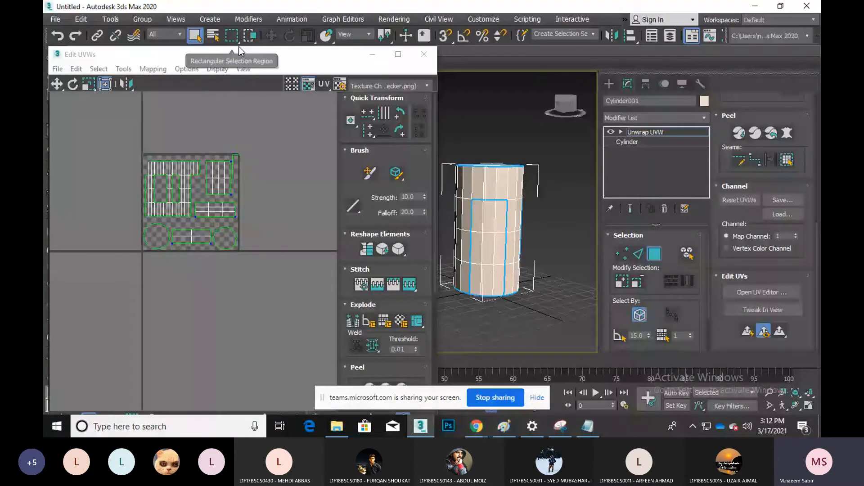
left_click_drag(245, 58, 419, 31)
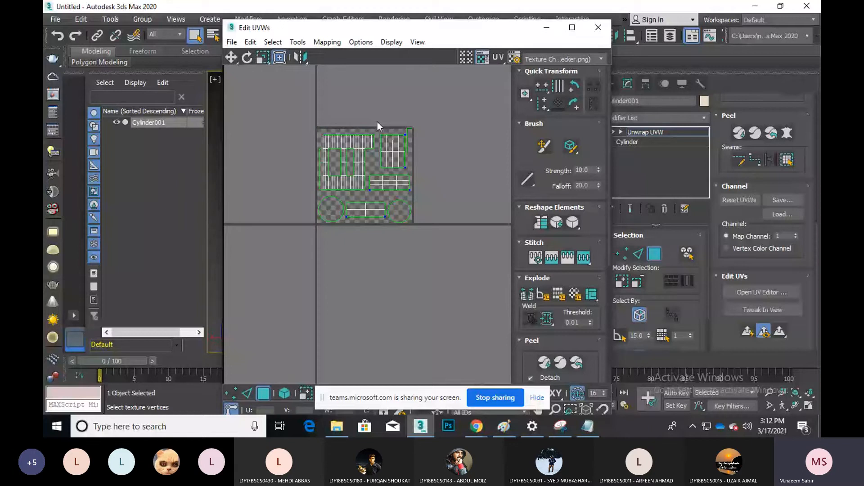
Glance at Photoshop and the browser references before returning to the Edit UVWs editor
left_click(452, 430)
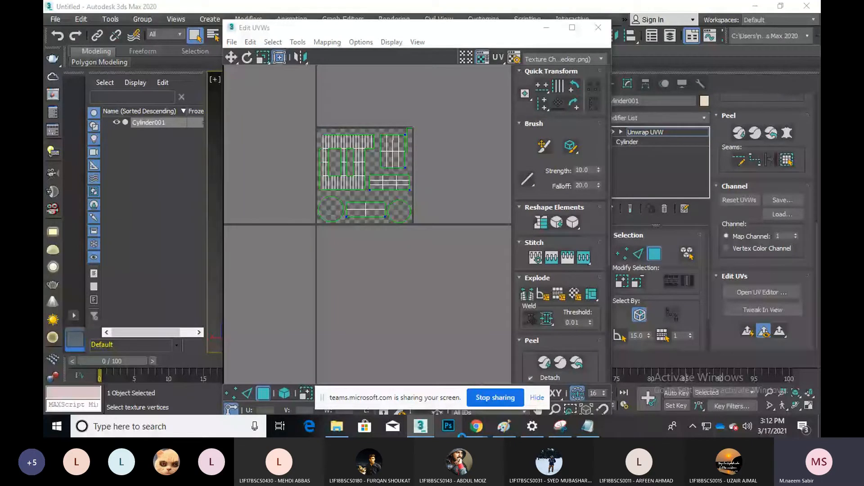
left_click(358, 27)
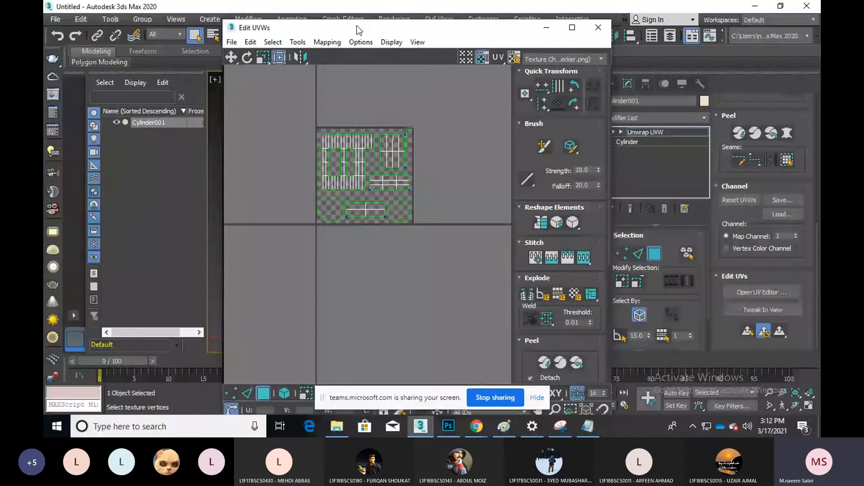
left_click(298, 42)
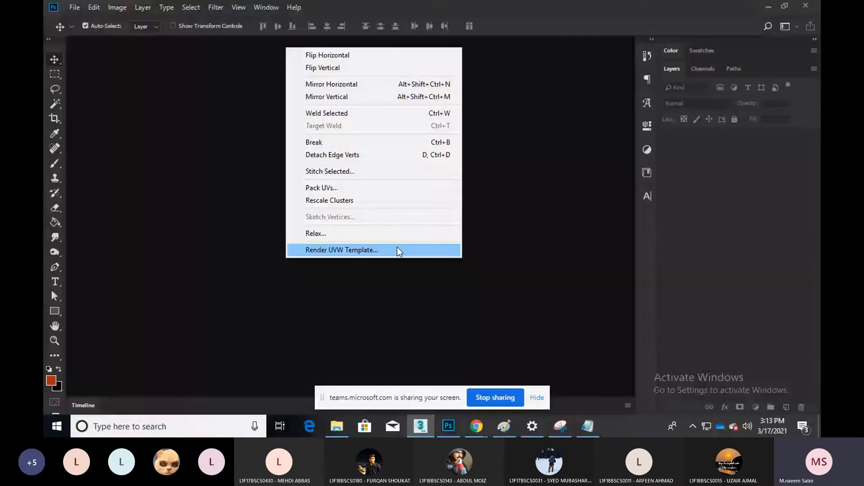
key("alt+Tab")
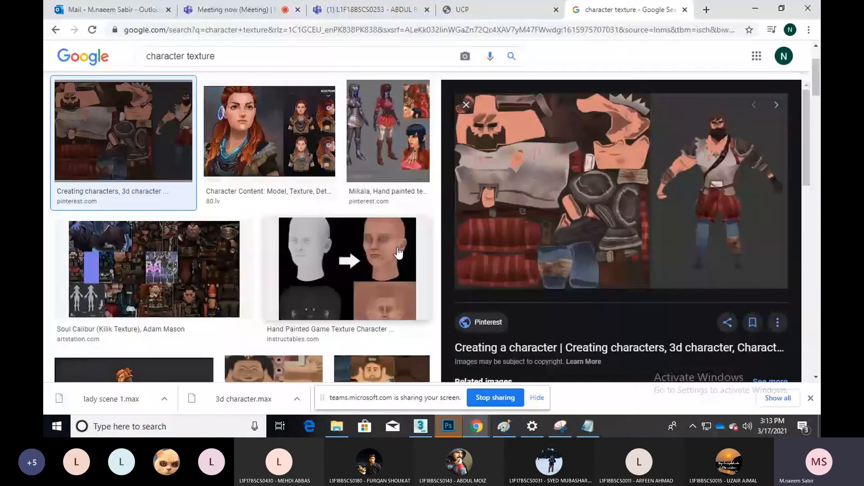
left_click(420, 426)
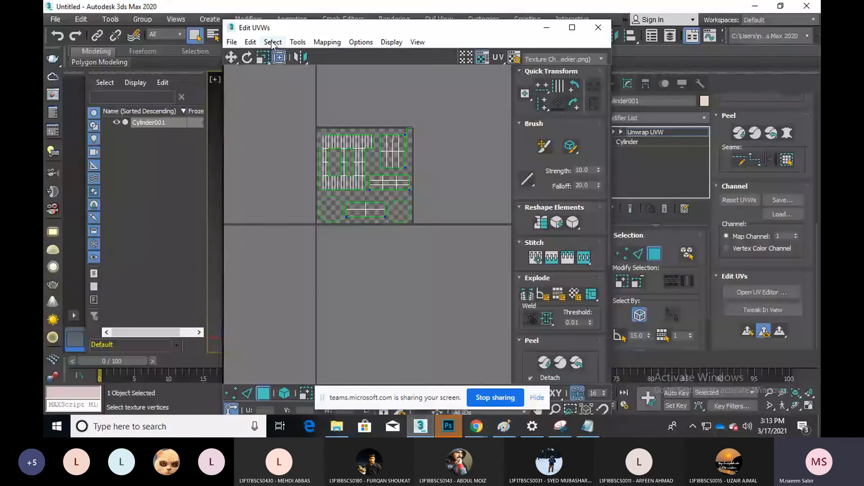
Render a 1024 x 1024 UVW template with Guess Aspect Ratio applied
left_click(298, 42)
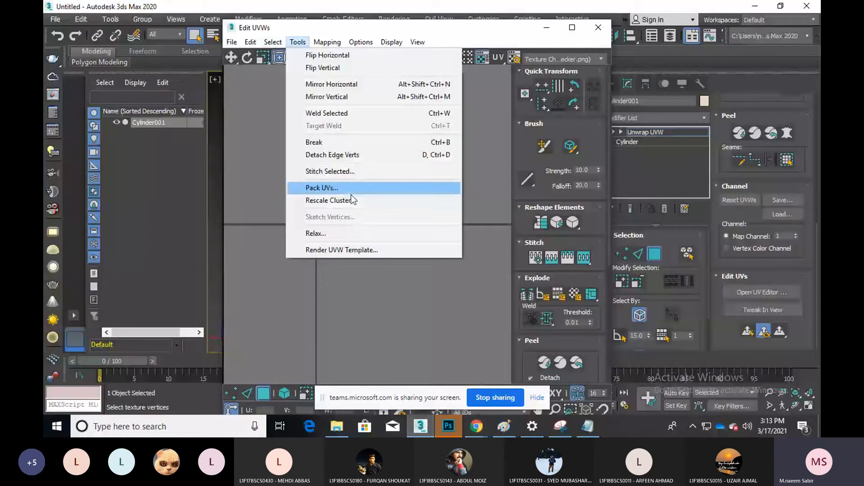
left_click(362, 250)
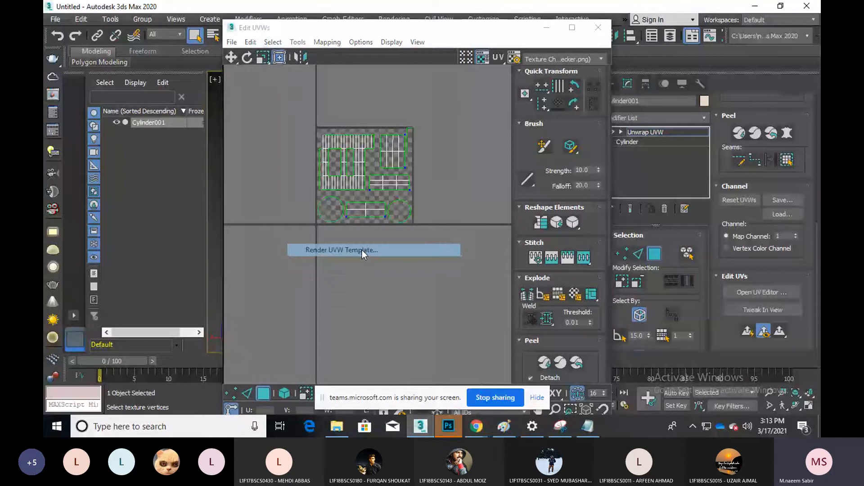
left_click(362, 249)
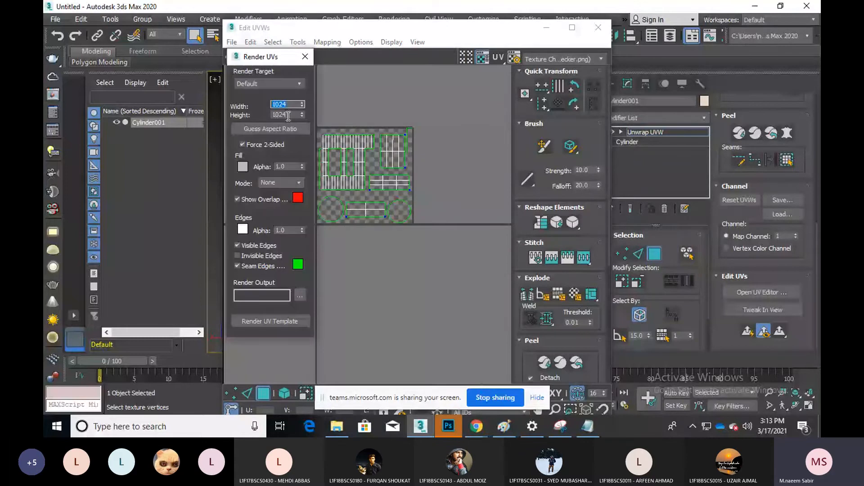
left_click(288, 115)
left_click(289, 105)
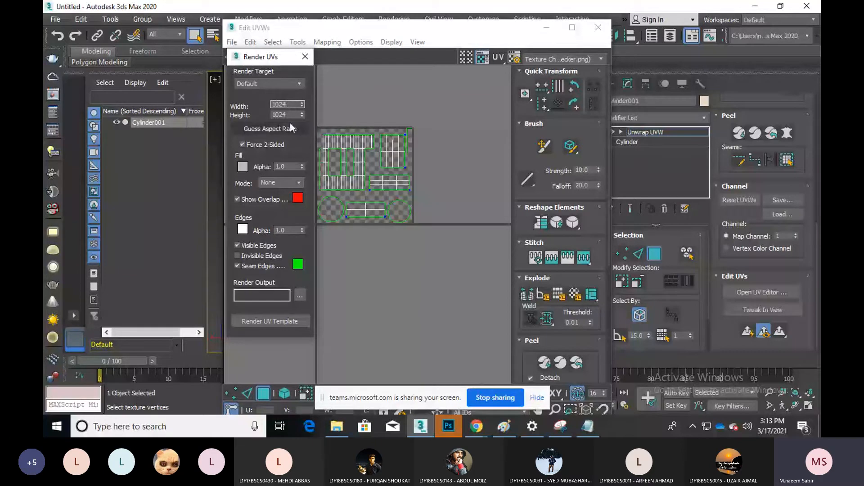
left_click(286, 130)
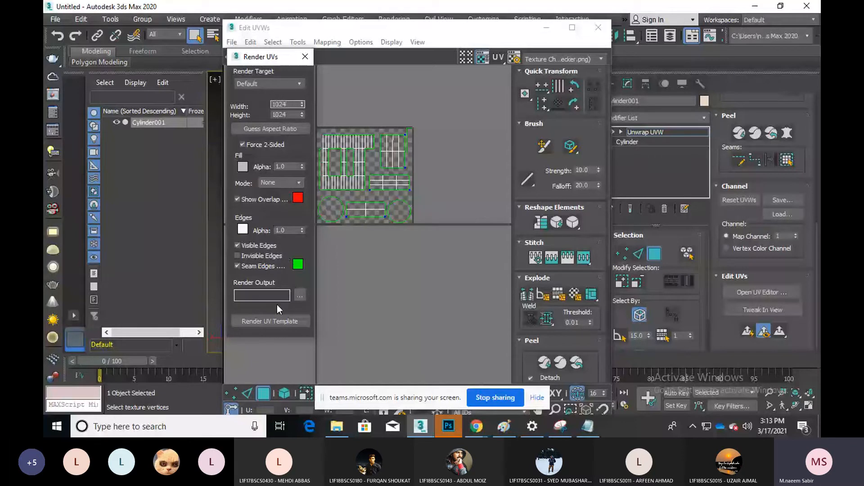
left_click(275, 321)
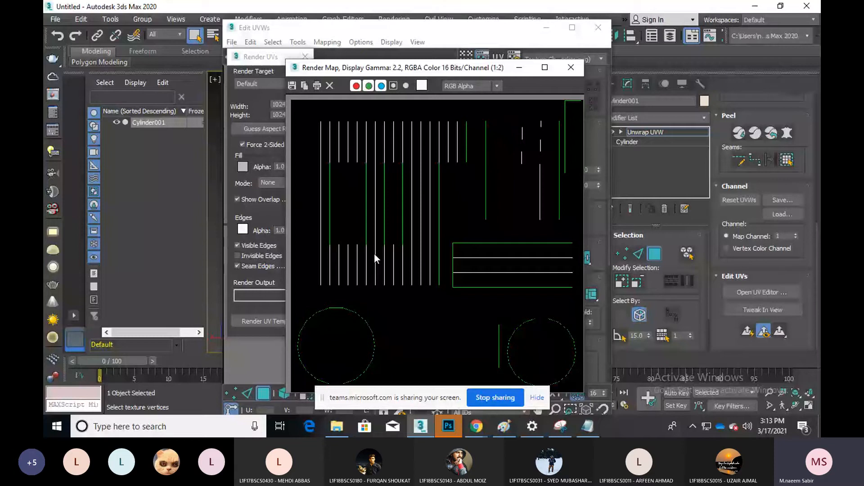
Save the rendered template to the Desktop as PNG cy_unw and close the Render Map window
left_click(292, 85)
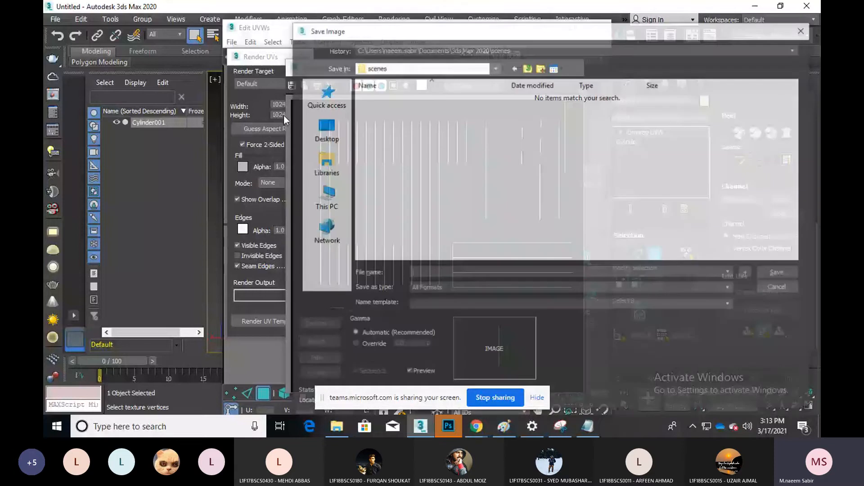
left_click(325, 129)
left_click(555, 270)
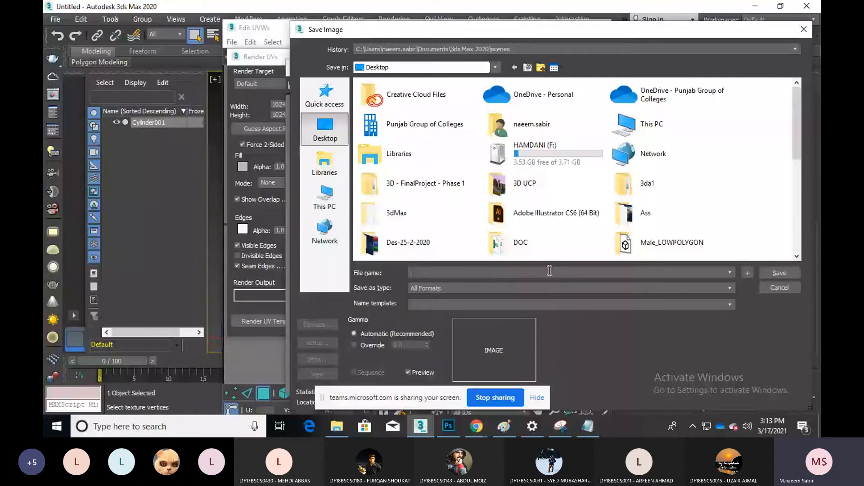
type("c")
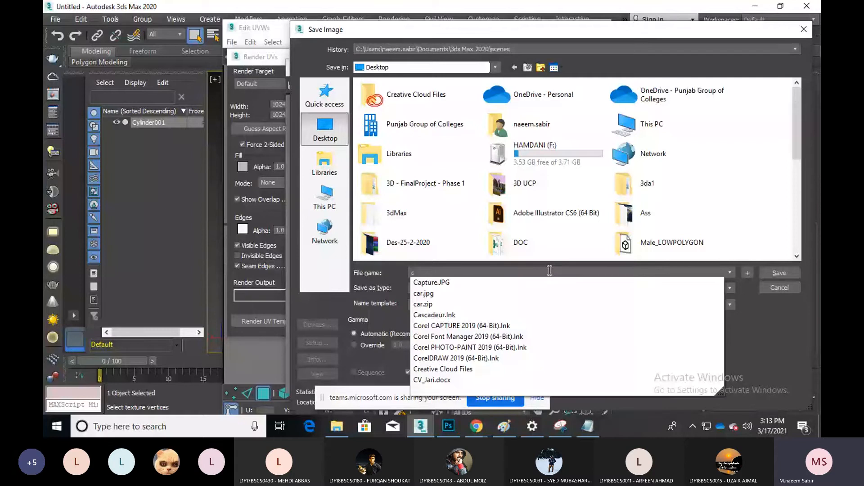
type("y_")
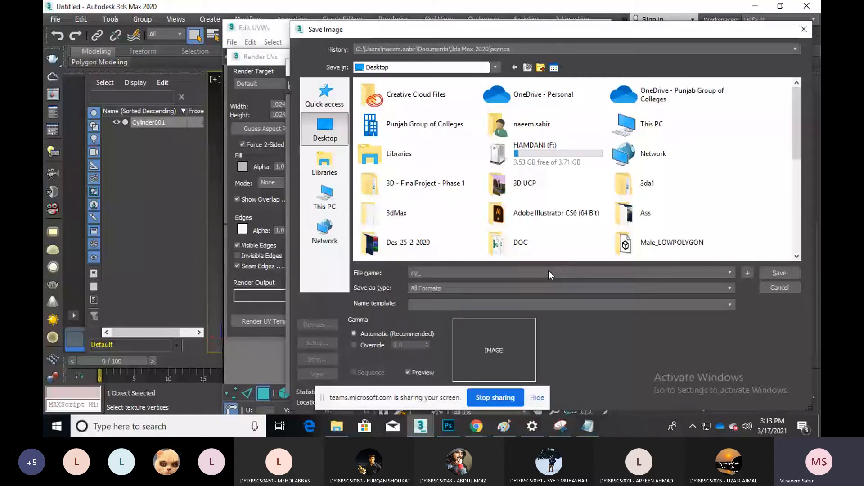
type("r")
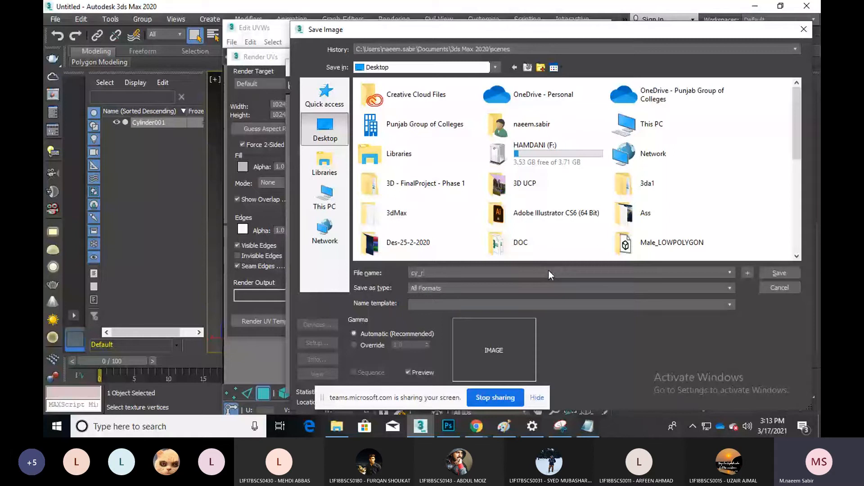
key("BackSpace")
type("unw")
key("ctrl+a")
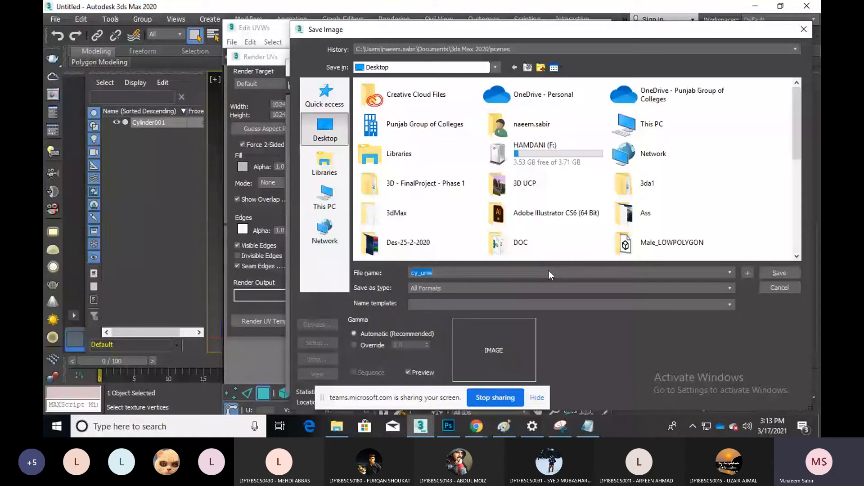
left_click(536, 288)
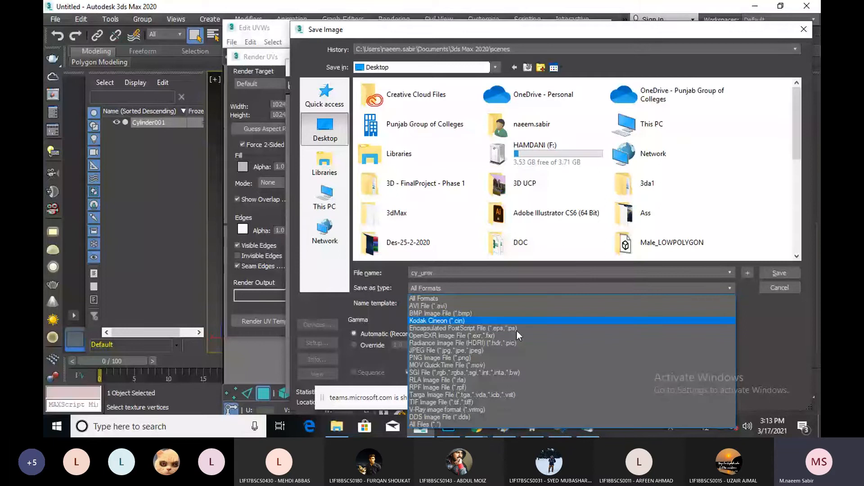
left_click(488, 357)
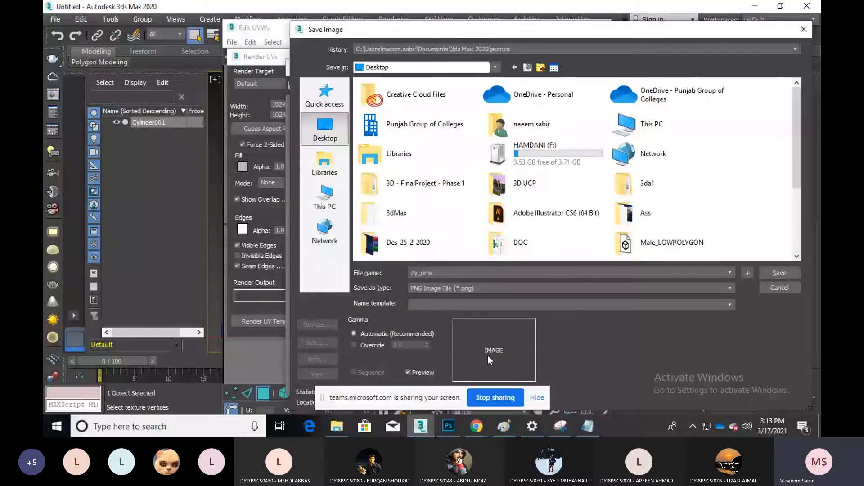
key("Return")
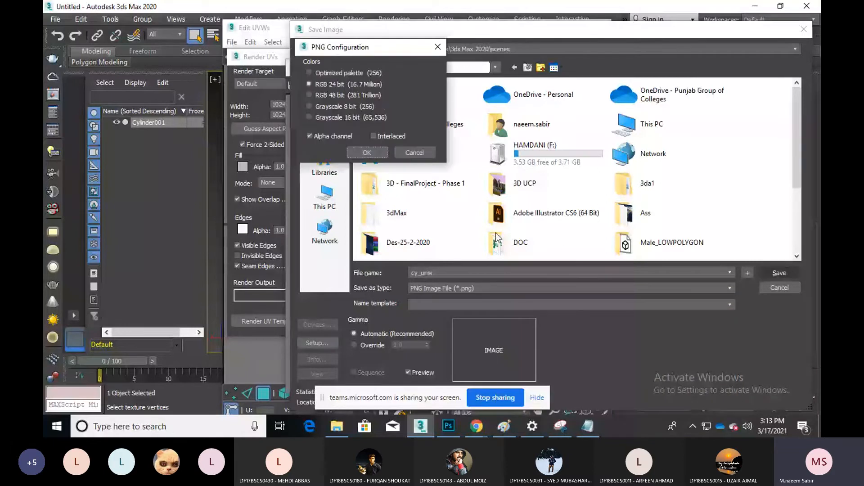
left_click(359, 149)
left_click(570, 66)
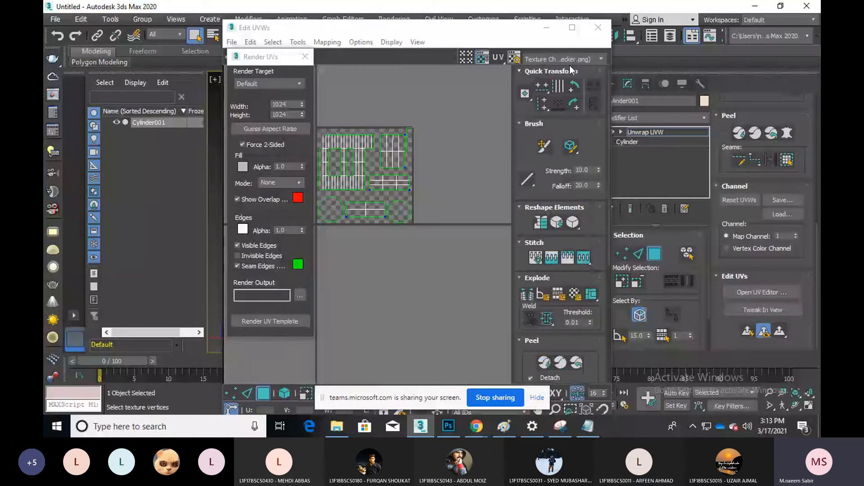
Clear the desktop, discard Notepad's changes, and preview cy_unw.png in Photos
left_click(547, 28)
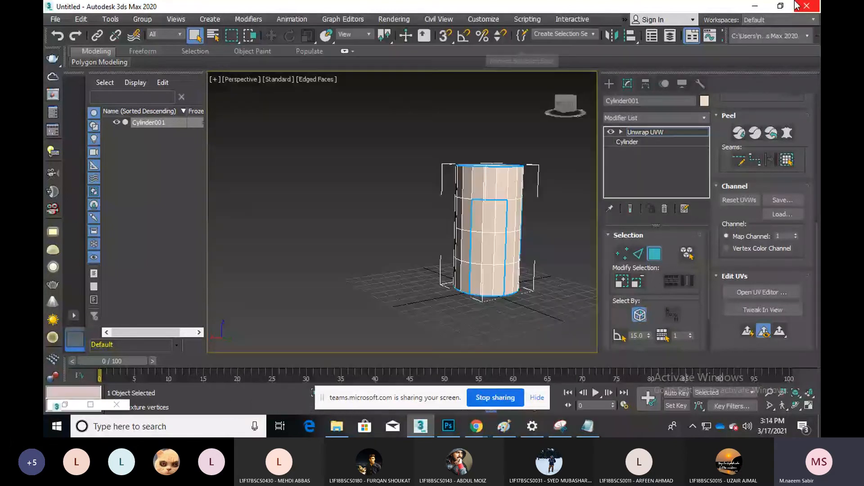
left_click(755, 6)
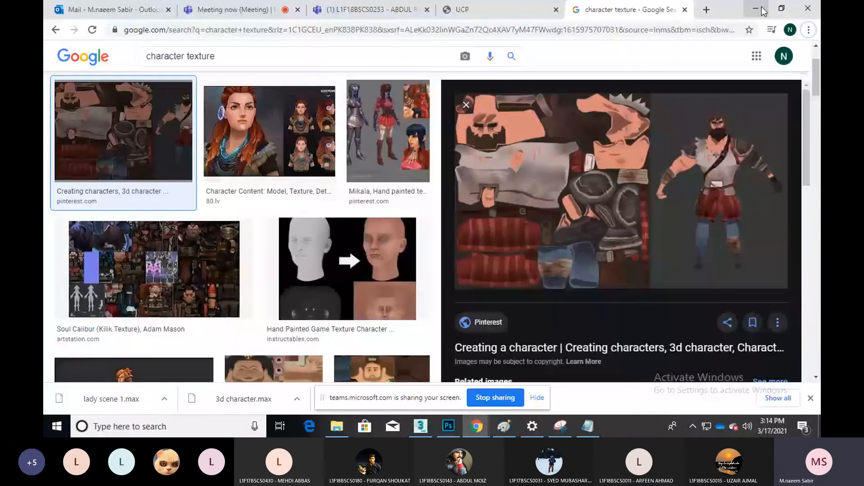
left_click(764, 11)
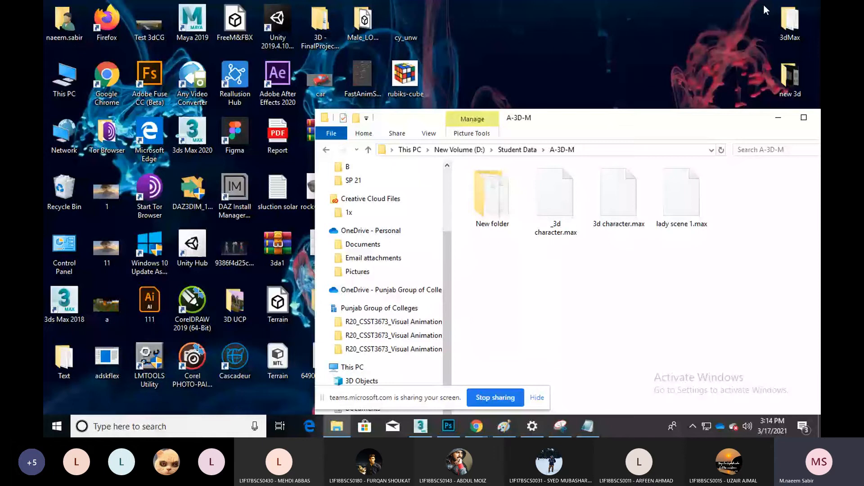
left_click(776, 120)
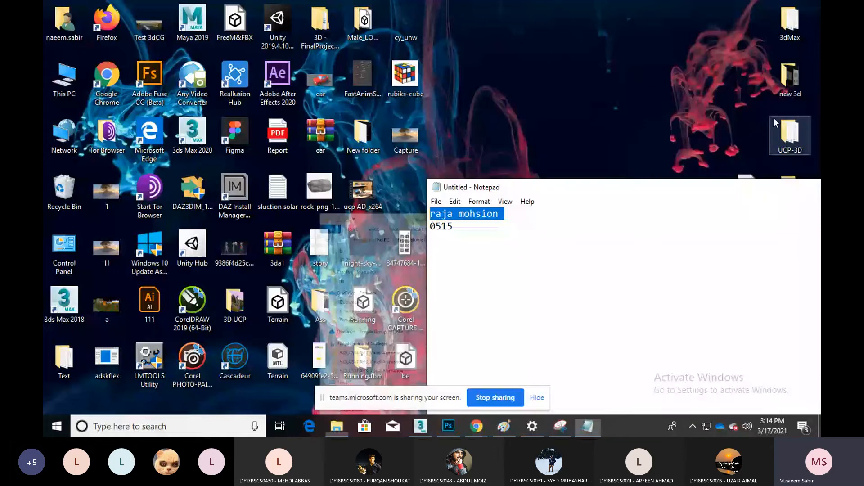
left_click_drag(764, 192, 611, 138)
left_click(749, 135)
left_click(450, 212)
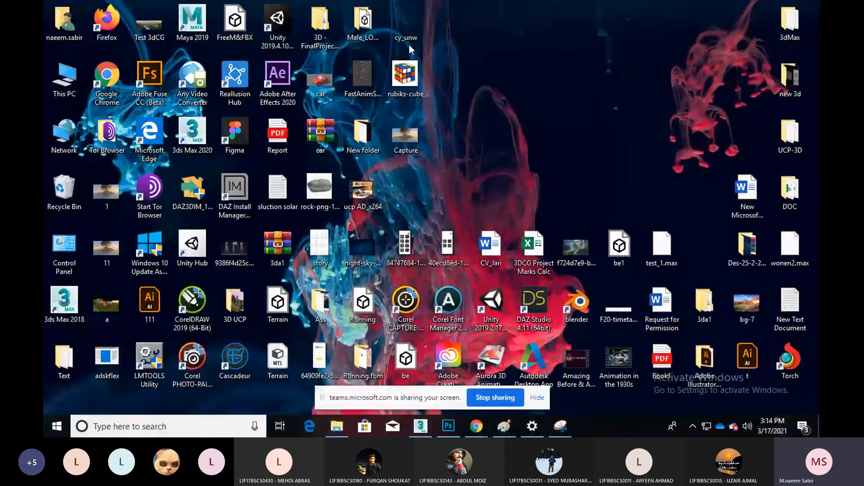
double_click(402, 16)
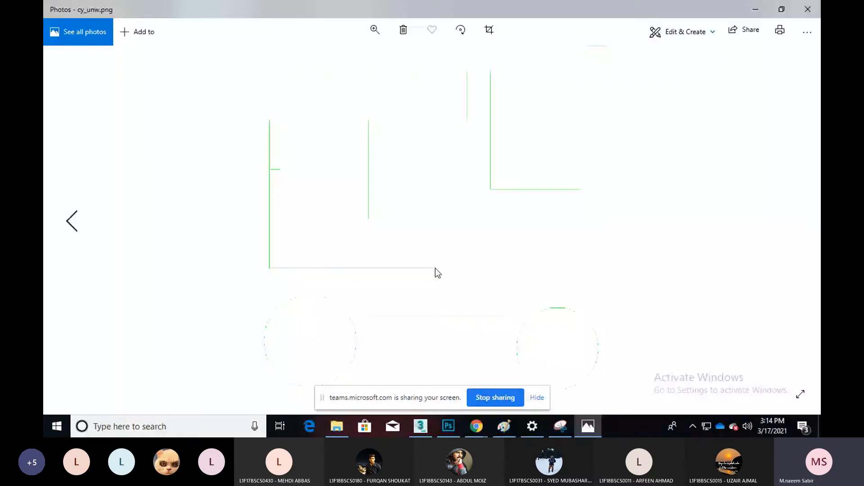
Open cy_unw.png in Photoshop and add a locked, black-filled layer beneath Layer 1's UV lines
left_click(807, 9)
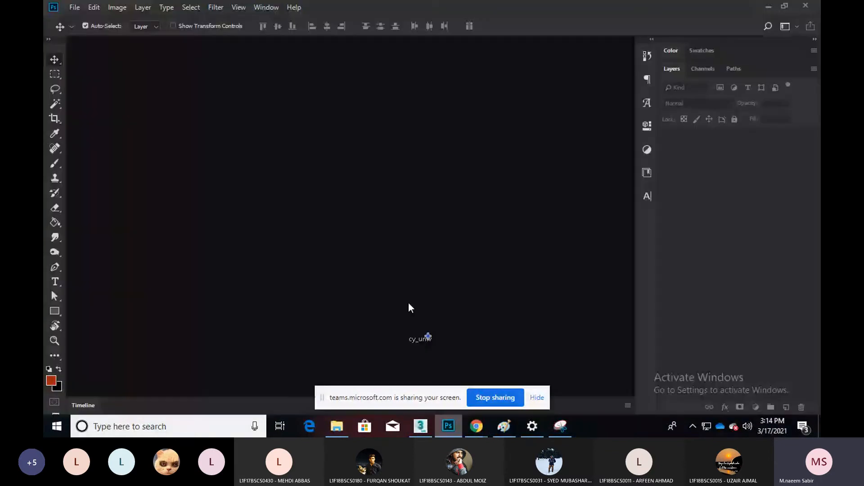
left_click_drag(409, 304, 409, 304)
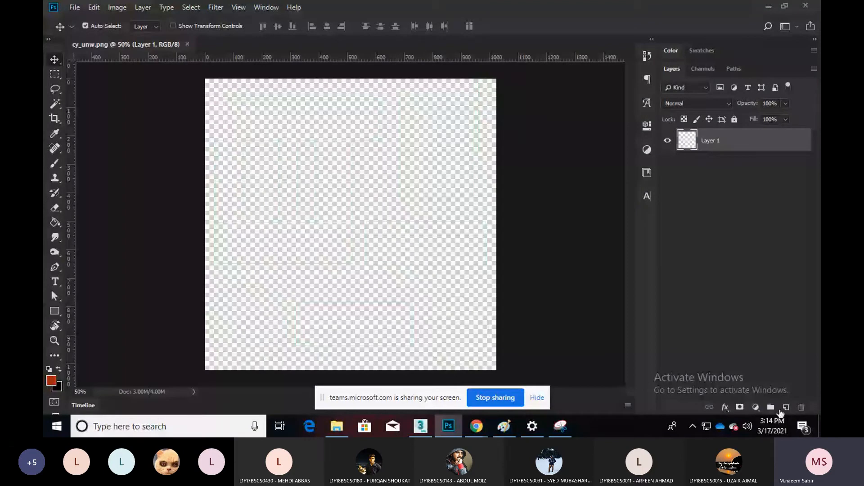
left_click(786, 407)
left_click_drag(711, 140, 719, 246)
key("alt+BackSpace")
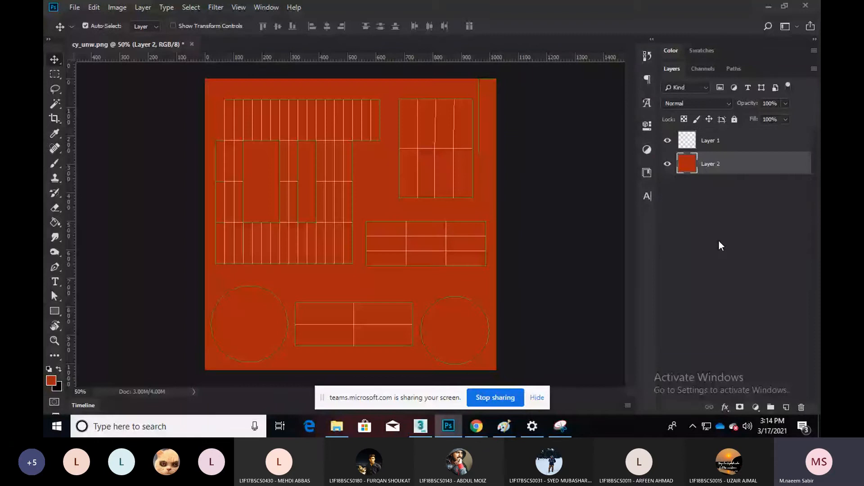
key("ctrl+BackSpace")
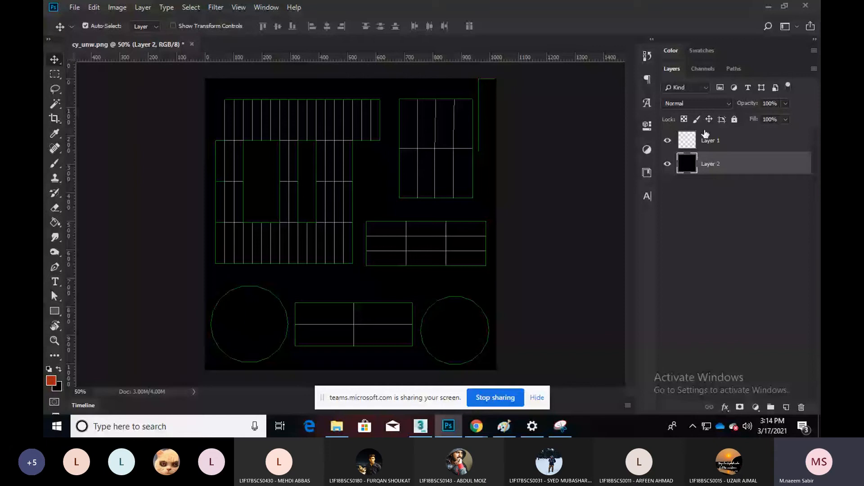
key("ctrl+slash")
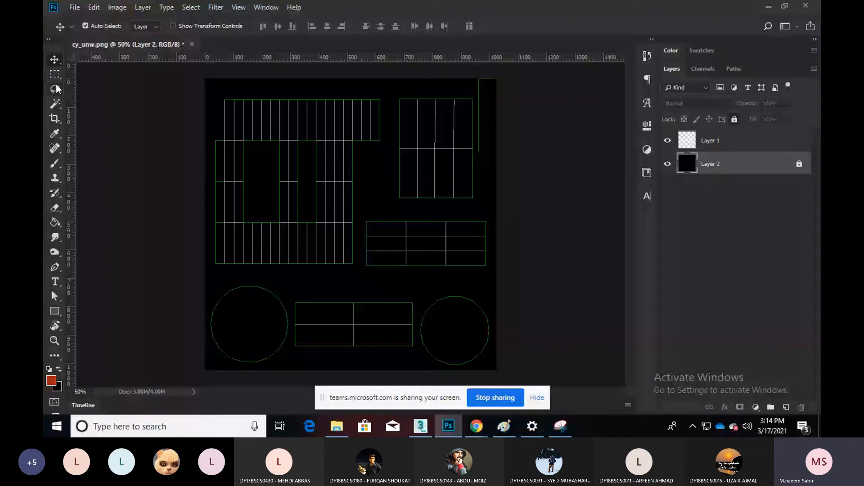
Draw an orange ellipse over the left cap island
left_click(56, 312)
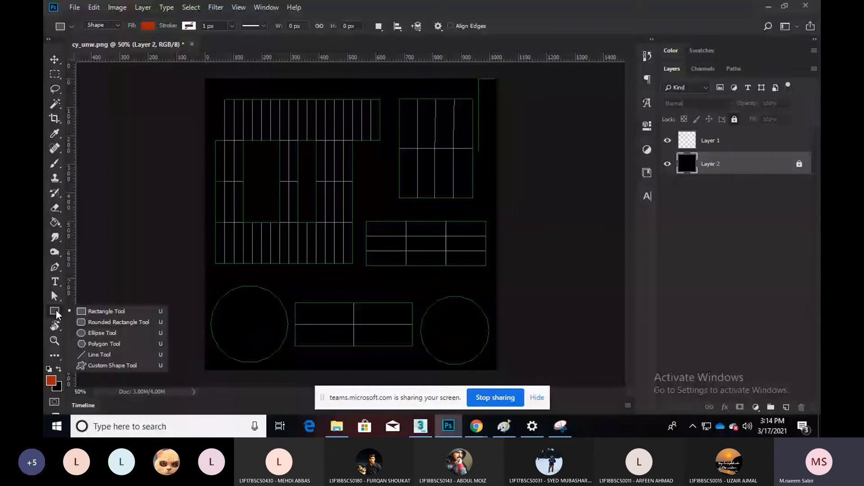
left_click(101, 332)
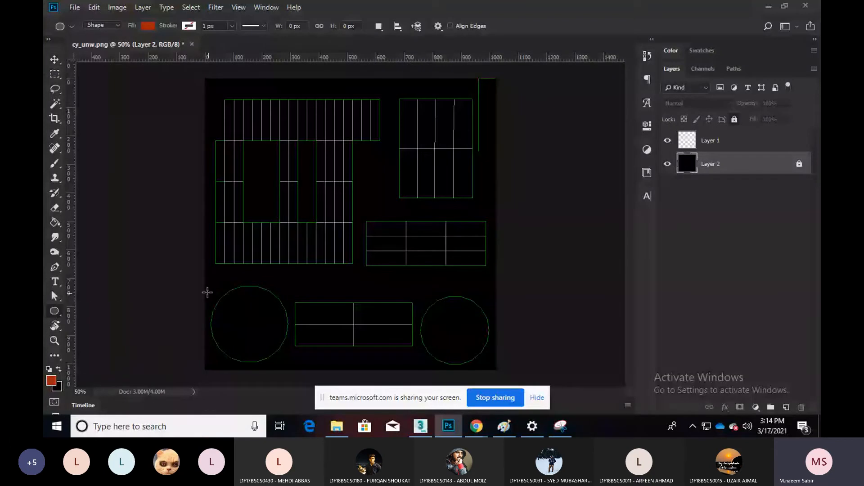
left_click_drag(212, 283, 300, 364, "shift")
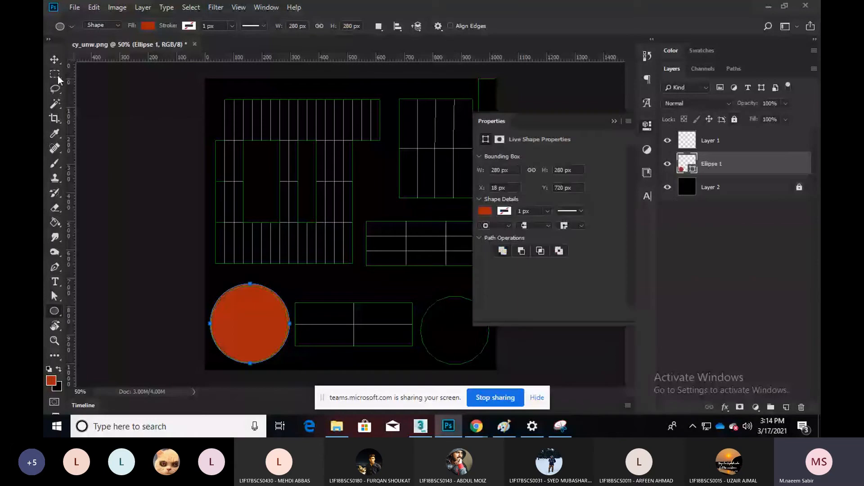
Duplicate the circle onto the right cap and scale the copy to about 90 percent
key("v")
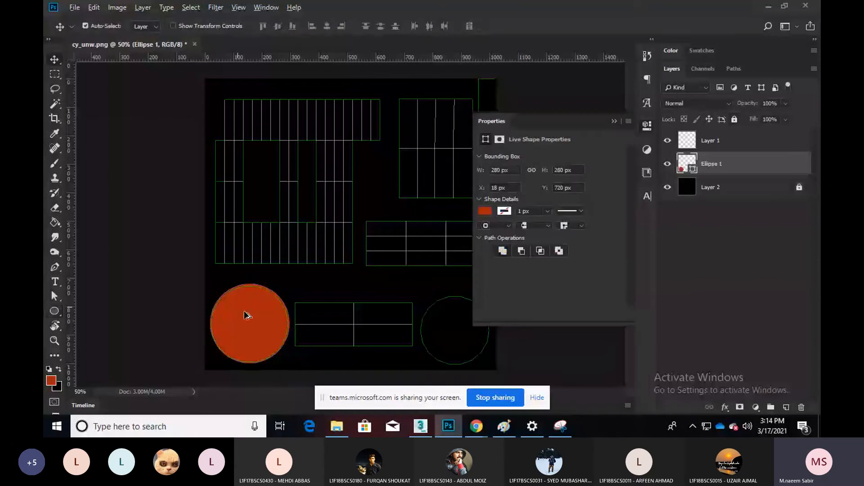
left_click_drag(246, 315, 461, 330, "alt")
left_click_drag(446, 301, 448, 307)
key("ctrl+t")
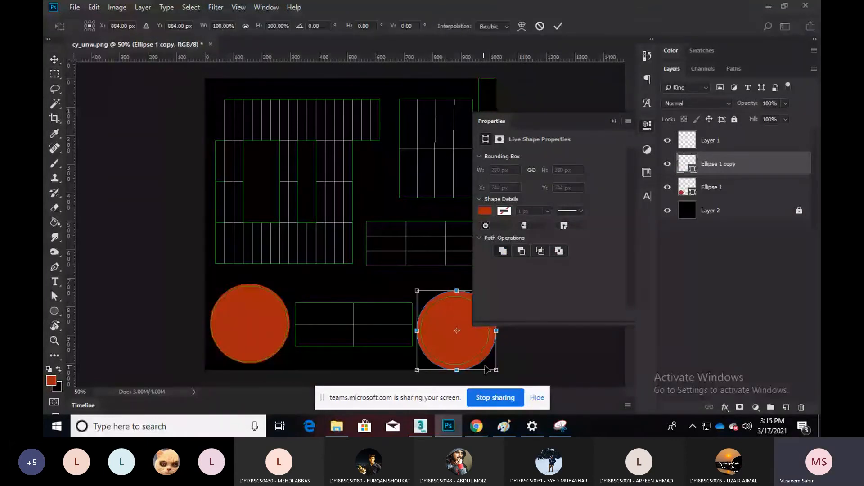
left_click_drag(495, 370, 491, 364)
left_click_drag(417, 291, 420, 294)
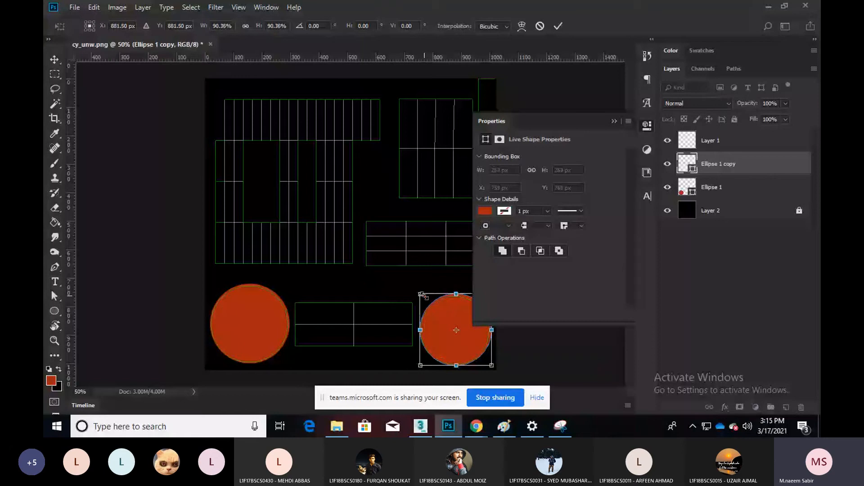
key("Return")
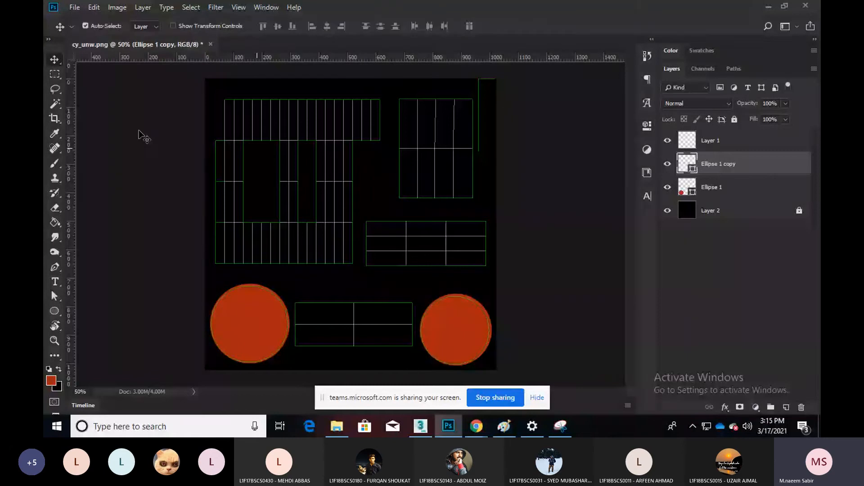
left_click(54, 312)
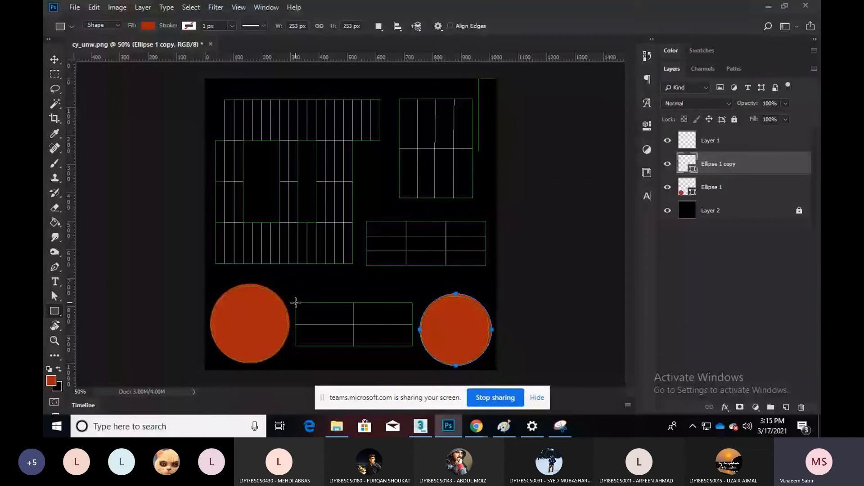
Cover the bottom-middle, middle-right and top-right UV islands with orange rectangles, then show the desktop
left_click_drag(296, 303, 413, 345)
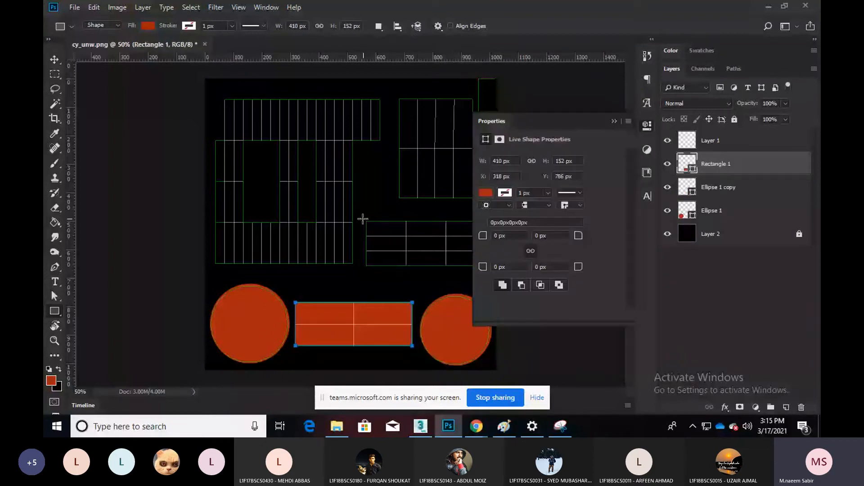
key("shift")
scroll(347, 243, "up", 2, "alt")
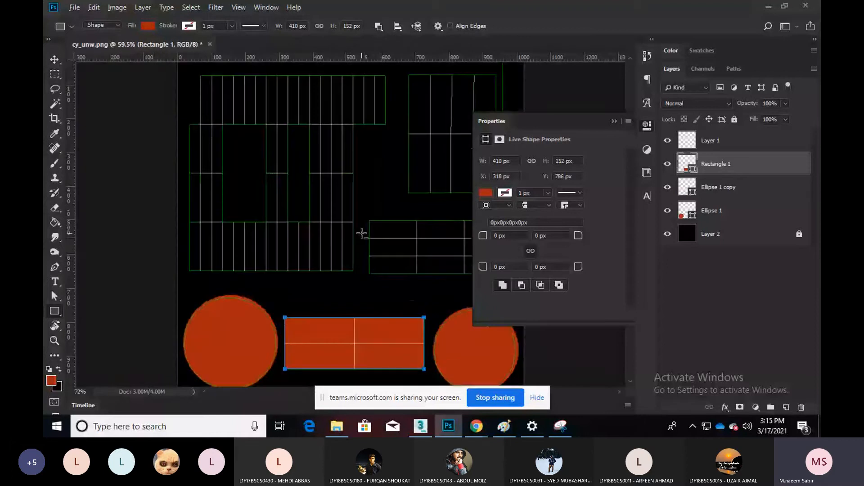
scroll(362, 233, "up", 2, "alt")
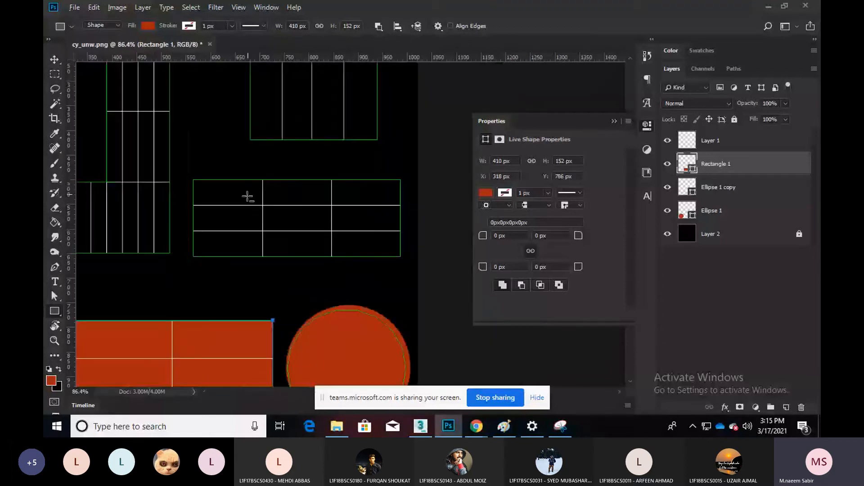
scroll(247, 196, "down", 2, "alt")
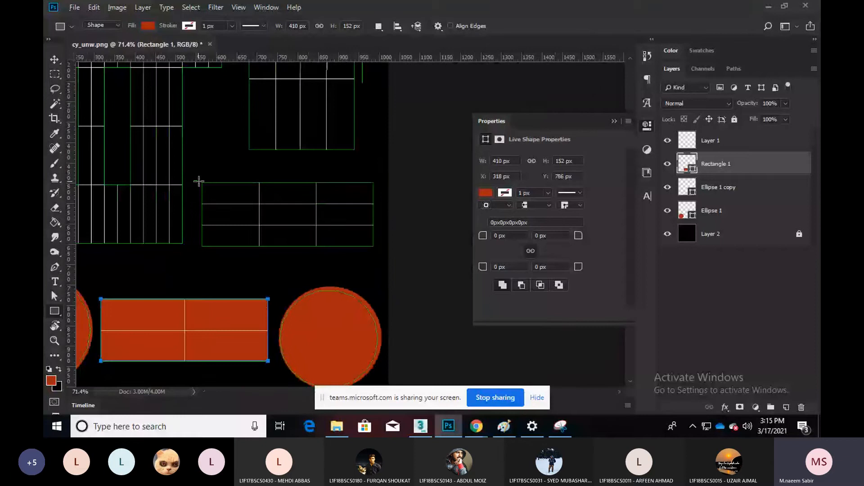
left_click_drag(198, 182, 373, 248)
scroll(251, 167, "up", 3)
left_click_drag(249, 164, 354, 306)
scroll(418, 220, "up", 1)
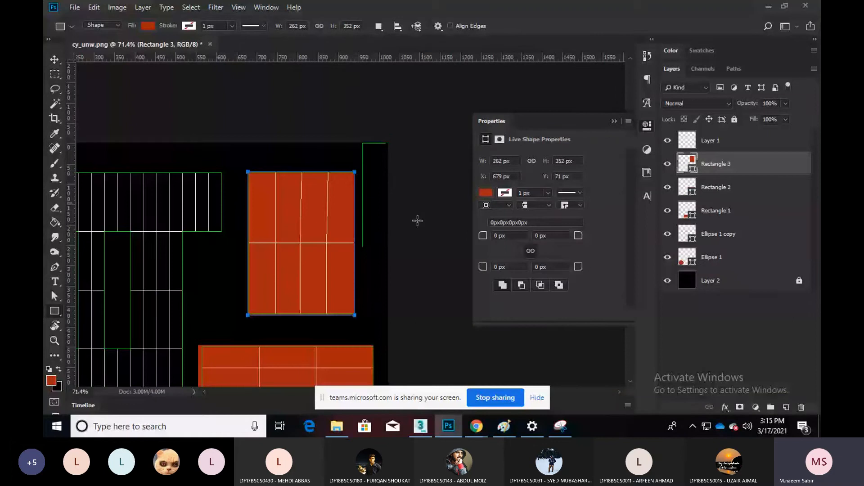
scroll(417, 220, "down", 4, "alt")
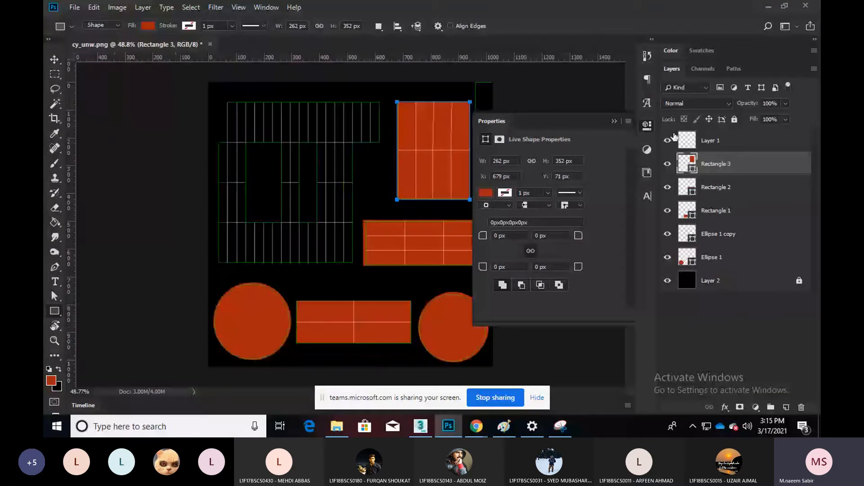
key("v")
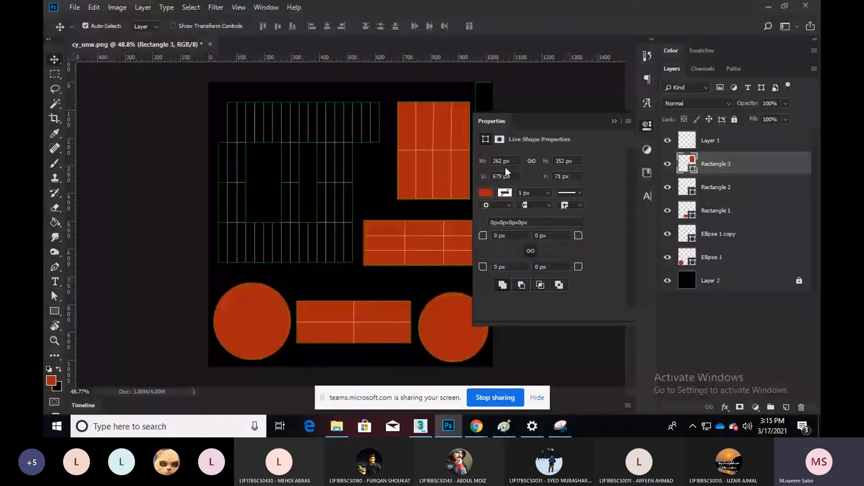
key("super+d")
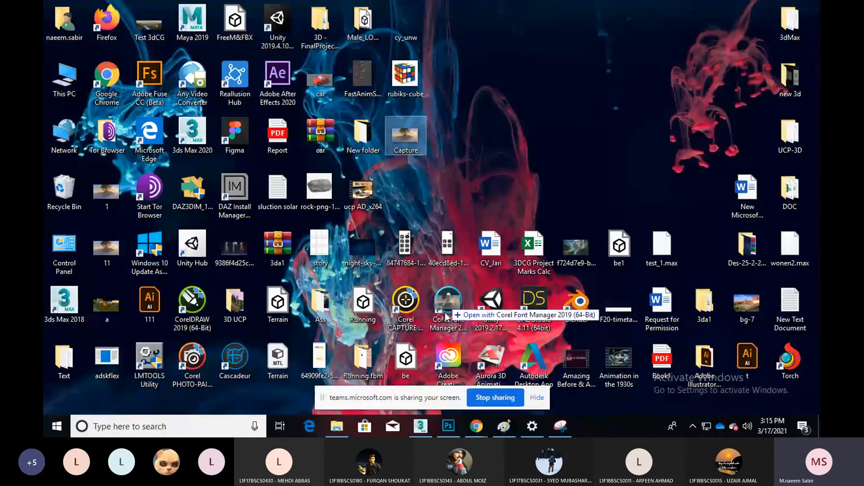
Place the Capture photo above Ellipse 1 and clip it into the left circle
left_click(449, 426)
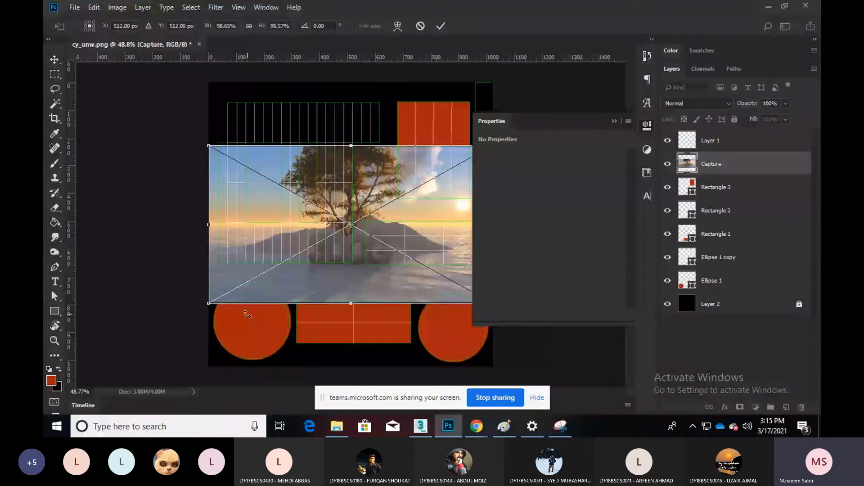
left_click_drag(330, 256, 270, 331)
key("Return")
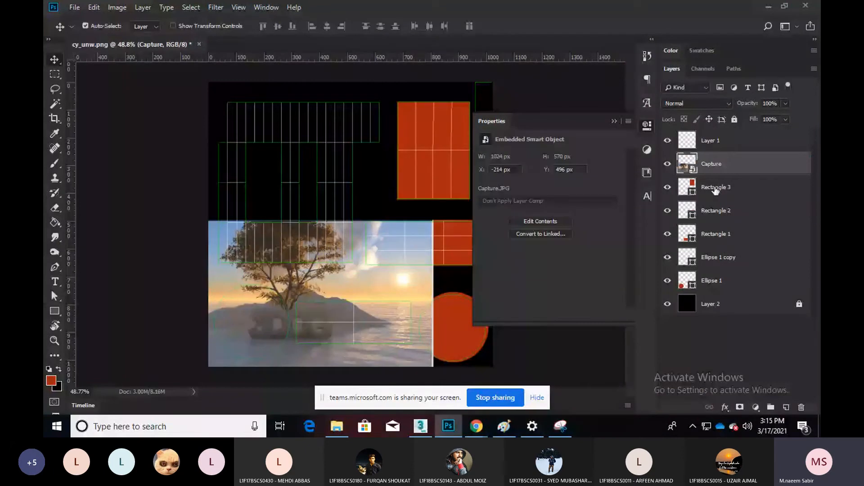
left_click_drag(712, 163, 726, 266)
left_click(739, 268, "alt")
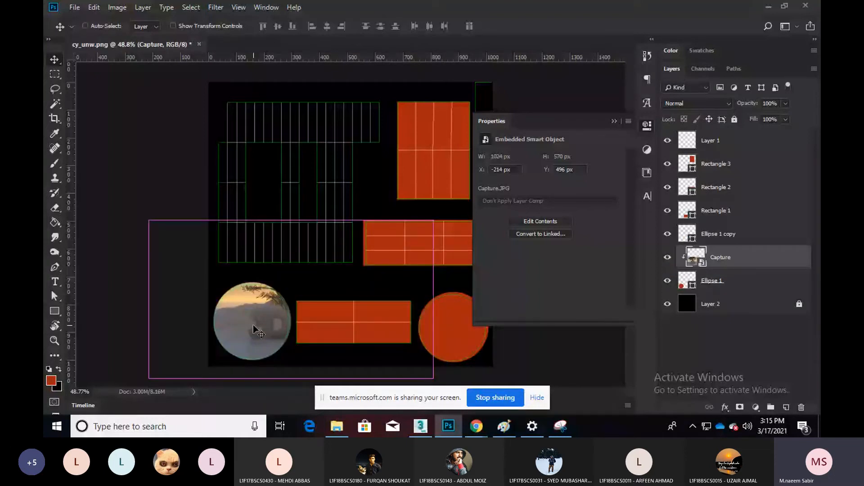
Scale the clipped Capture photo down to about 58% to fit the circle
key("ctrl+t")
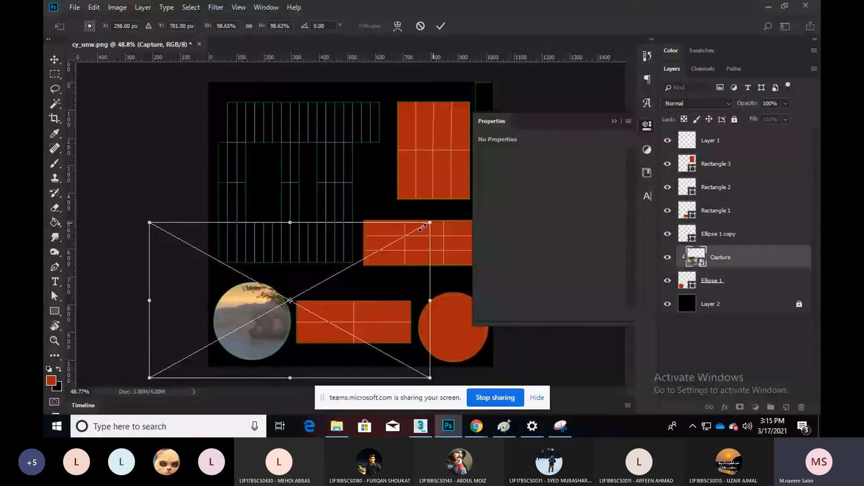
left_click_drag(423, 227, 332, 277)
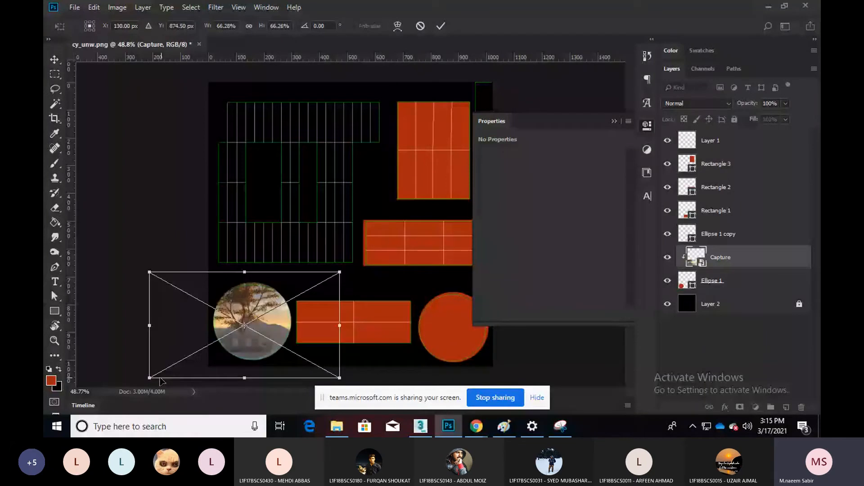
left_click_drag(161, 381, 183, 370)
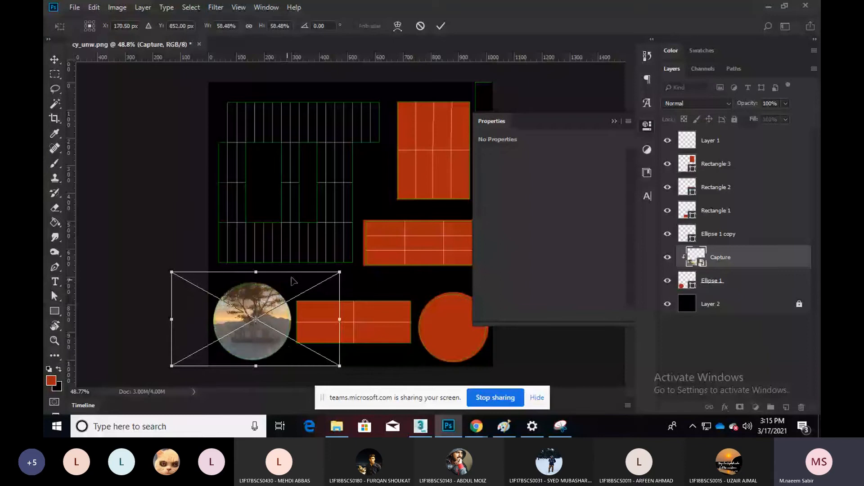
key("Return")
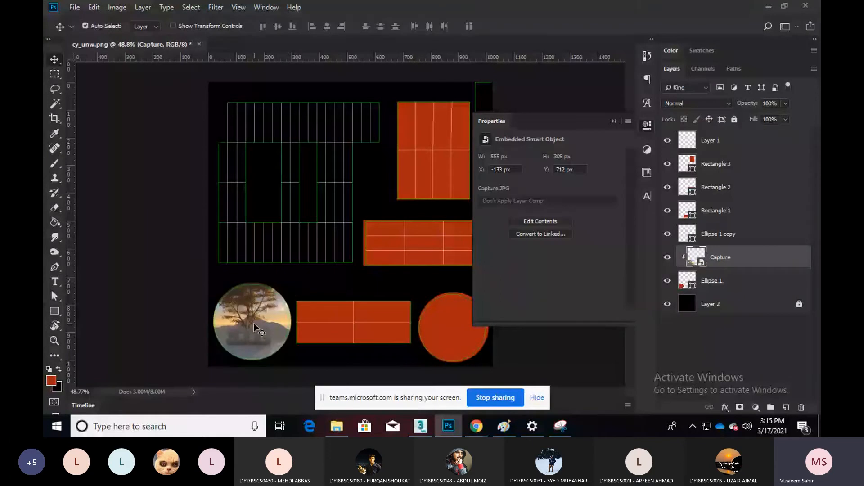
scroll(253, 323, "down", 2, "alt")
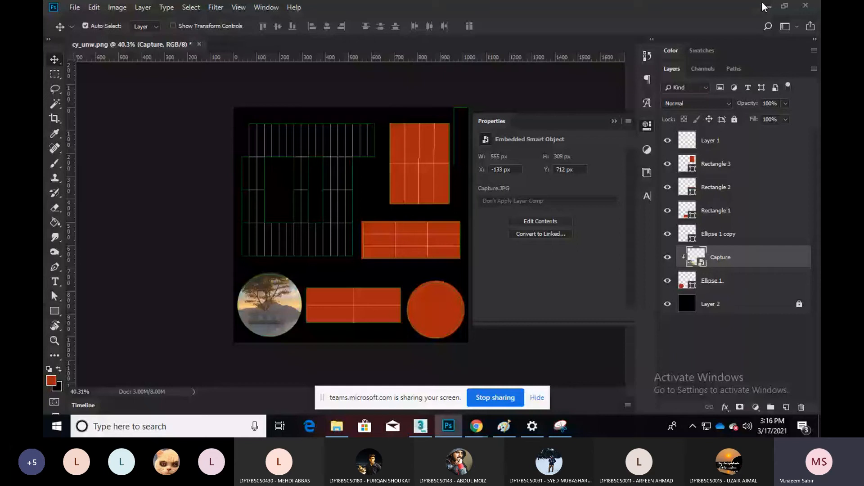
Bring the rubiks-cube image into the document and centre it over the right circle
left_click(764, 6)
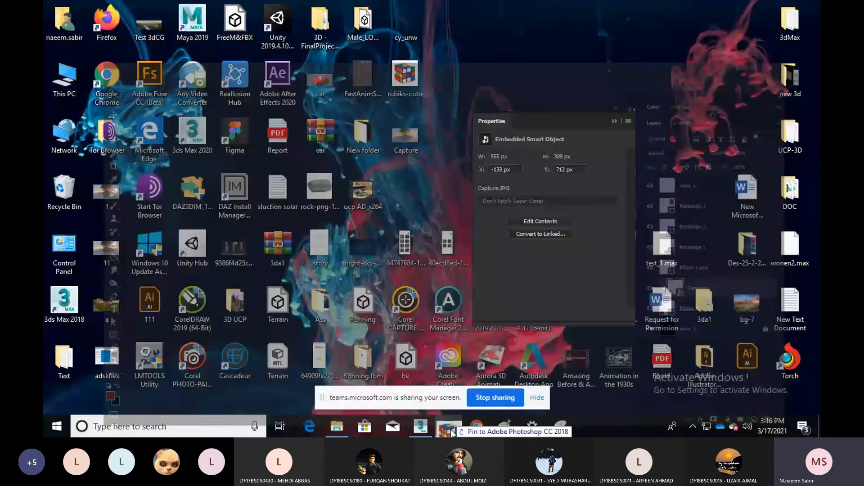
left_click(450, 428)
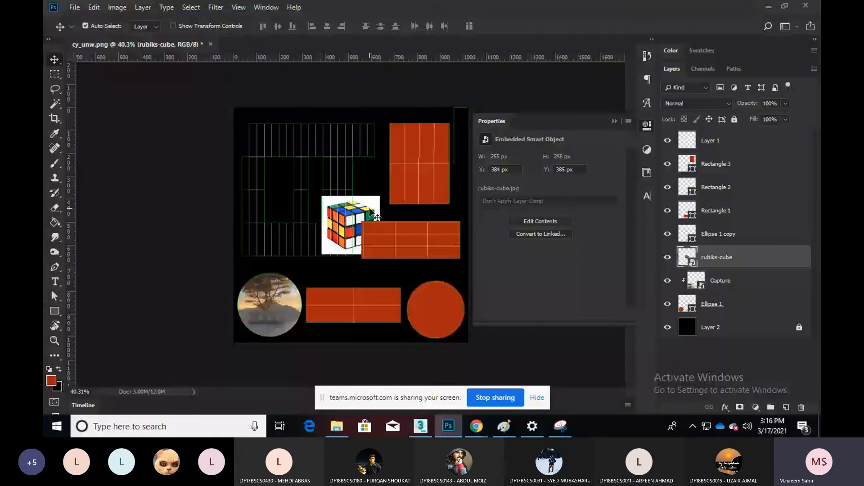
left_click_drag(370, 209, 453, 293)
left_click_drag(725, 254, 725, 136)
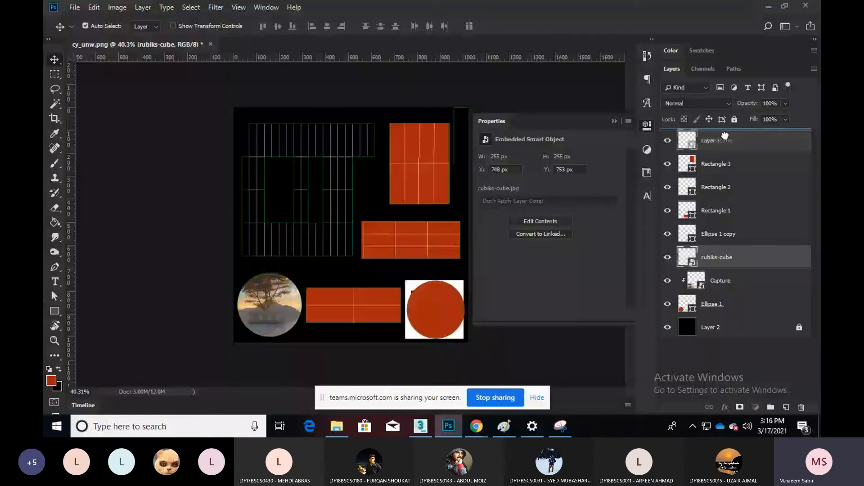
left_click_drag(438, 318, 433, 288)
left_click(435, 323)
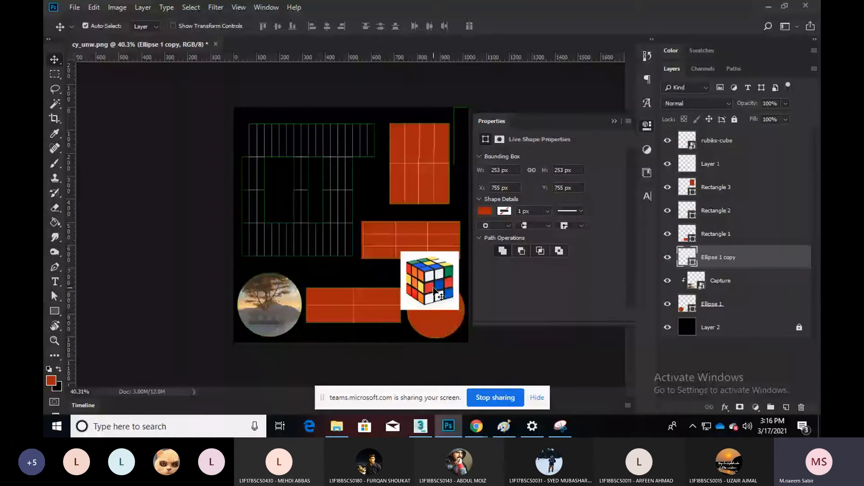
left_click_drag(434, 288, 438, 317)
Clip the rubiks-cube layer into Ellipse 1 copy and enlarge it to 290 px
left_click_drag(718, 148, 717, 175)
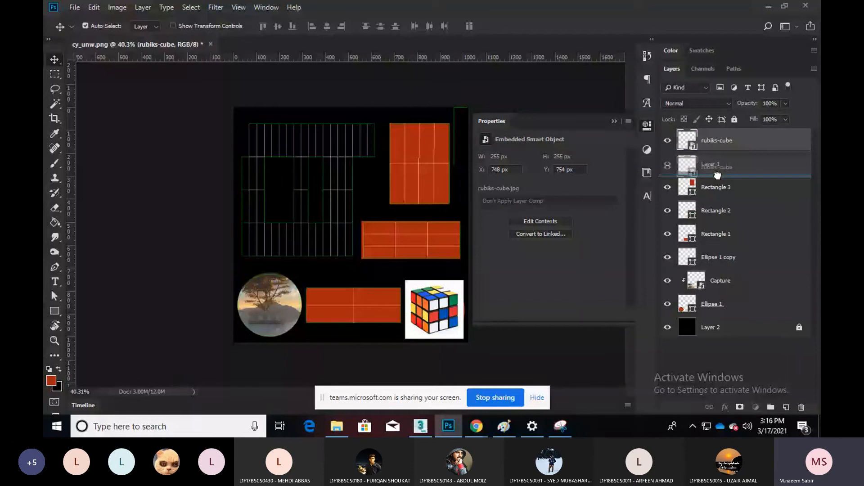
left_click_drag(718, 175, 743, 249)
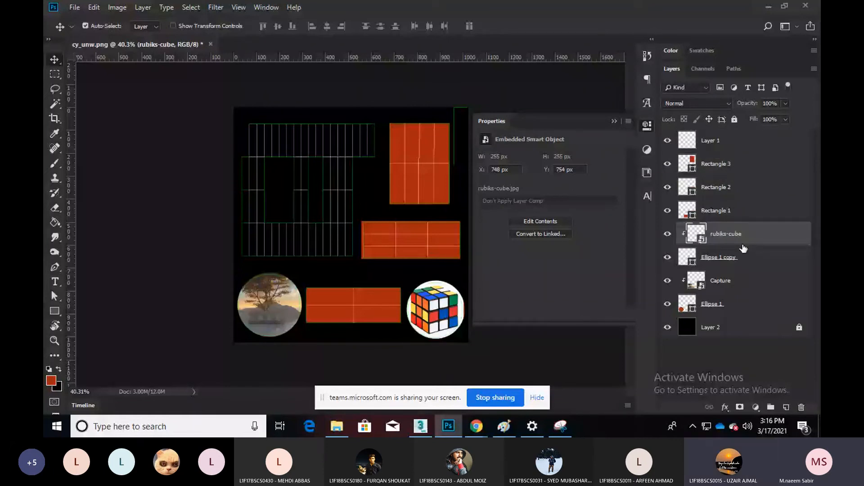
key("ctrl+t")
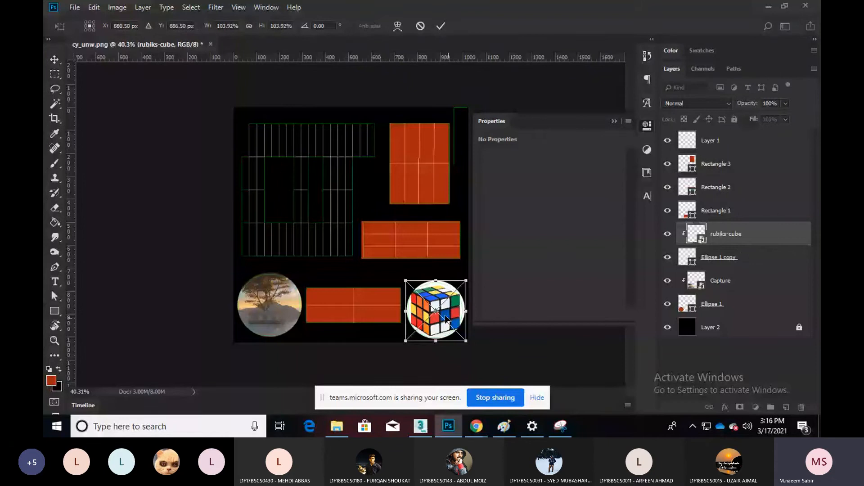
key("Return")
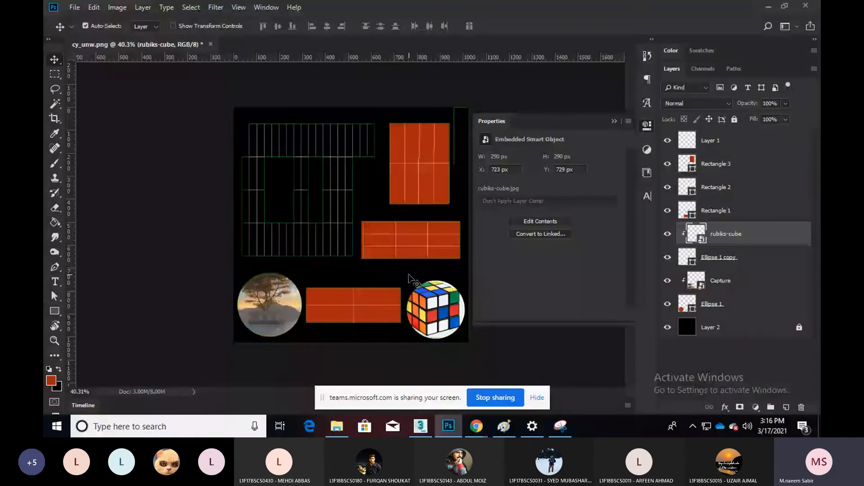
left_click(716, 164)
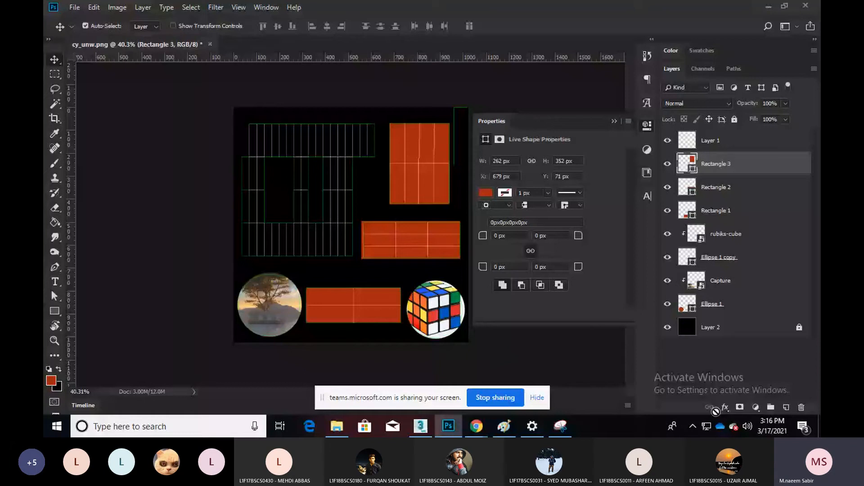
key("h")
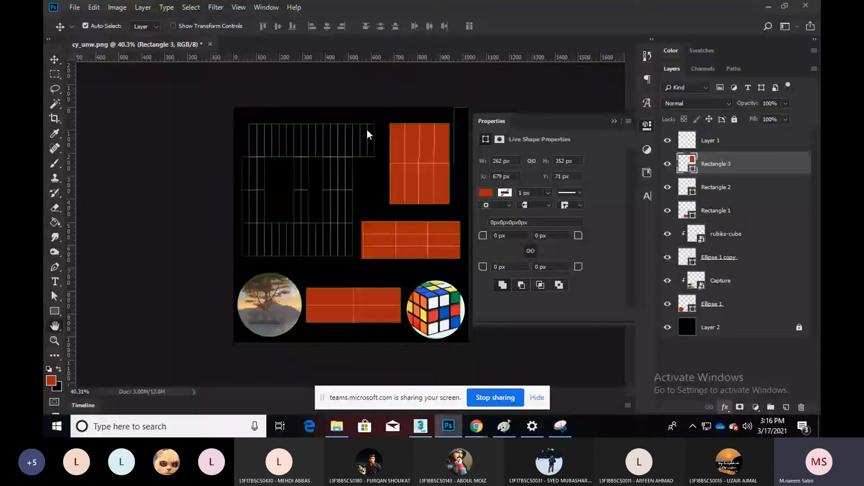
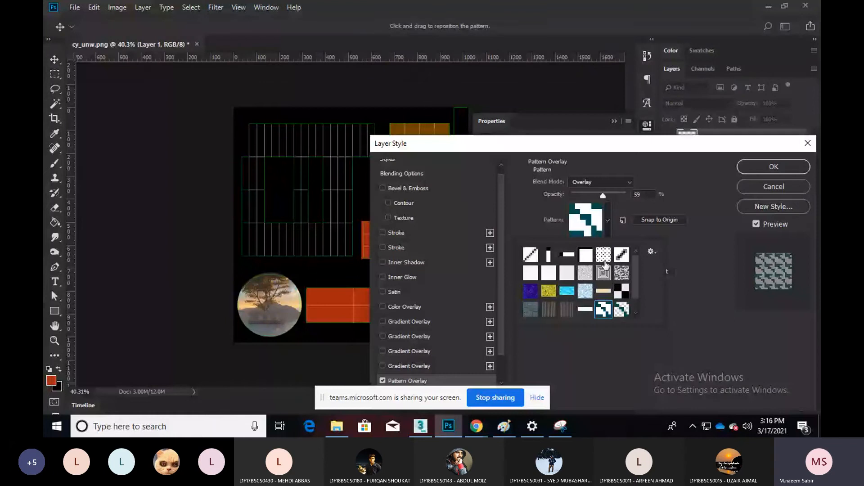
Cancel the pattern overlay on the grid layer and hide Layer 1
left_click(601, 182)
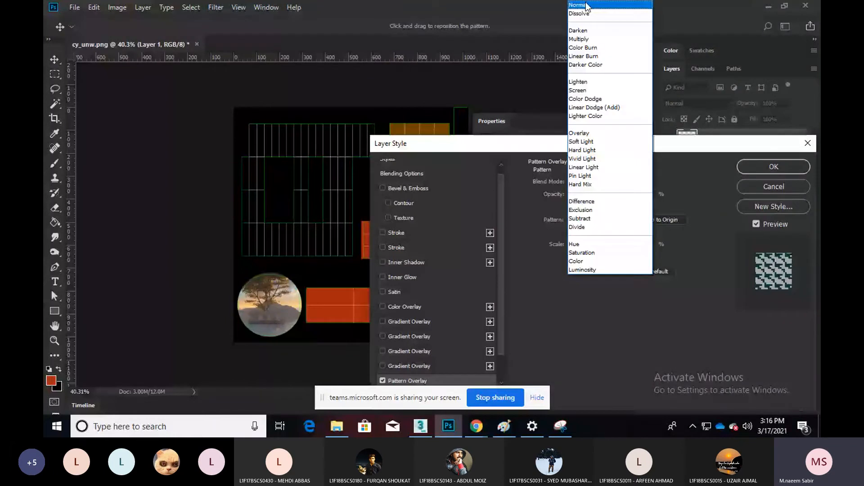
left_click(586, 6)
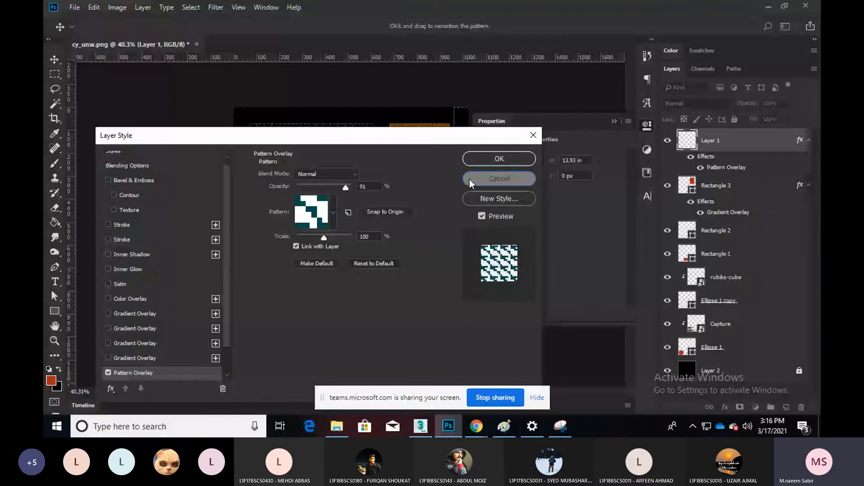
left_click(499, 179)
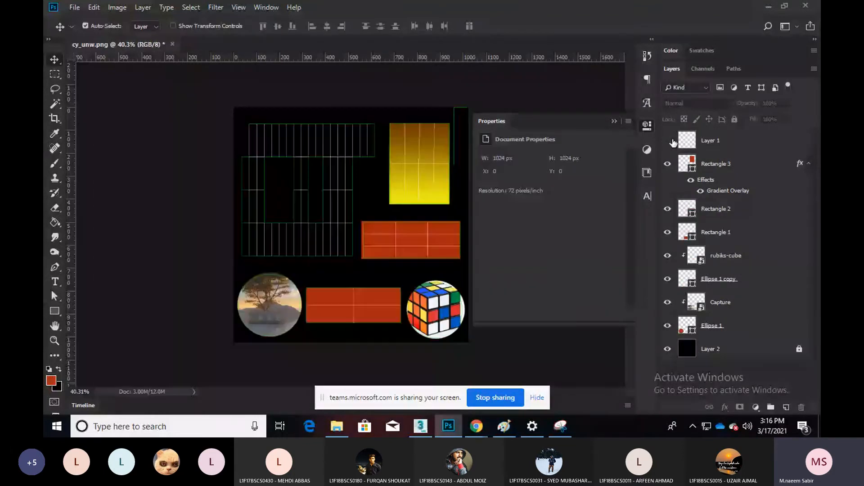
left_click(668, 141)
Give Rectangle 2 a Pattern Overlay with Normal blend mode at 439% scale
left_click(716, 208)
left_click(725, 408)
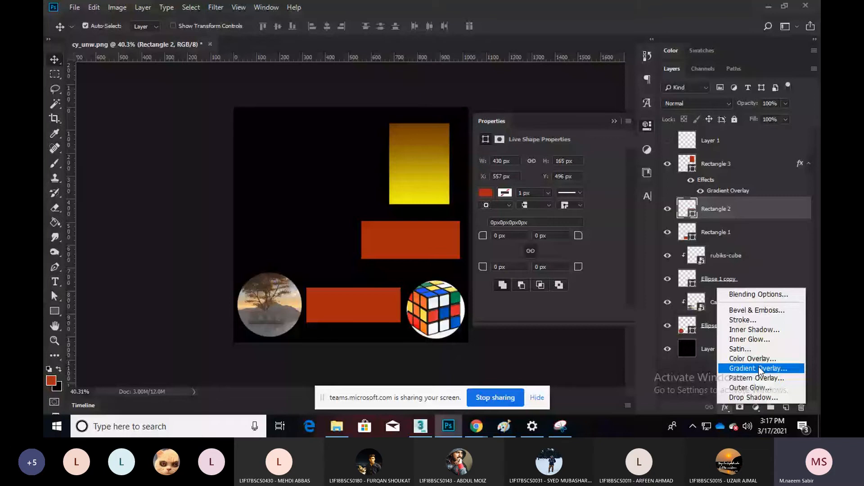
left_click(756, 378)
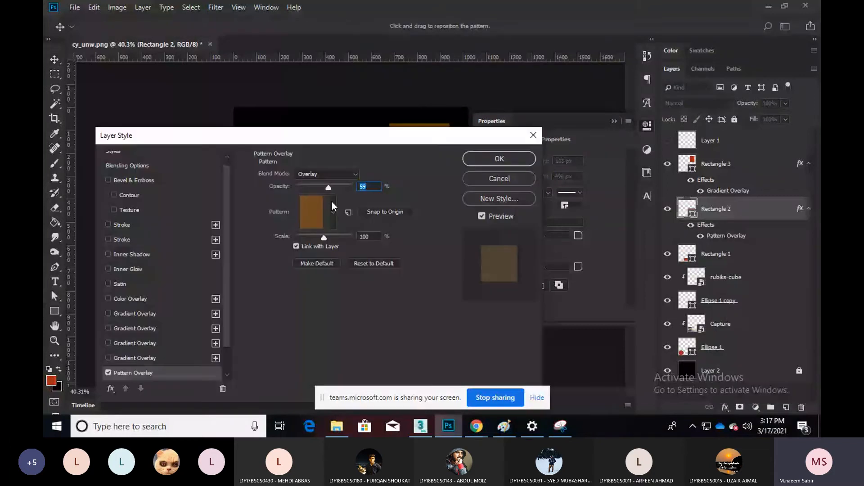
key("Return")
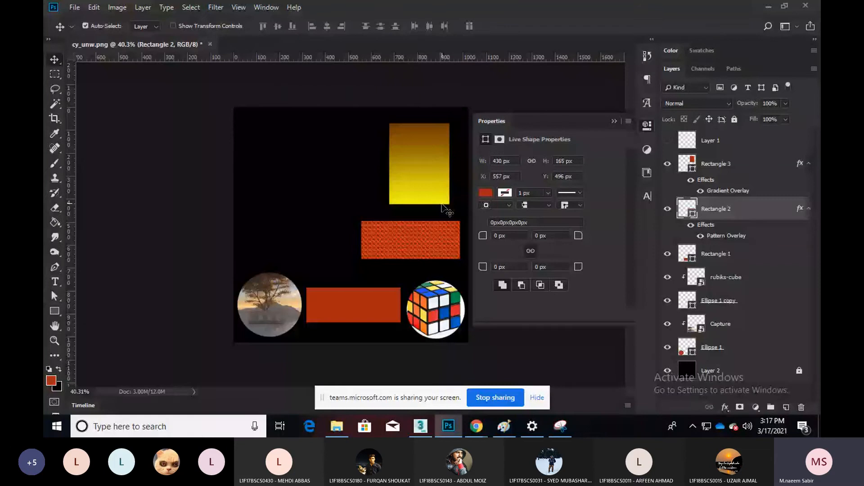
double_click(726, 235)
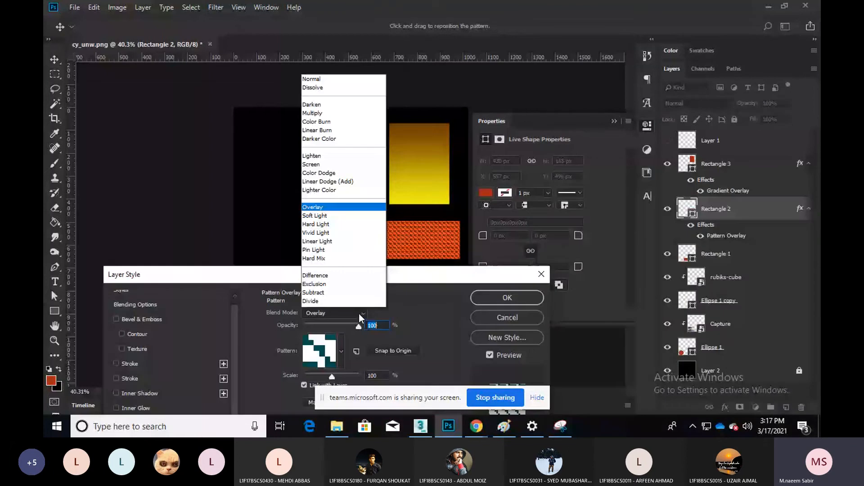
left_click(311, 79)
left_click_drag(332, 376, 343, 377)
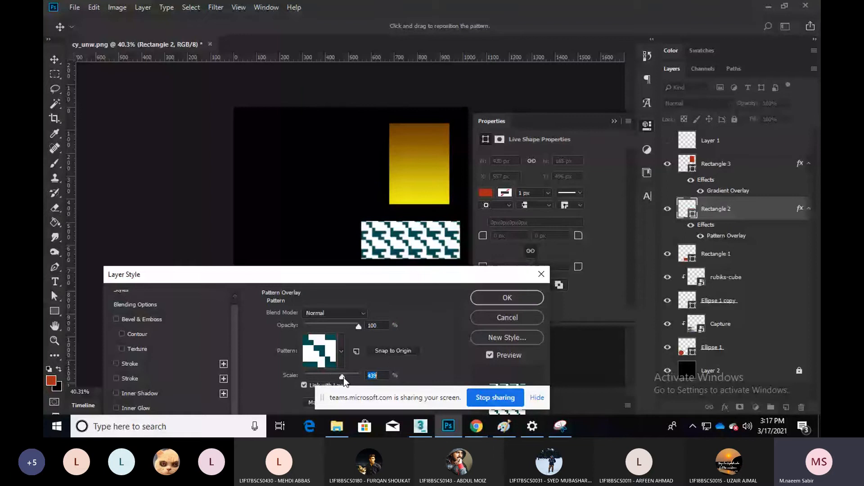
key("Return")
left_click(369, 299)
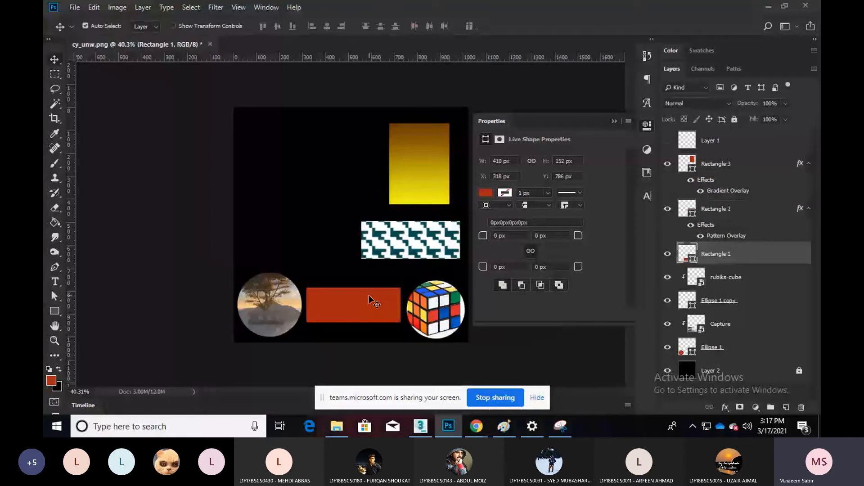
Show Layer 1 again, add a new layer above Rectangle 3, and pick a blue brush colour
left_click(668, 141)
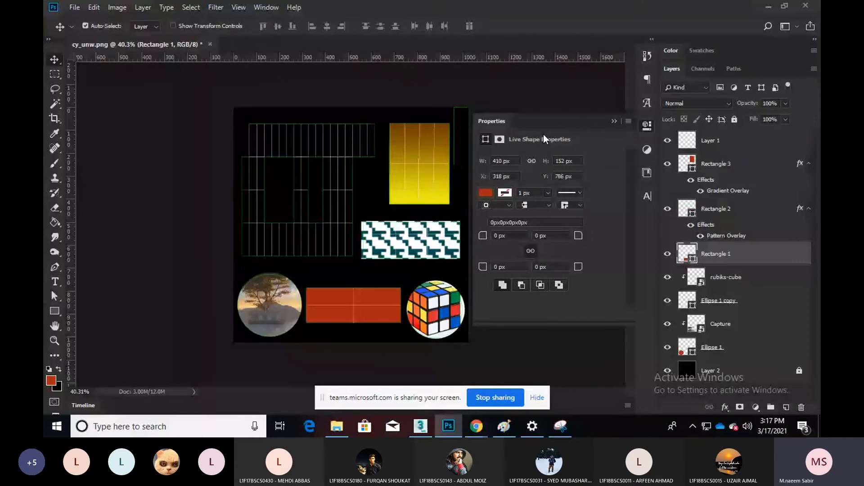
left_click(738, 164)
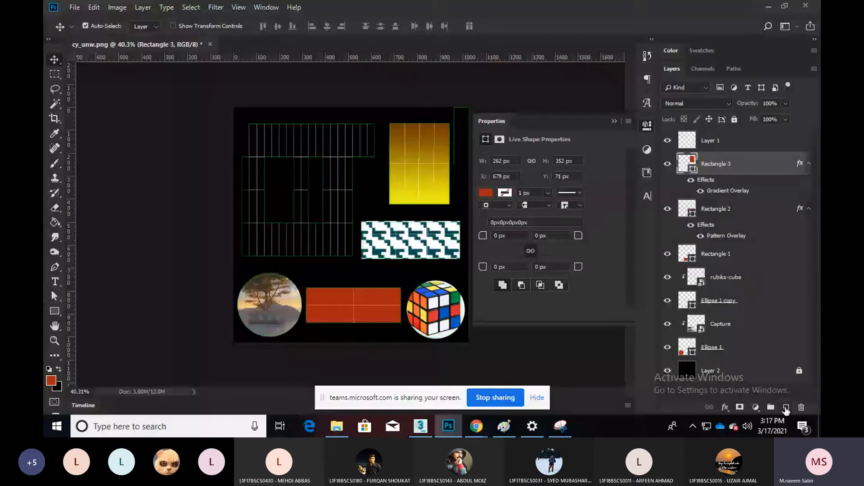
left_click(786, 408)
key("b")
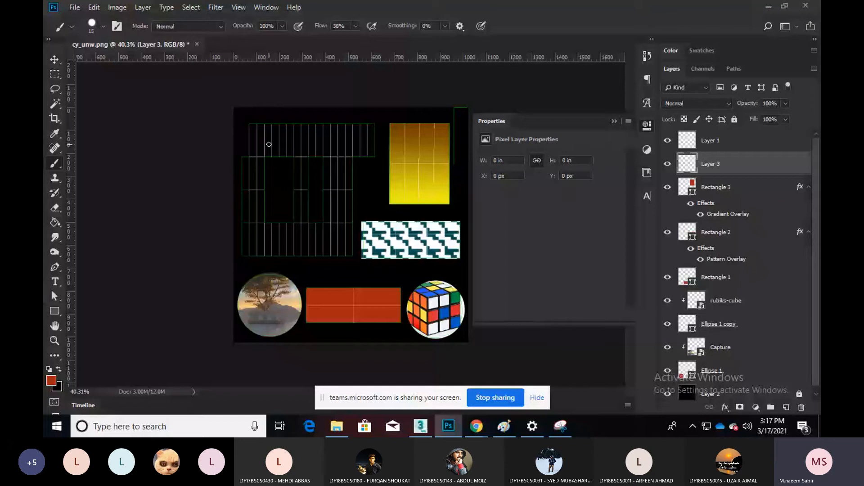
left_click(51, 381)
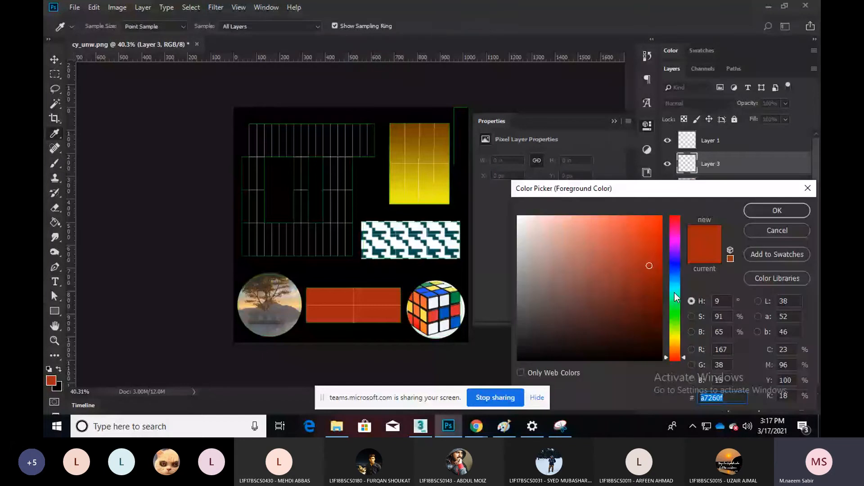
left_click(675, 270)
left_click(777, 211)
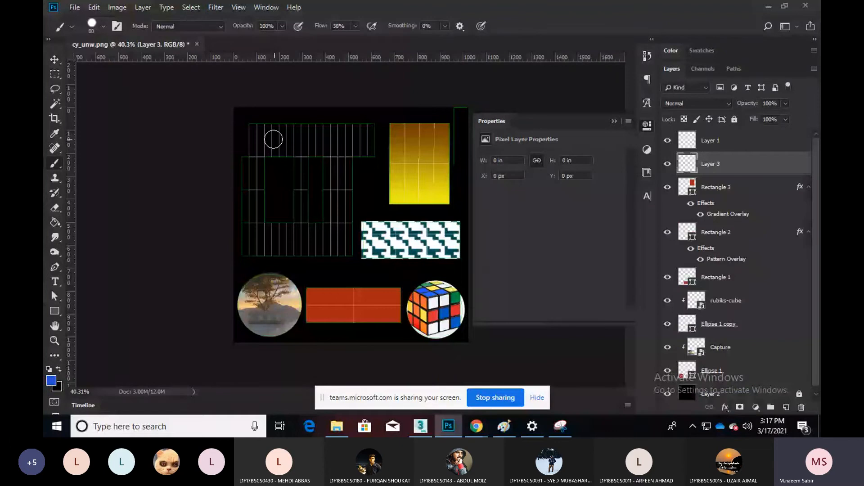
Paint thick blue strokes over the grid, forming a rough frame with inner bars
left_click_drag(273, 139, 353, 138)
left_click_drag(250, 162, 250, 180)
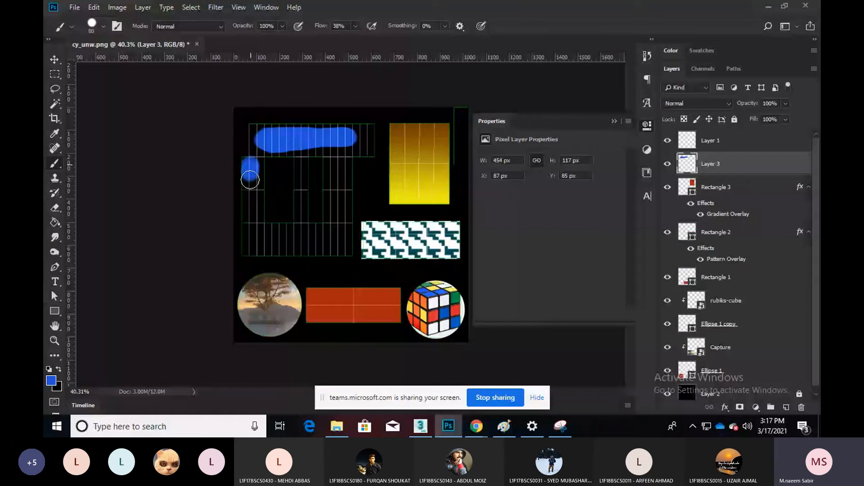
left_click_drag(251, 179, 329, 239)
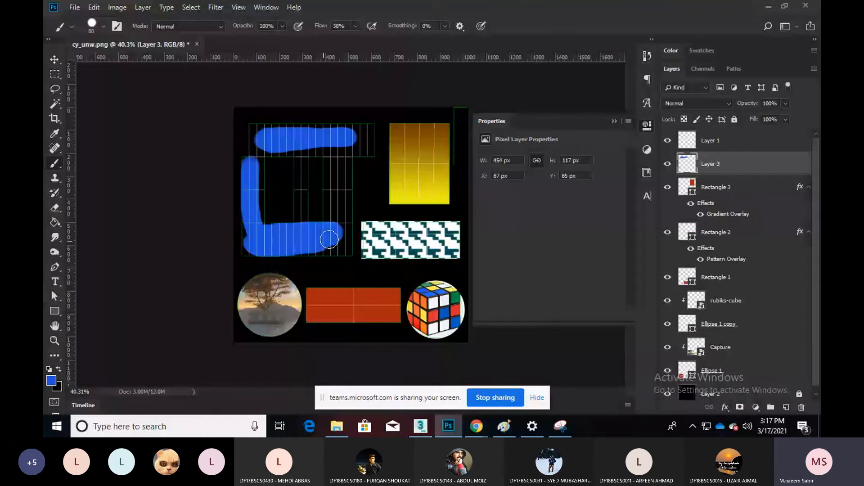
left_click_drag(329, 239, 322, 139)
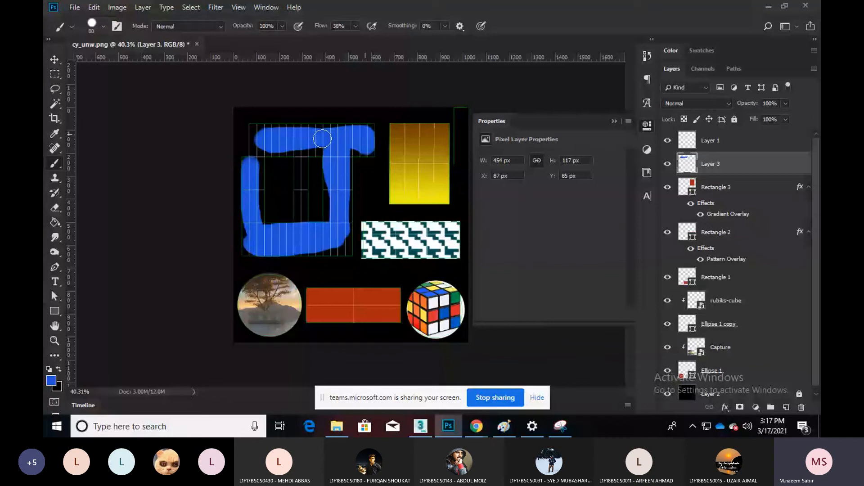
key("bracketleft")
key("bracketleft")
key("bracketleft")
left_click_drag(322, 139, 250, 237)
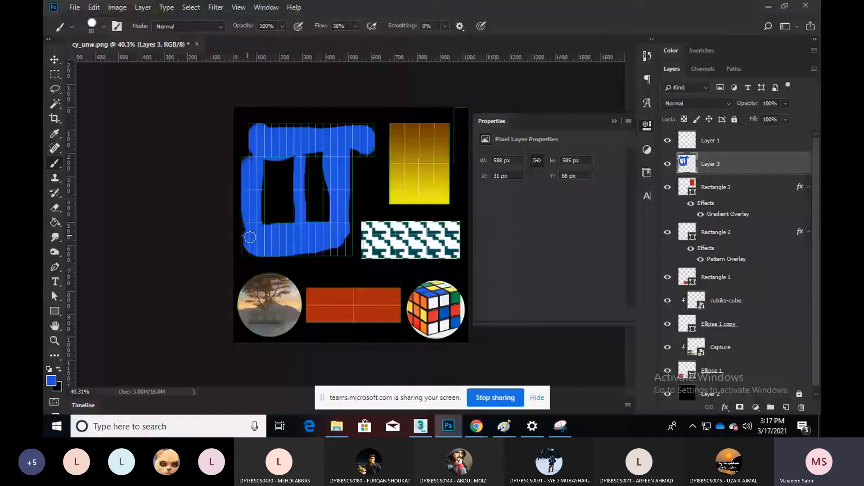
left_click_drag(343, 155, 348, 251)
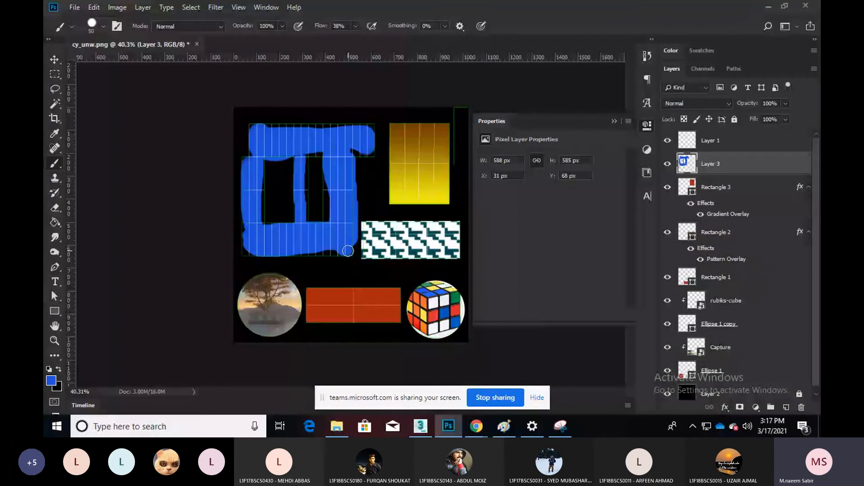
Switch the foreground colour to dark navy and paint along the bottom edge
left_click(51, 380)
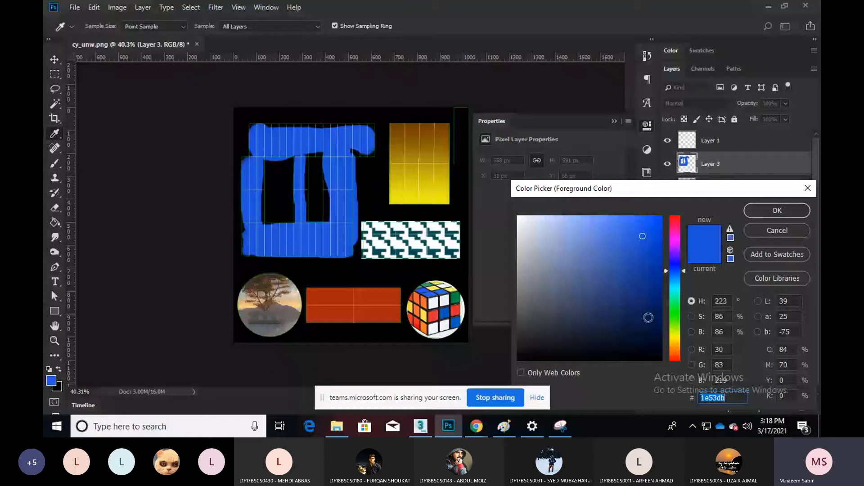
left_click(648, 318)
key("Return")
left_click_drag(352, 250, 252, 253)
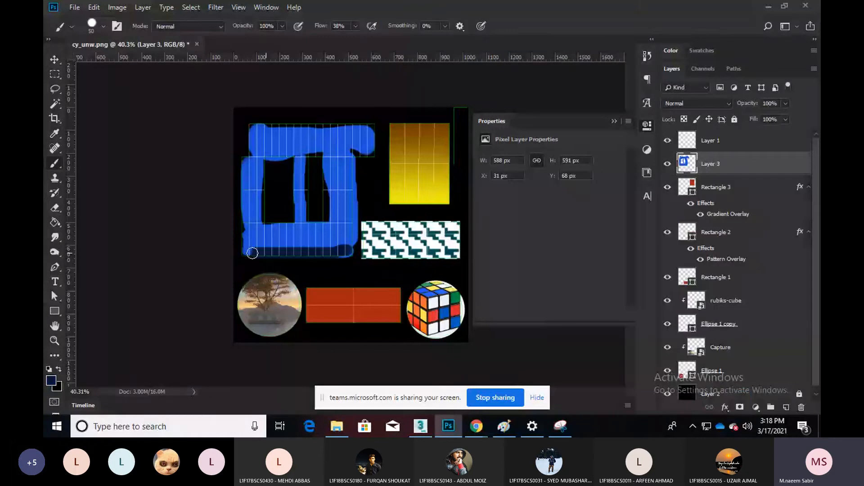
Soften the brush, enlarge it to size 100, and widen the dark bottom band
key("shift+bracketleft")
key("bracketright")
key("bracketright")
key("bracketright")
key("bracketright")
key("bracketright")
left_click_drag(255, 252, 279, 243)
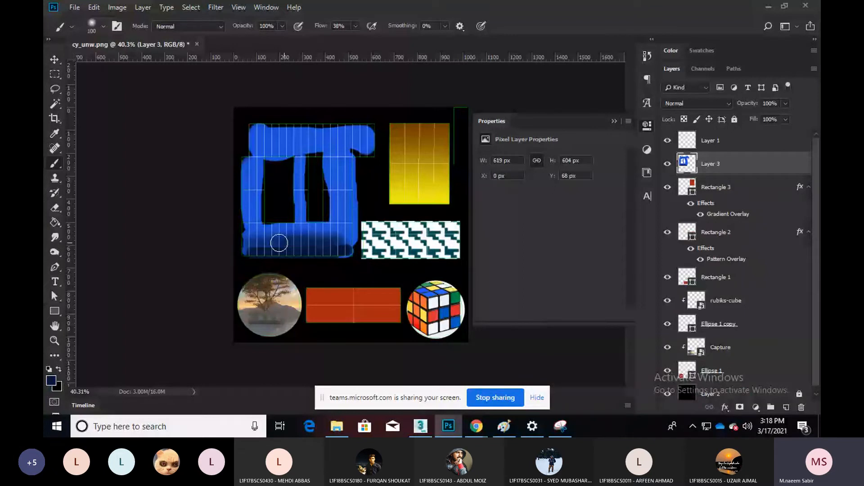
left_click_drag(279, 243, 347, 244)
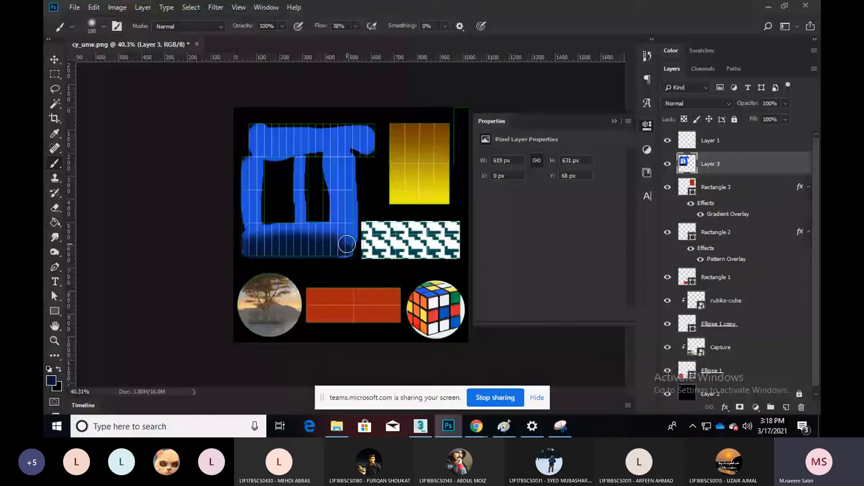
Shade the top band in dark navy, then bring up the character texture image results
mouse_move(263, 135)
left_mouse_down()
mouse_move(353, 134)
mouse_move(337, 140)
left_mouse_up()
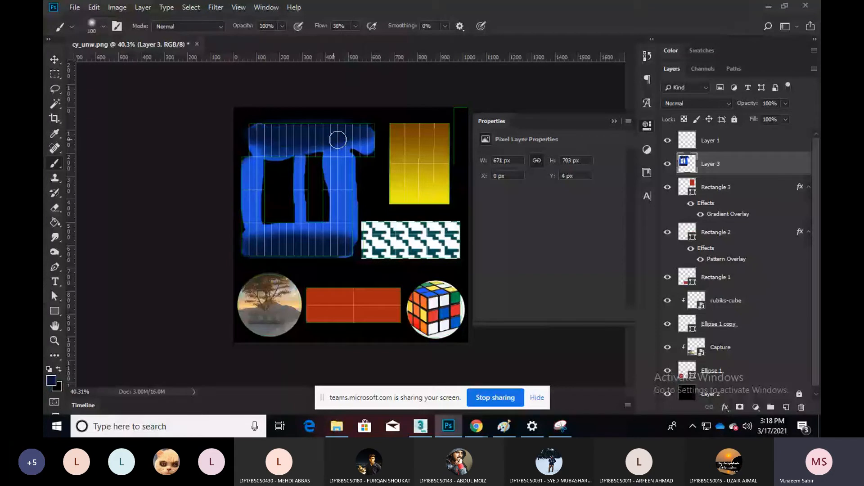
left_click_drag(338, 140, 371, 133)
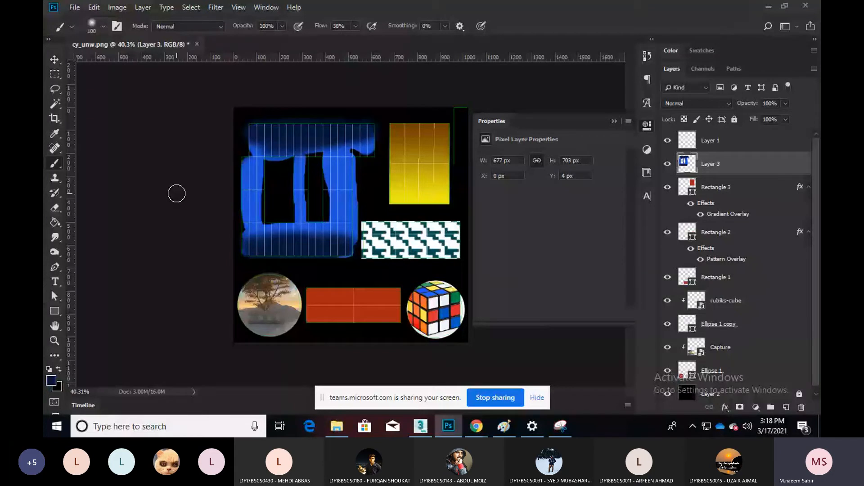
key("alt+Tab")
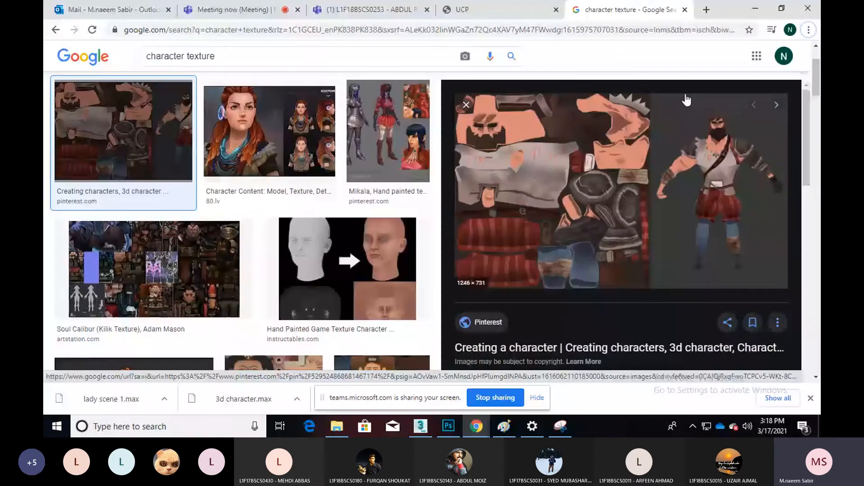
Save a JPEG copy of the texture as 'cy_unw_DUf', then show the desktop
key("alt+Tab")
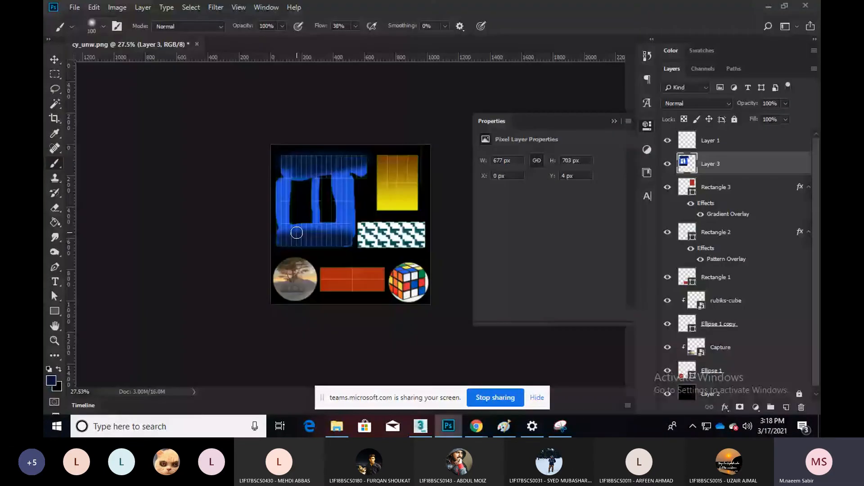
key("ctrl+shift+s")
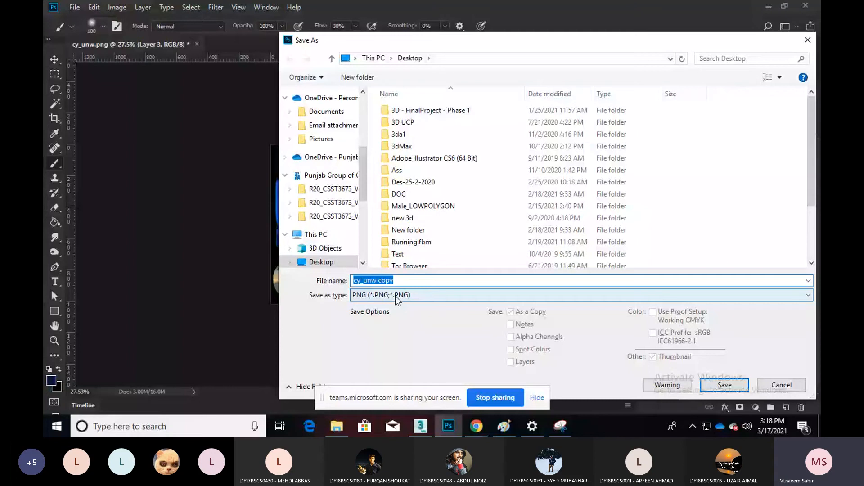
left_click(395, 295)
left_click(438, 182)
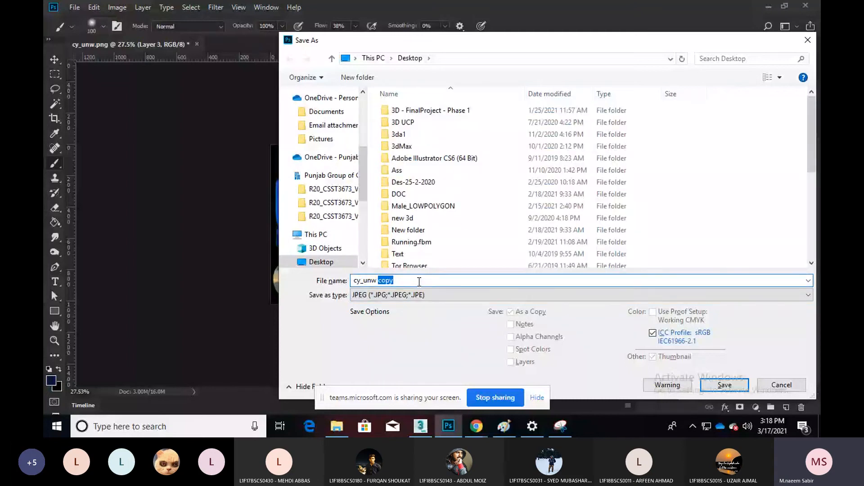
type("_DUf")
key("Return")
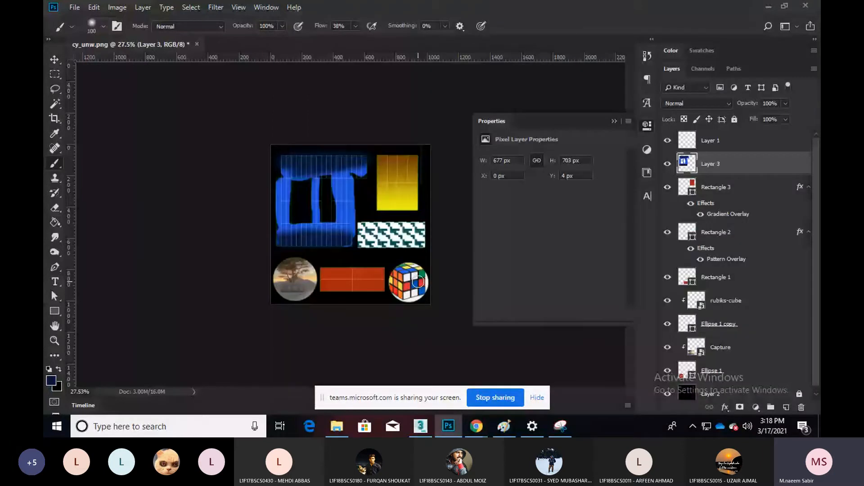
key("super+d")
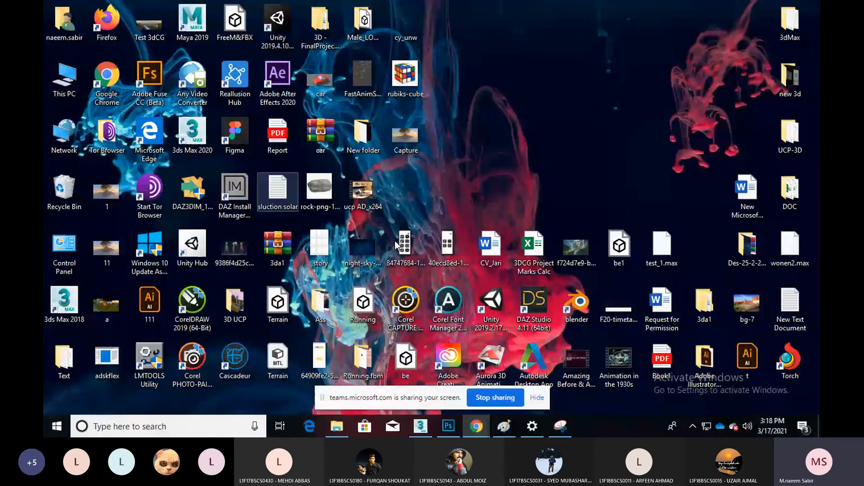
In the Material Editor, load cy_unw_DUf.jpg as a Bitmap for the Diffuse map
key("alt+Tab")
key("alt+Tab")
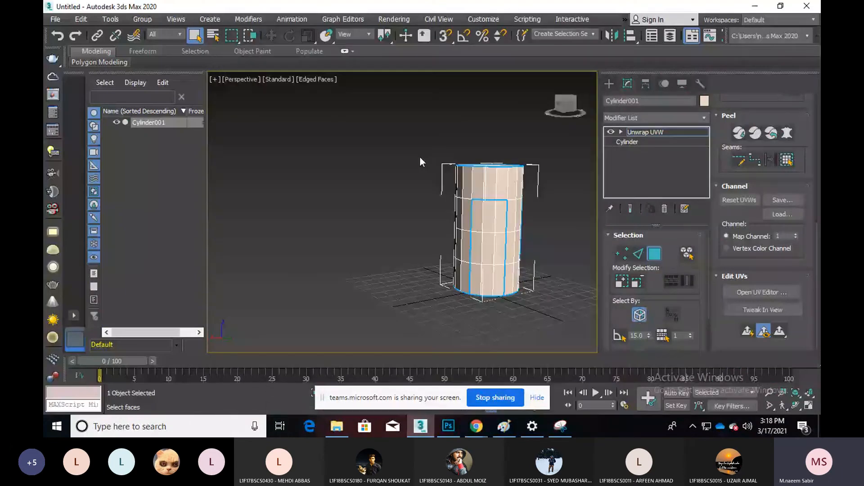
middle_click_drag(420, 162, 370, 178)
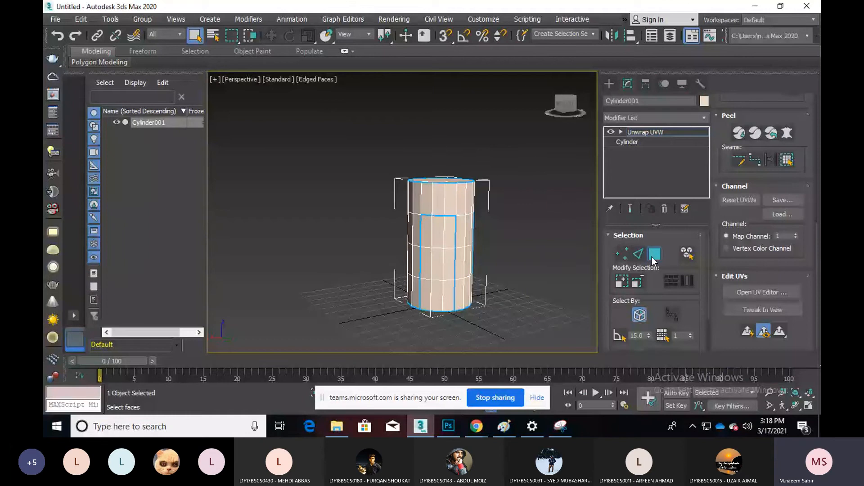
left_click(507, 187)
key("m")
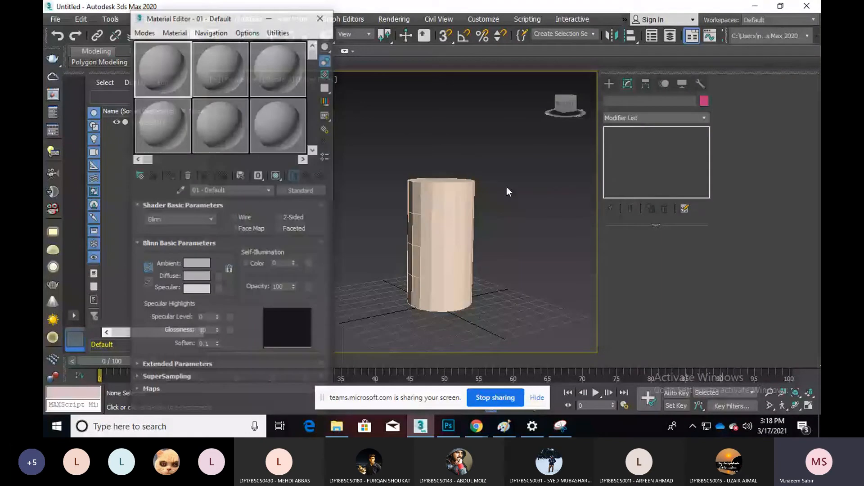
left_click(219, 276)
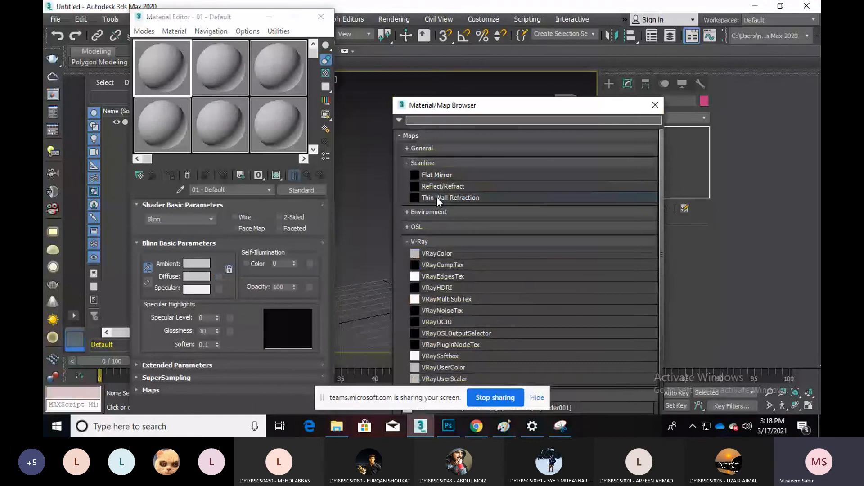
left_click(433, 150)
double_click(440, 173)
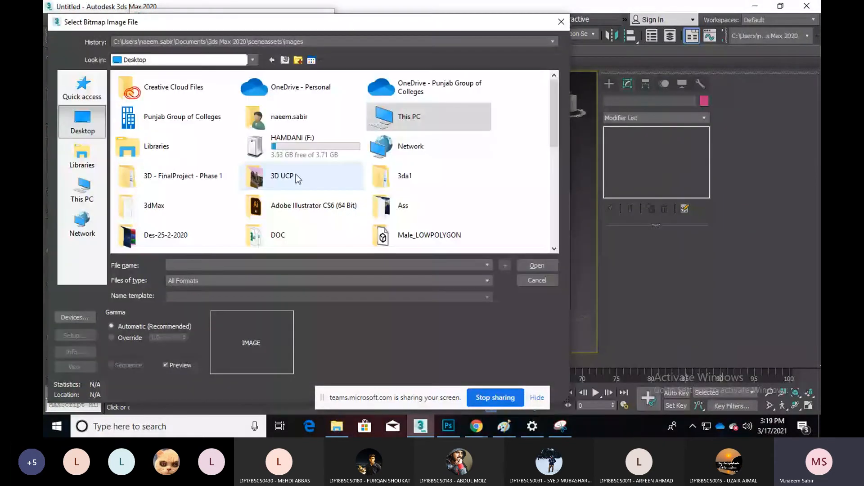
key("d")
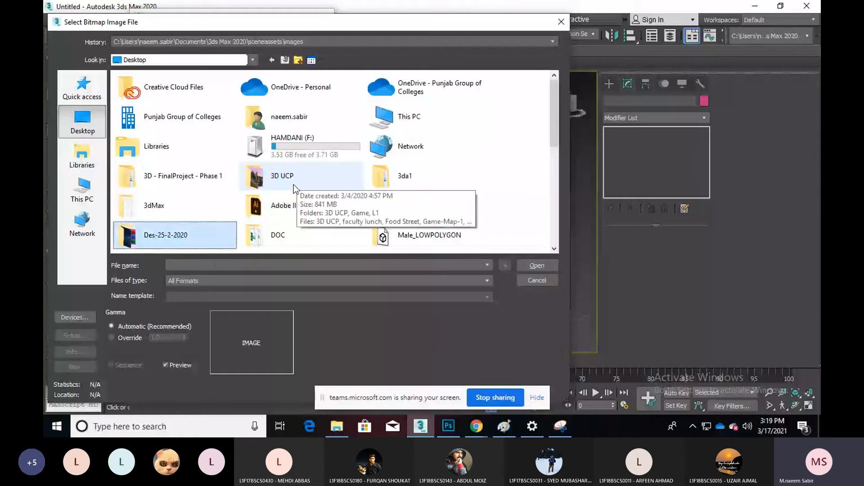
scroll(483, 198, "down", 2)
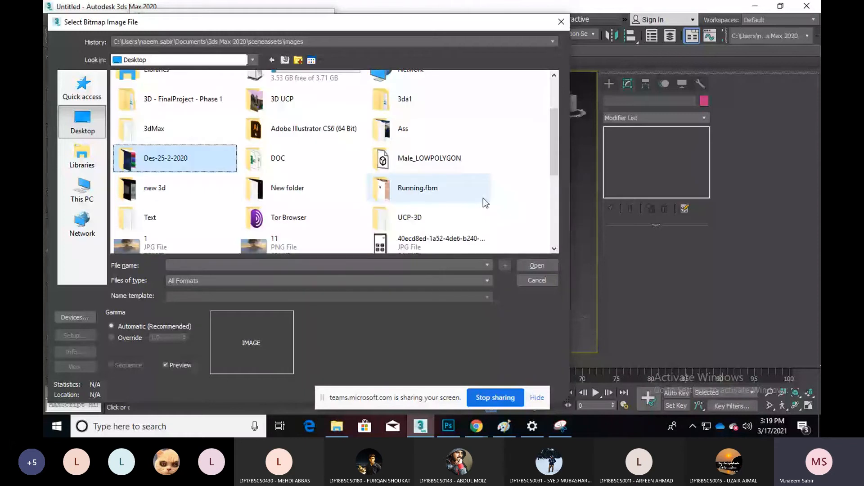
scroll(482, 198, "down", 3)
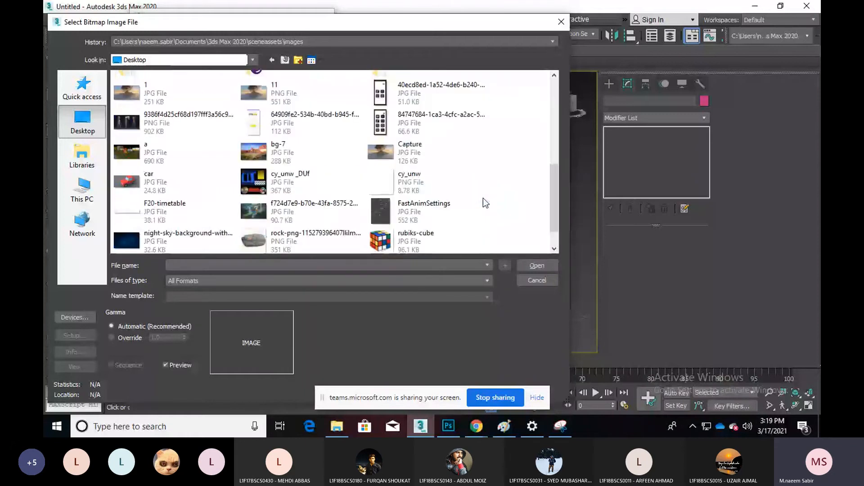
left_click(285, 178)
double_click(287, 180)
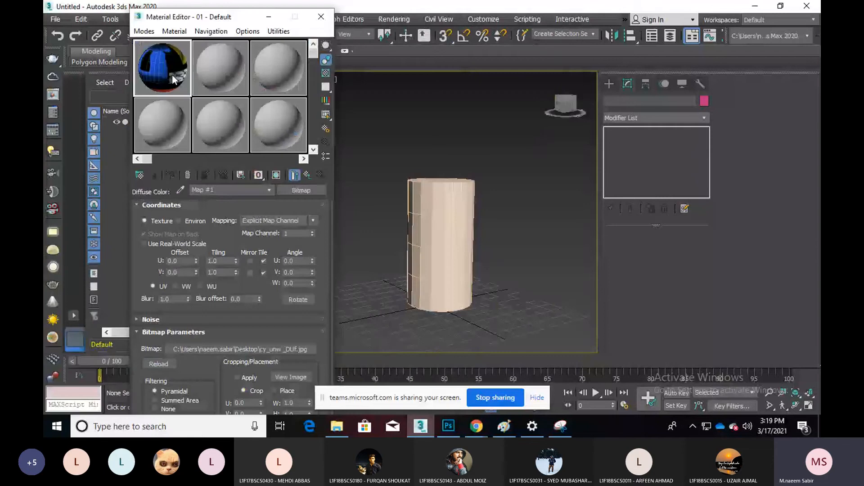
Apply the material to the cylinder, show it shaded in the viewport, and orbit to its top
left_click_drag(172, 75, 427, 195)
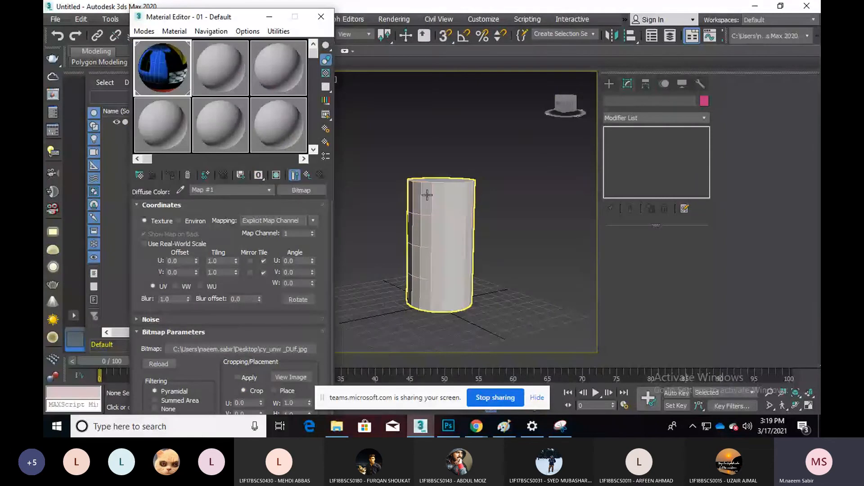
left_click(307, 176)
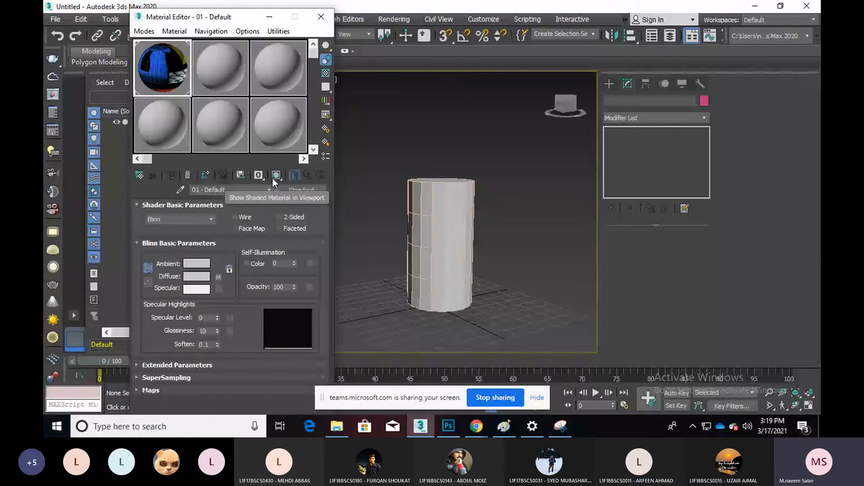
left_click(276, 175)
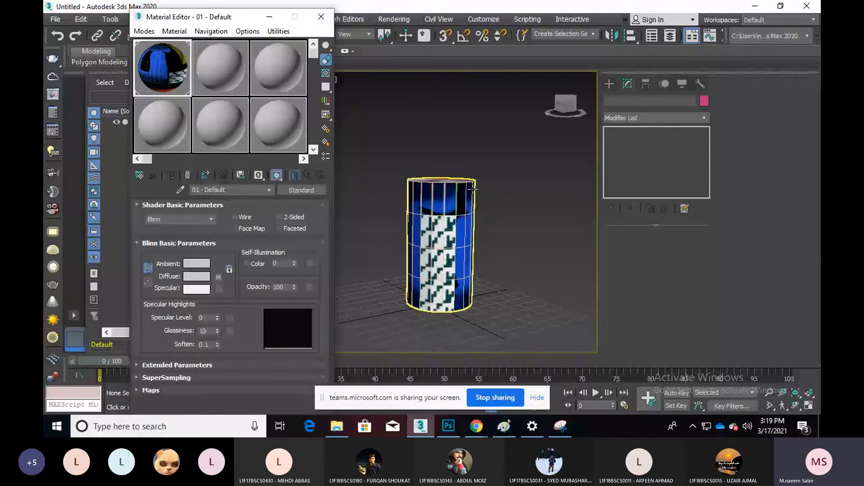
key("m")
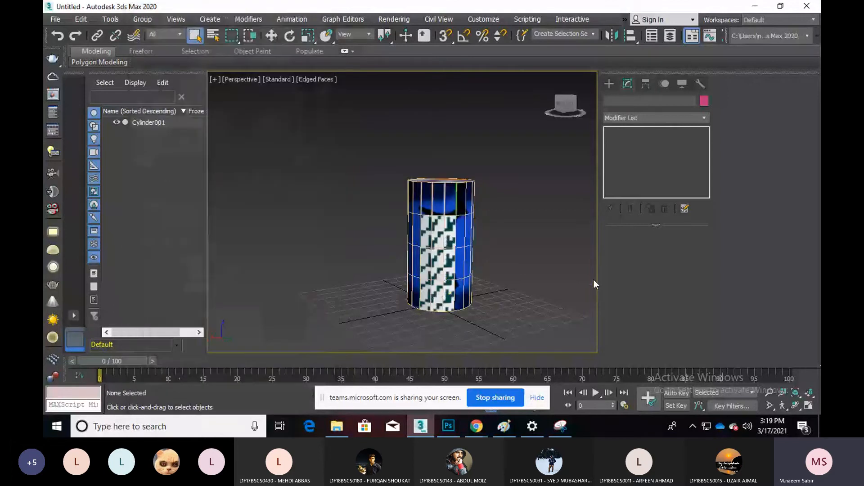
left_click(796, 407)
left_click_drag(370, 204, 485, 315)
Add a TEST text layer on the blue area
left_click(448, 426)
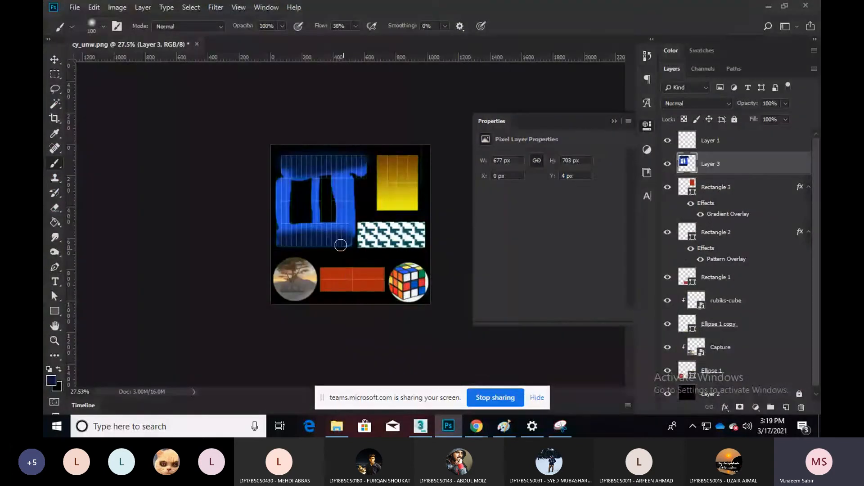
right_click(331, 233)
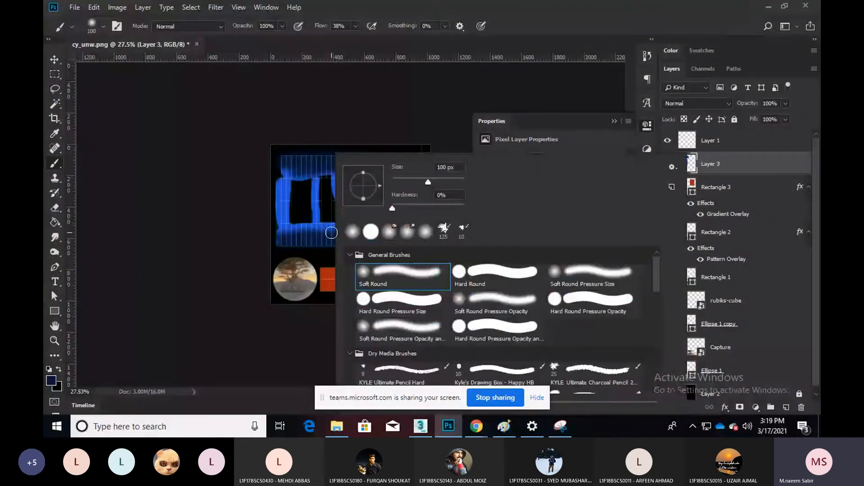
left_click(54, 59)
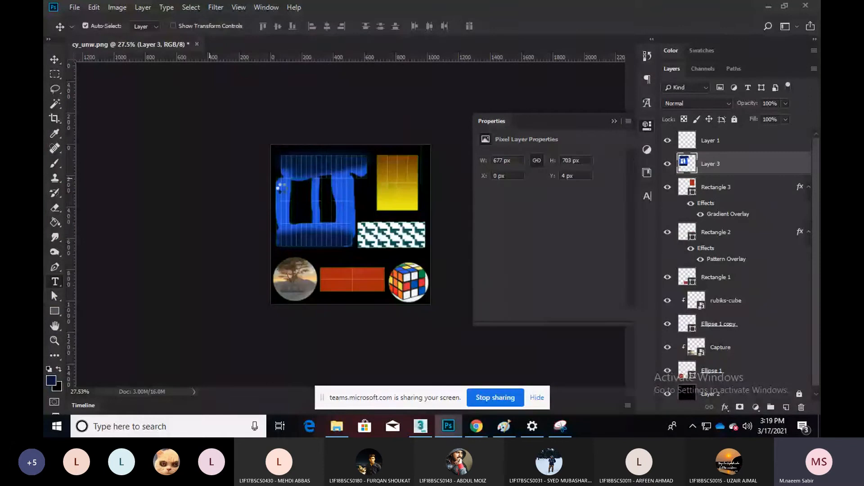
left_click(55, 281)
left_click(293, 167)
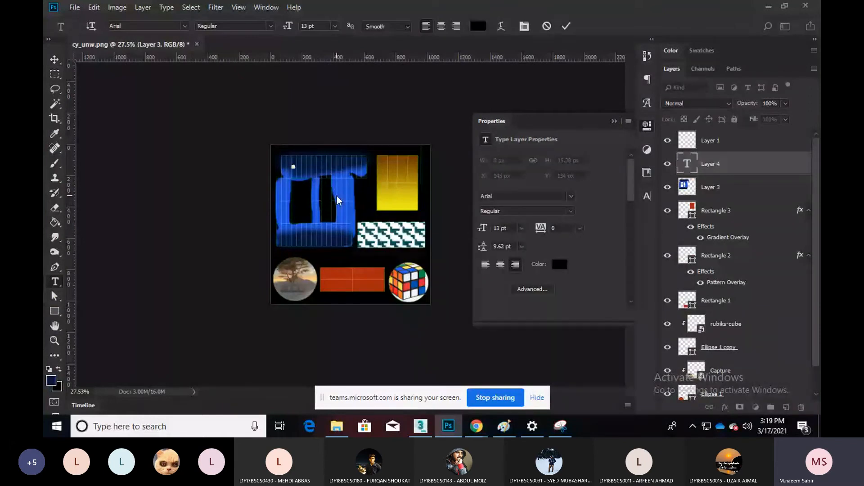
left_click(49, 59)
Rotate the TEST text by -90° and move it to the blue area's left edge
key("ctrl+t")
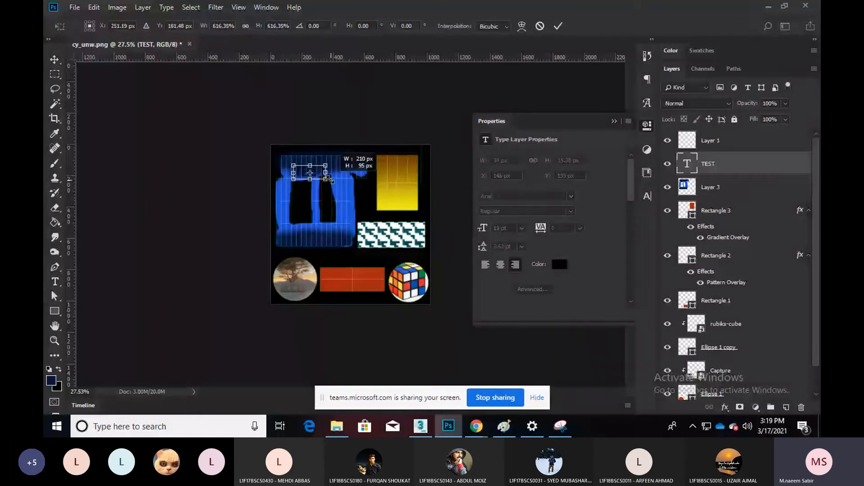
left_click_drag(332, 182, 329, 123, "shift")
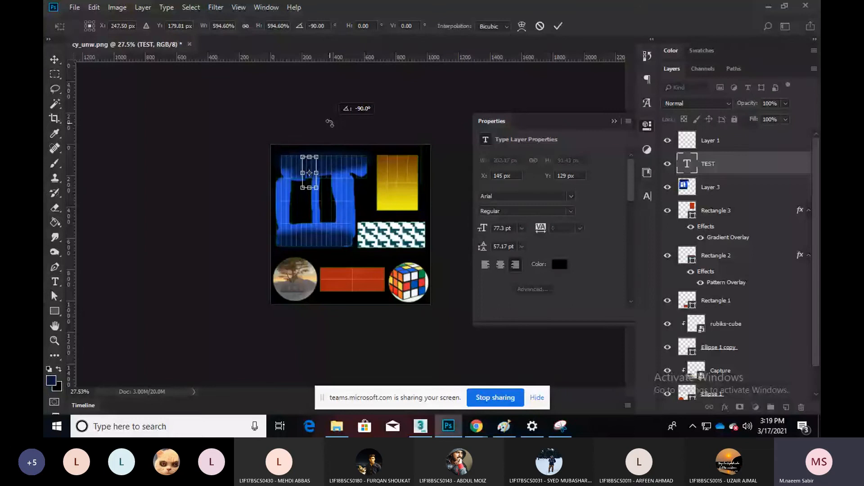
left_click_drag(309, 165, 286, 193)
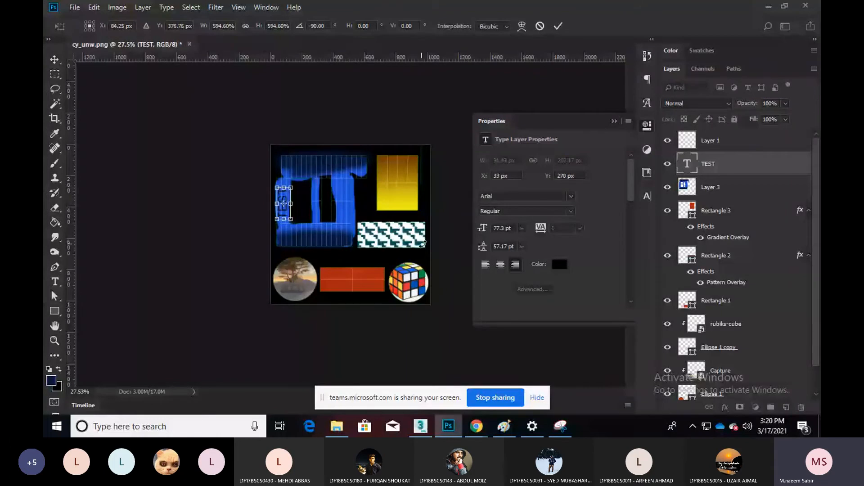
key("Return")
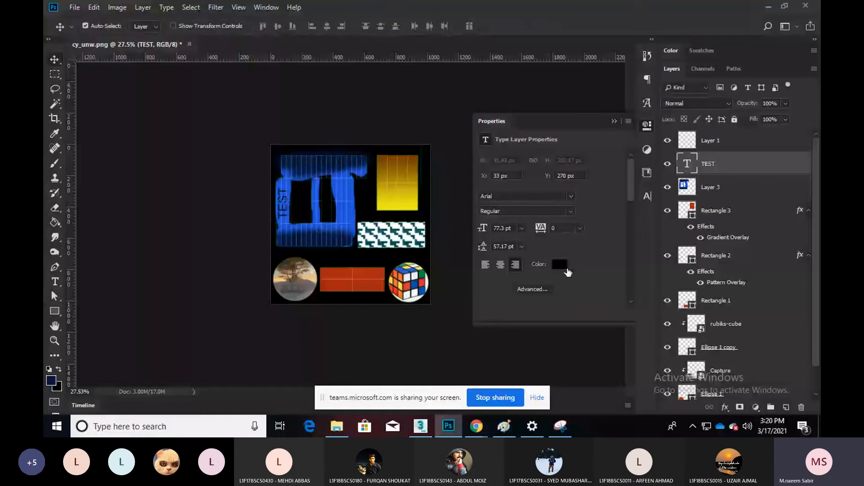
Colour the TEST text with yellow sampled from the yellow square and begin saving a copy
left_click(560, 265)
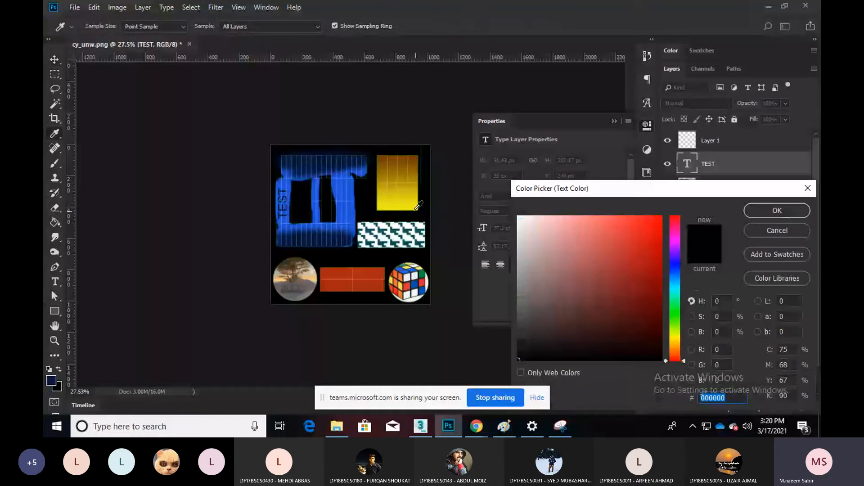
left_click(418, 206)
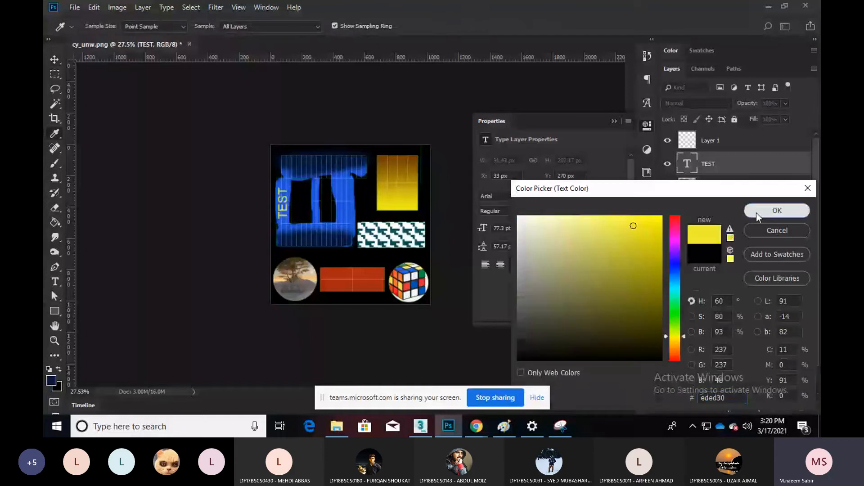
left_click(757, 216)
key("ctrl+s")
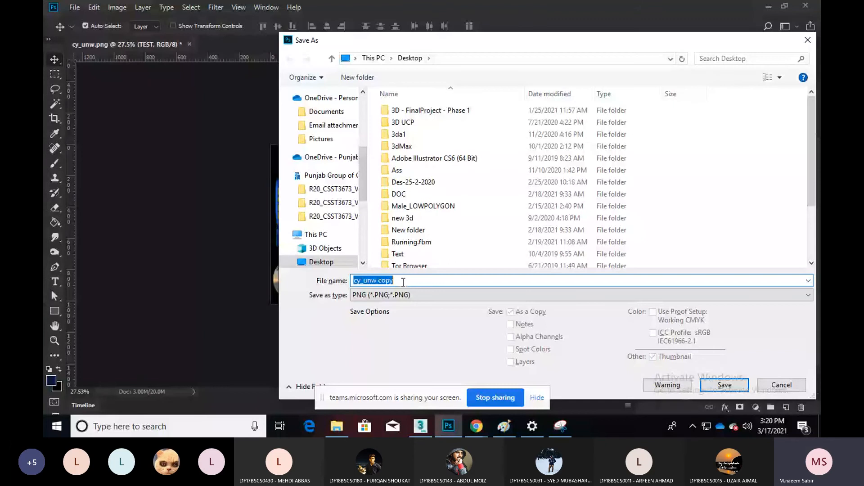
Choose JPEG format and overwrite the existing cy_unw_DUf.jpg on the Desktop
left_click(405, 295)
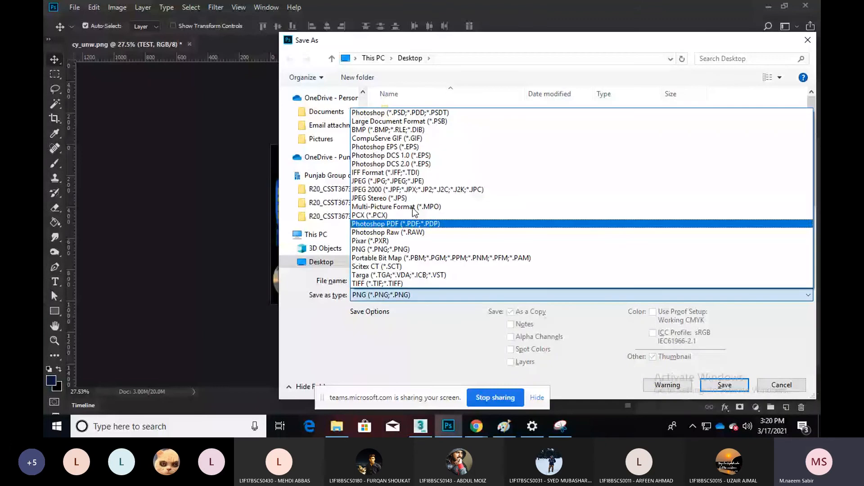
left_click(405, 181)
left_click(425, 196)
scroll(447, 206, "down", 4)
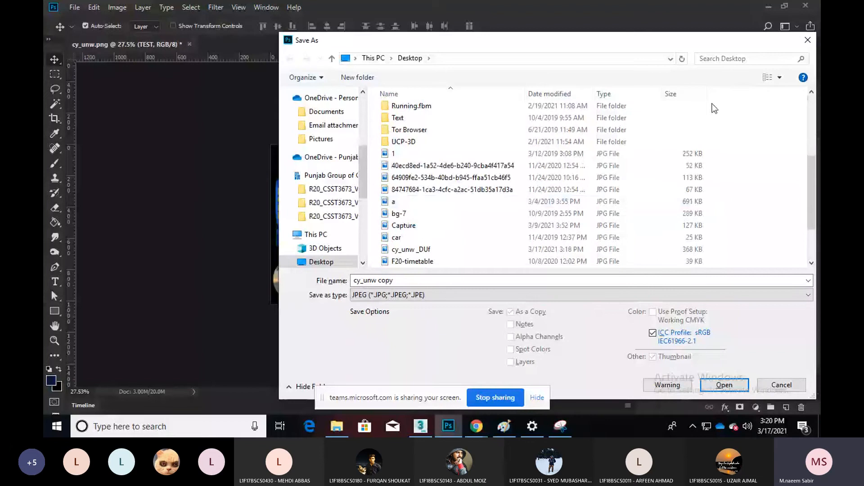
left_click(767, 78)
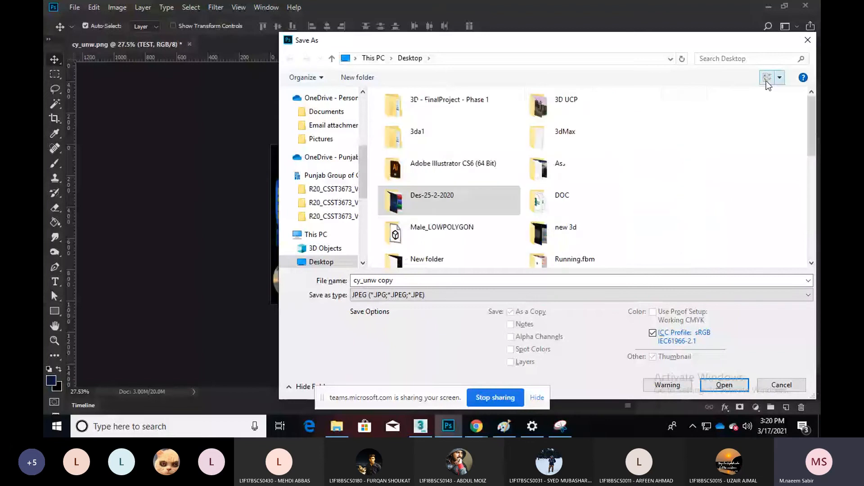
left_click(767, 83)
scroll(587, 209, "down", 5)
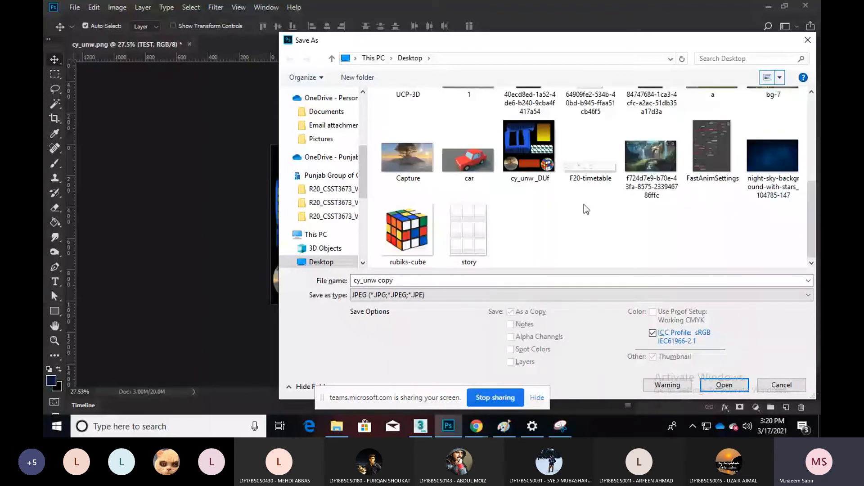
scroll(586, 209, "up", 1)
double_click(537, 206)
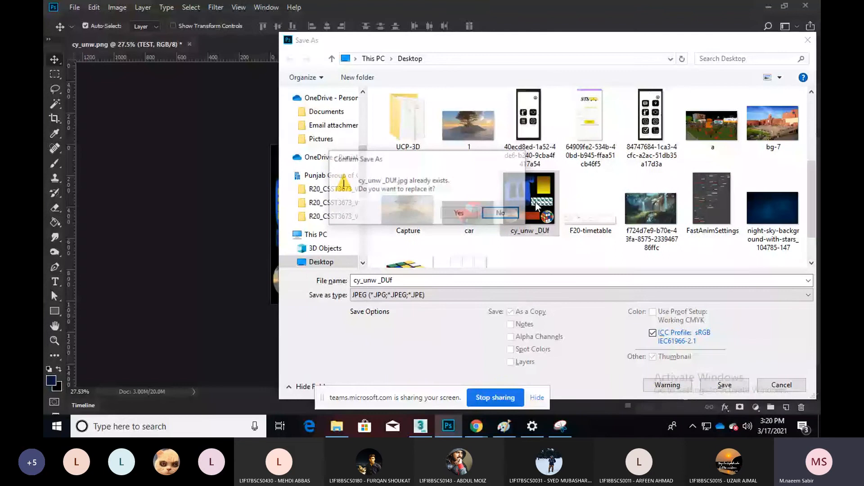
left_click(458, 212)
Accept the JPEG options, then select Cylinder001 and orbit and zoom onto its TEST side
key("Return")
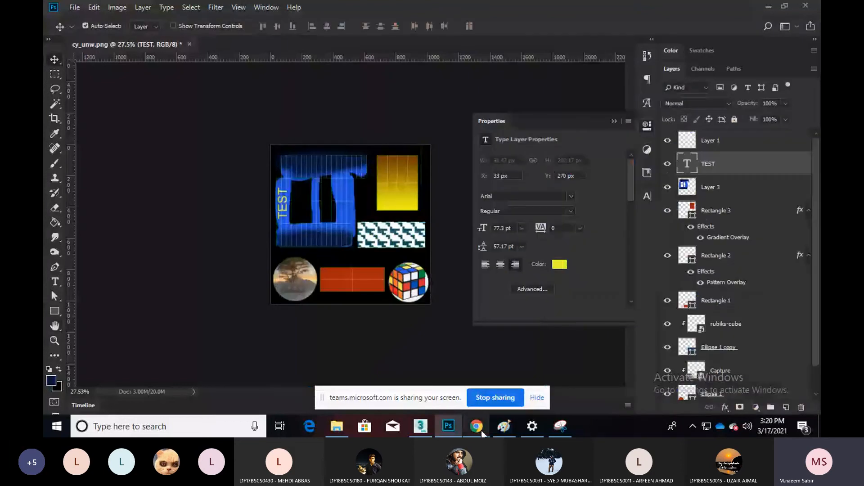
left_click(421, 427)
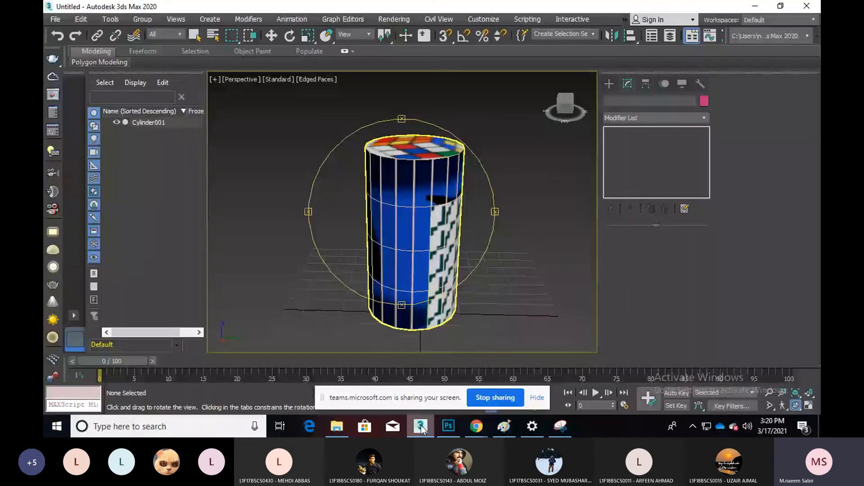
left_click_drag(419, 252, 385, 233)
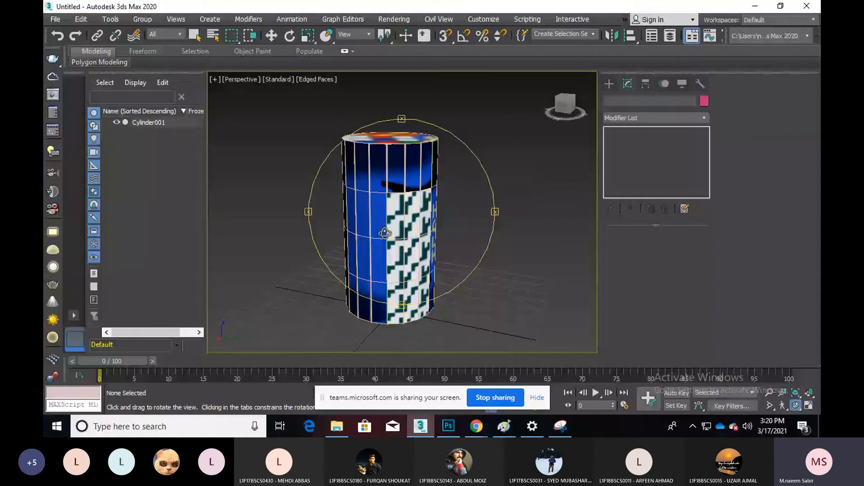
right_click(385, 233)
left_click(385, 233)
scroll(317, 233, "down", 3)
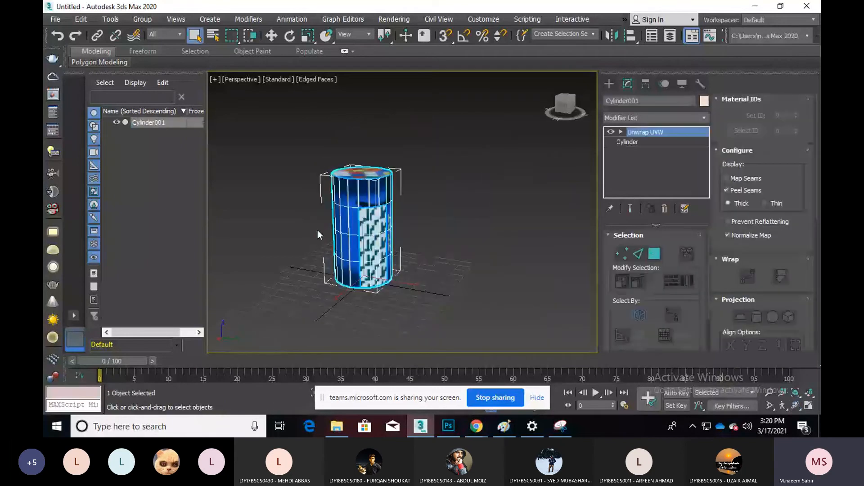
key("ctrl+r")
left_click_drag(397, 245, 373, 256)
right_click(372, 255)
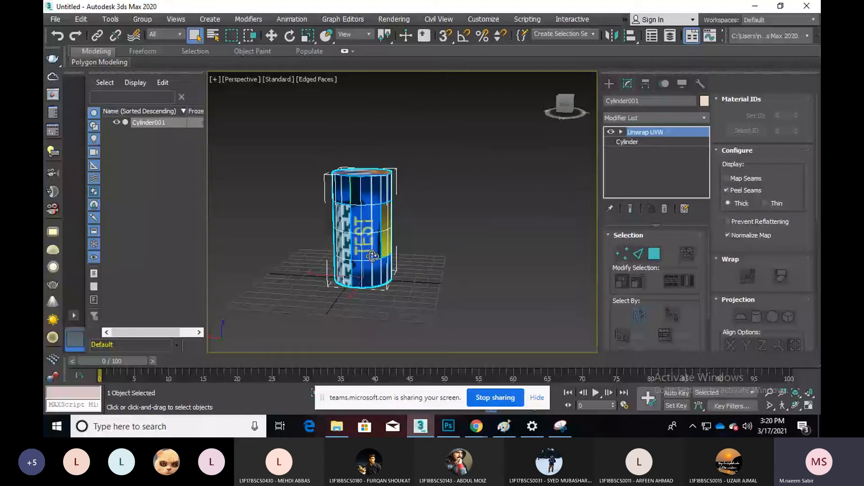
scroll(373, 256, "up", 5)
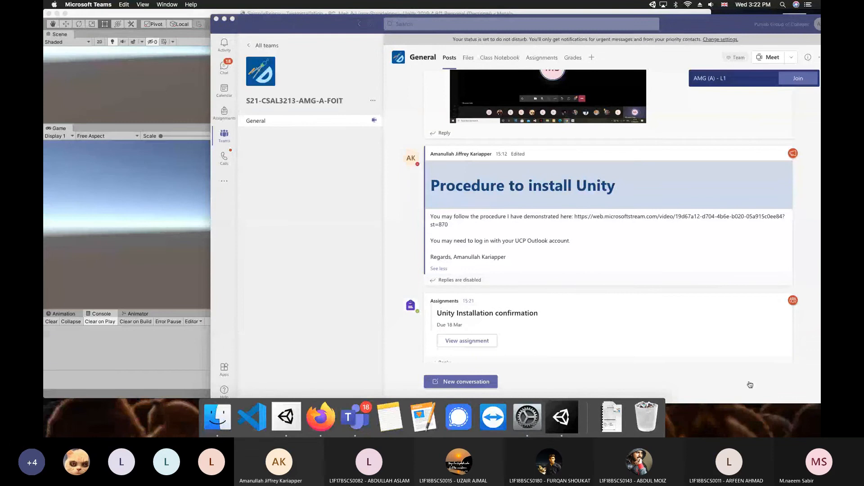
Reposition the Teams window and make it taller
left_click(240, 29)
left_click_drag(215, 18, 388, 150)
left_click_drag(467, 170, 375, 102)
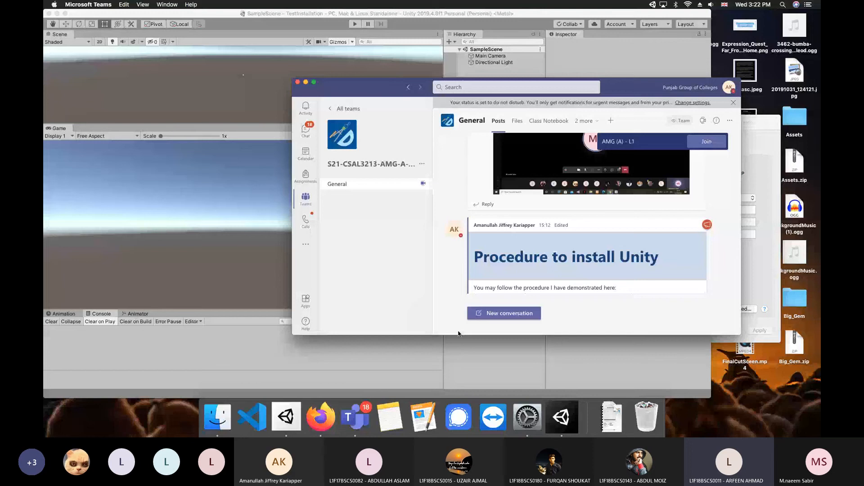
left_click_drag(458, 334, 459, 376)
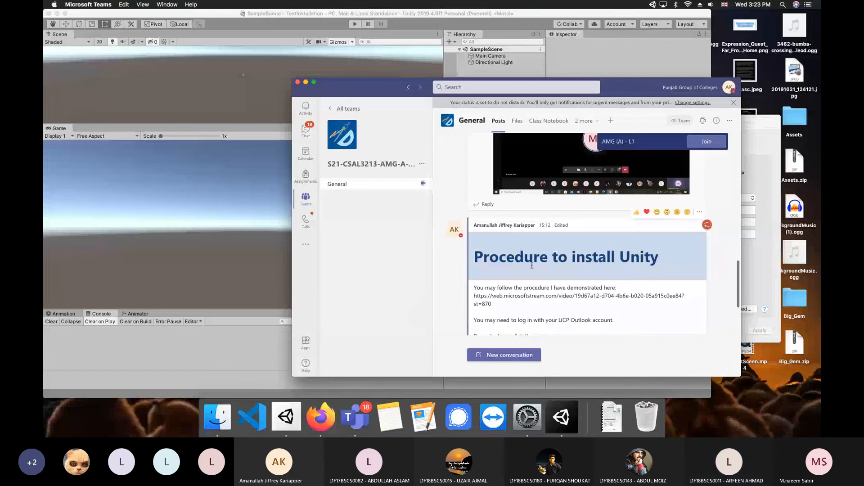
Scroll the General channel to the Unity install post and select its video link
scroll(532, 265, "down", 5)
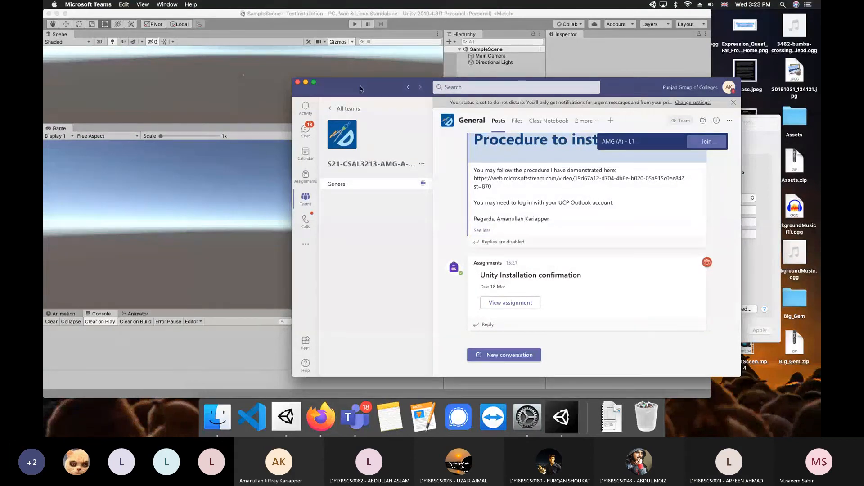
left_click_drag(360, 88, 221, 93)
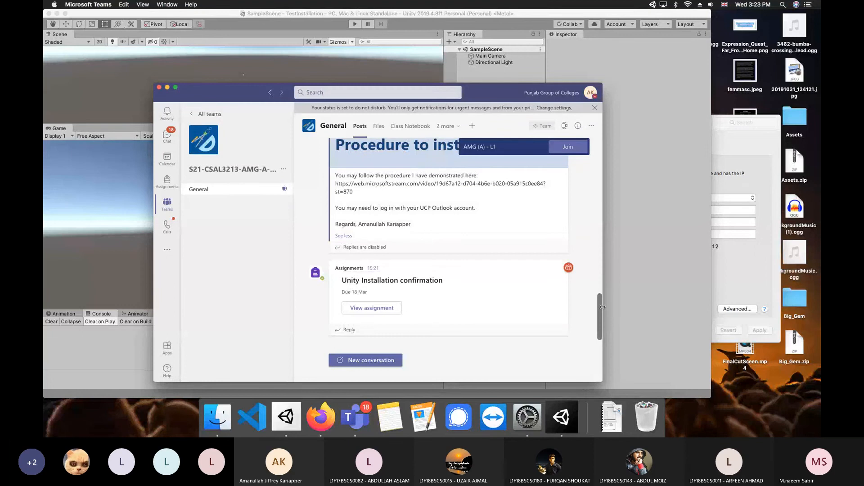
scroll(599, 307, "up", 3)
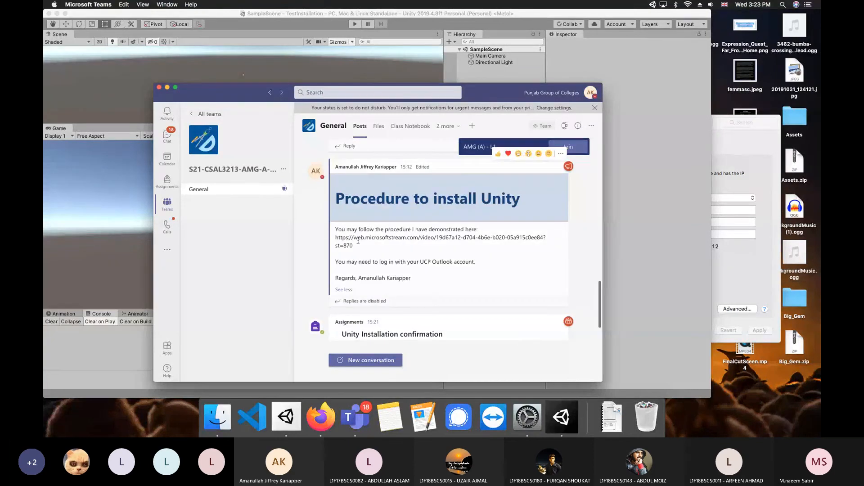
left_click_drag(354, 246, 338, 240)
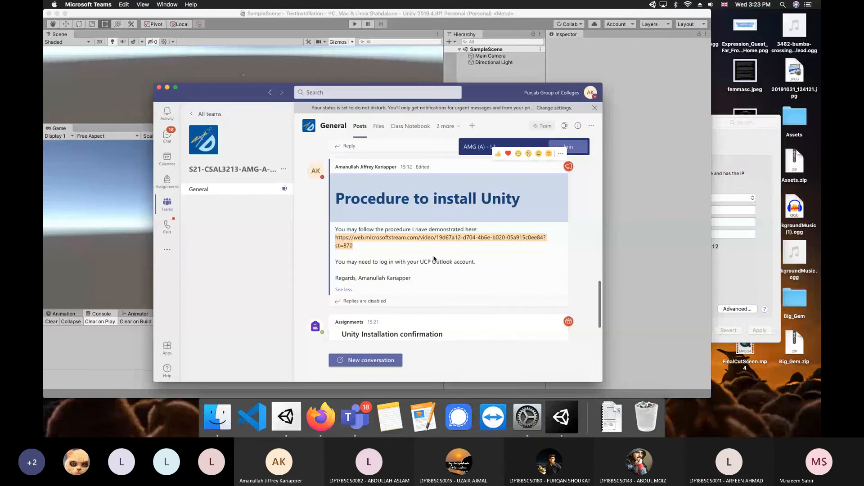
scroll(507, 259, "up", 1)
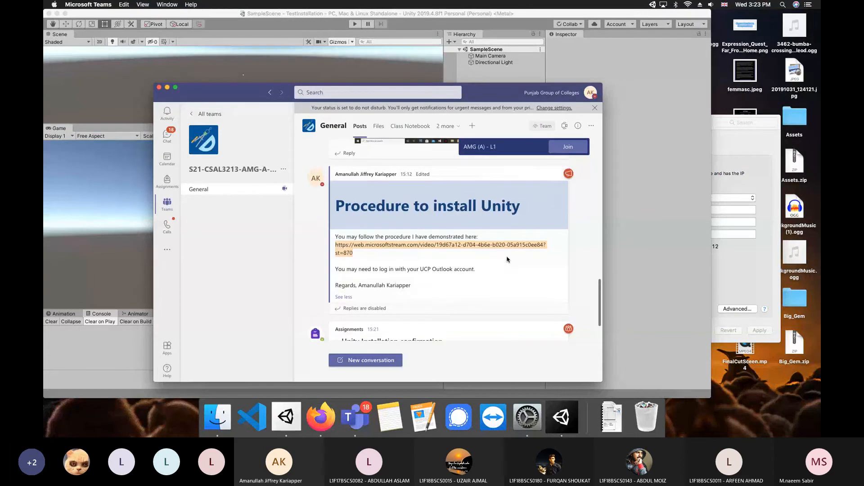
scroll(507, 259, "down", 3)
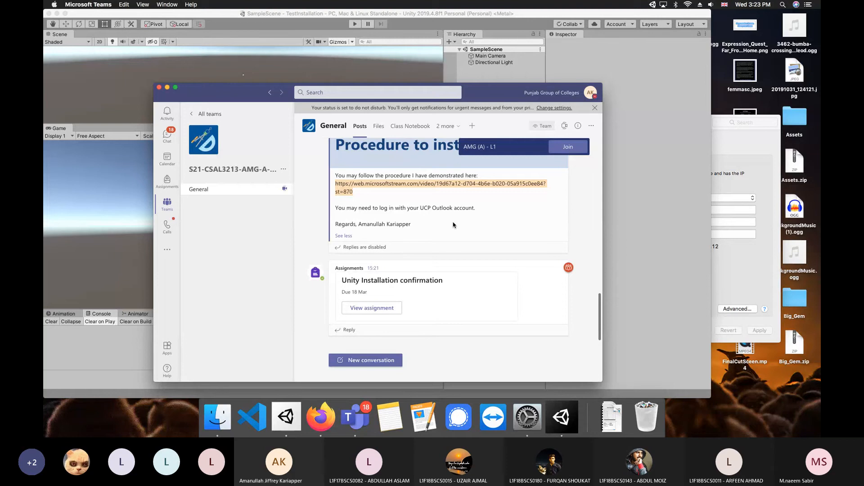
Start a new Unity Hub project named 'Testing Installation', cancel it, and bring up the TestInstallation editor
left_click(285, 417)
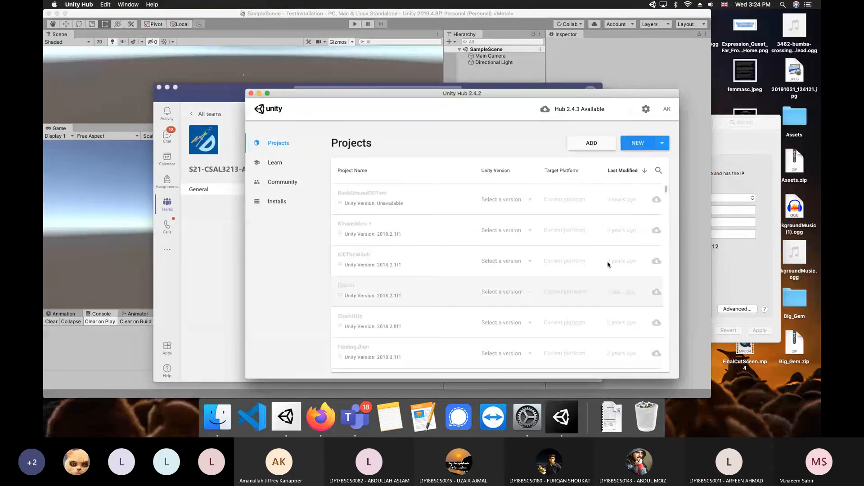
left_click(641, 149)
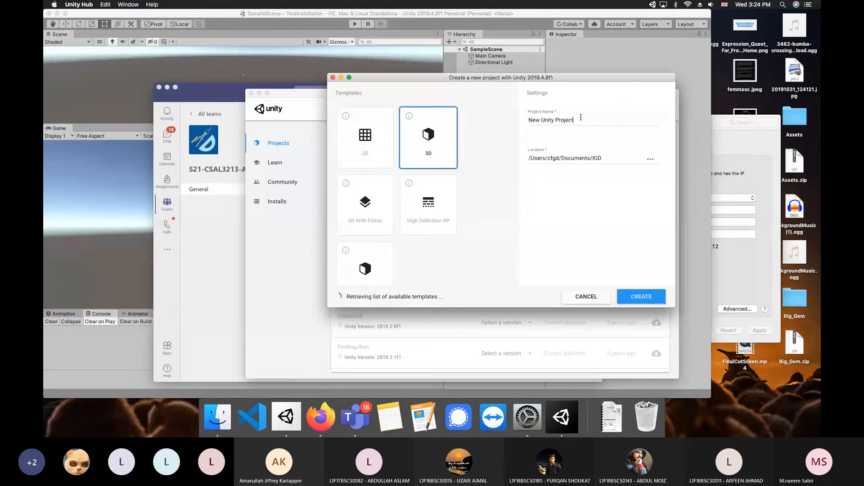
left_click(558, 120)
left_click_drag(576, 119, 525, 118)
type("Te")
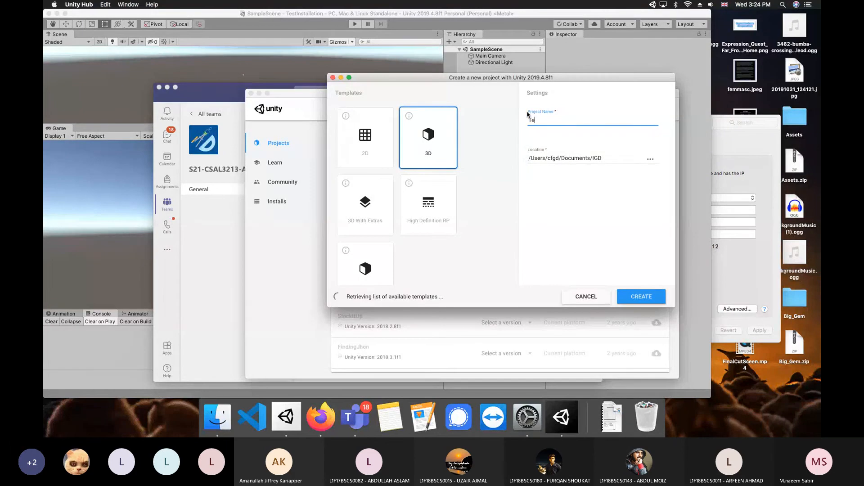
type("sting Installation")
left_click(585, 296)
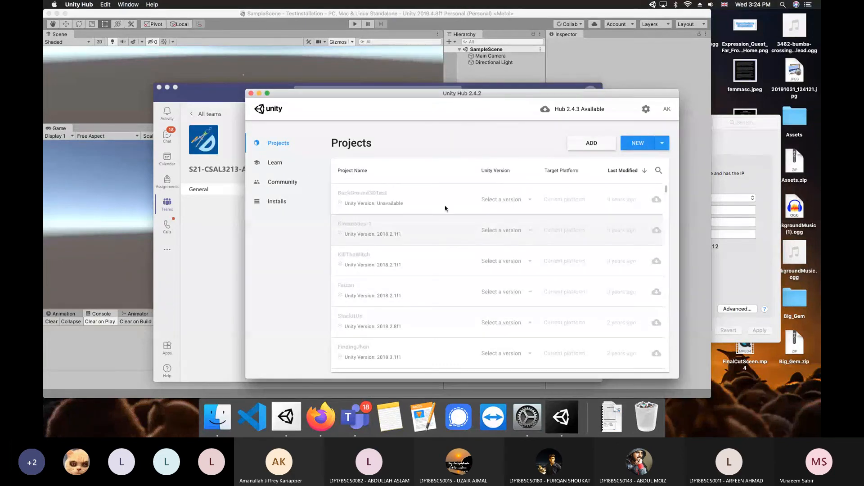
left_click(183, 72)
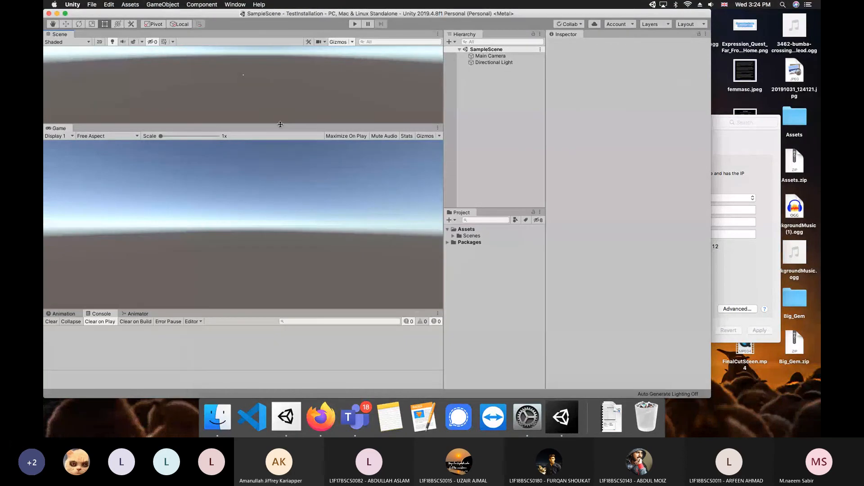
Lower the Scene/Game splitter so the Scene view is taller and the Game view smaller
left_click_drag(280, 124, 276, 166)
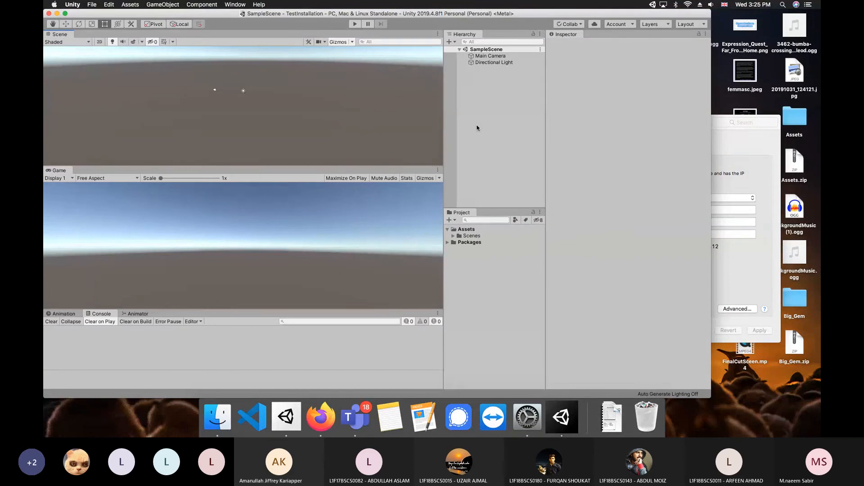
right_click(480, 109)
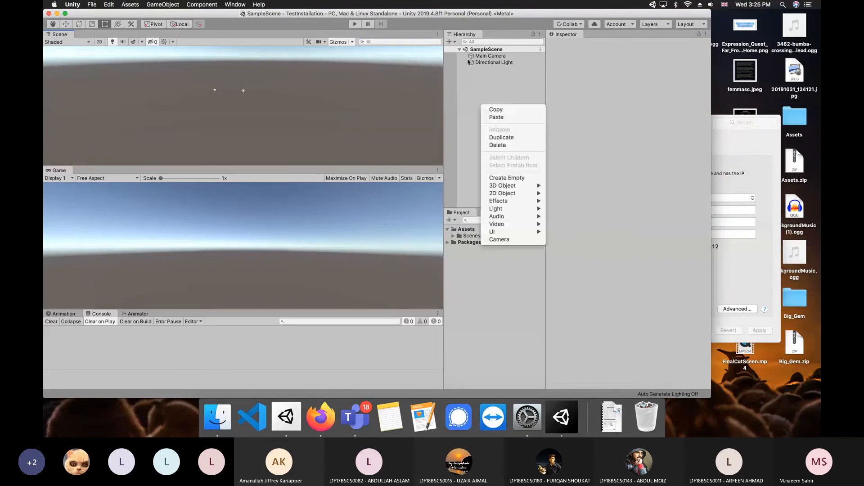
left_click(469, 80)
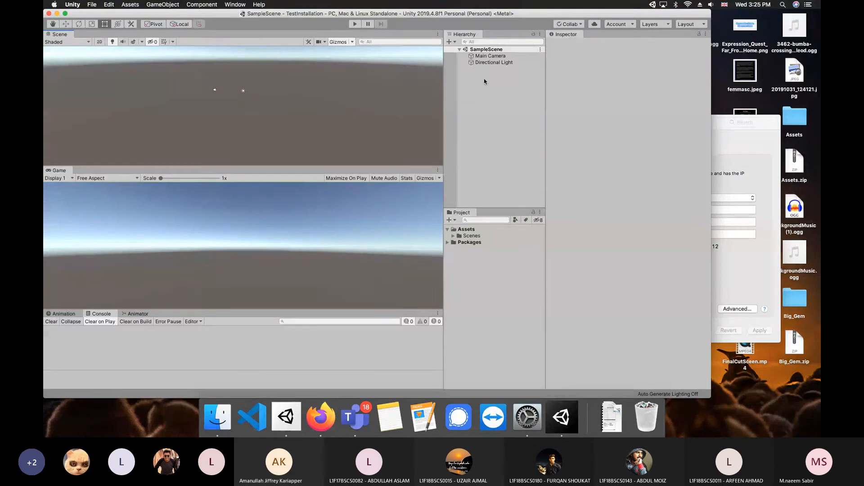
left_click(494, 58)
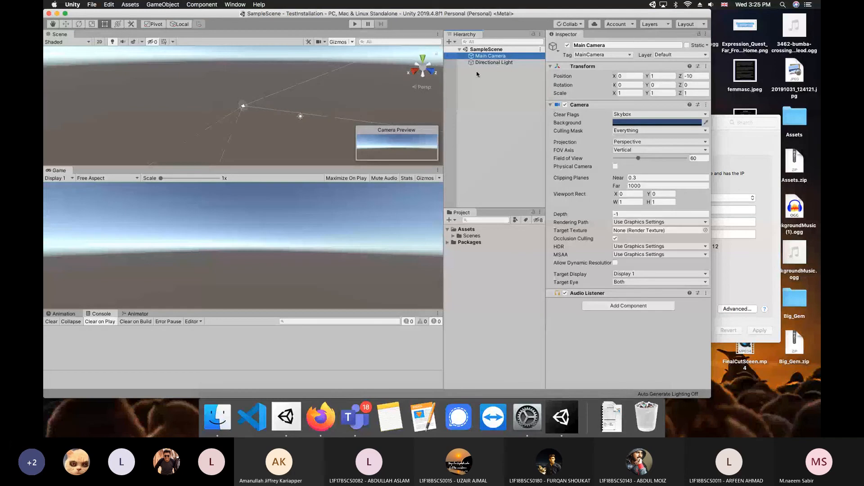
left_click(485, 63)
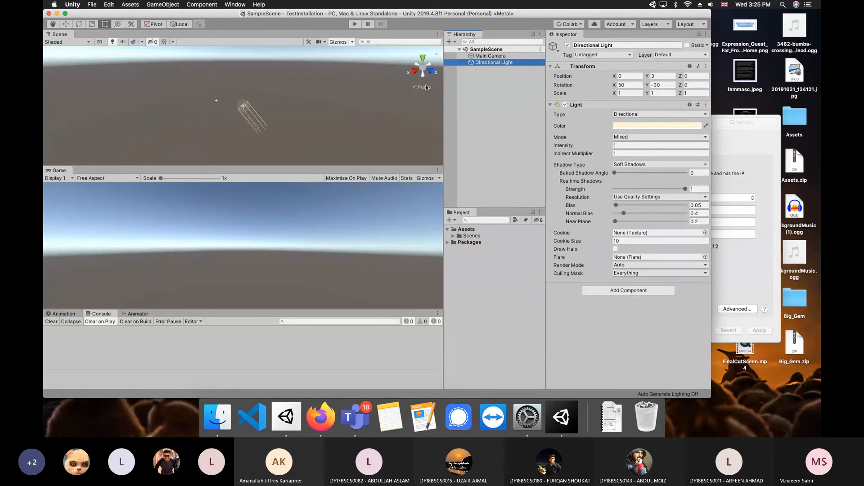
left_click_drag(648, 85, 765, 117)
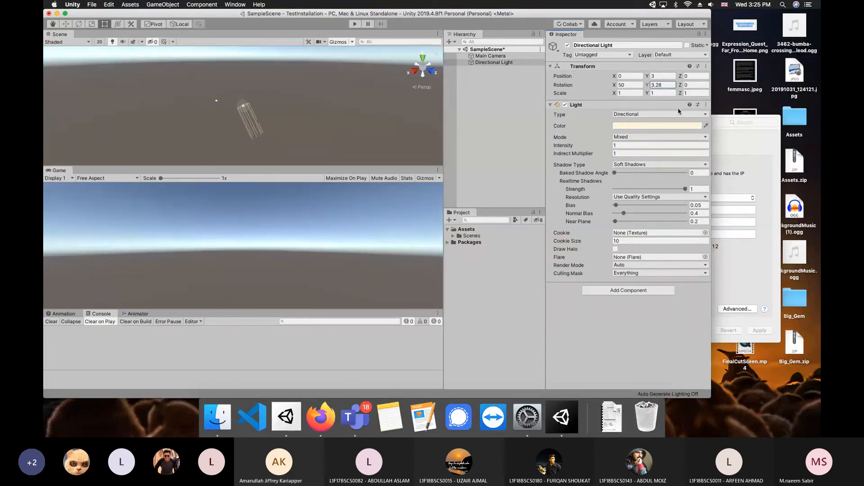
left_click(668, 85)
type("-30")
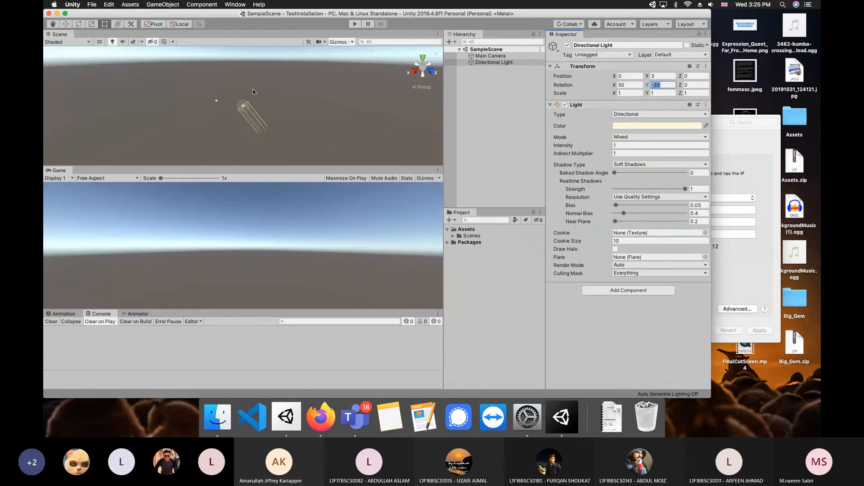
left_click(476, 95)
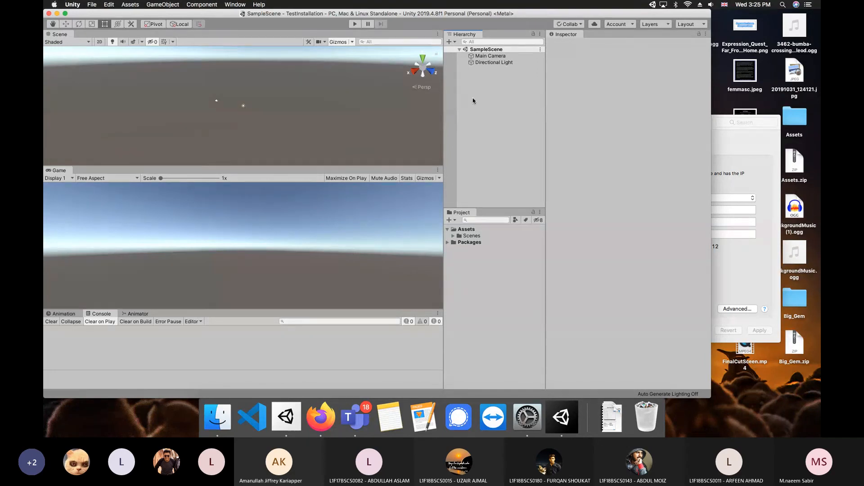
Add a 3D Cube to the scene from the Hierarchy's right-click menu
right_click(476, 79)
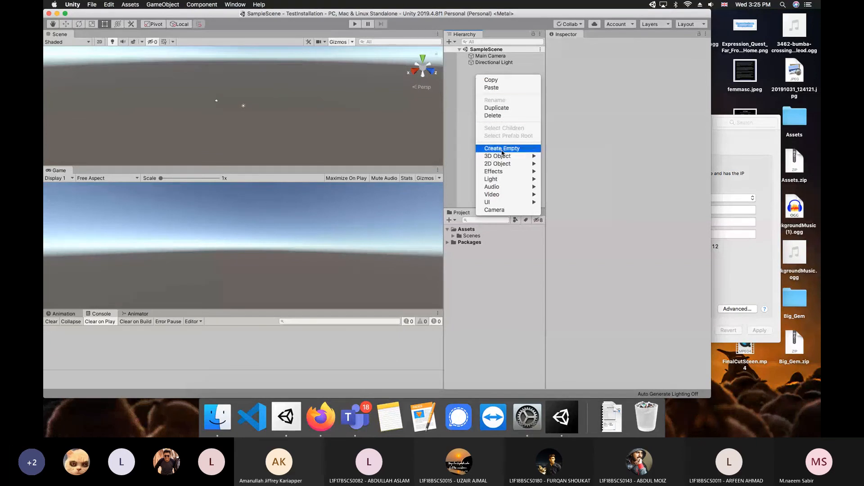
mouse_move(501, 156)
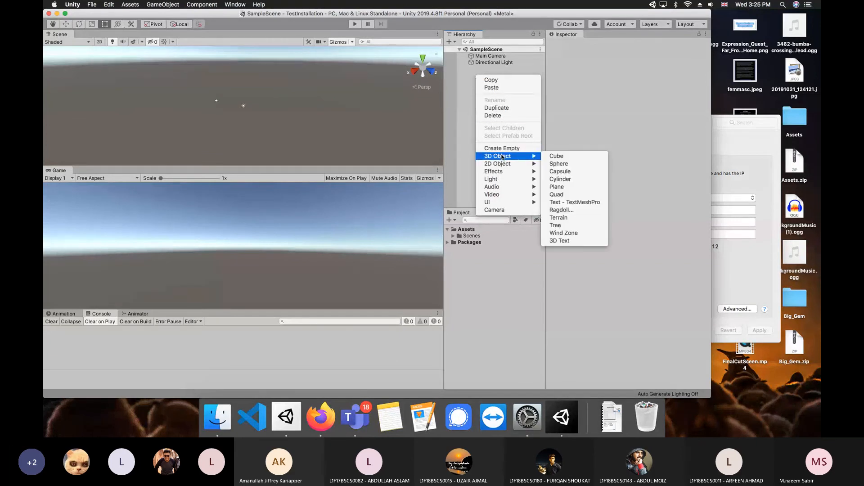
left_click(554, 156)
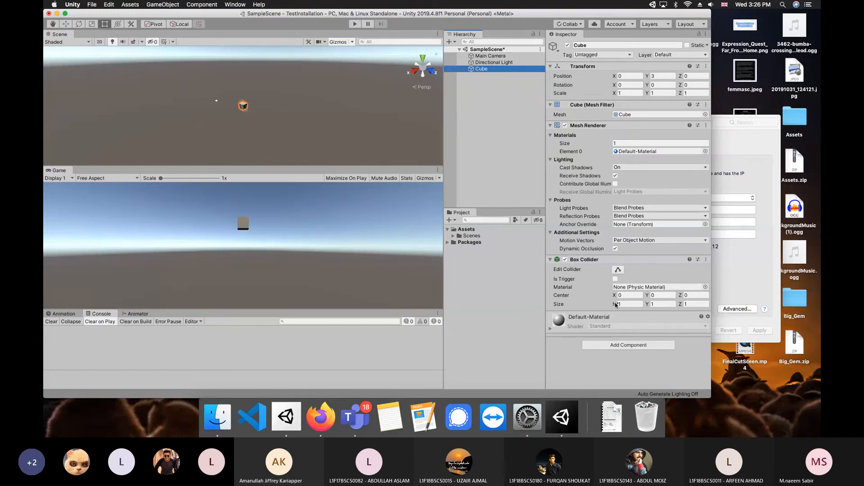
Create a new script named testScript on the Cube, then quit the Network settings window
left_click(618, 346)
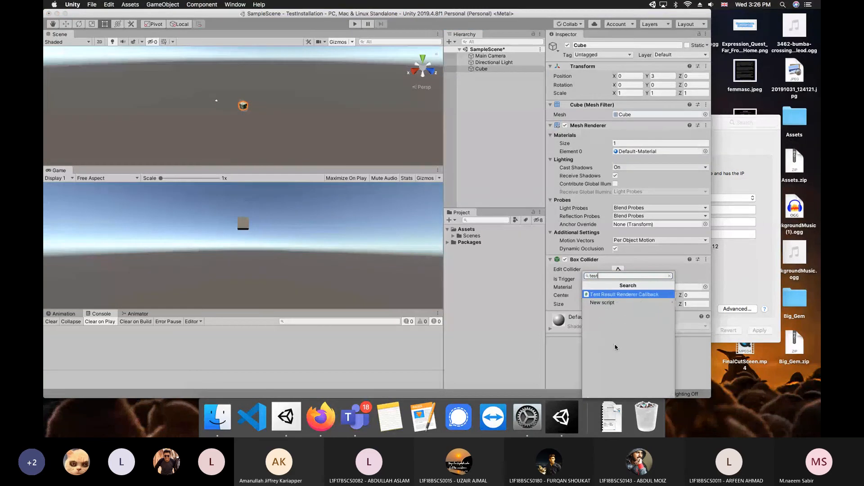
type("testScript")
key("Return")
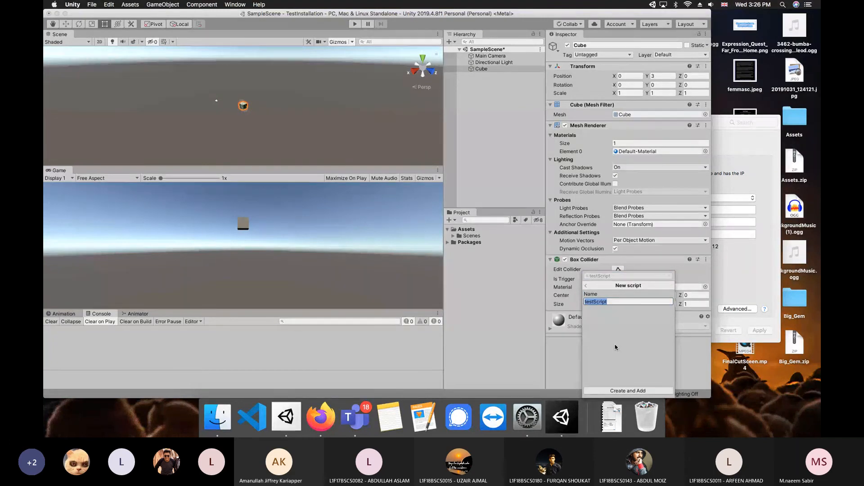
left_click(617, 391)
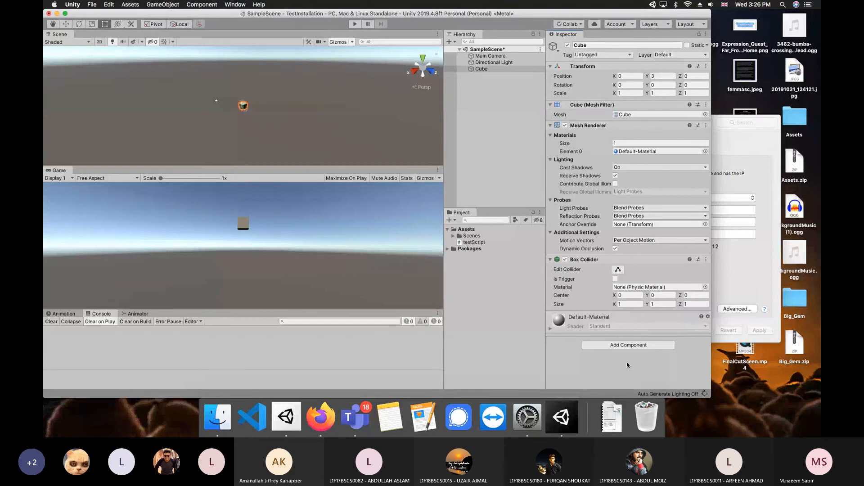
left_click(765, 321)
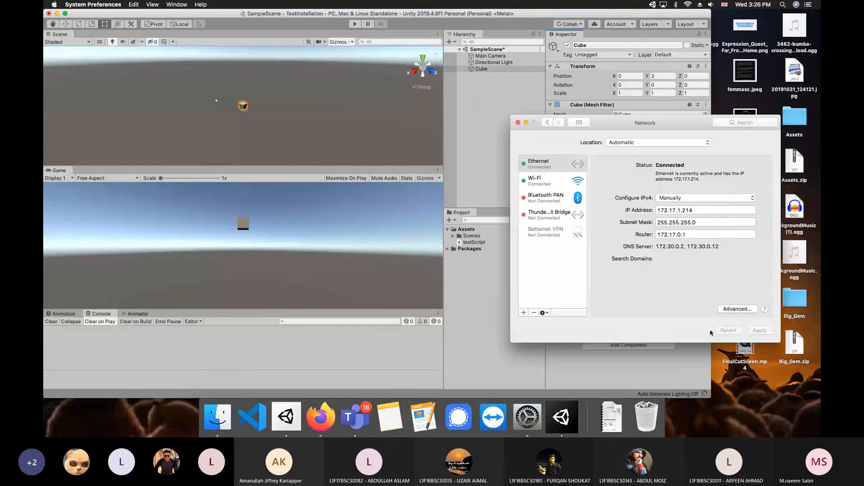
key("super+q")
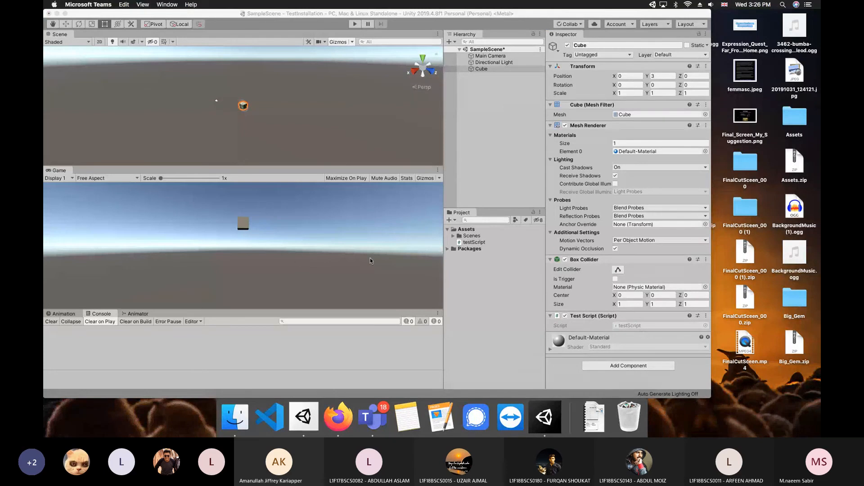
Save the current Unity scene via File > Save
left_click(214, 13)
left_click(87, 5)
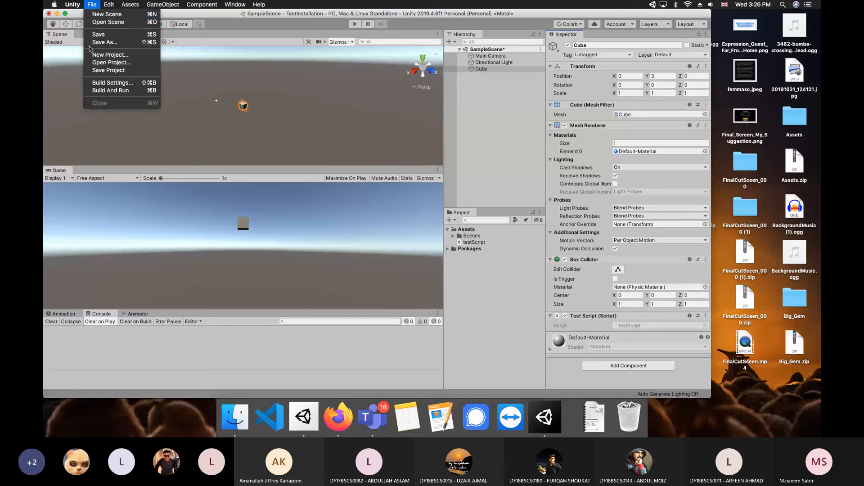
left_click(97, 37)
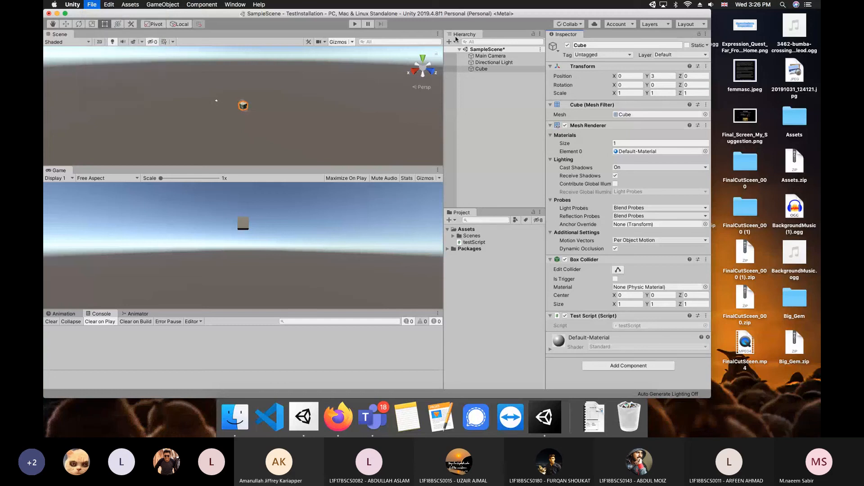
Enter Play mode and swing the Directional Light's Y rotation to change the cube's shading
left_click(354, 24)
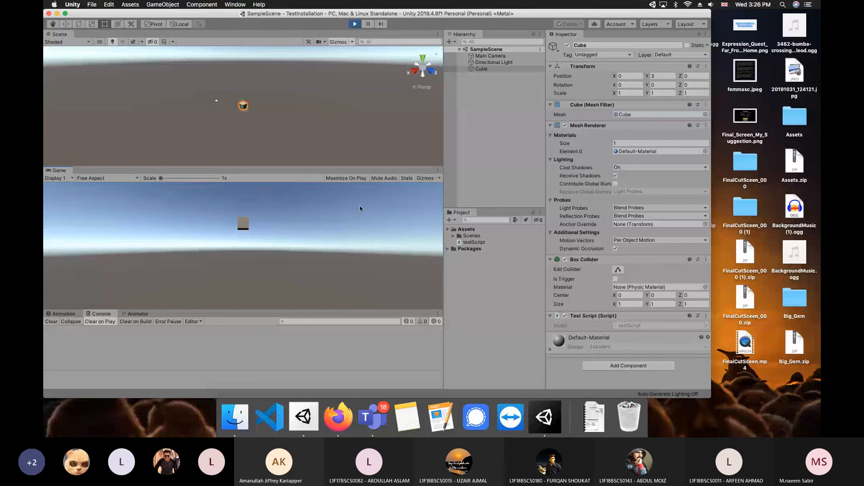
left_click(494, 62)
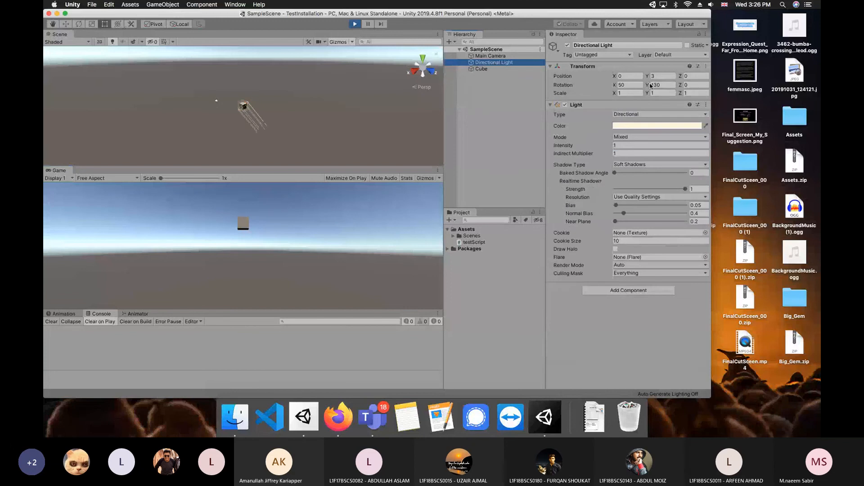
left_click_drag(647, 85, 251, 128)
left_click_drag(313, 130, 575, 141)
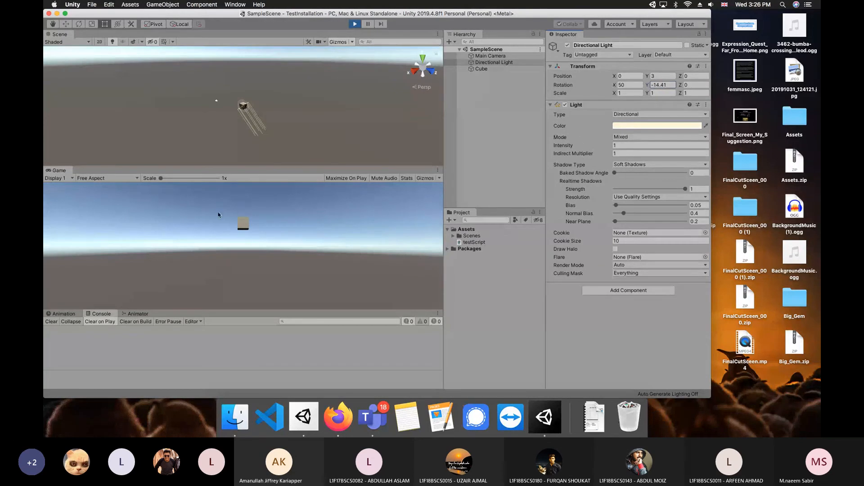
Try a light Y rotation of 37.2, revert it to -30, stop Play, and reselect the Cube
left_click(626, 85)
left_click(556, 87)
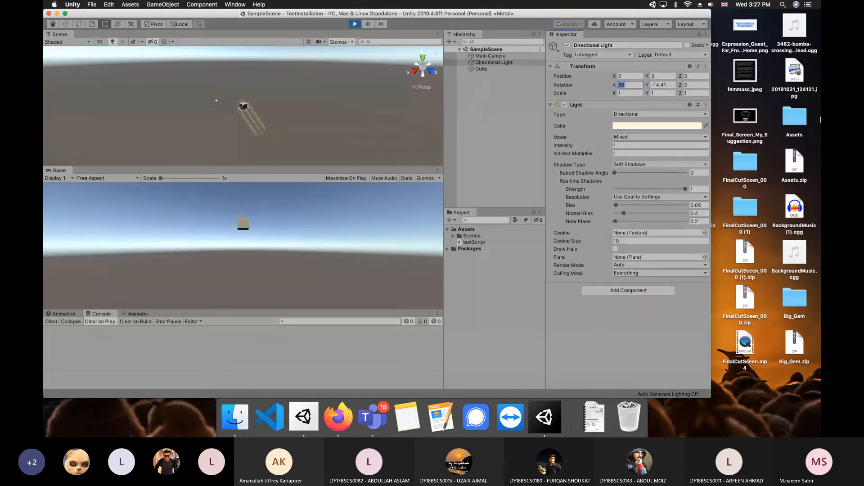
left_click(662, 85)
type("37.2")
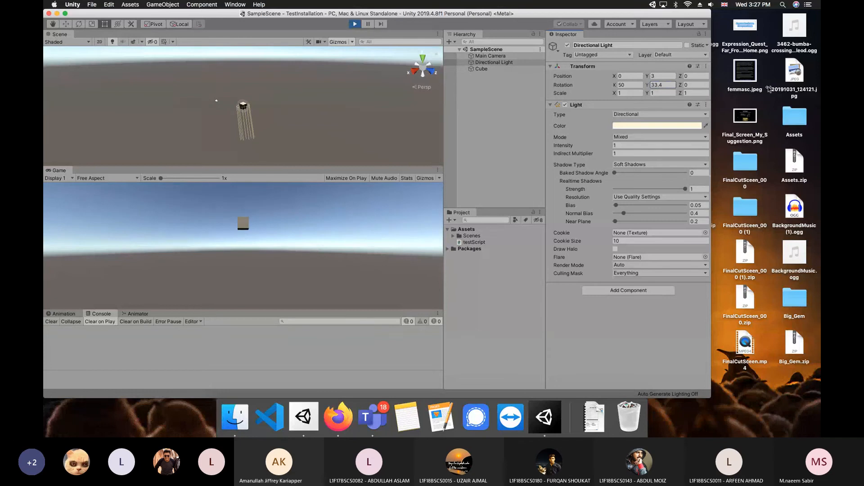
left_click_drag(777, 90, 328, 71)
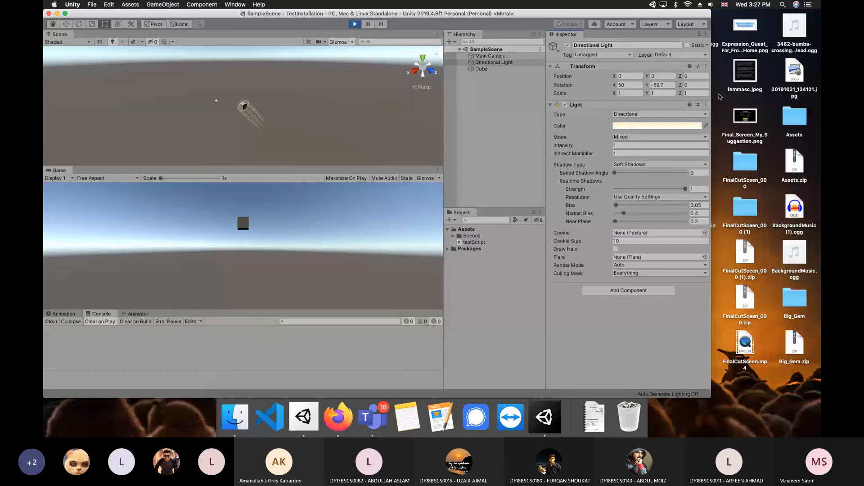
key("super+z")
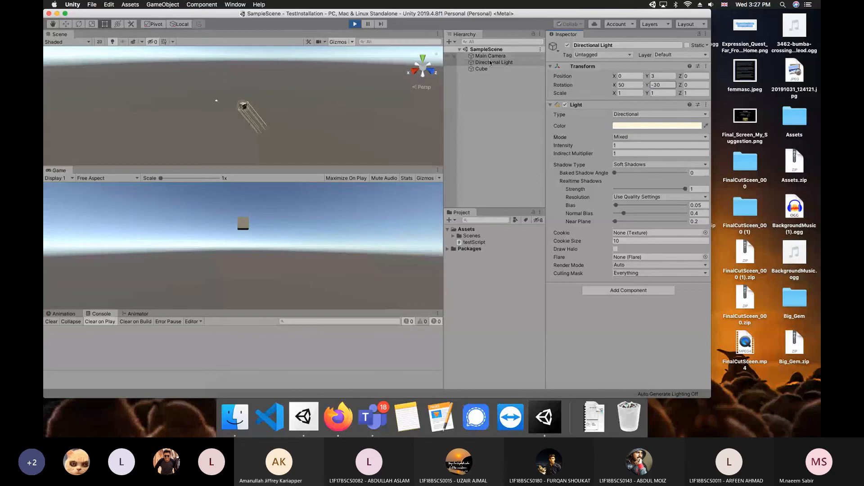
left_click(354, 24)
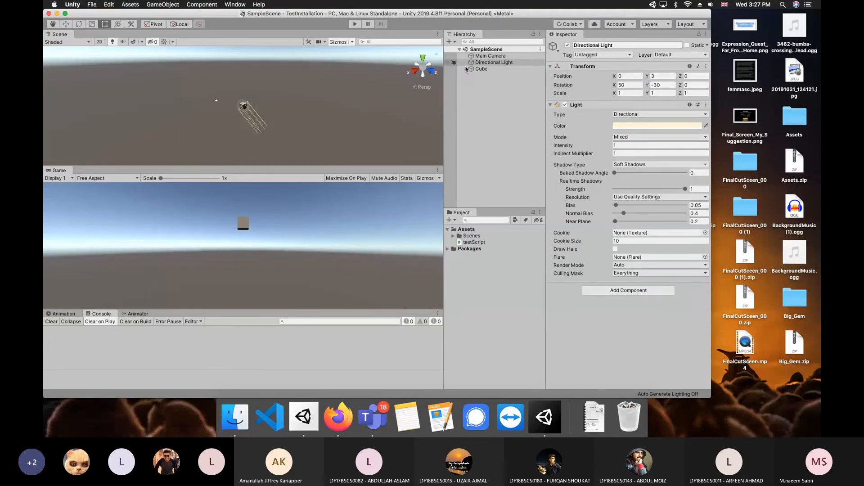
left_click(482, 69)
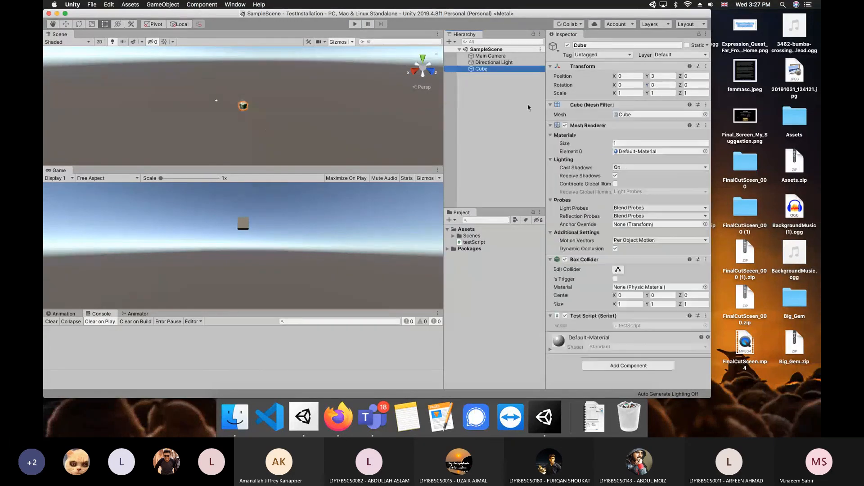
Open testScript from the Cube's Test Script component in Visual Studio Code
left_click(635, 326)
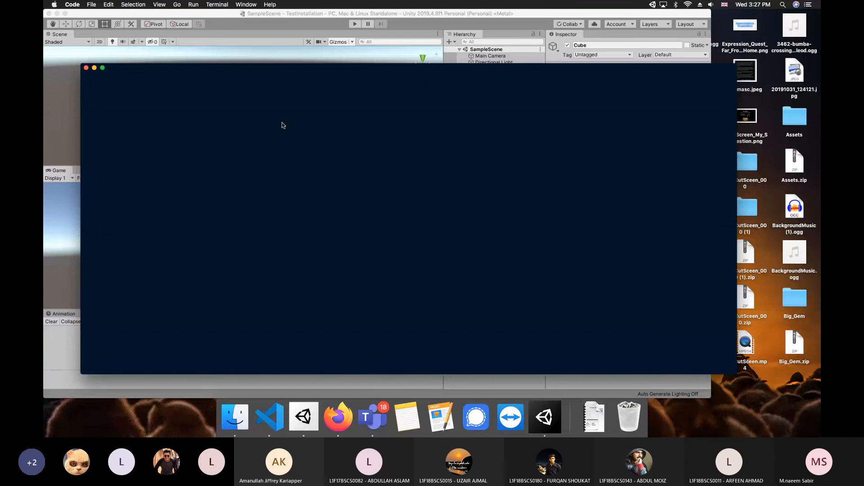
In Start(), add a Debug.Log printing 'My name is' followed by the author's name
left_click_drag(344, 73, 324, 70)
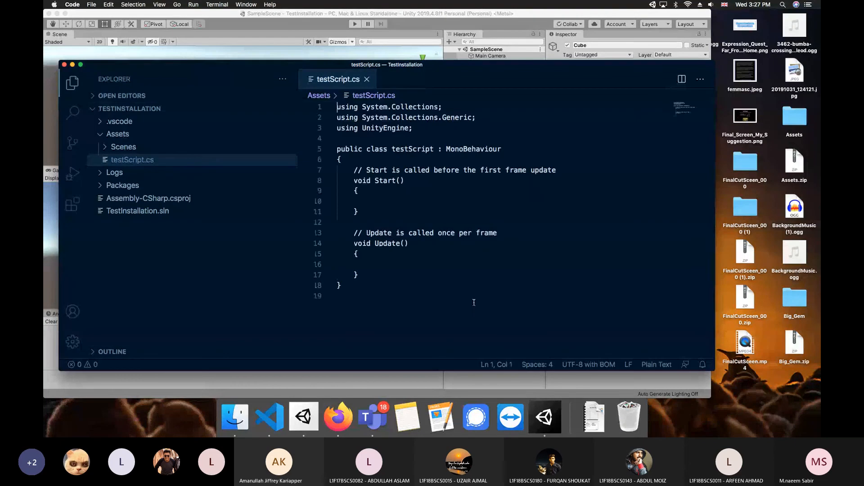
left_click(381, 205)
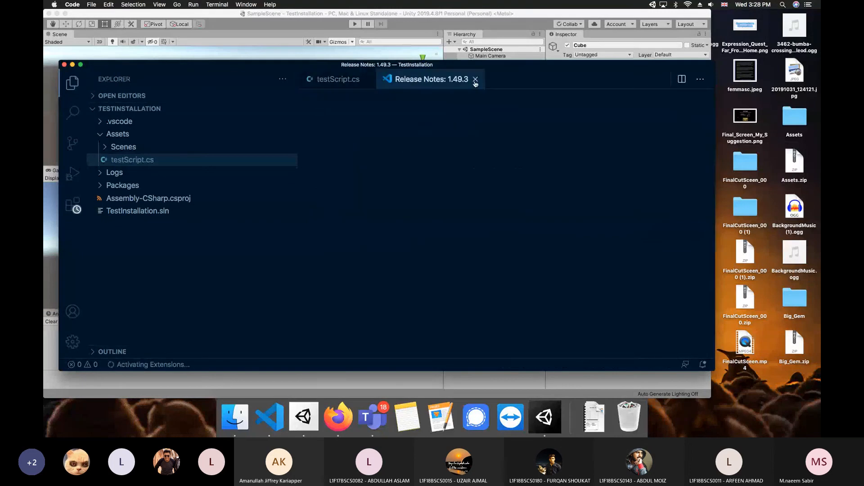
left_click(475, 79)
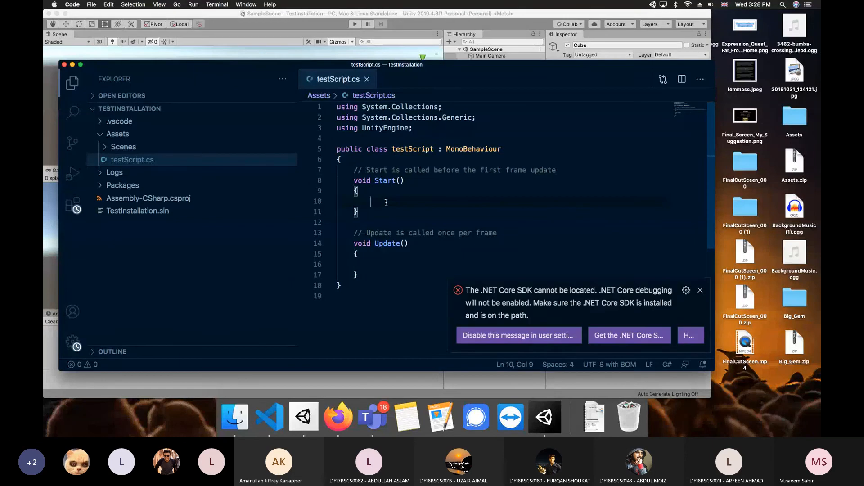
type("Debug")
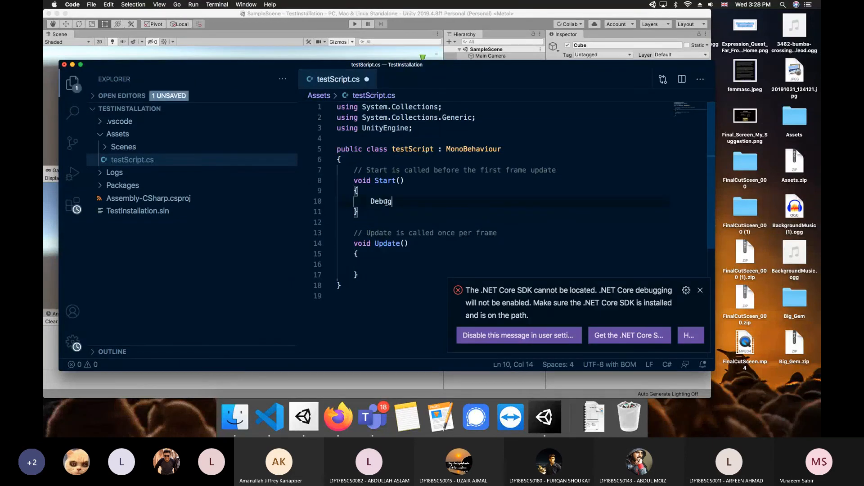
type(".Log")
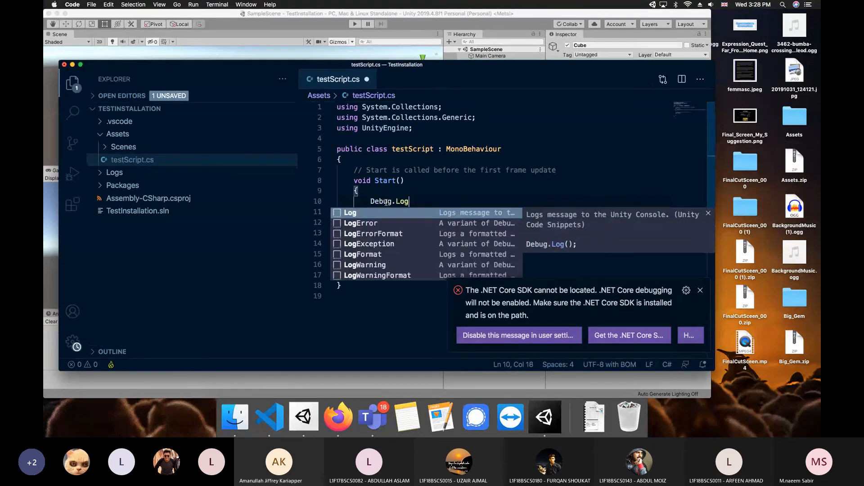
type("(\"\")")
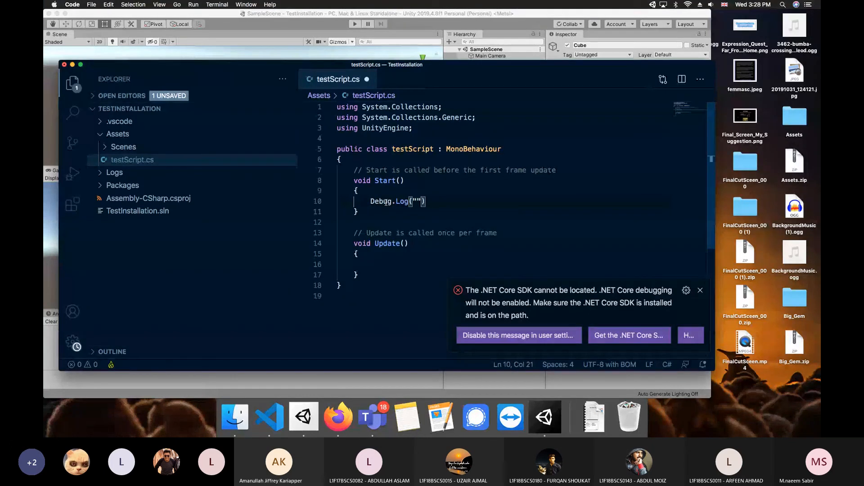
type(";")
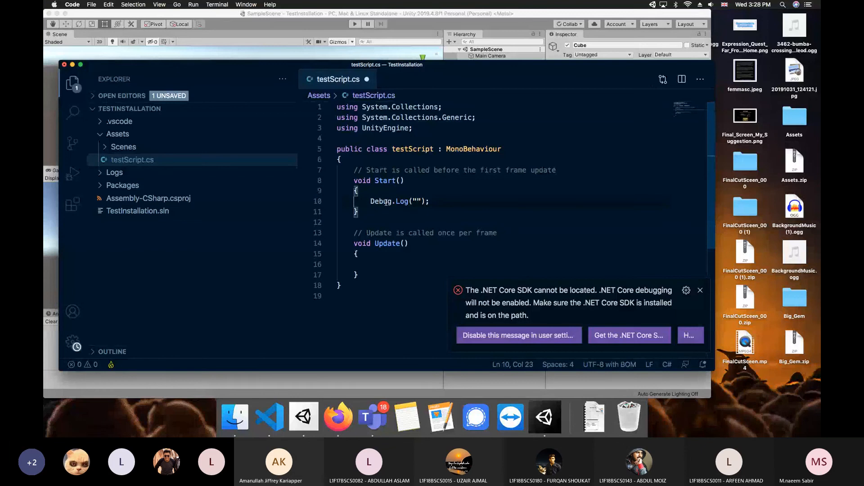
key("Left")
key("Left")
key("Left")
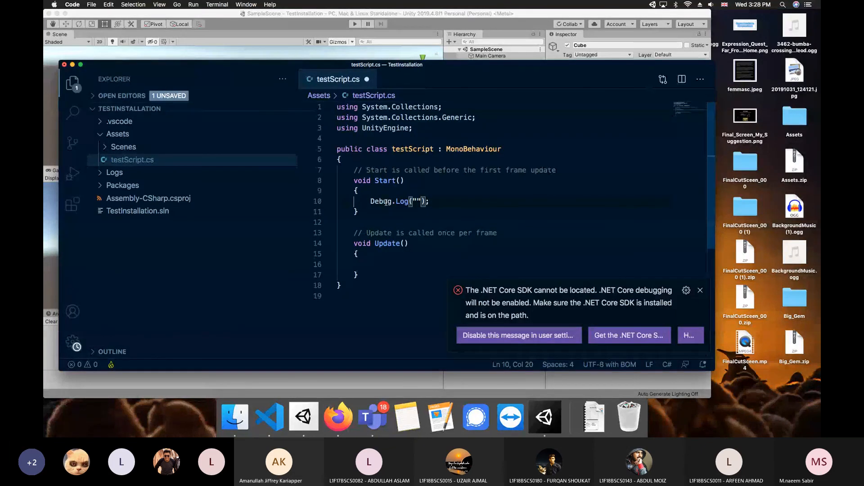
type("My name is ")
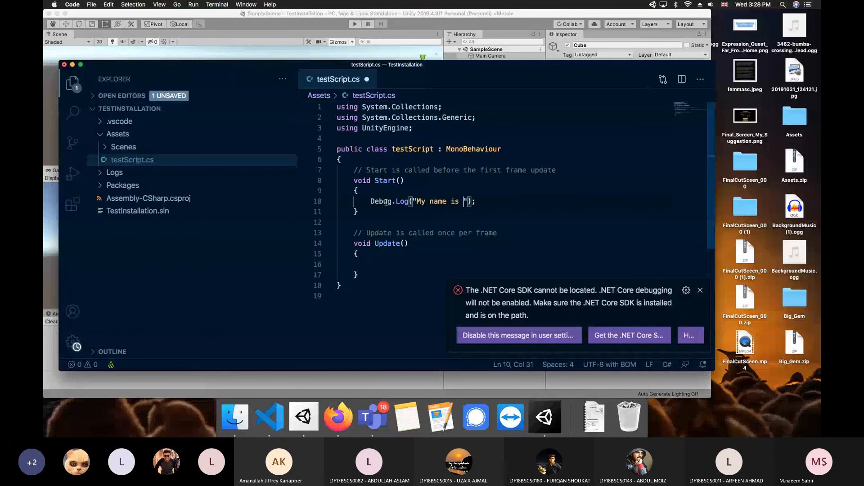
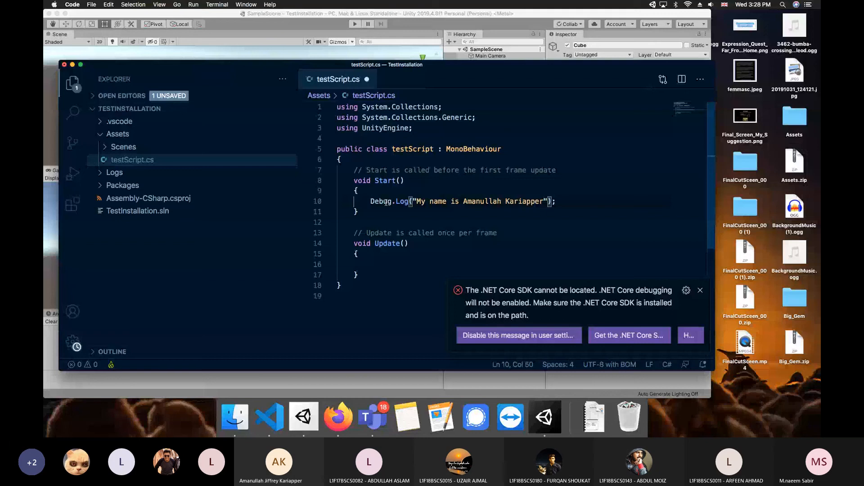
Duplicate that Debug.Log line into the Update method
key("super+Left")
key("super+Left")
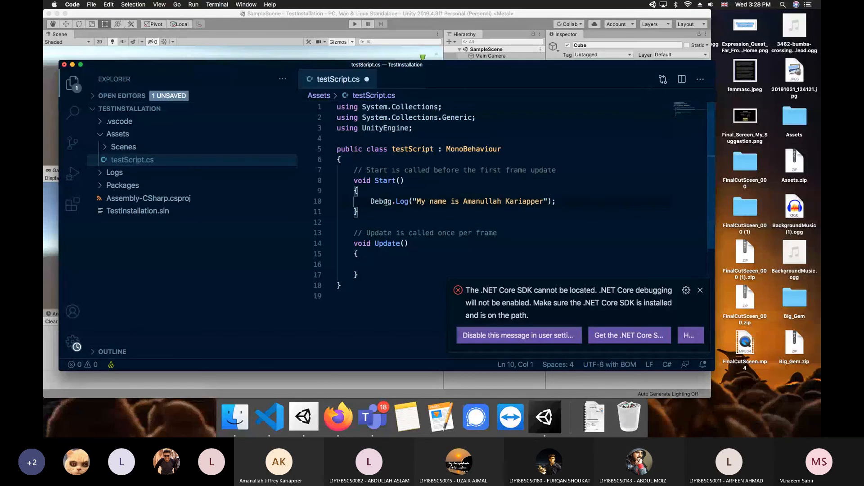
key("shift+Down")
key("super+c")
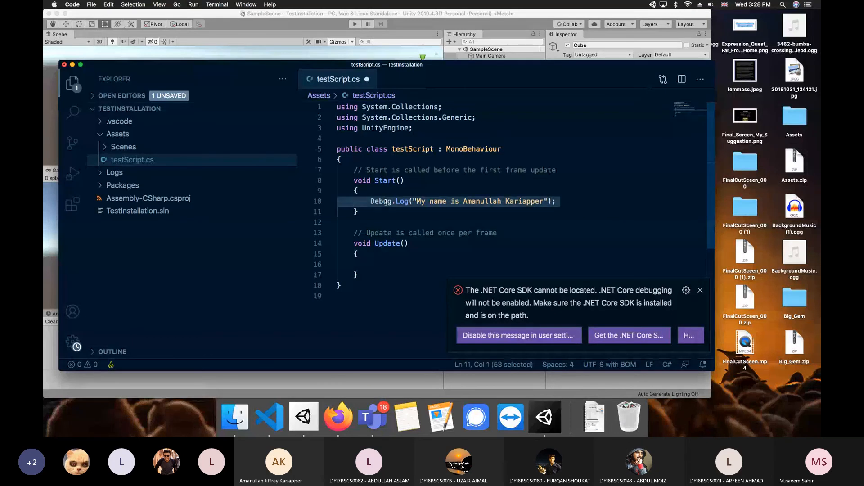
key("Down")
key("Down")
key("Down")
key("Down")
key("Down")
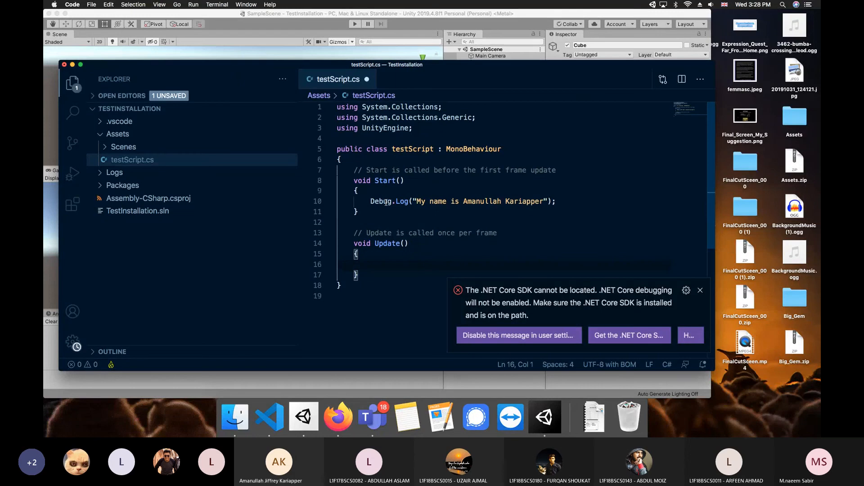
key("super+v")
Change the Update log message to 'My roll number is' followed by the student's roll number
key("BackSpace")
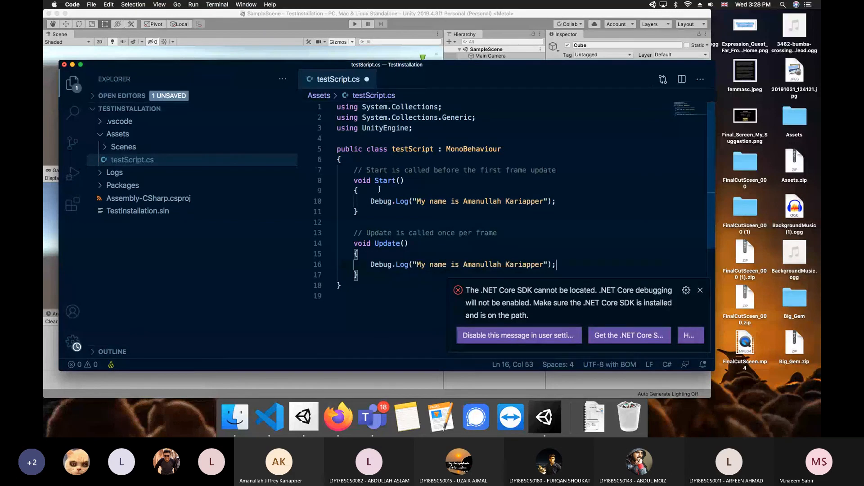
left_click(434, 264)
type("rol")
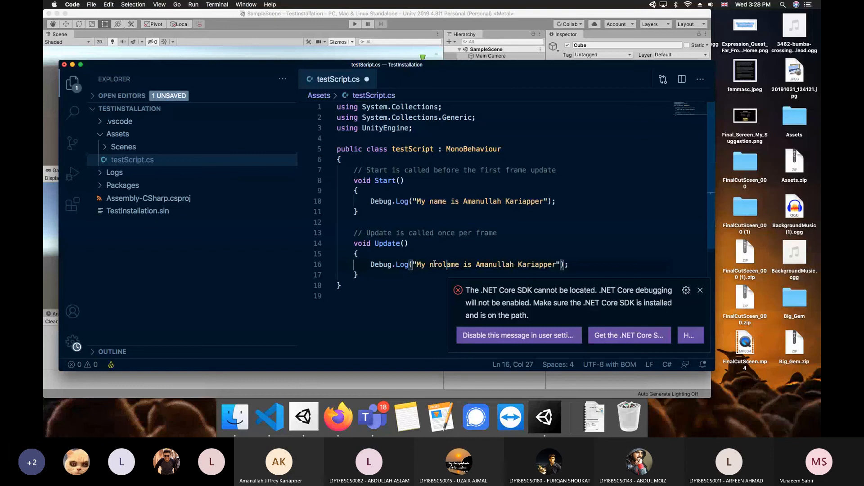
type("l number")
key("shift+End")
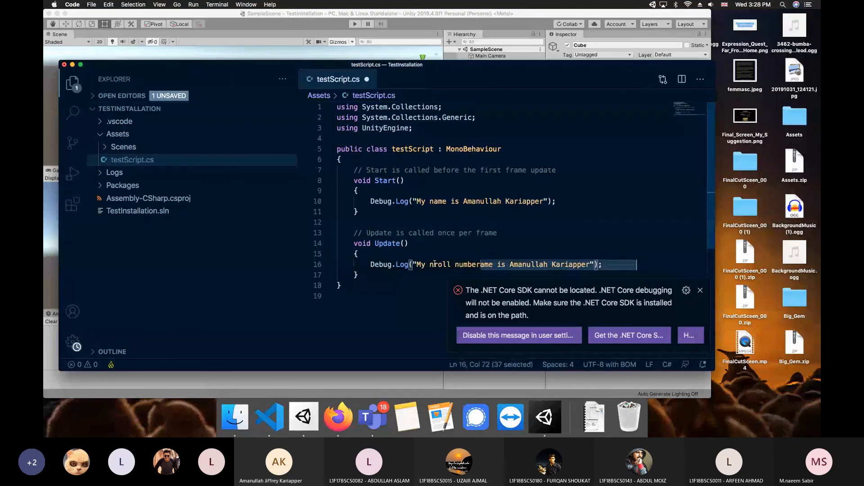
key("shift+Home")
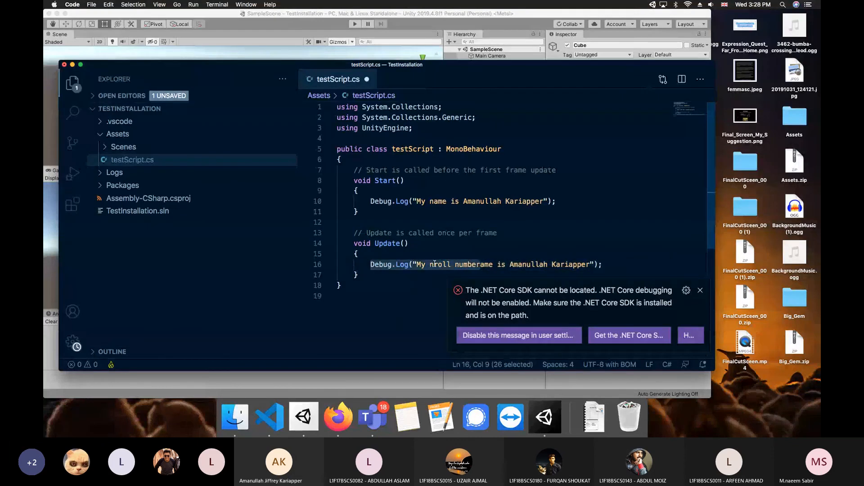
key("shift+Right")
key("shift+Right")
key("shift+Right")
key("shift+Right")
key("shift+Right")
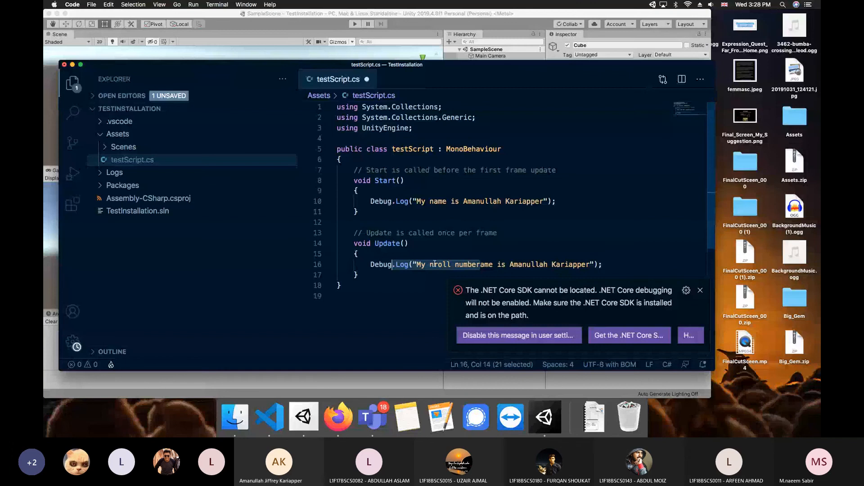
key("alt+shift+Right")
key("alt+shift+Right")
key("alt+shift+Right")
key("alt+shift+Right")
key("alt+shift+Right")
key("alt+shift+Right")
key("alt+shift+Right")
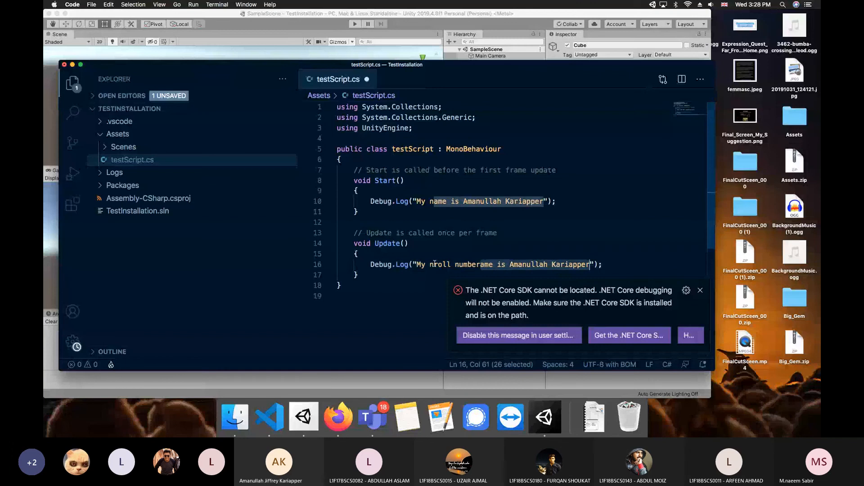
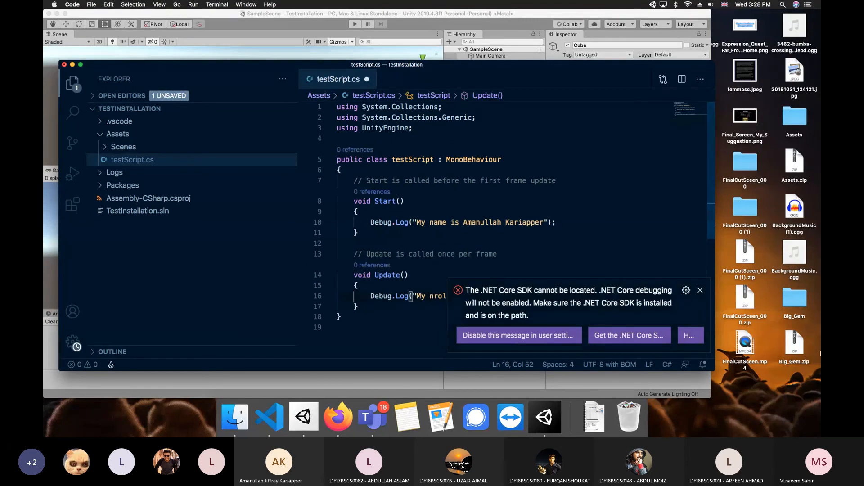
Dismiss the .NET Core SDK warning, fix the 'nroll' typo, and save testScript.cs
left_click(700, 290)
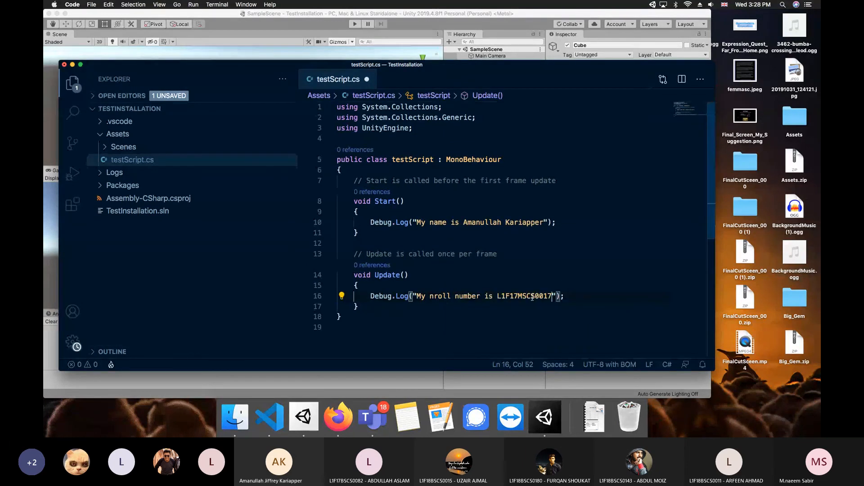
left_click(437, 296)
key("BackSpace")
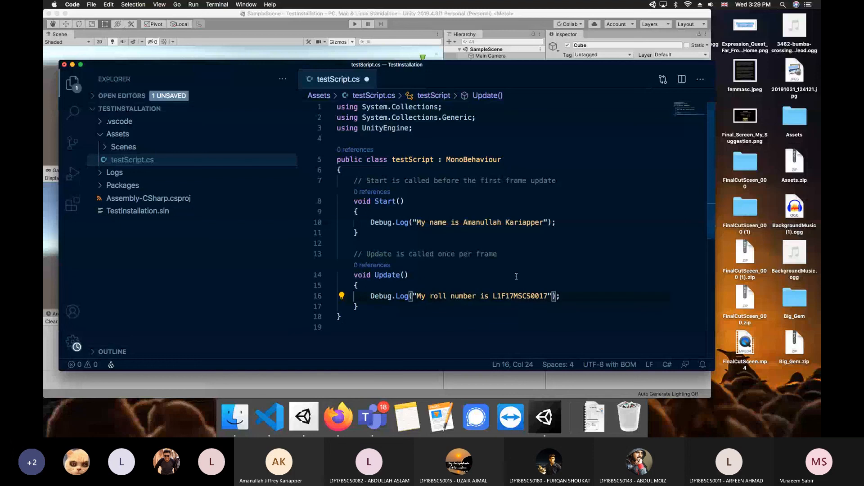
key("super+s")
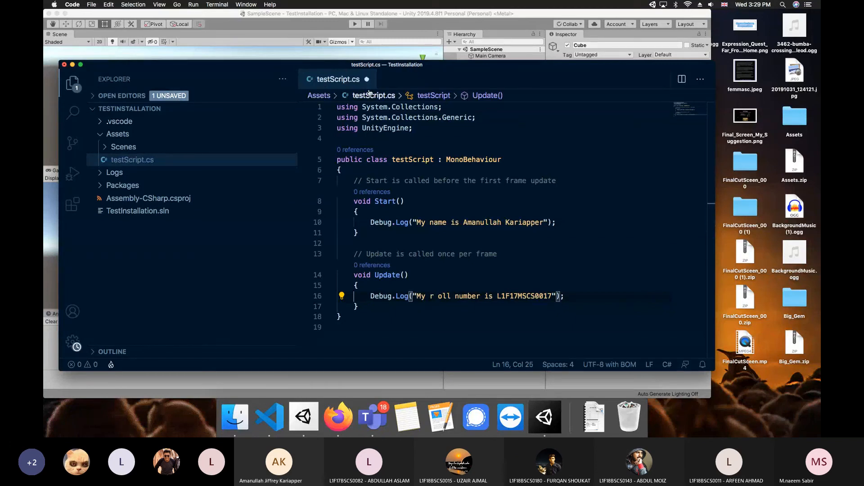
key("BackSpace")
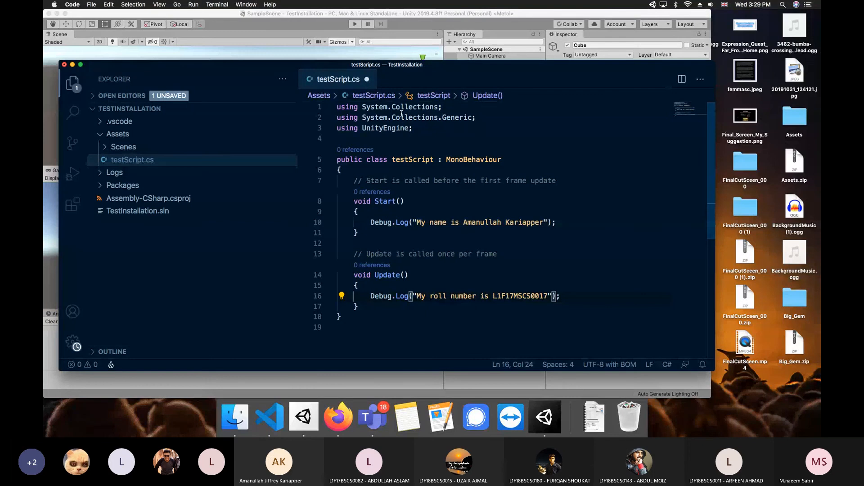
key("super+s")
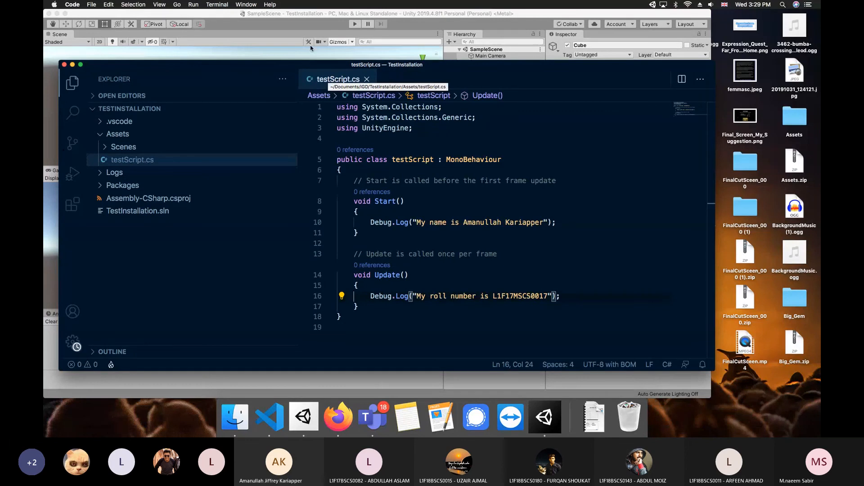
Run the scene, enlarge the Console to view the name and roll-number logs, then stop Play
left_click(299, 31)
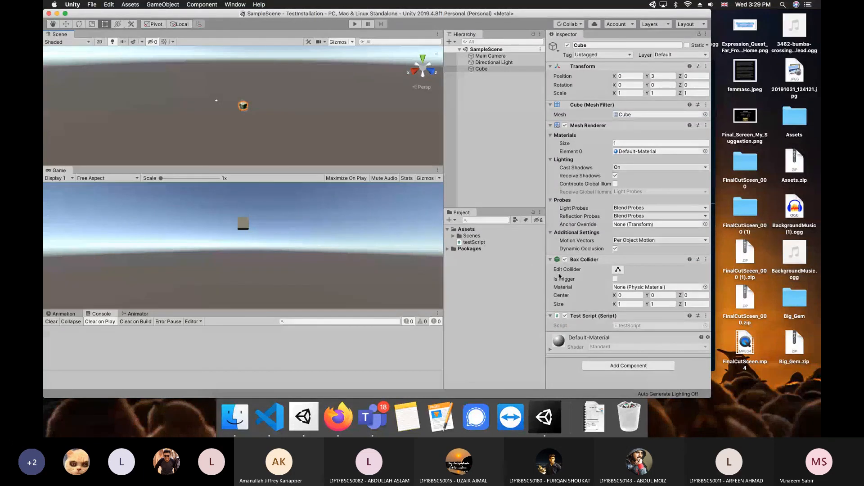
left_click(354, 24)
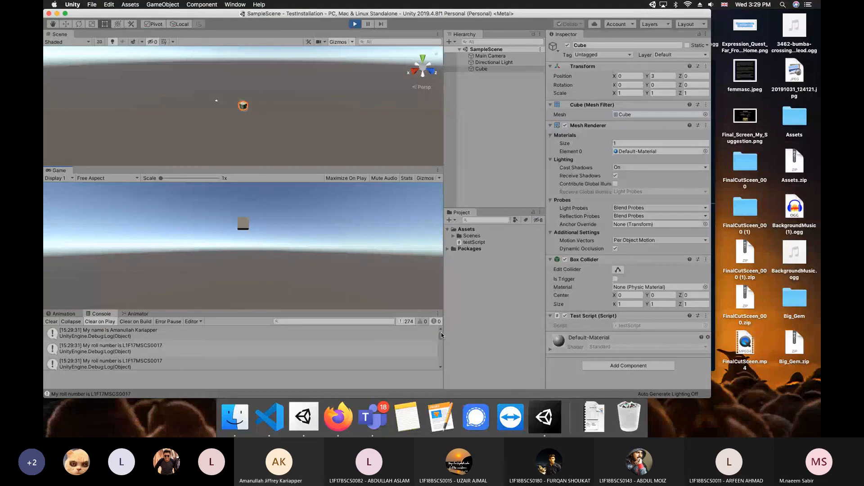
mouse_move(440, 335)
left_mouse_down()
mouse_move(438, 359)
mouse_move(439, 329)
left_mouse_up()
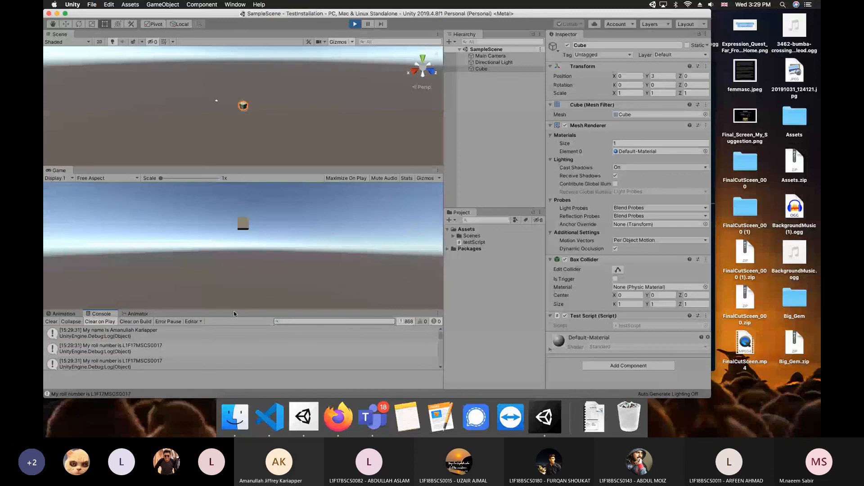
left_click_drag(234, 311, 239, 275)
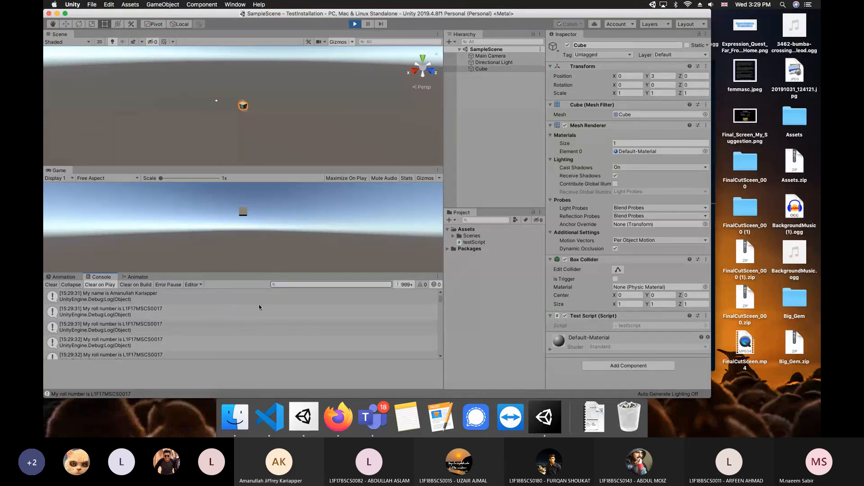
left_click(355, 25)
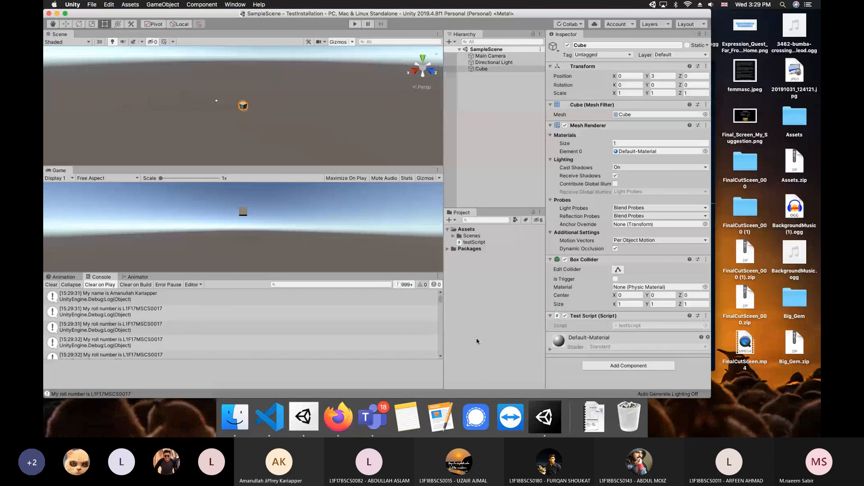
Switch to Teams and choose Edit assignment for the Unity Installation confirmation assignment
left_click(372, 418)
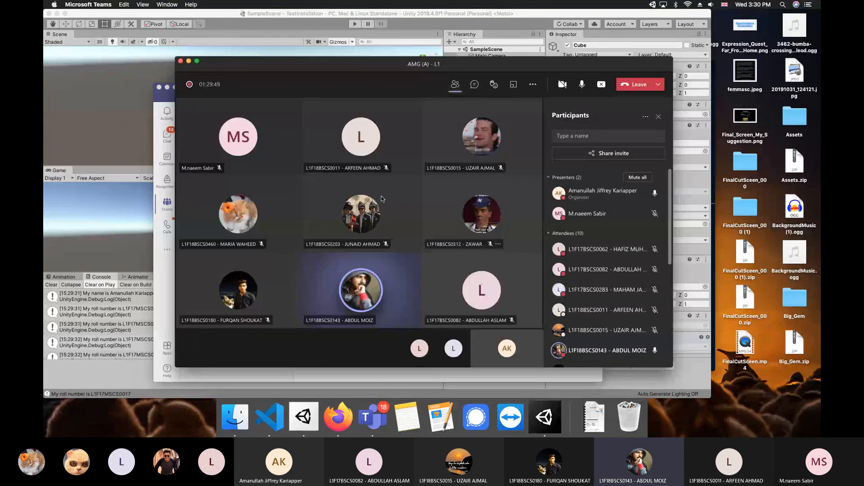
left_click(168, 100)
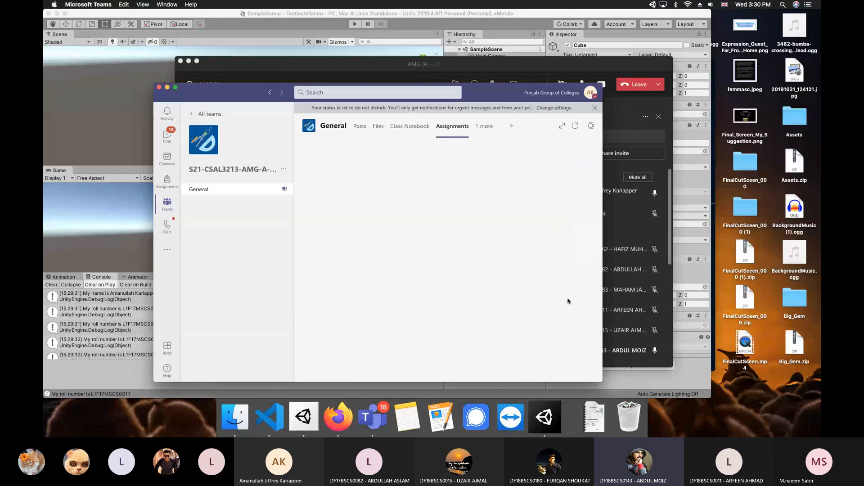
left_click_drag(239, 98, 212, 81)
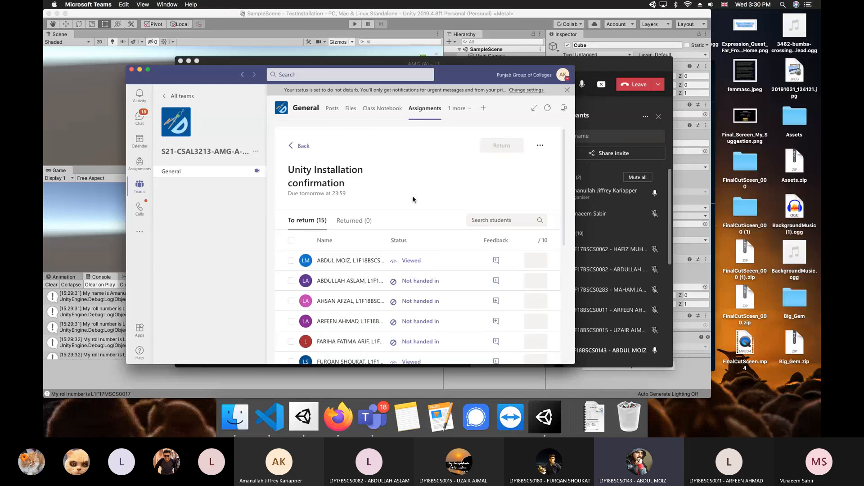
left_click(540, 146)
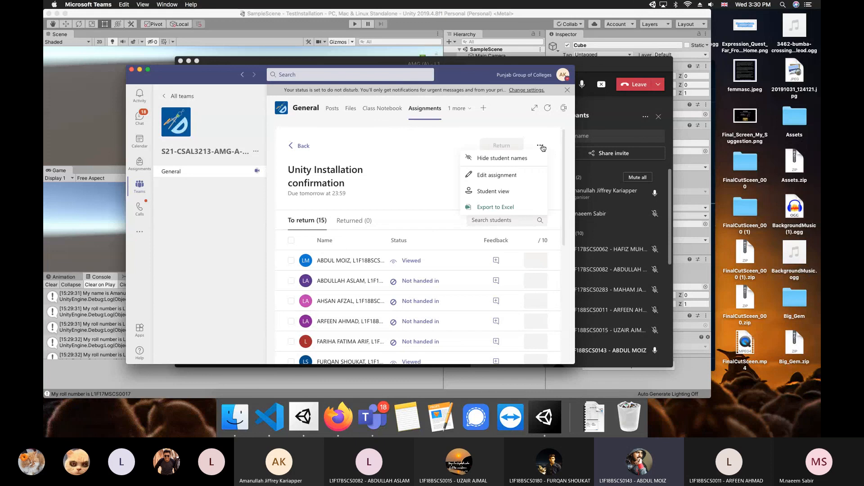
left_click(509, 175)
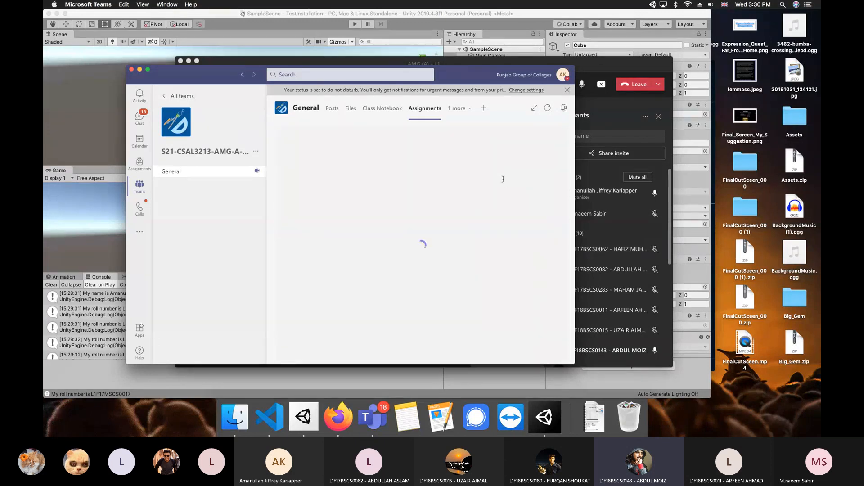
Set the due time to 22:00, confirm the update, and return to the assignments list
scroll(457, 262, "down", 5)
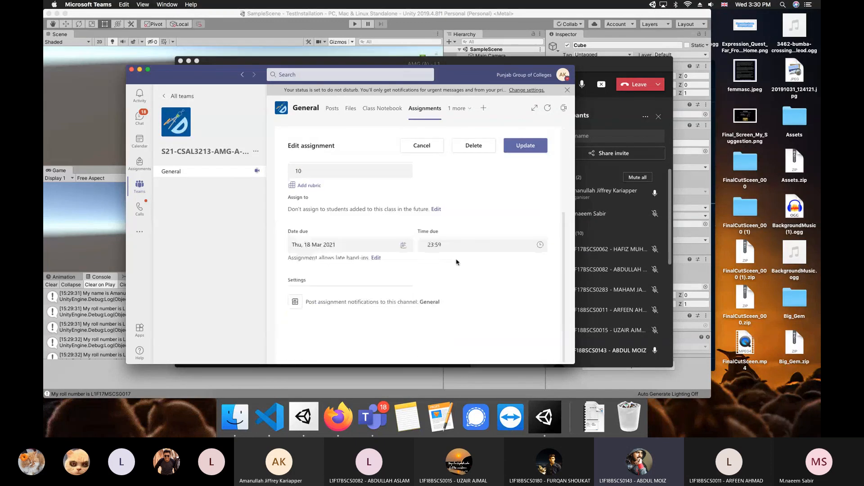
left_click(437, 244)
type("22")
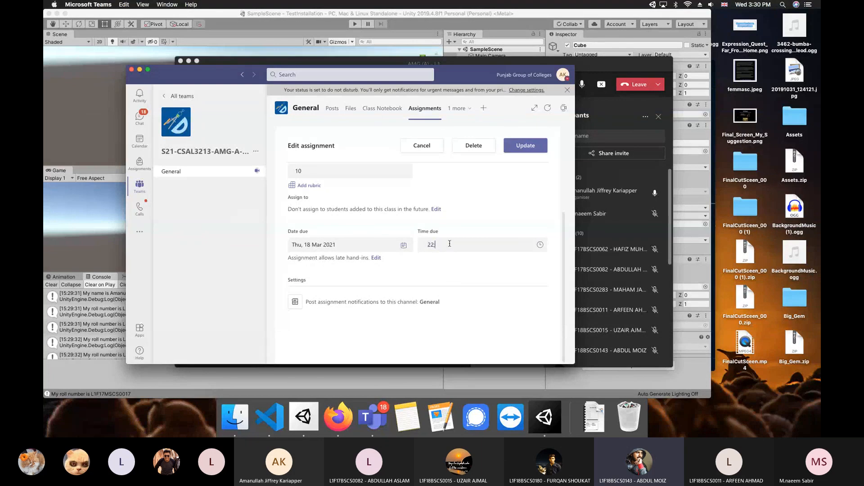
type(":00")
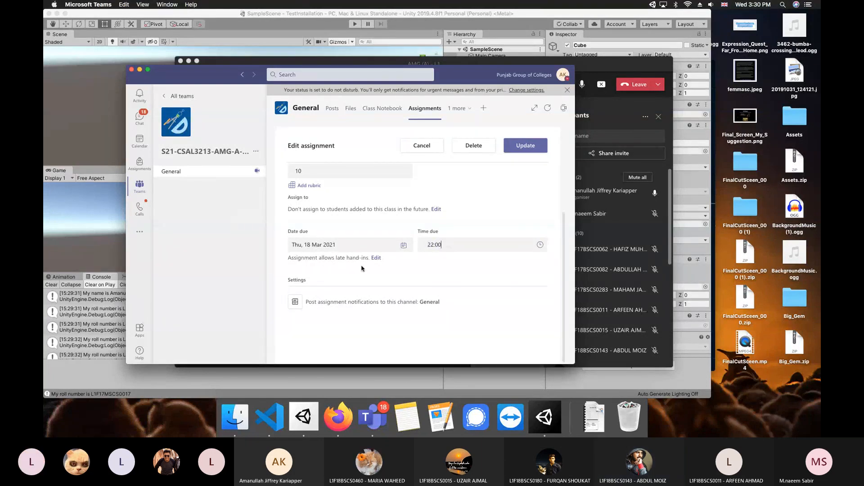
left_click(376, 259)
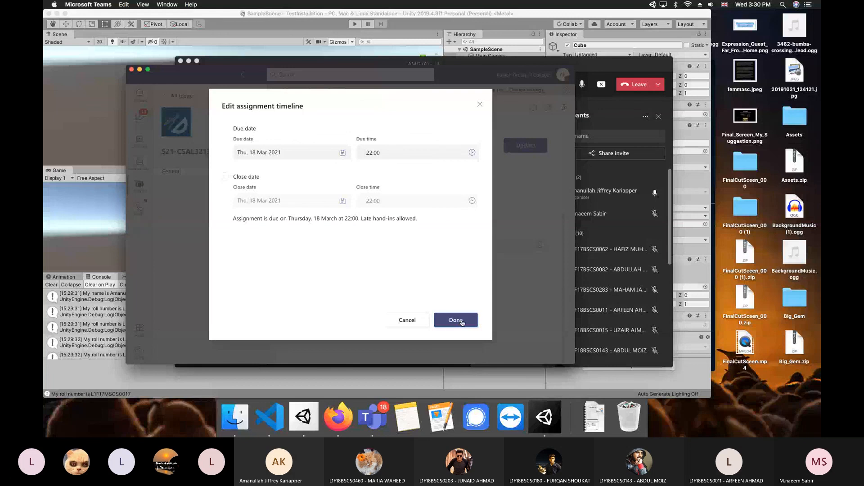
left_click(461, 321)
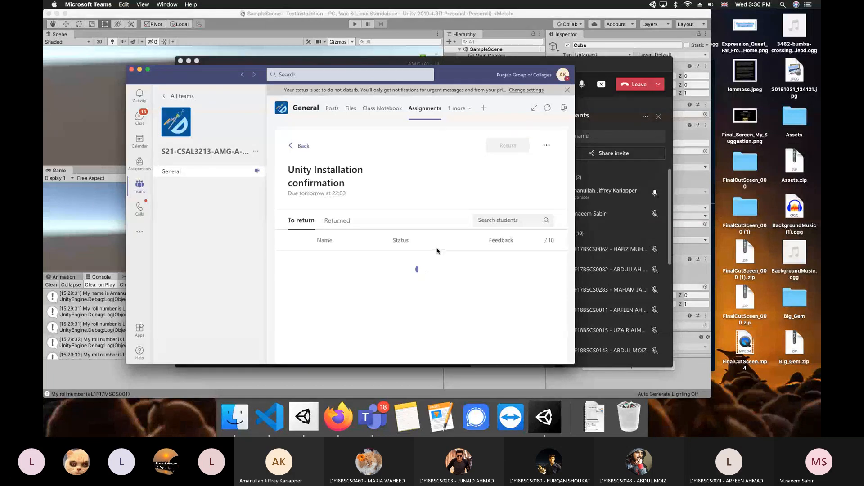
left_click(302, 146)
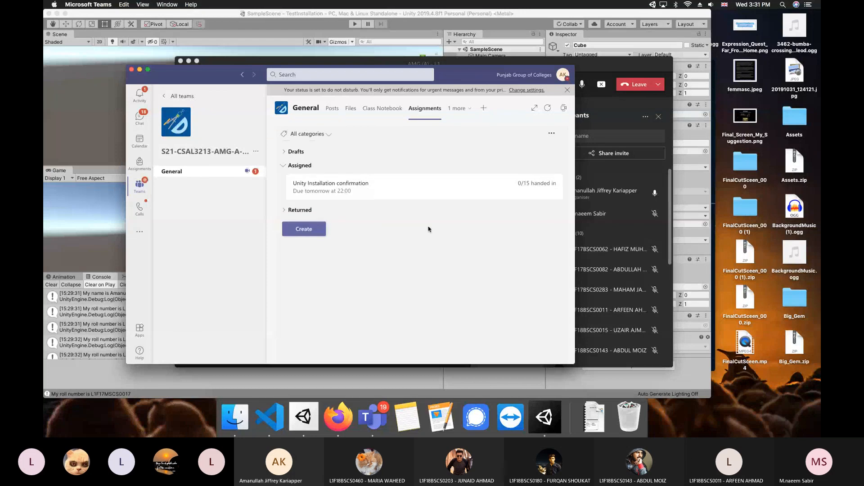
Find the 'Assignment due date changed' message in the channel Posts, then go back to the class meeting
left_click(332, 109)
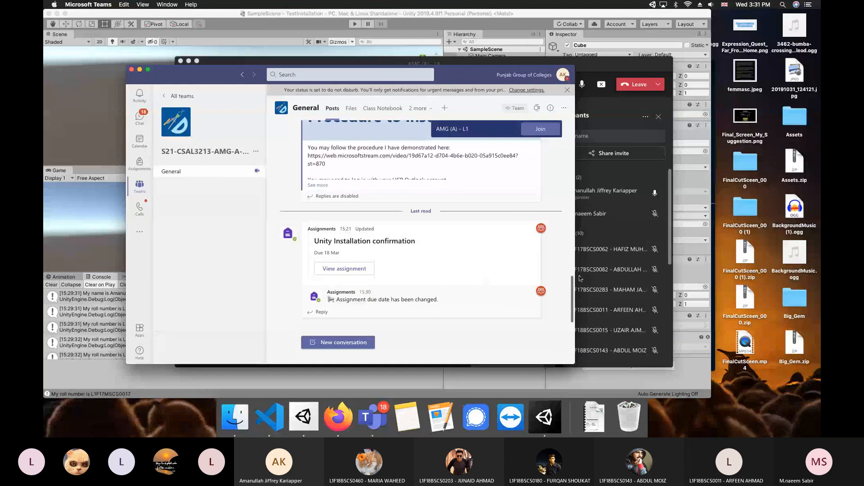
mouse_move(572, 288)
left_mouse_down()
mouse_move(571, 278)
mouse_move(571, 288)
left_mouse_up()
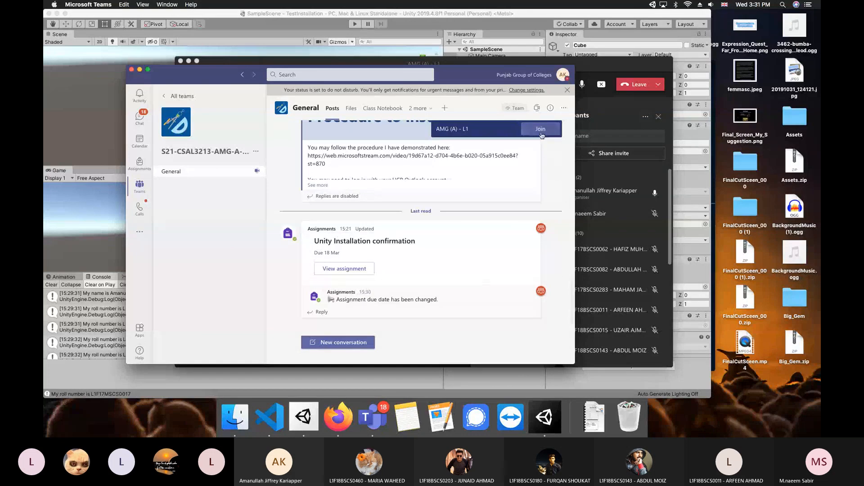
left_click(612, 168)
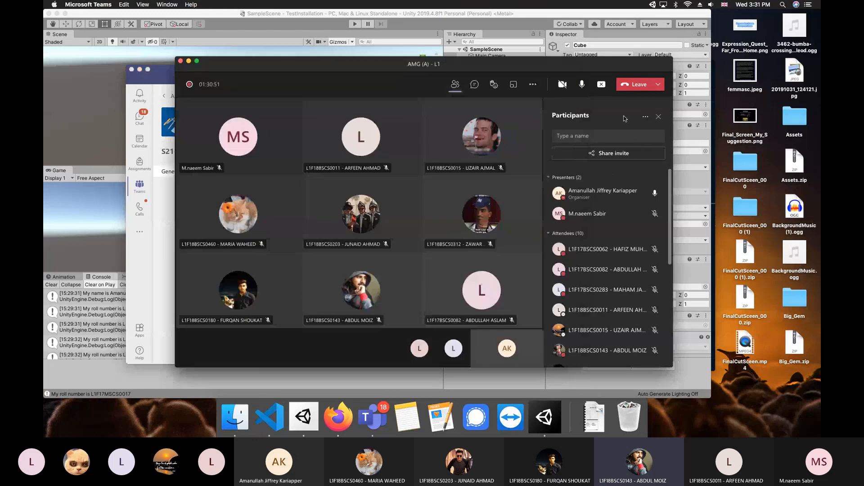